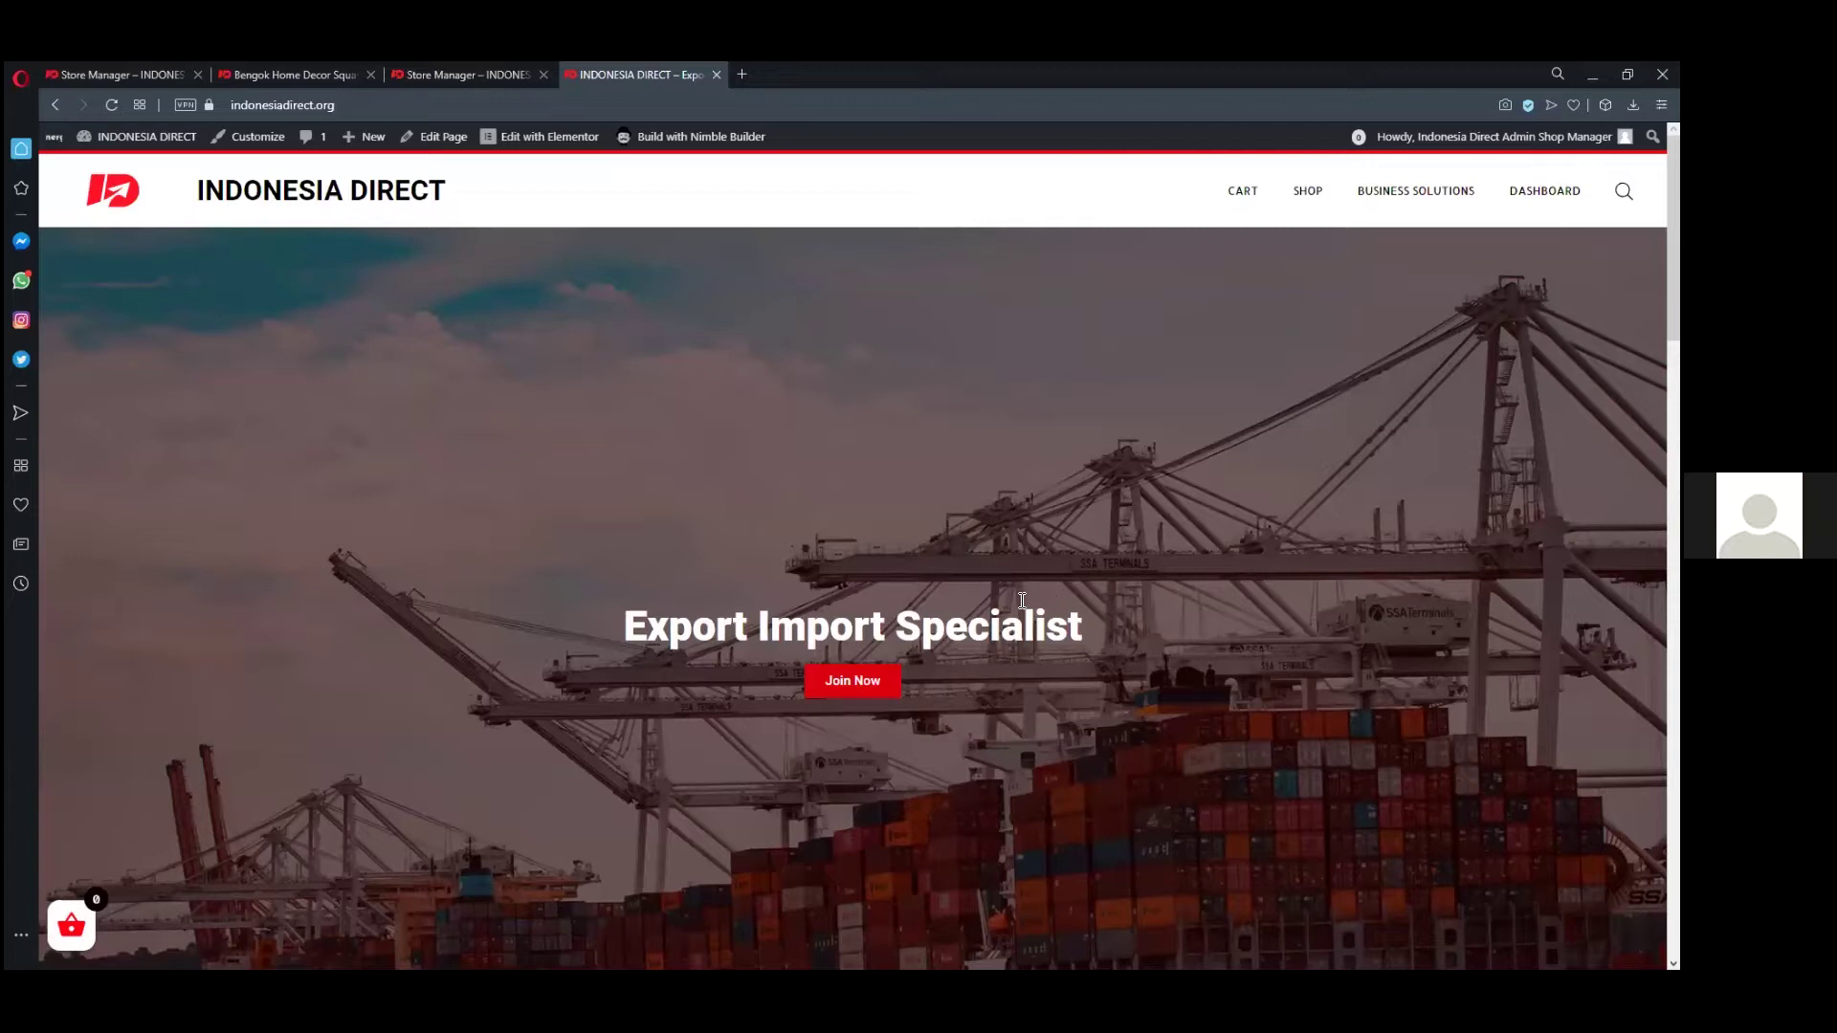
- Go from the homepage's Join Now option to the login page and log out of the current account
{"action": "scroll", "coordinate": [1090, 571], "scroll_direction": "down", "scroll_amount": 2}
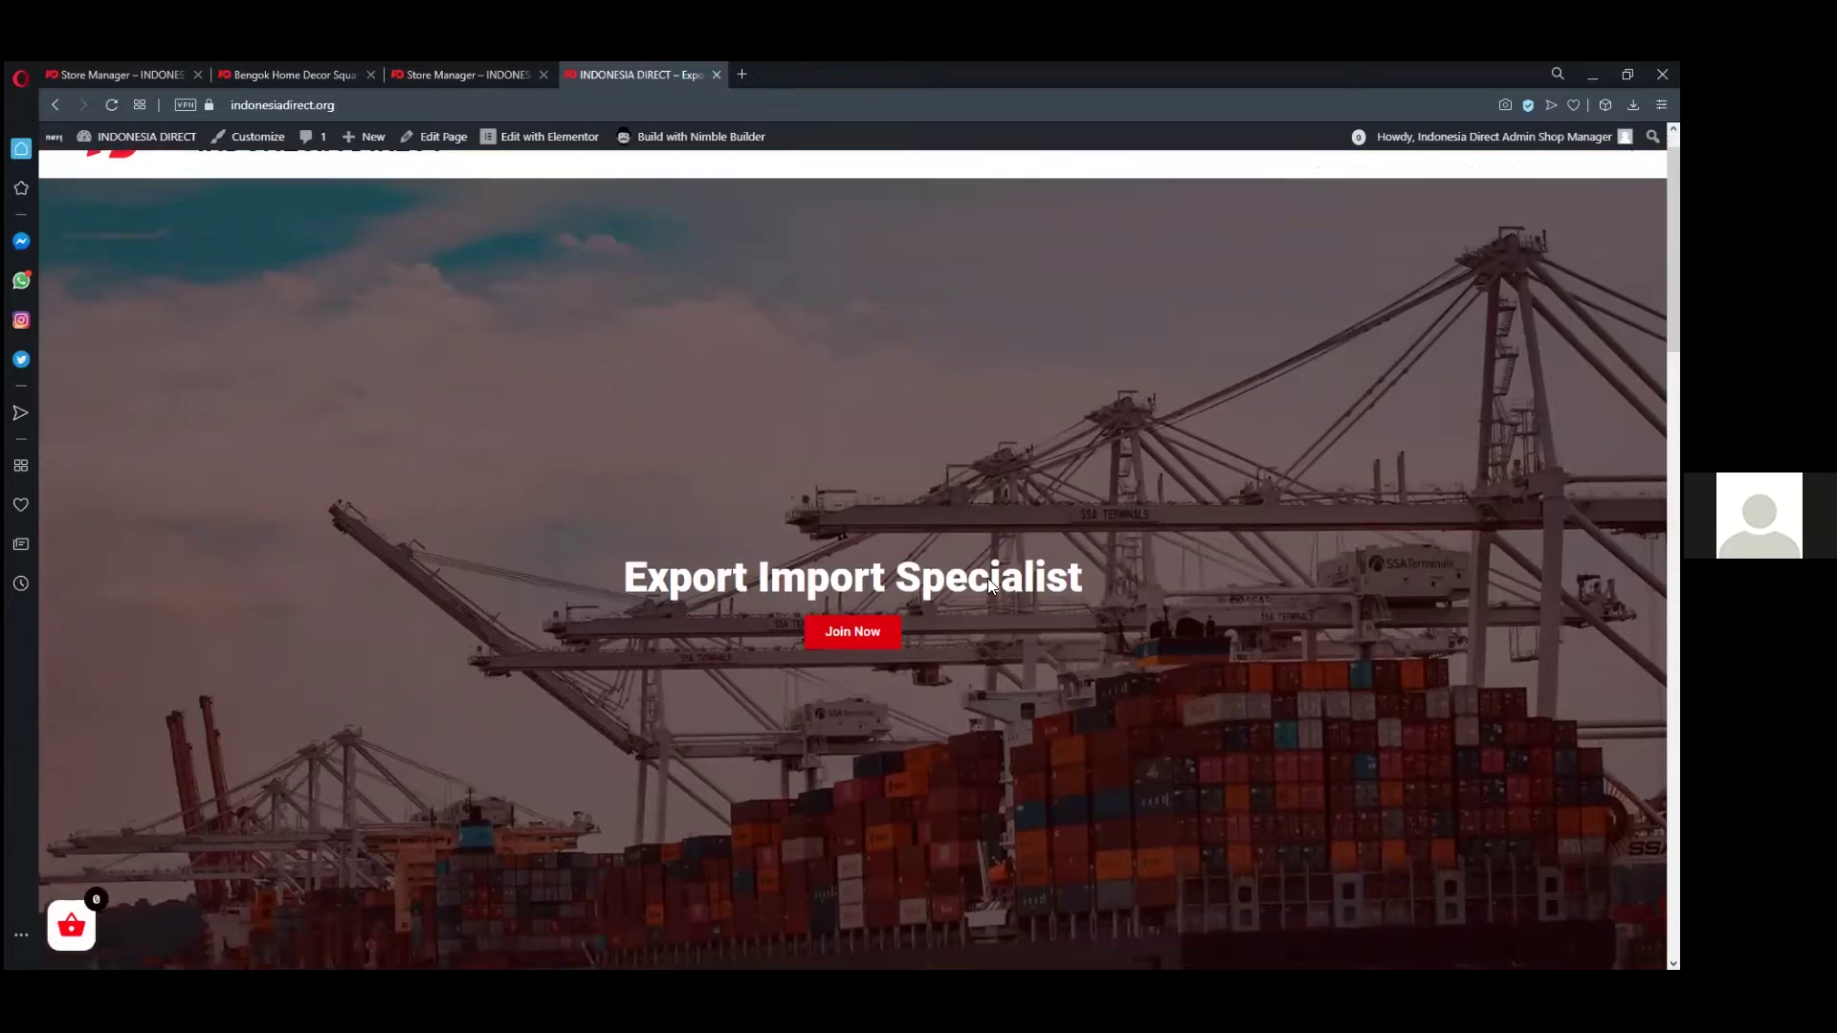
{"action": "scroll", "coordinate": [970, 583], "scroll_direction": "up", "scroll_amount": 2}
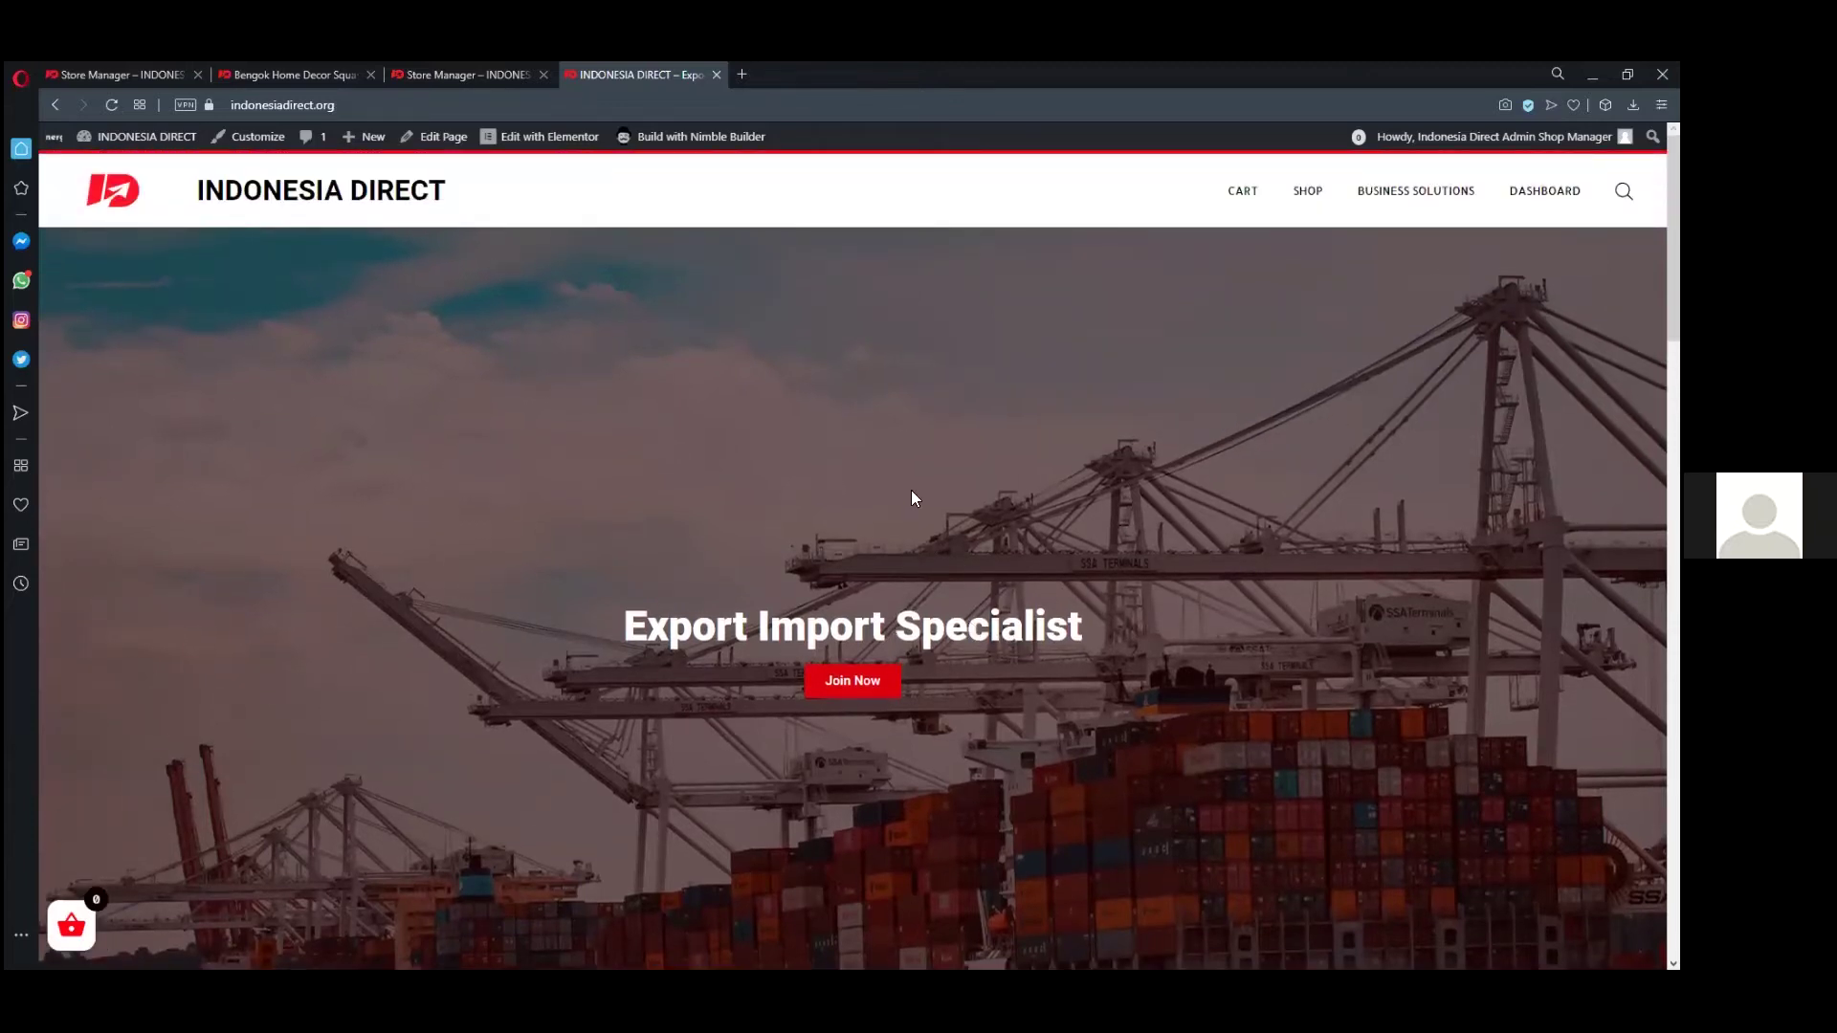
{"action": "left_click", "coordinate": [848, 681]}
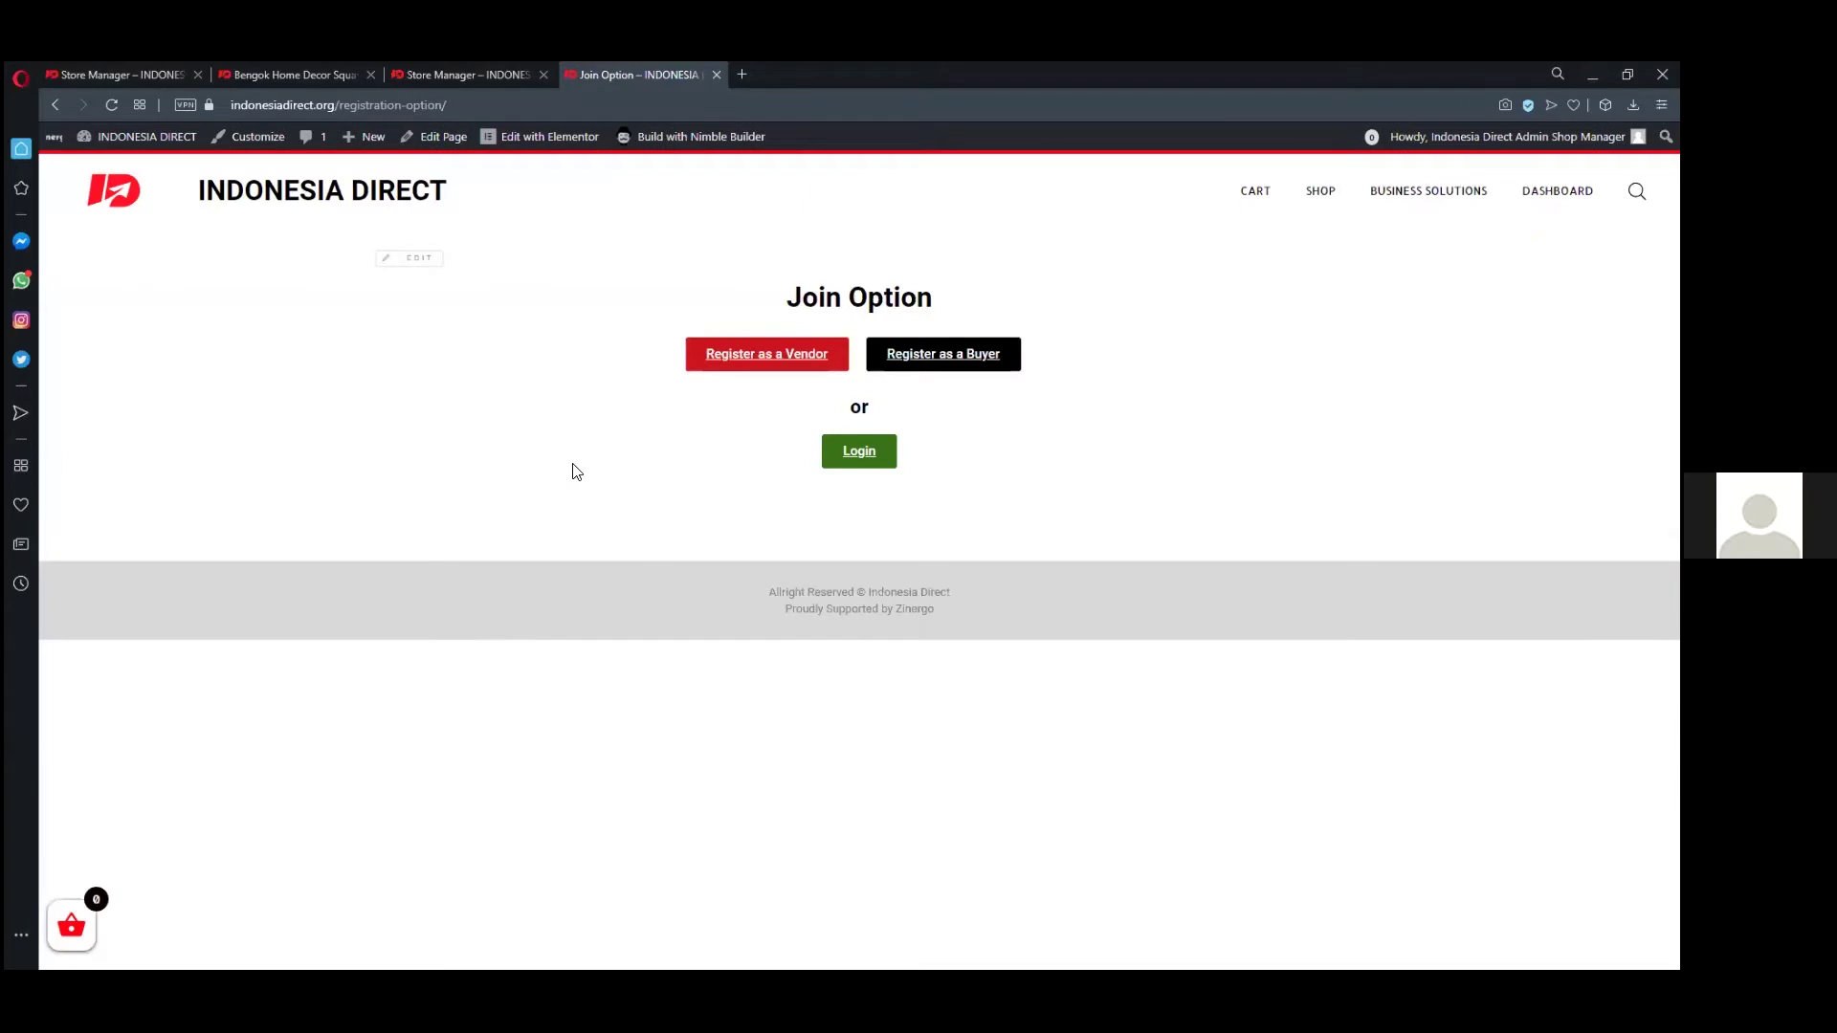
{"action": "left_click", "coordinate": [860, 458]}
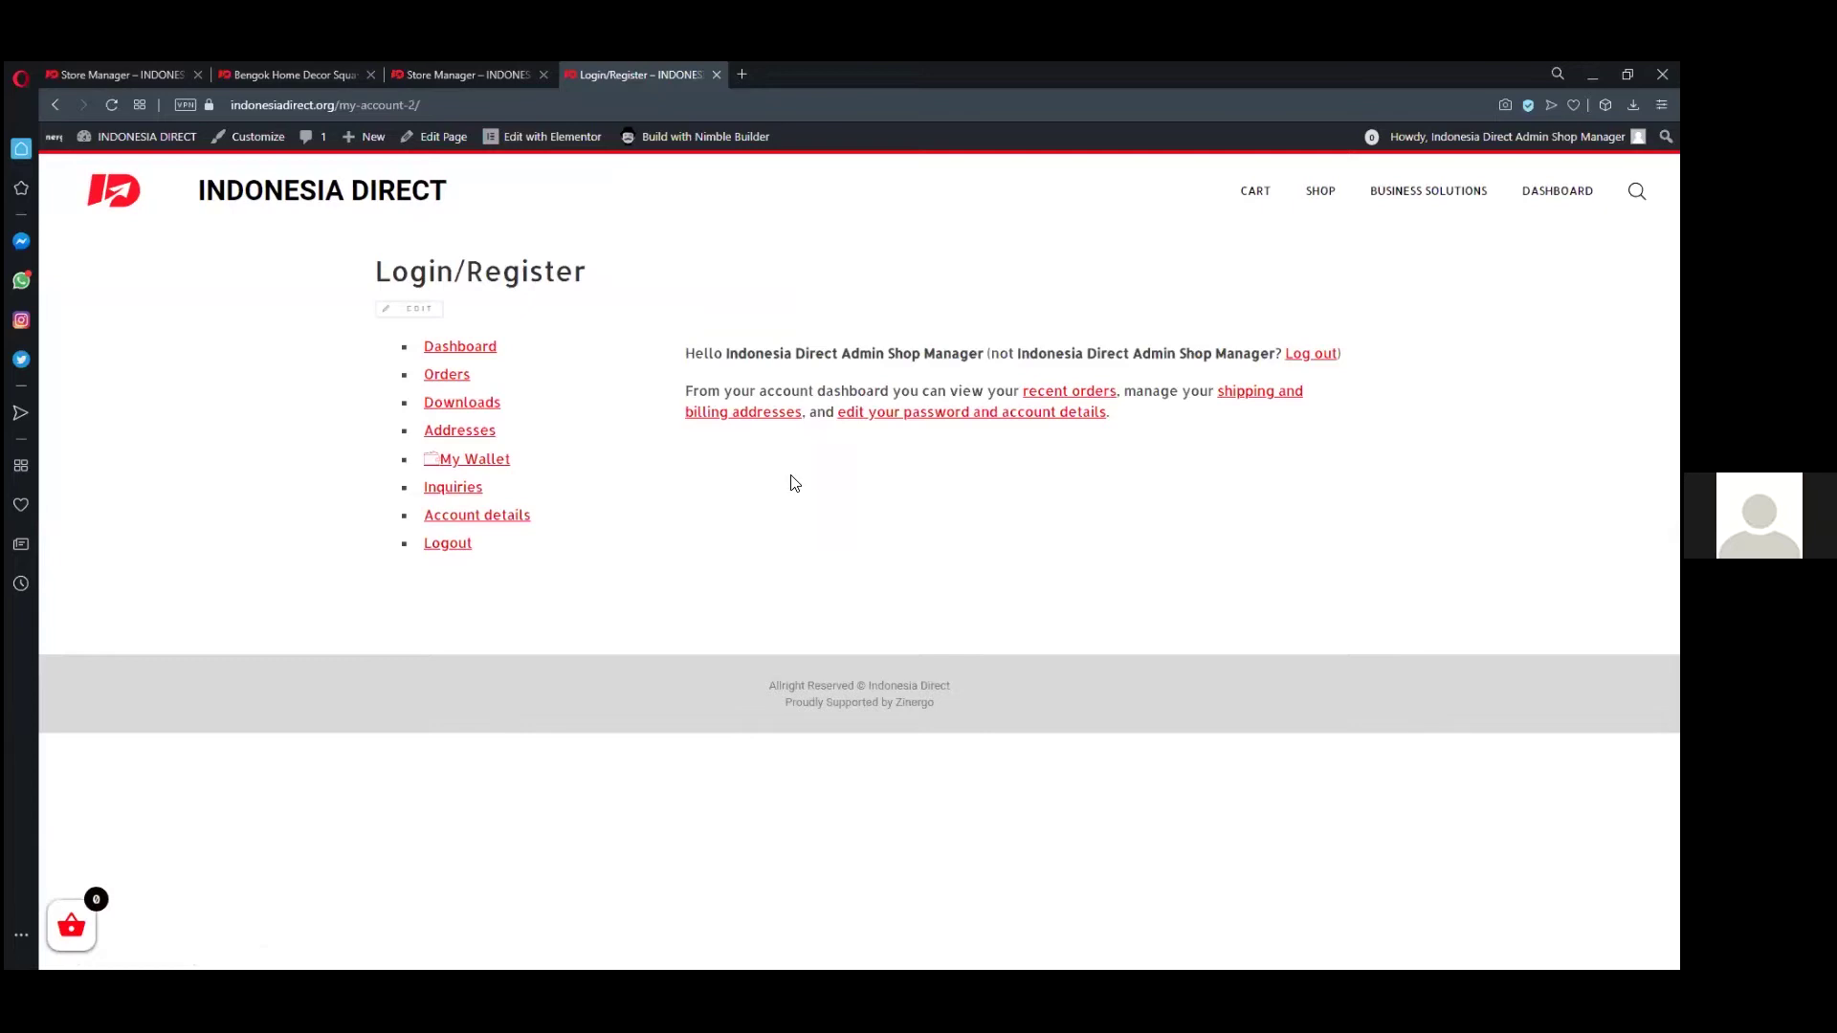
{"action": "left_click", "coordinate": [452, 554]}
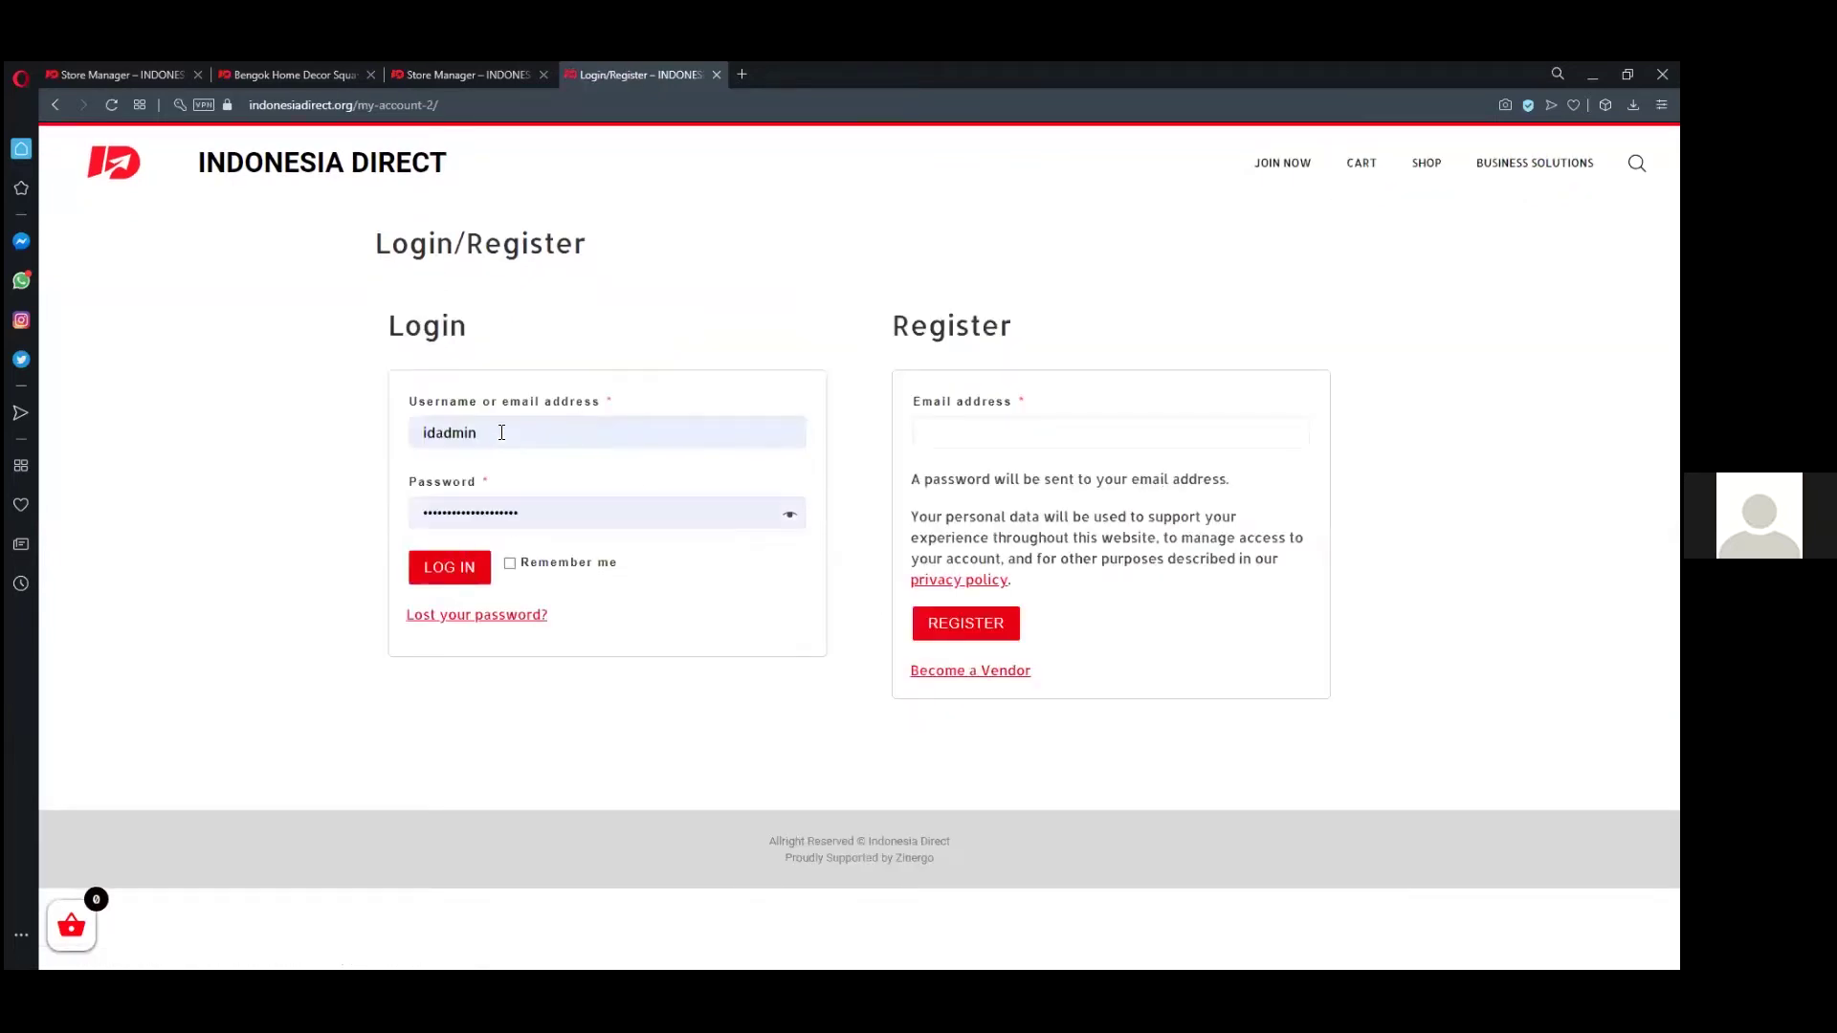
- Log in to the store account with the prefilled username and password, choosing Remember me
{"action": "left_click", "coordinate": [420, 433]}
{"action": "left_click", "coordinate": [256, 500]}
{"action": "left_click", "coordinate": [509, 565]}
{"action": "left_click", "coordinate": [468, 572]}
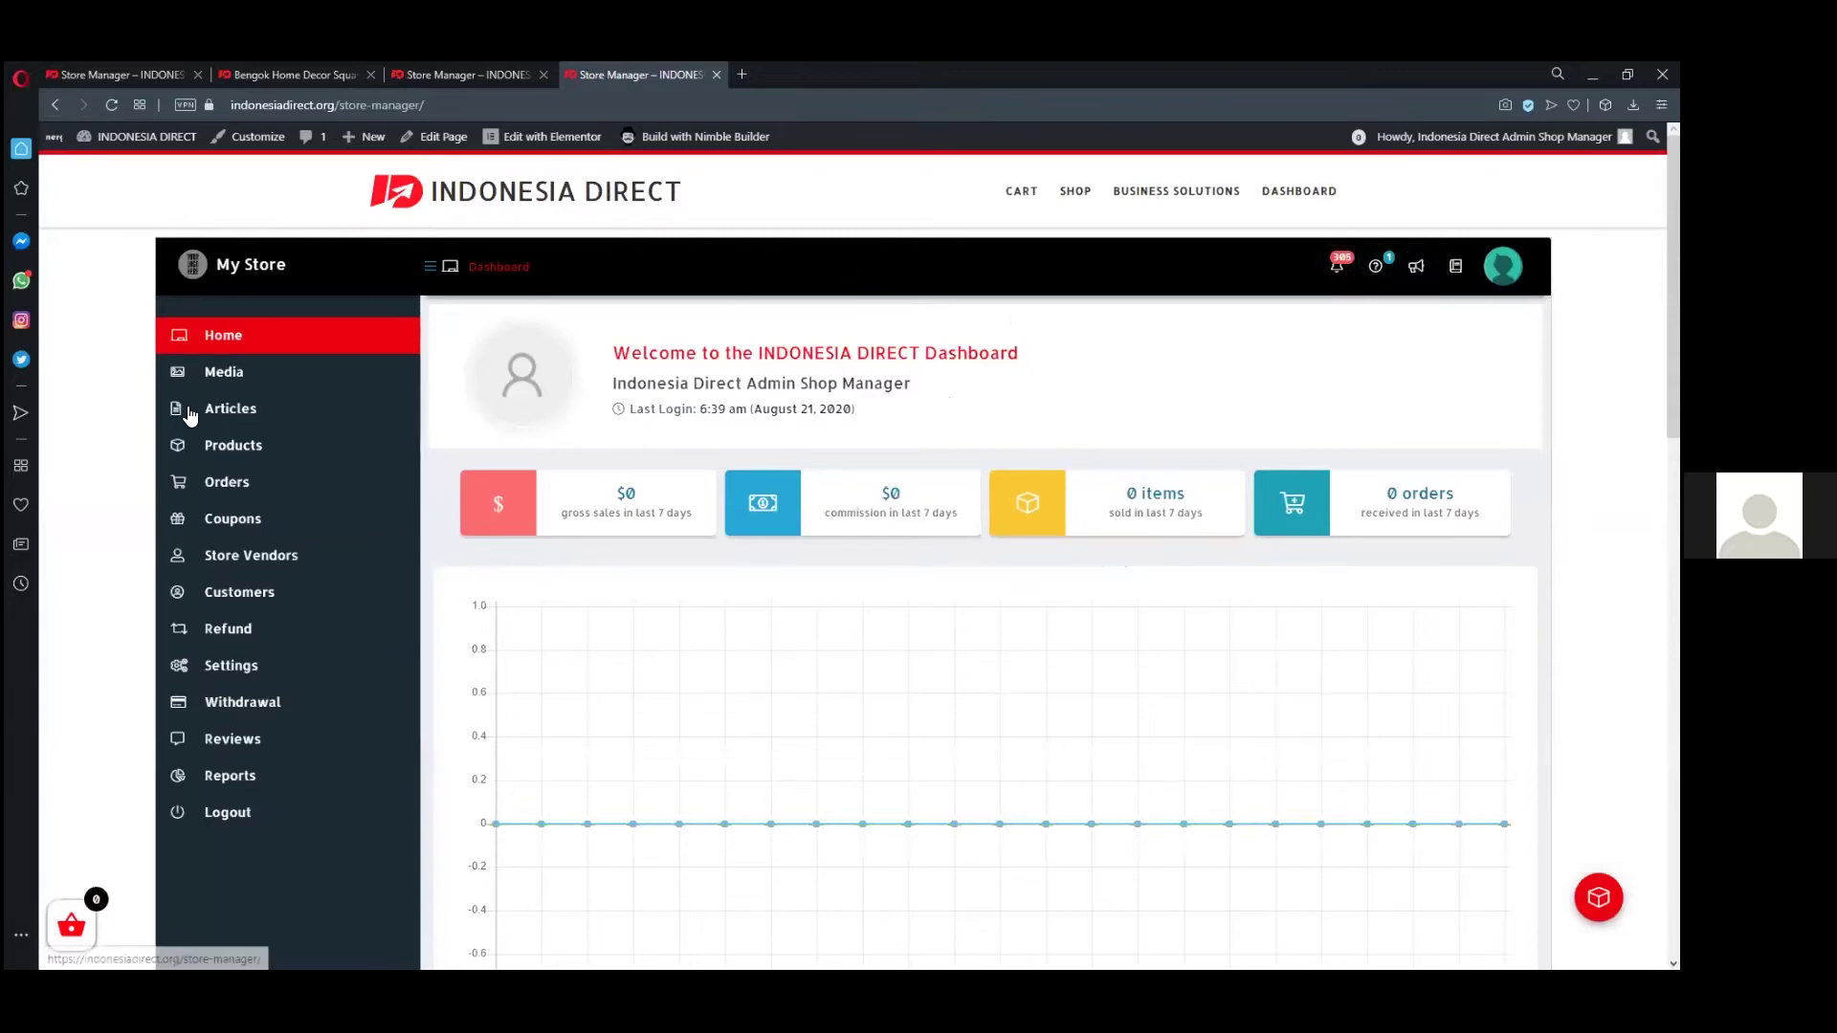
- Open the store's product list and examine the stock and status of the pending and published products
{"action": "mouse_move", "coordinate": [229, 448]}
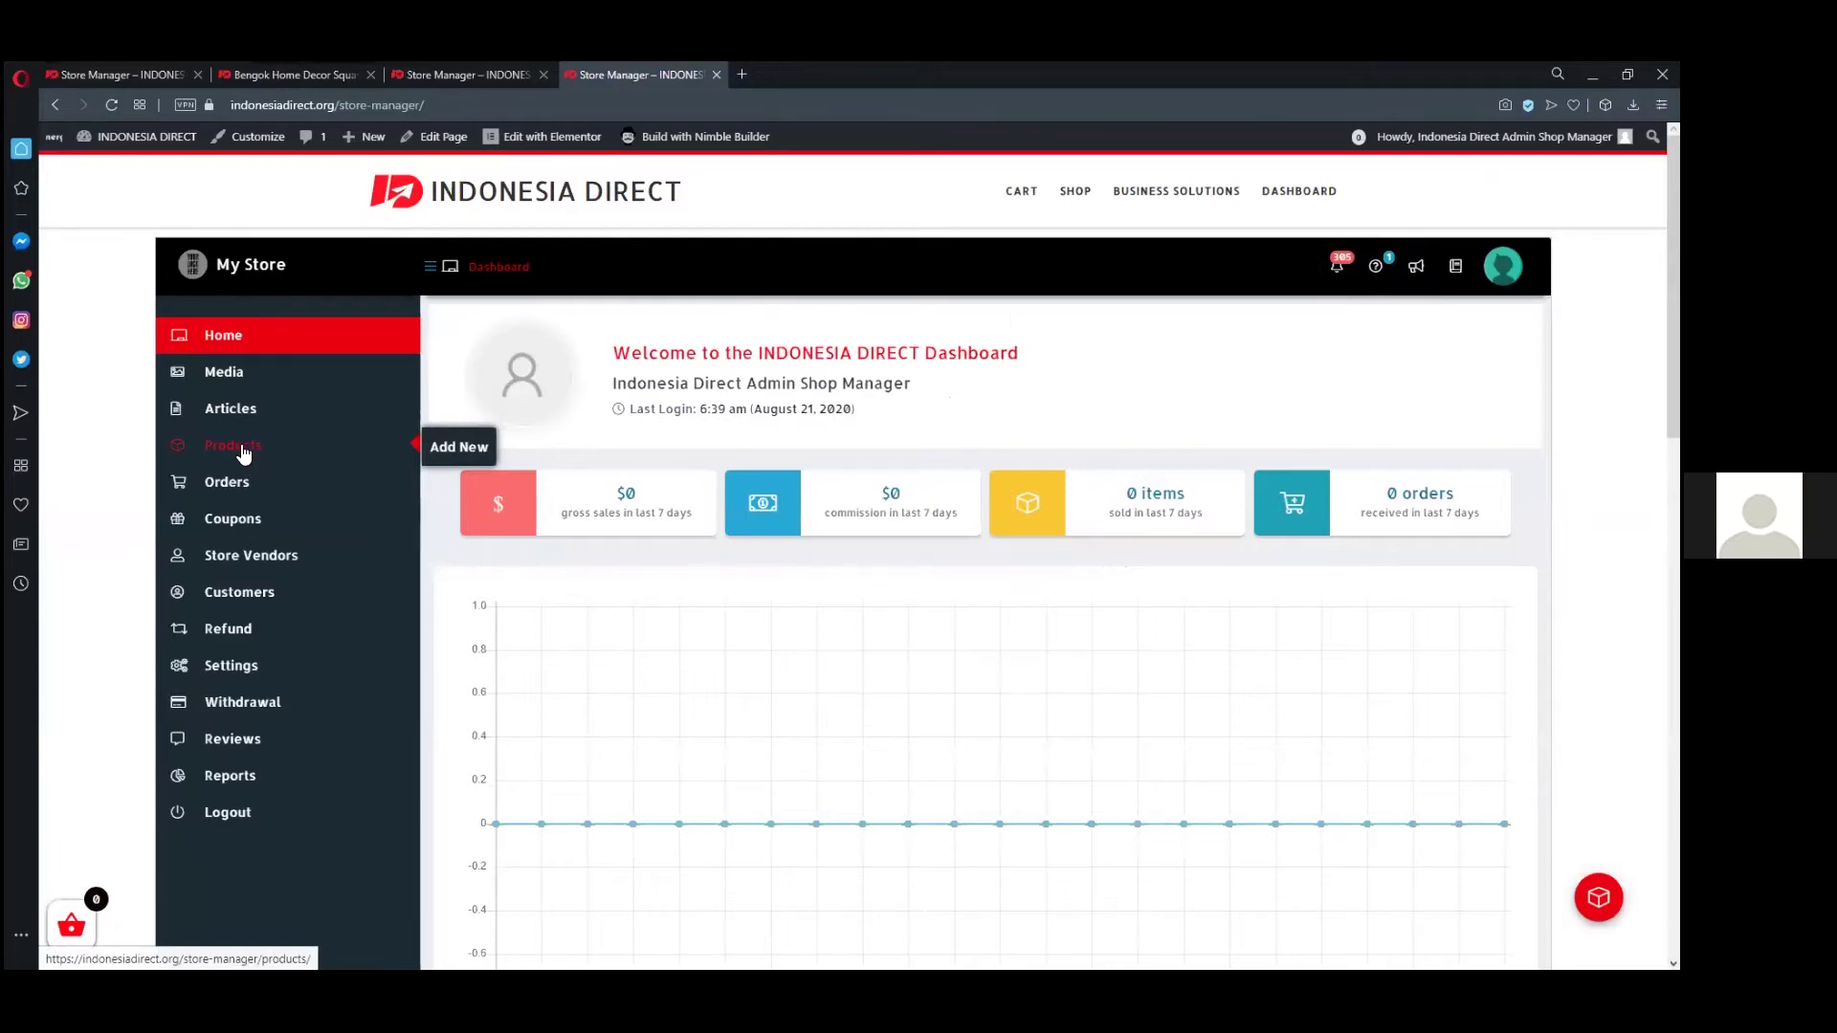
{"action": "left_click", "coordinate": [243, 453]}
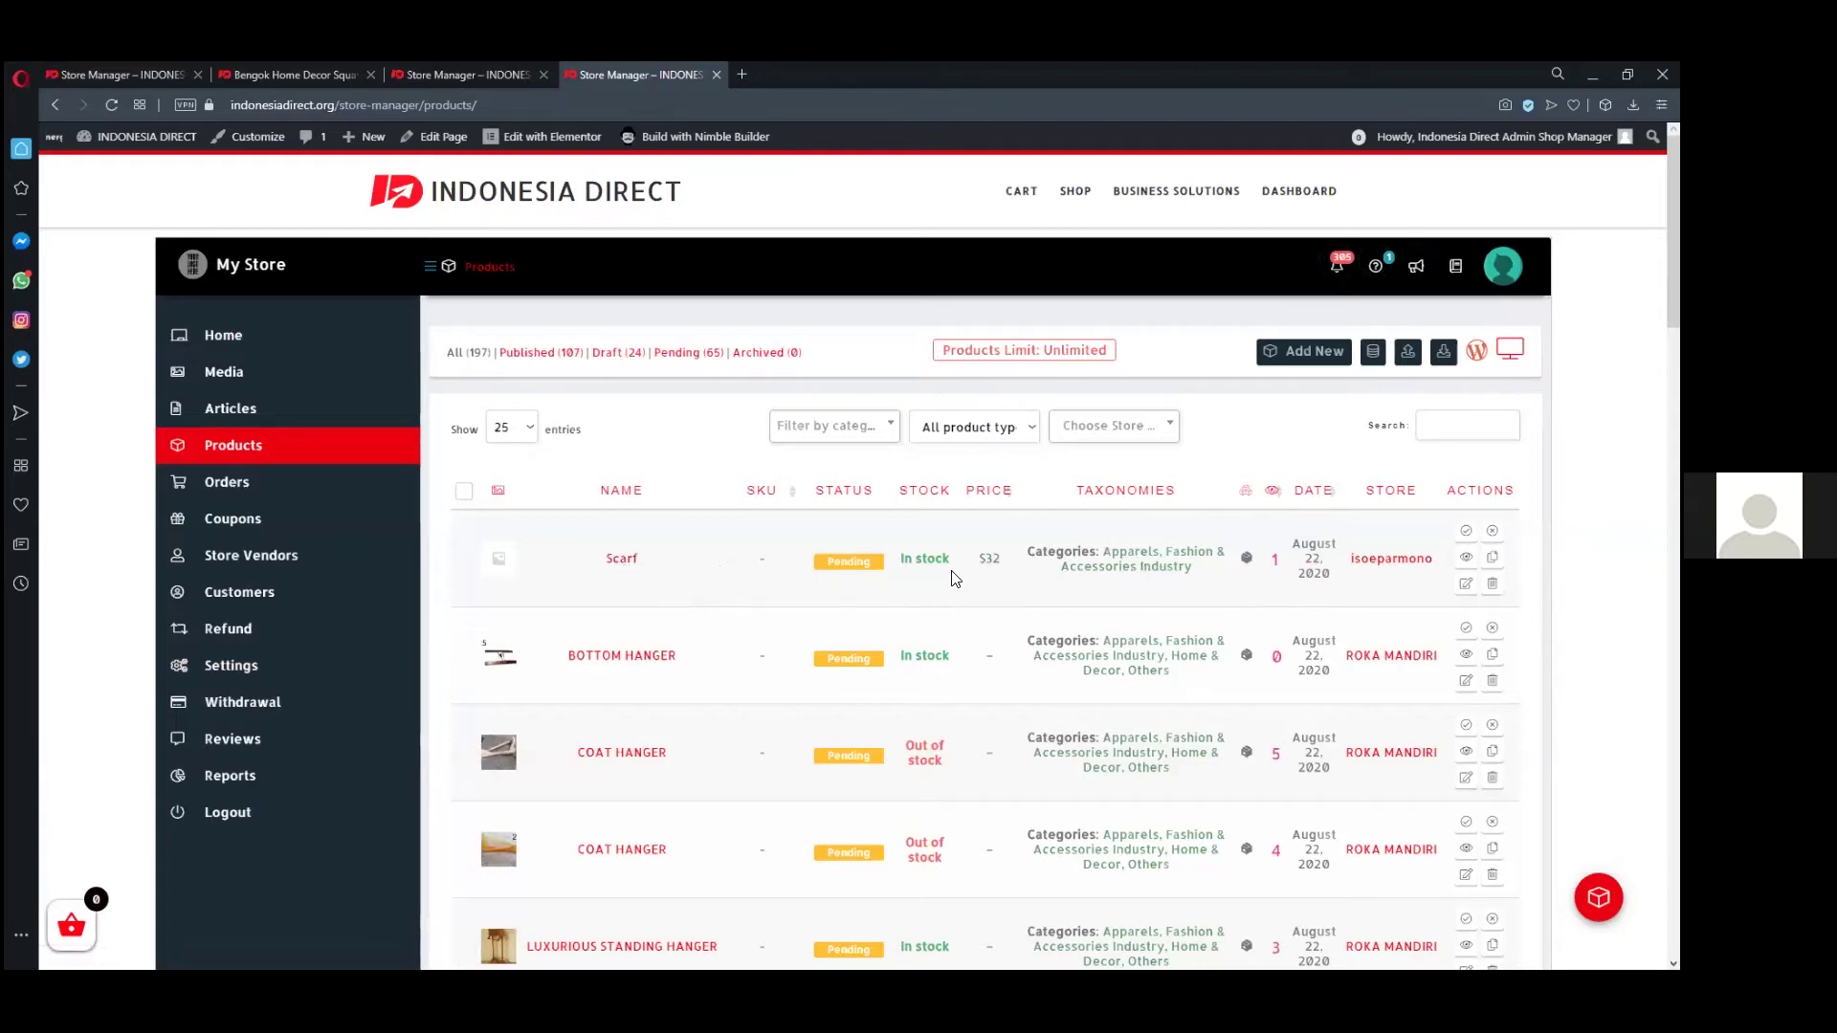
{"action": "left_click_drag", "start_coordinate": [903, 559], "coordinate": [953, 561]}
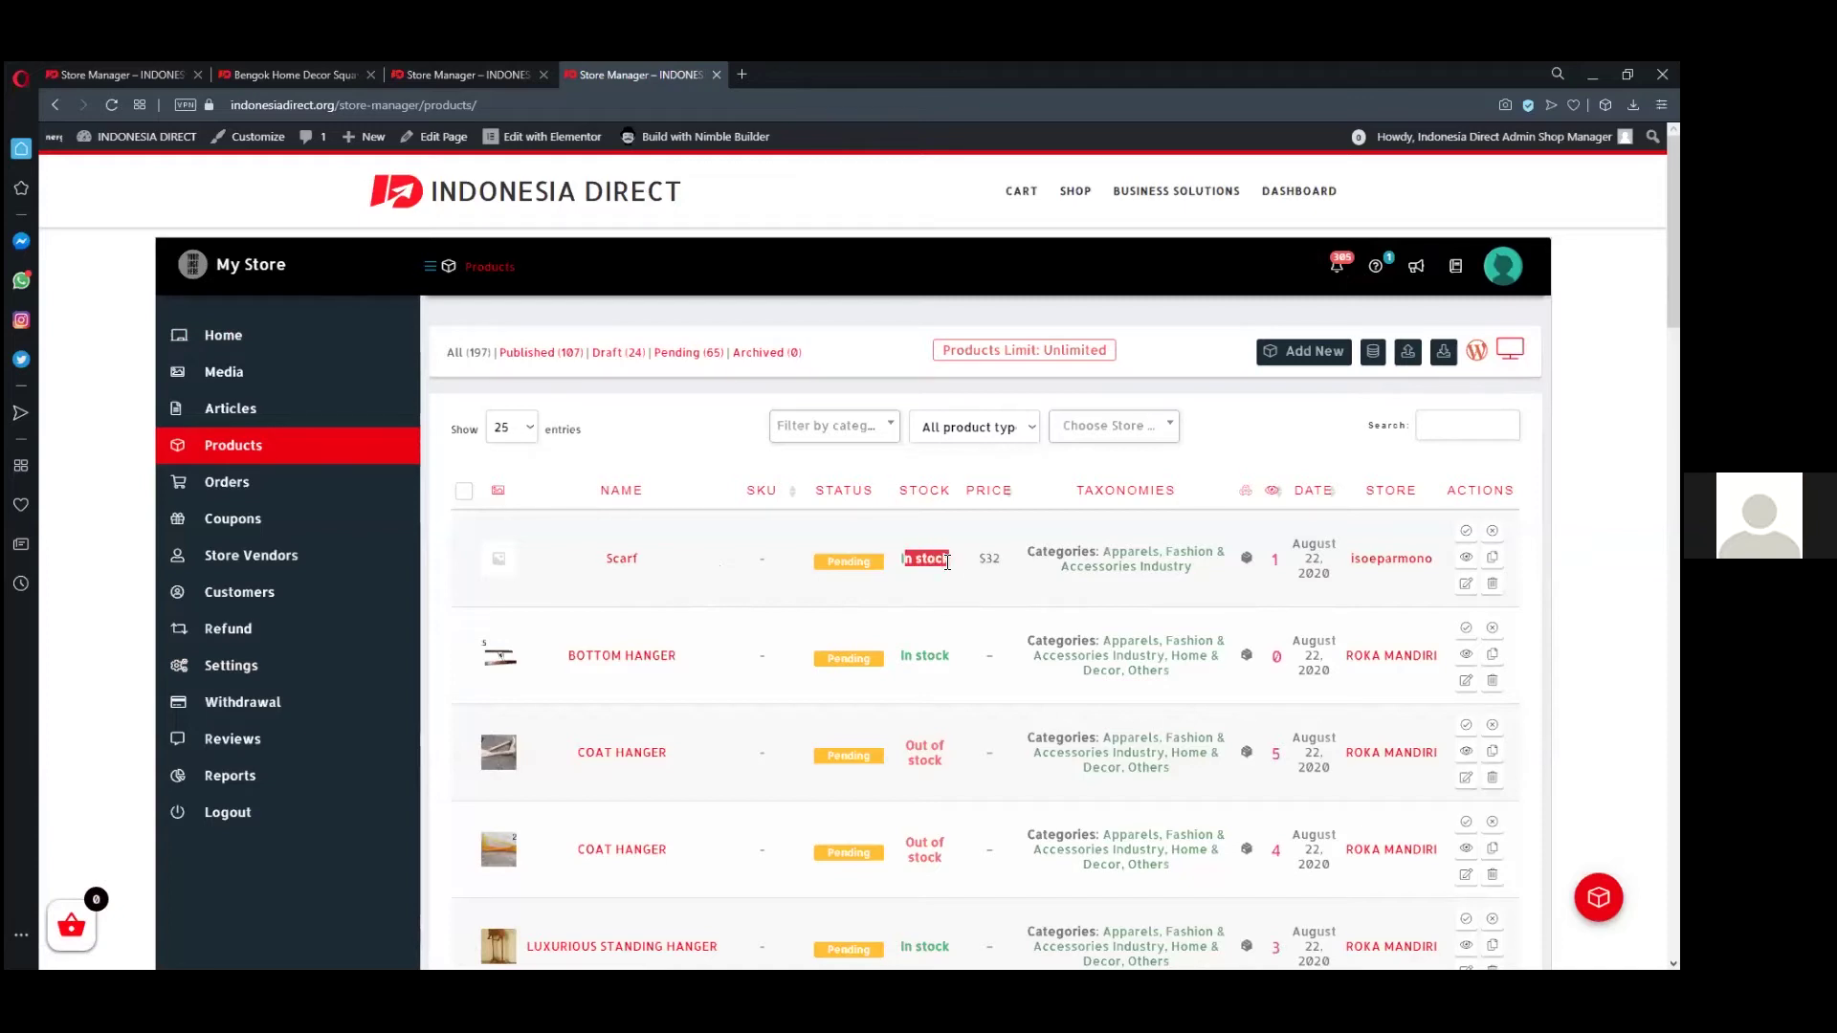
{"action": "left_click", "coordinate": [844, 565]}
{"action": "left_click_drag", "start_coordinate": [831, 563], "coordinate": [867, 568]}
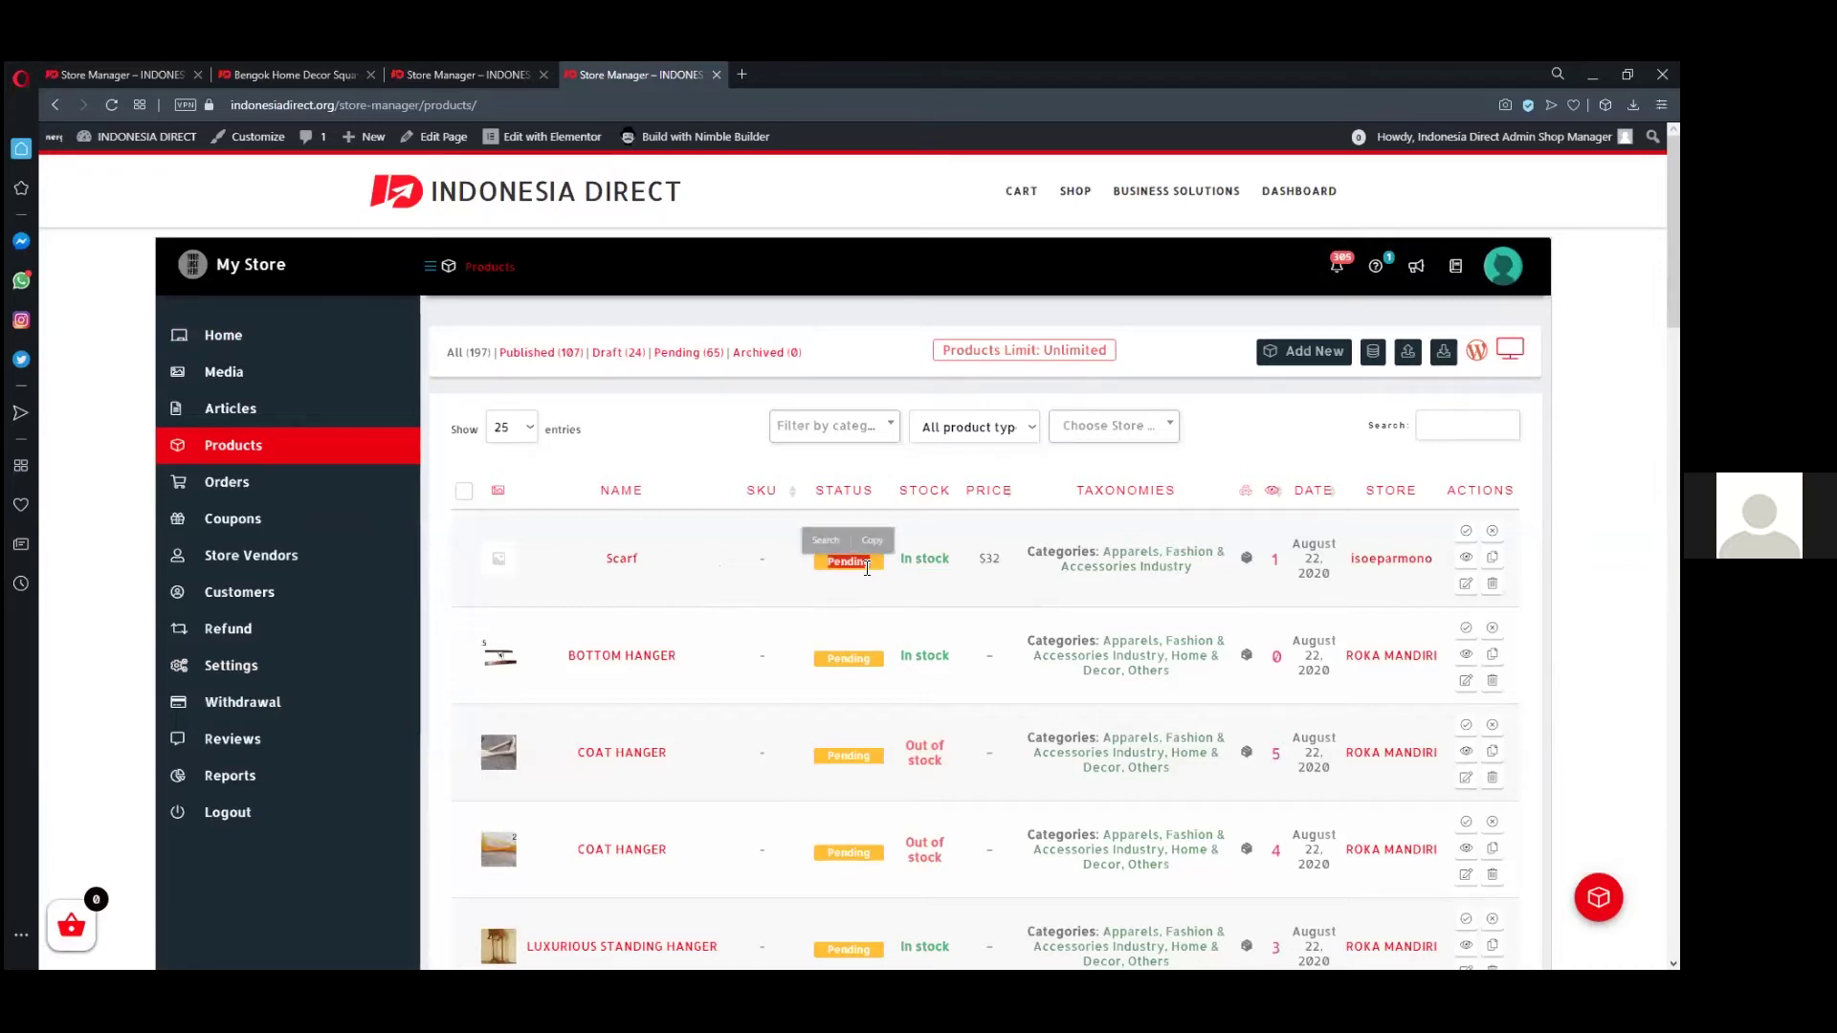
{"action": "left_click", "coordinate": [831, 563]}
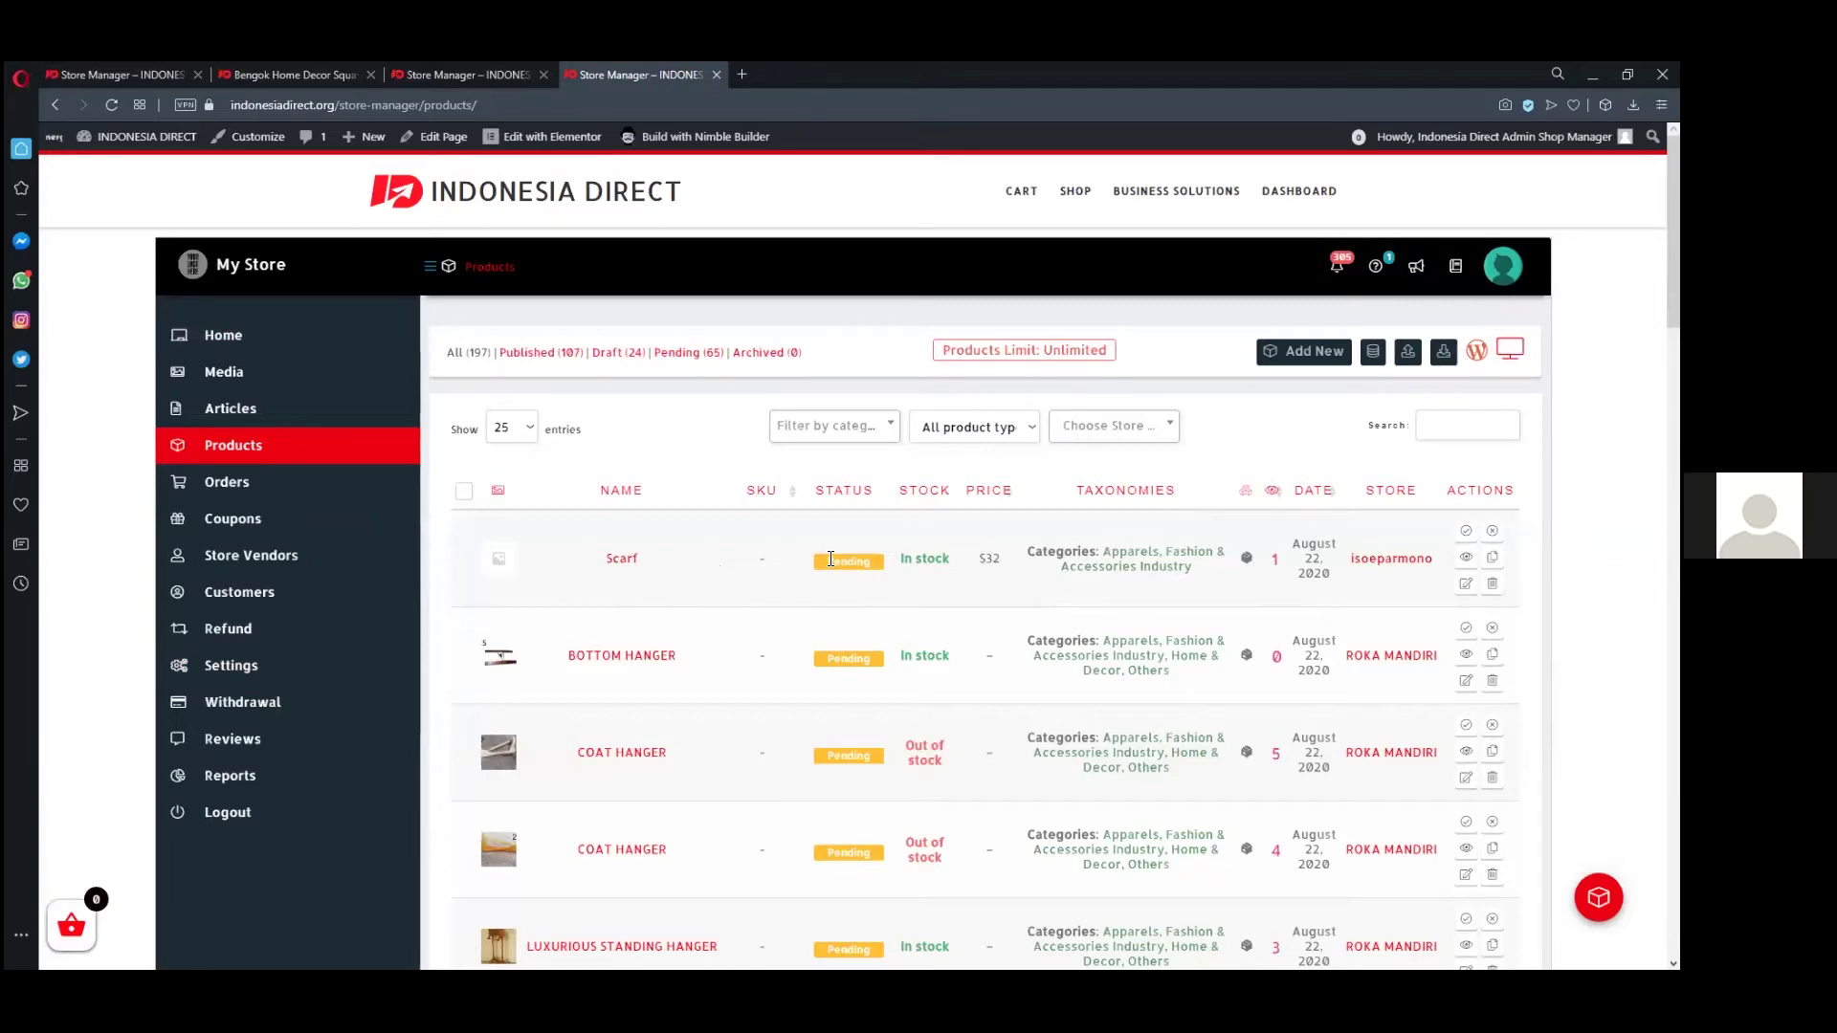
{"action": "left_click_drag", "start_coordinate": [831, 559], "coordinate": [869, 563]}
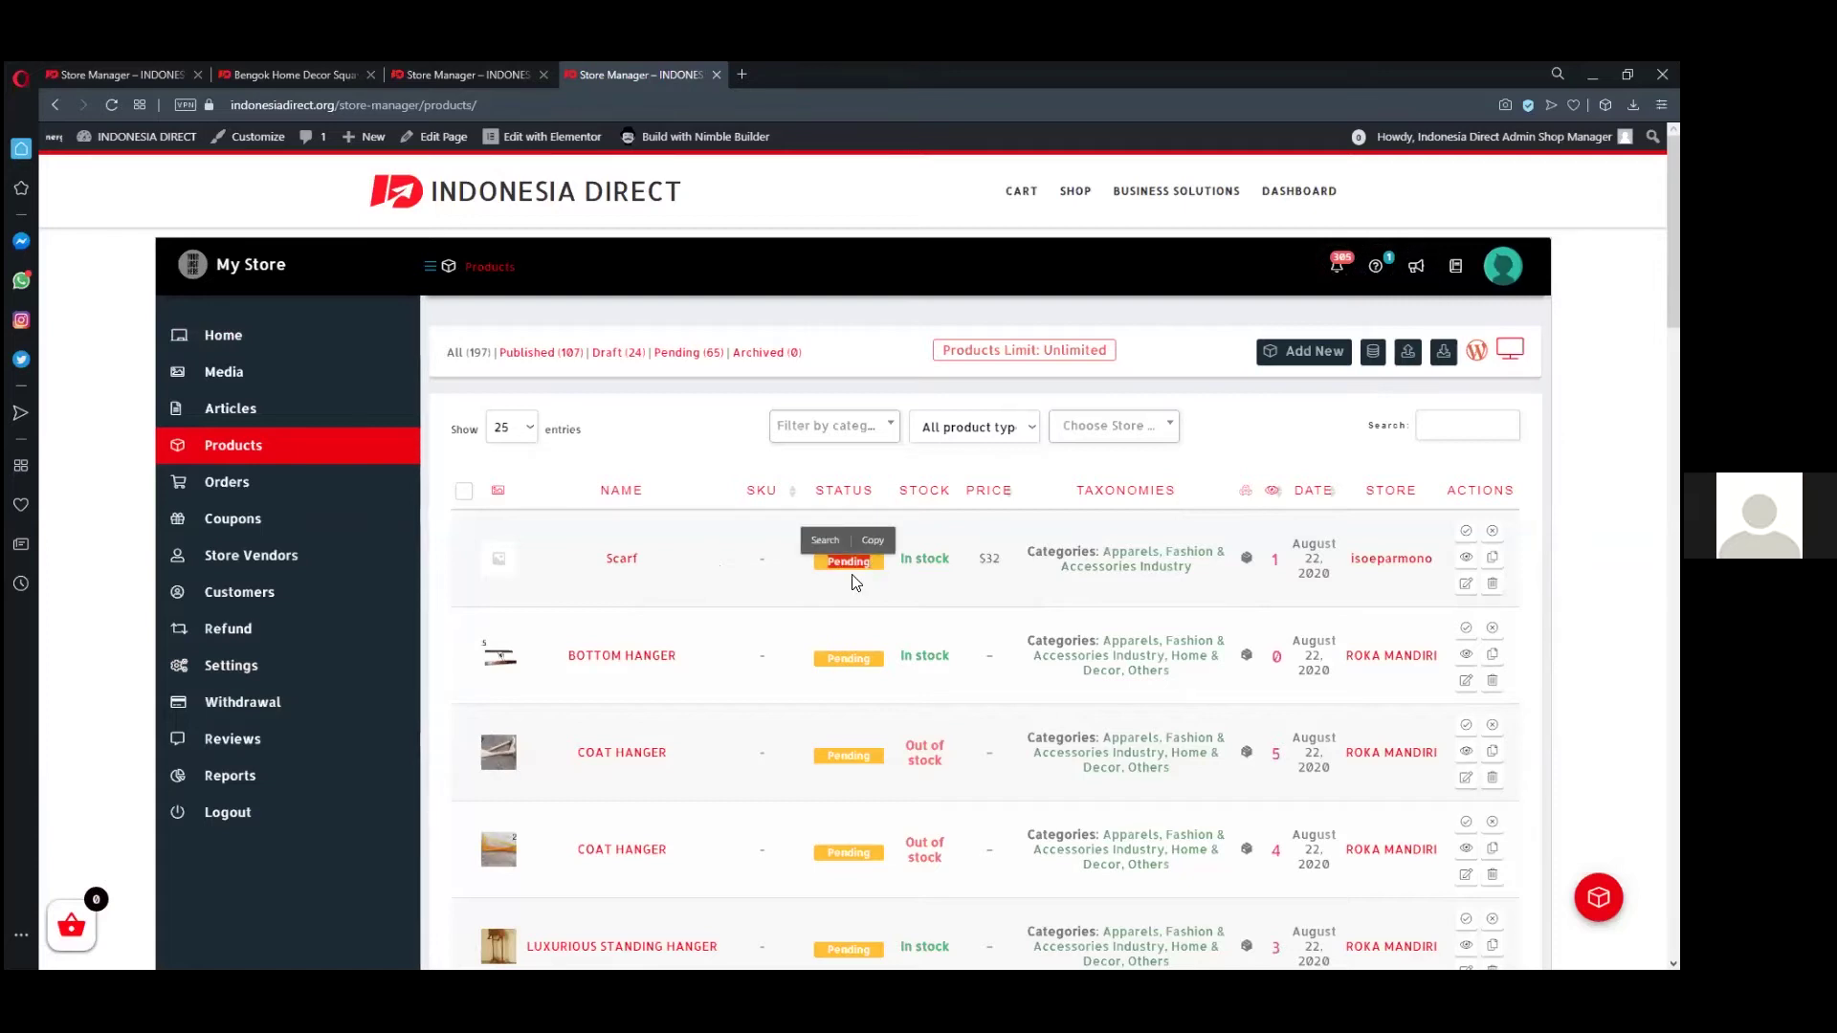
{"action": "left_click", "coordinate": [847, 580]}
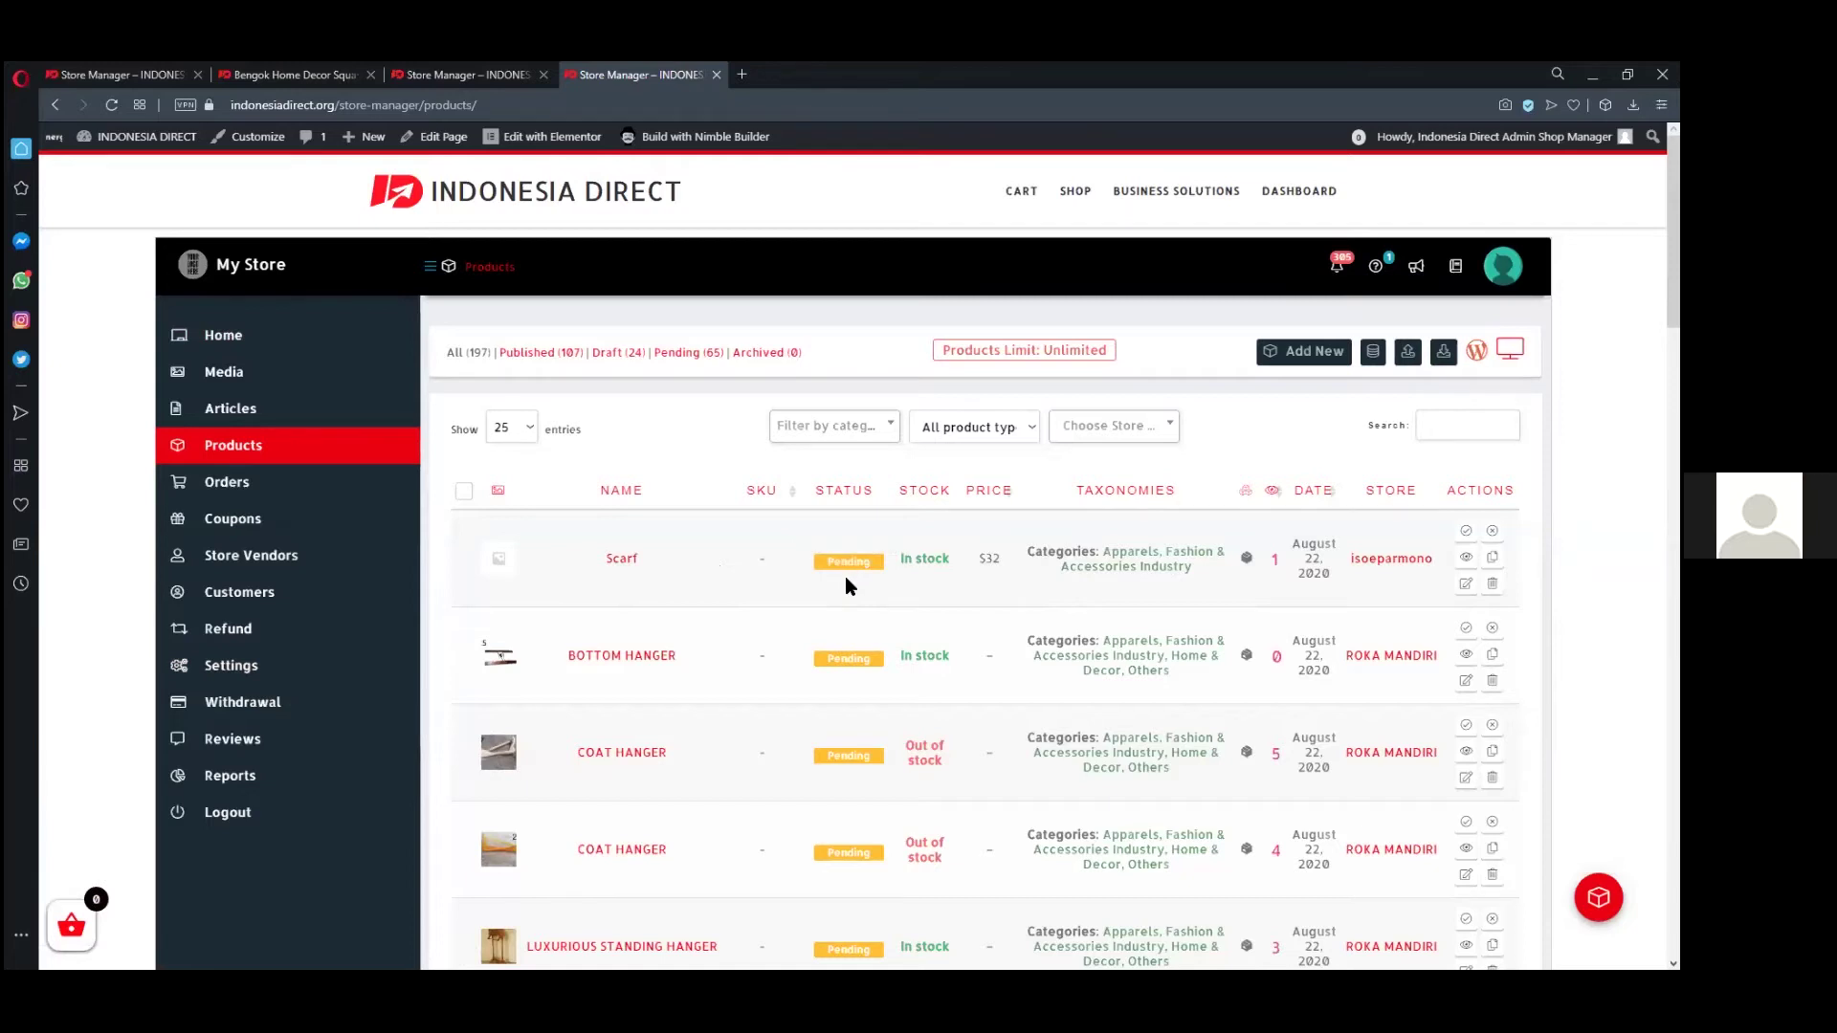
{"action": "scroll", "coordinate": [847, 579], "scroll_direction": "down", "scroll_amount": 1}
{"action": "scroll", "coordinate": [833, 431], "scroll_direction": "down", "scroll_amount": 6}
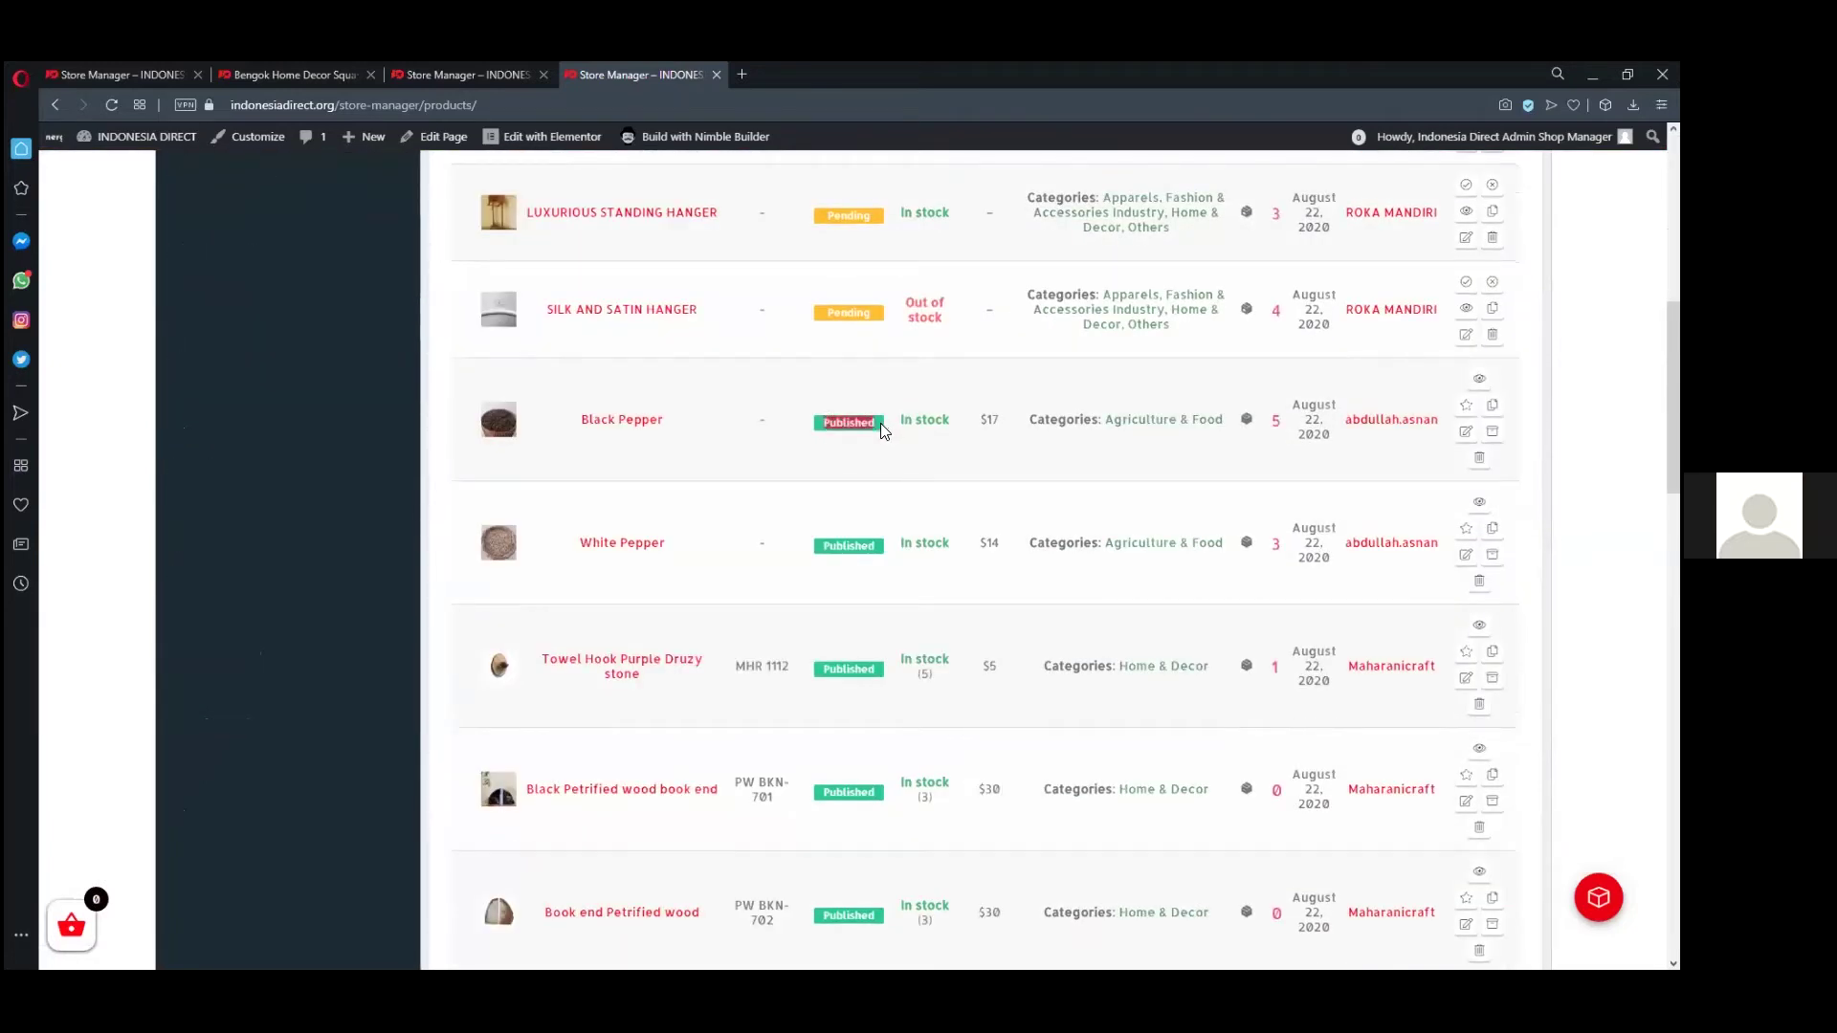
{"action": "left_click", "coordinate": [860, 451]}
{"action": "scroll", "coordinate": [861, 469], "scroll_direction": "up", "scroll_amount": 8}
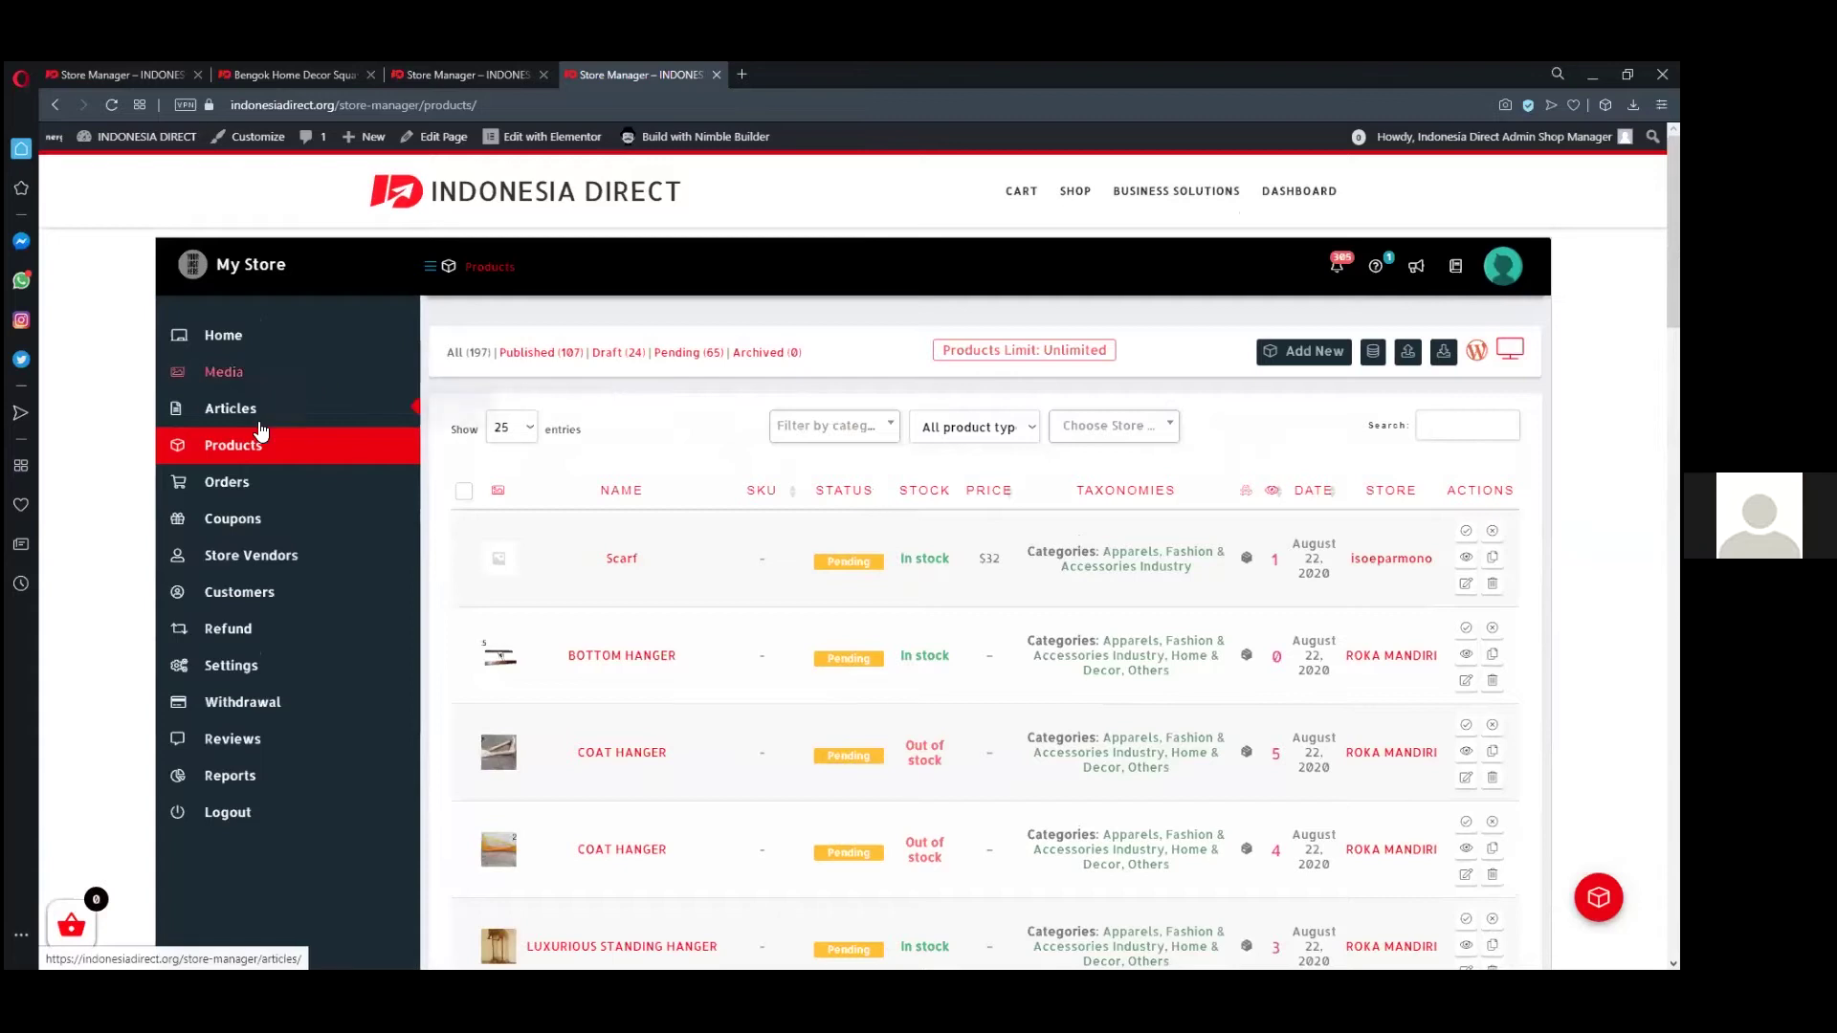
- Start adding a new product with the type Simple Product and mark it as Catalog
{"action": "mouse_move", "coordinate": [260, 444]}
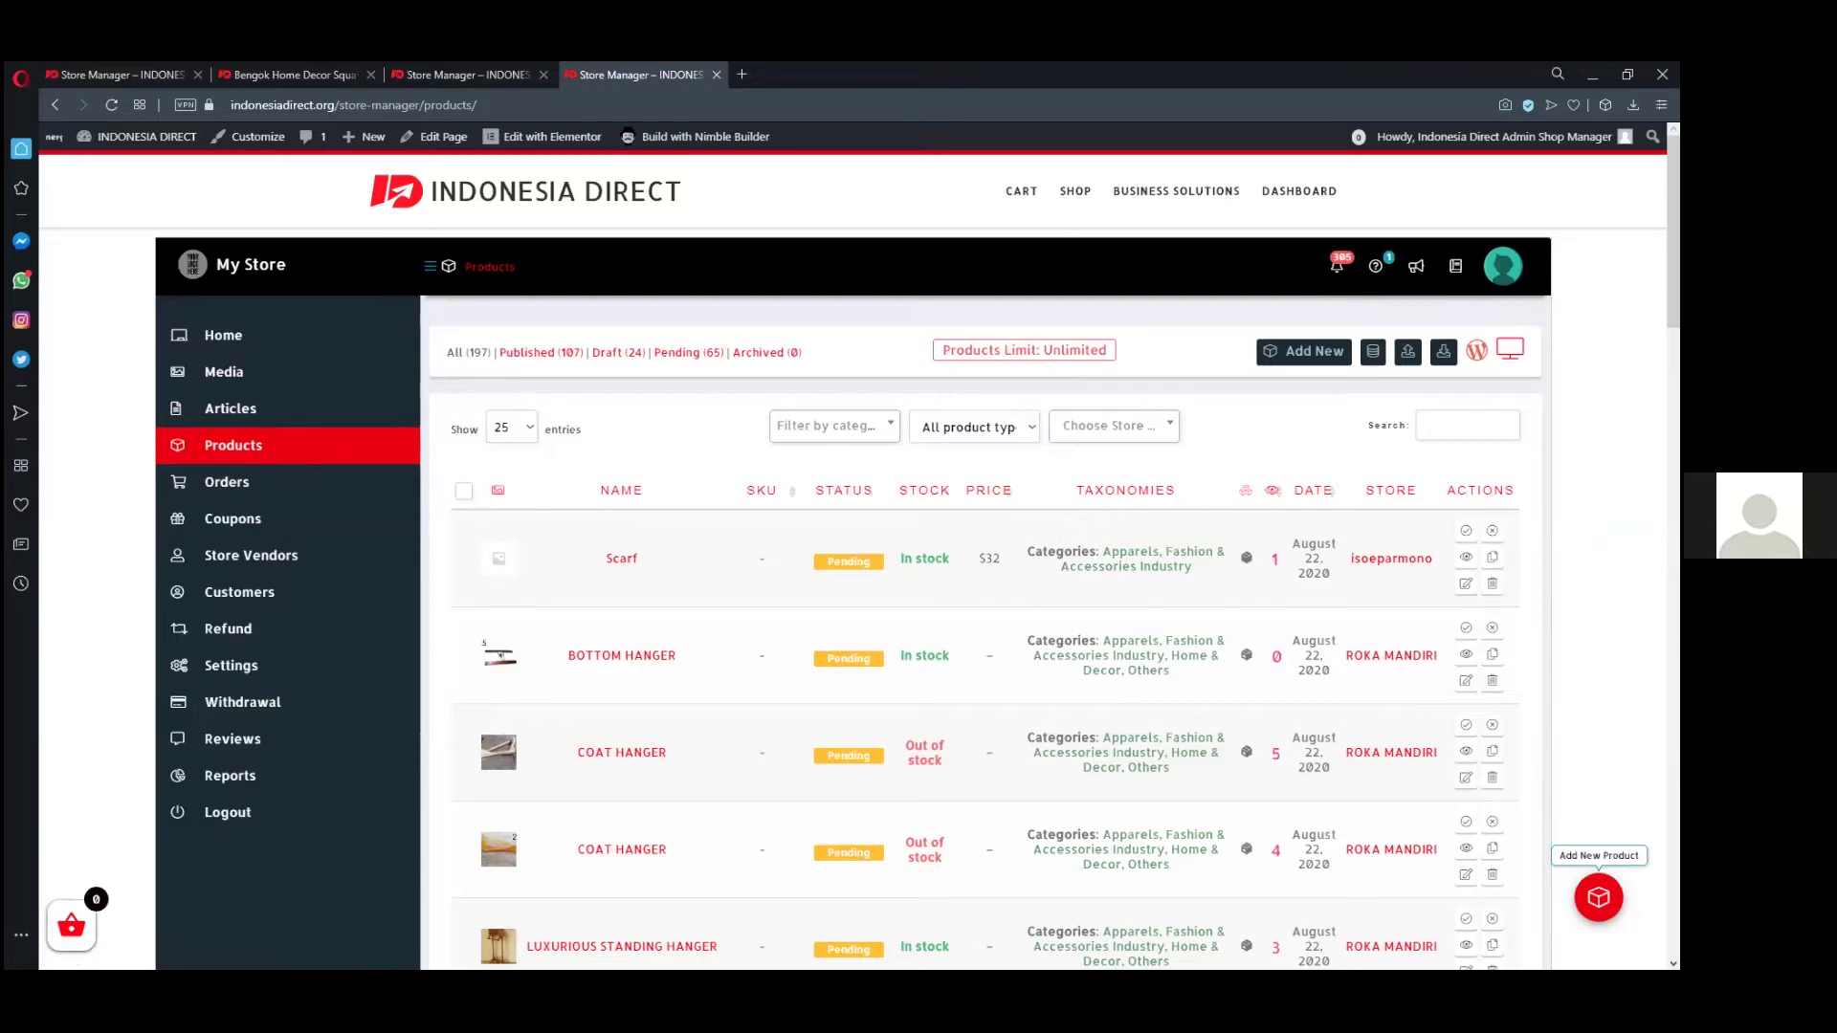
{"action": "left_click", "coordinate": [1599, 898]}
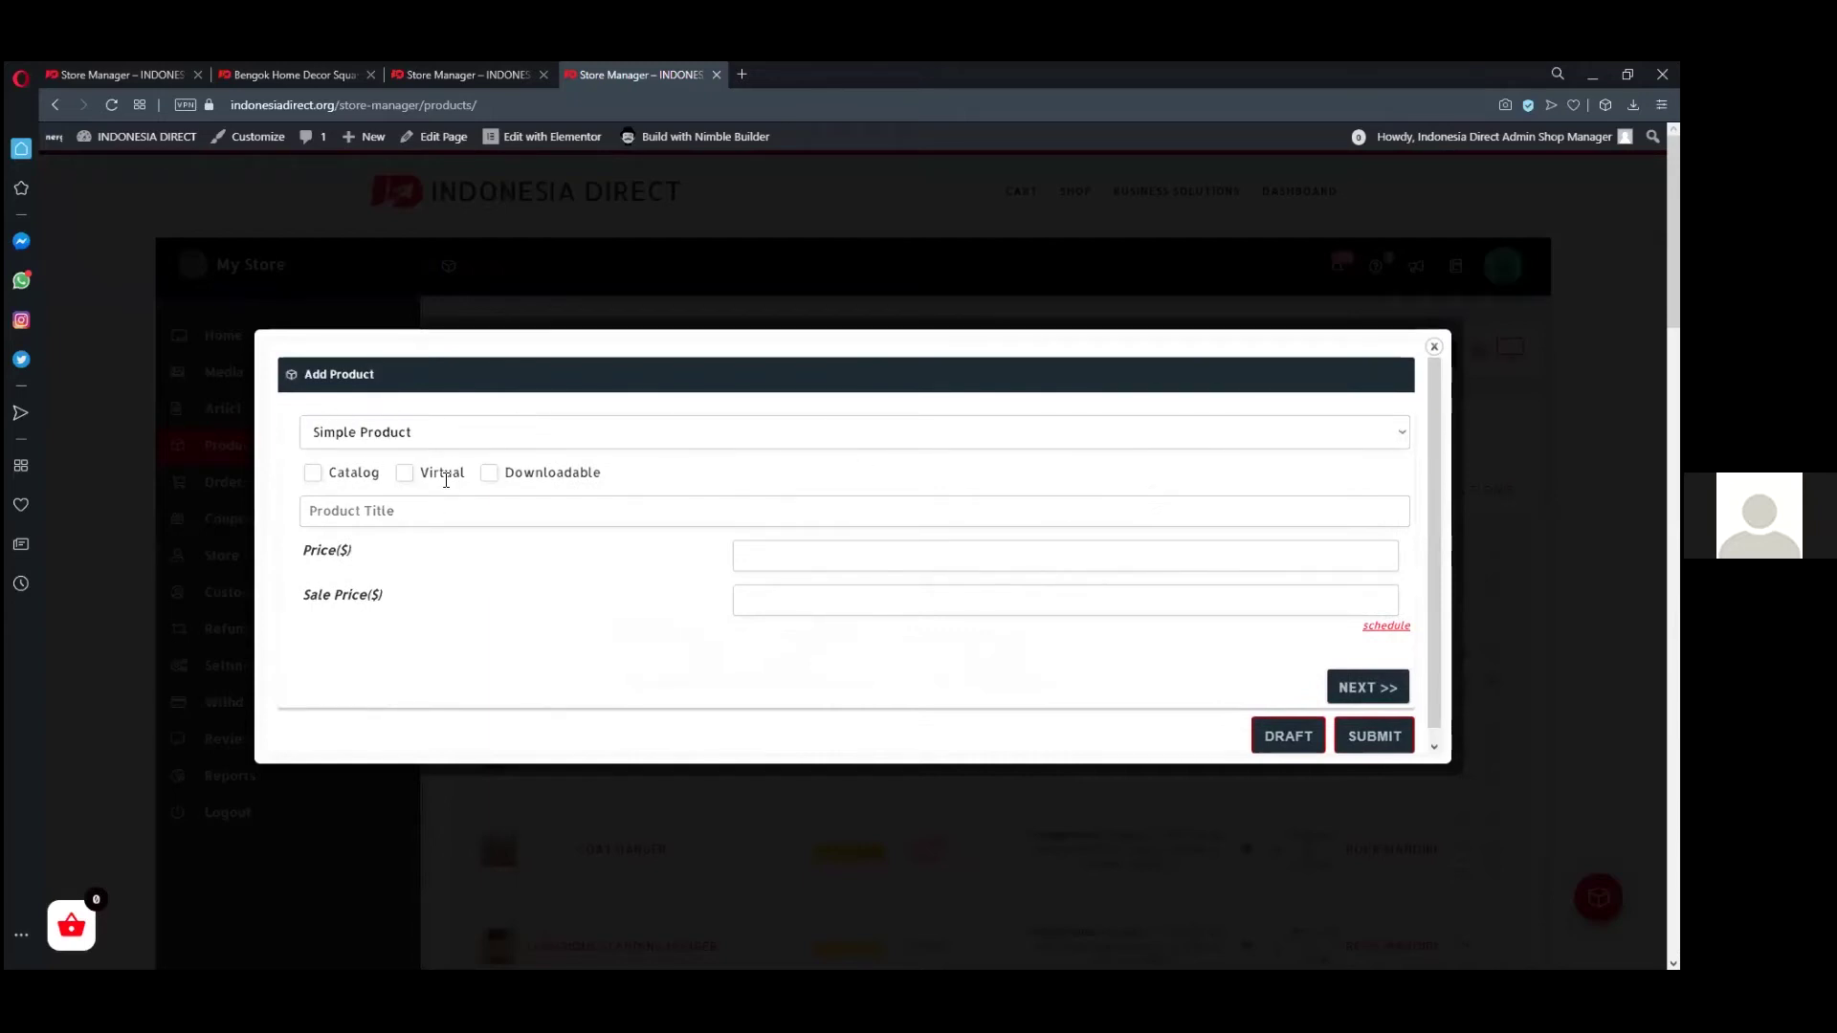
{"action": "left_click", "coordinate": [466, 435]}
{"action": "left_click", "coordinate": [419, 457]}
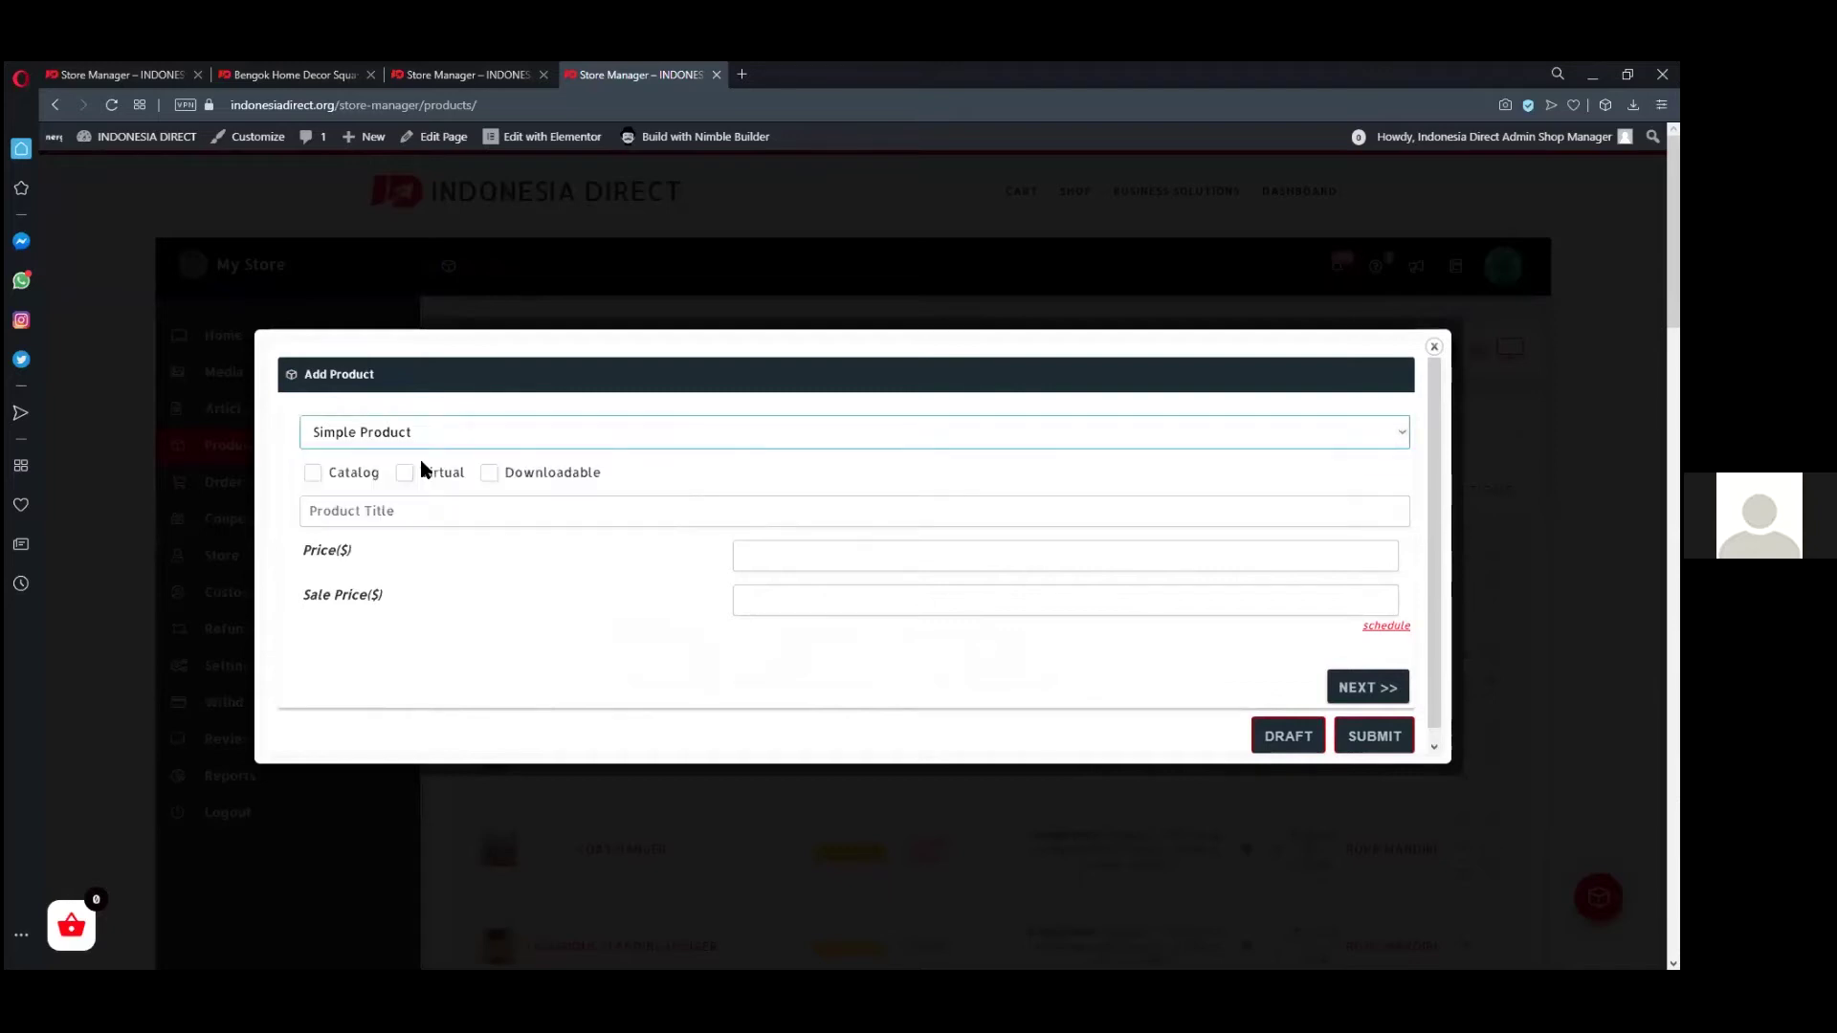
{"action": "left_click", "coordinate": [427, 433]}
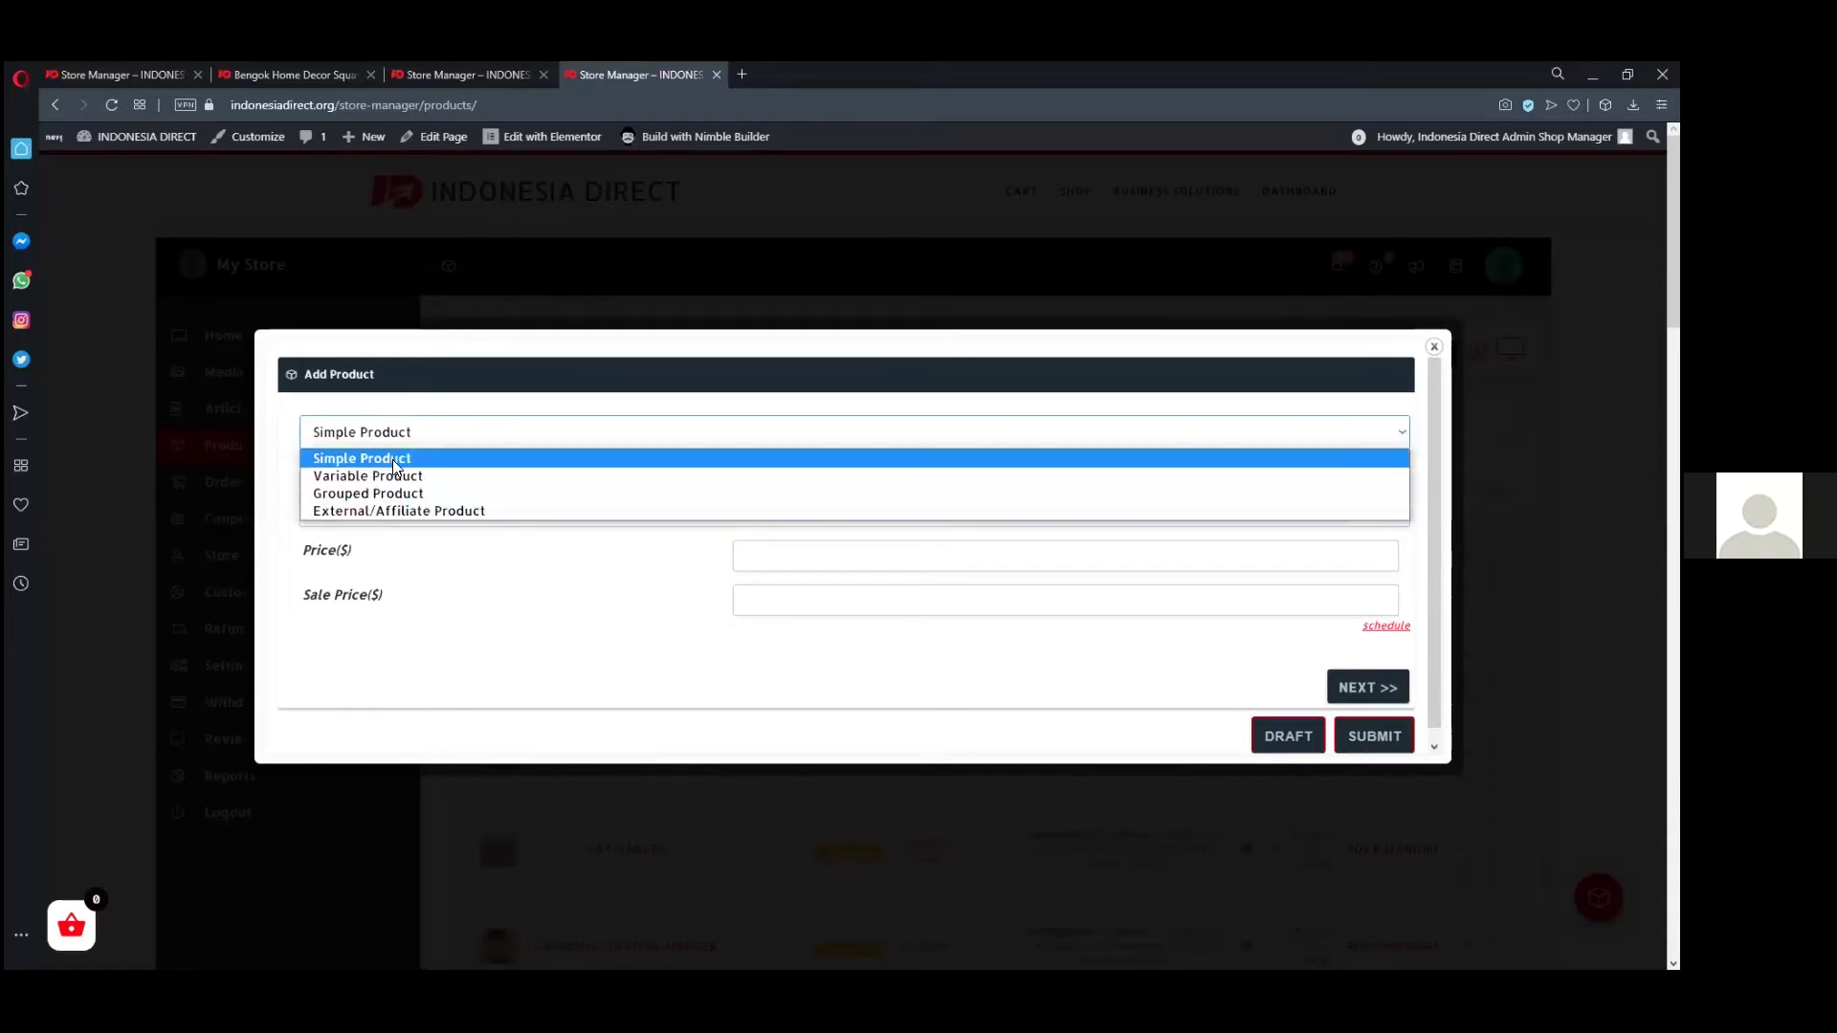
{"action": "left_click", "coordinate": [392, 457]}
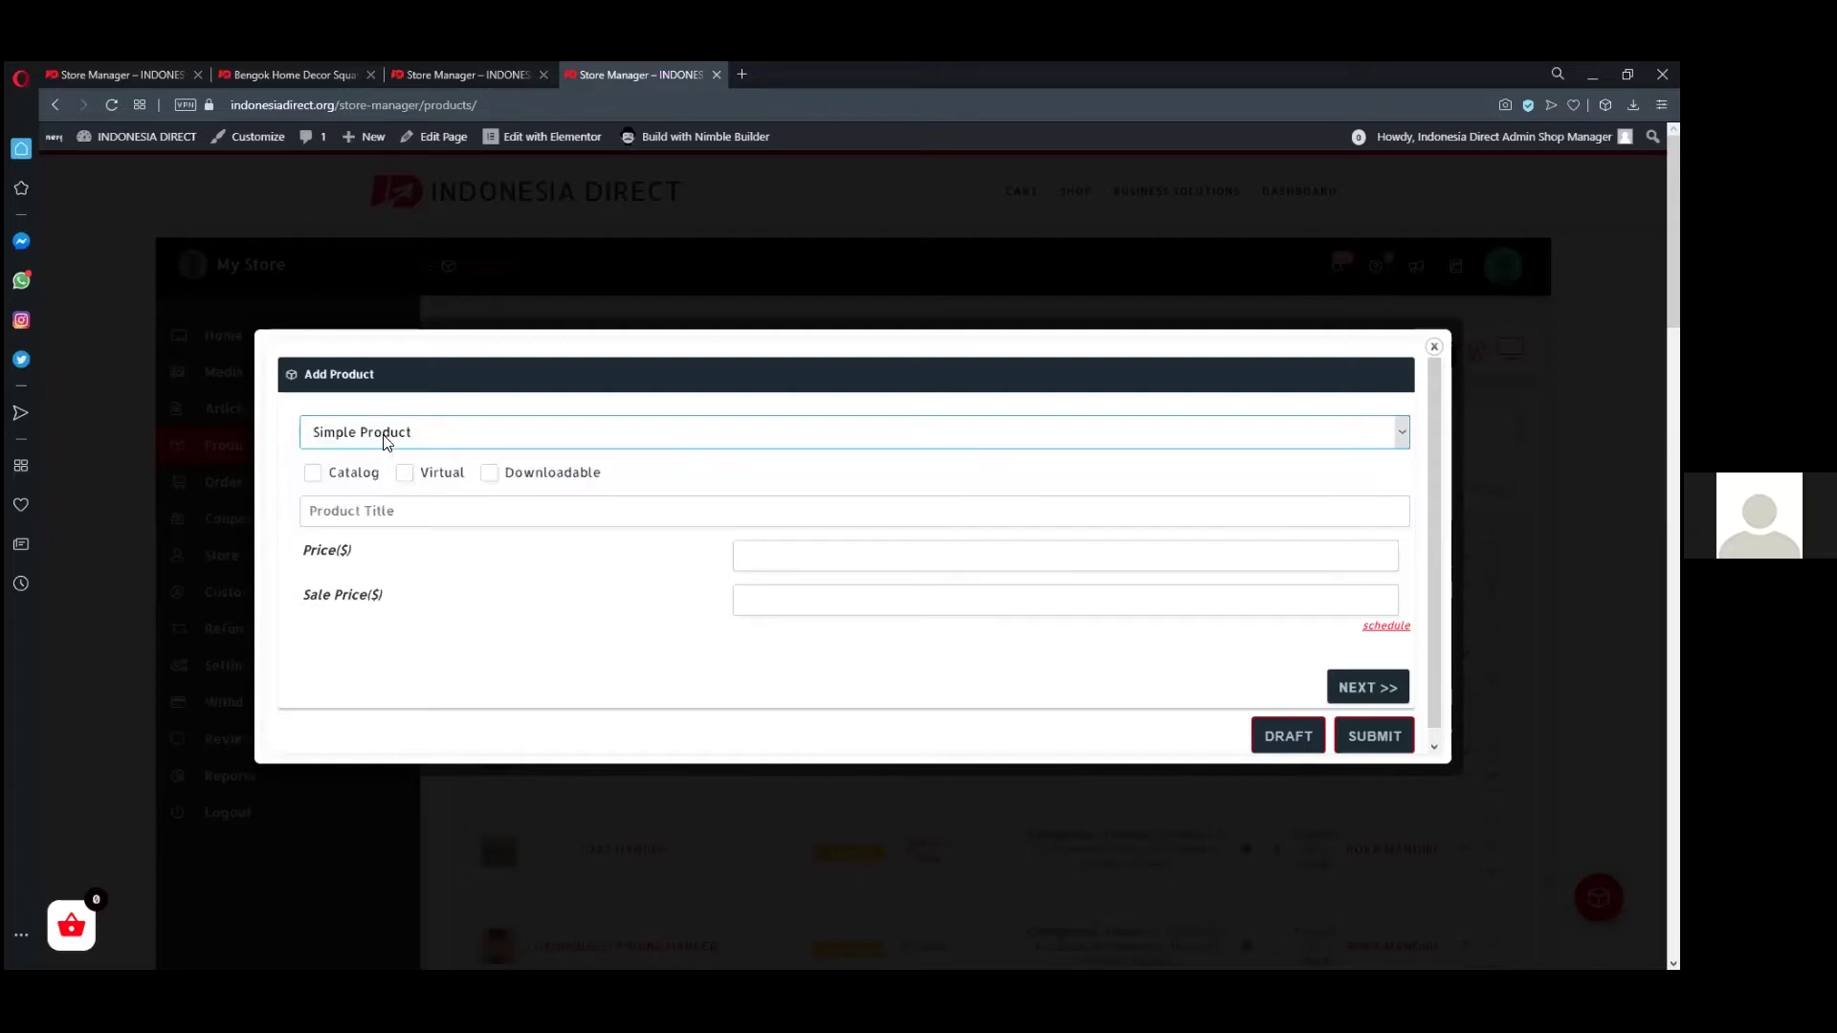
{"action": "left_click", "coordinate": [315, 476]}
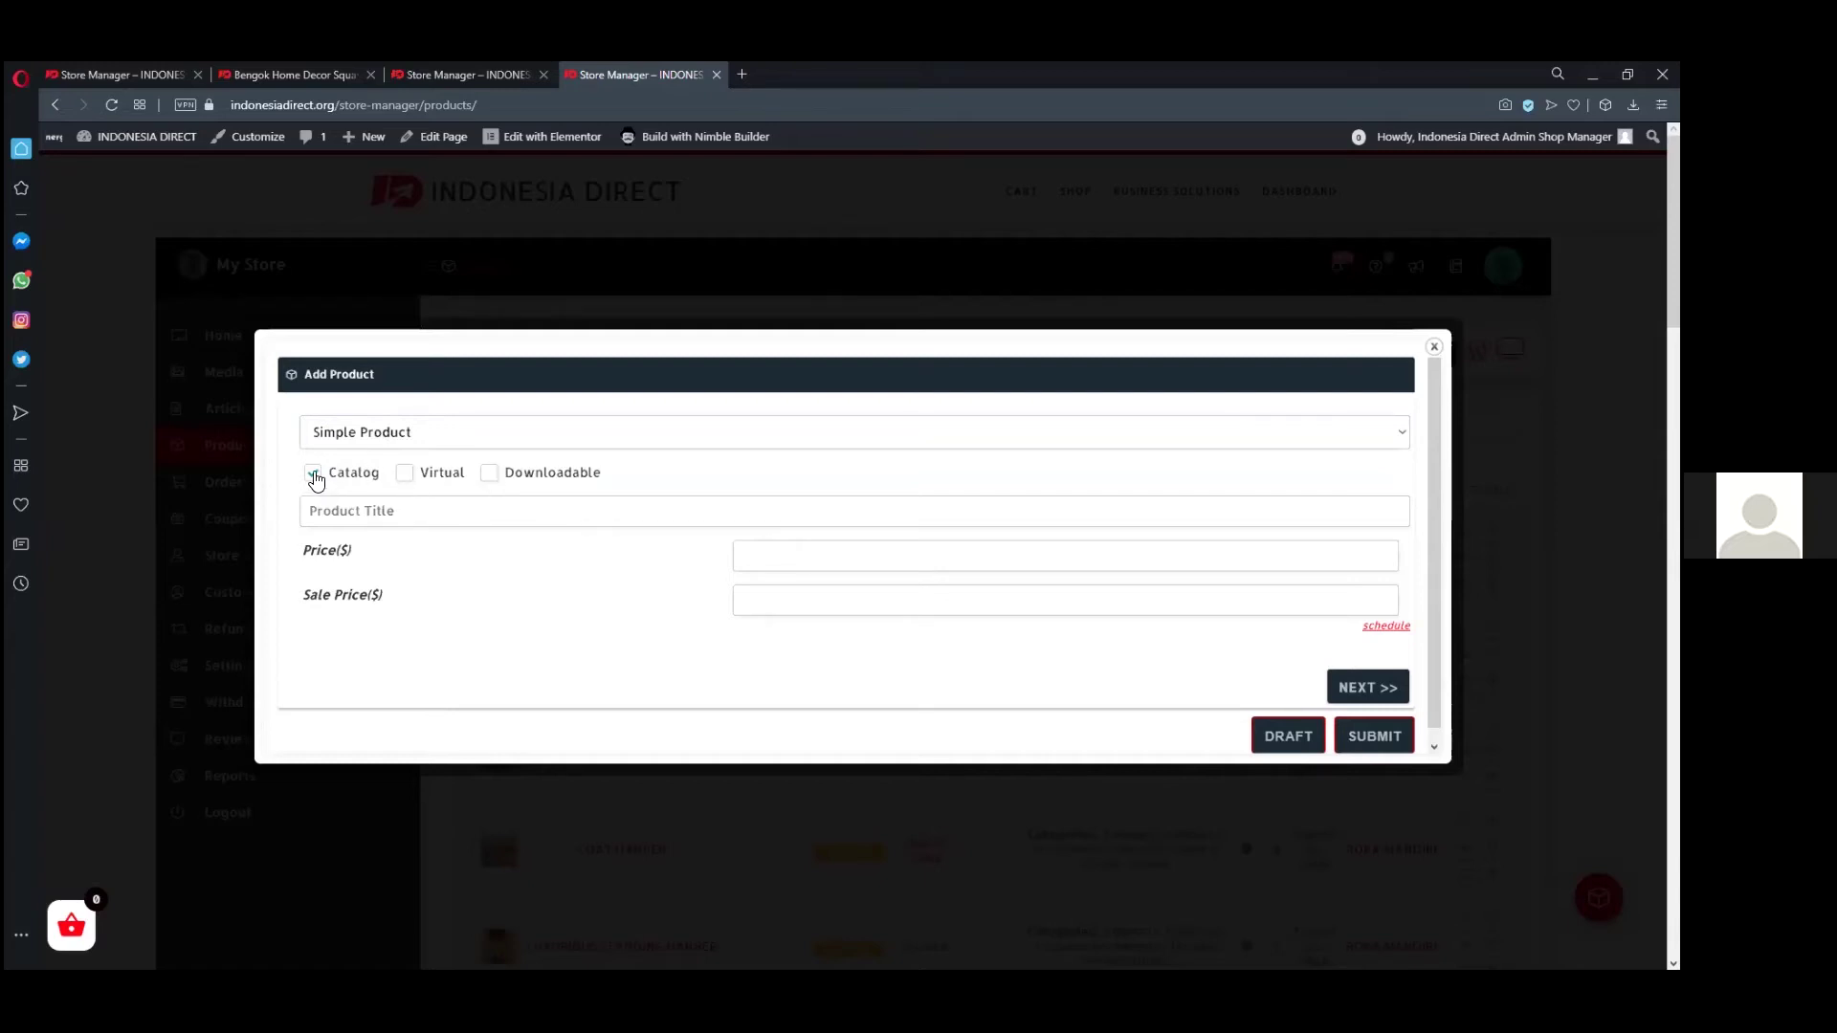
- Examine the new product's title, price and sale price fields, including the dollar currency
{"action": "left_click", "coordinate": [412, 509]}
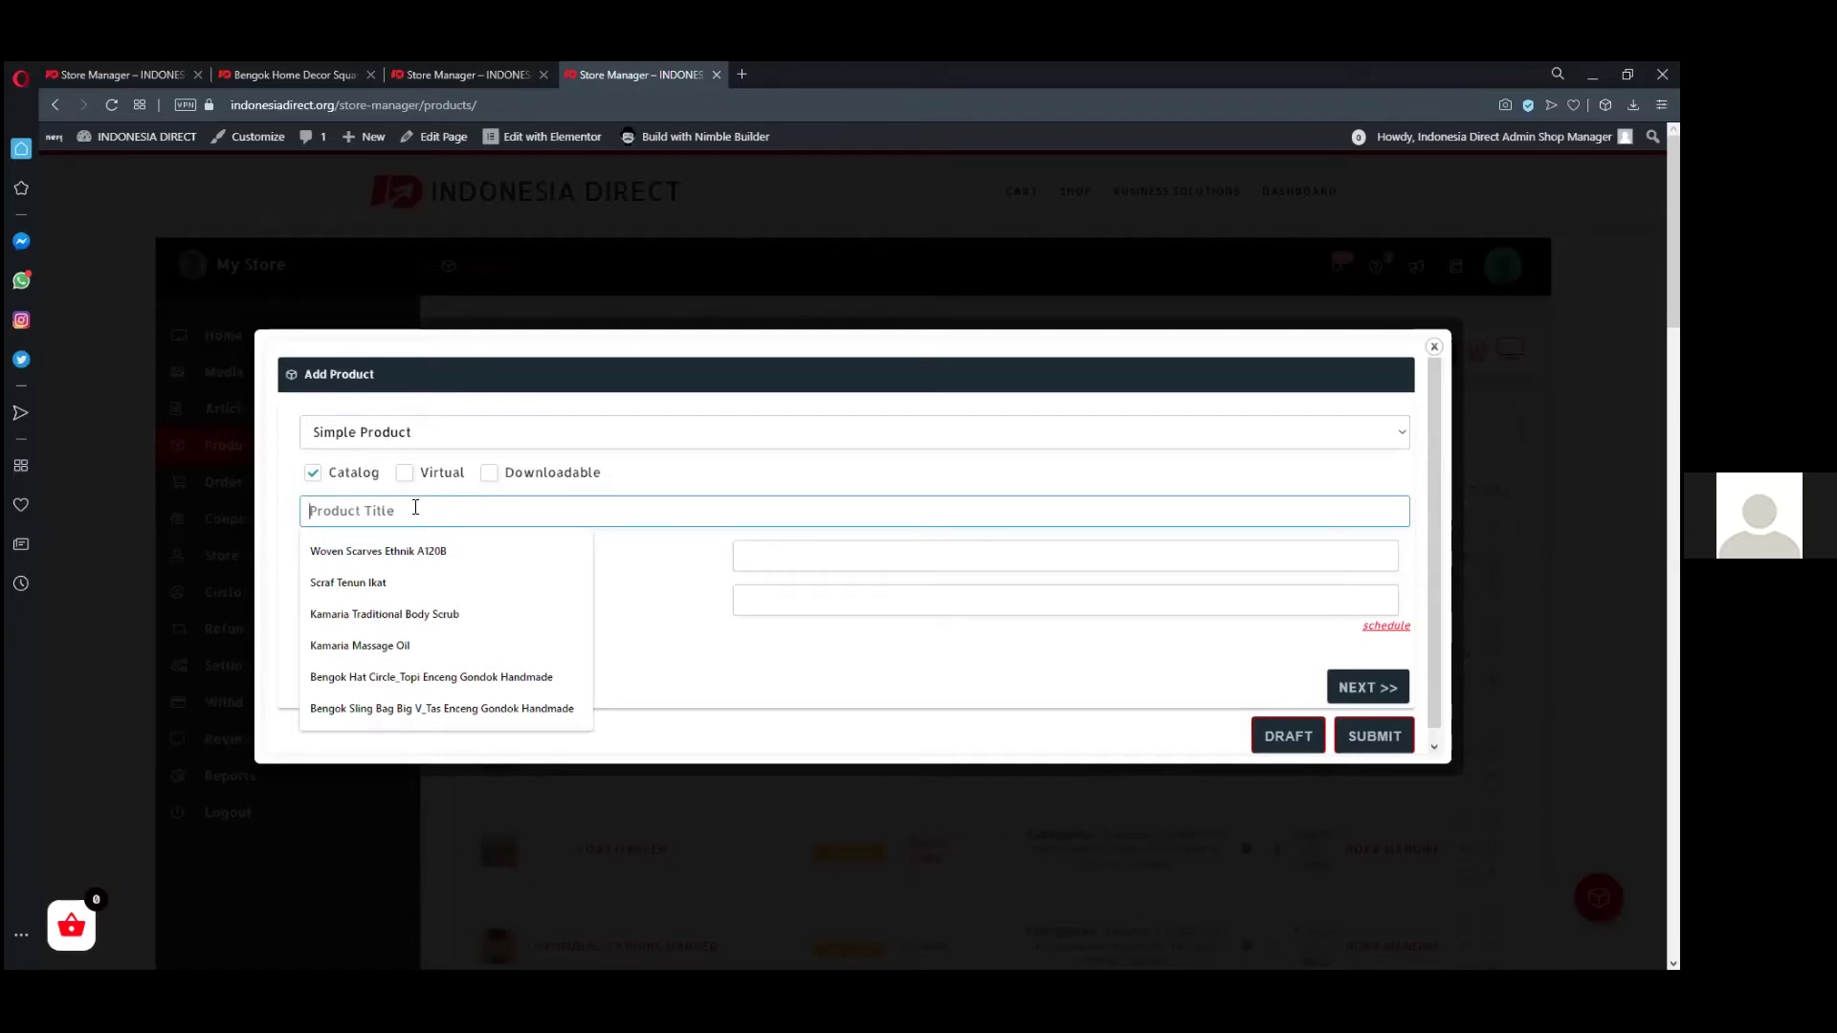
{"action": "left_click", "coordinate": [666, 569]}
{"action": "left_click", "coordinate": [762, 554]}
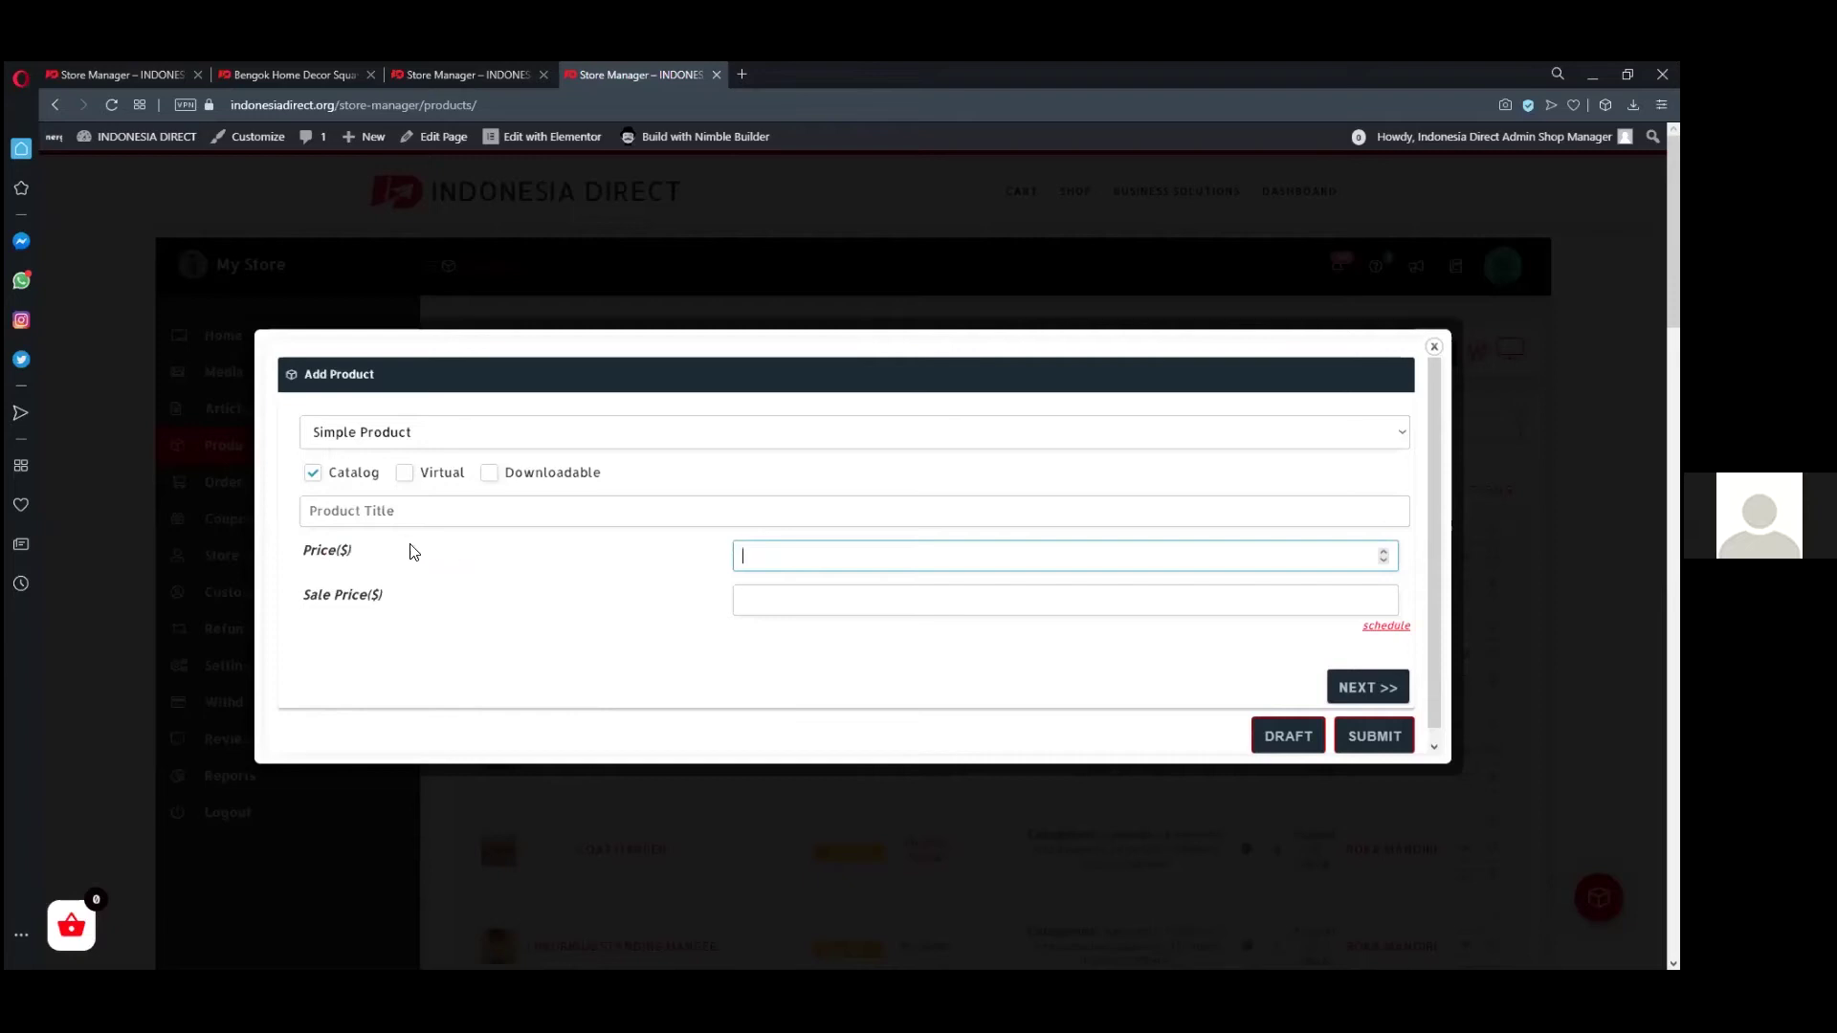
{"action": "left_click", "coordinate": [339, 551]}
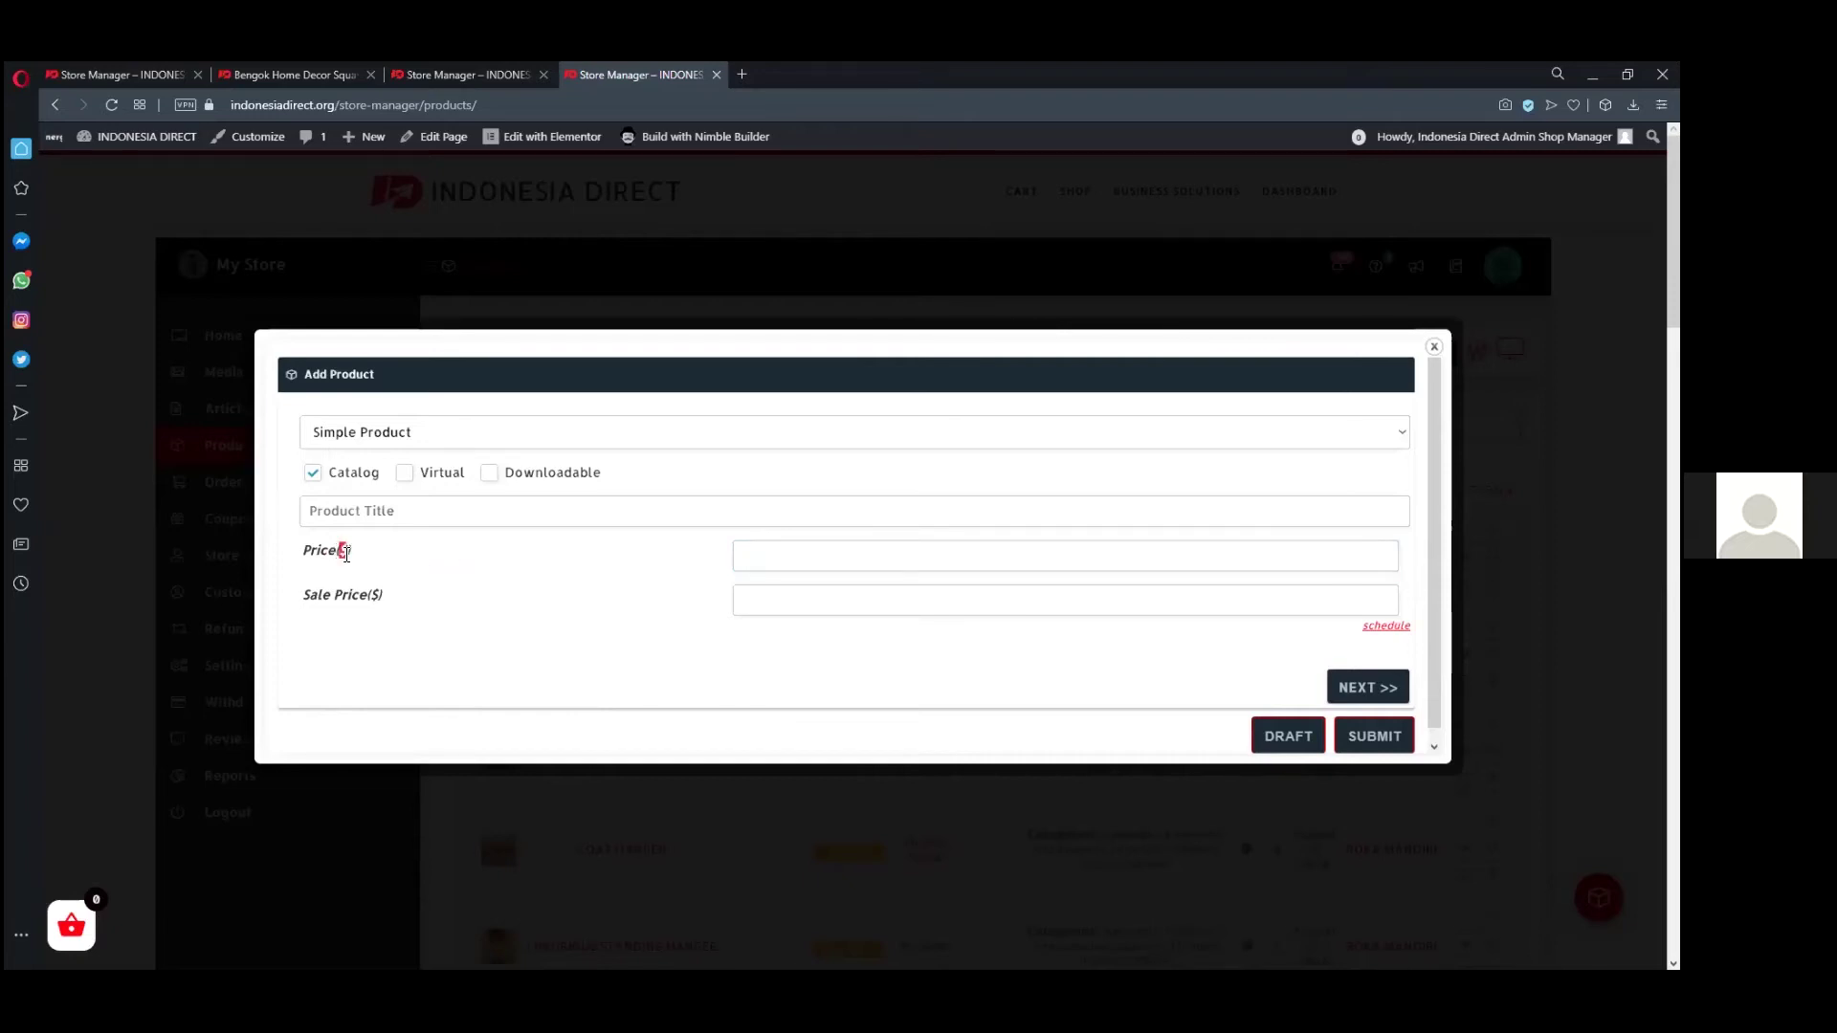
{"action": "double_click", "coordinate": [344, 552]}
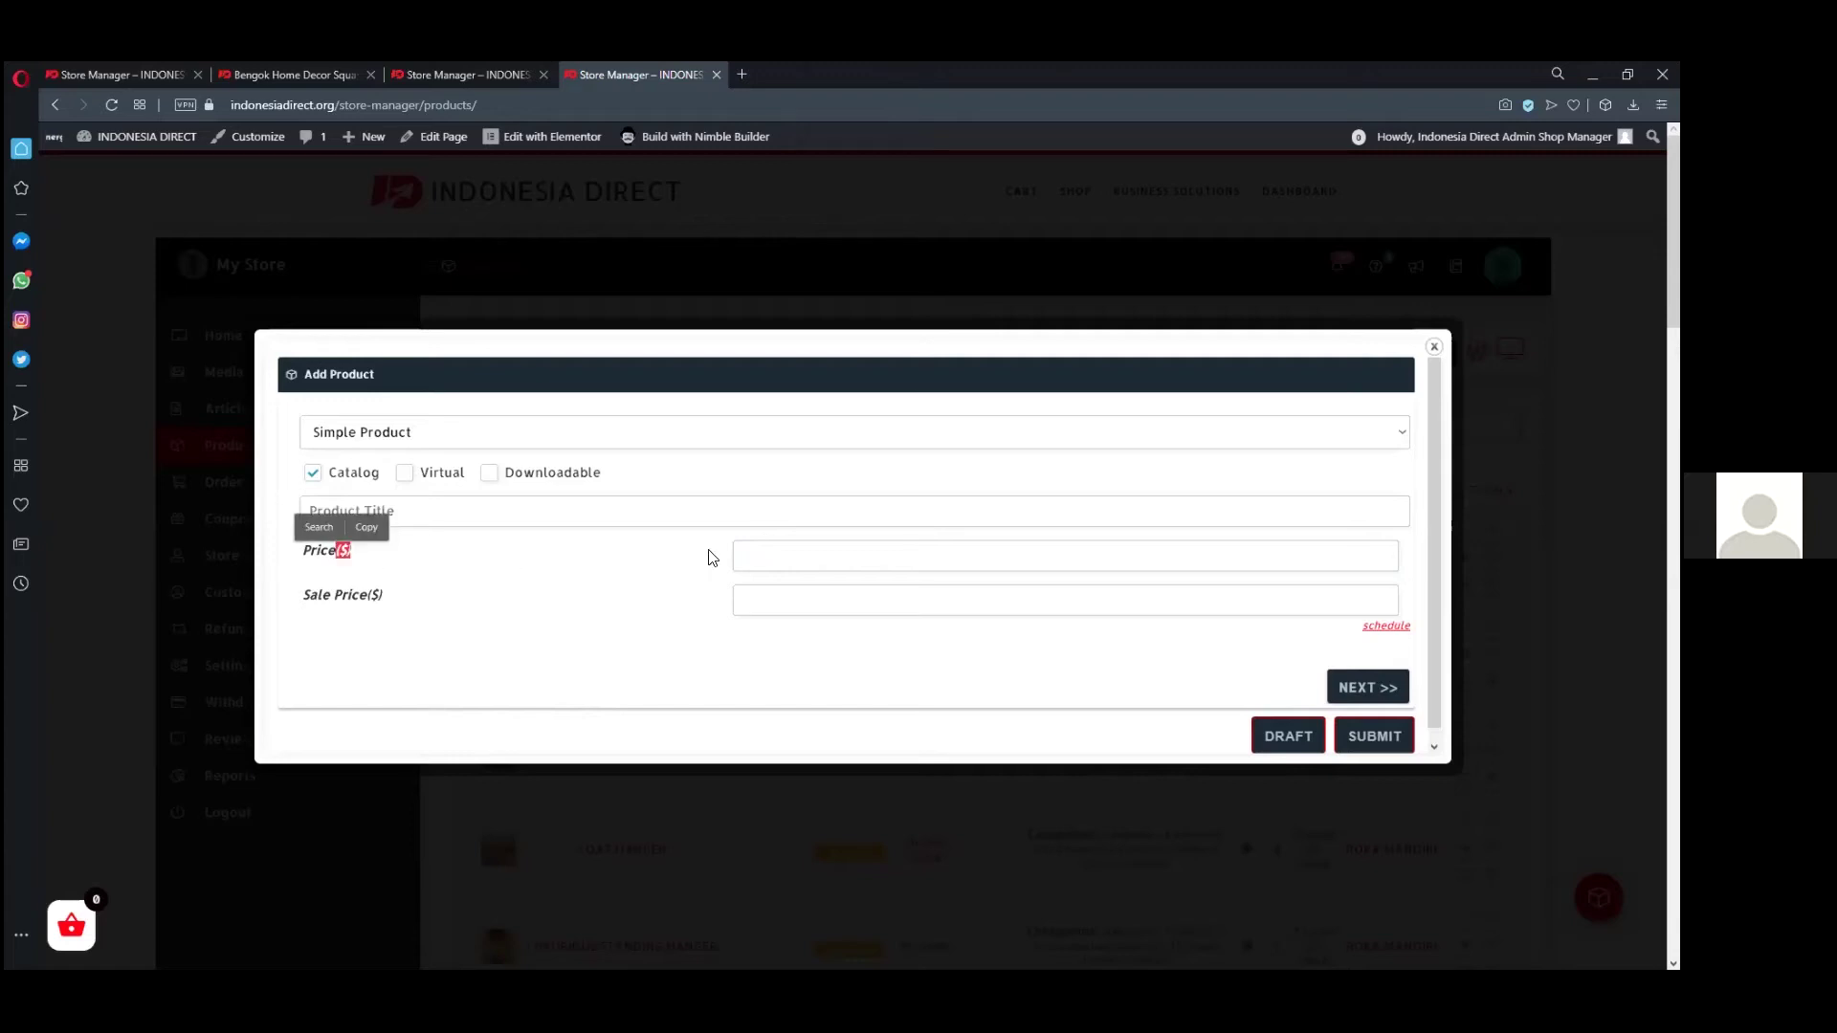
{"action": "left_click", "coordinate": [787, 547]}
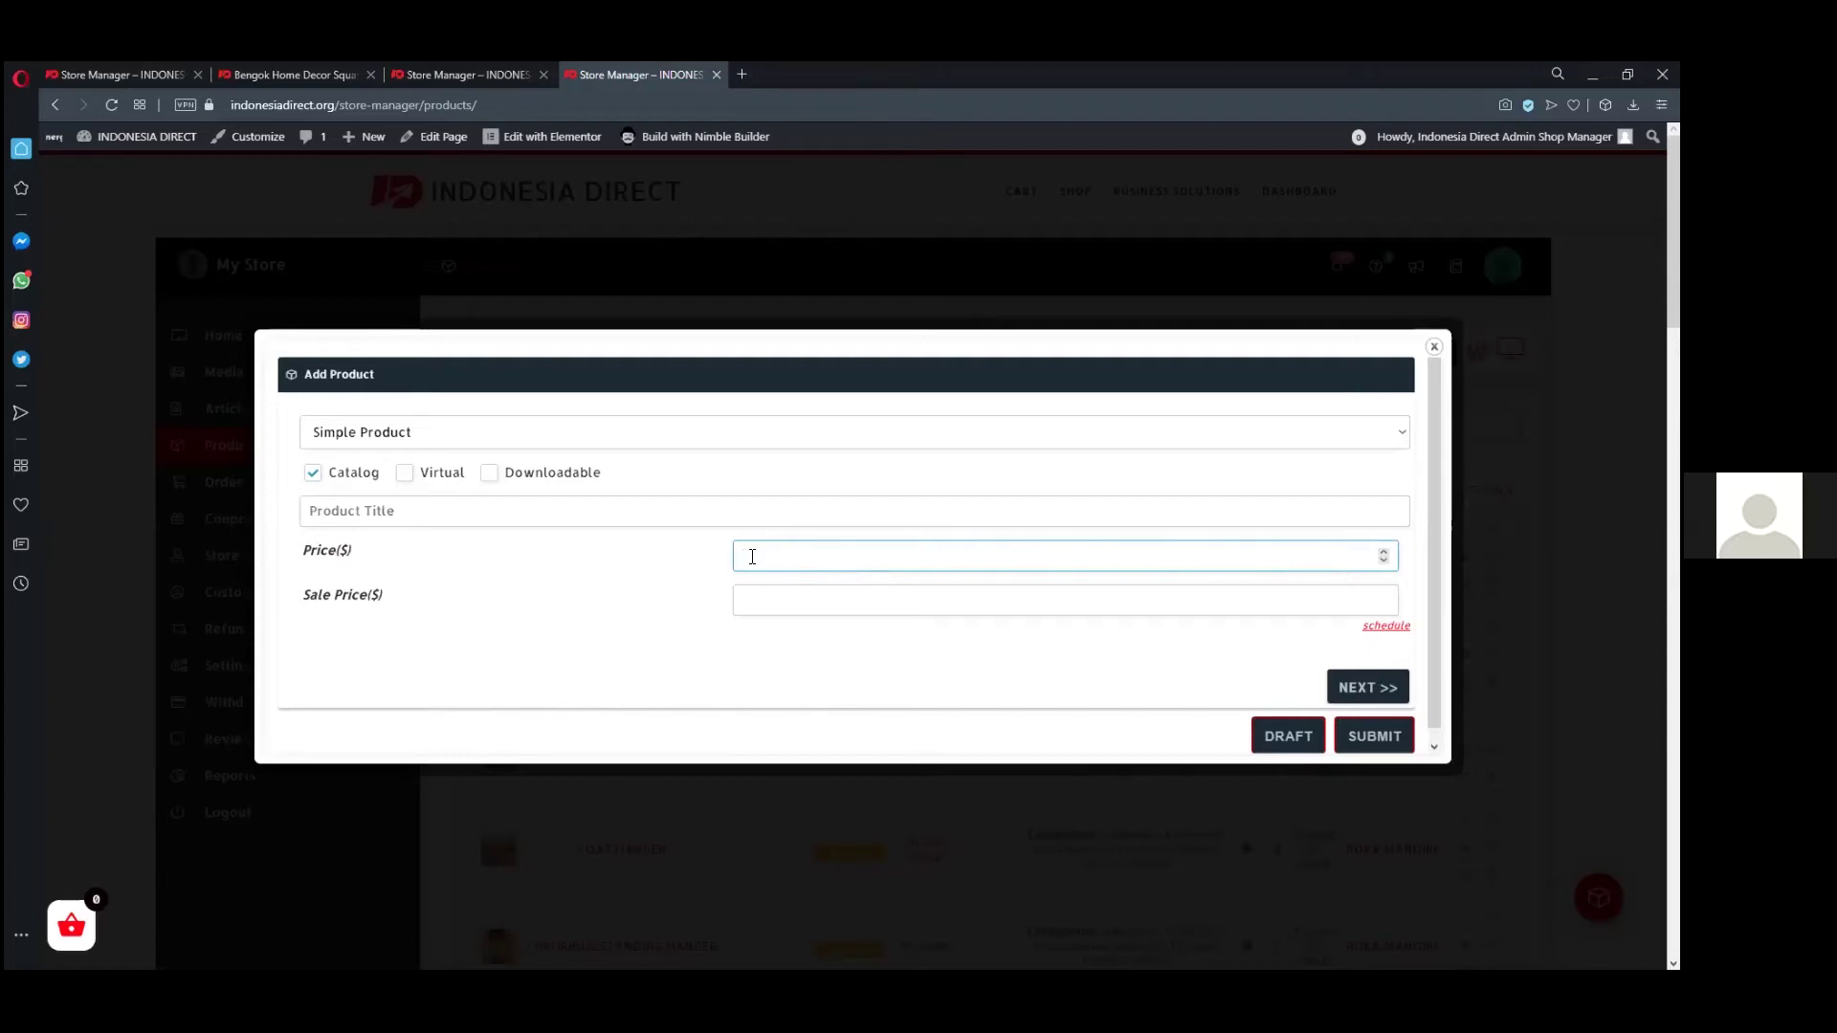
{"action": "left_click", "coordinate": [748, 597]}
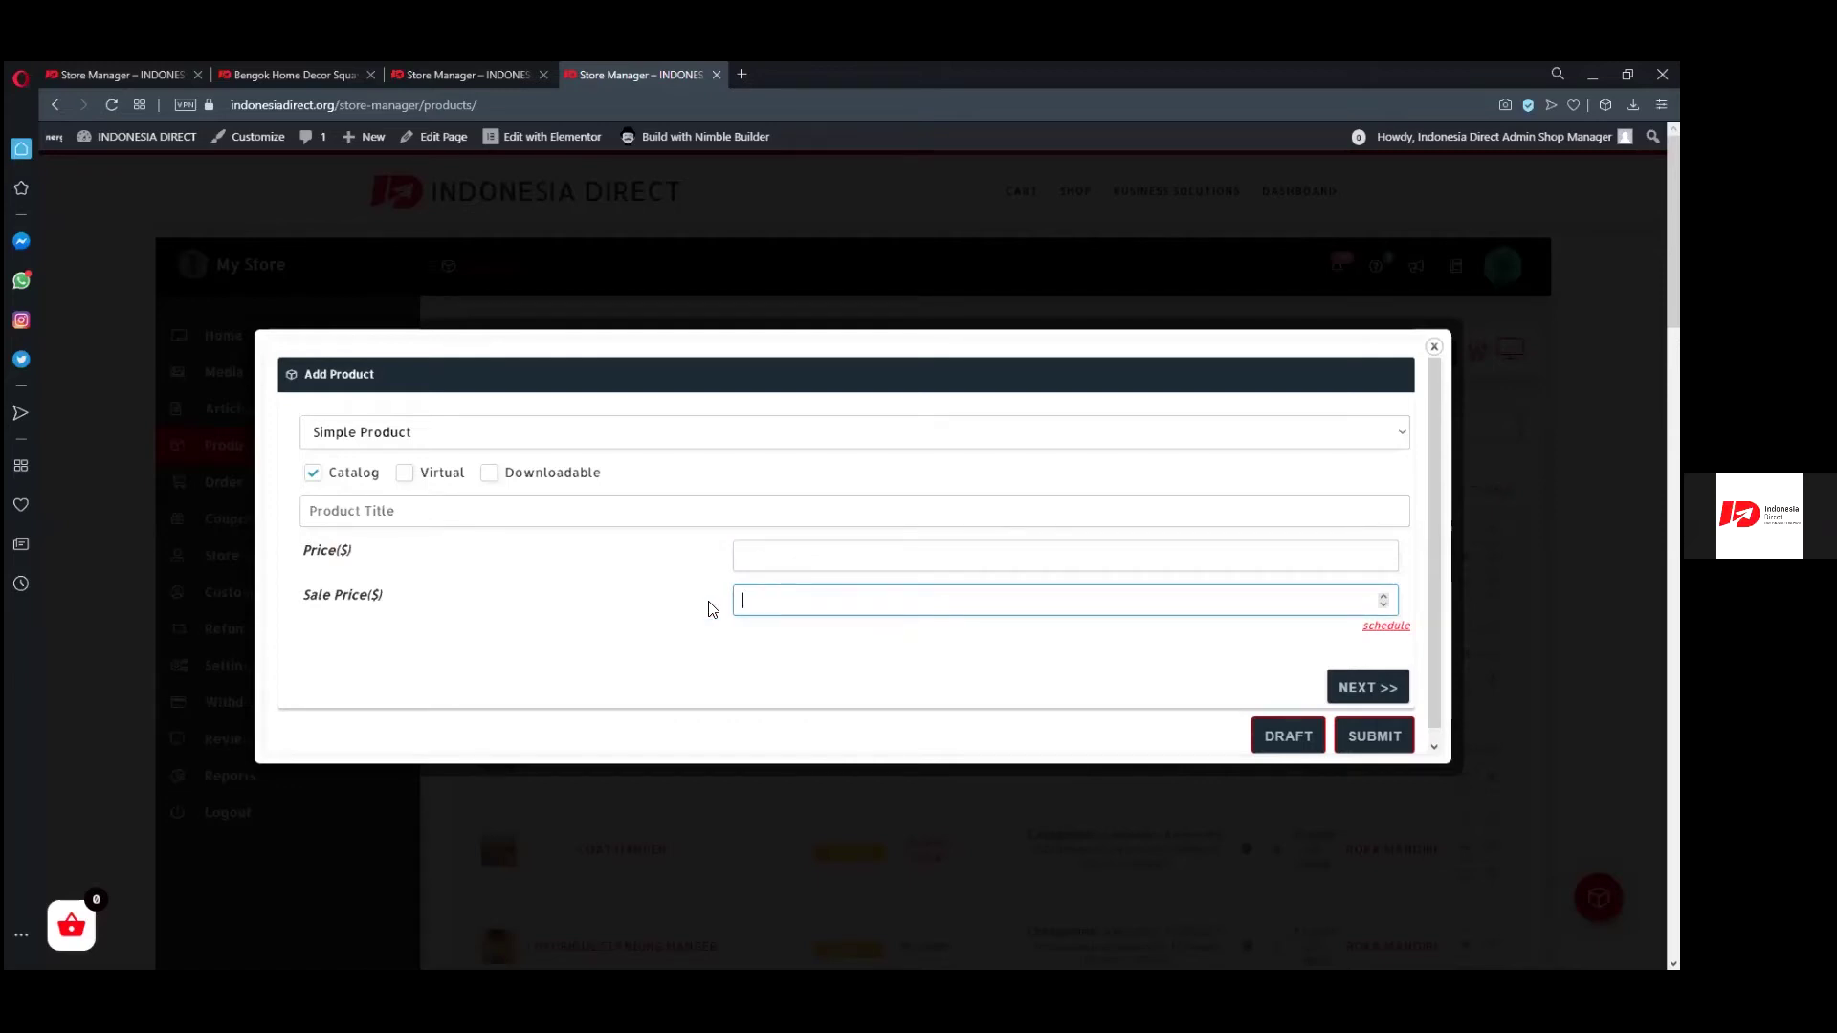
{"action": "left_click_drag", "start_coordinate": [309, 597], "coordinate": [437, 617]}
{"action": "left_click", "coordinate": [440, 613]}
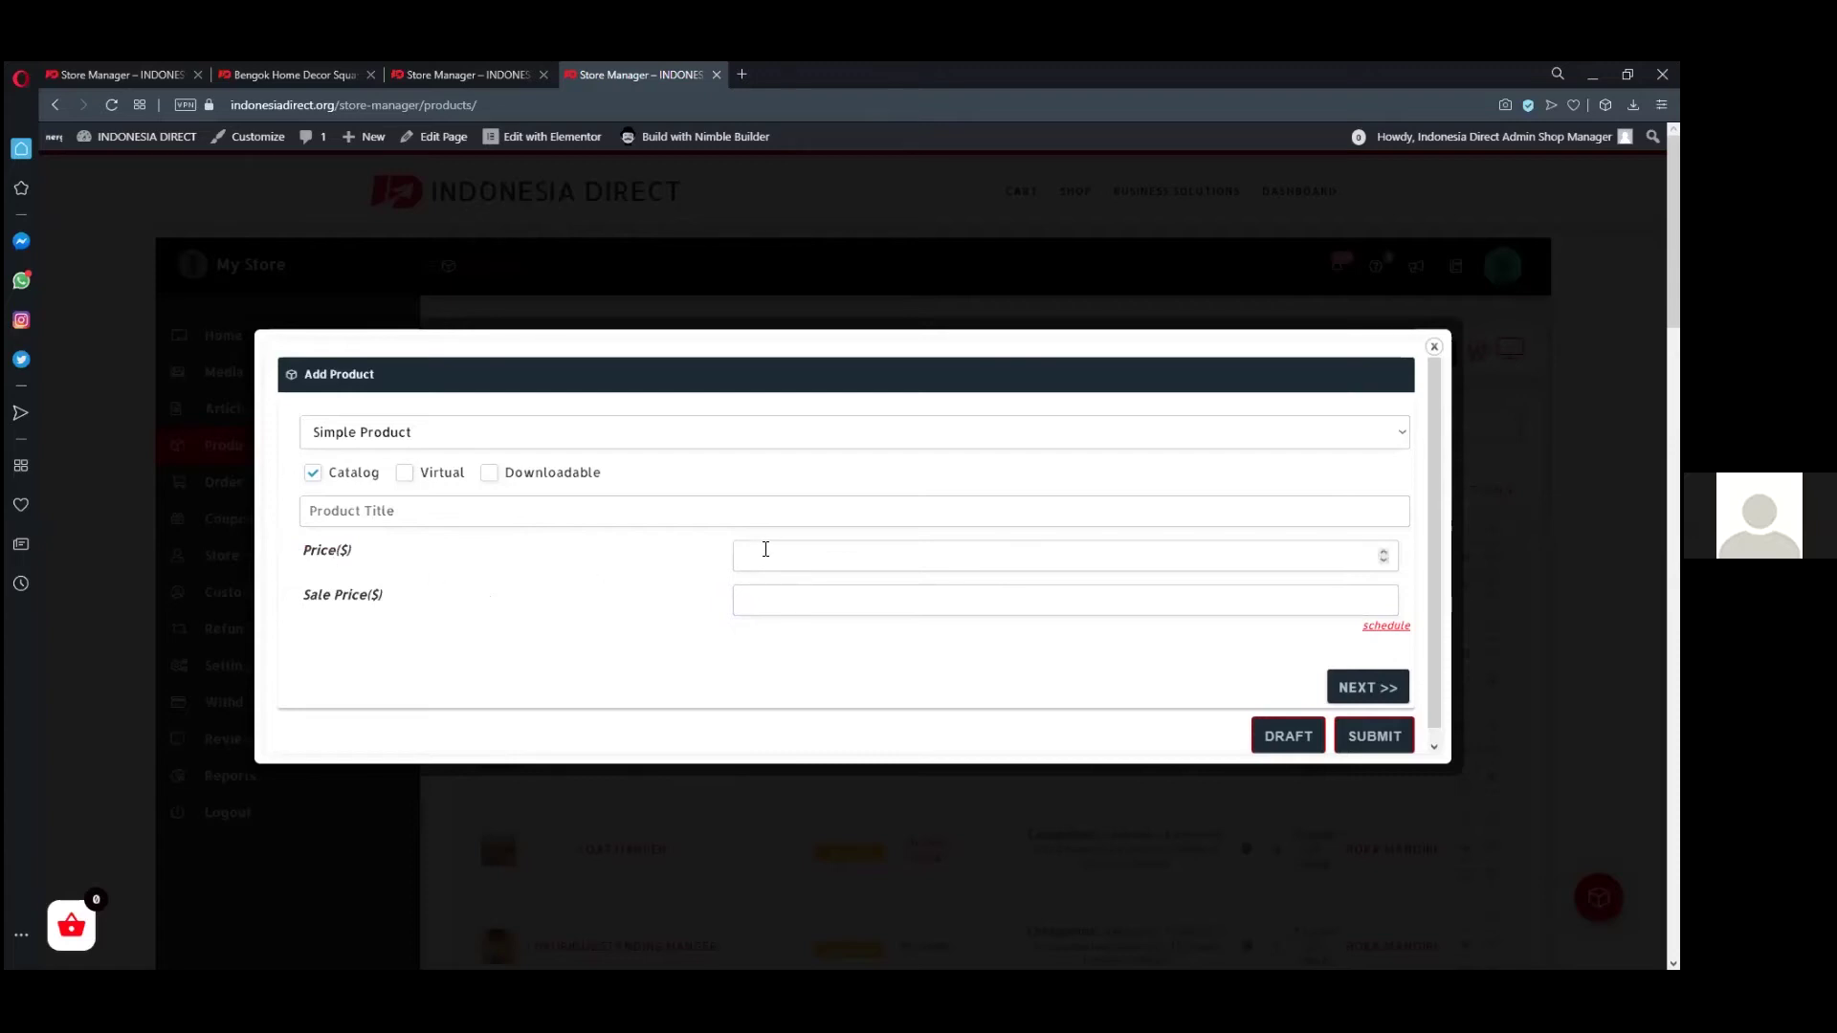
- Set the new product's regular price to $10
{"action": "left_click_drag", "start_coordinate": [304, 596], "coordinate": [406, 599]}
{"action": "left_click", "coordinate": [341, 601]}
{"action": "left_click", "coordinate": [756, 549]}
{"action": "type", "text": "10"}
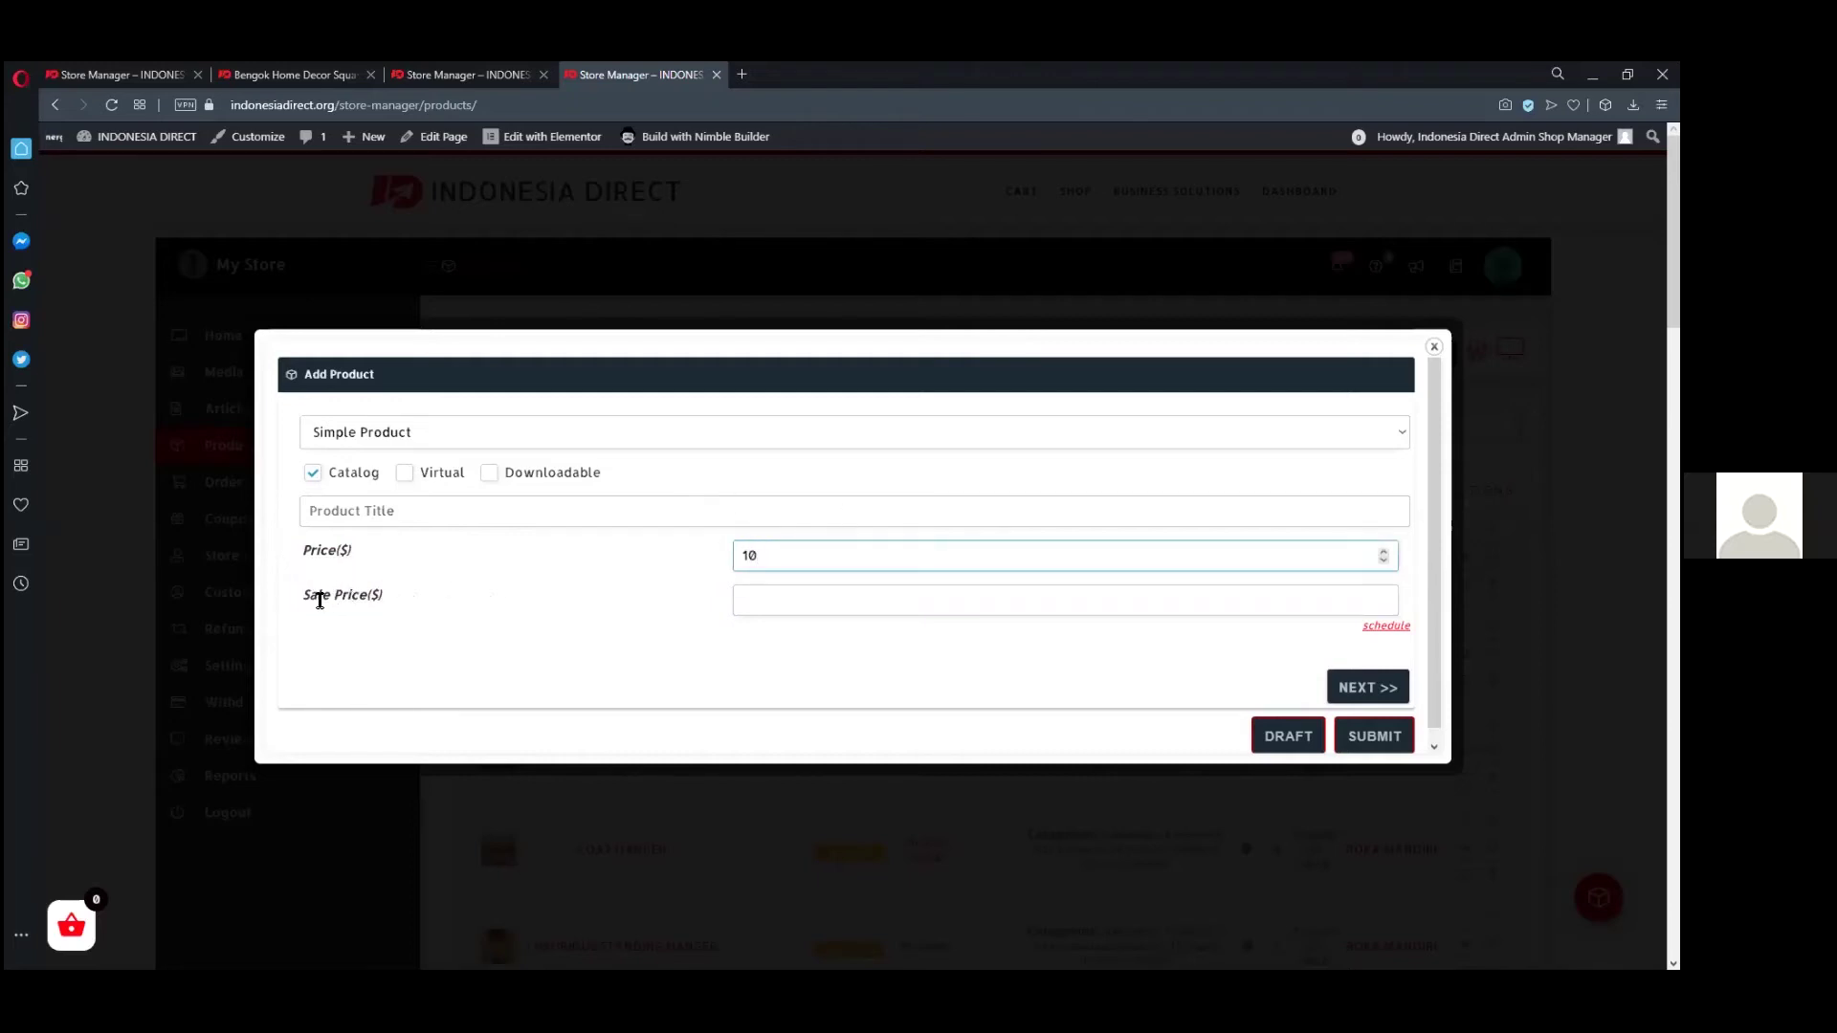
- Set the sale price to $9 and open the sale schedule's start date for editing
{"action": "left_click_drag", "start_coordinate": [319, 601], "coordinate": [708, 637]}
{"action": "left_click", "coordinate": [815, 599]}
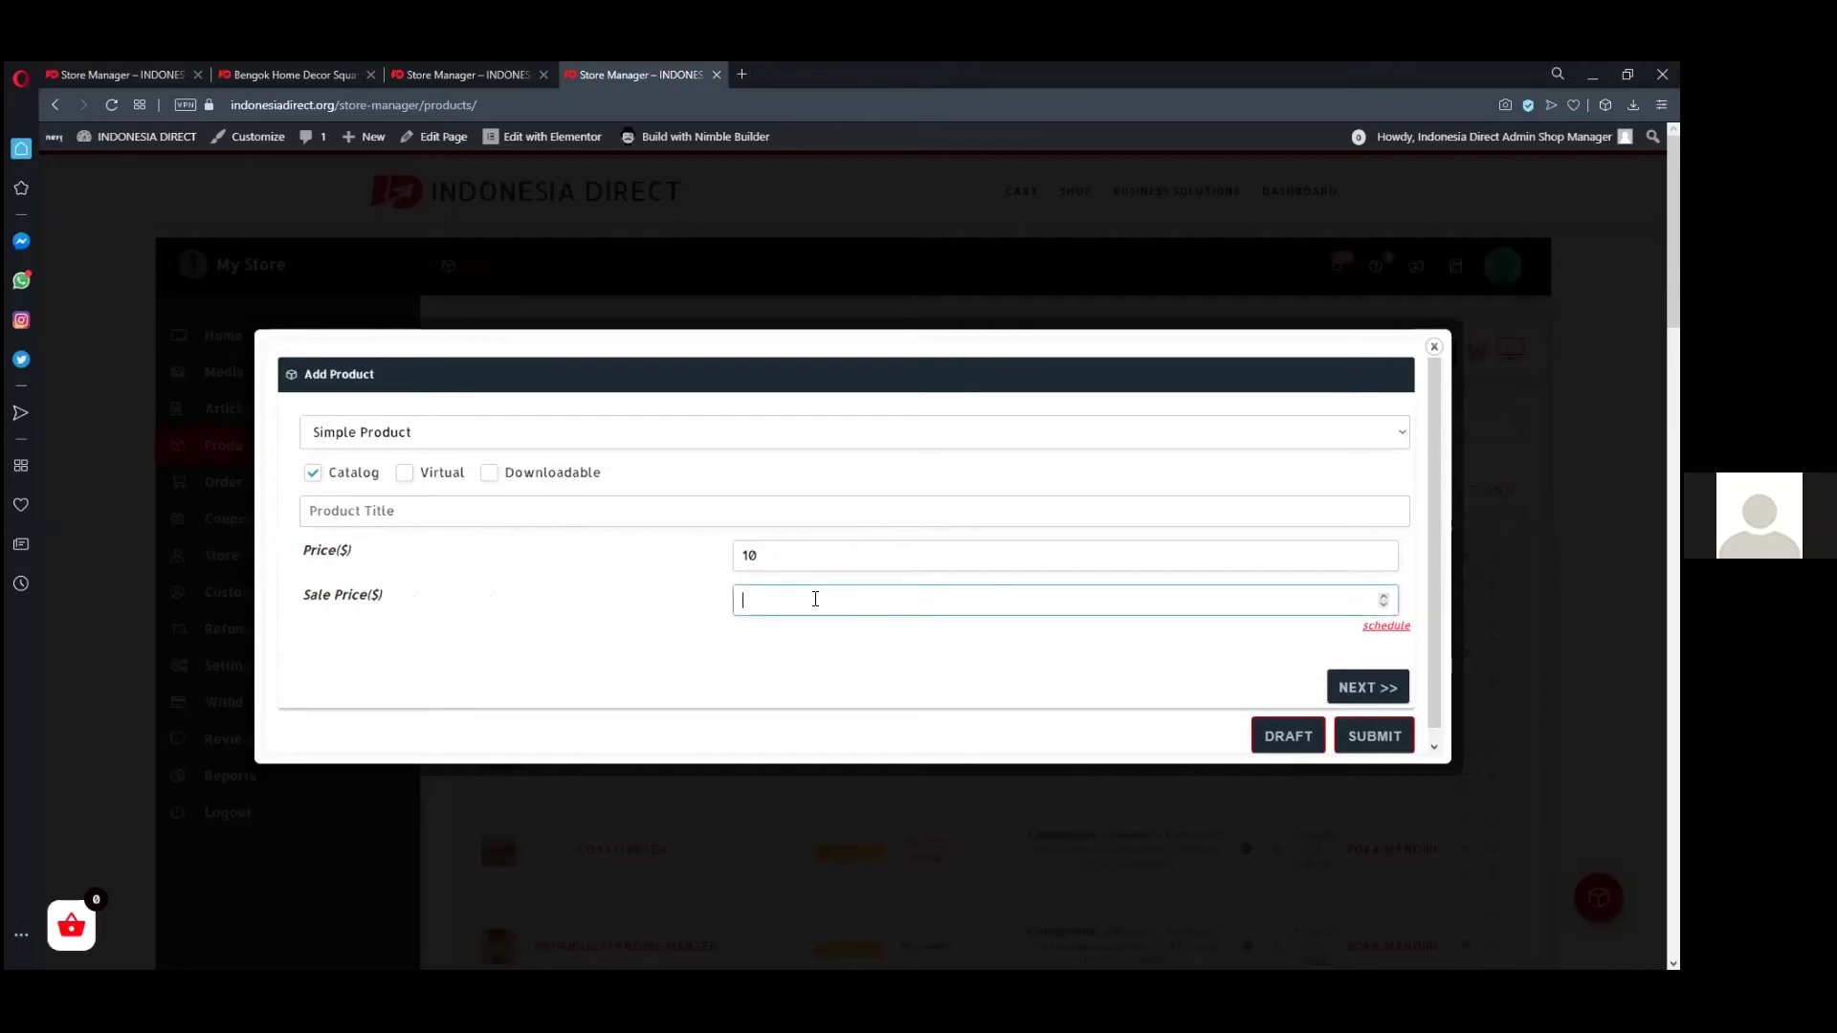
{"action": "type", "text": "9"}
{"action": "left_click_drag", "start_coordinate": [323, 595], "coordinate": [449, 600]}
{"action": "scroll", "coordinate": [840, 572], "scroll_direction": "down", "scroll_amount": 1}
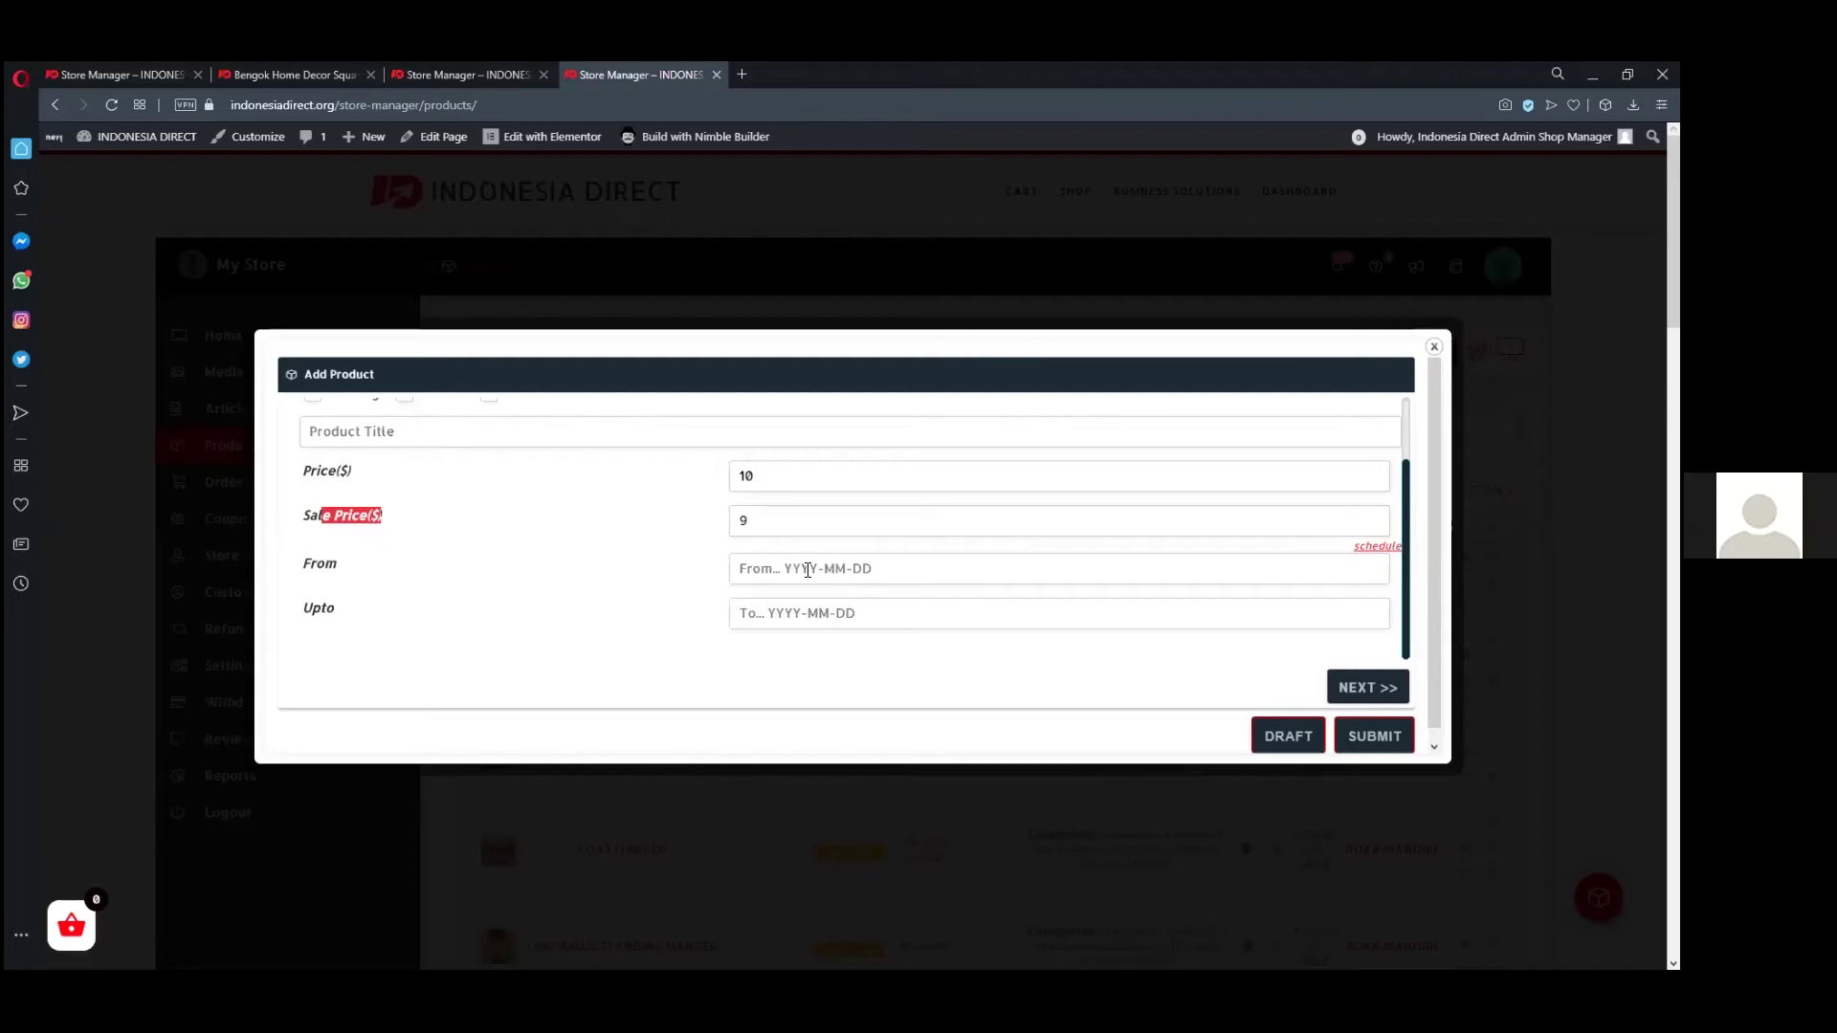
{"action": "left_click", "coordinate": [794, 564]}
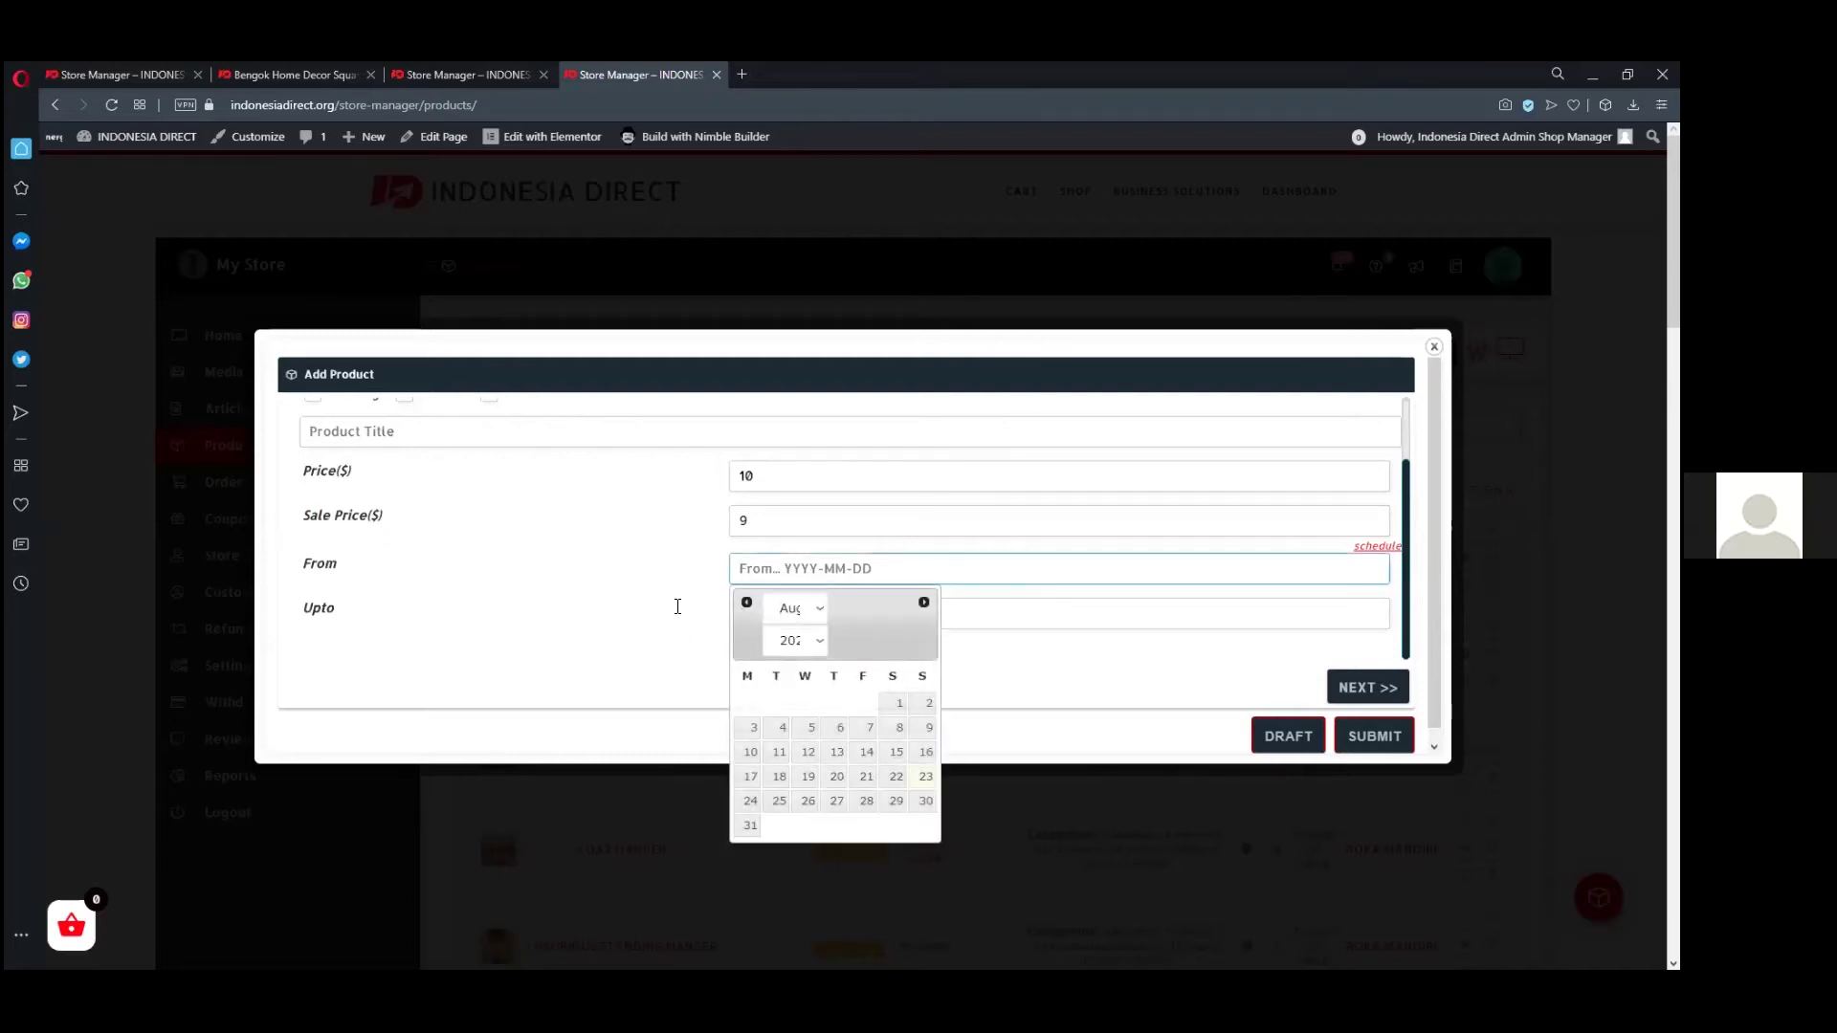
- Clear the sale price and return to the regular price
{"action": "left_click", "coordinate": [779, 519]}
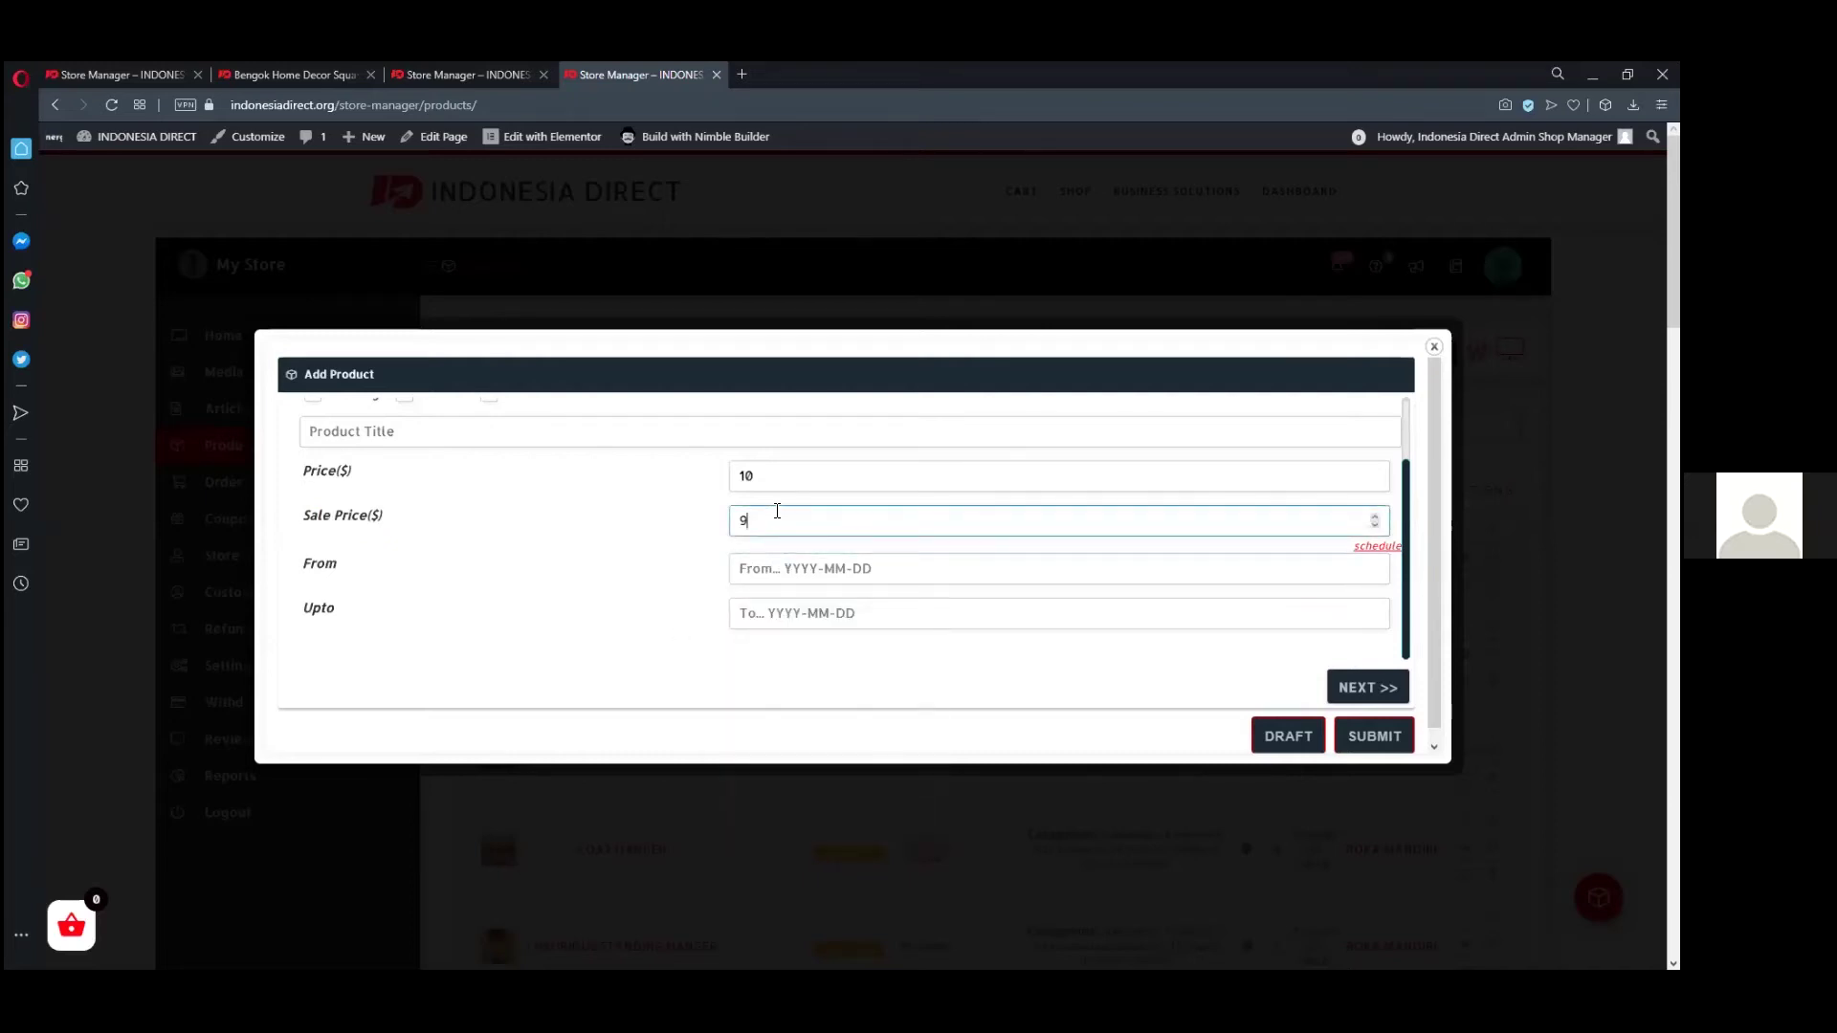
{"action": "key", "text": "BackSpace"}
{"action": "left_click", "coordinate": [778, 475]}
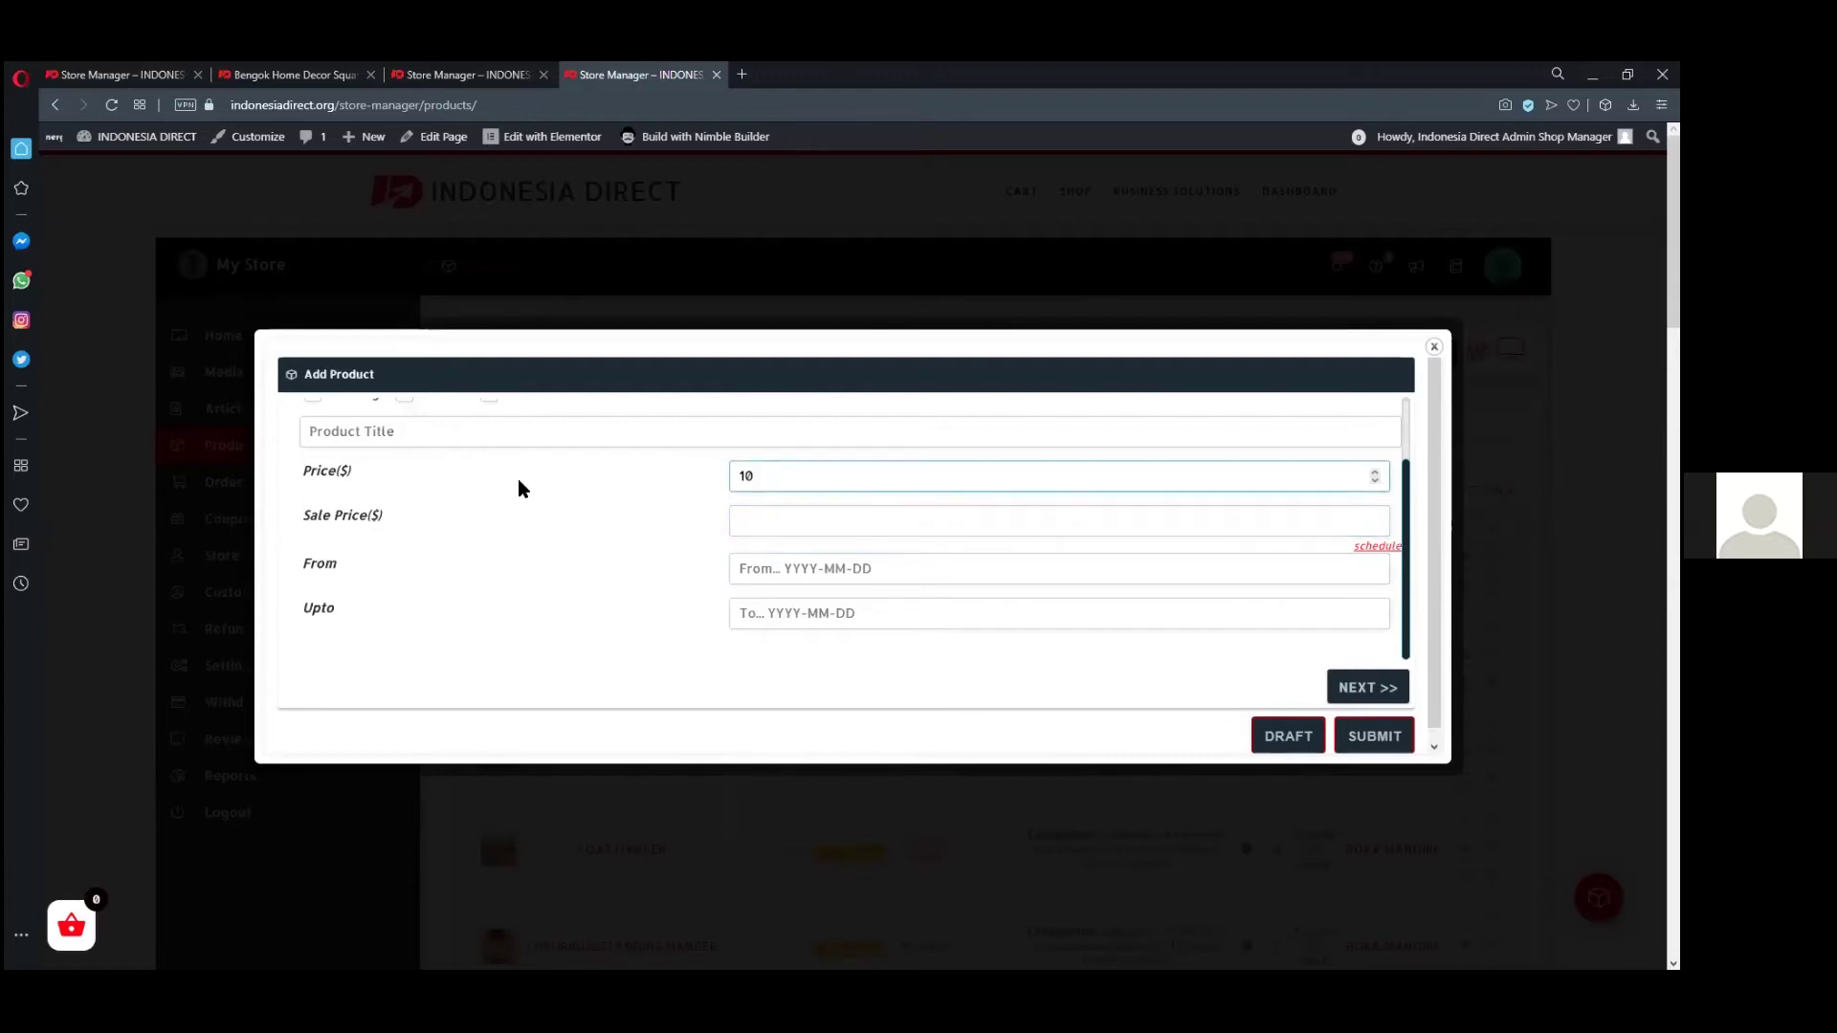
{"action": "scroll", "coordinate": [562, 538], "scroll_direction": "up", "scroll_amount": 1}
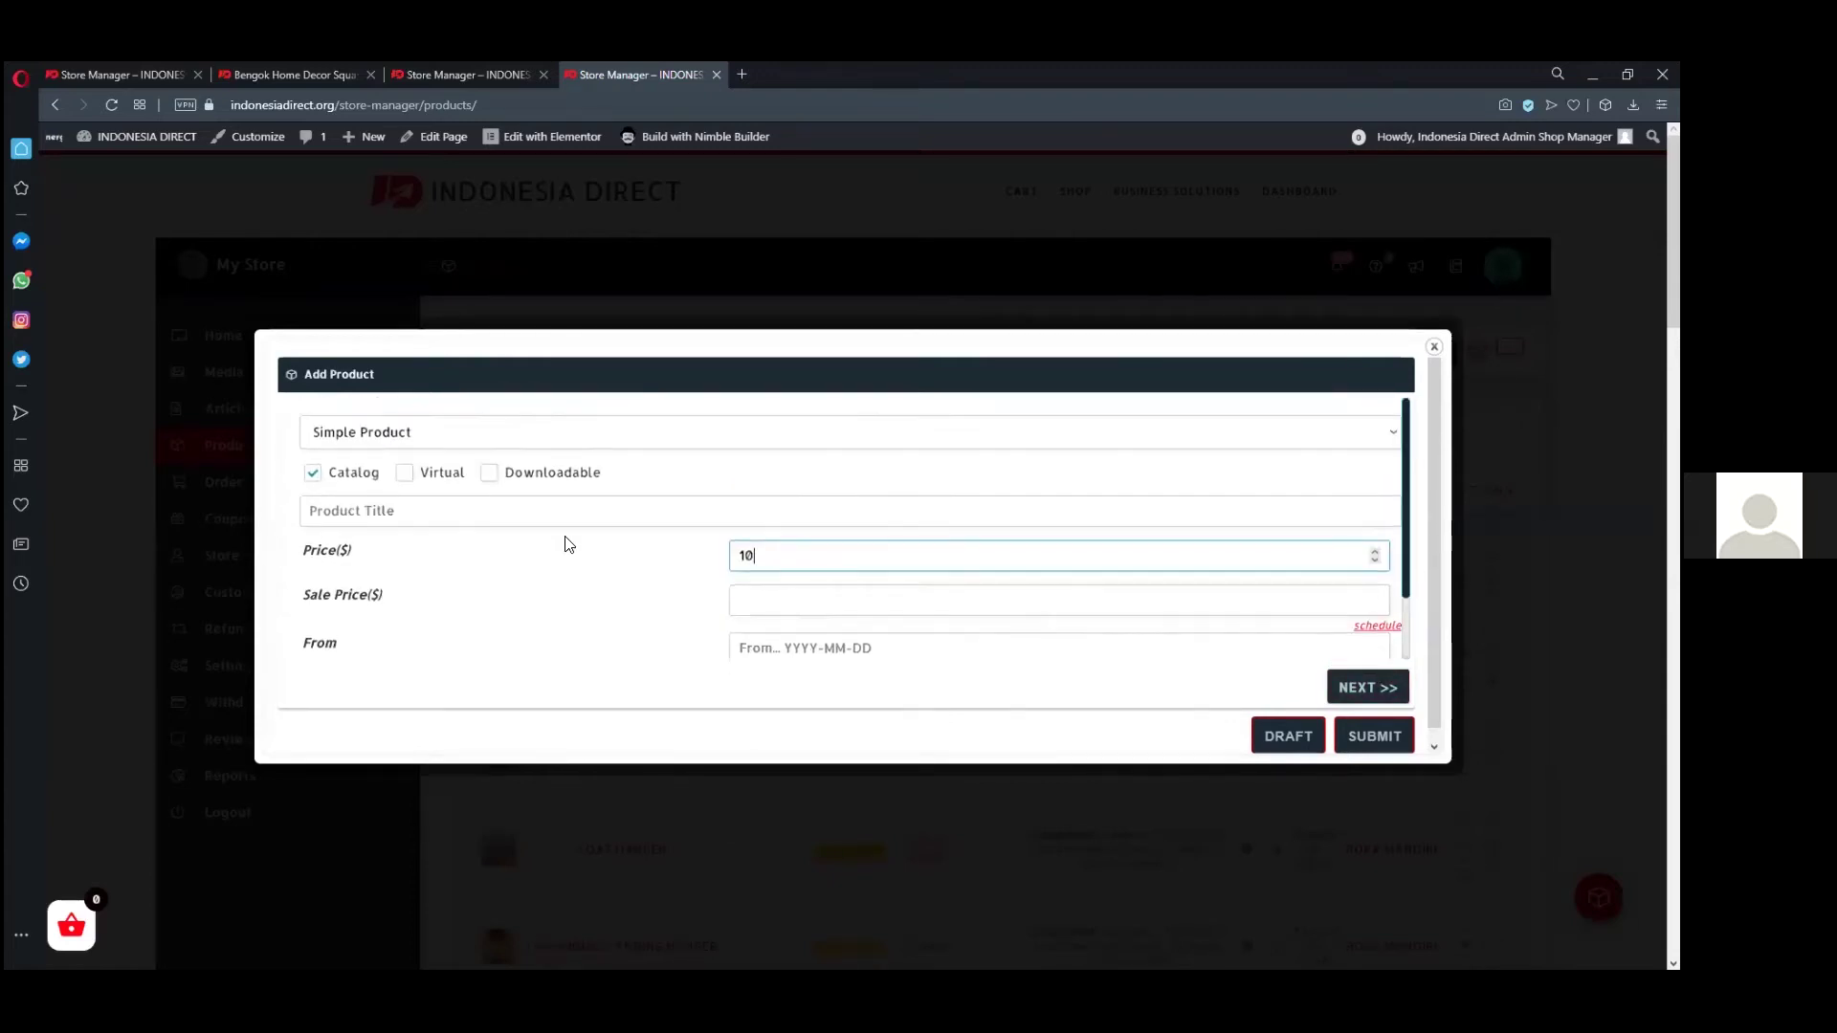
- Title the new product "Sample" and save it as a draft
{"action": "left_click", "coordinate": [495, 509]}
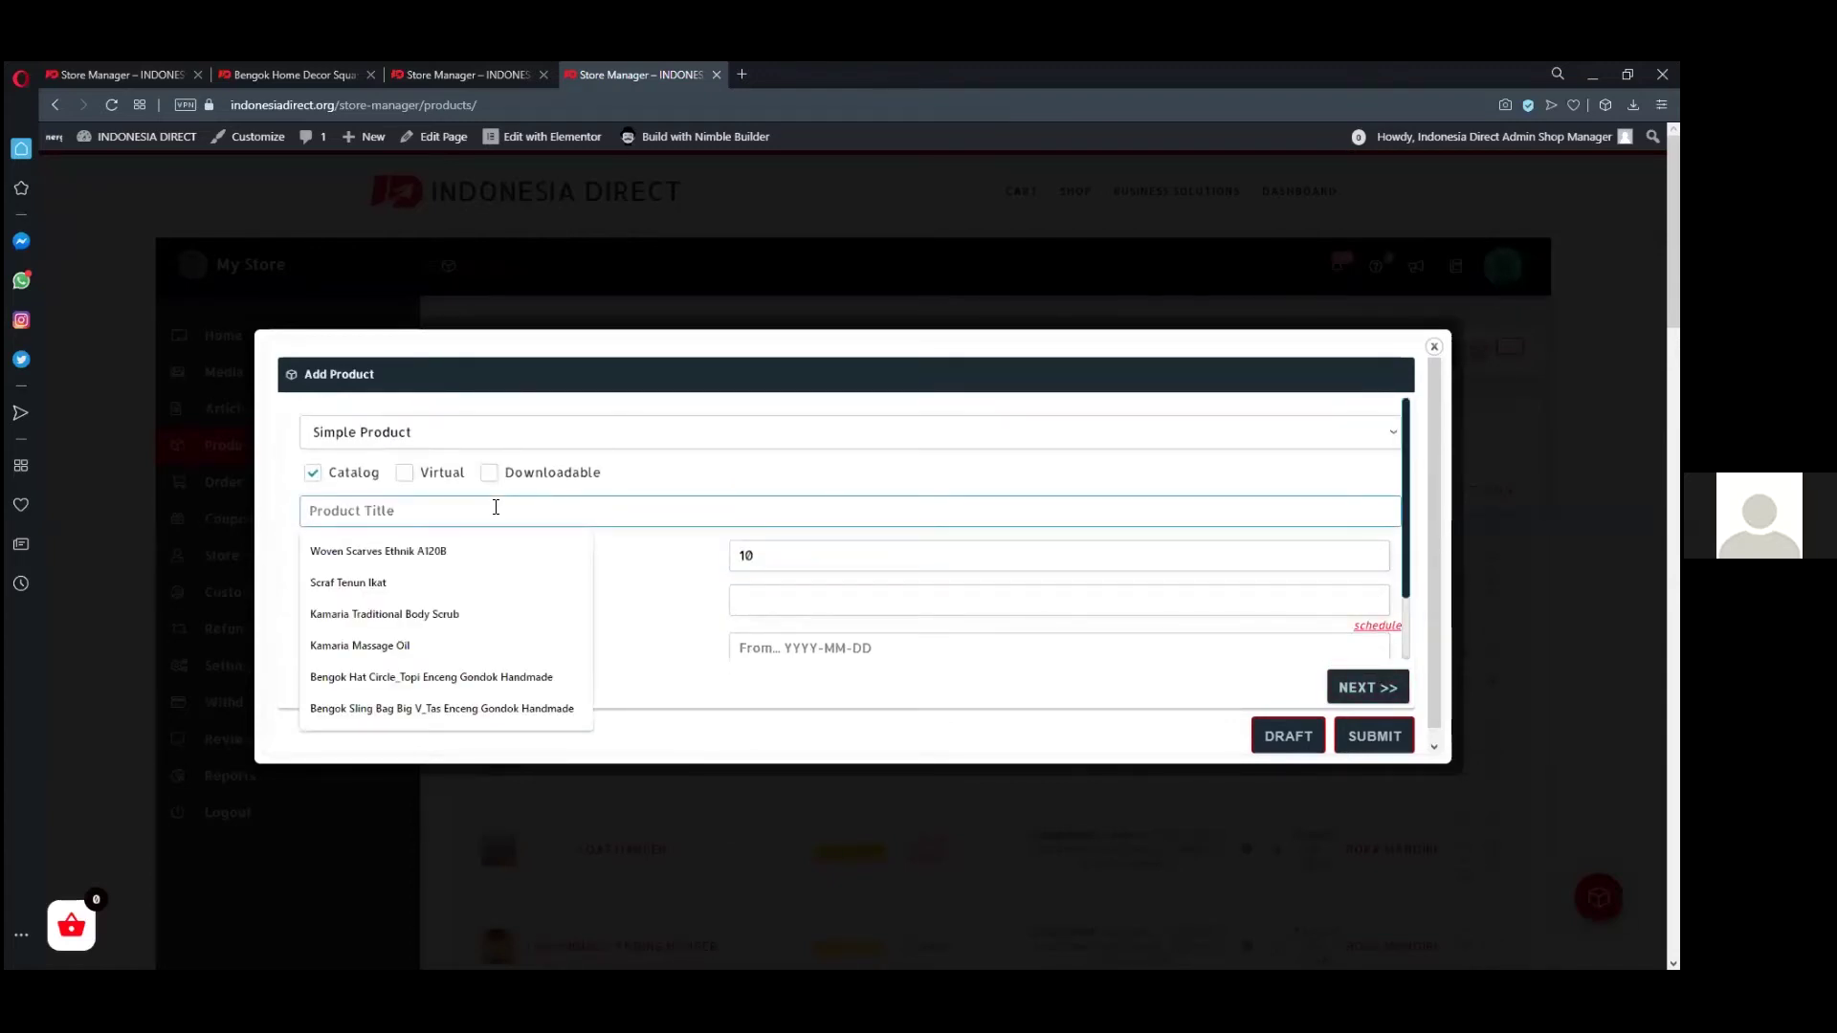
{"action": "type", "text": "Sam"}
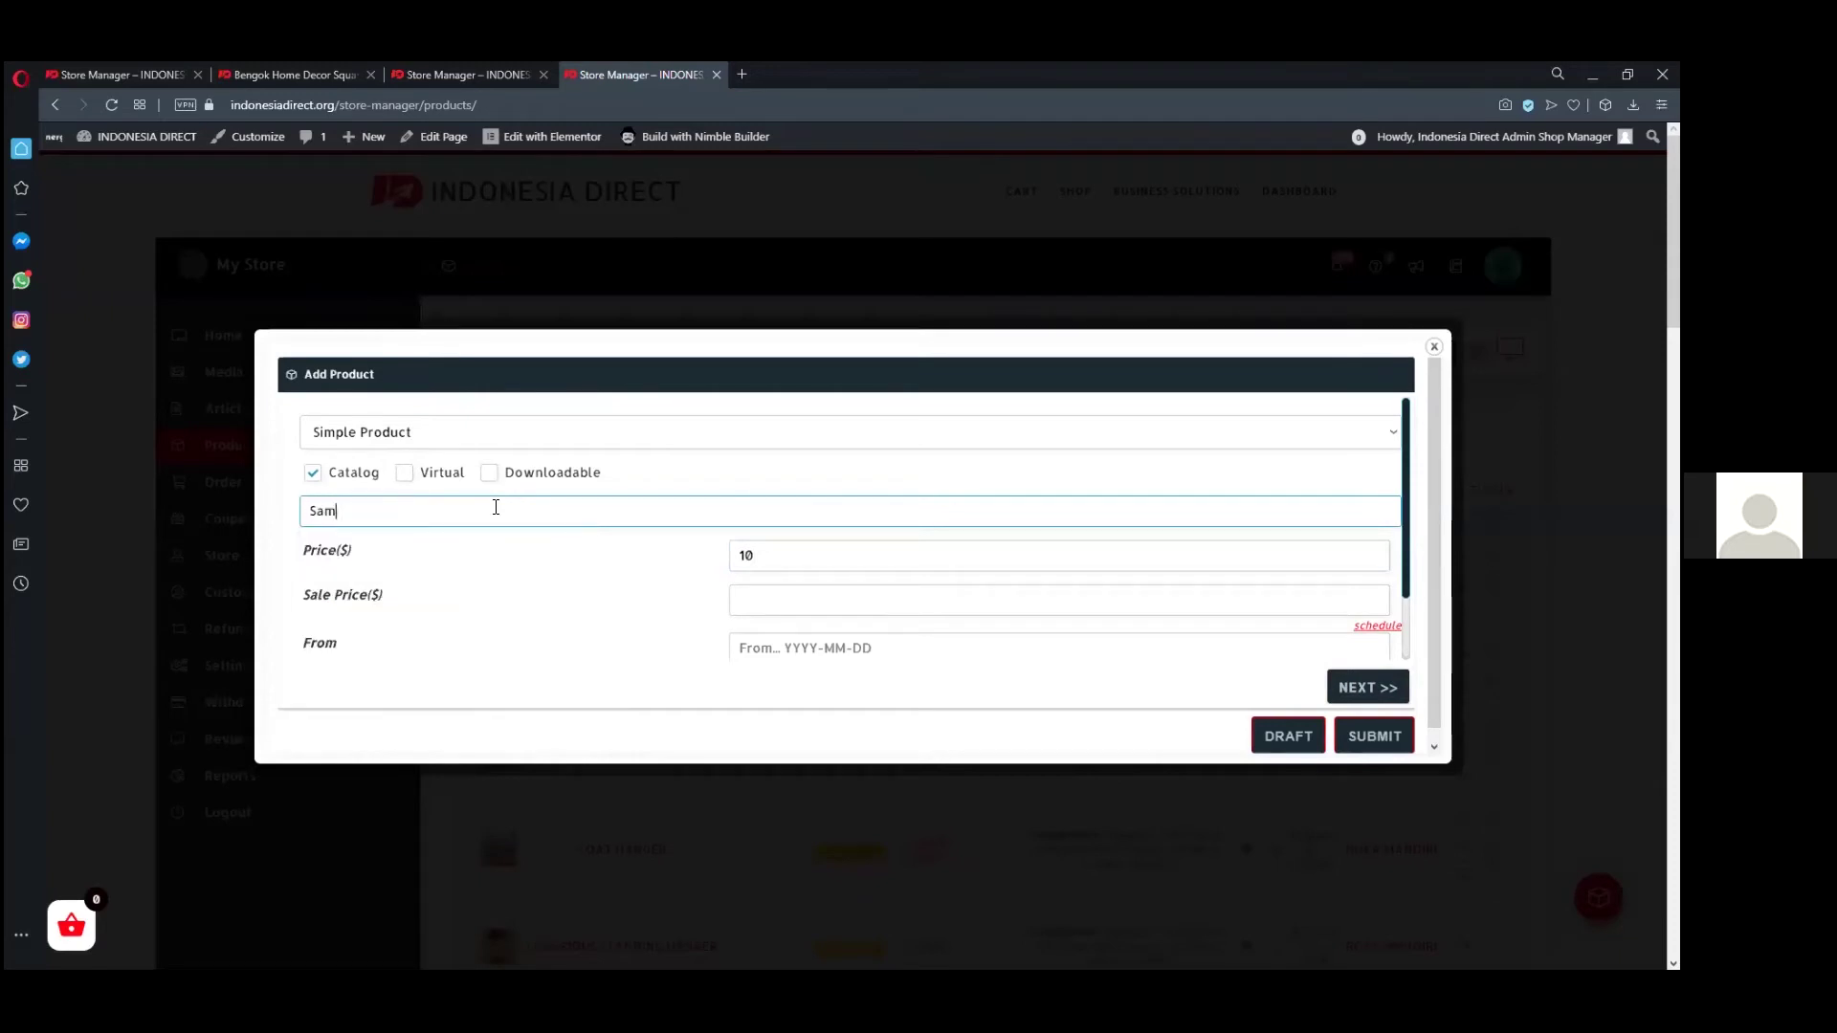
{"action": "type", "text": "ple"}
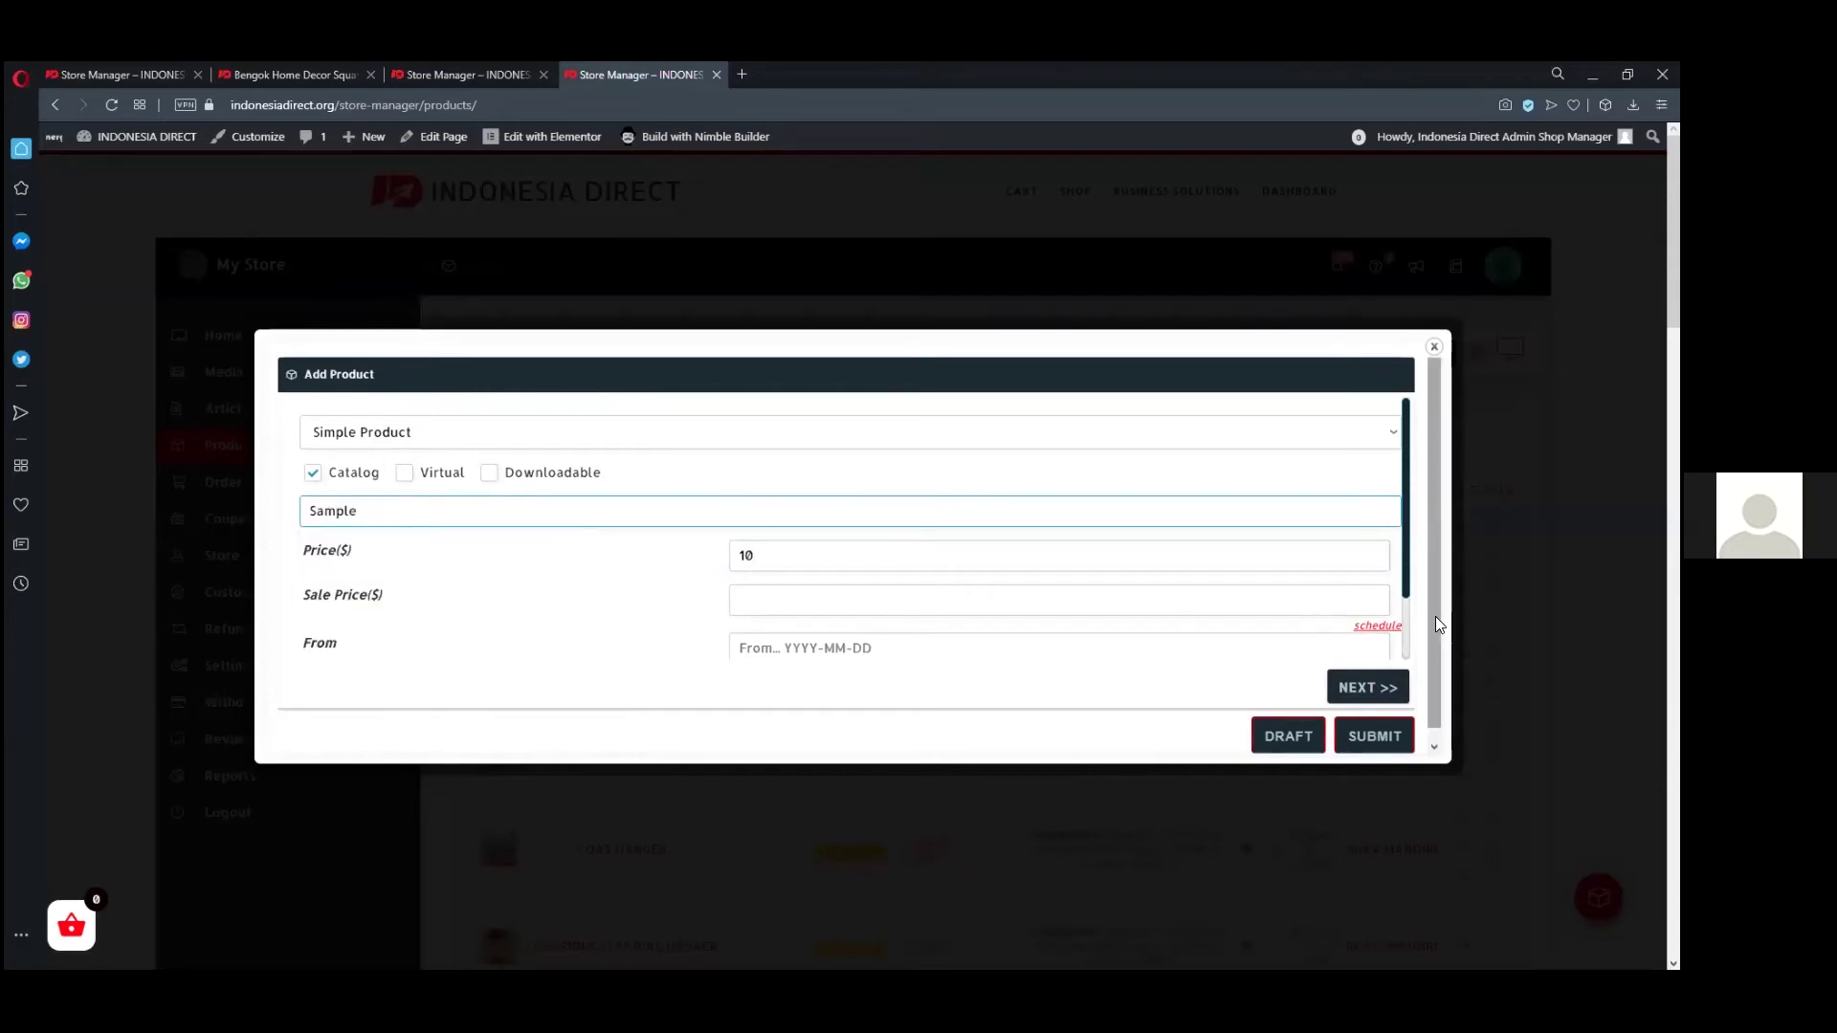
{"action": "scroll", "coordinate": [1360, 668], "scroll_direction": "down", "scroll_amount": 1}
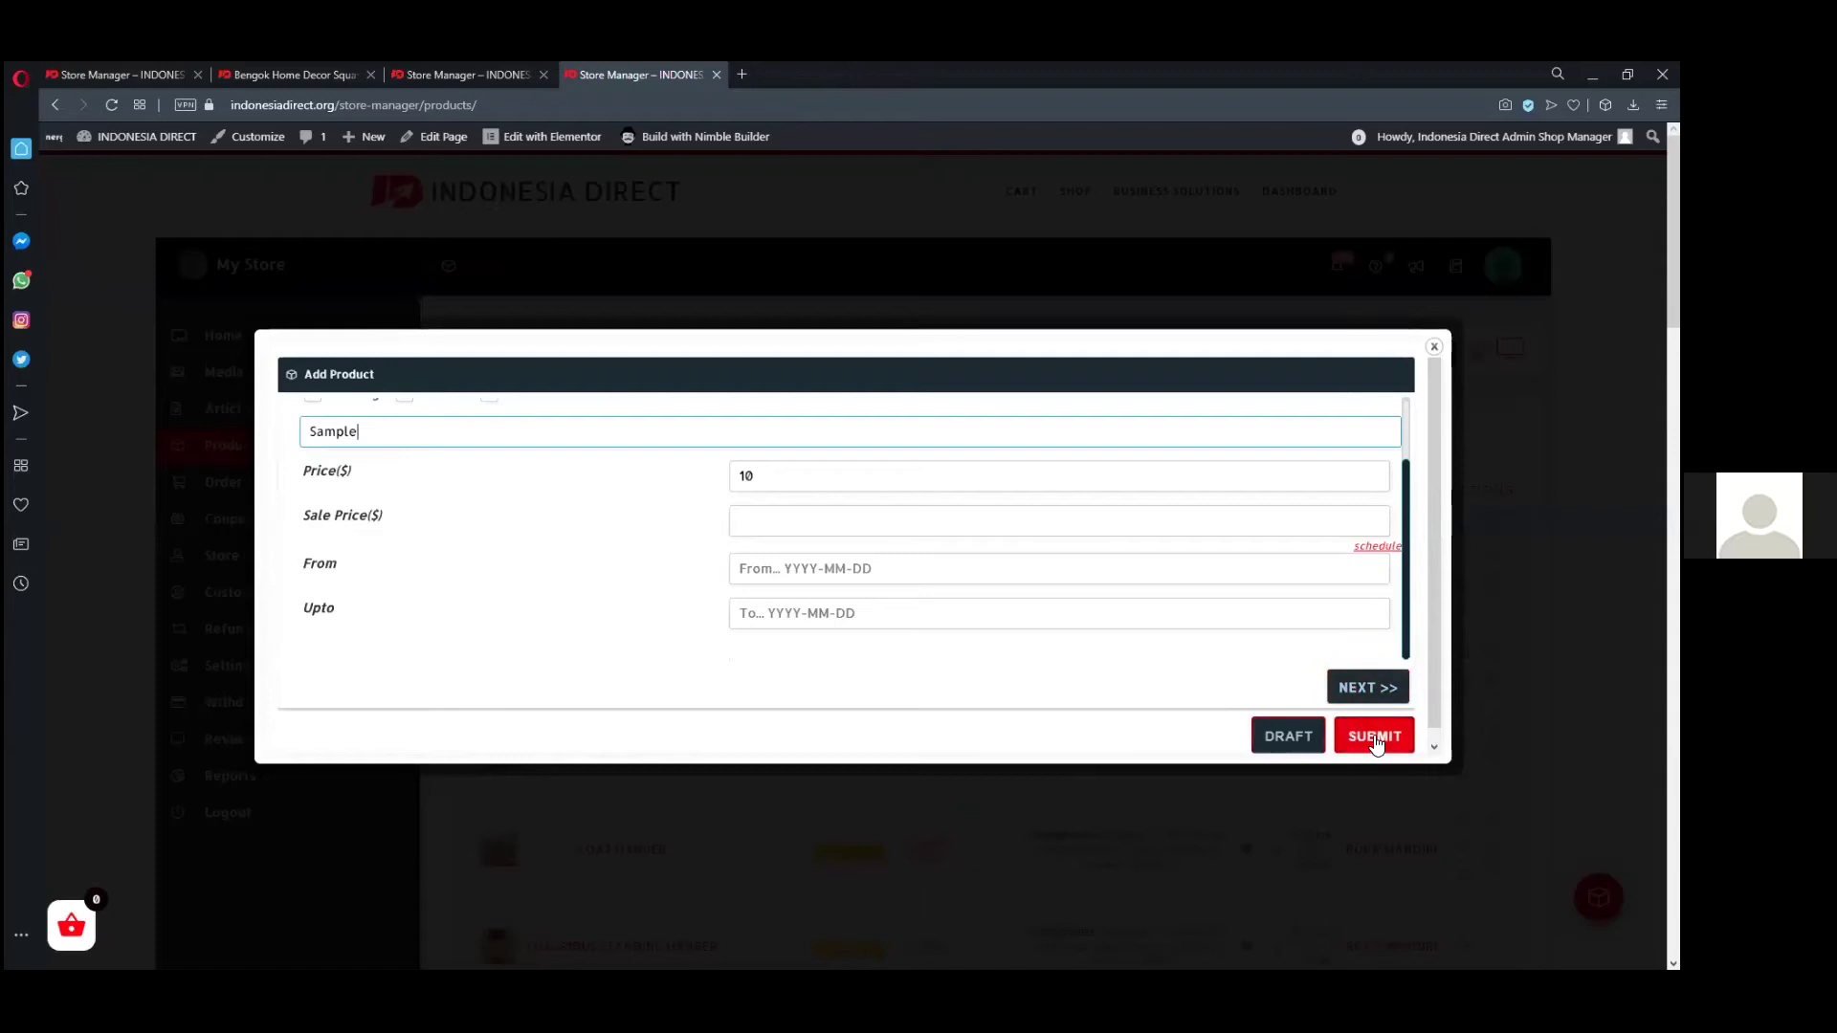
{"action": "left_click", "coordinate": [1361, 694]}
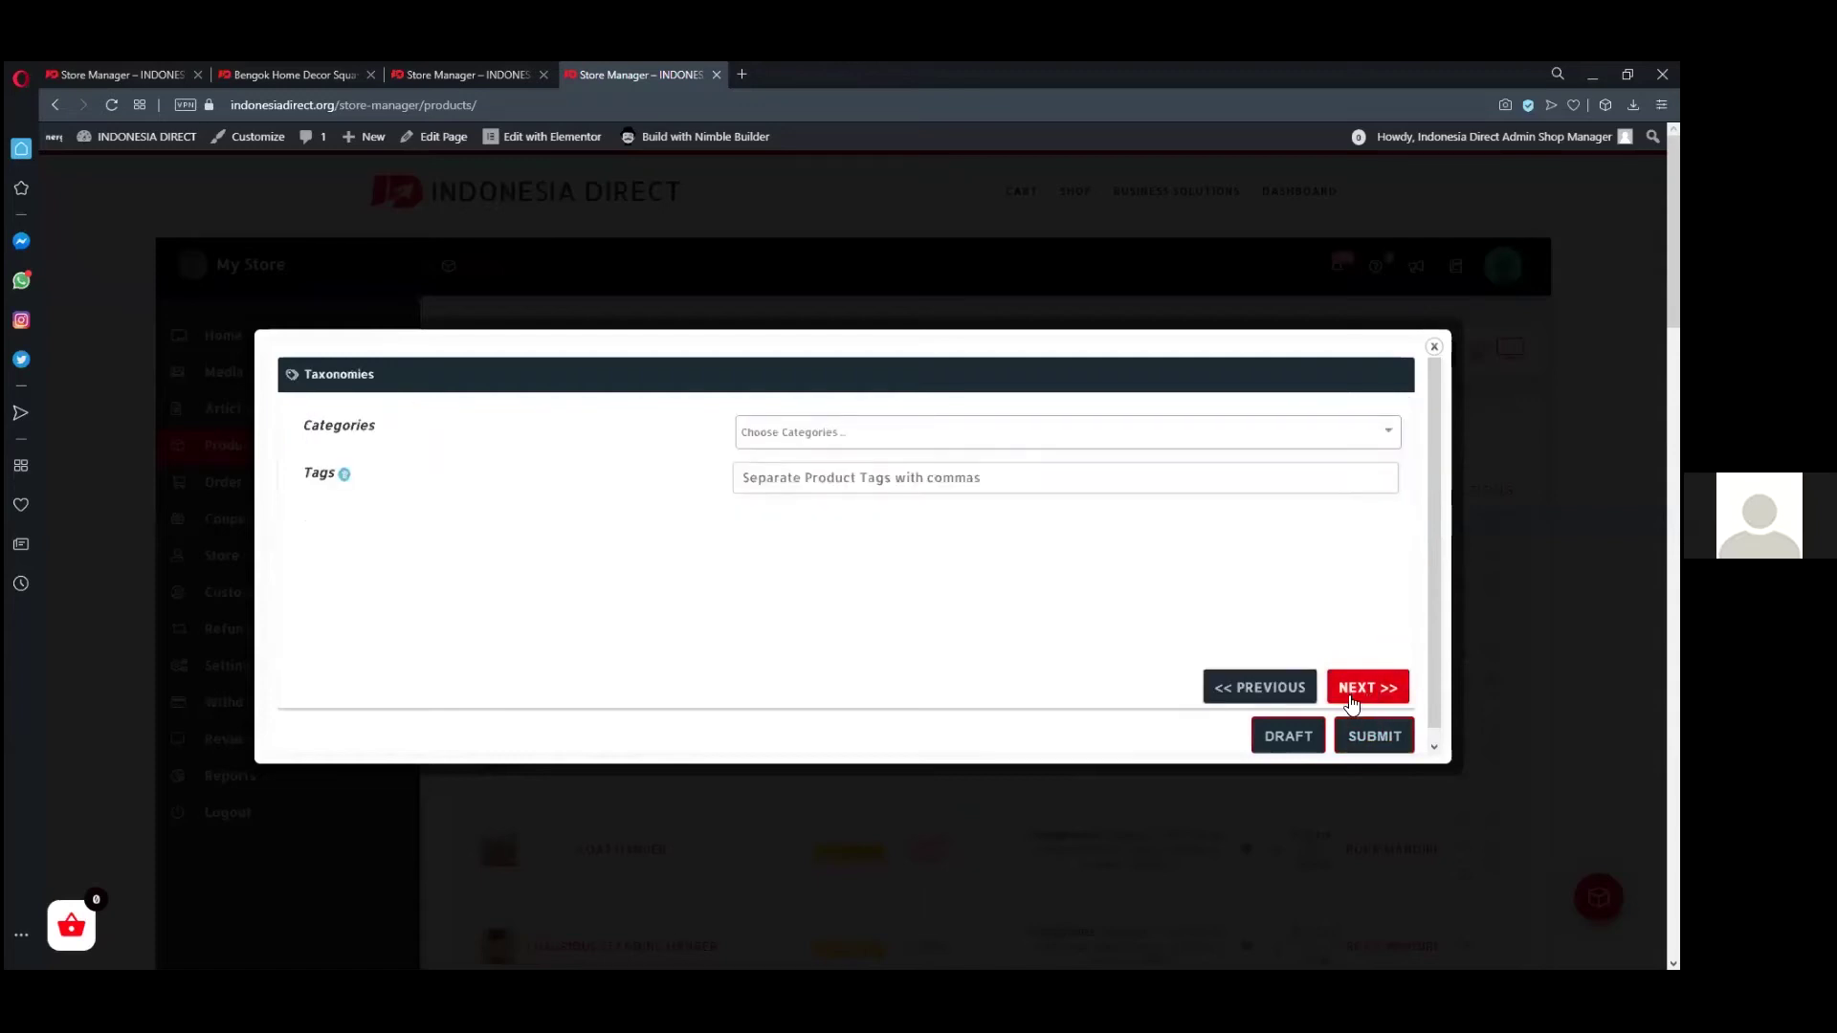
{"action": "left_click", "coordinate": [1287, 693]}
{"action": "left_click", "coordinate": [1393, 738]}
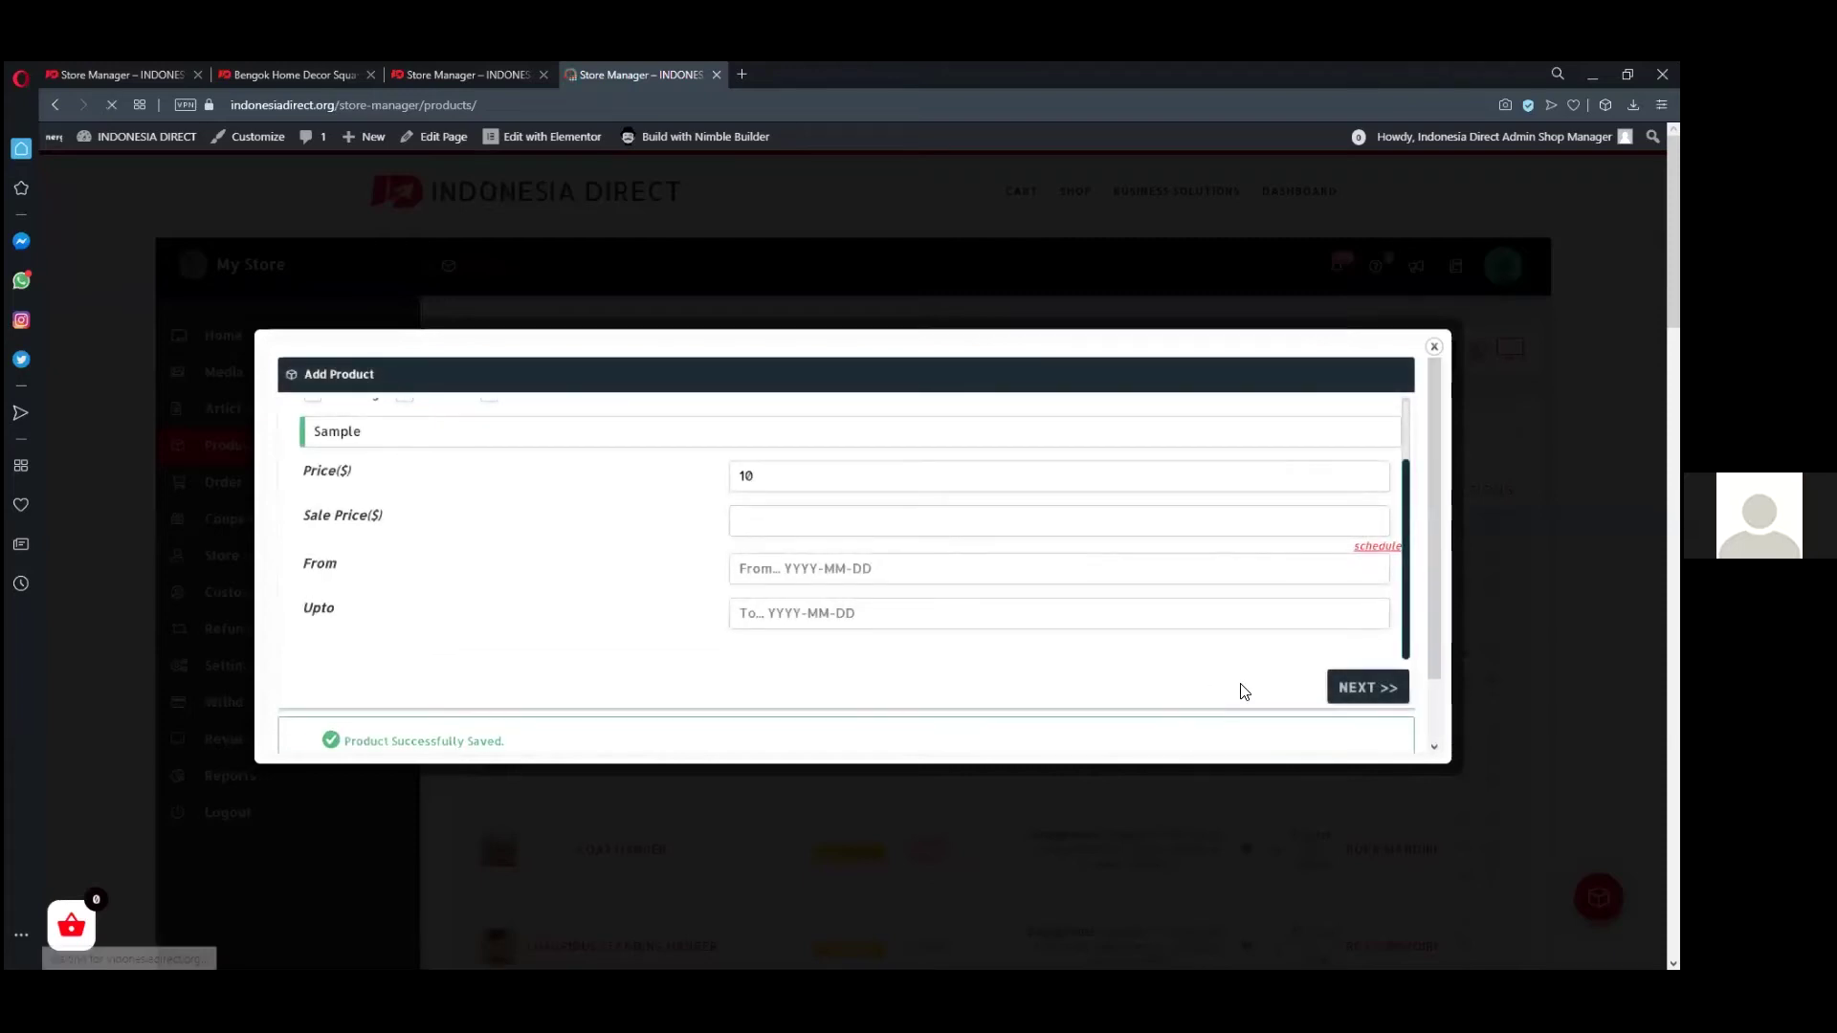
{"action": "scroll", "coordinate": [1288, 726], "scroll_direction": "down", "scroll_amount": 1}
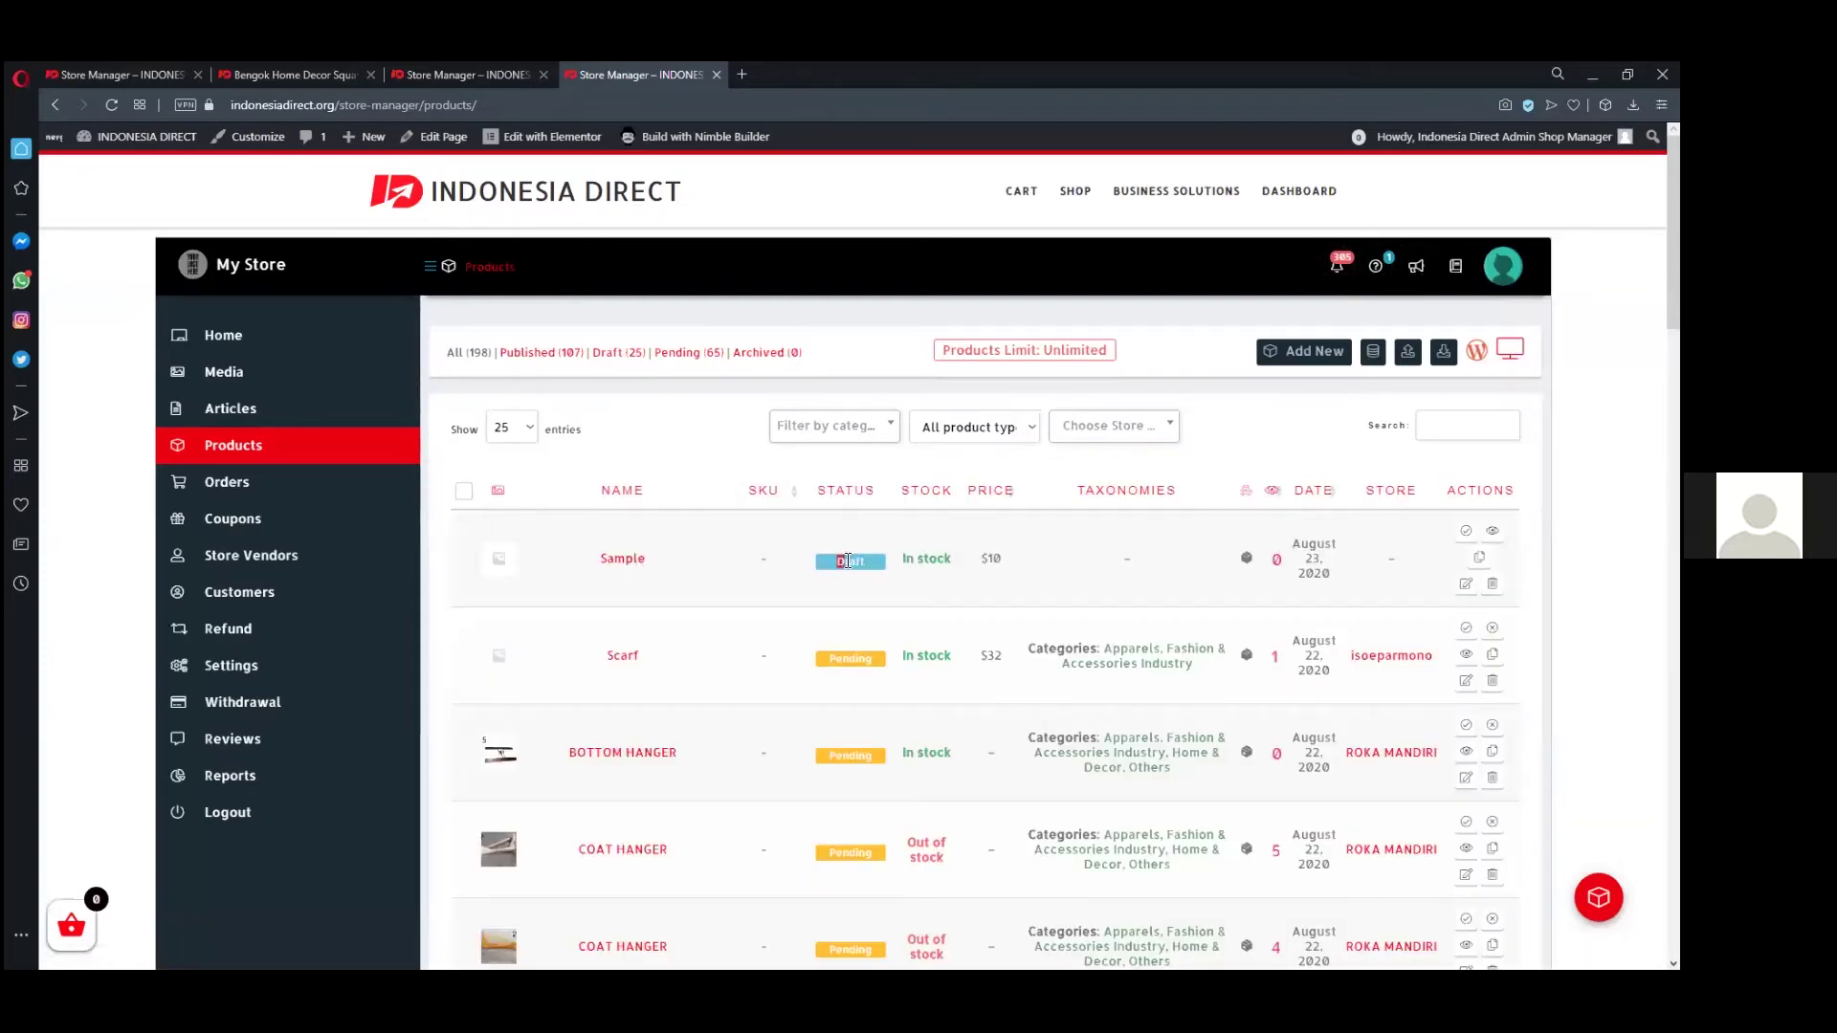
- Open the Sample draft for editing, look over its title, price and description fields, and open the main product image chooser
{"action": "left_click_drag", "start_coordinate": [872, 570], "coordinate": [875, 571]}
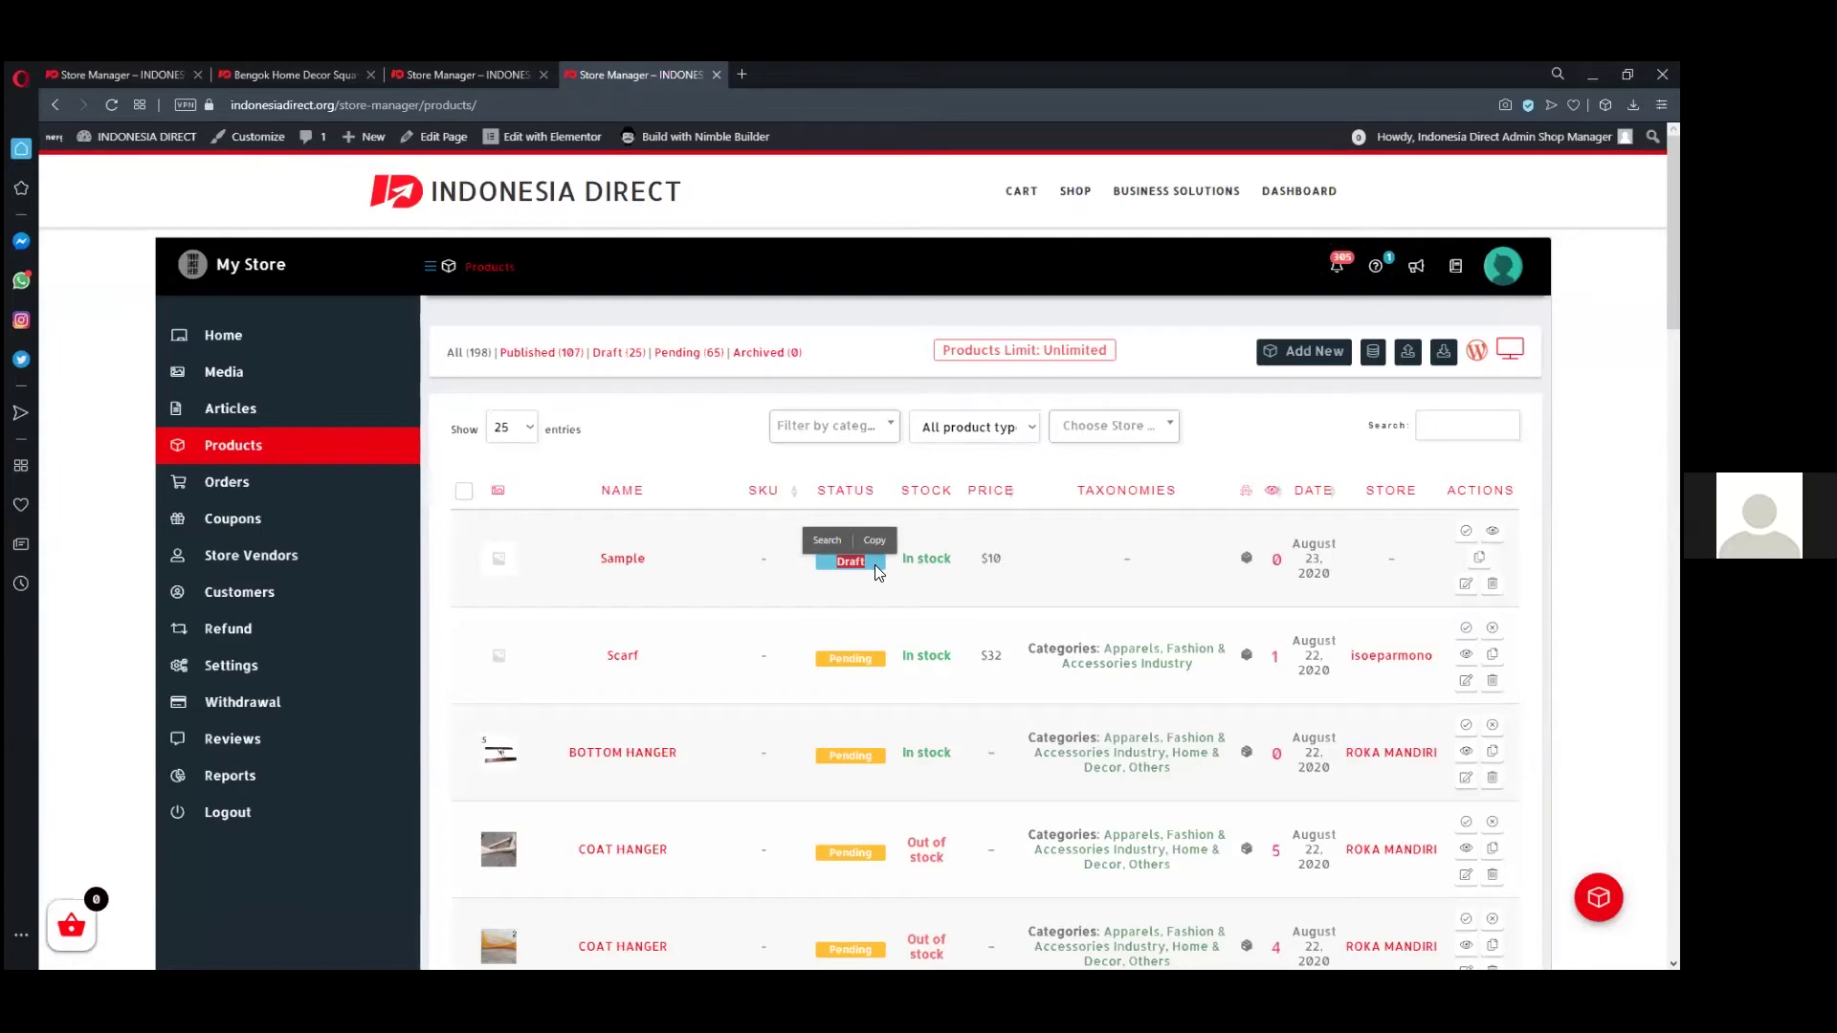
{"action": "left_click", "coordinate": [624, 563]}
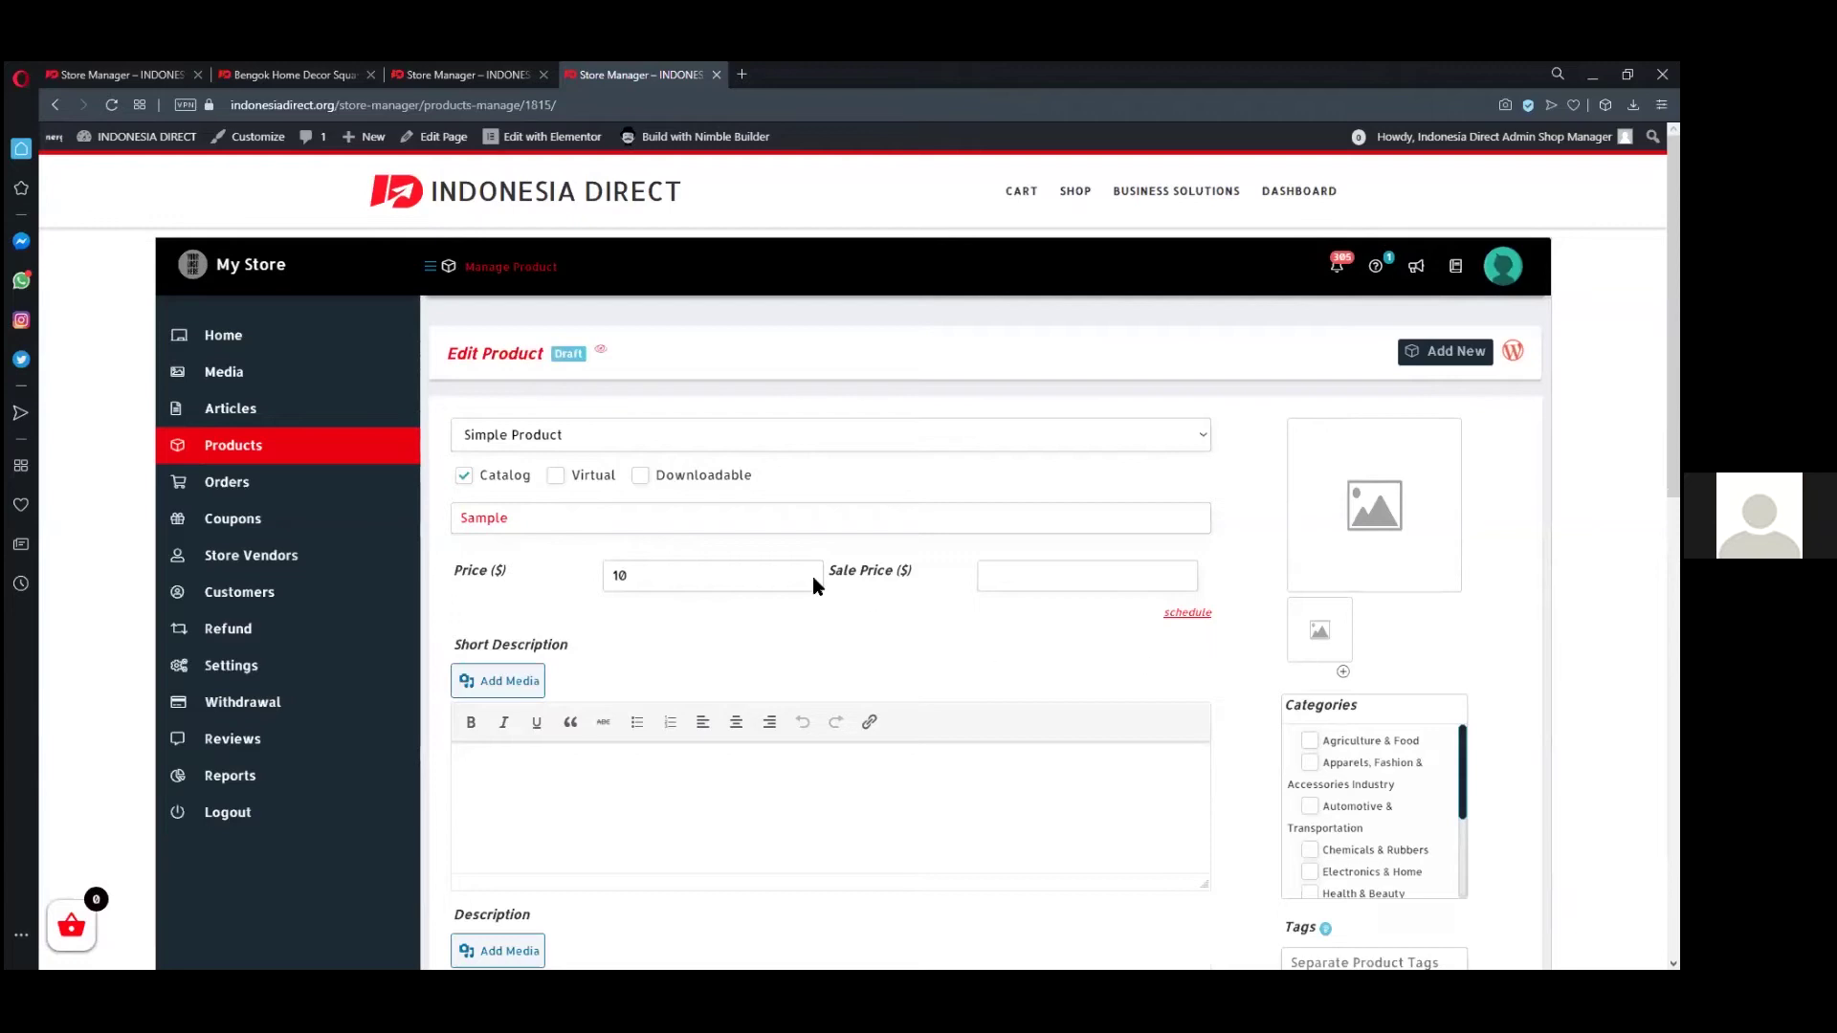
{"action": "double_click", "coordinate": [529, 520]}
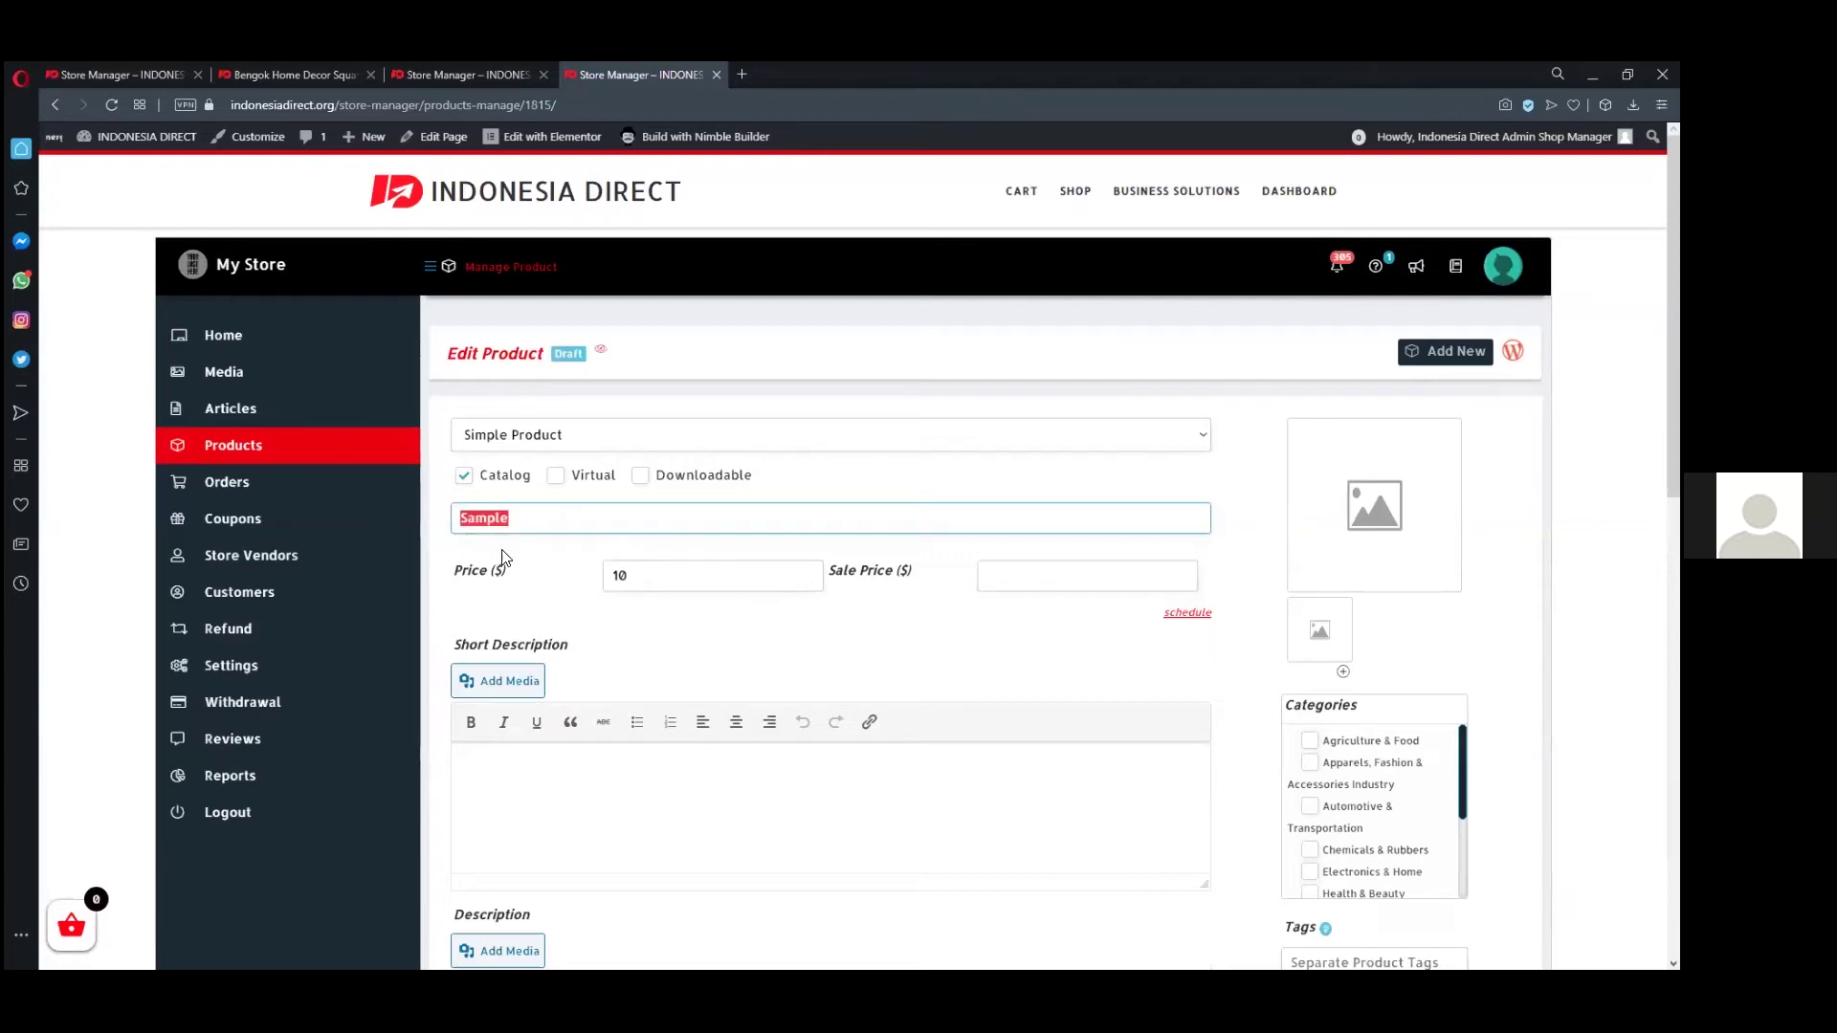
{"action": "key", "text": "Tab"}
{"action": "left_click", "coordinate": [999, 572]}
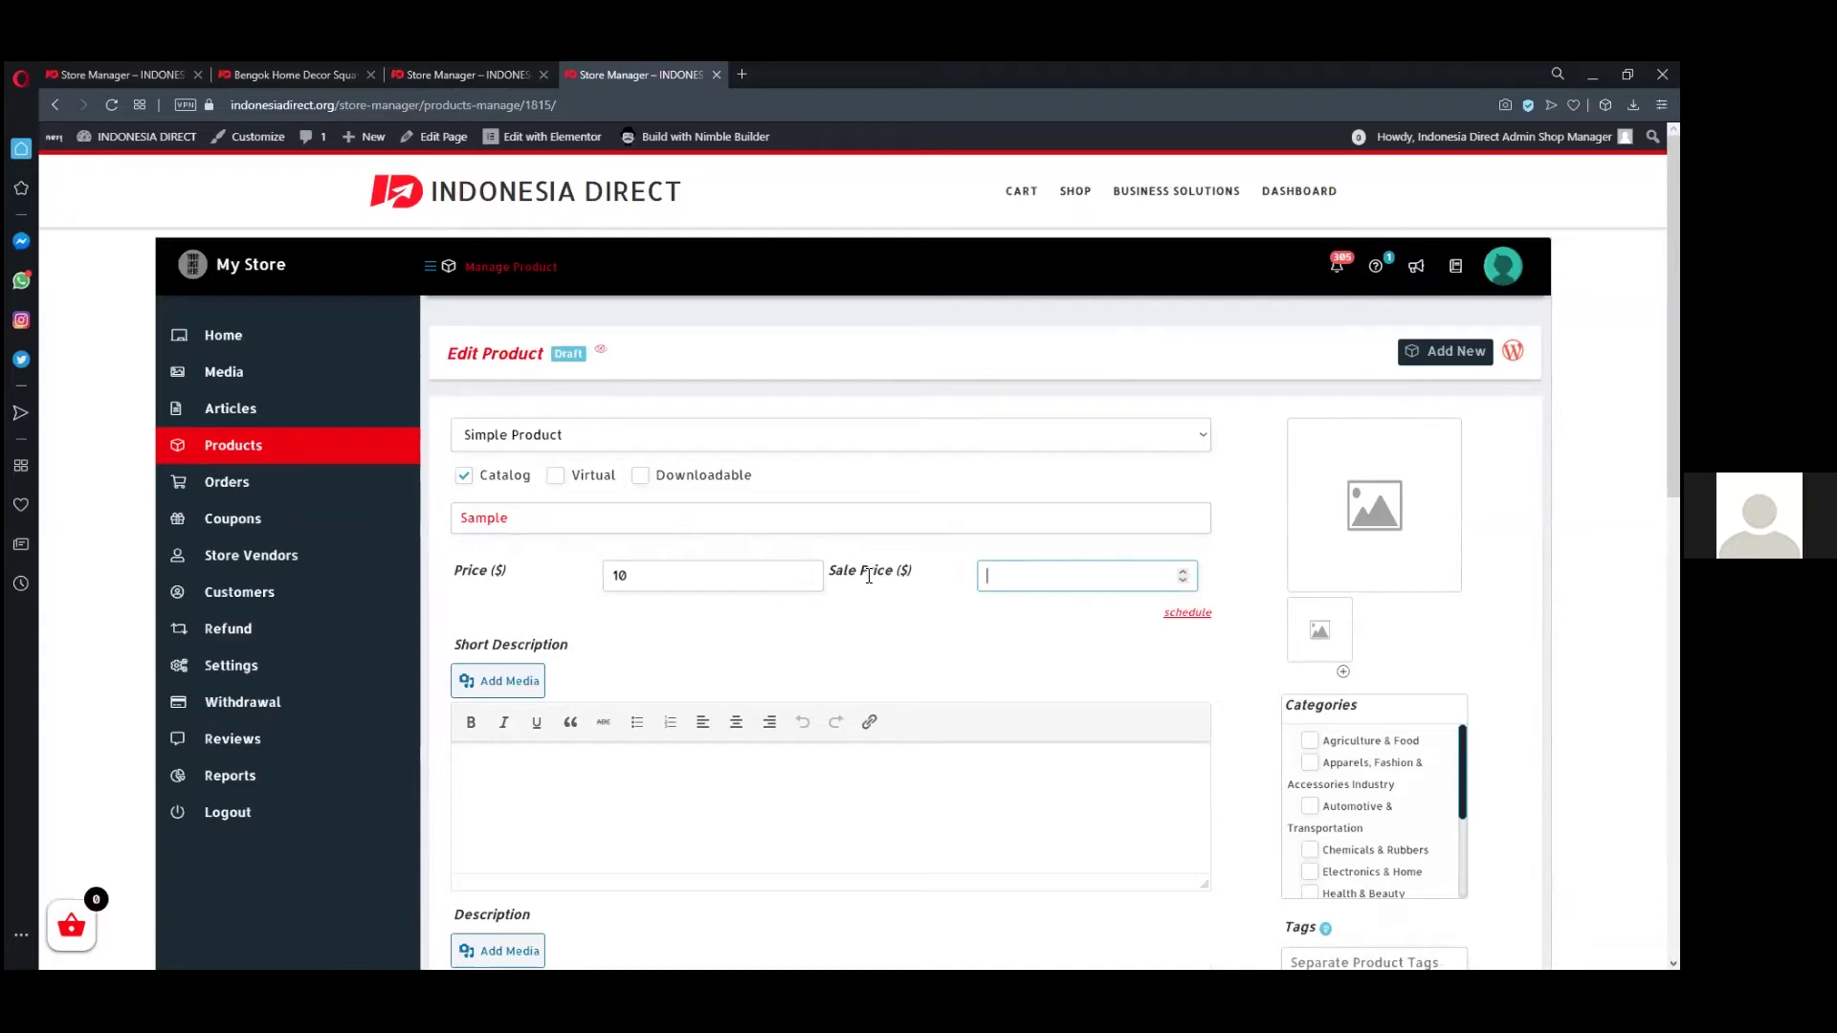
{"action": "scroll", "coordinate": [887, 624], "scroll_direction": "down", "scroll_amount": 3}
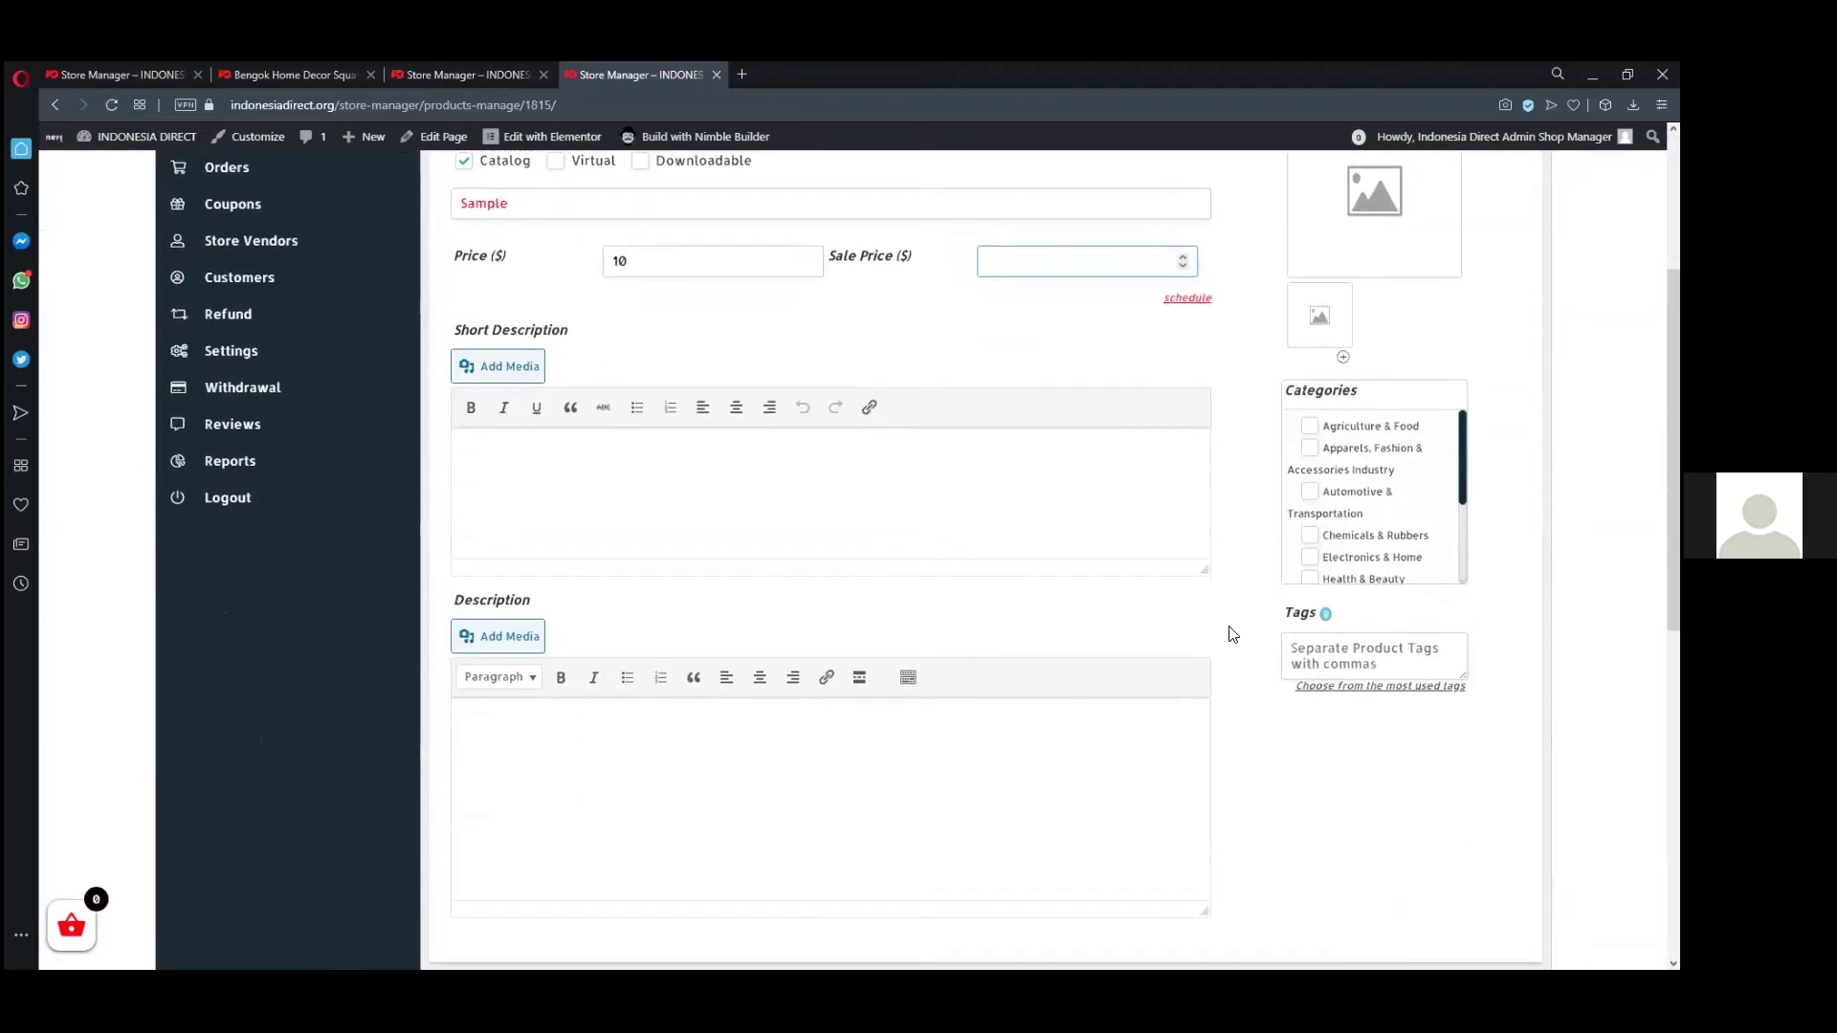
{"action": "scroll", "coordinate": [1226, 631], "scroll_direction": "up", "scroll_amount": 3}
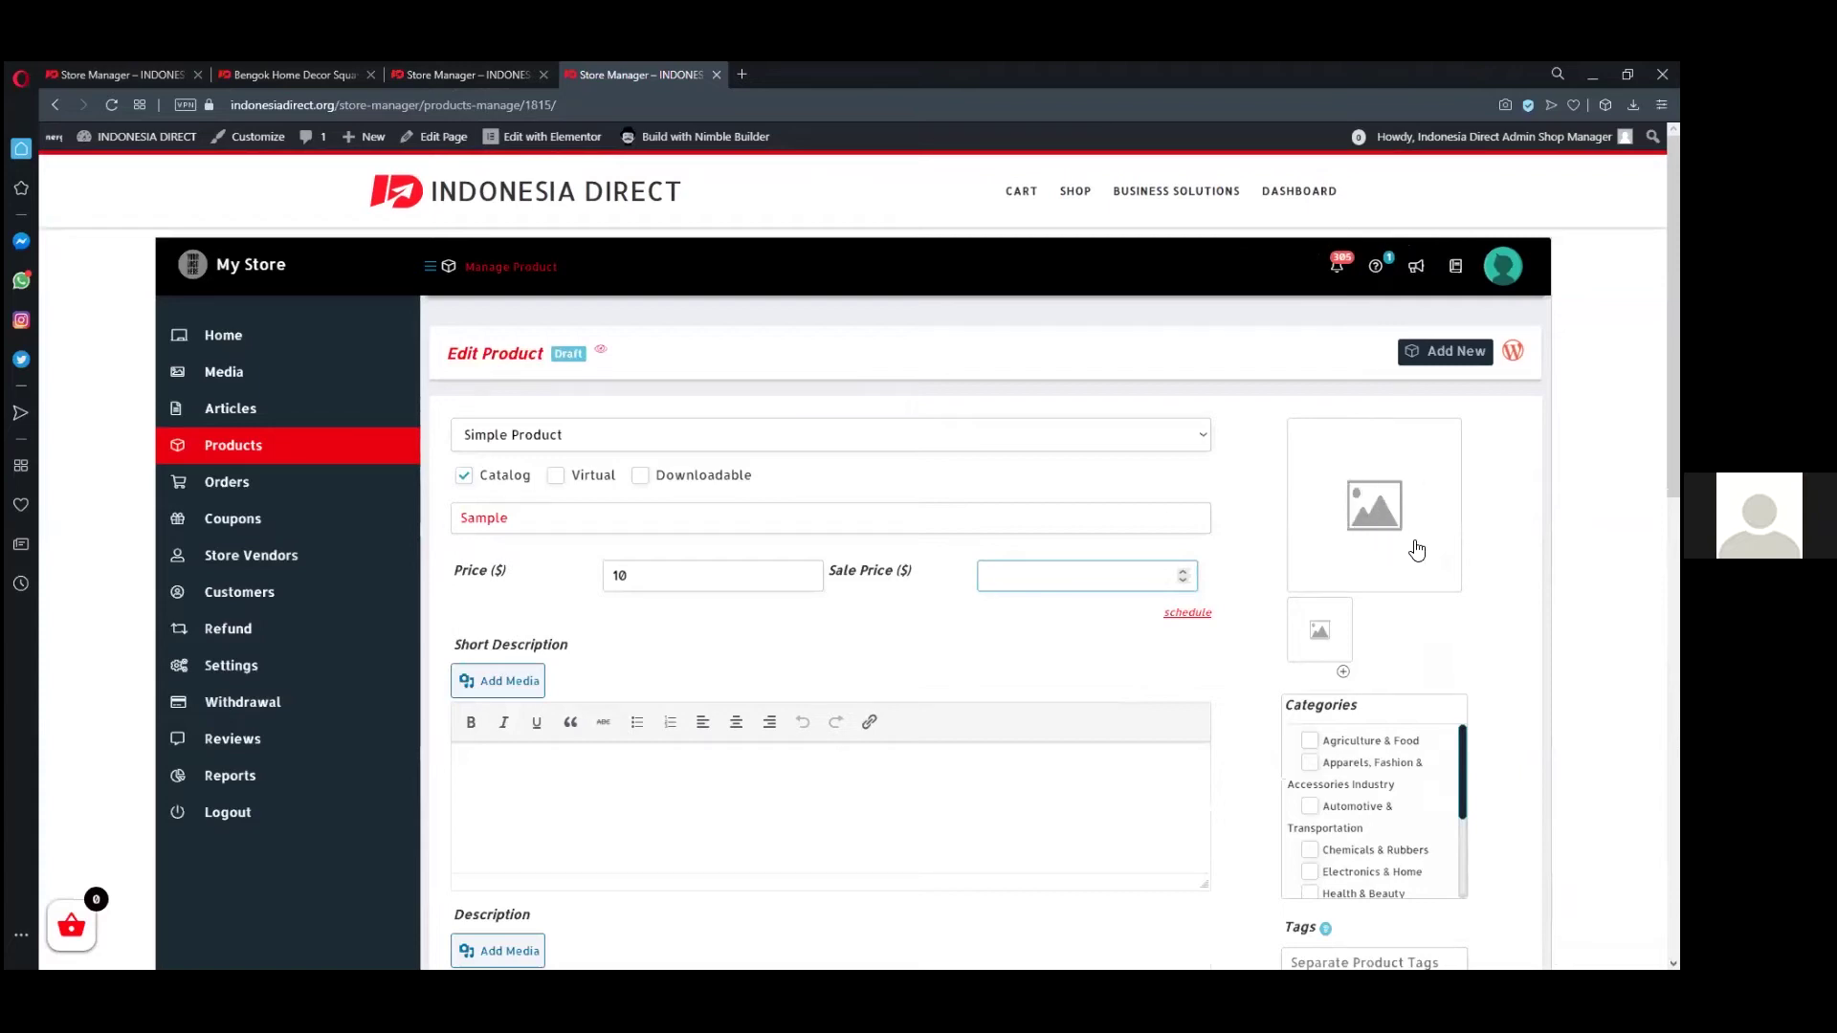
{"action": "left_click", "coordinate": [1393, 512]}
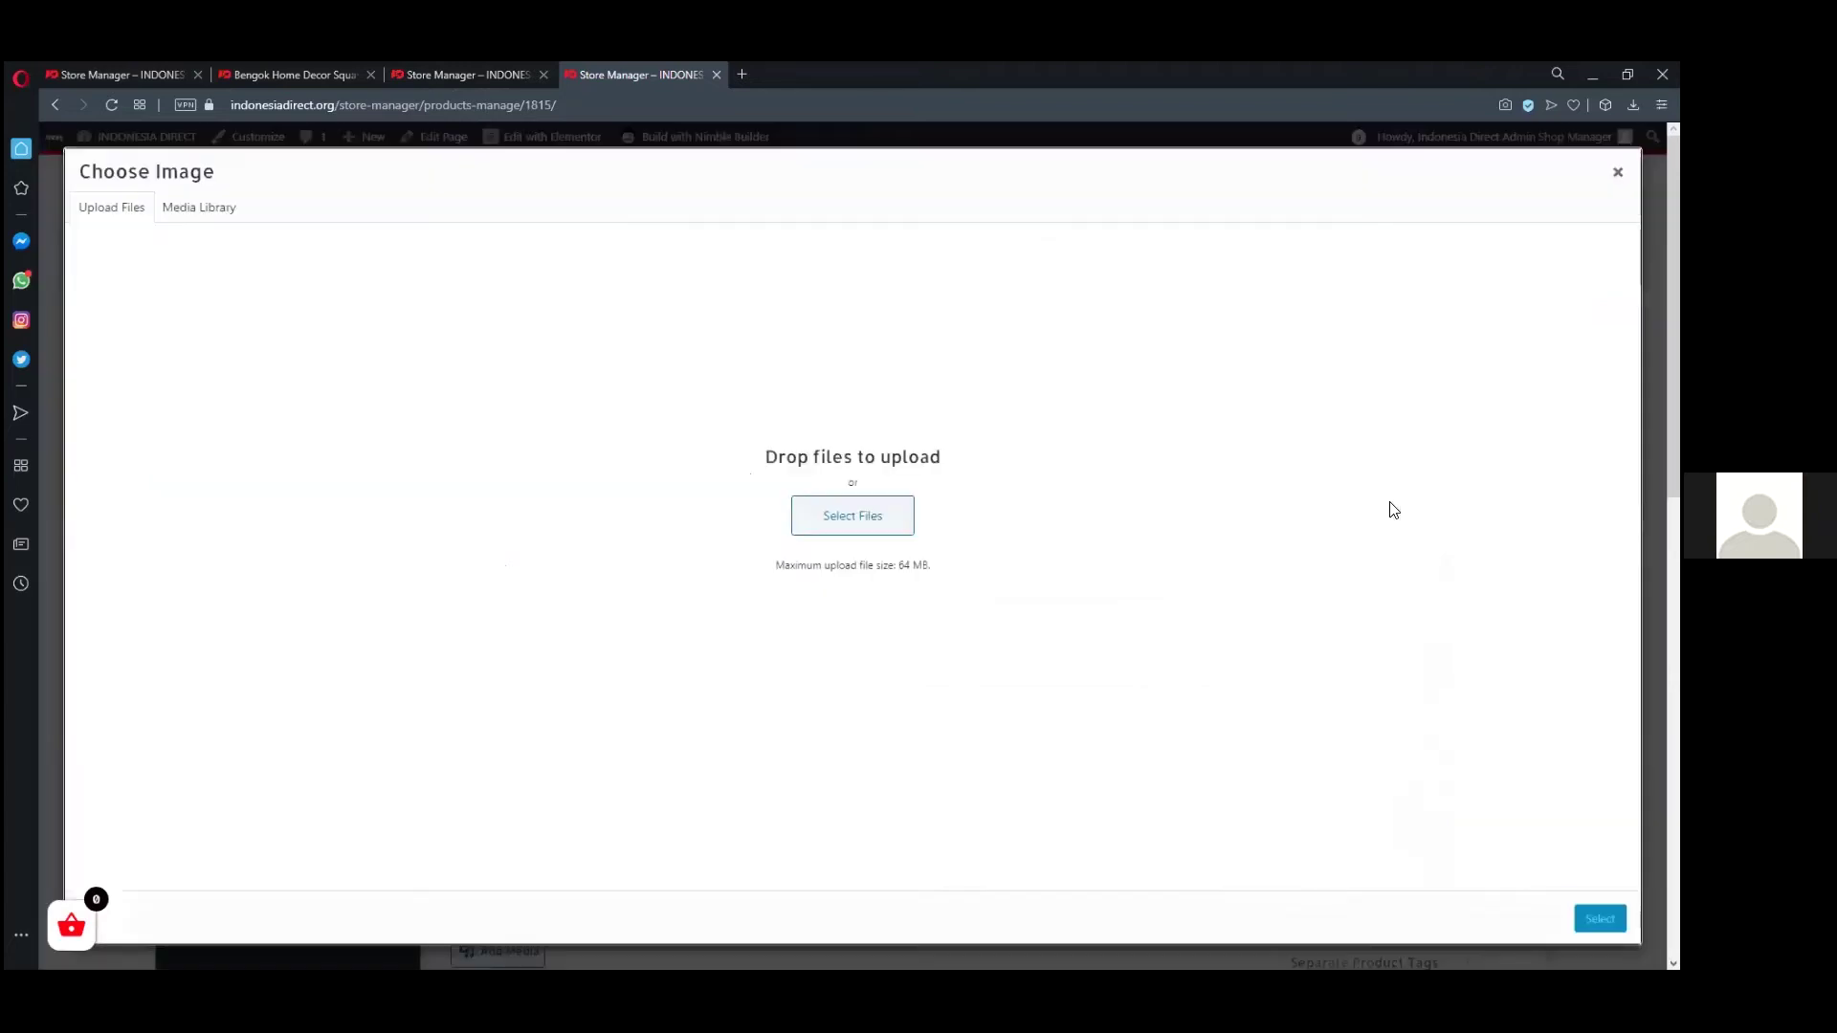
{"action": "left_click", "coordinate": [850, 521]}
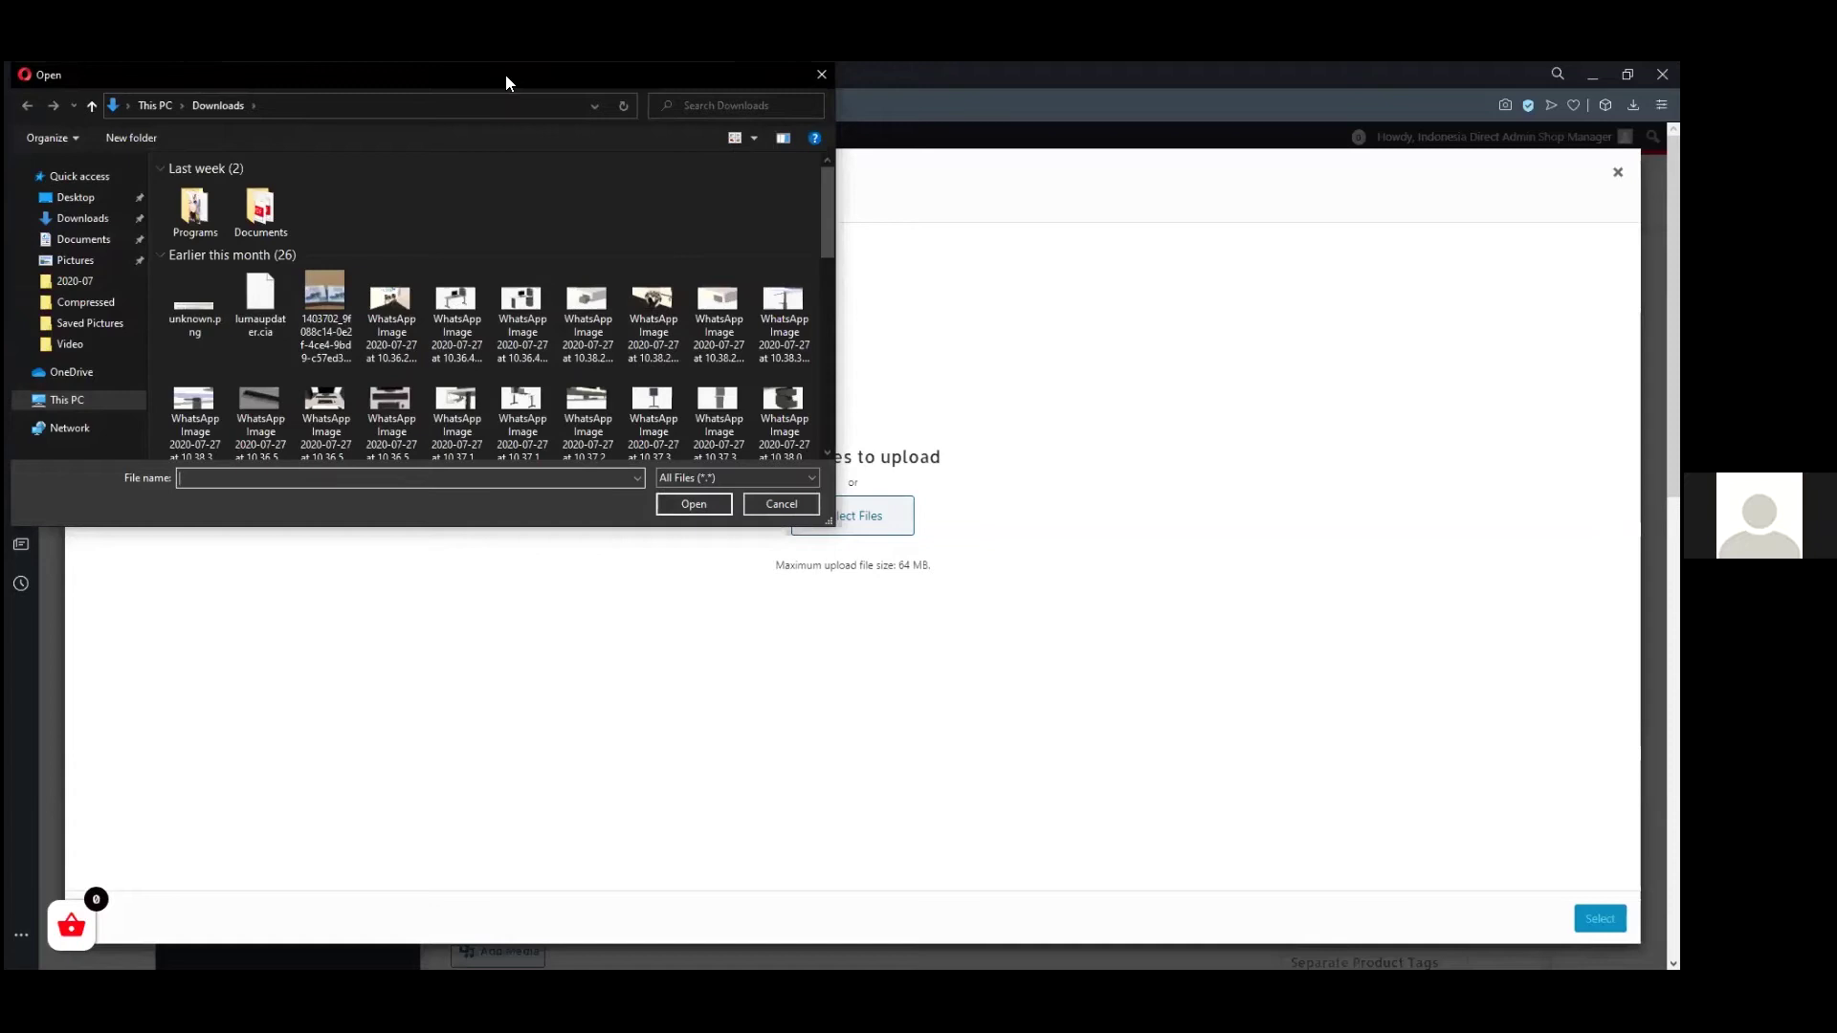
{"action": "left_click_drag", "start_coordinate": [502, 74], "coordinate": [507, 77]}
{"action": "left_click_drag", "start_coordinate": [614, 268], "coordinate": [638, 278]}
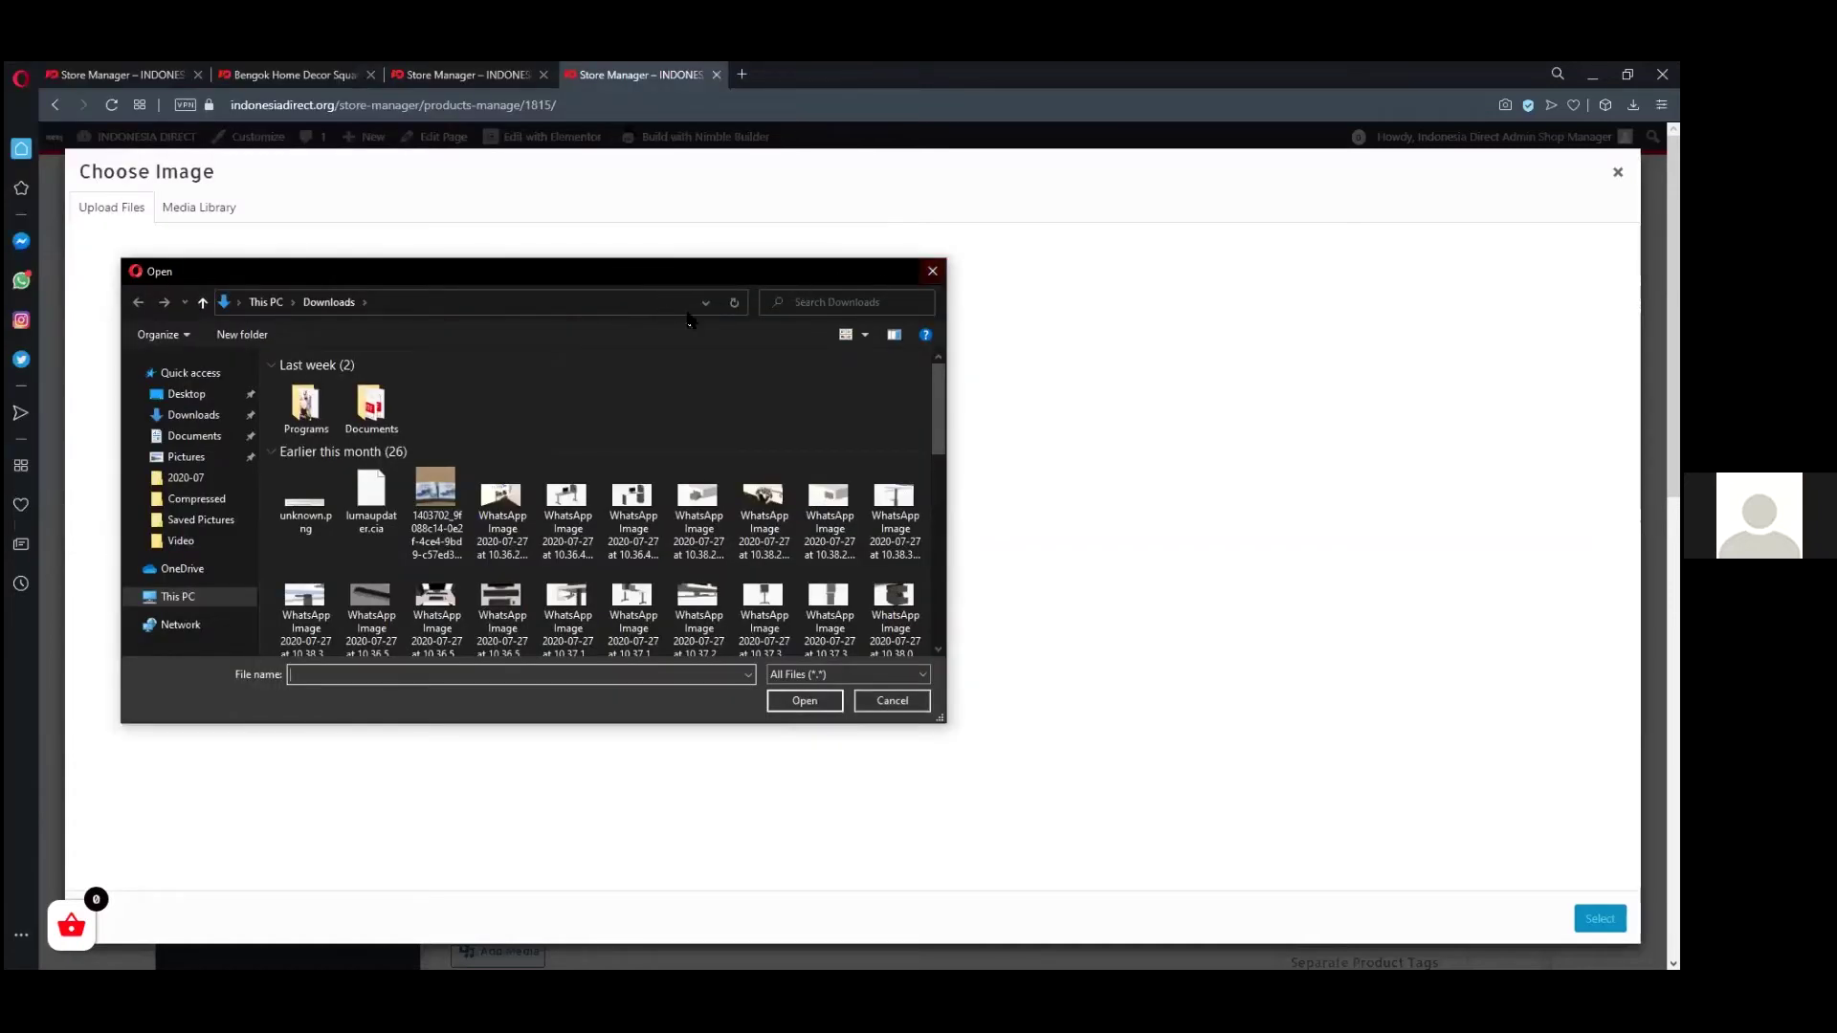
{"action": "left_click", "coordinate": [933, 275]}
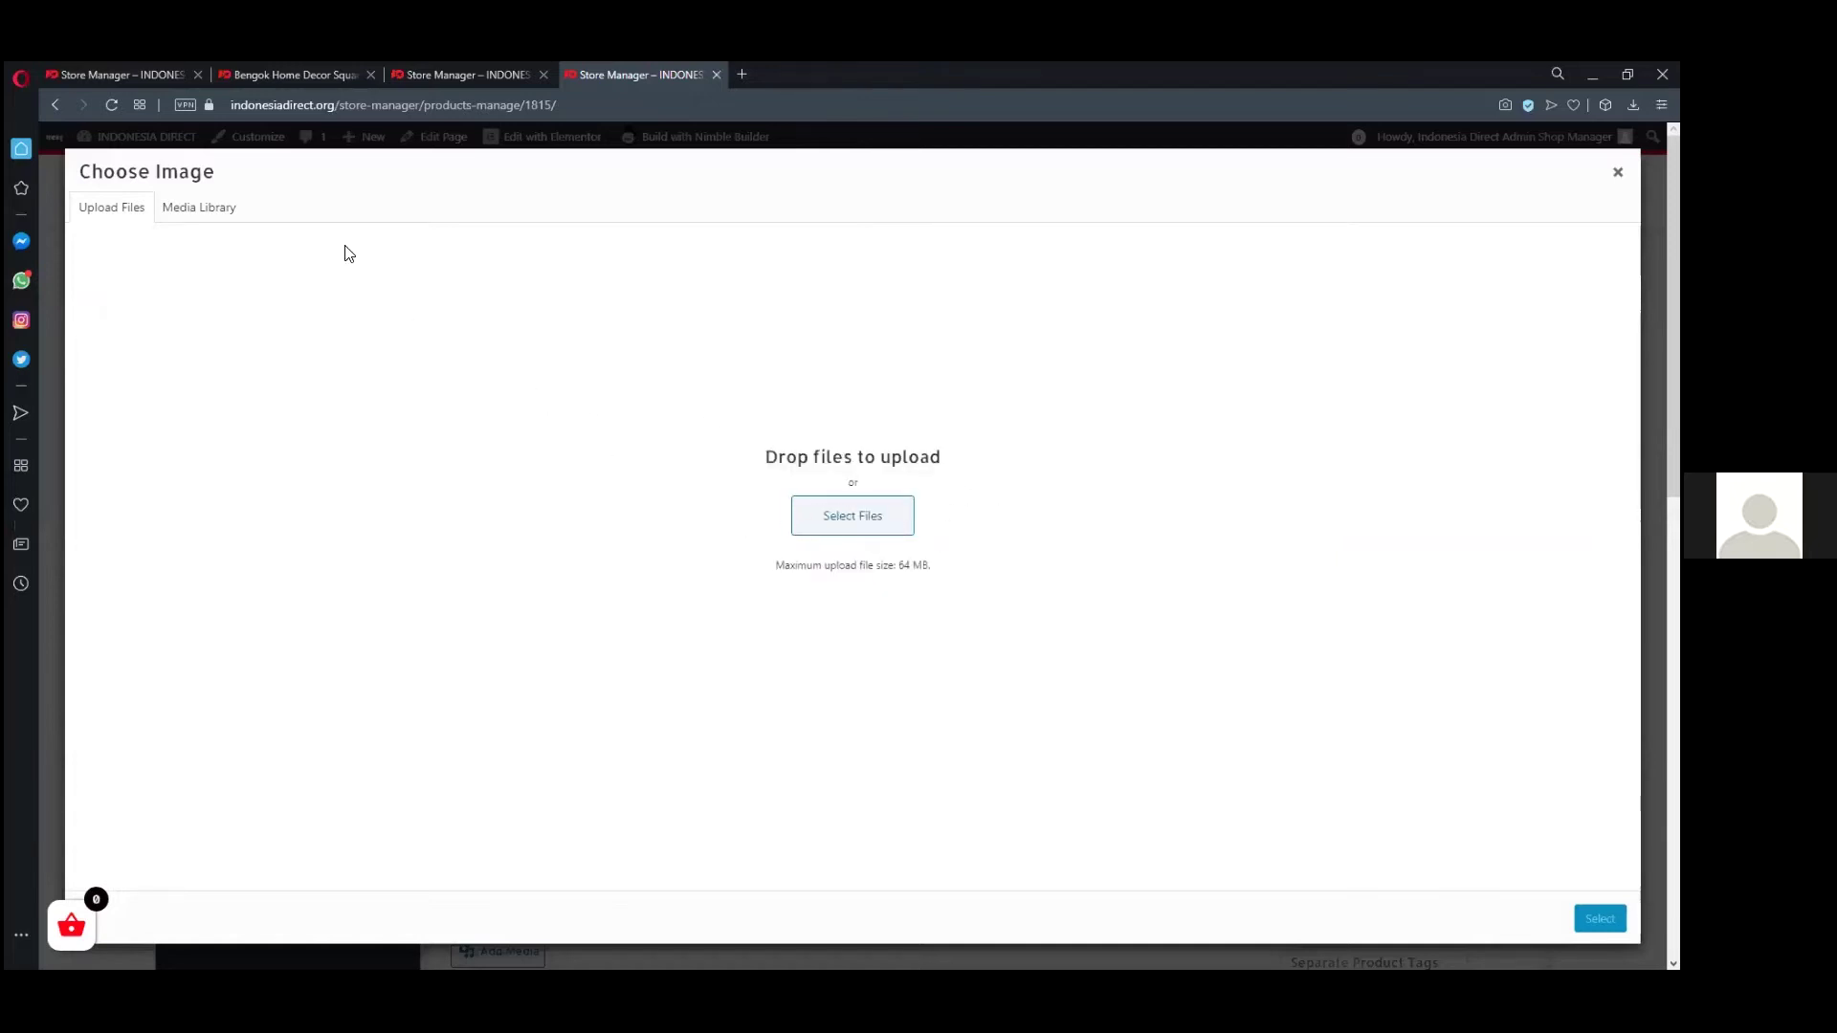
- Set the woven slipper photo Bengok-Slipper-Selop-2.jpg from the media library as the product's main image
{"action": "left_click", "coordinate": [221, 216]}
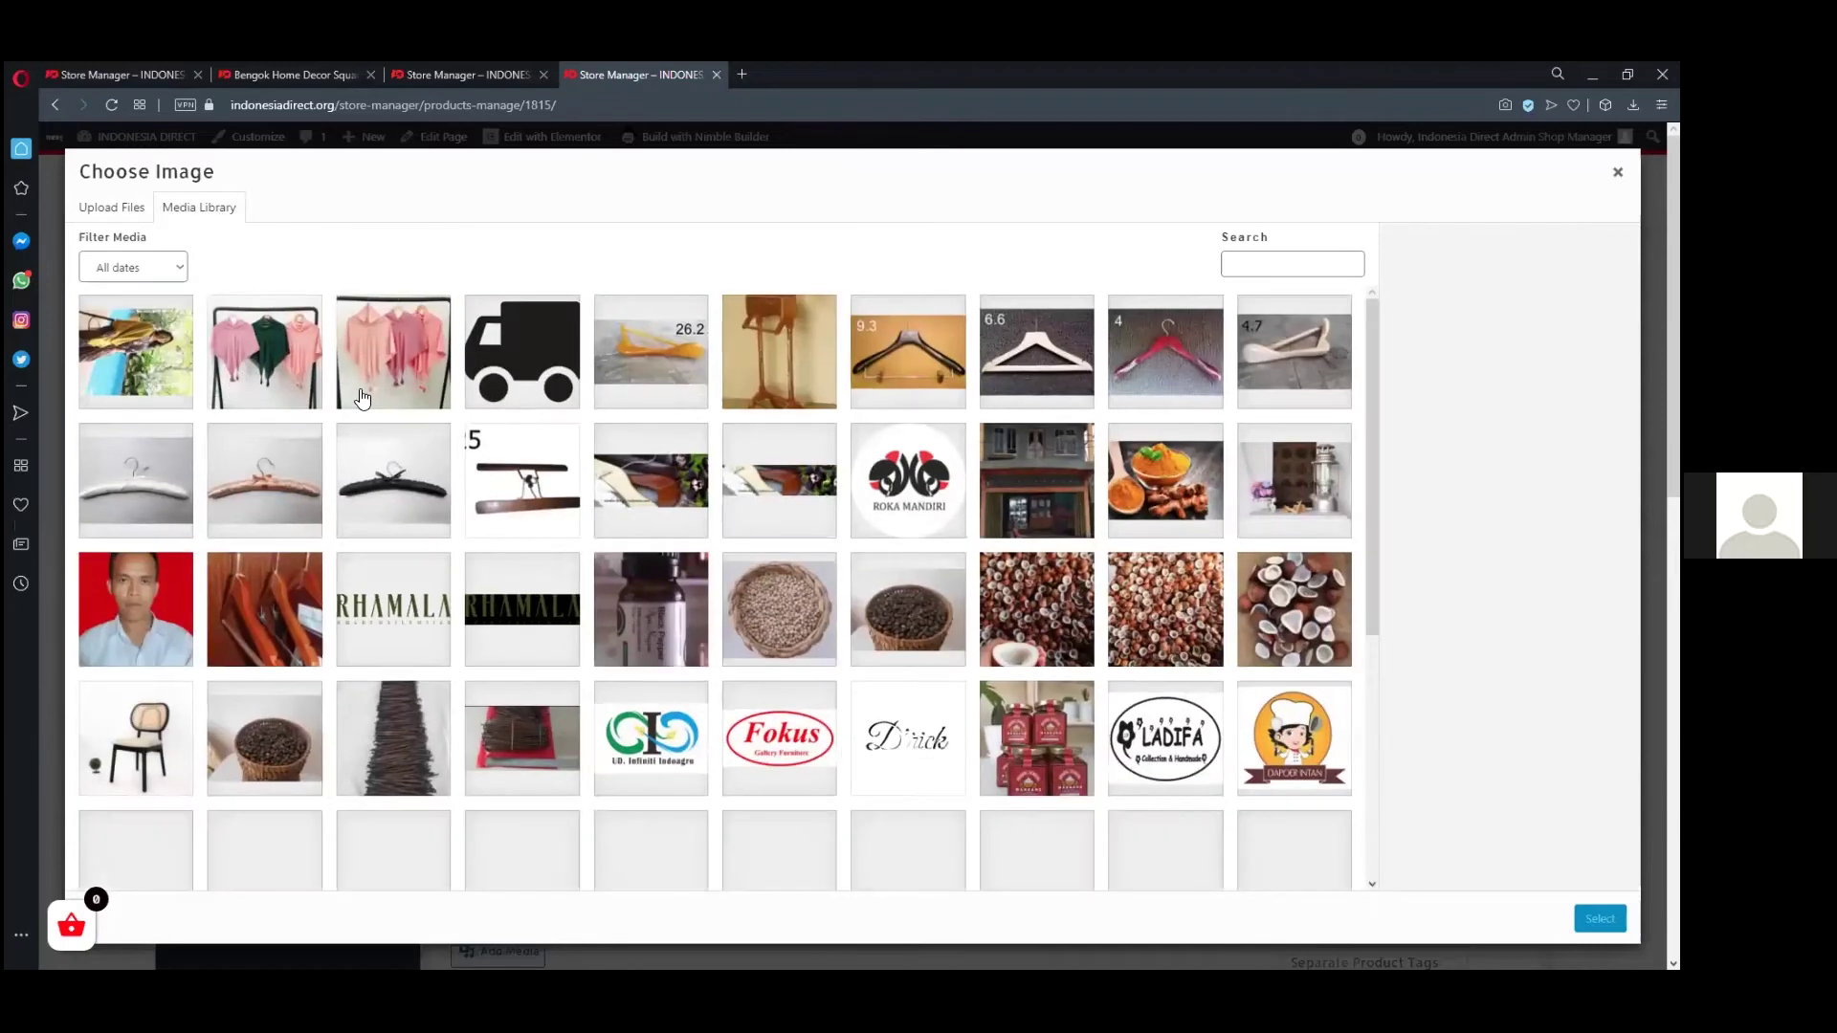
{"action": "scroll", "coordinate": [600, 541], "scroll_direction": "down", "scroll_amount": 1}
{"action": "scroll", "coordinate": [600, 542], "scroll_direction": "down", "scroll_amount": 3}
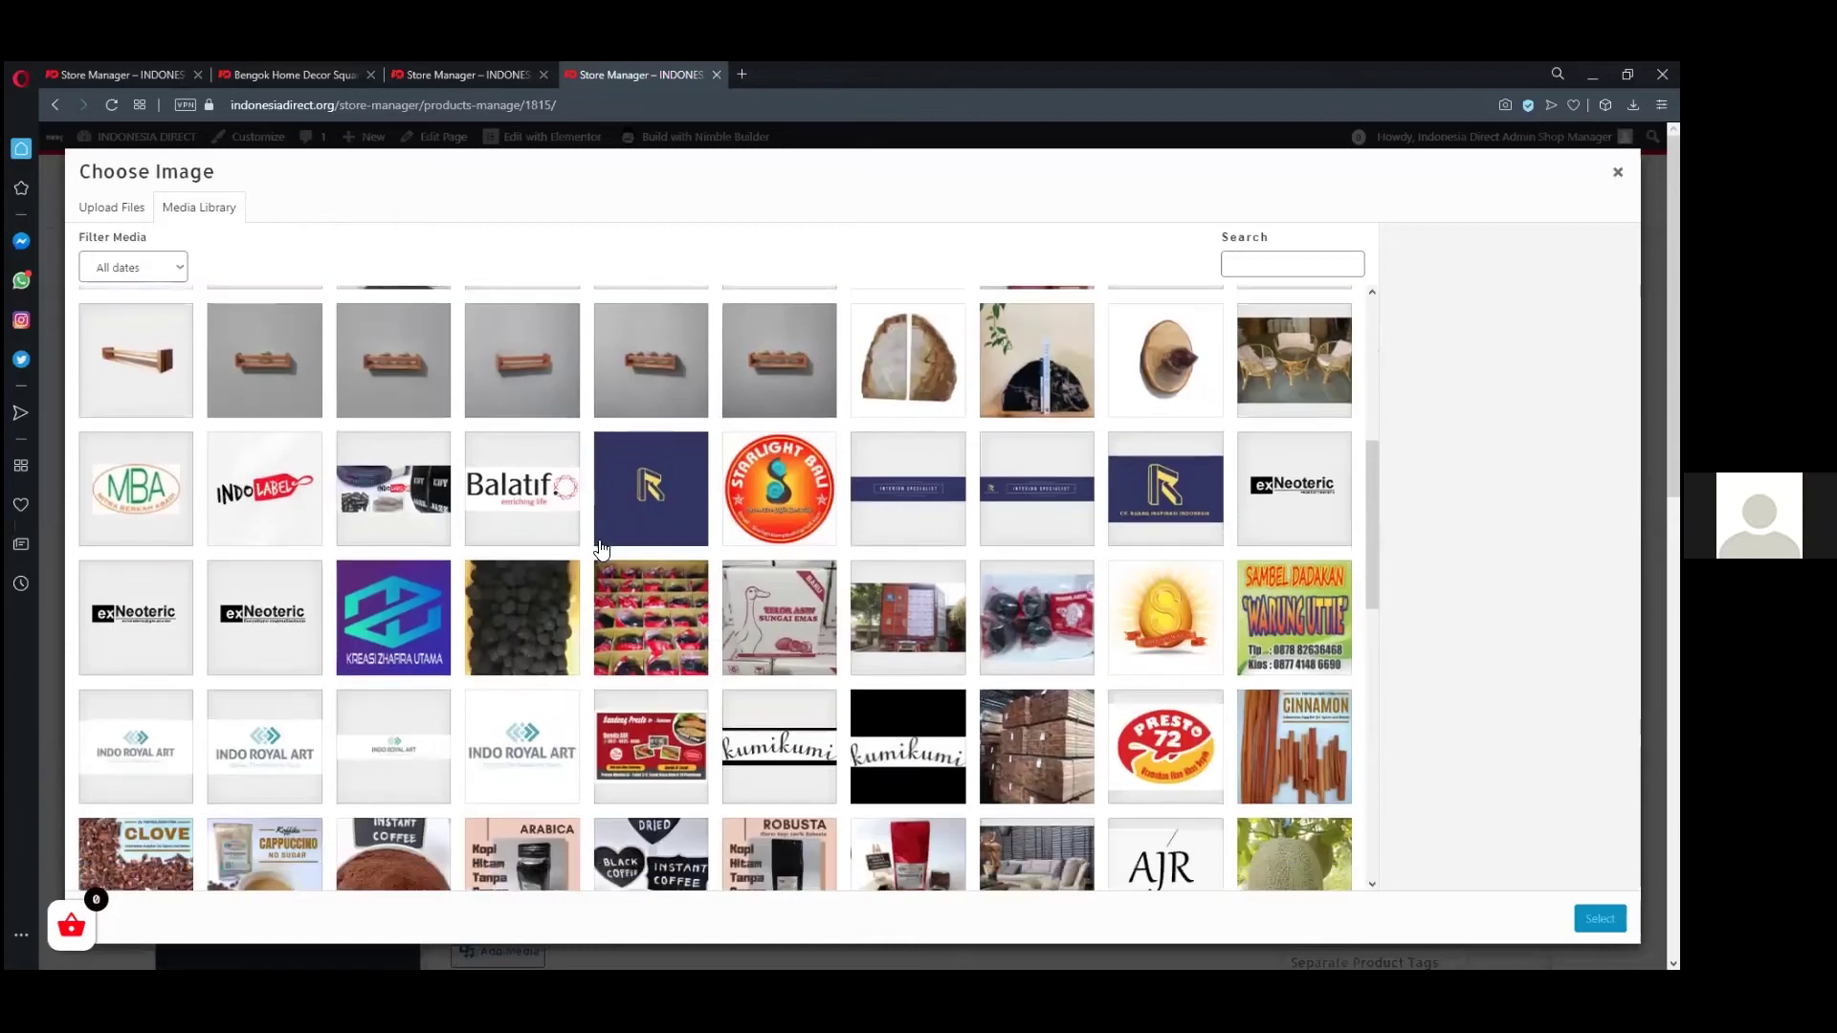
{"action": "scroll", "coordinate": [600, 546], "scroll_direction": "down", "scroll_amount": 7}
{"action": "scroll", "coordinate": [604, 570], "scroll_direction": "down", "scroll_amount": 1}
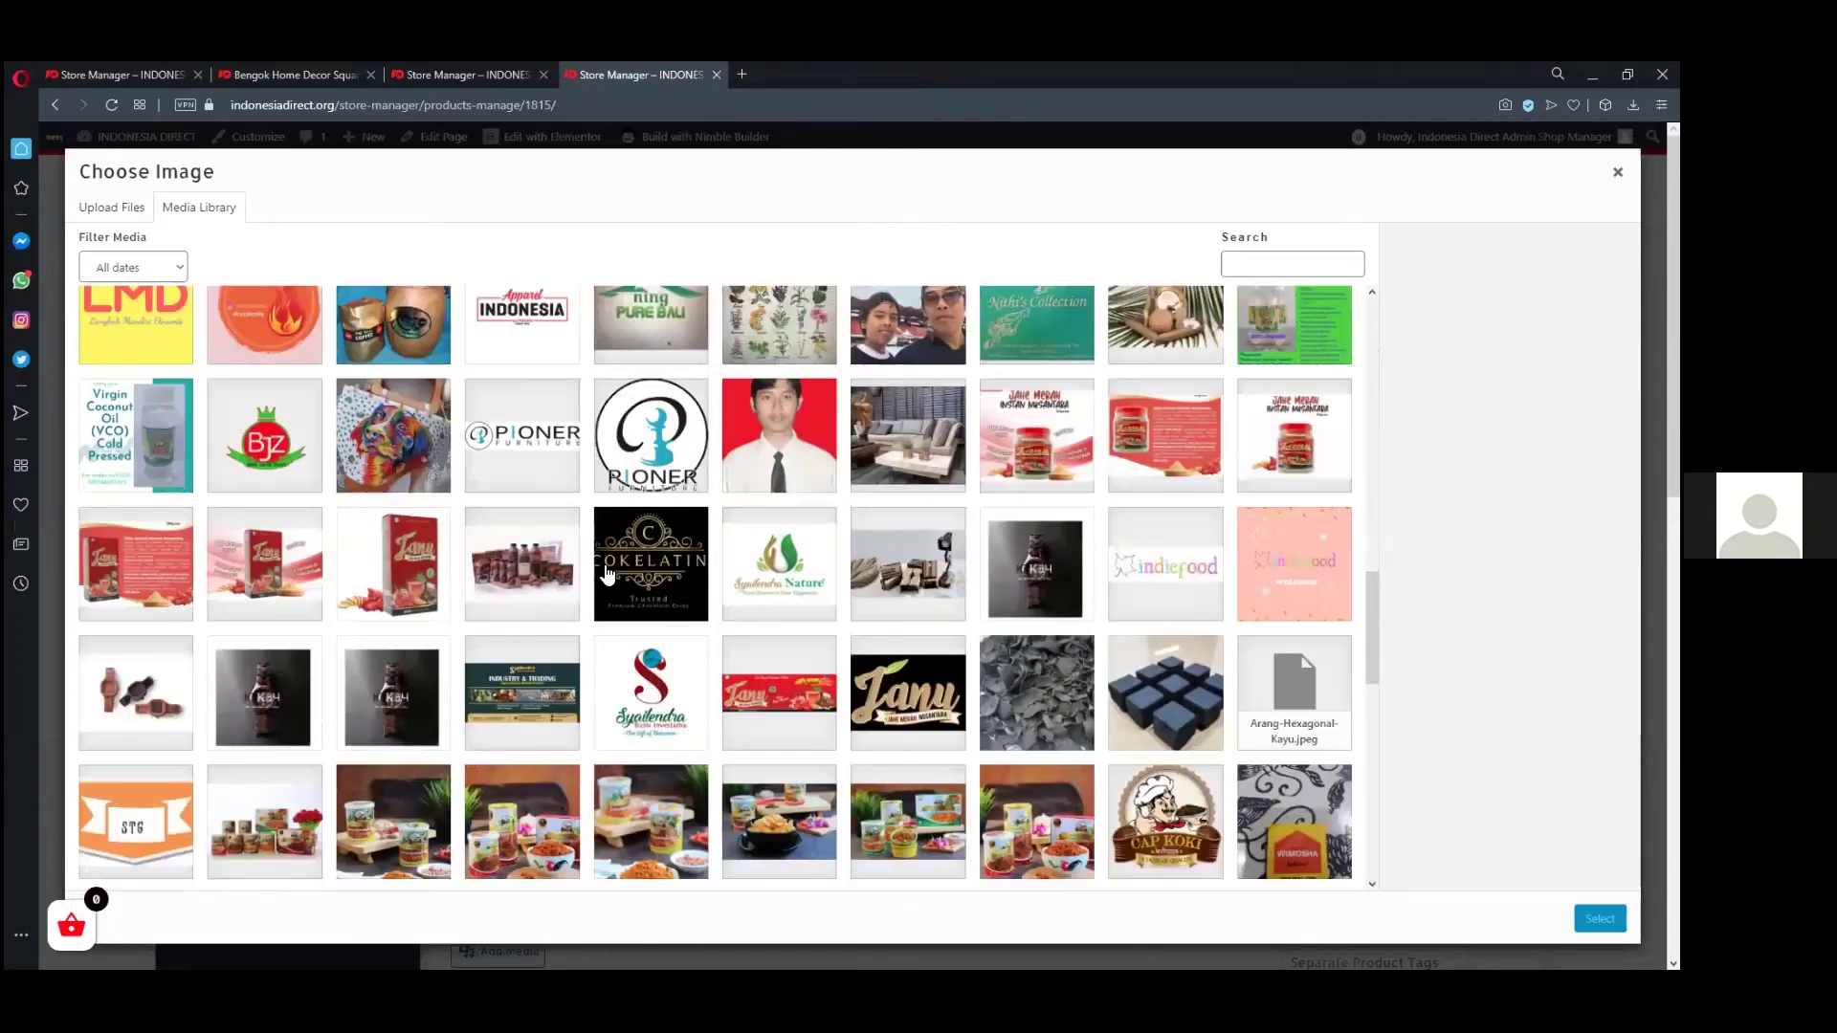
{"action": "scroll", "coordinate": [608, 574], "scroll_direction": "down", "scroll_amount": 5}
{"action": "scroll", "coordinate": [610, 580], "scroll_direction": "down", "scroll_amount": 4}
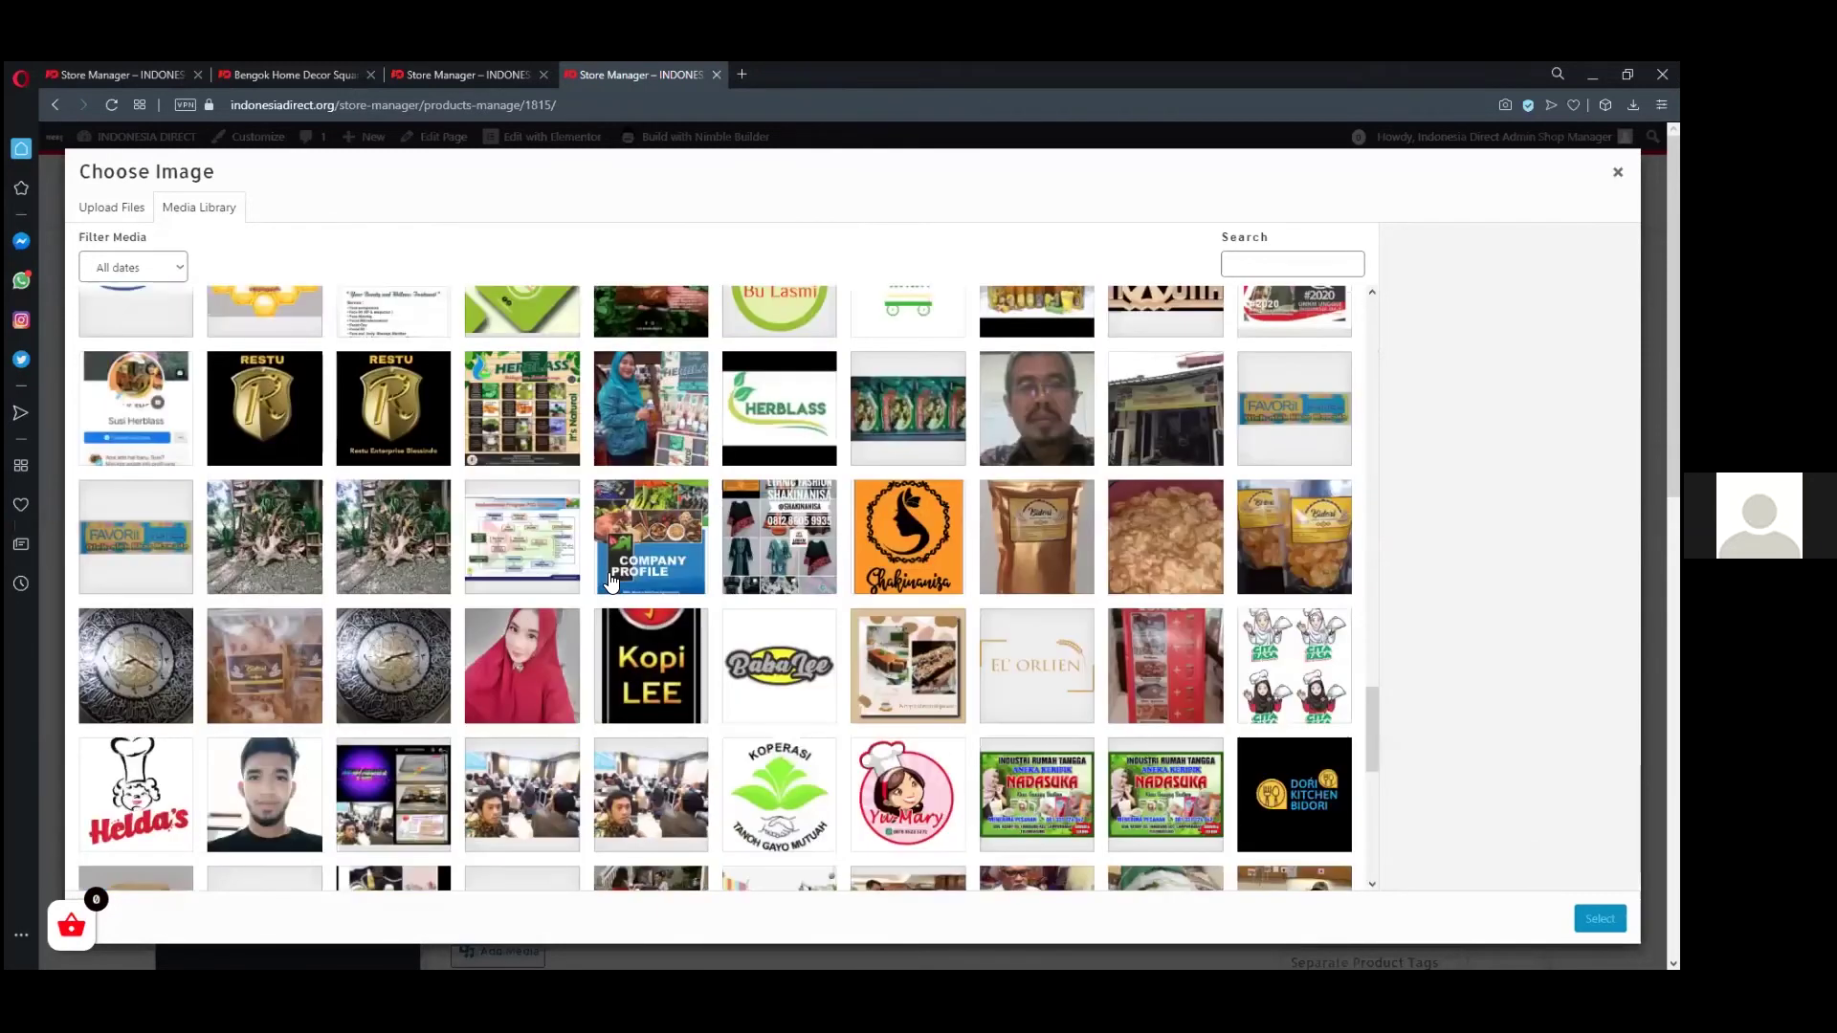
{"action": "scroll", "coordinate": [403, 613], "scroll_direction": "down", "scroll_amount": 5}
{"action": "left_click", "coordinate": [403, 613]}
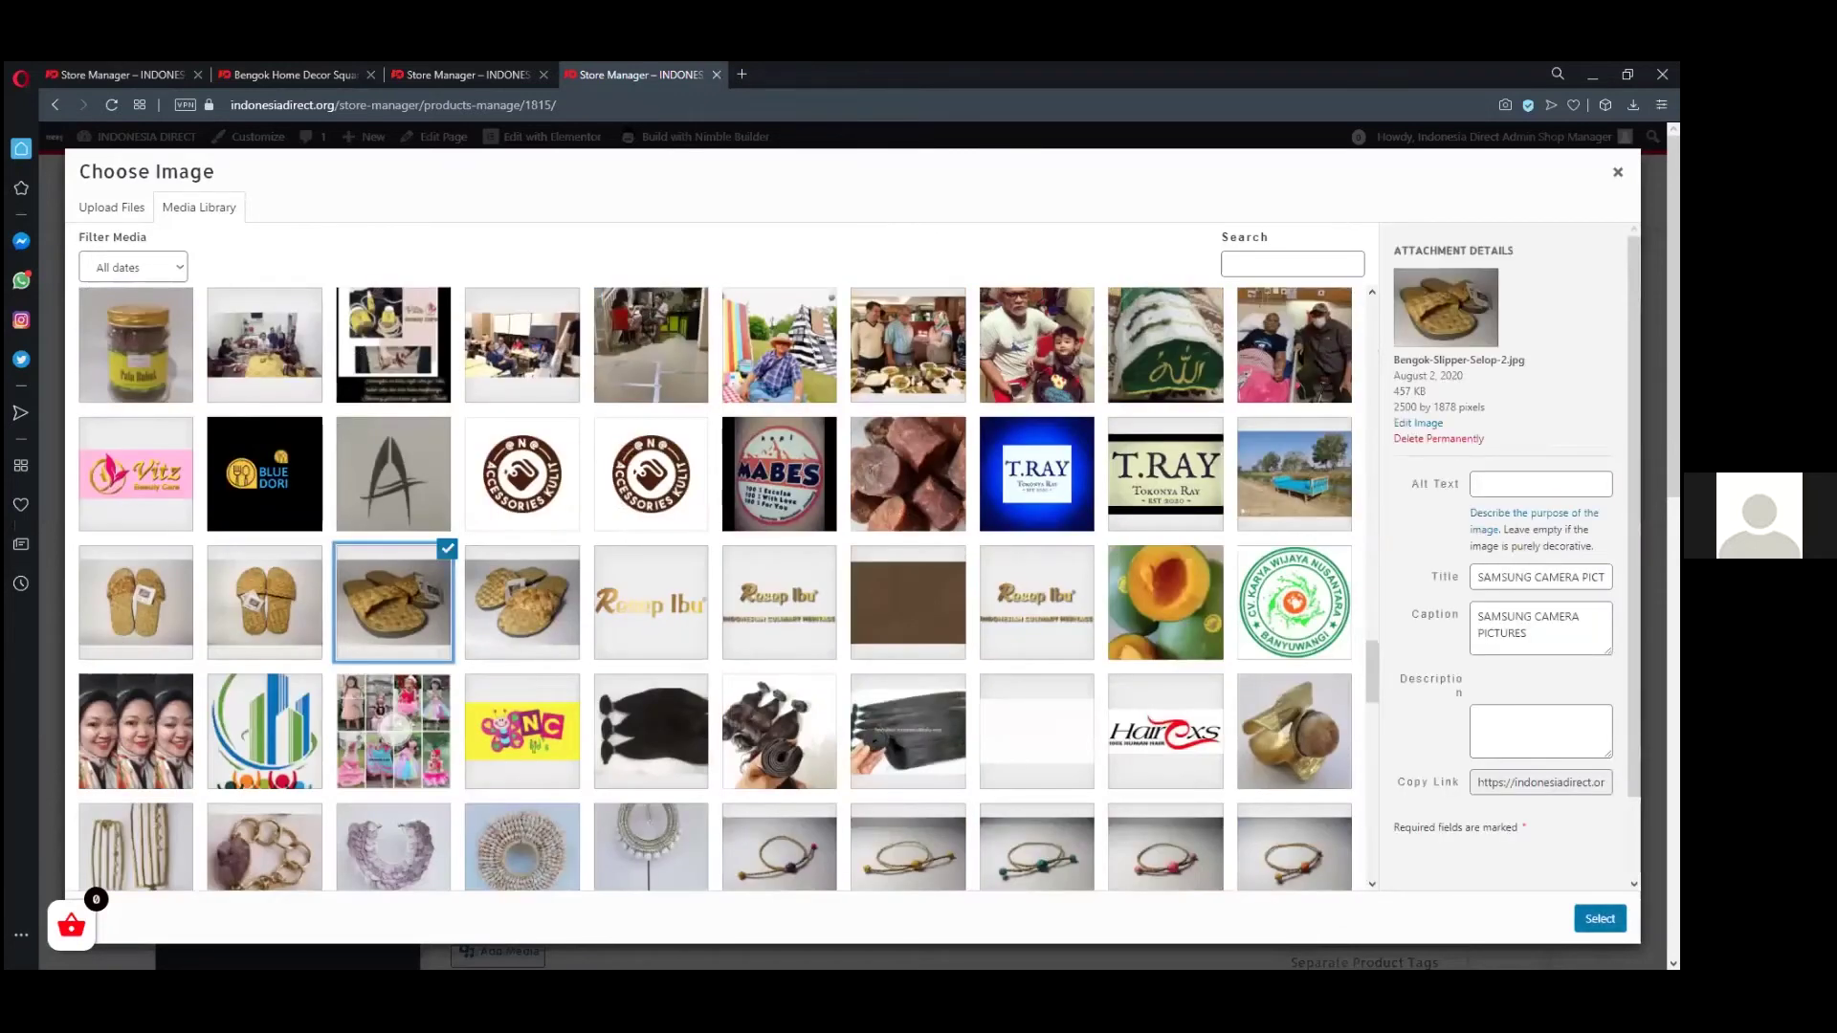
{"action": "left_click", "coordinate": [1599, 918]}
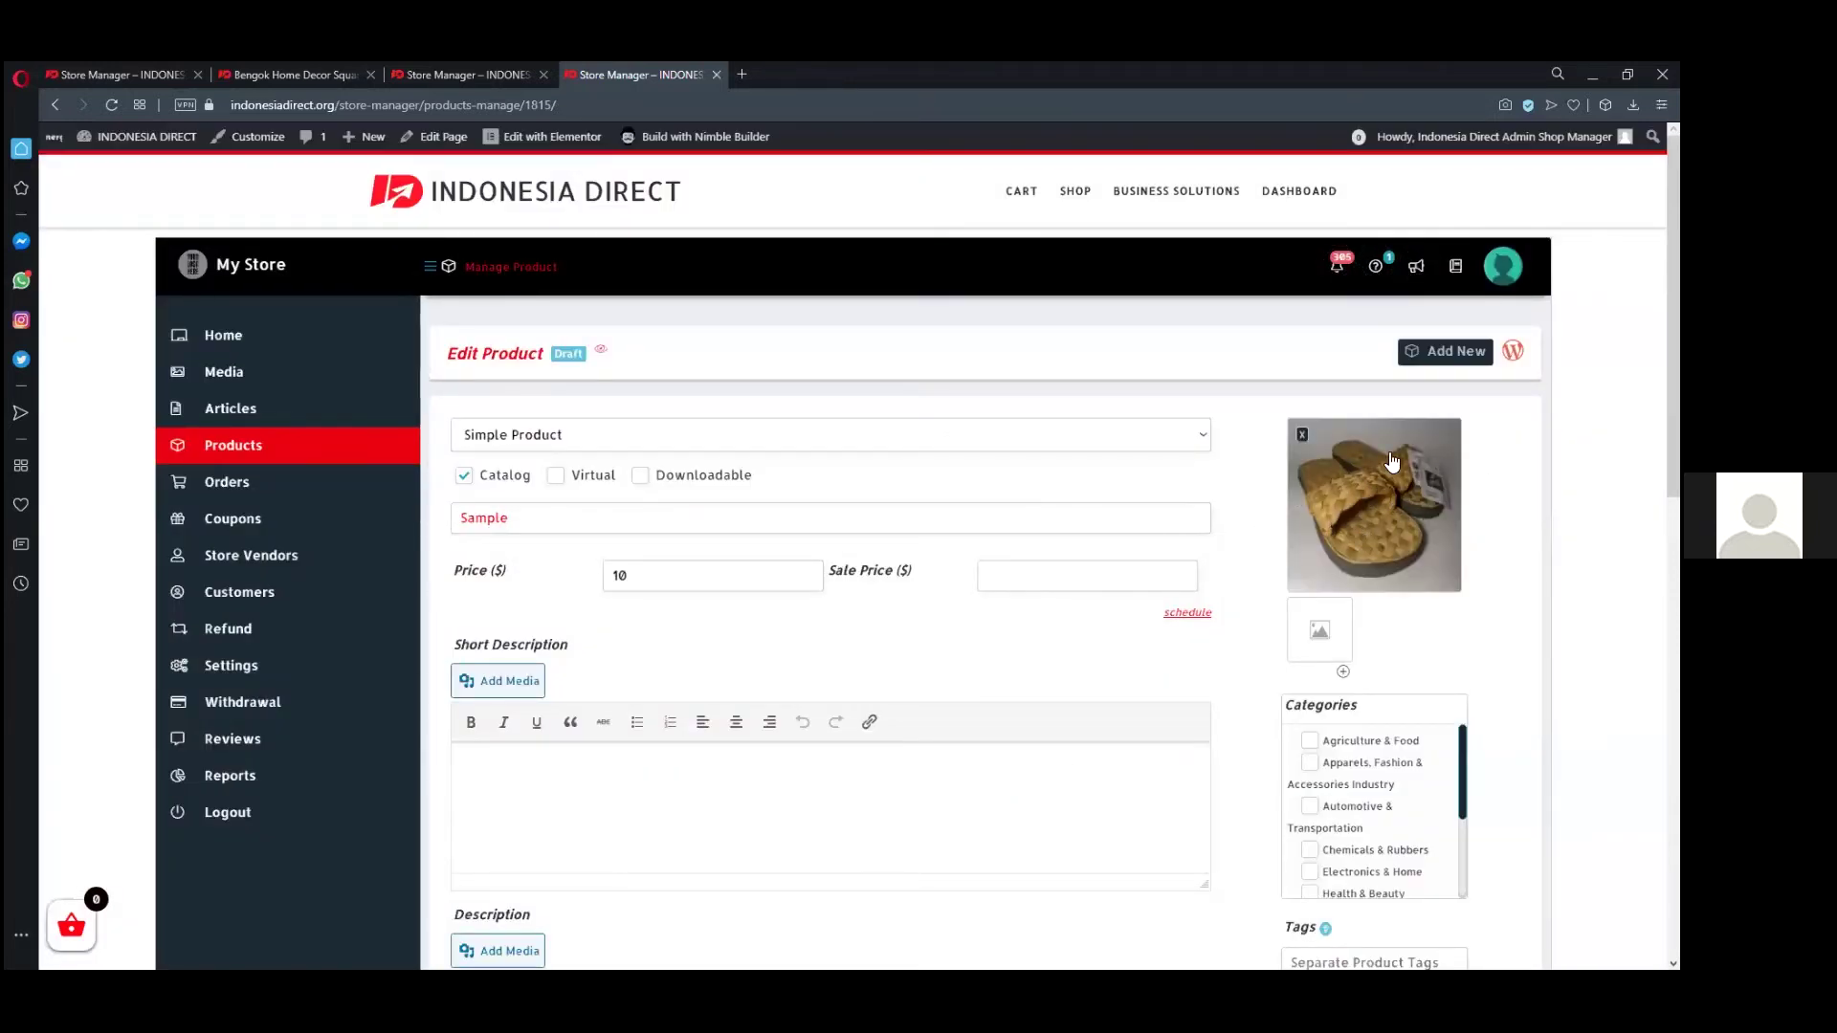
- Replace the product title with "Sandal anyam enceng gondok Indonesia"
{"action": "double_click", "coordinate": [486, 519]}
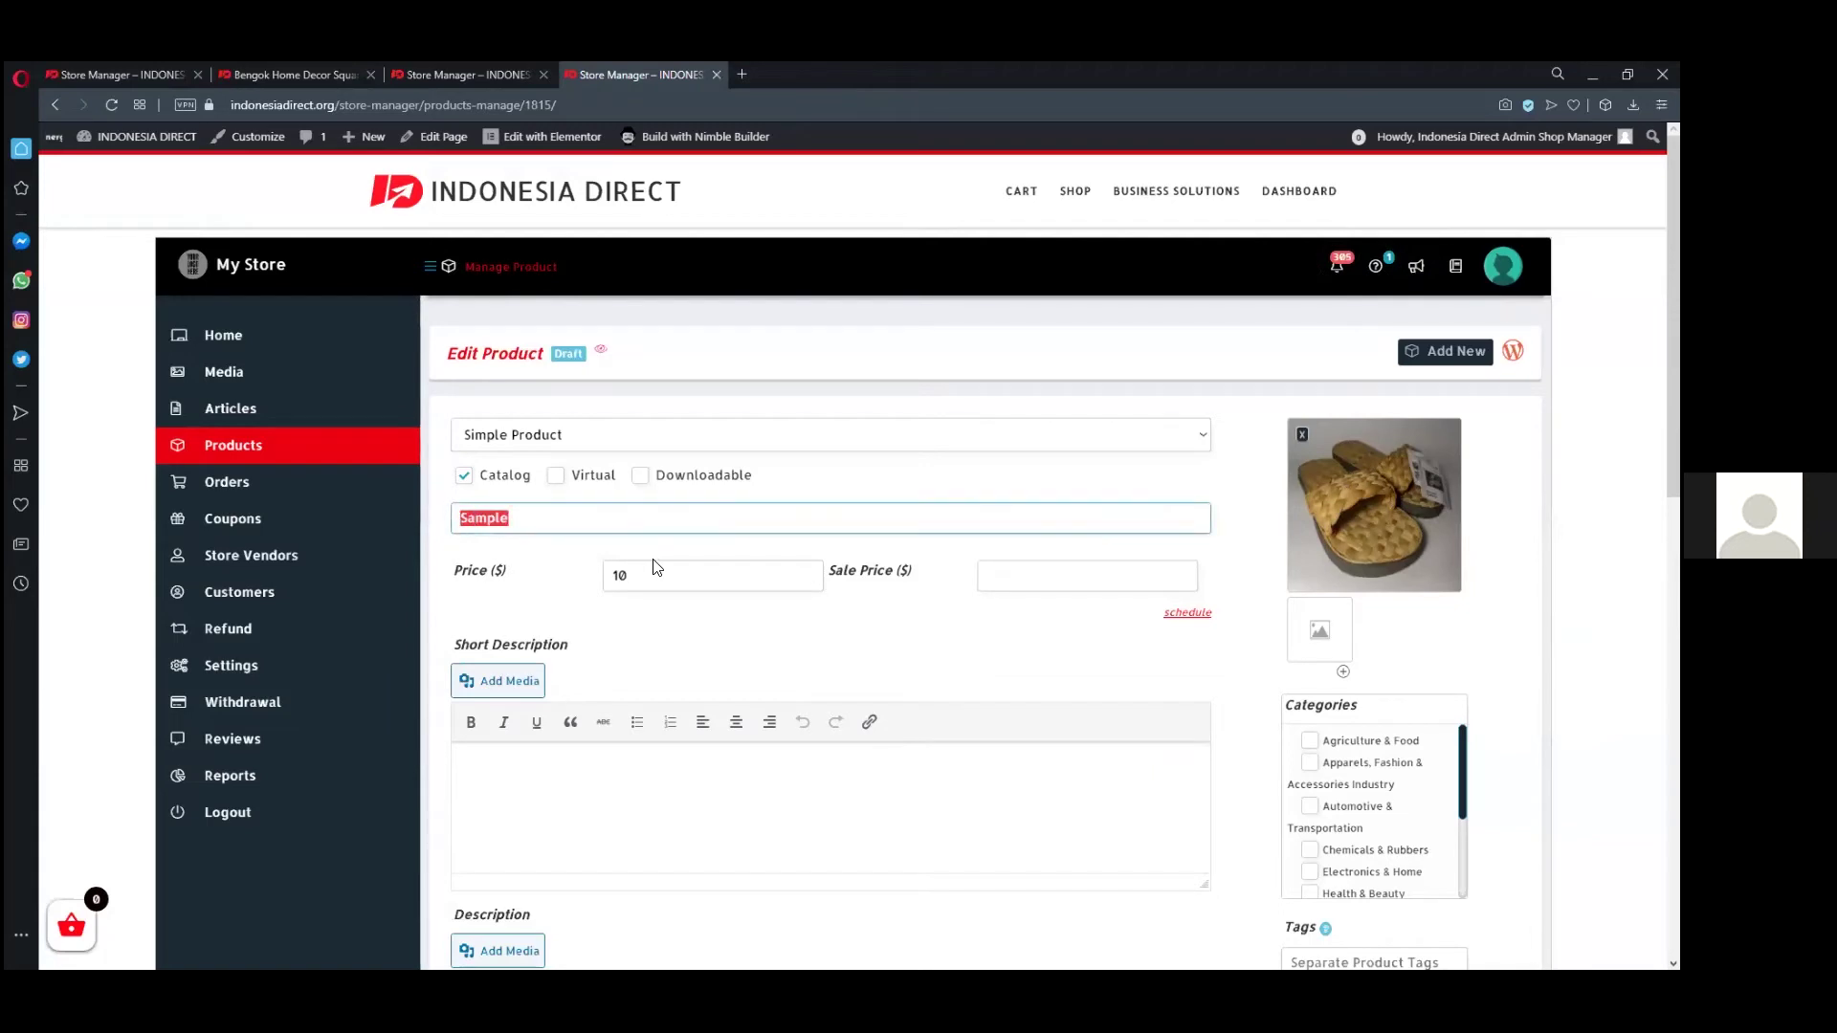
{"action": "type", "text": "Sandal anyam enceng gondo"}
{"action": "type", "text": "k"}
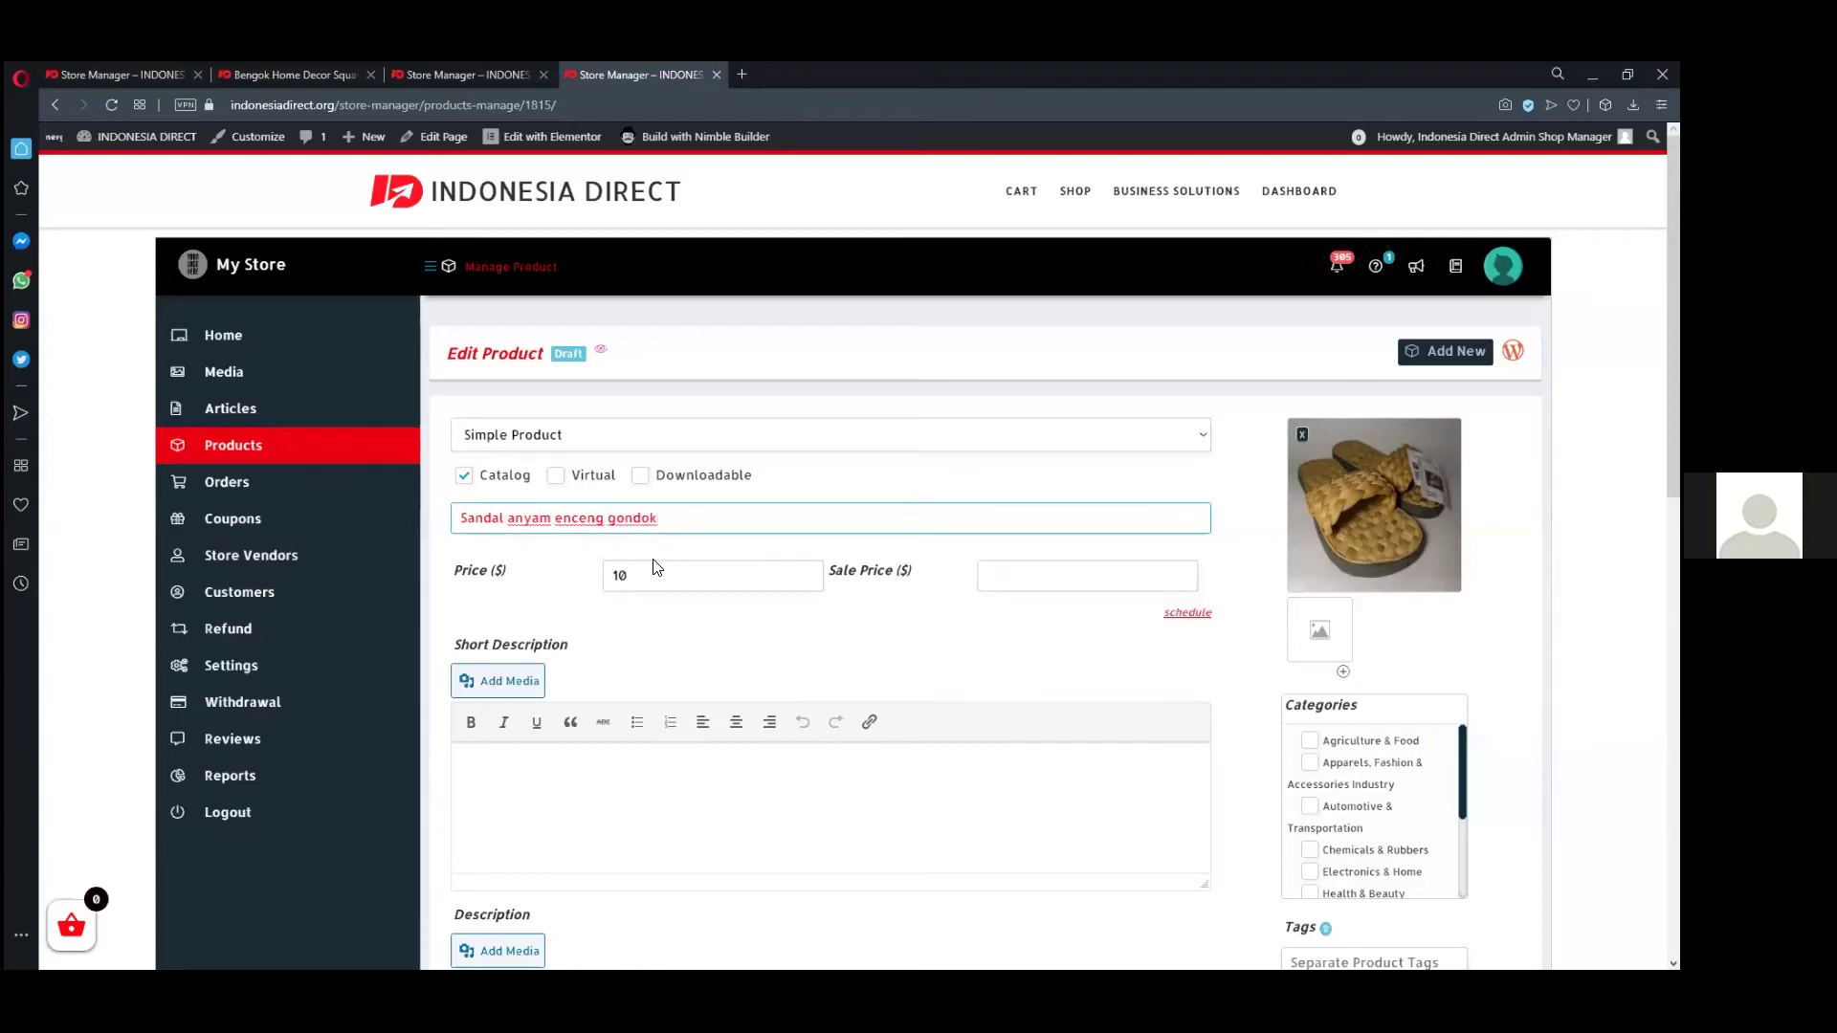
{"action": "type", "text": " Indonesia"}
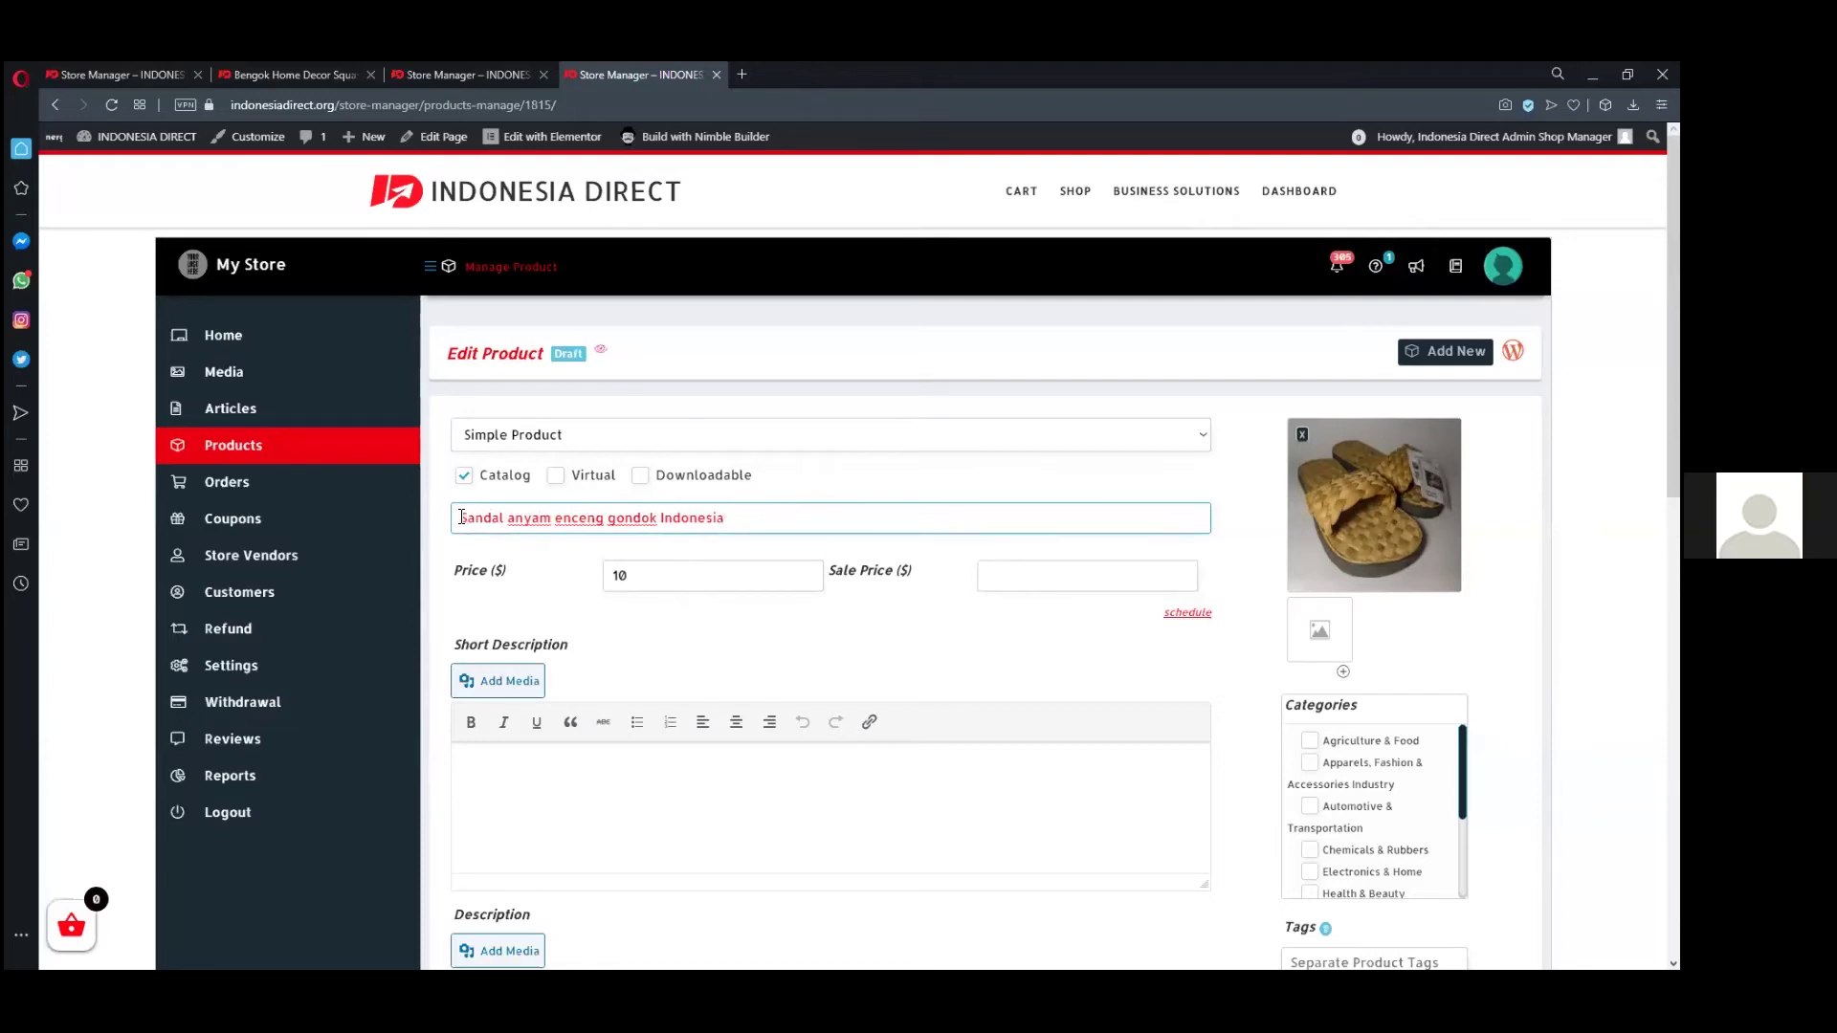
{"action": "triple_click", "coordinate": [849, 511]}
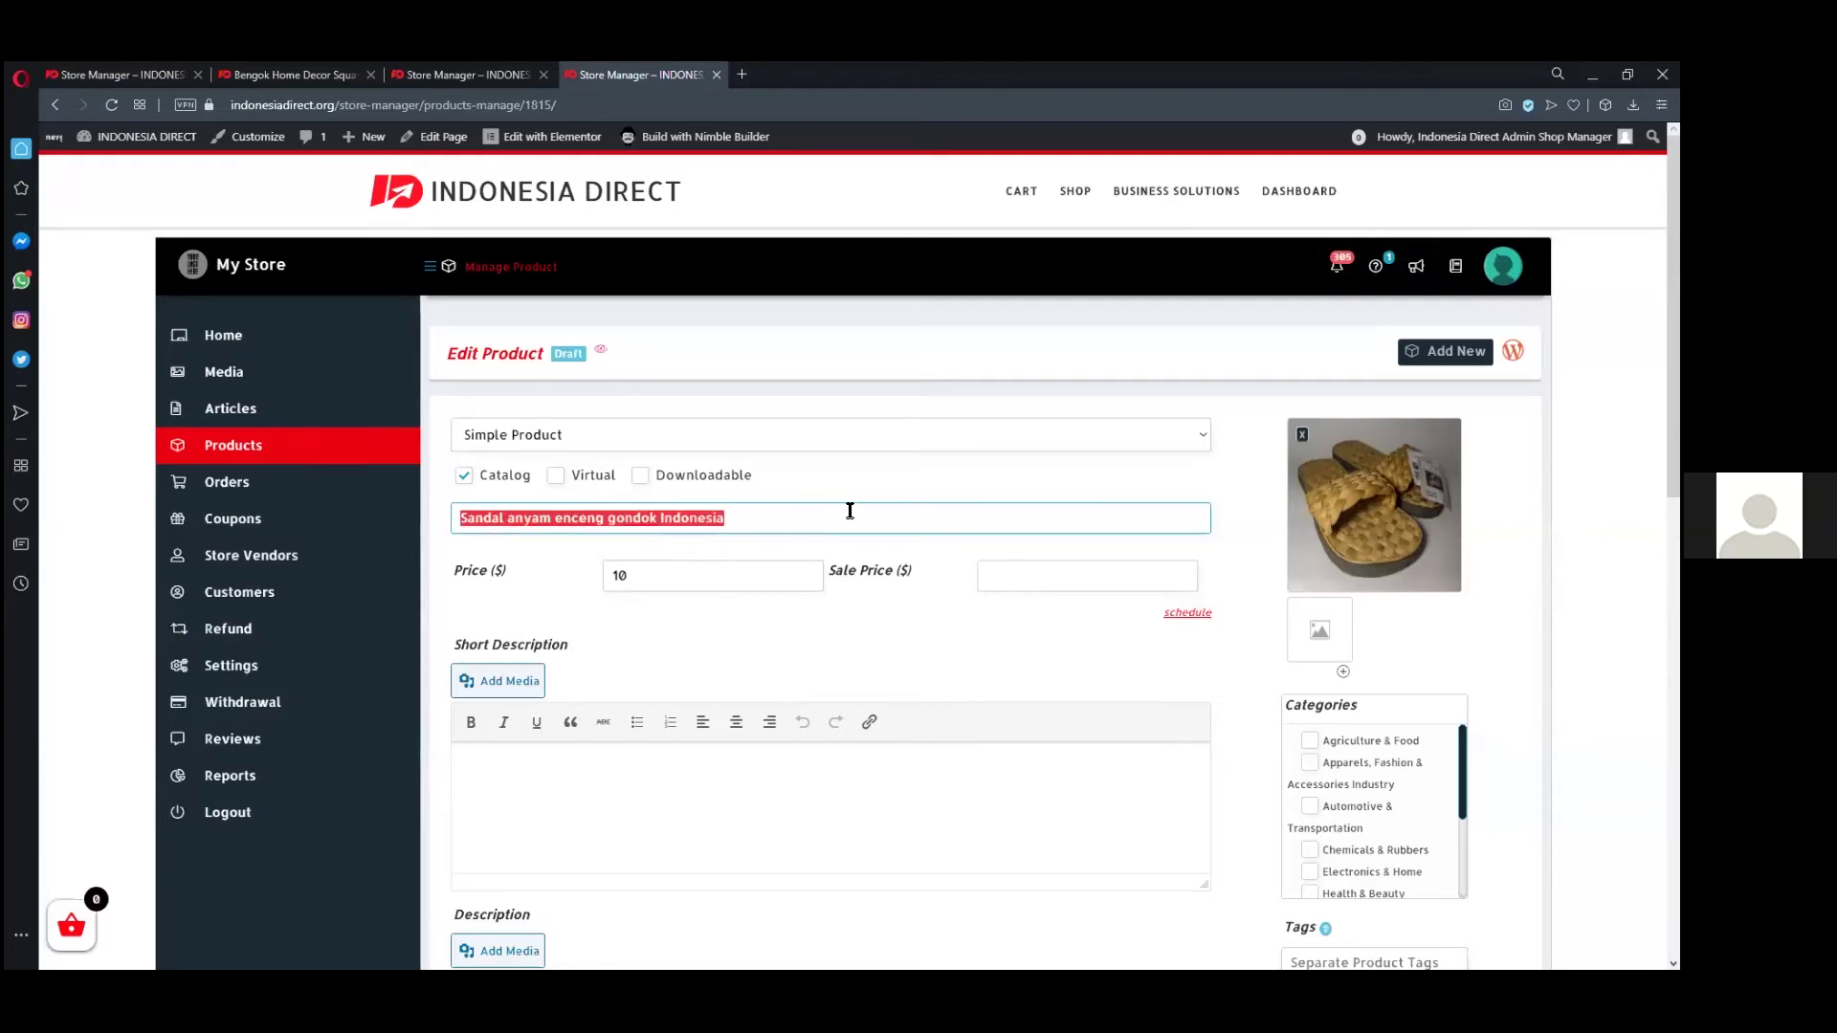
{"action": "left_click", "coordinate": [752, 517]}
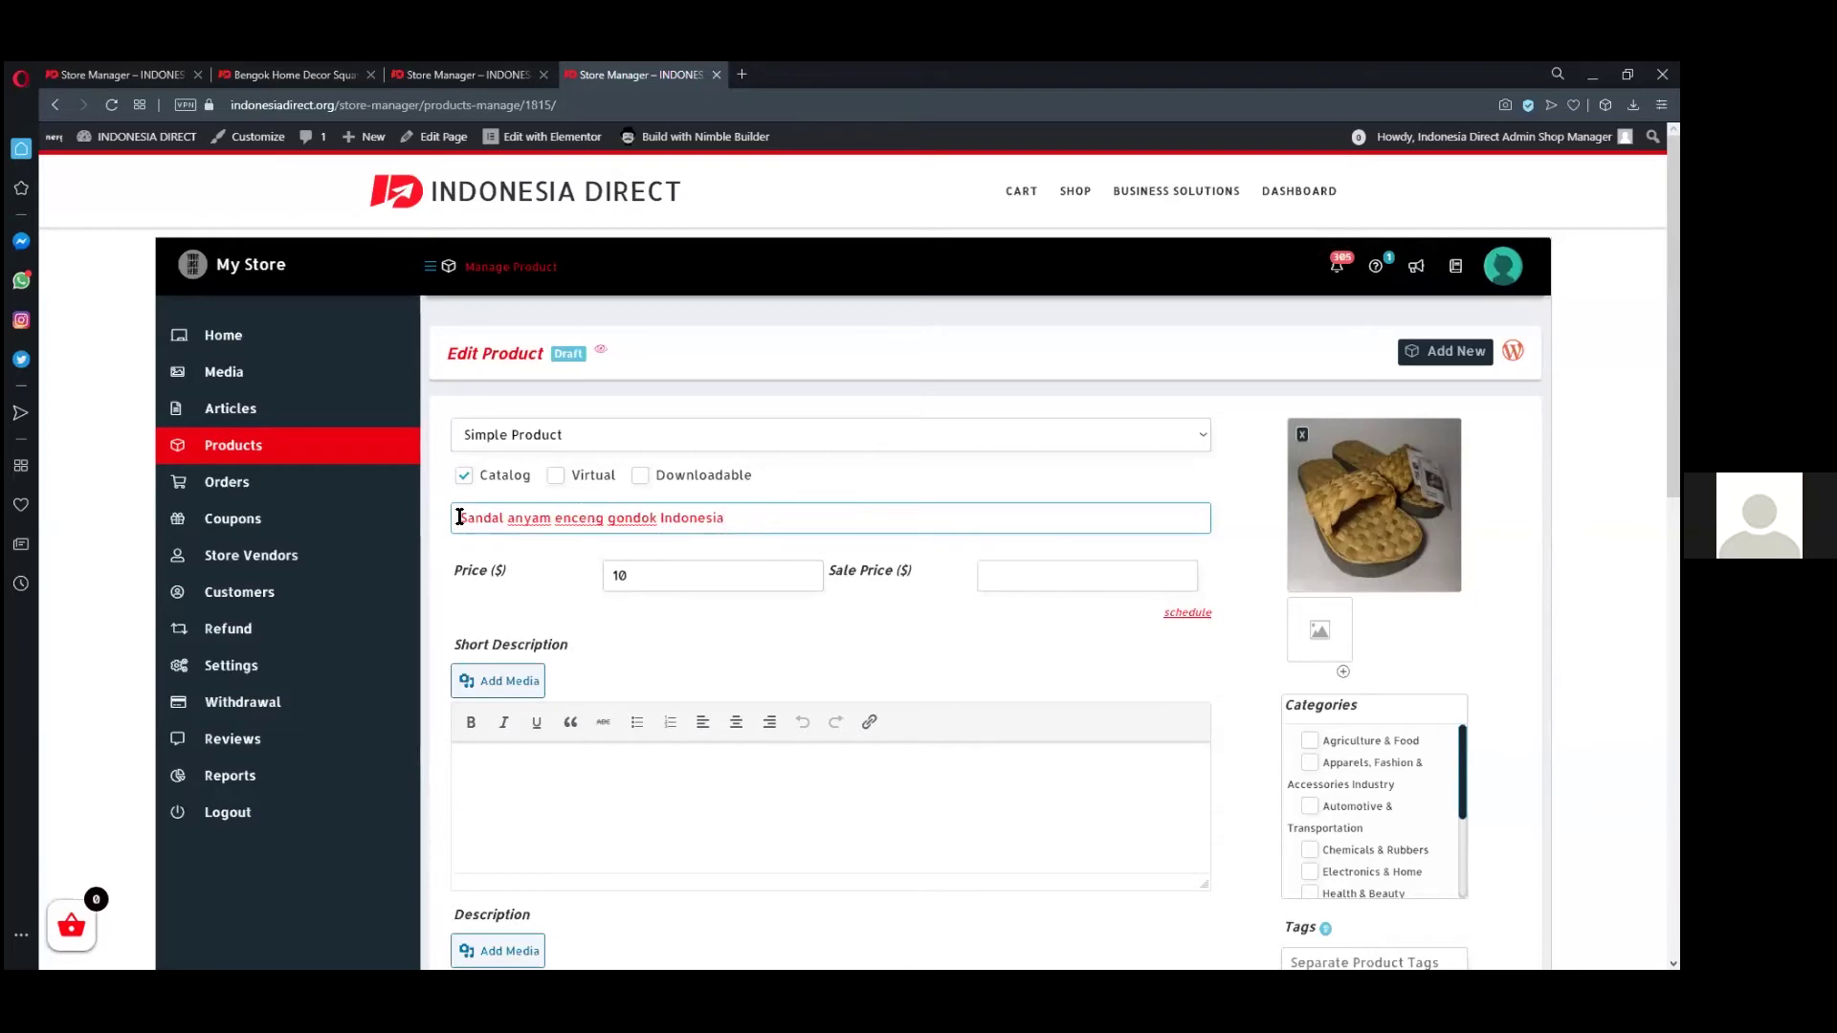
{"action": "left_click_drag", "start_coordinate": [459, 517], "coordinate": [763, 522]}
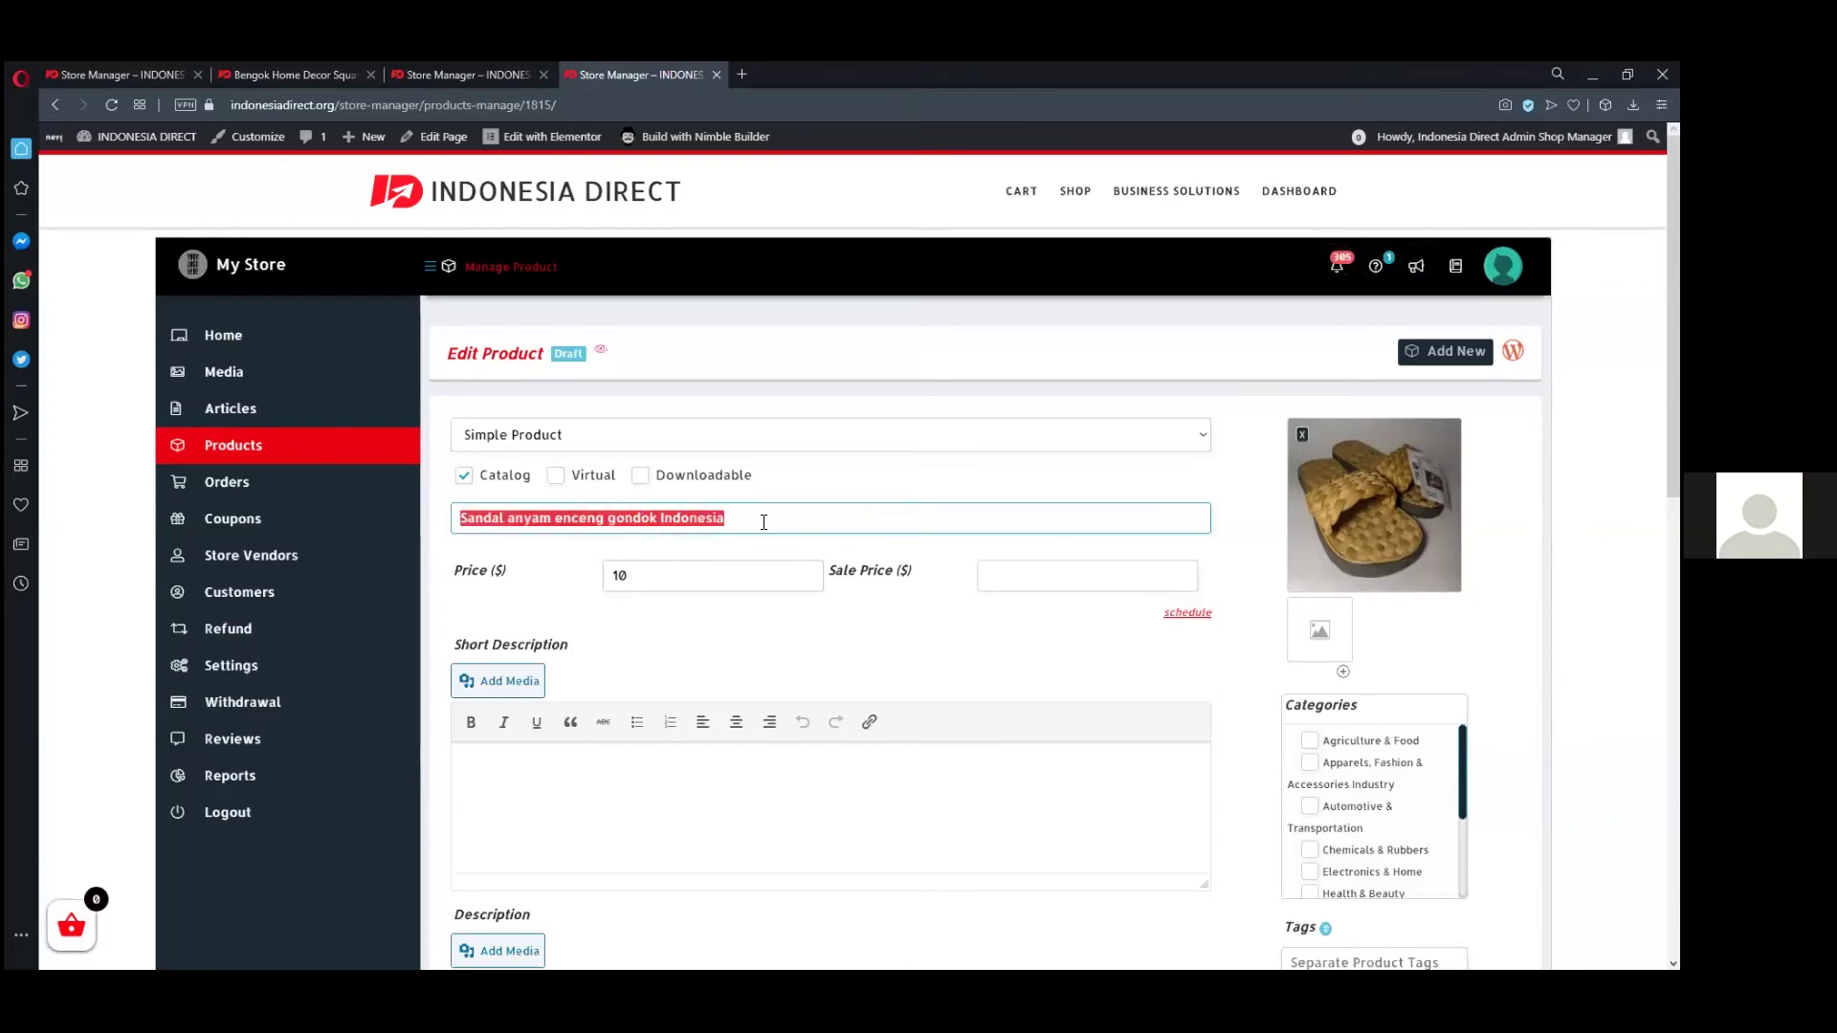
- Append the English name "/ Sandal Weaved Water hyantch" to the end of the product title
{"action": "left_click", "coordinate": [732, 521]}
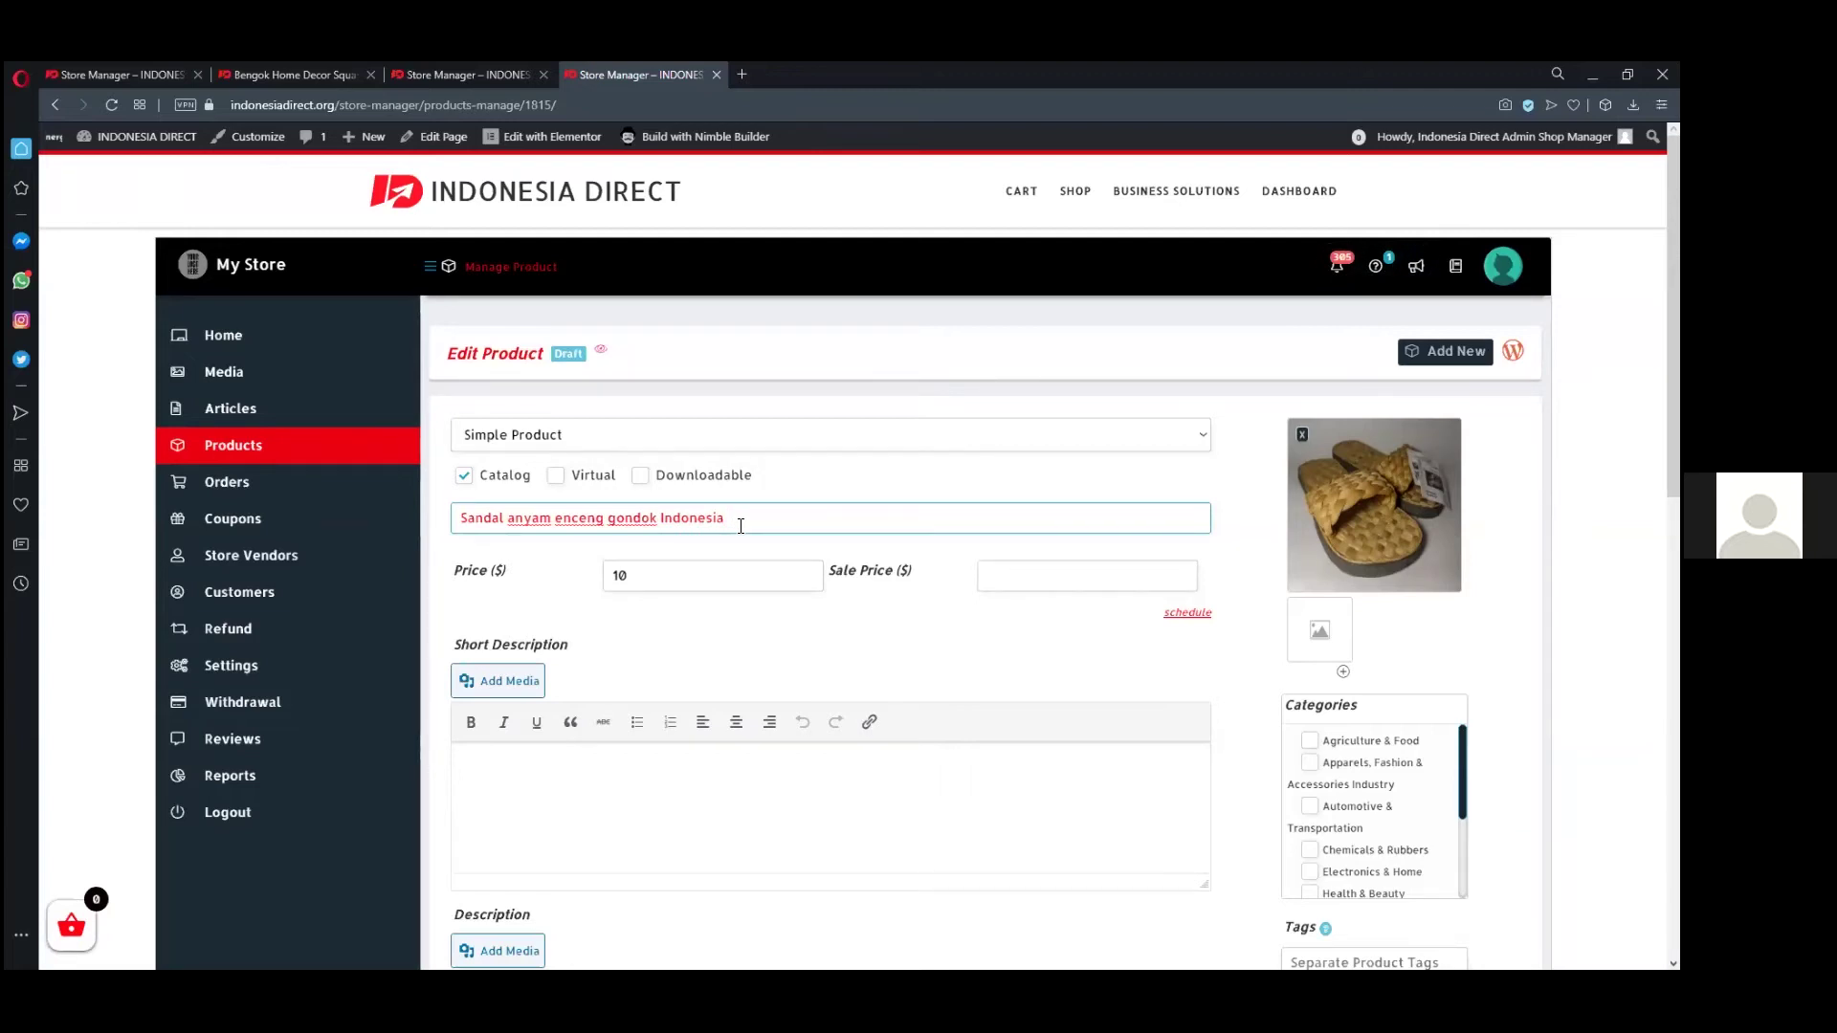
{"action": "type", "text": "/"}
{"action": "type", "text": "Sandal Weaved Water"}
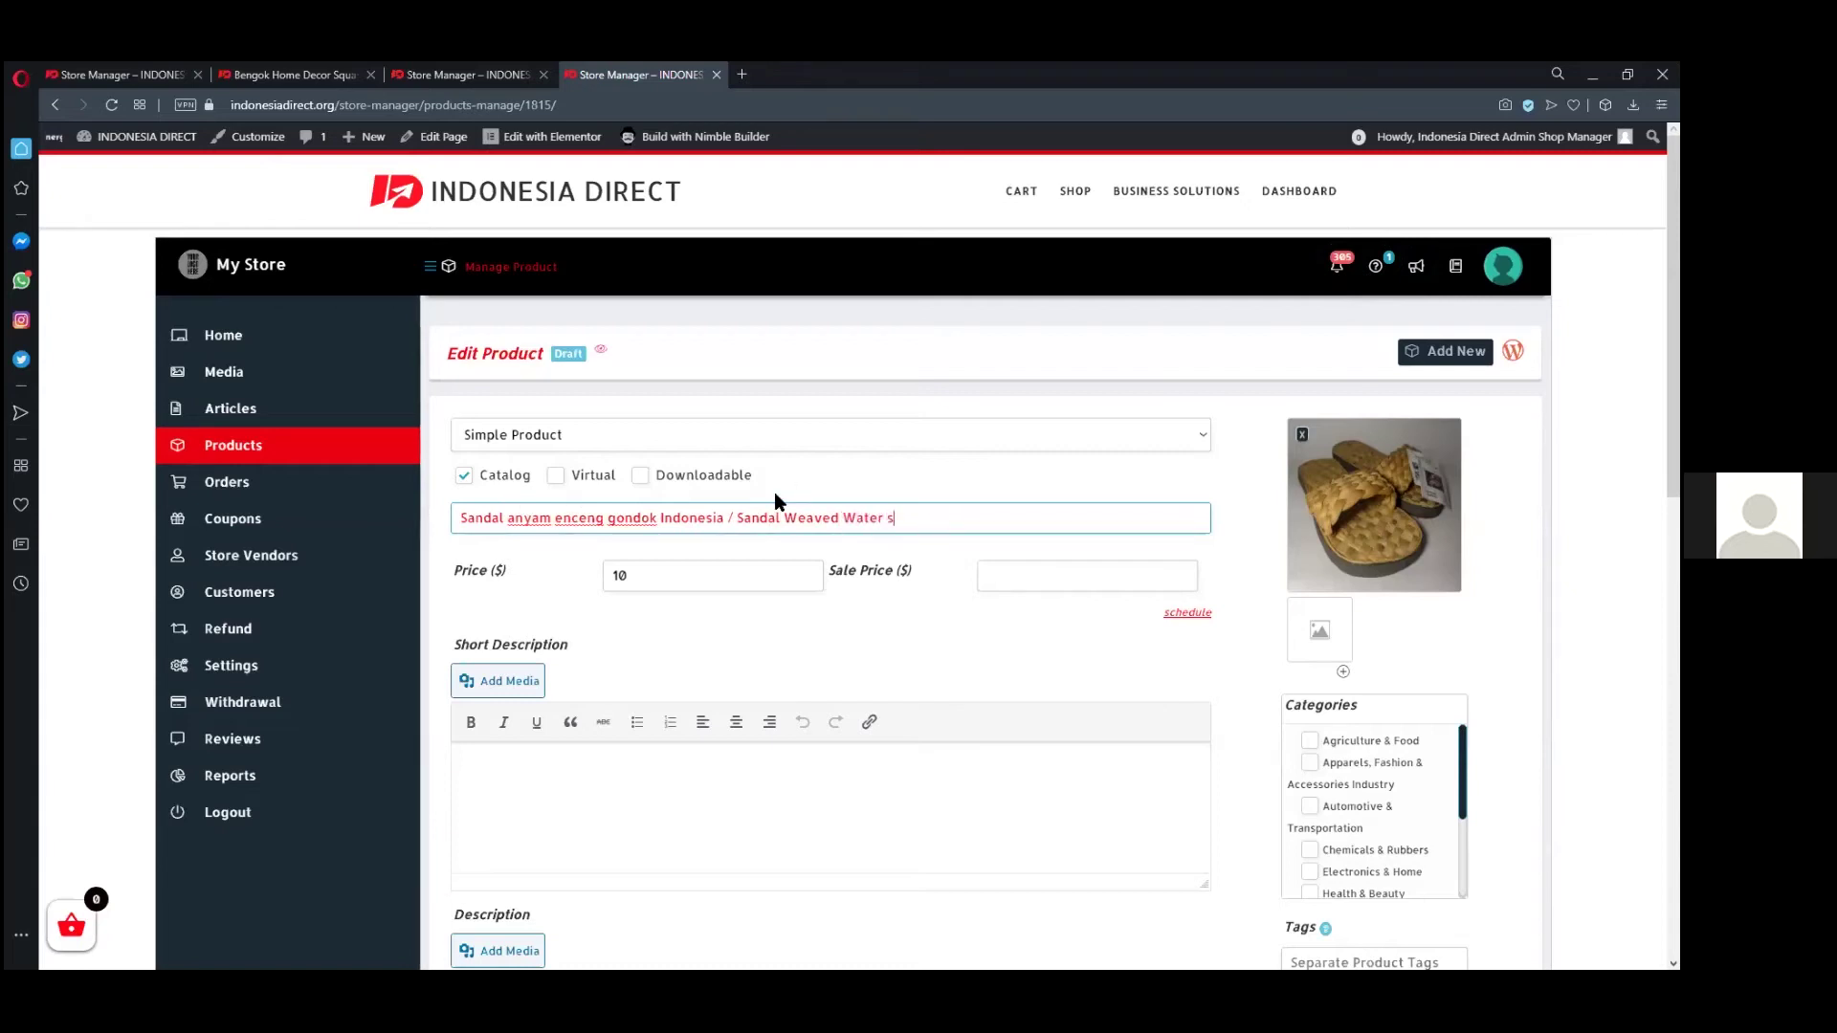
{"action": "type", "text": " hych"}
{"action": "key", "text": "BackSpace"}
{"action": "type", "text": "nitn"}
{"action": "key", "text": "BackSpace"}
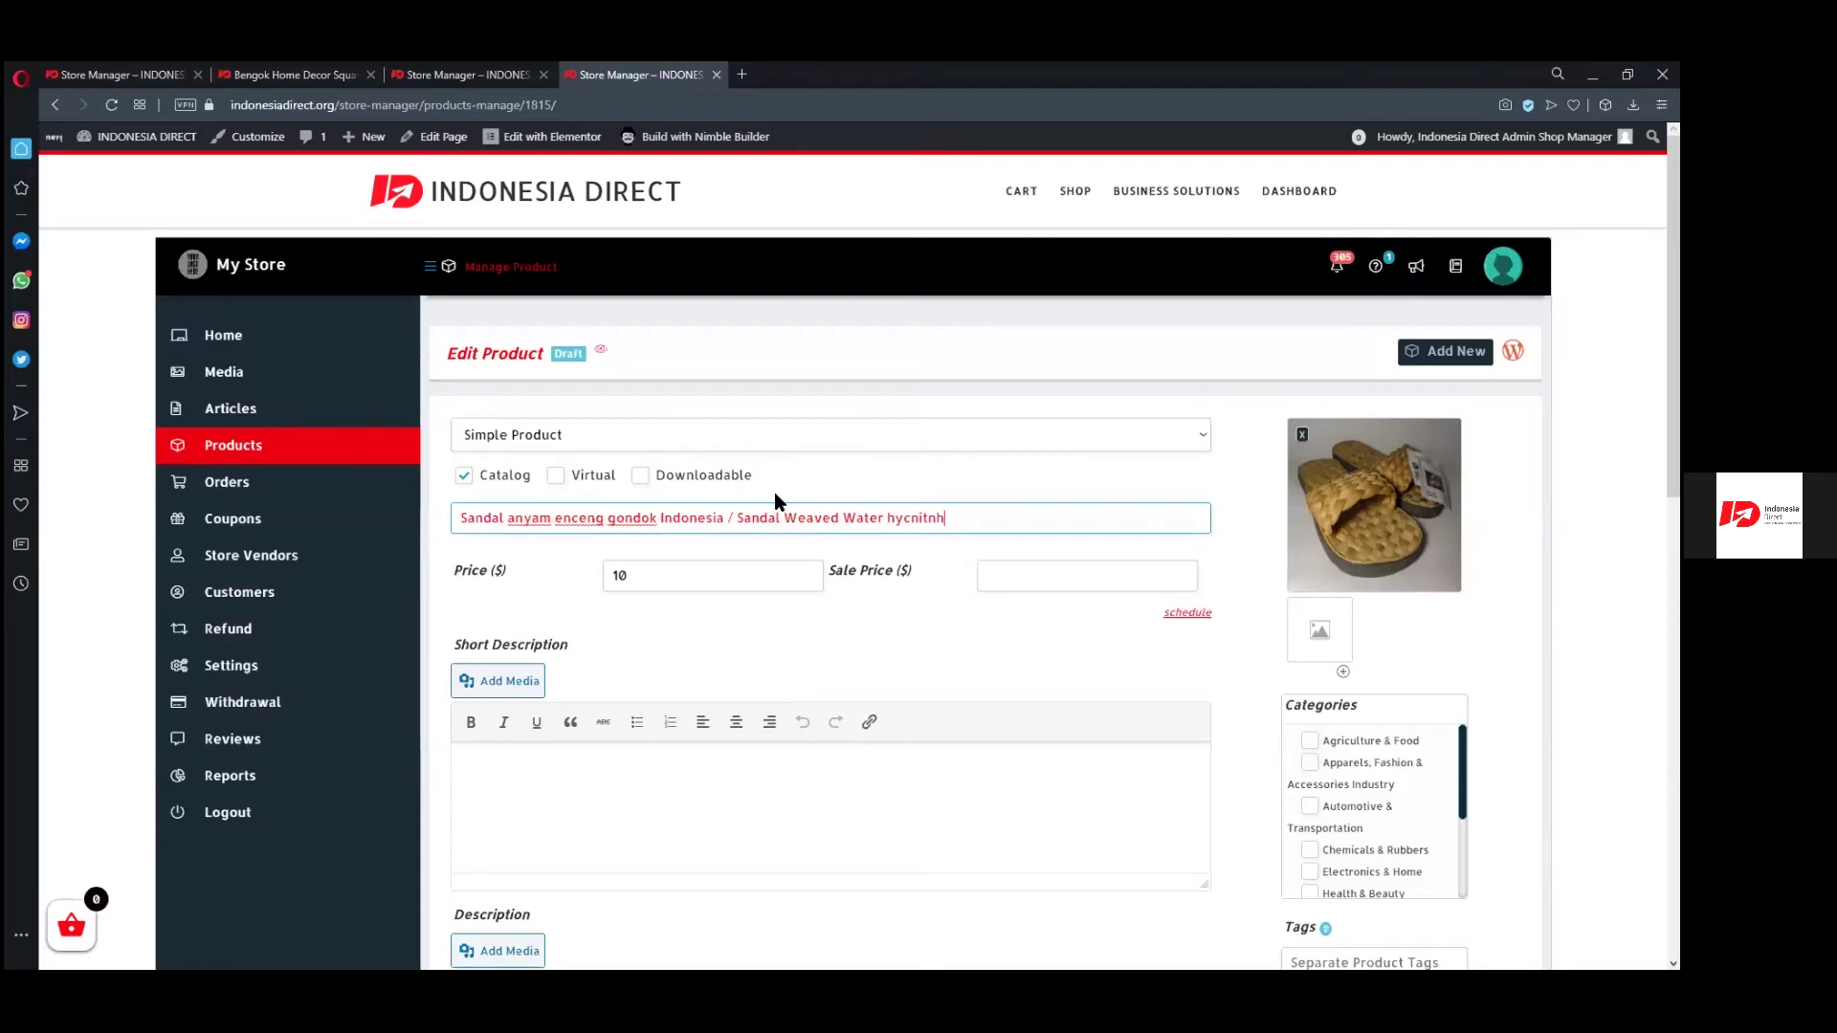
{"action": "key", "text": "BackSpace"}
{"action": "key", "text": "BackSpace"}
{"action": "key", "text": "BackSpace"}
{"action": "type", "text": "an"}
{"action": "key", "text": "BackSpace"}
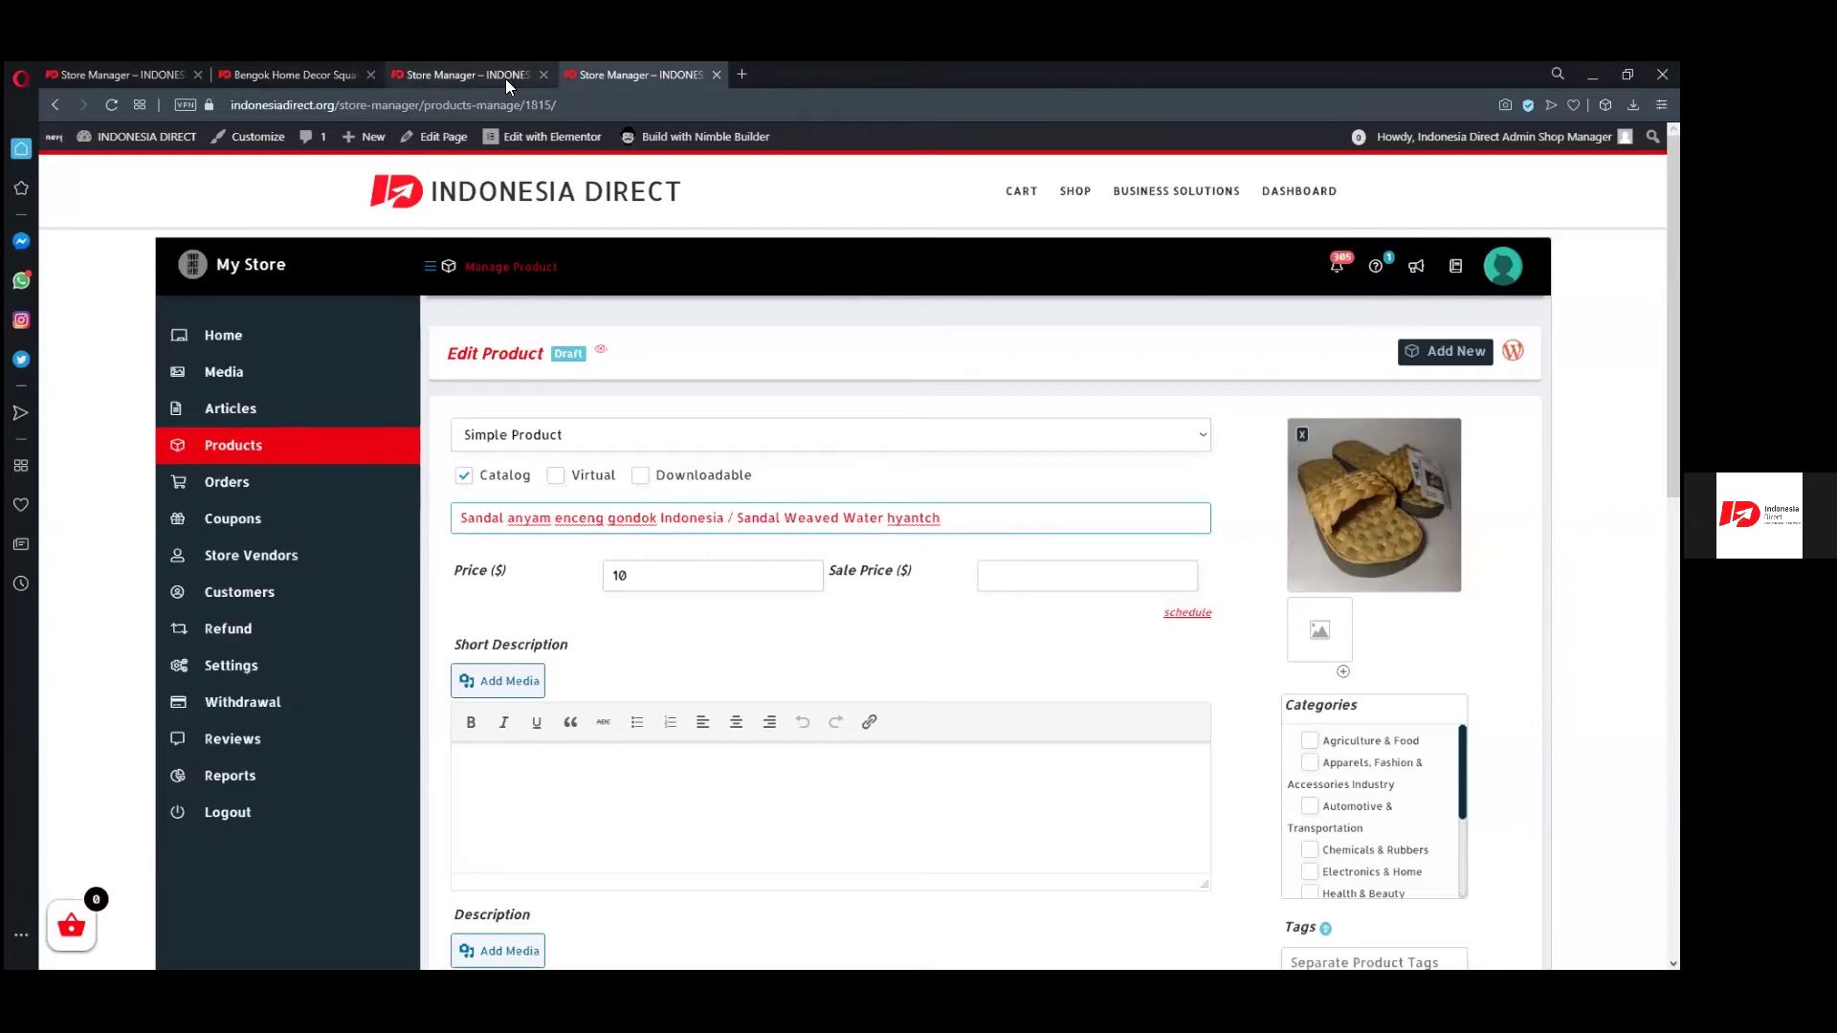
- Search the web for "water hyacinth" in a new browser tab to check the spelling of the plant's name
{"action": "key", "text": "ctrl+t"}
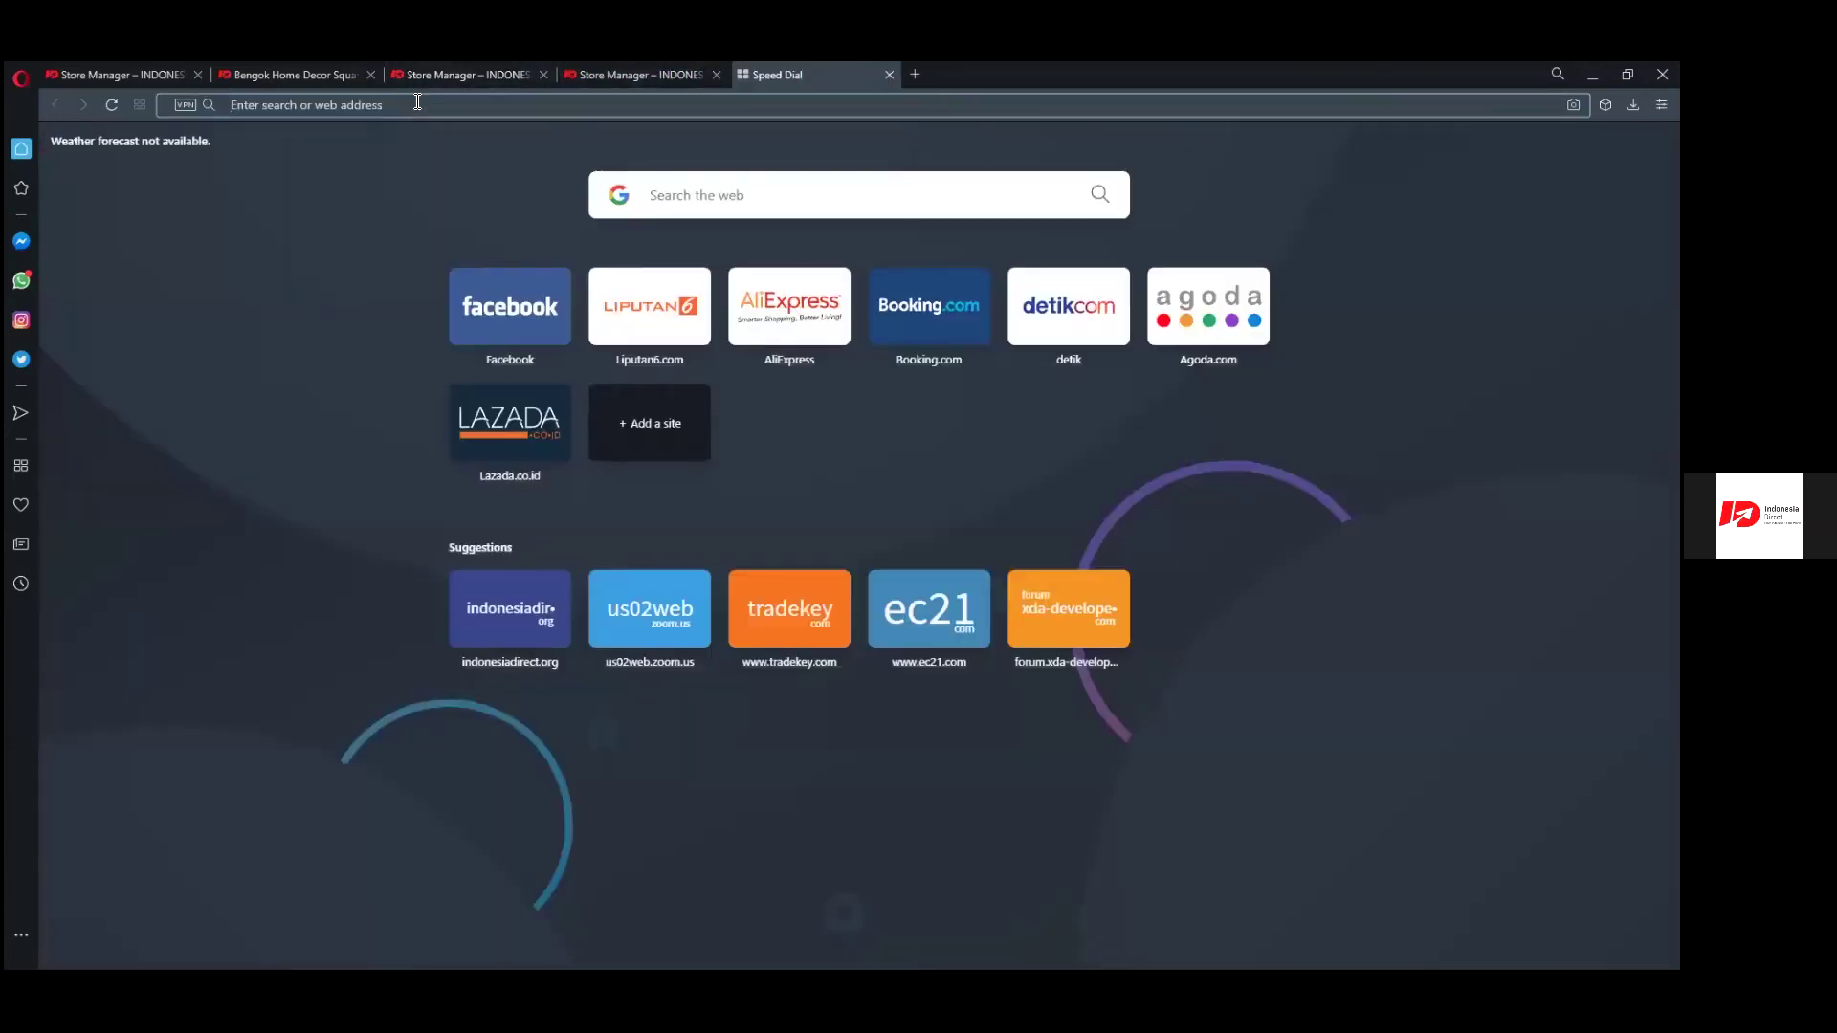
{"action": "type", "text": "w"}
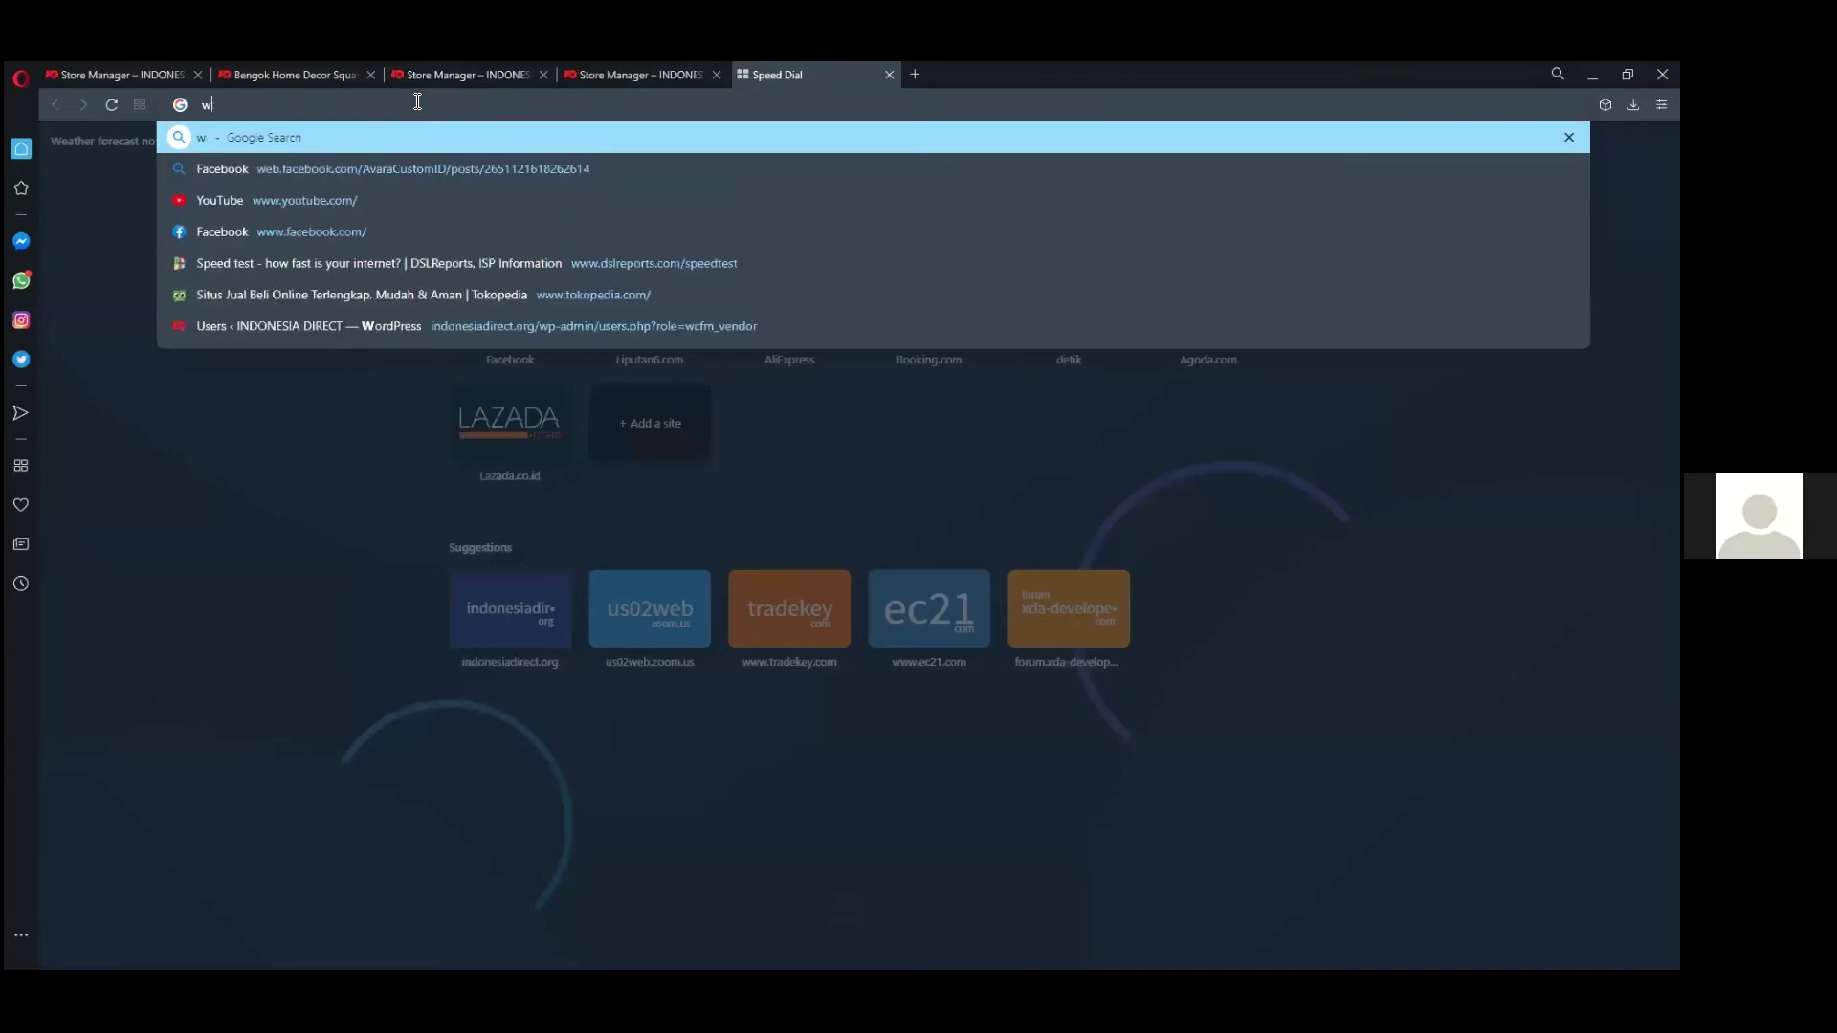
{"action": "type", "text": "ater hy"}
{"action": "key", "text": "Down"}
{"action": "key", "text": "Return"}
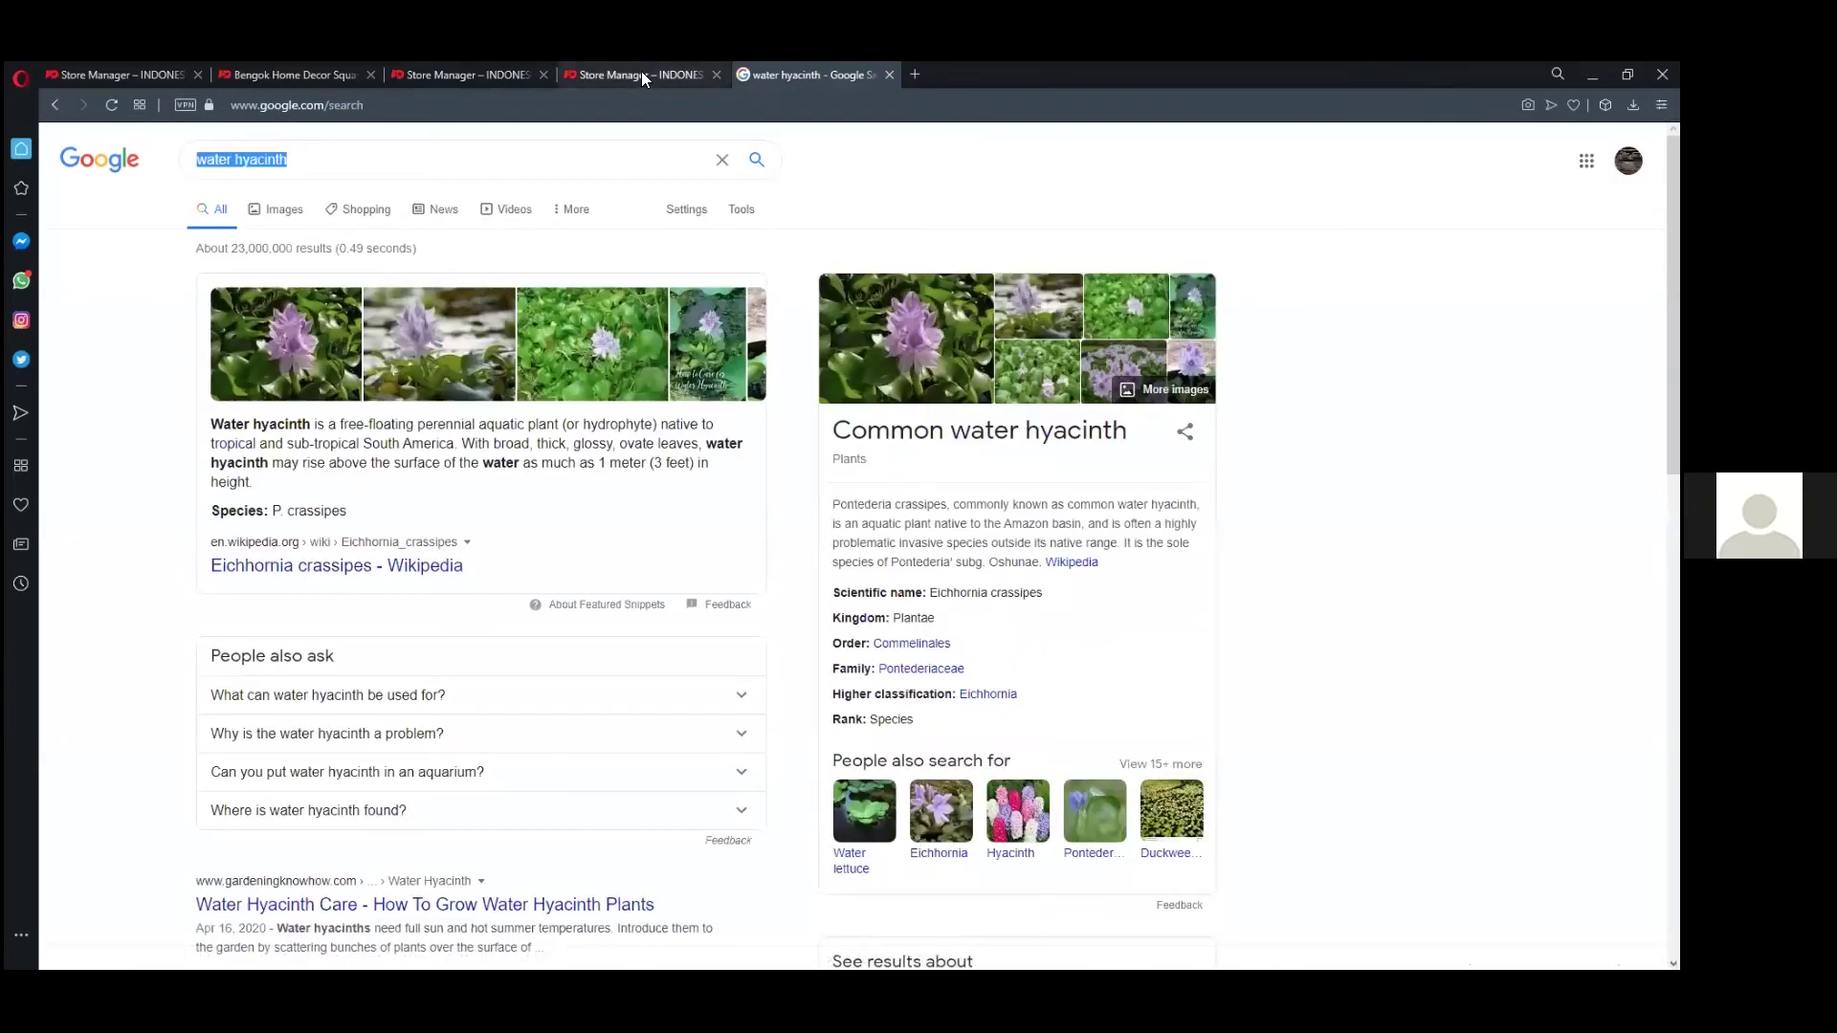
- Return to the product form and correct the plant name at the end of the product title to "water hyacinth"
{"action": "left_click", "coordinate": [641, 74]}
{"action": "left_click", "coordinate": [947, 518]}
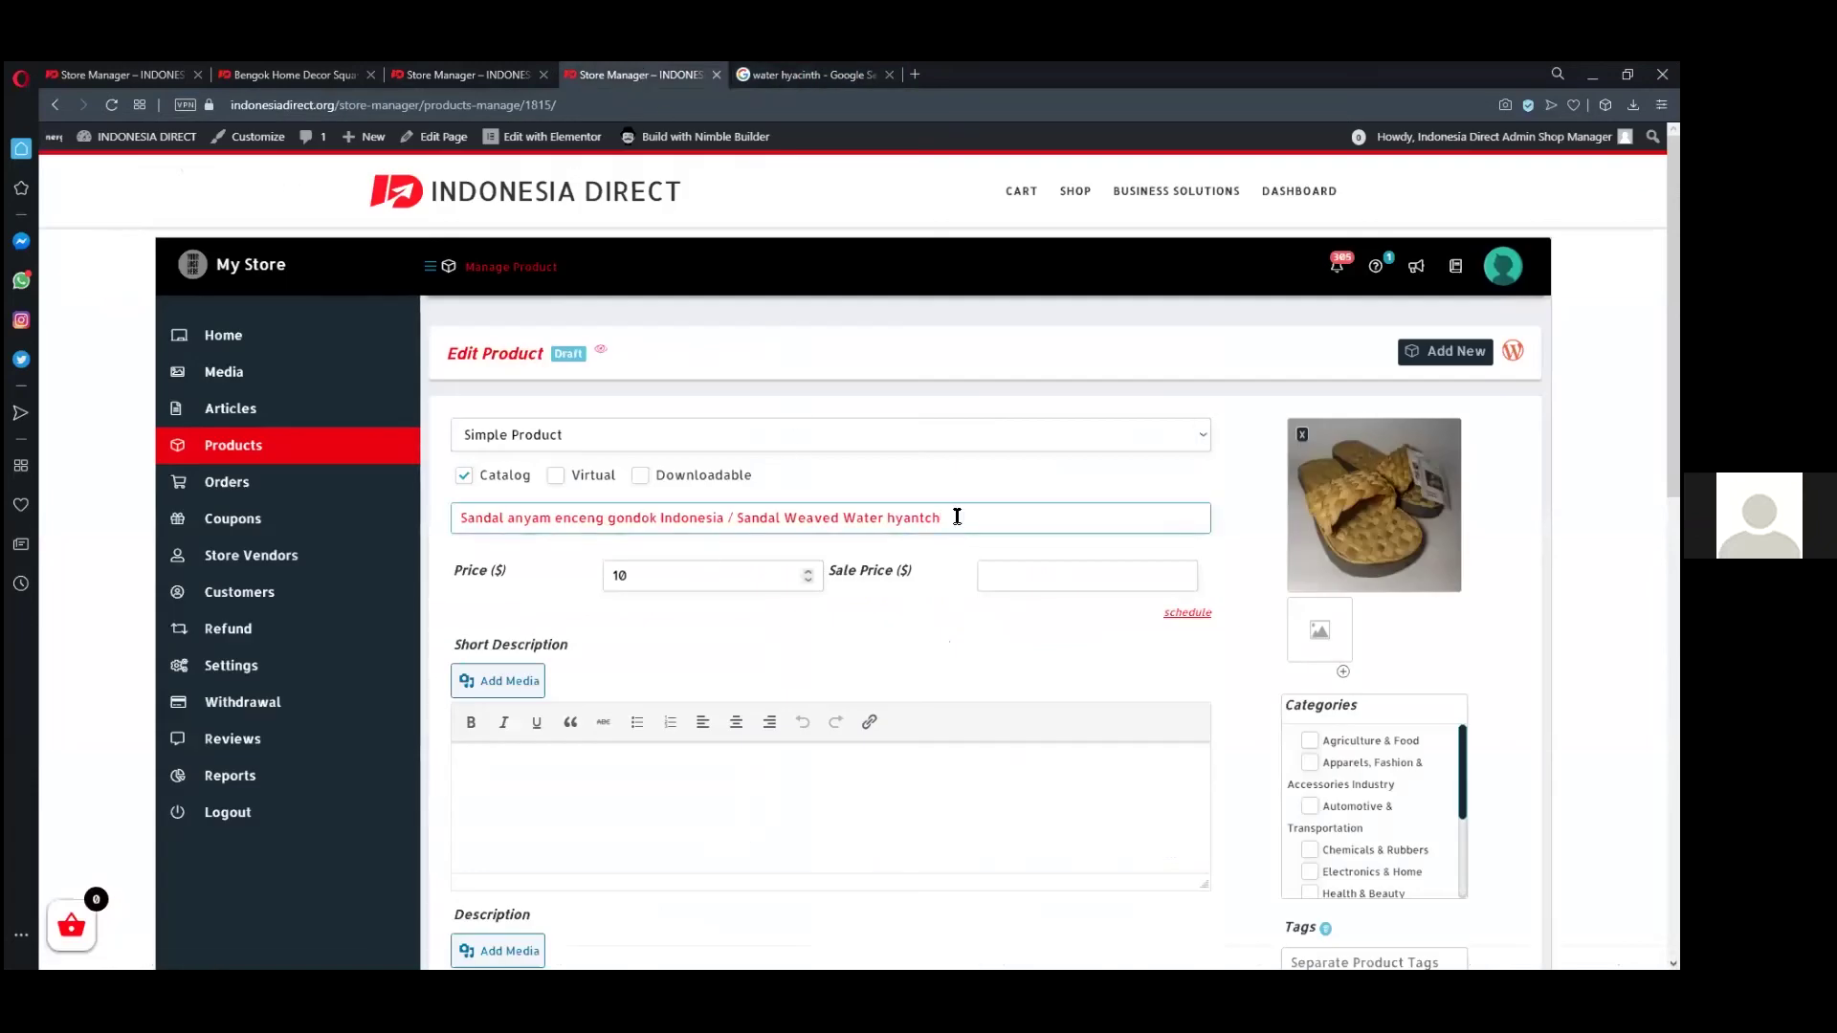
{"action": "left_click_drag", "start_coordinate": [941, 517], "coordinate": [841, 520]}
{"action": "type", "text": "water hyacinth"}
{"action": "left_click_drag", "start_coordinate": [461, 517], "coordinate": [955, 519]}
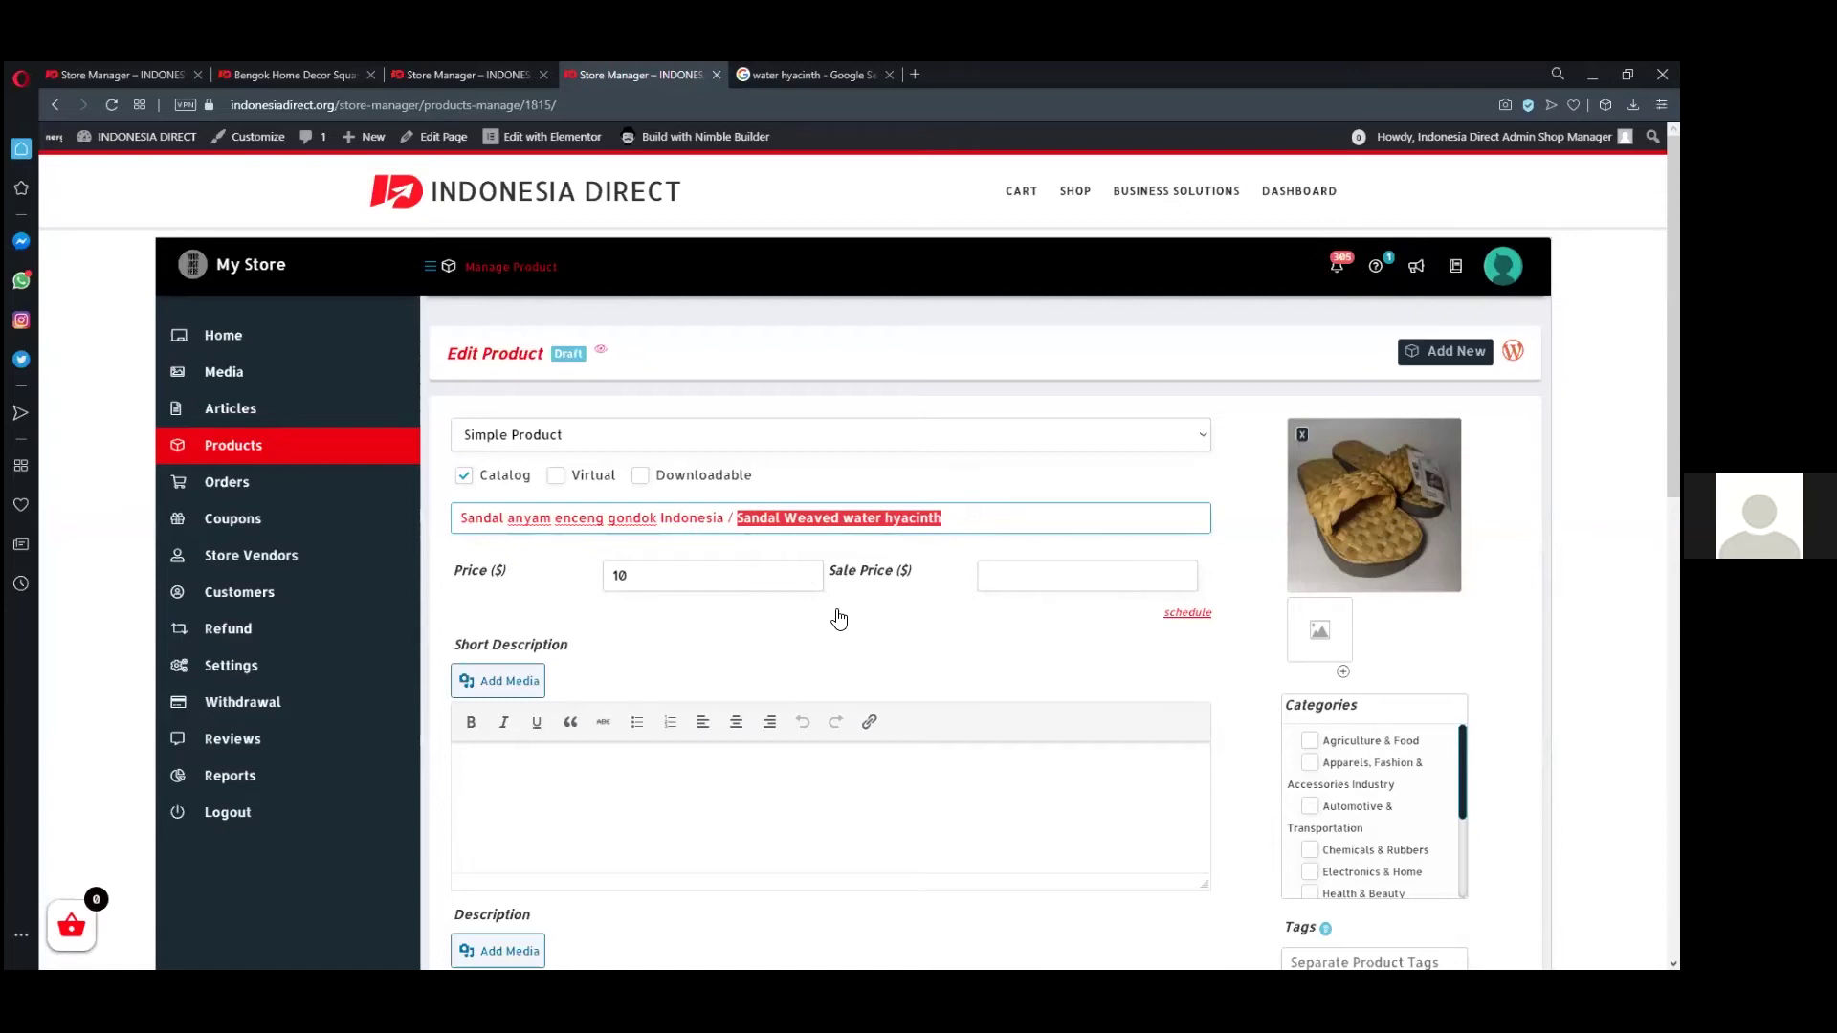
- Assign the product to the categories Apparels, Fashion & Accessories Industry and Home & Decor
{"action": "left_click", "coordinate": [708, 582]}
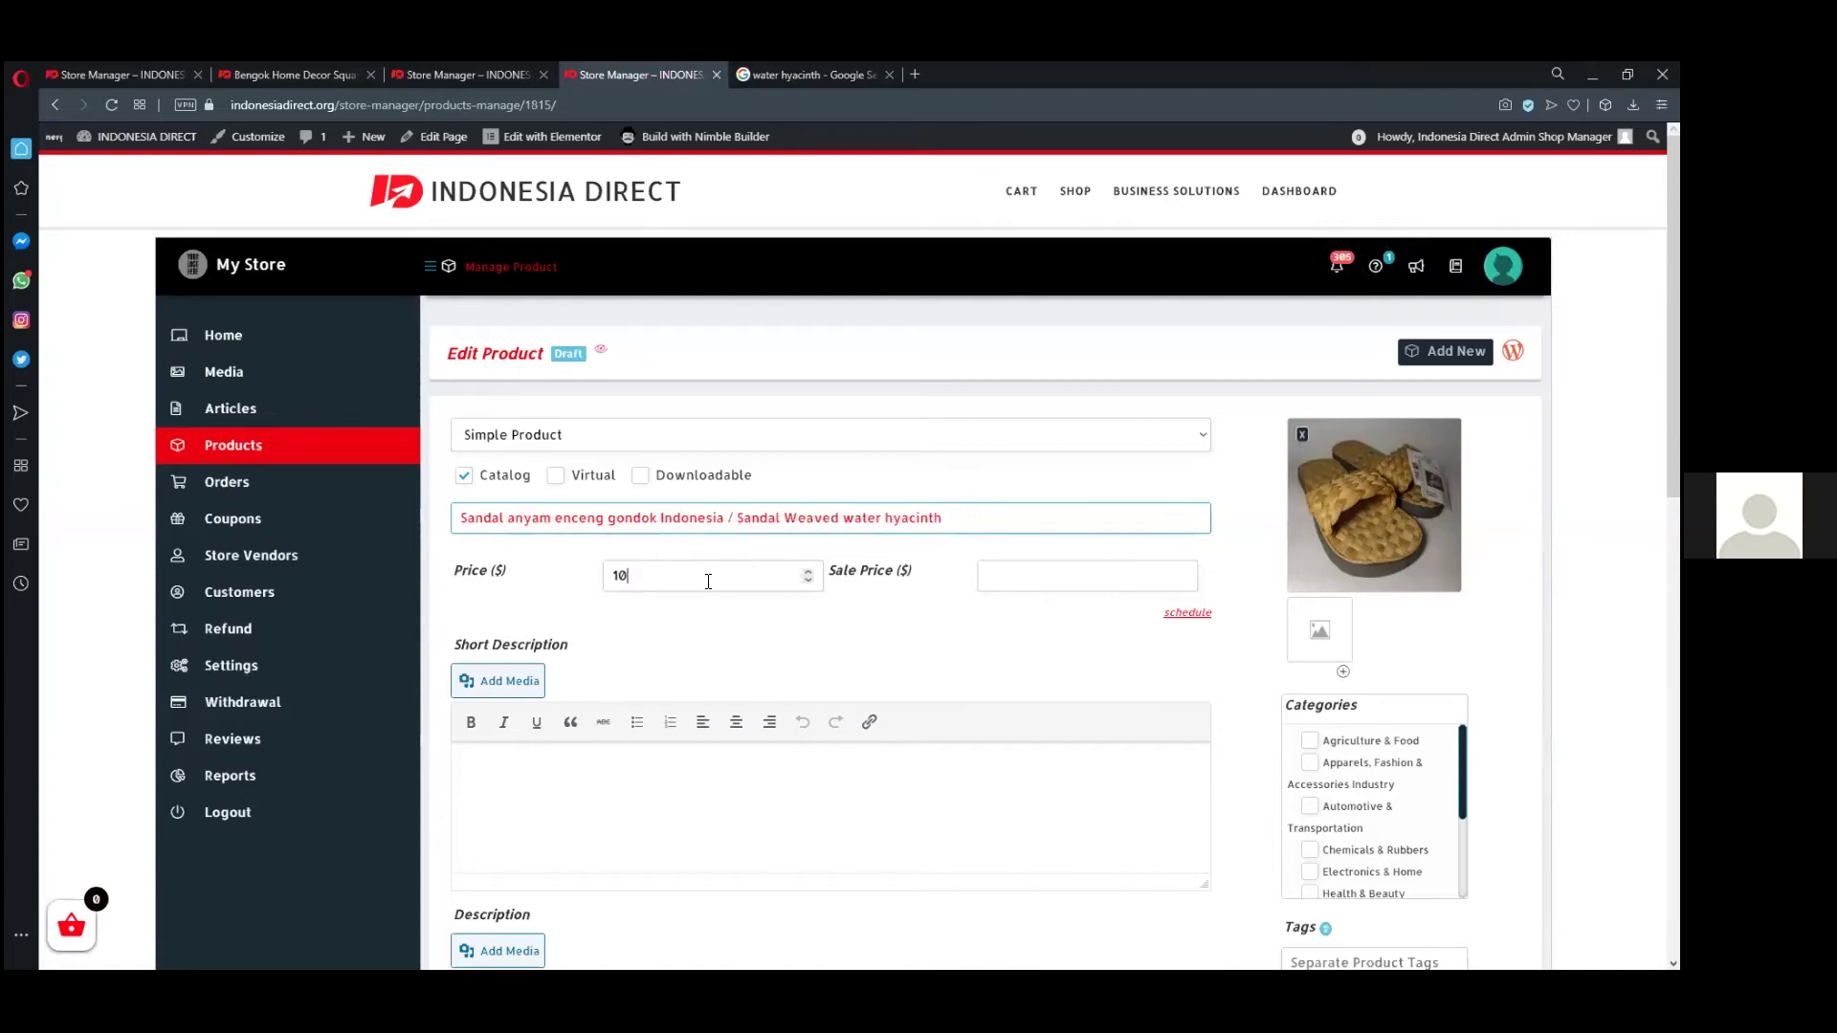
{"action": "scroll", "coordinate": [1186, 593], "scroll_direction": "down", "scroll_amount": 1}
{"action": "scroll", "coordinate": [1186, 587], "scroll_direction": "down", "scroll_amount": 1}
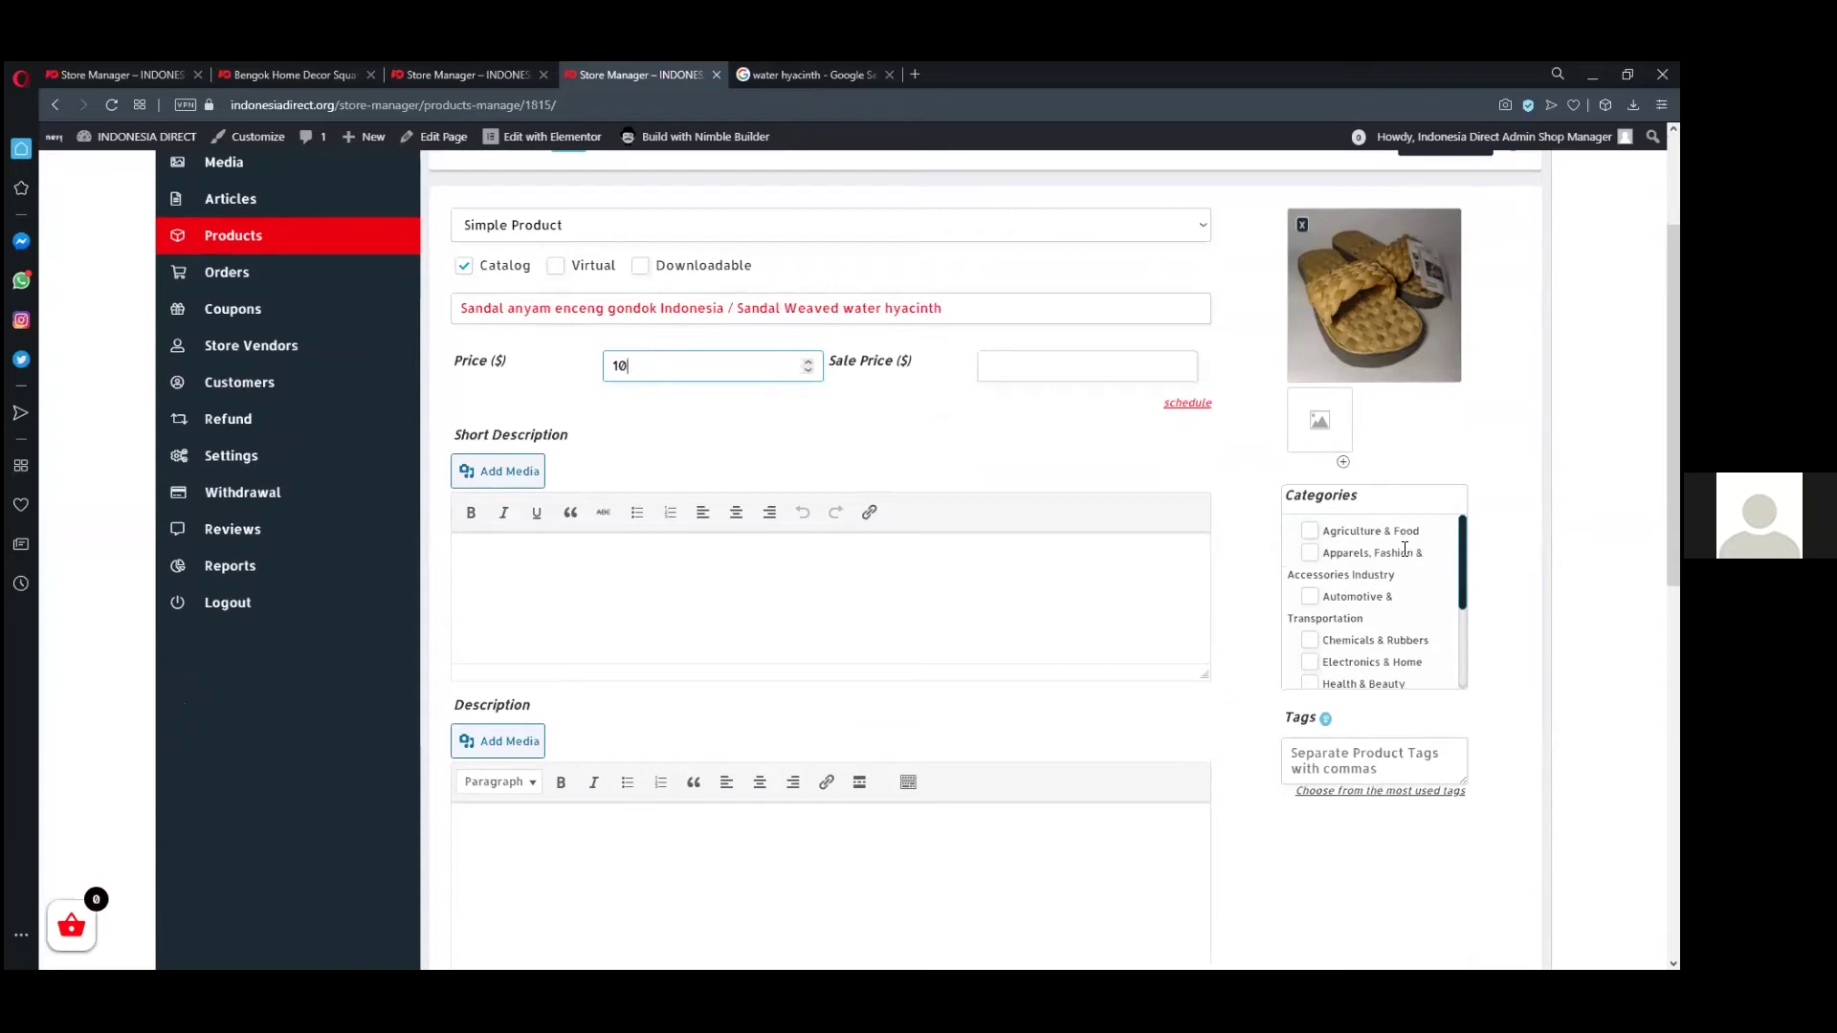
{"action": "left_click", "coordinate": [1310, 555]}
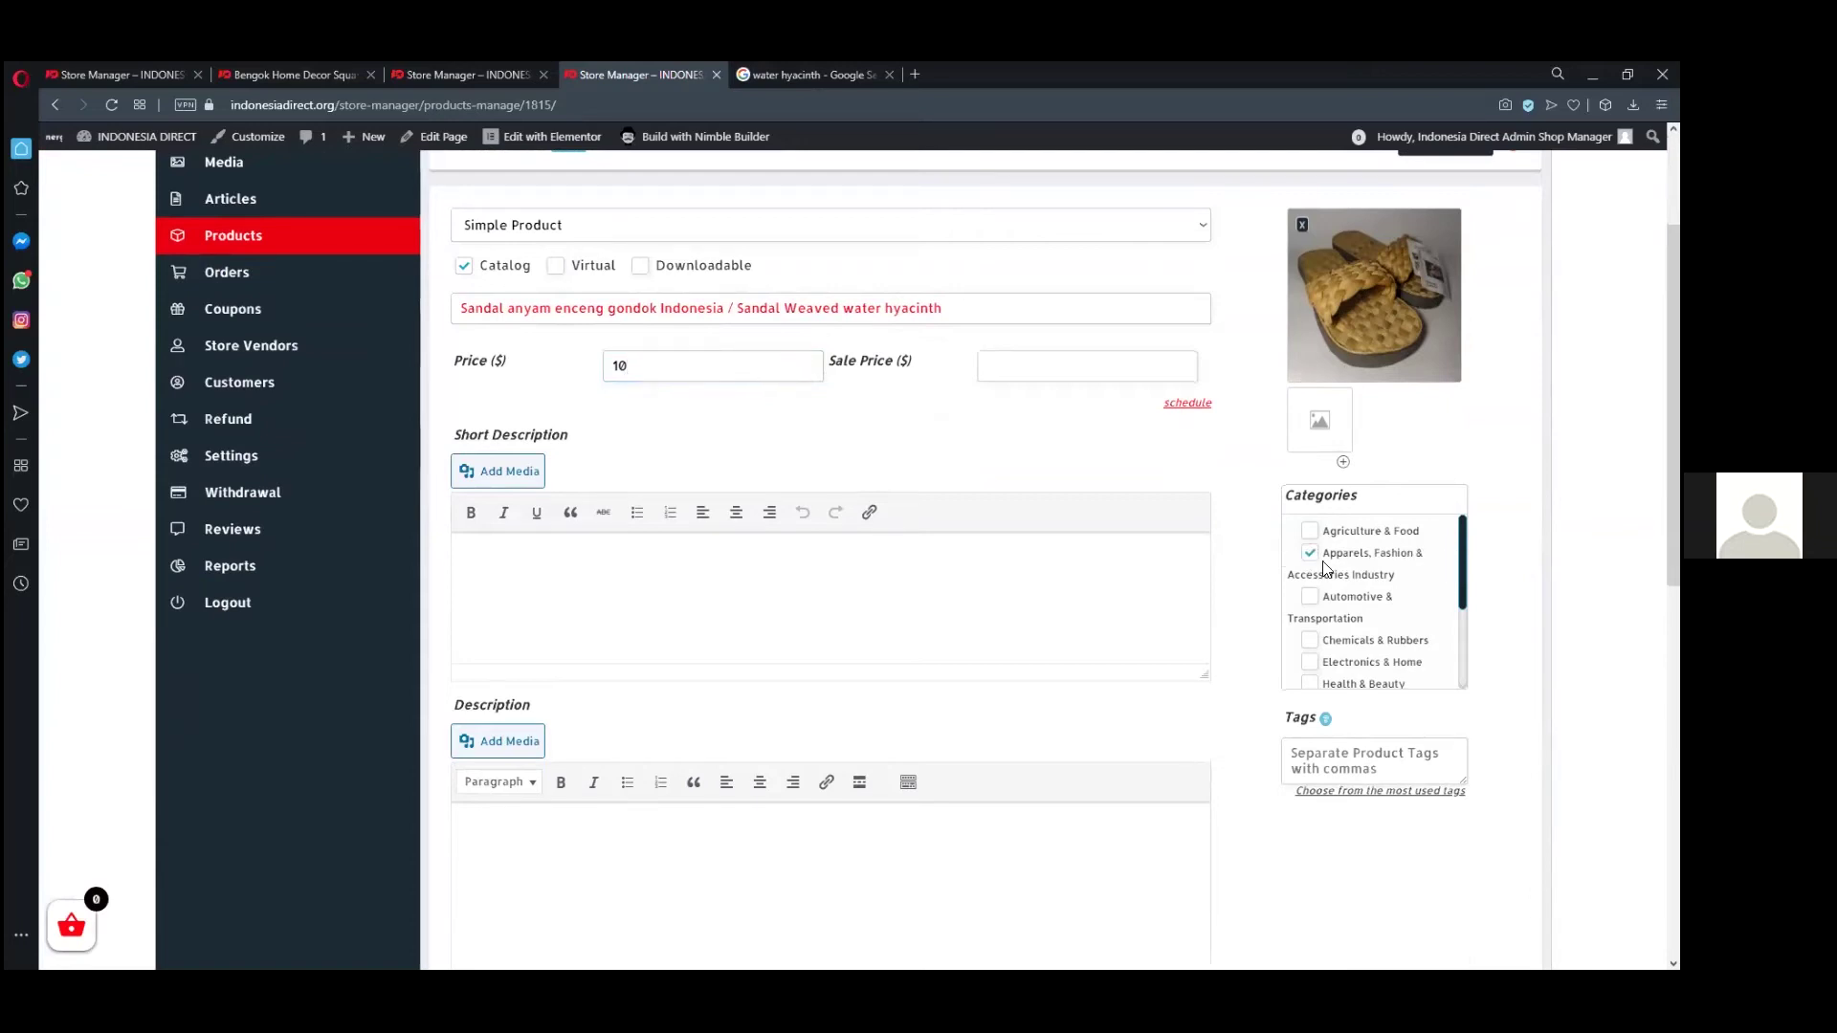
{"action": "scroll", "coordinate": [1327, 574], "scroll_direction": "down", "scroll_amount": 3}
{"action": "scroll", "coordinate": [1318, 589], "scroll_direction": "up", "scroll_amount": 3}
{"action": "scroll", "coordinate": [1344, 641], "scroll_direction": "down", "scroll_amount": 2}
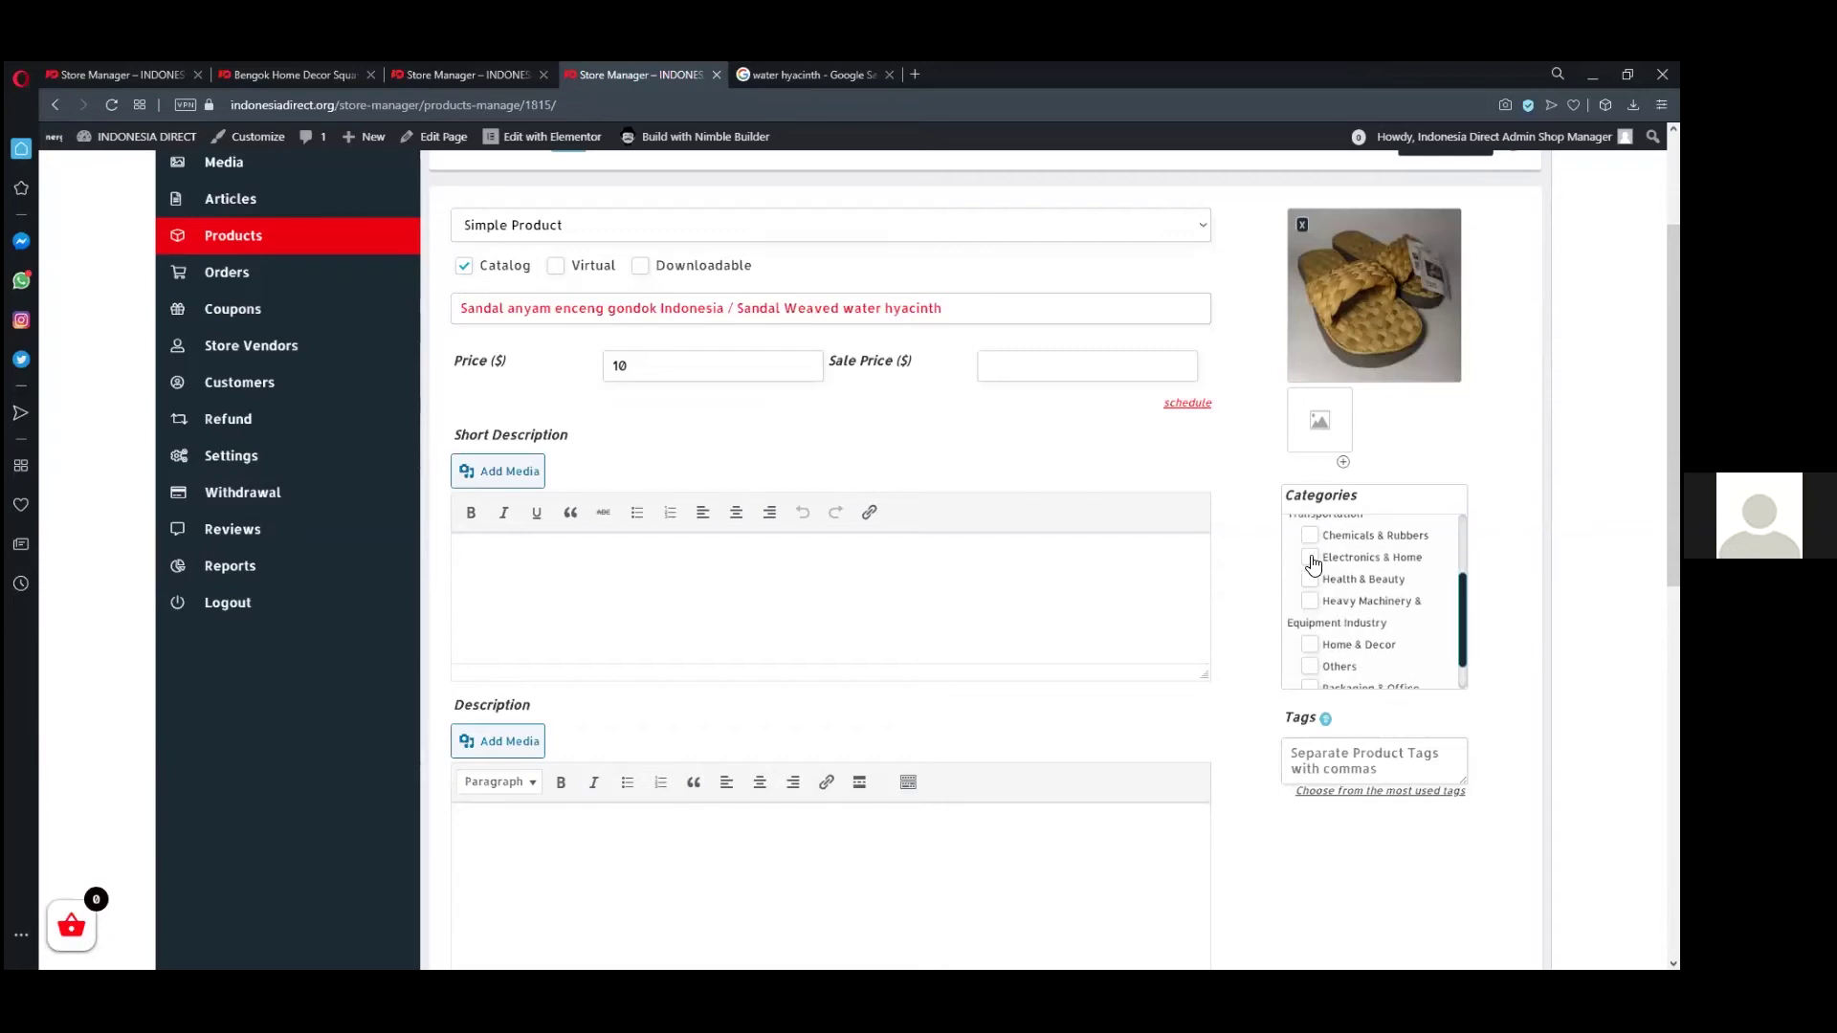
{"action": "scroll", "coordinate": [1316, 579], "scroll_direction": "down", "scroll_amount": 1}
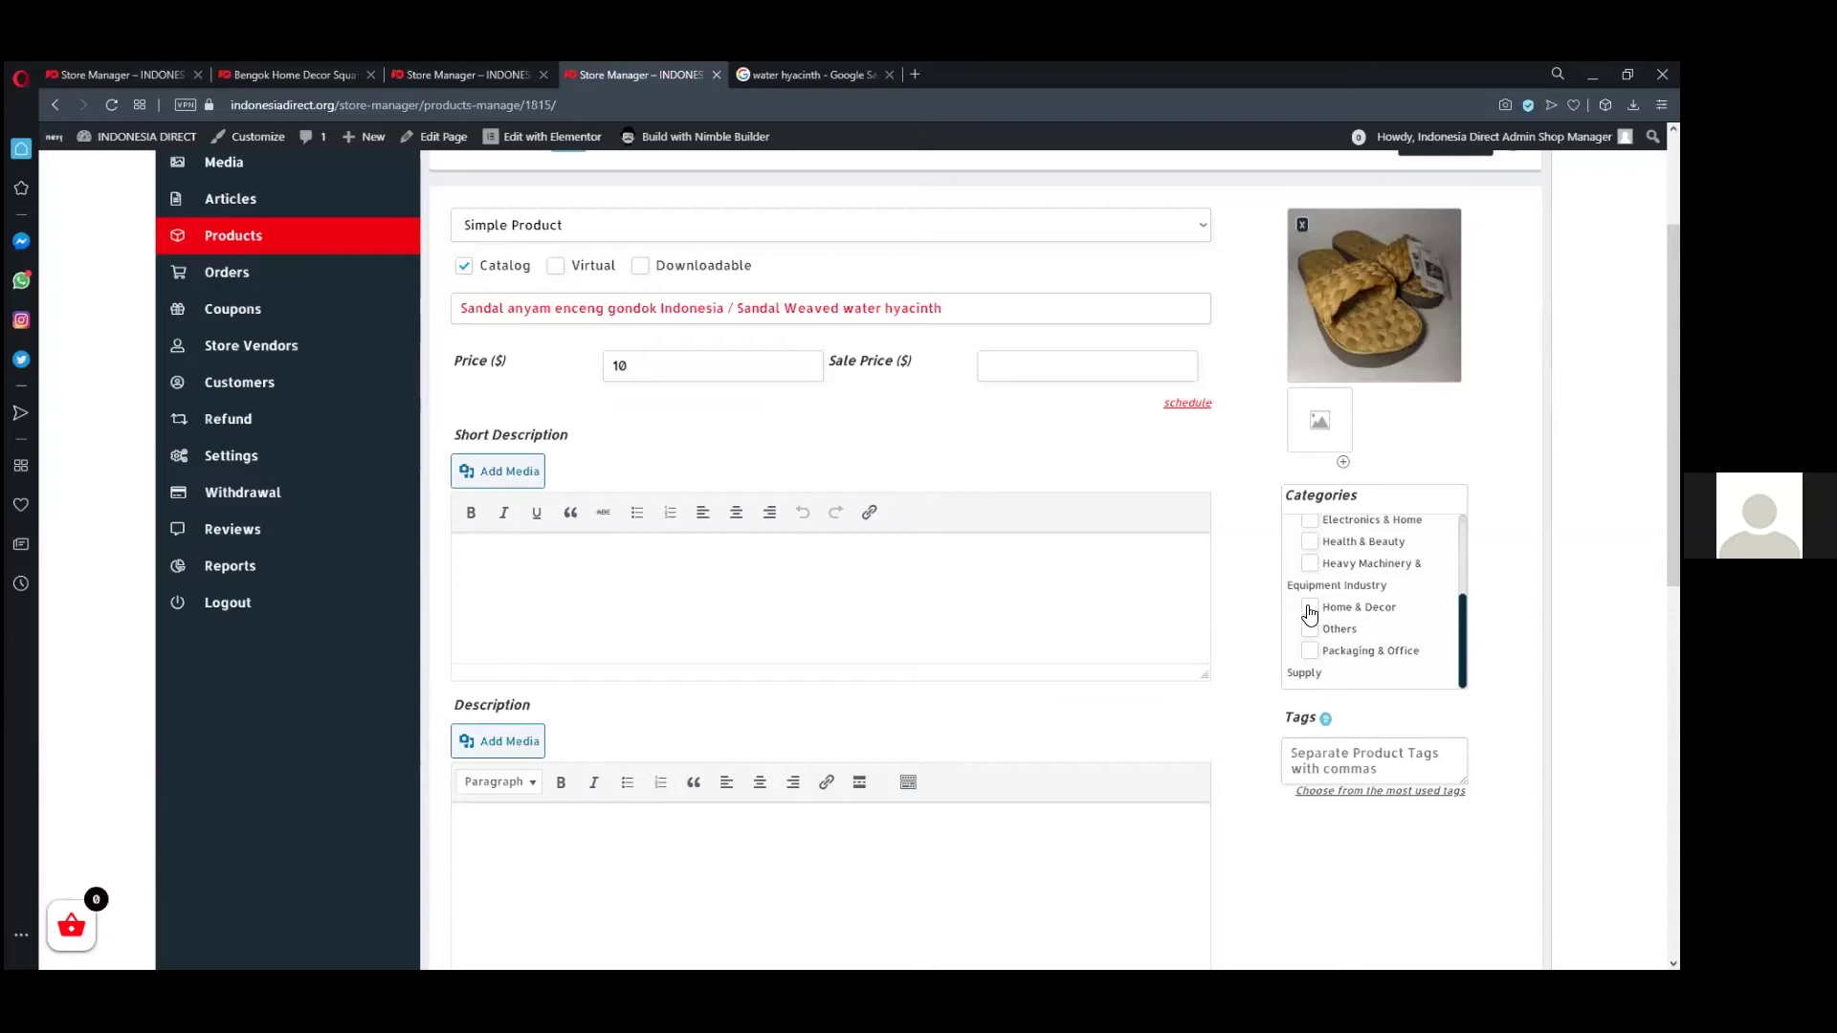
{"action": "left_click", "coordinate": [1309, 609]}
{"action": "scroll", "coordinate": [1260, 703], "scroll_direction": "down", "scroll_amount": 3}
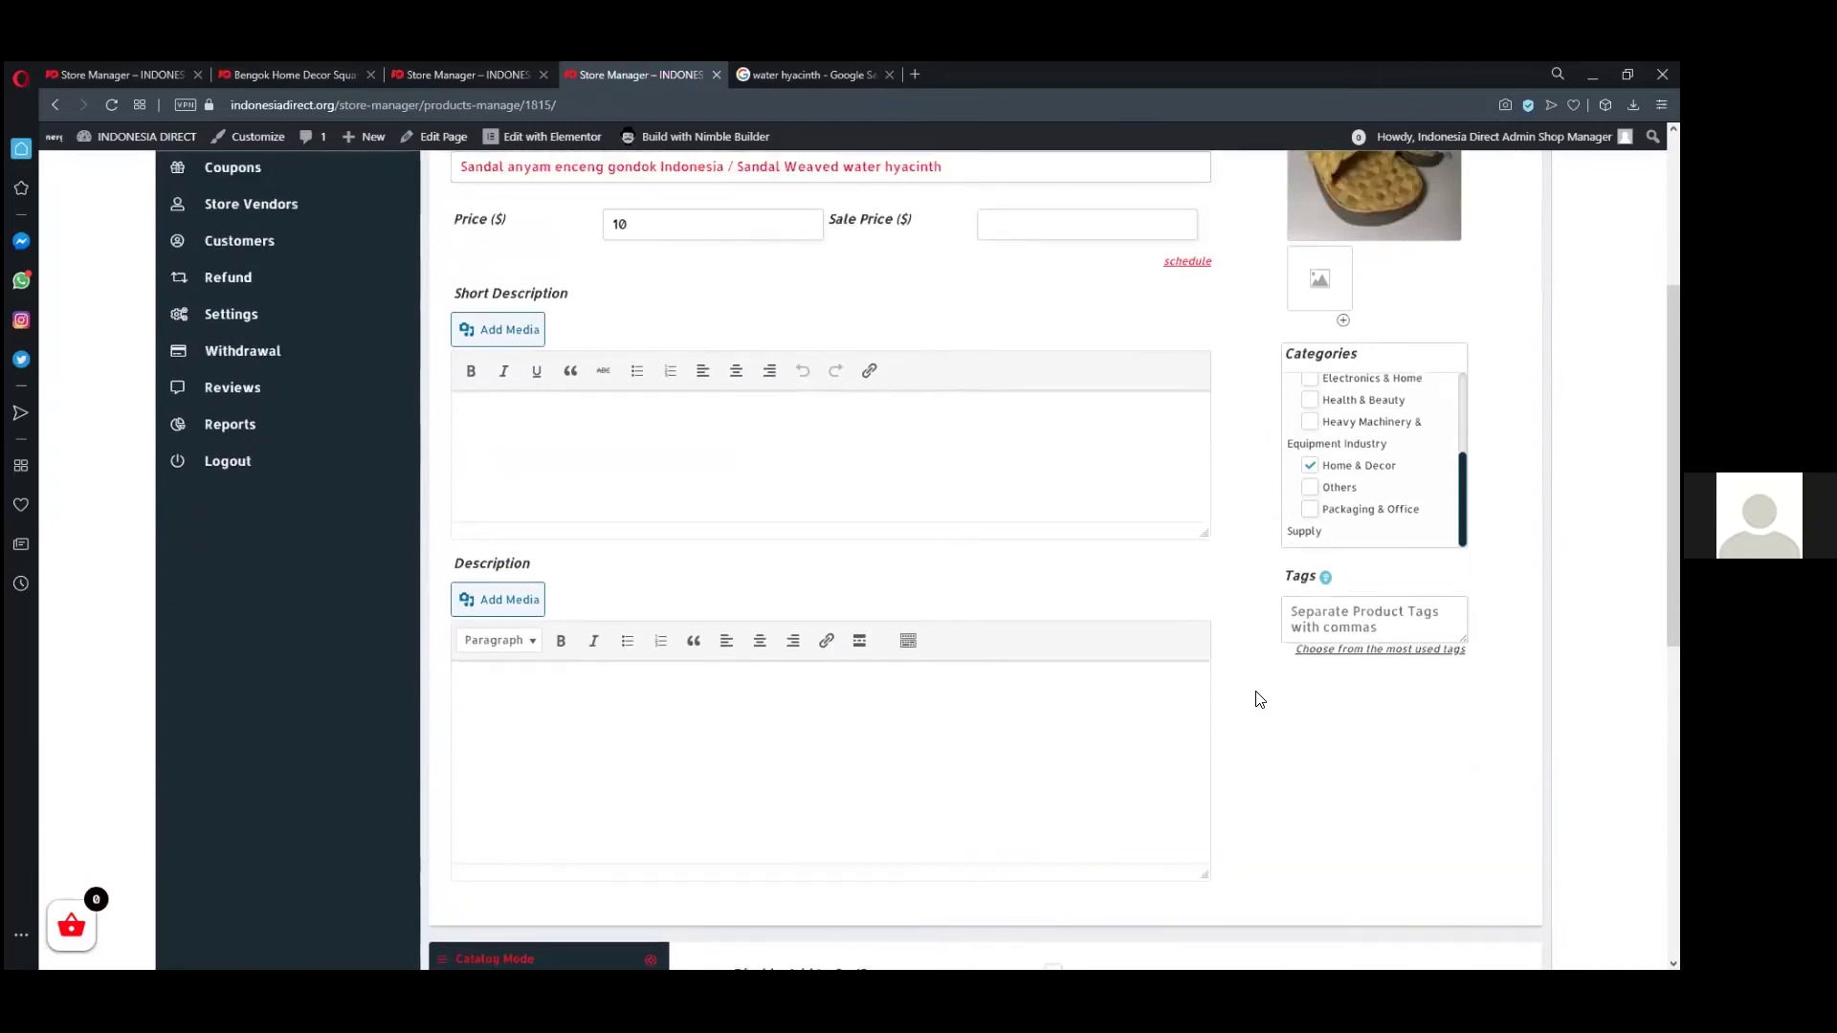
- Examine the short description field and the English part of the product title
{"action": "scroll", "coordinate": [1260, 699], "scroll_direction": "up", "scroll_amount": 1}
{"action": "scroll", "coordinate": [1249, 672], "scroll_direction": "down", "scroll_amount": 1}
{"action": "scroll", "coordinate": [1244, 669], "scroll_direction": "up", "scroll_amount": 1}
{"action": "left_click", "coordinate": [619, 513]}
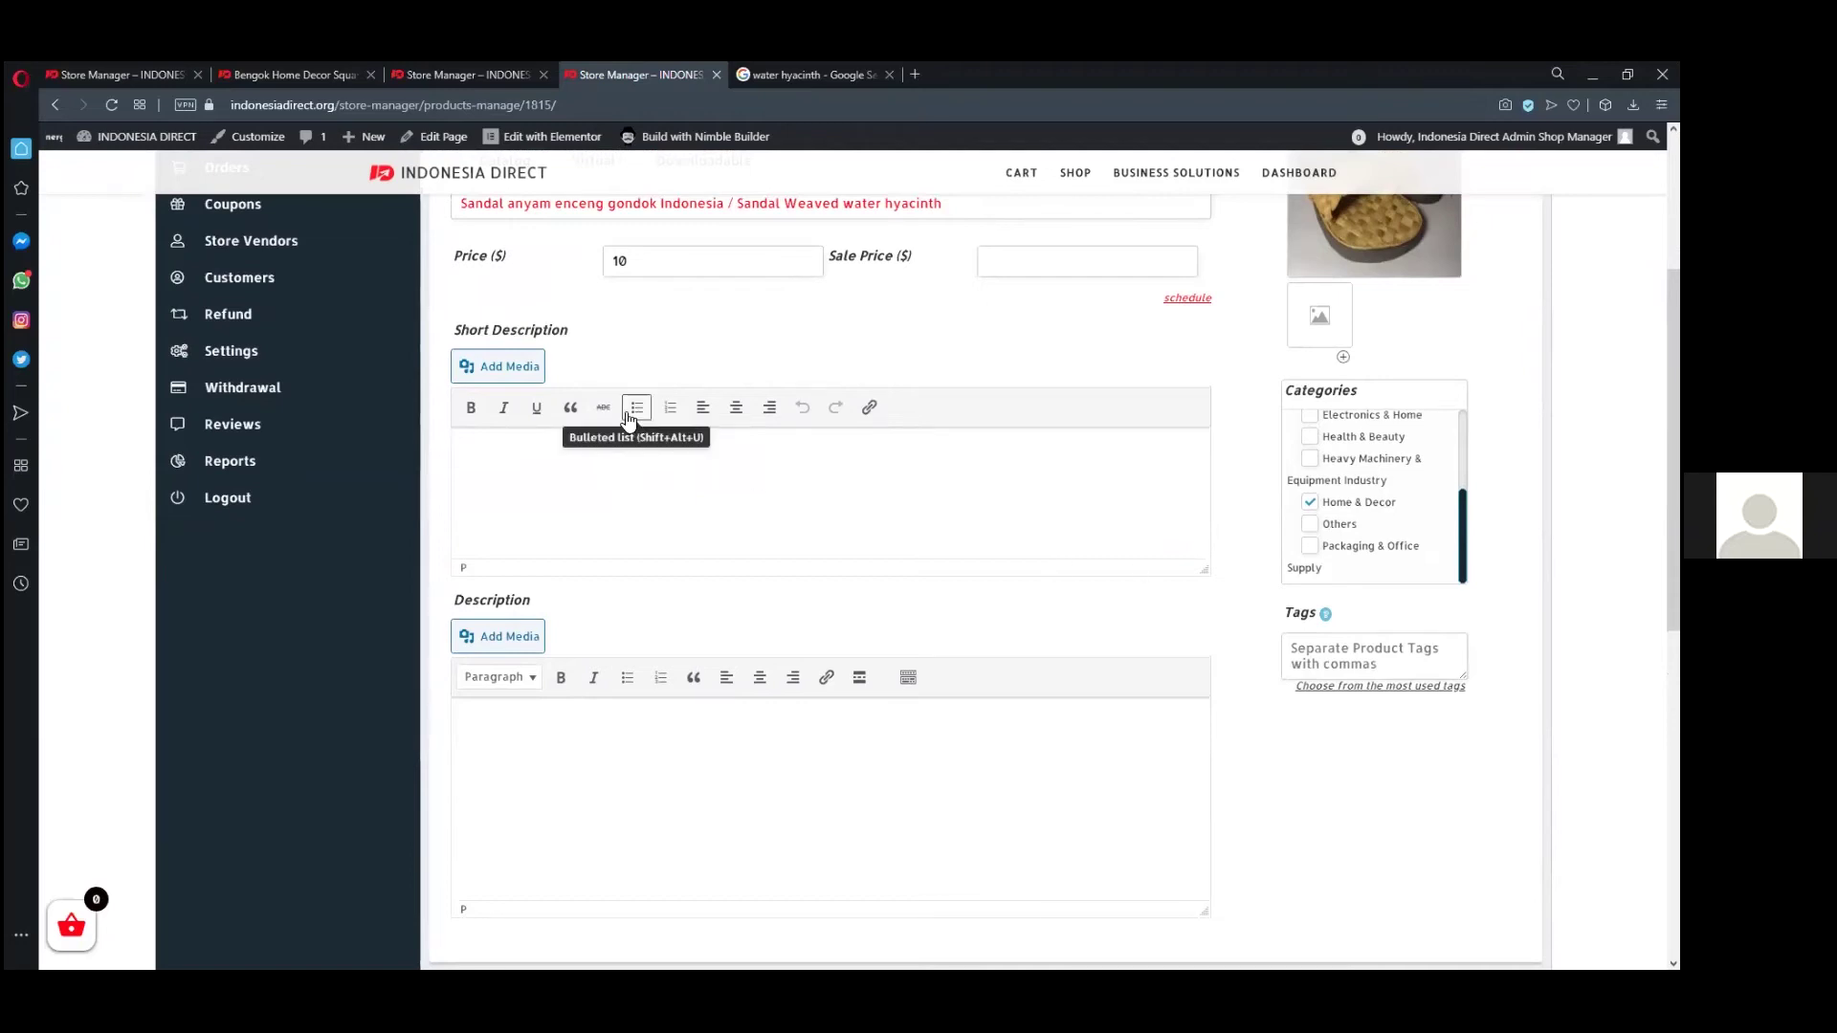
{"action": "scroll", "coordinate": [534, 545], "scroll_direction": "up", "scroll_amount": 1}
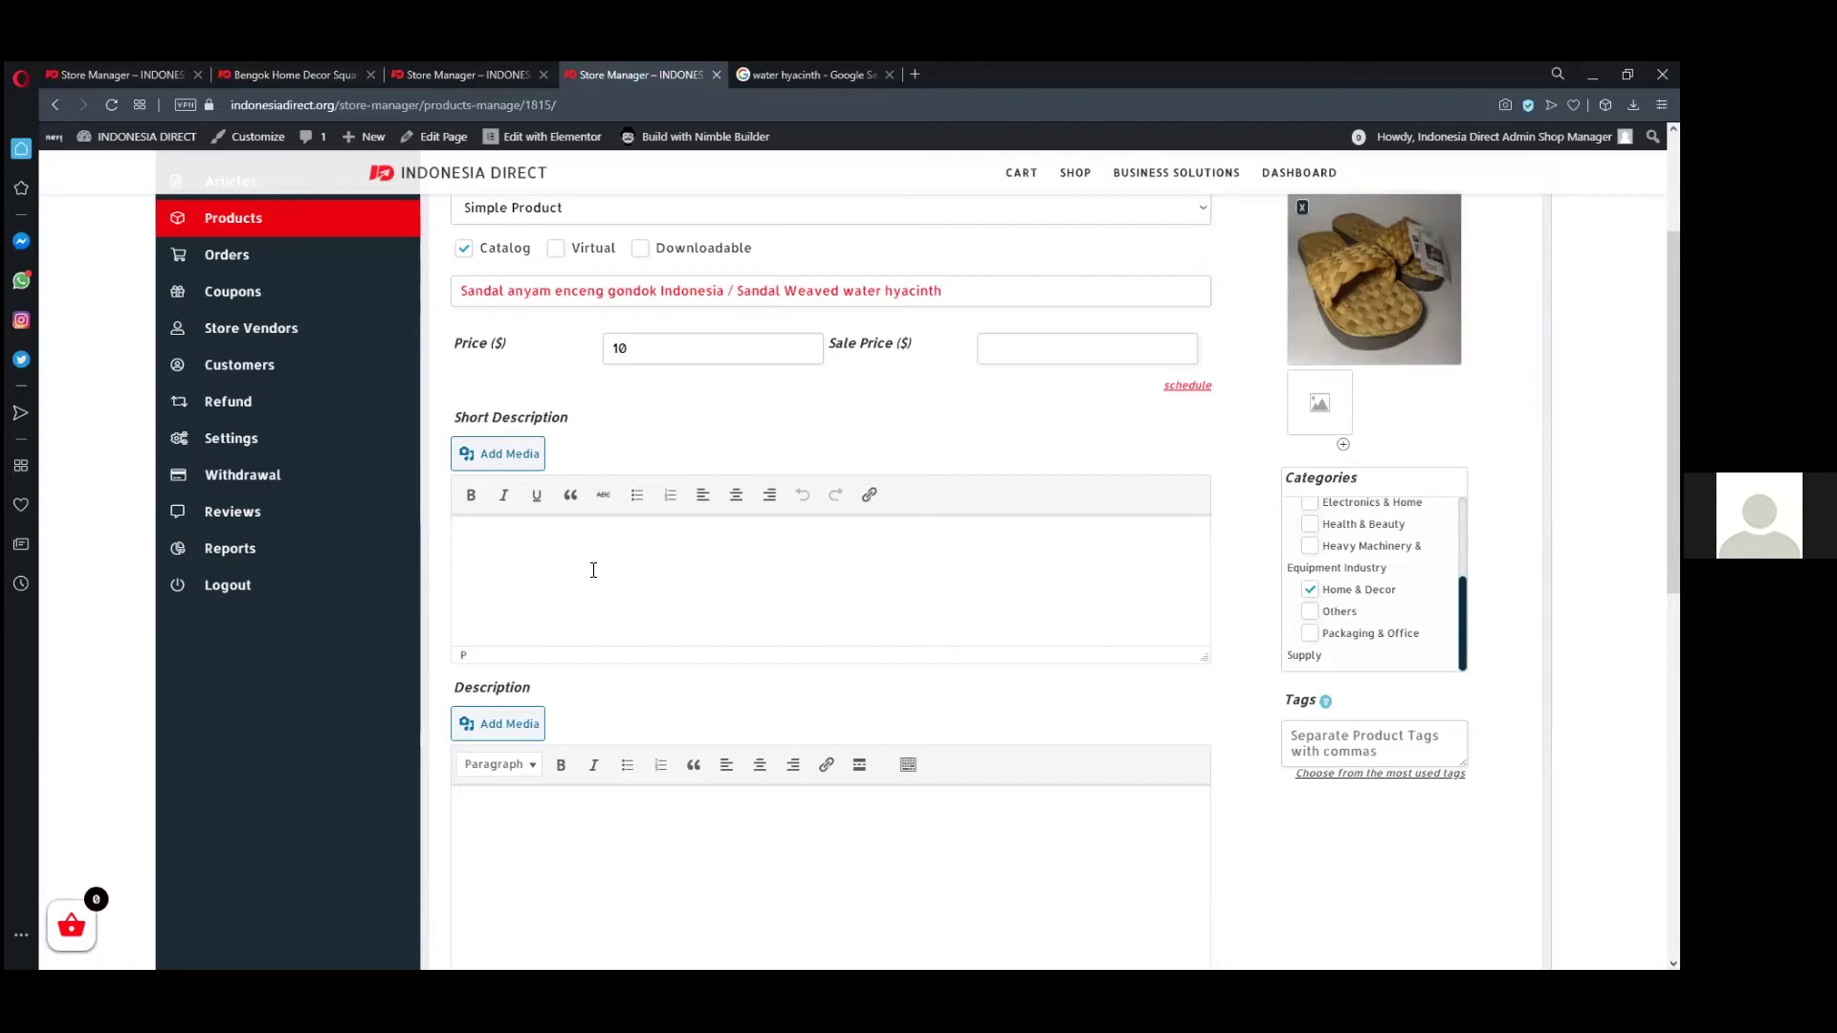
{"action": "left_click", "coordinate": [593, 571]}
{"action": "left_click", "coordinate": [593, 571]}
{"action": "left_click", "coordinate": [507, 559]}
{"action": "left_click_drag", "start_coordinate": [742, 291], "coordinate": [952, 293]}
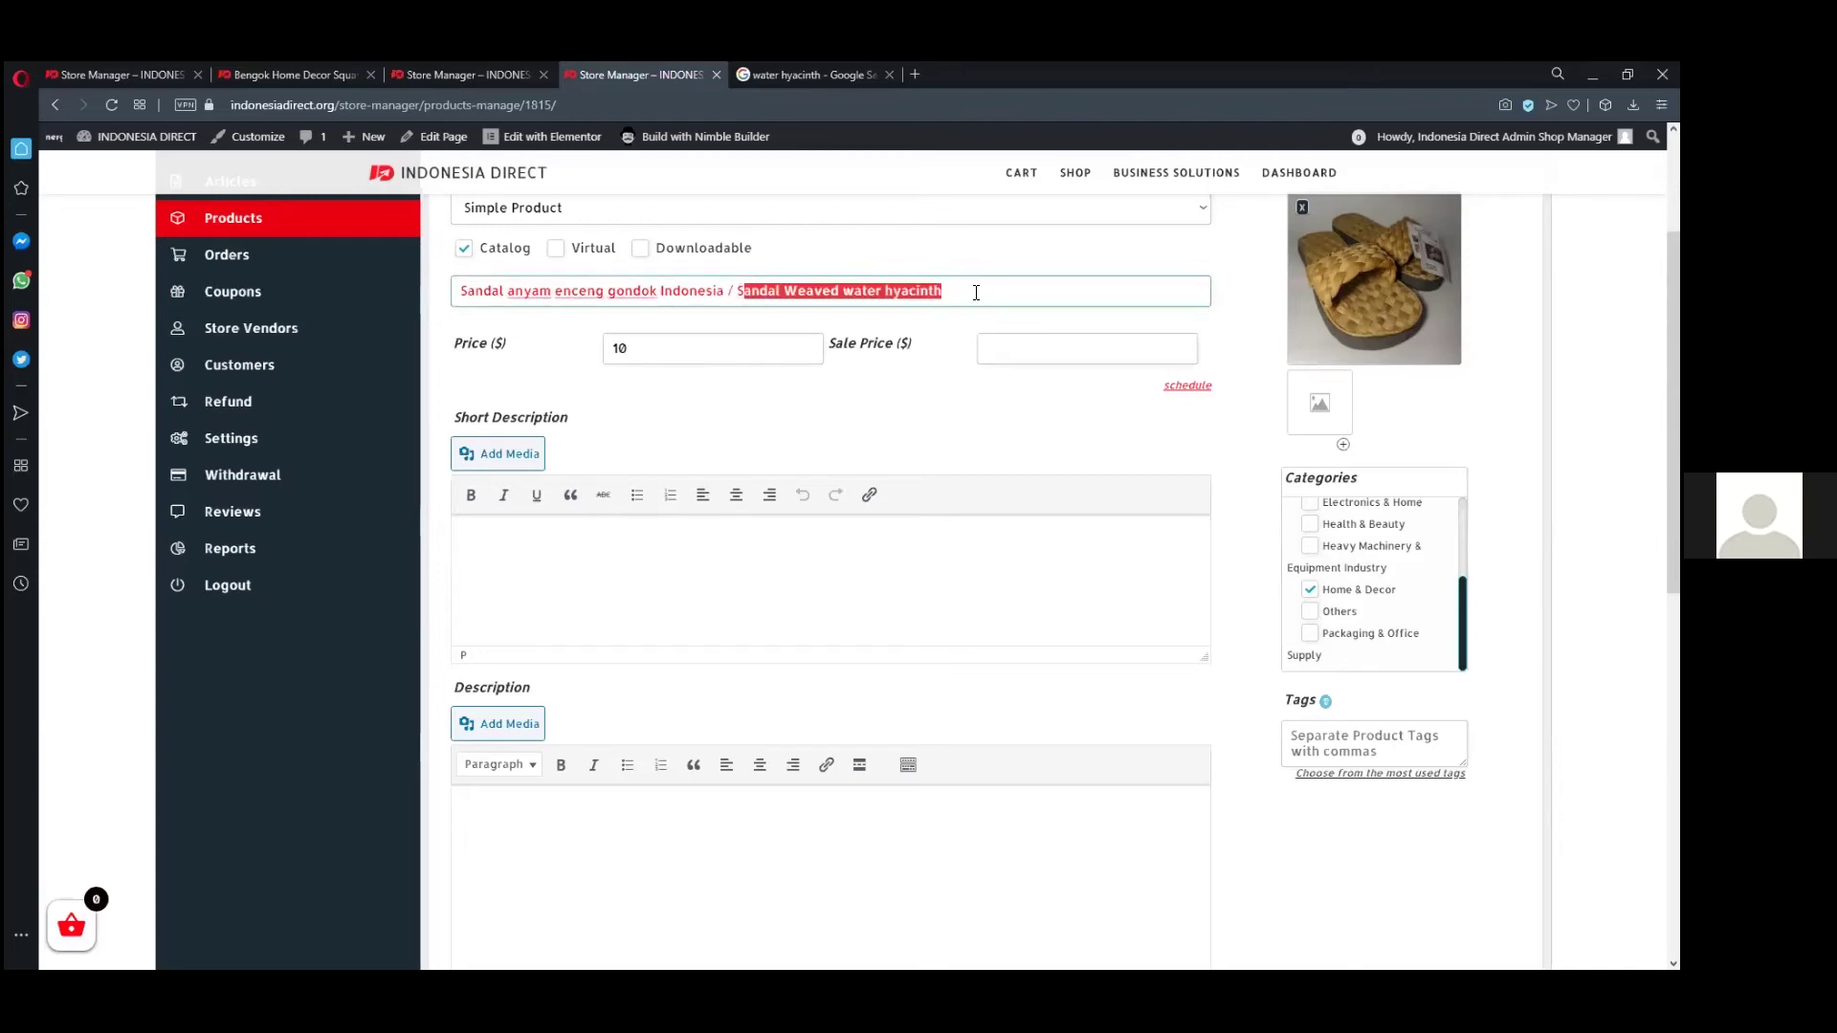
{"action": "left_click", "coordinate": [808, 288]}
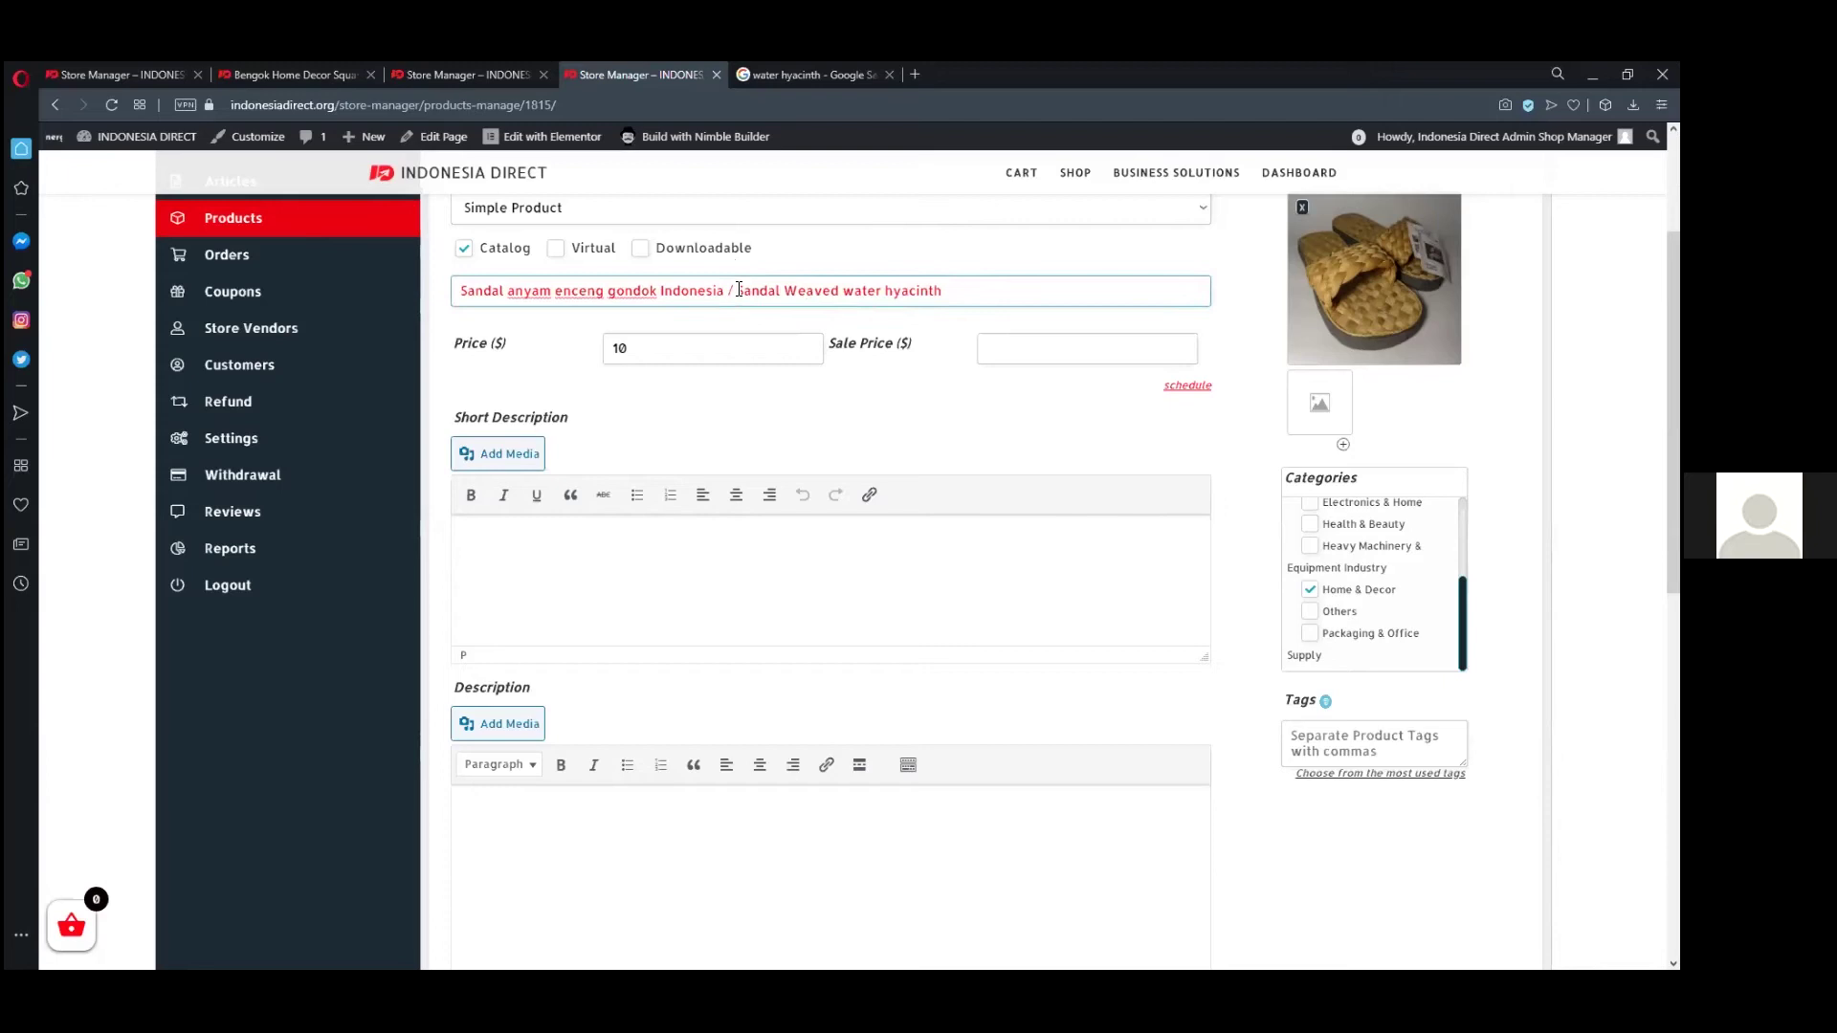
{"action": "left_click_drag", "start_coordinate": [739, 291], "coordinate": [945, 291]}
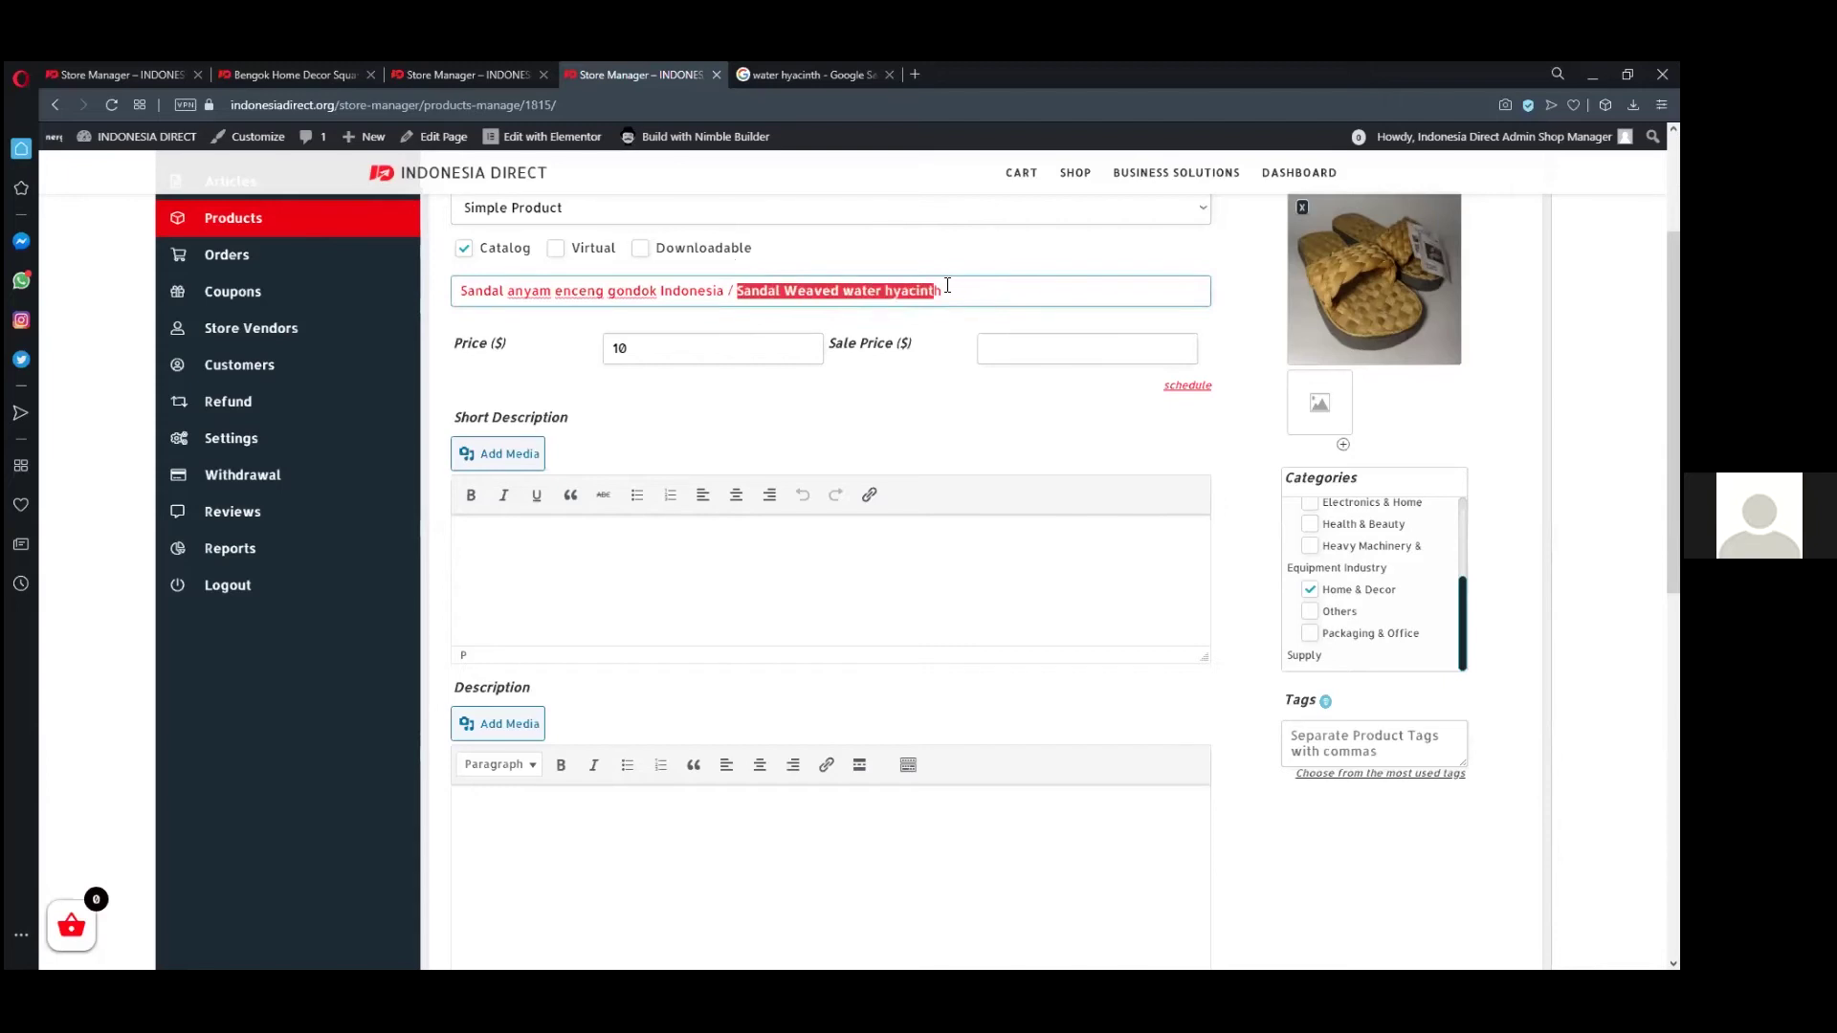
{"action": "left_click", "coordinate": [763, 290]}
{"action": "left_click_drag", "start_coordinate": [737, 291], "coordinate": [938, 290]}
- Enter "Sandal Enceng gondok asli handmade indonesia" as the first line of the short description
{"action": "left_click", "coordinate": [521, 561]}
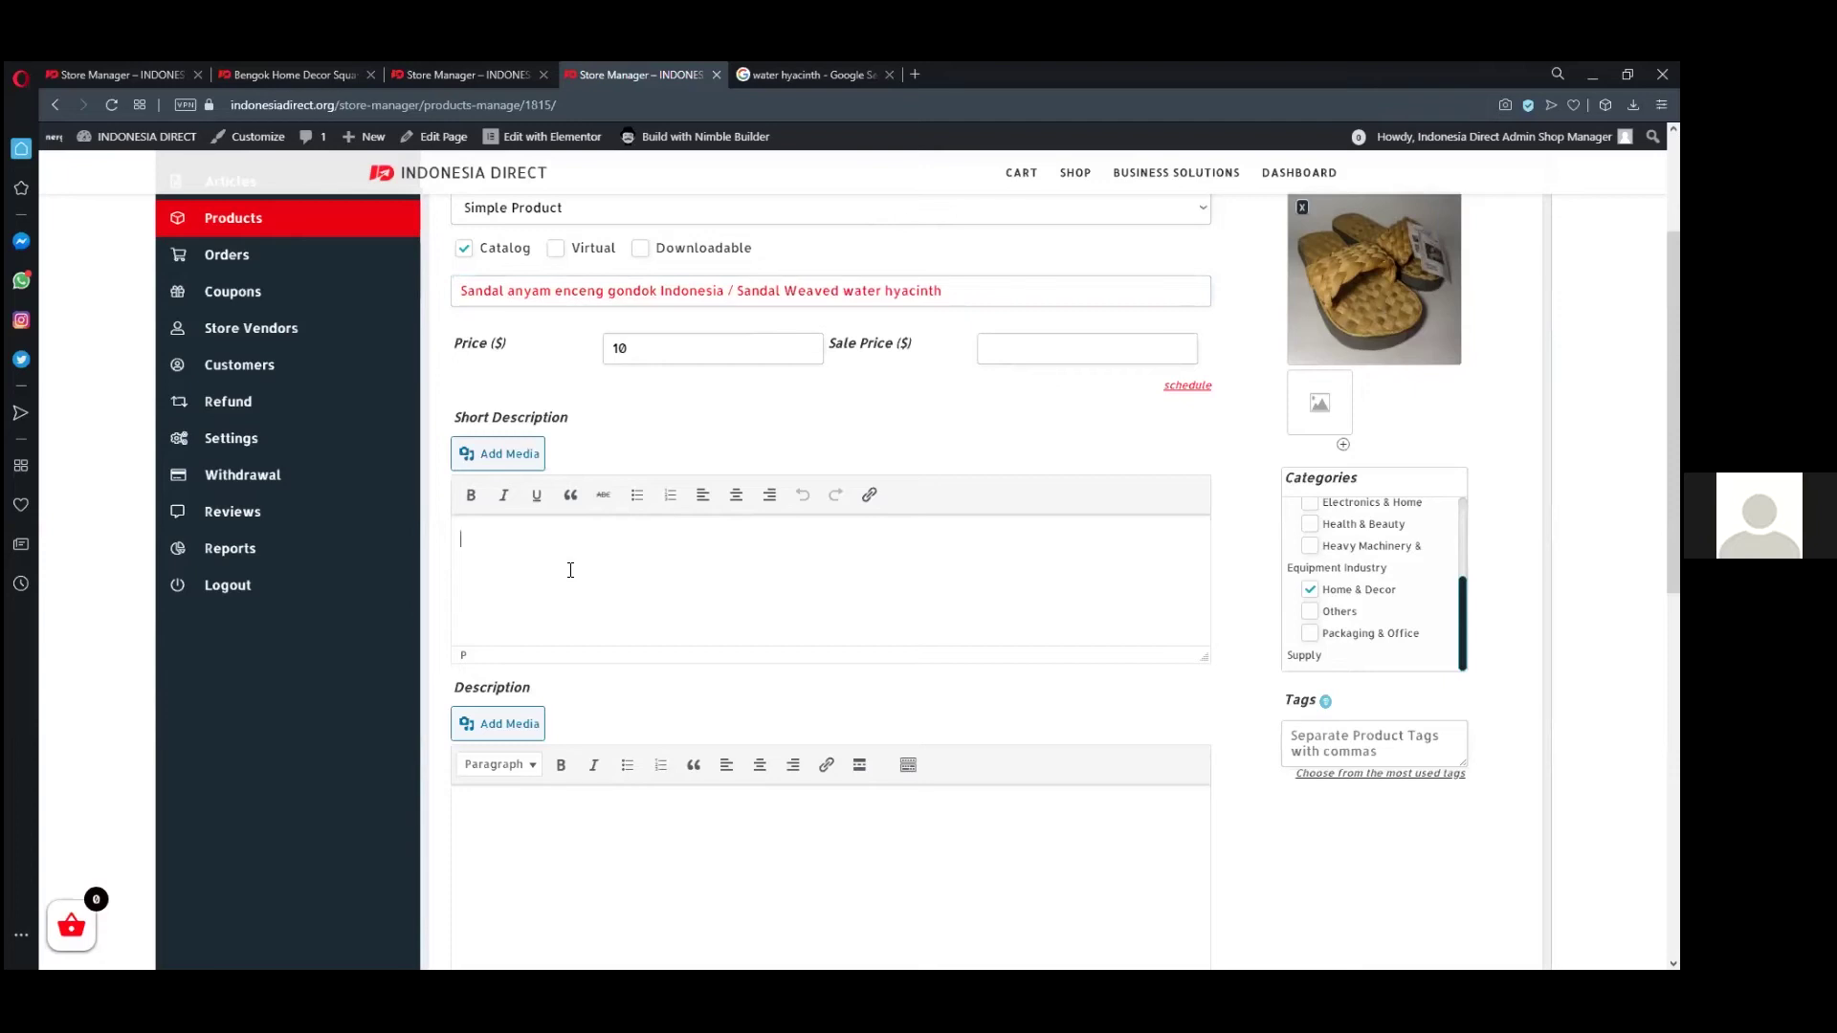
{"action": "type", "text": "Sa"}
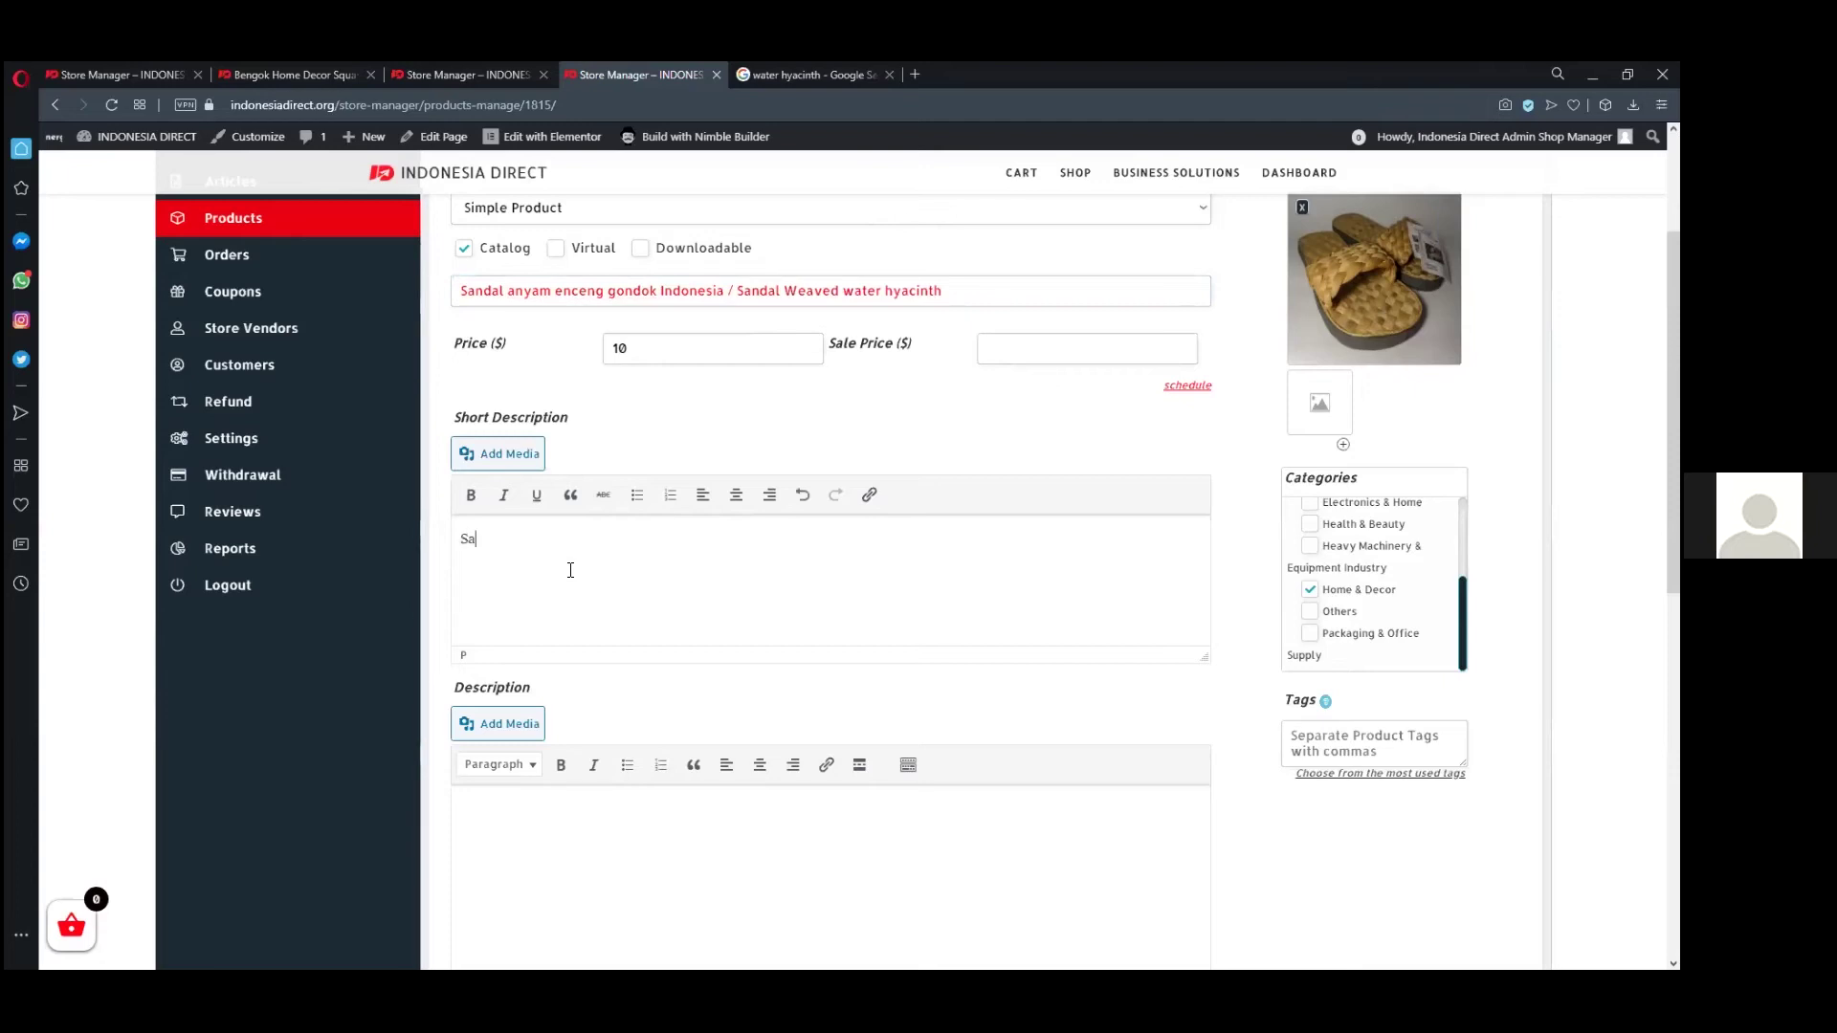
{"action": "type", "text": "ndal Enceng gondok"}
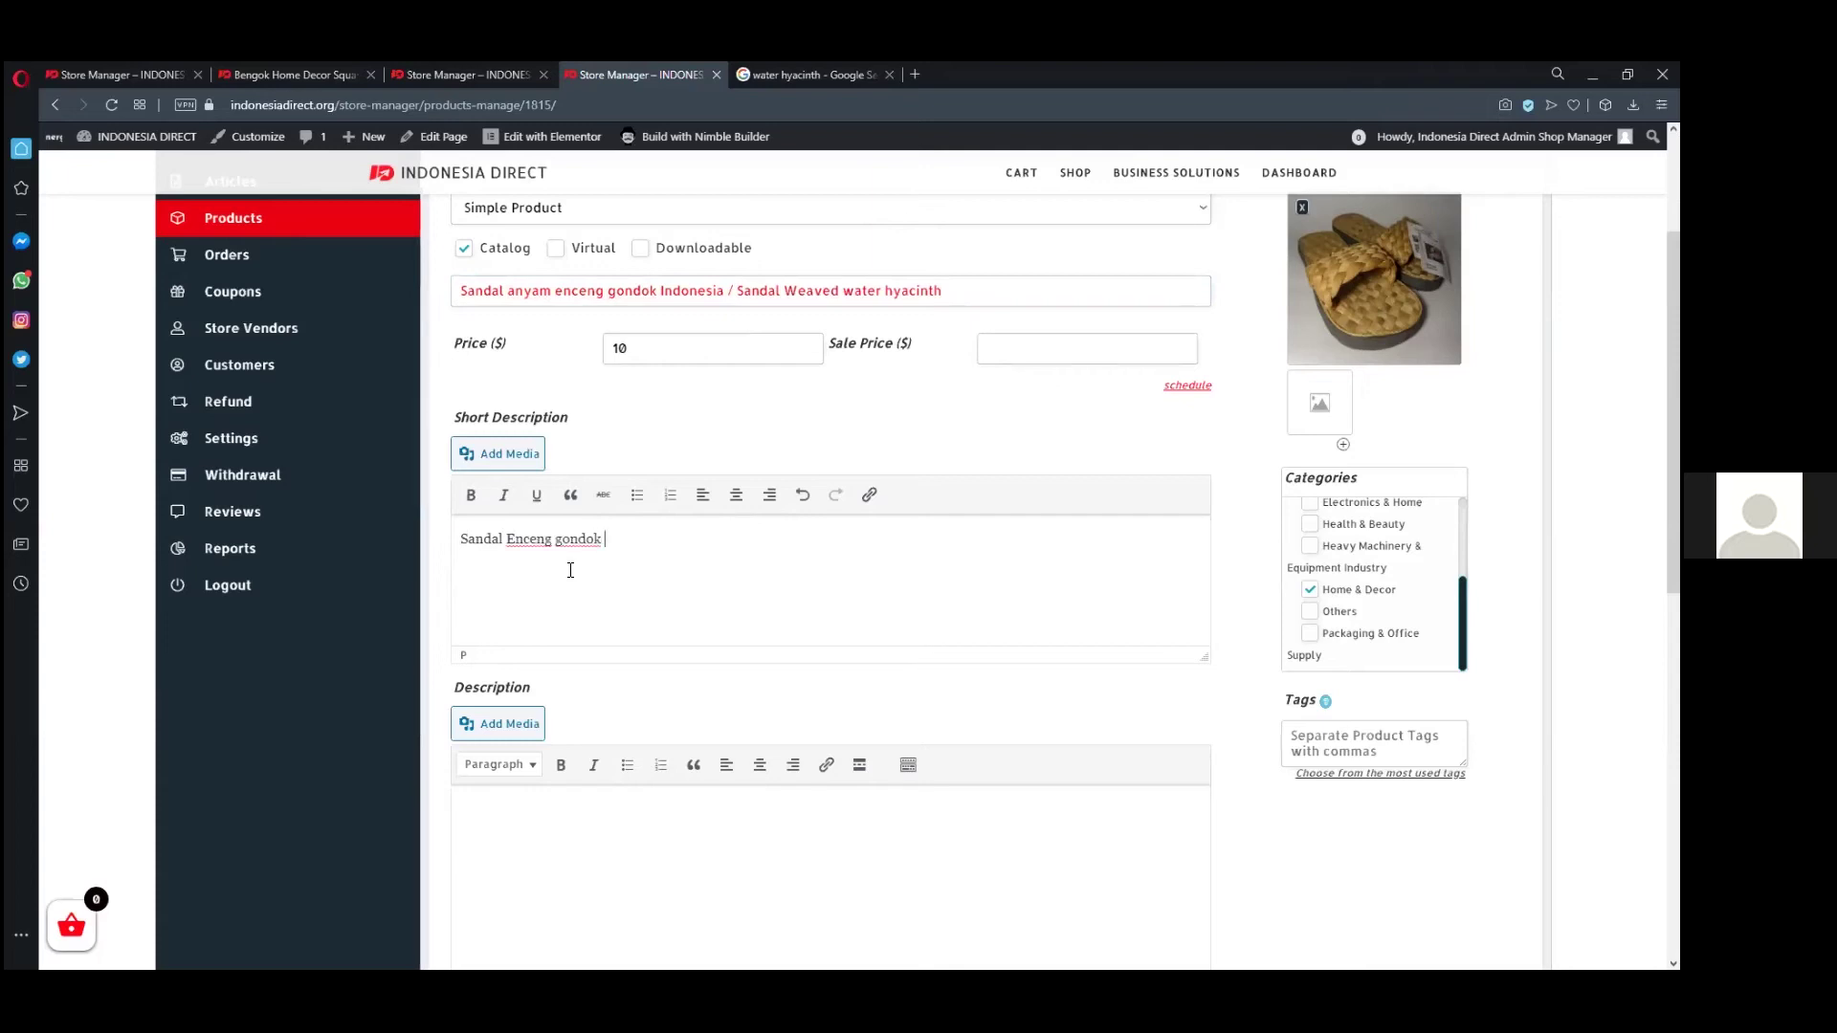
{"action": "type", "text": " as"}
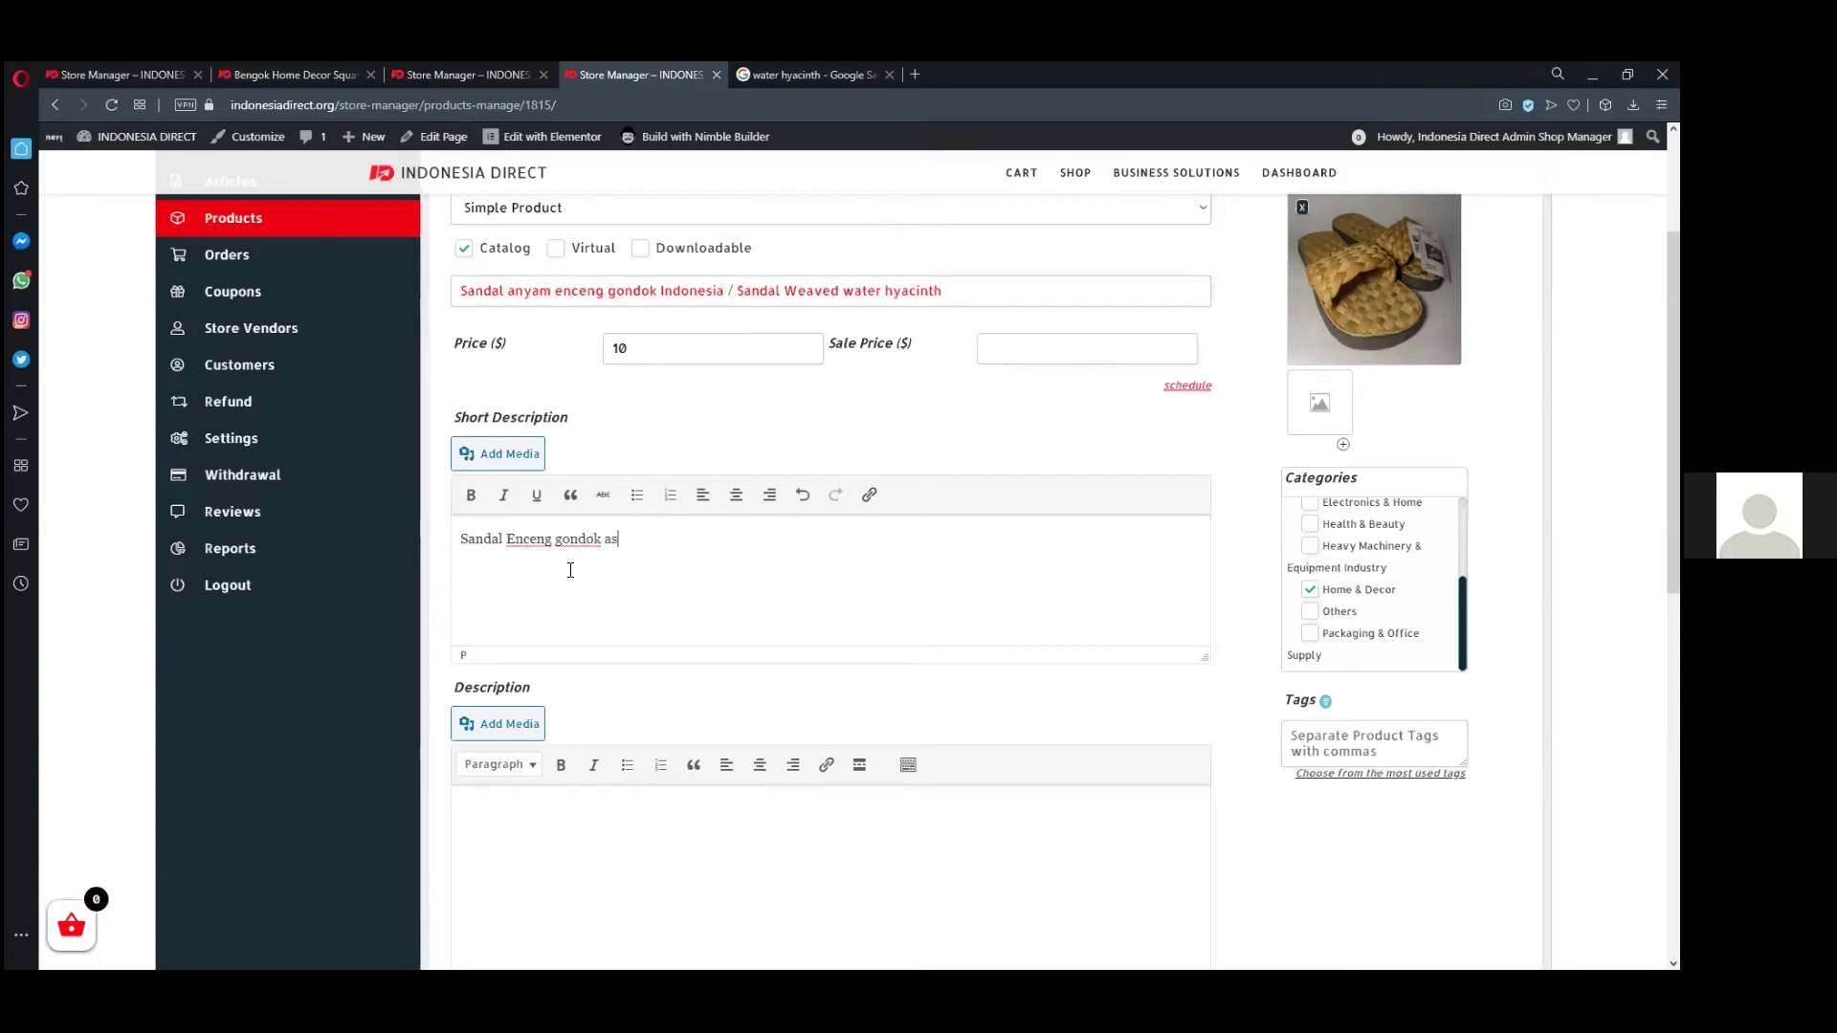
{"action": "type", "text": "li hand"}
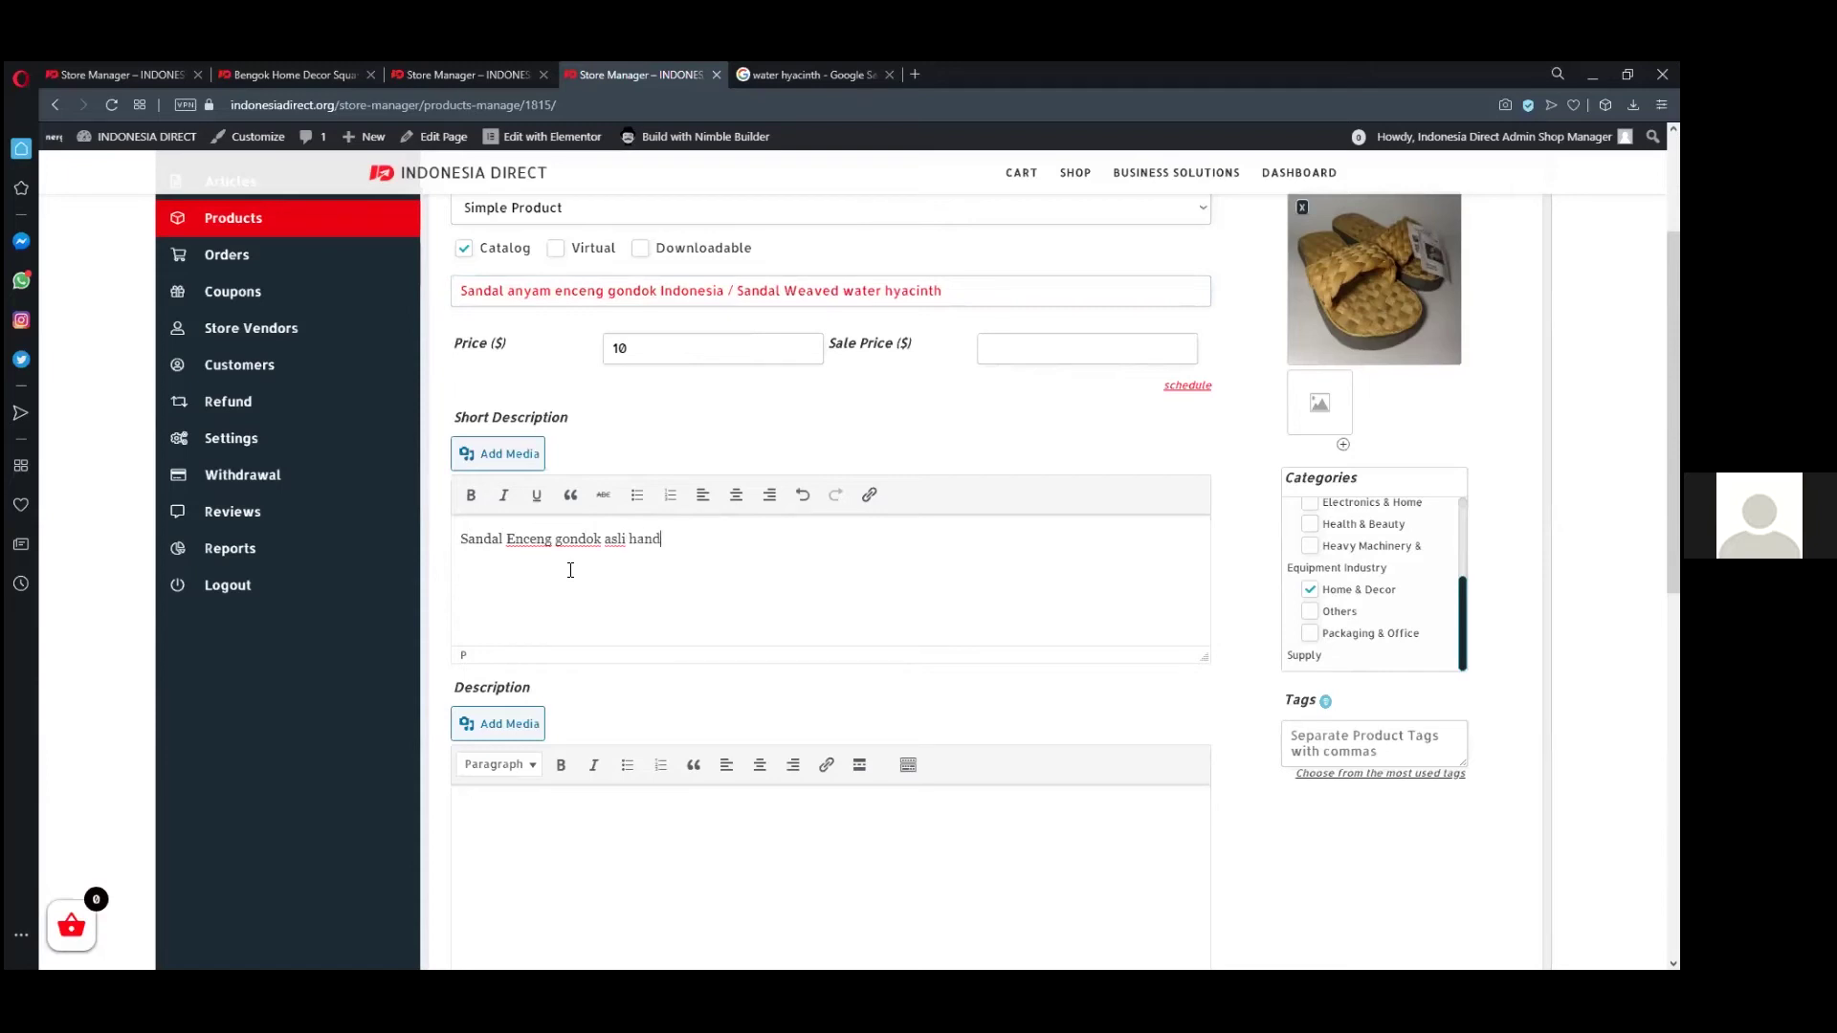
{"action": "type", "text": "made indonesia"}
- Add a second short description line reading "nyaman untuk di pakai di rumah atau di luar"
{"action": "key", "text": "Return"}
{"action": "type", "text": "nyaman y"}
{"action": "type", "text": "n"}
{"action": "key", "text": "BackSpace"}
{"action": "key", "text": "BackSpace"}
{"action": "type", "text": "untuk di ba"}
{"action": "type", "text": "kai di rumah a"}
{"action": "type", "text": "tayu"}
{"action": "type", "text": "u do l"}
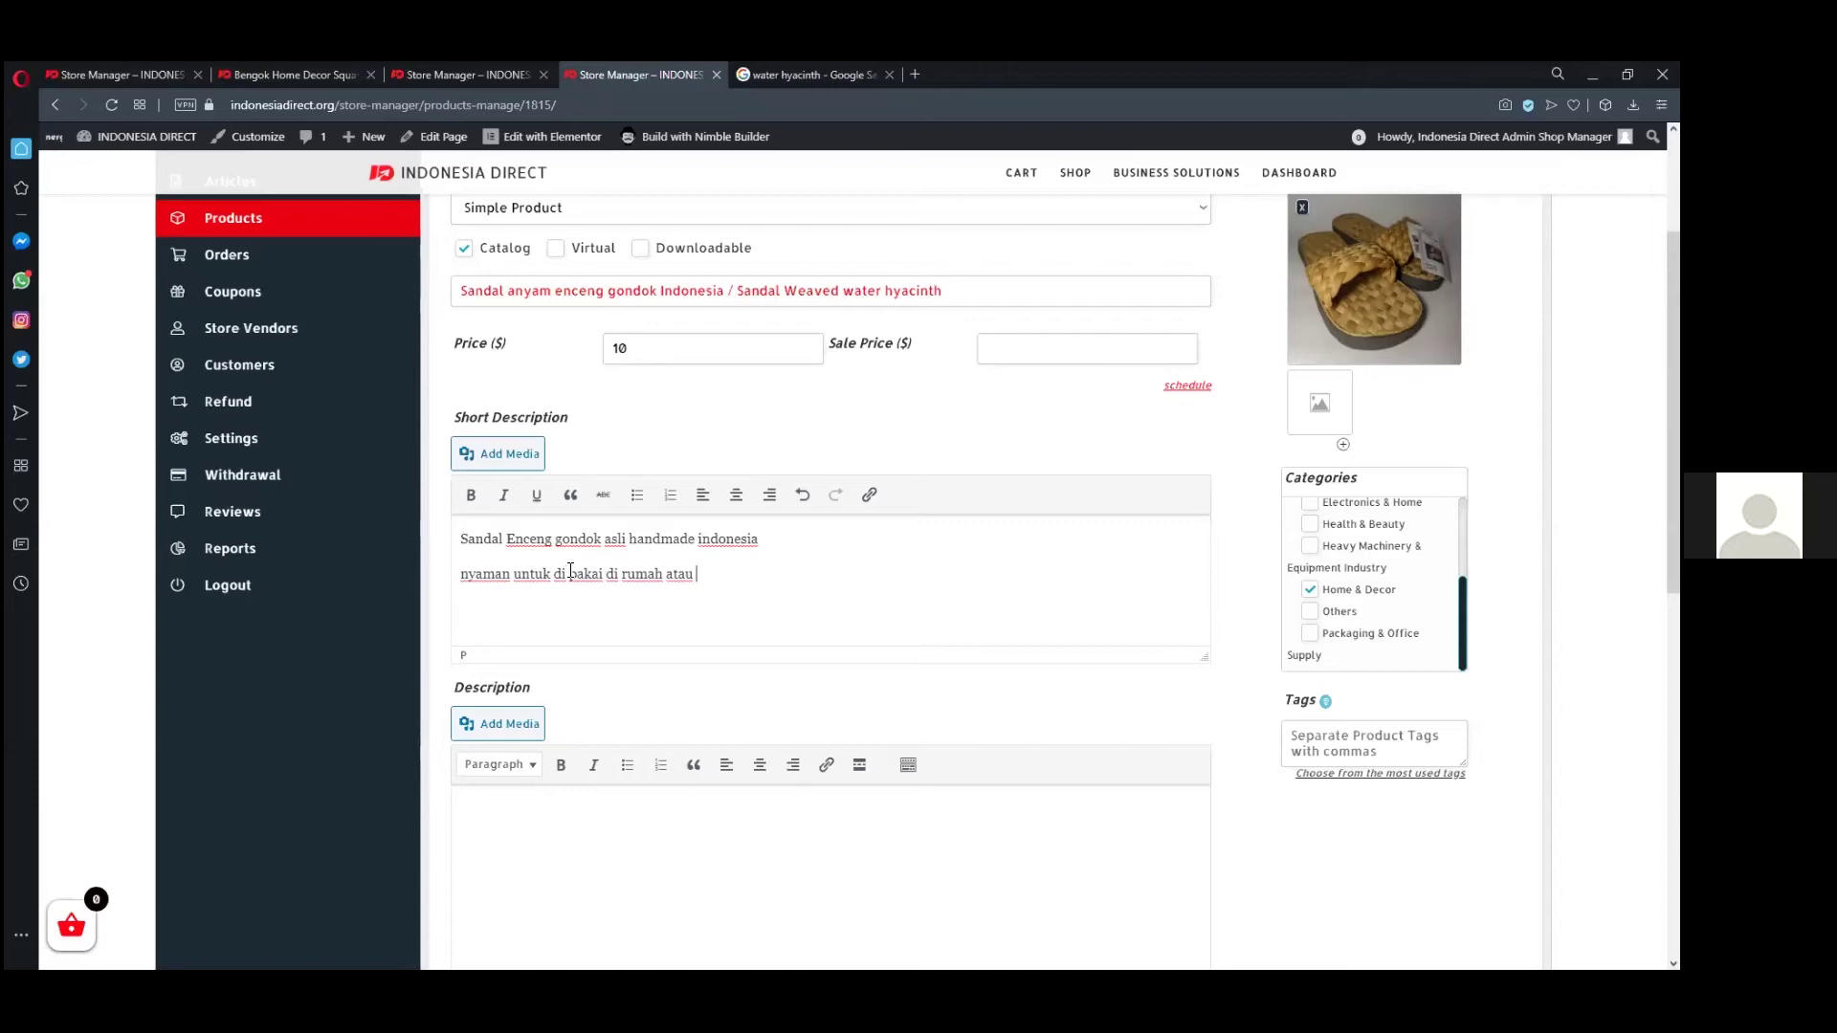
{"action": "key", "text": "BackSpace"}
{"action": "type", "text": "i ly"}
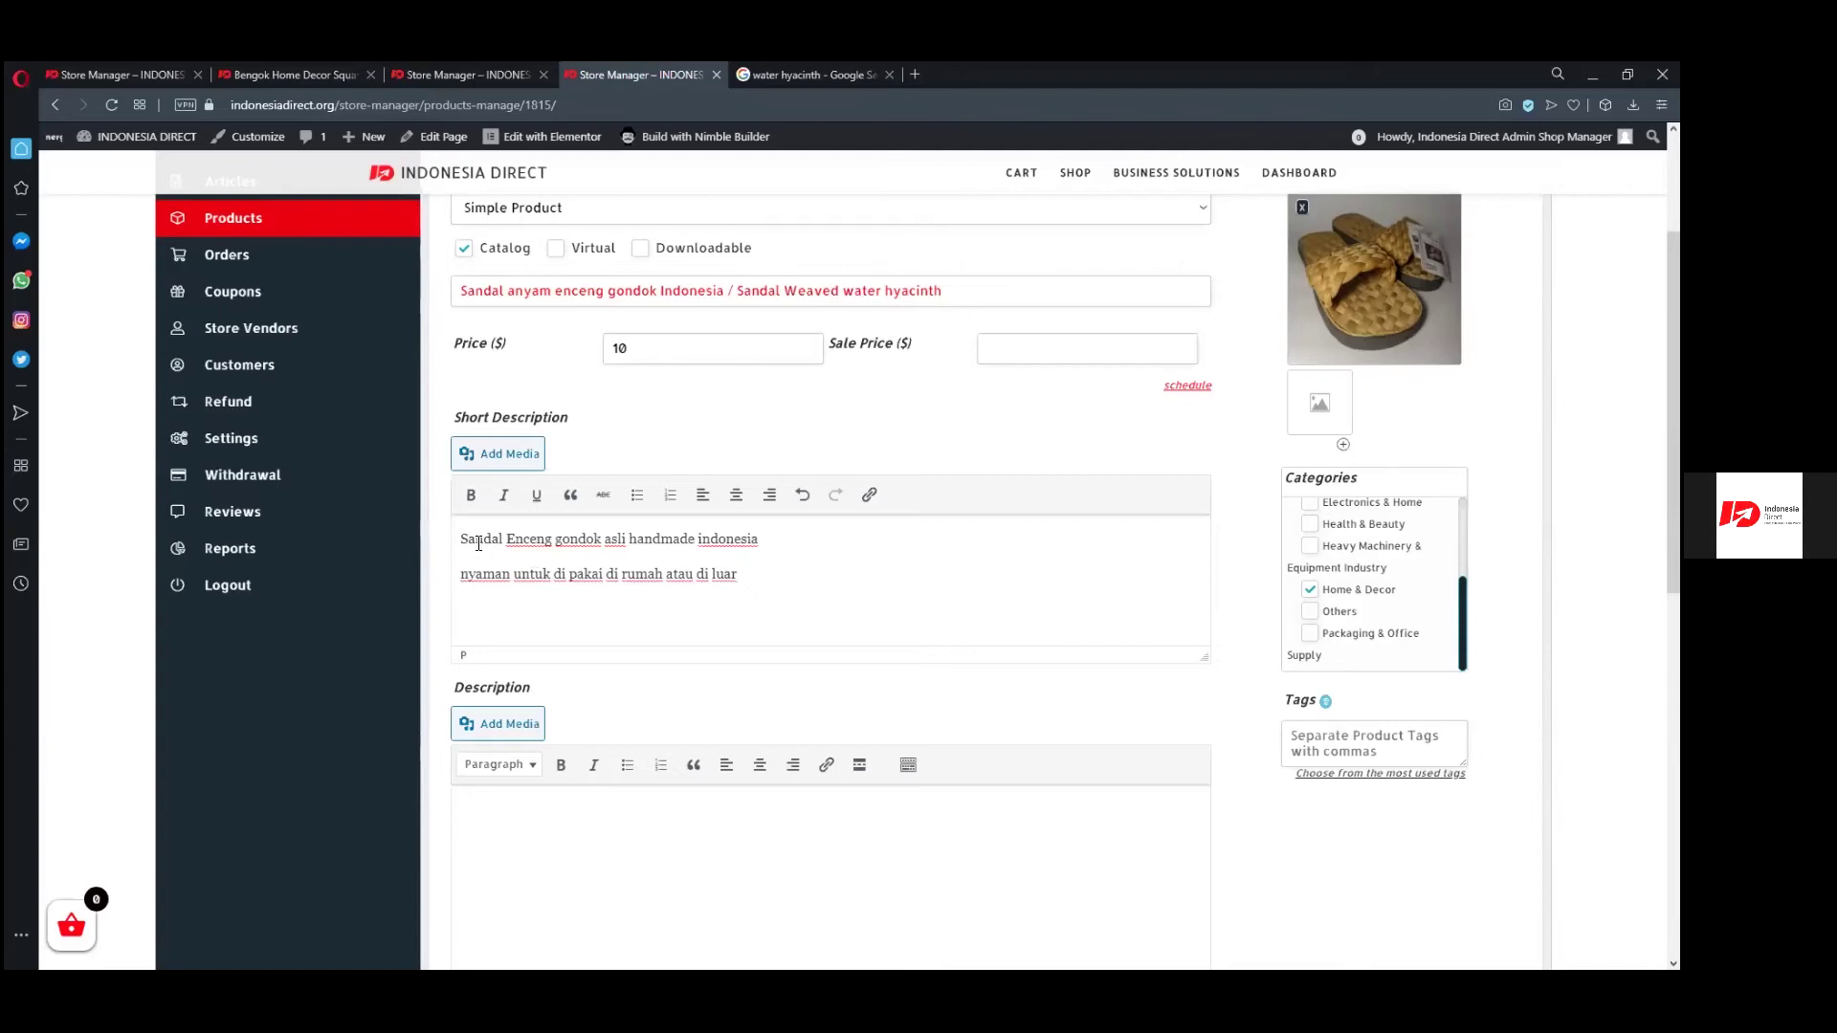
- Copy both short description lines and translate them into English with Google Translate
{"action": "left_click_drag", "start_coordinate": [463, 539], "coordinate": [781, 572]}
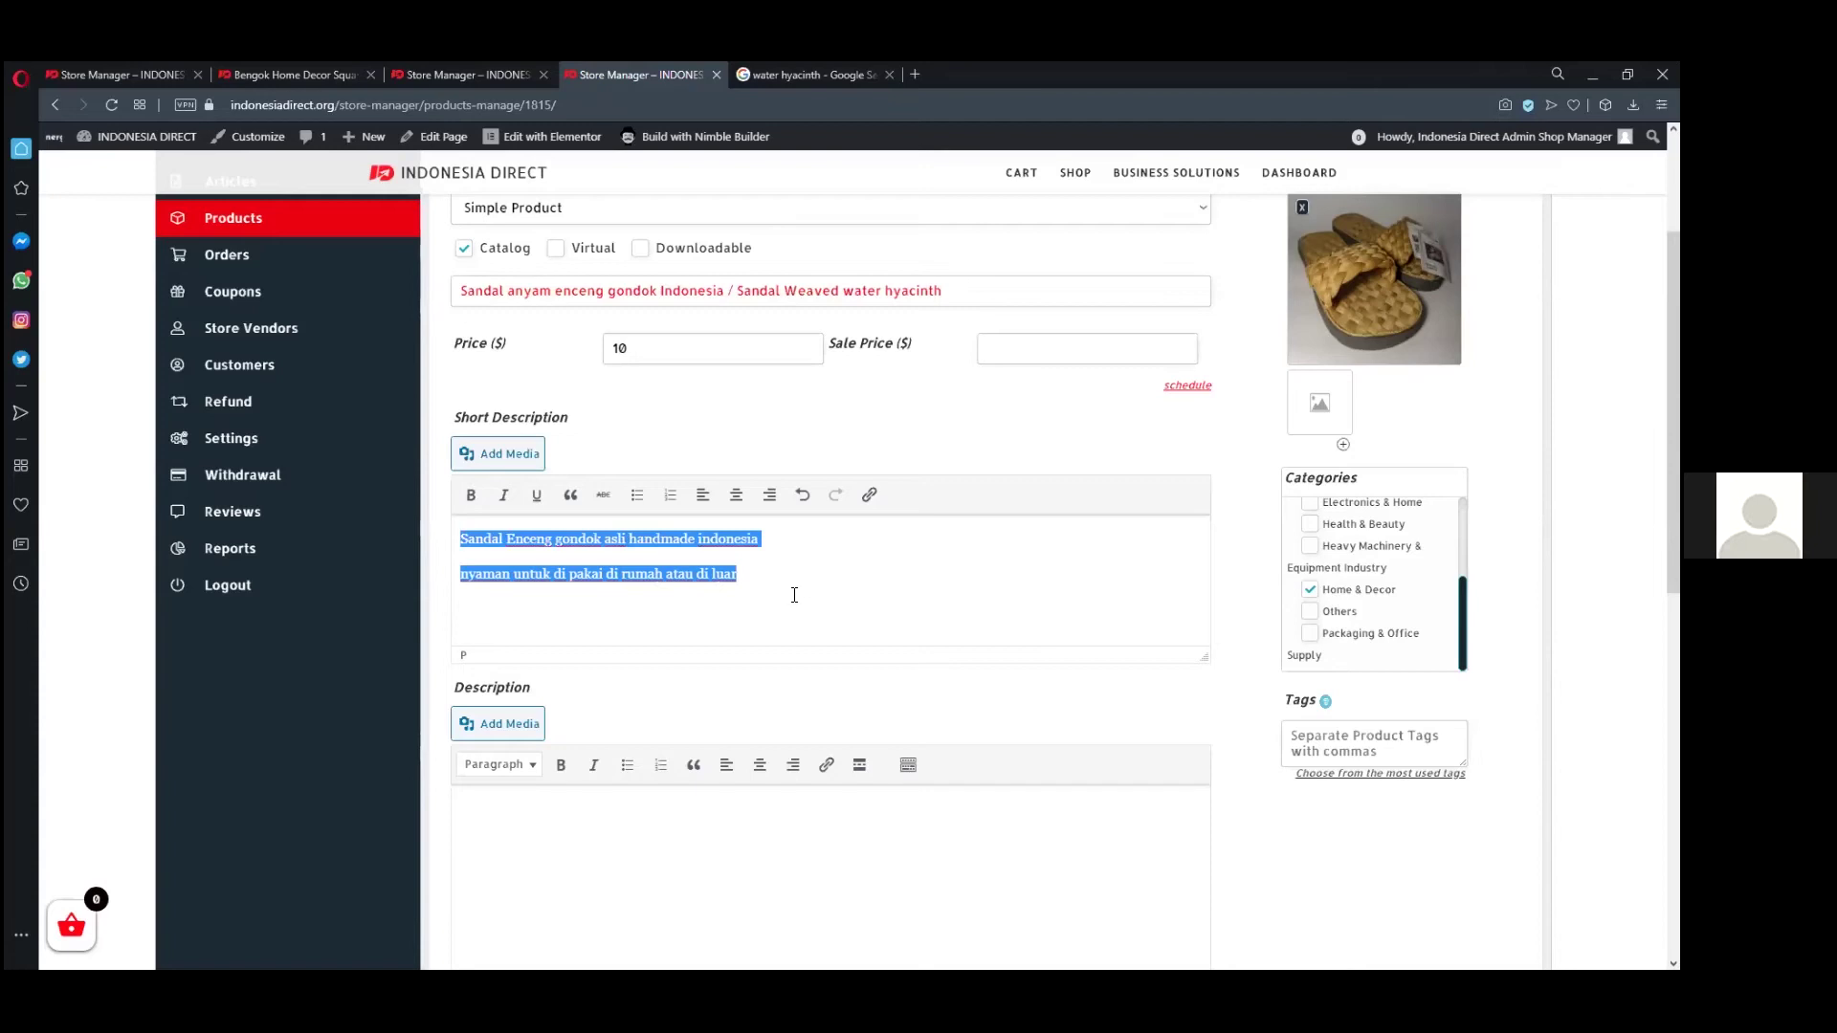
{"action": "left_click", "coordinate": [754, 575]}
{"action": "left_click_drag", "start_coordinate": [460, 538], "coordinate": [752, 580]}
{"action": "key", "text": "ctrl+c"}
{"action": "left_click", "coordinate": [808, 77]}
{"action": "left_click", "coordinate": [808, 99]}
{"action": "type", "text": "tra"}
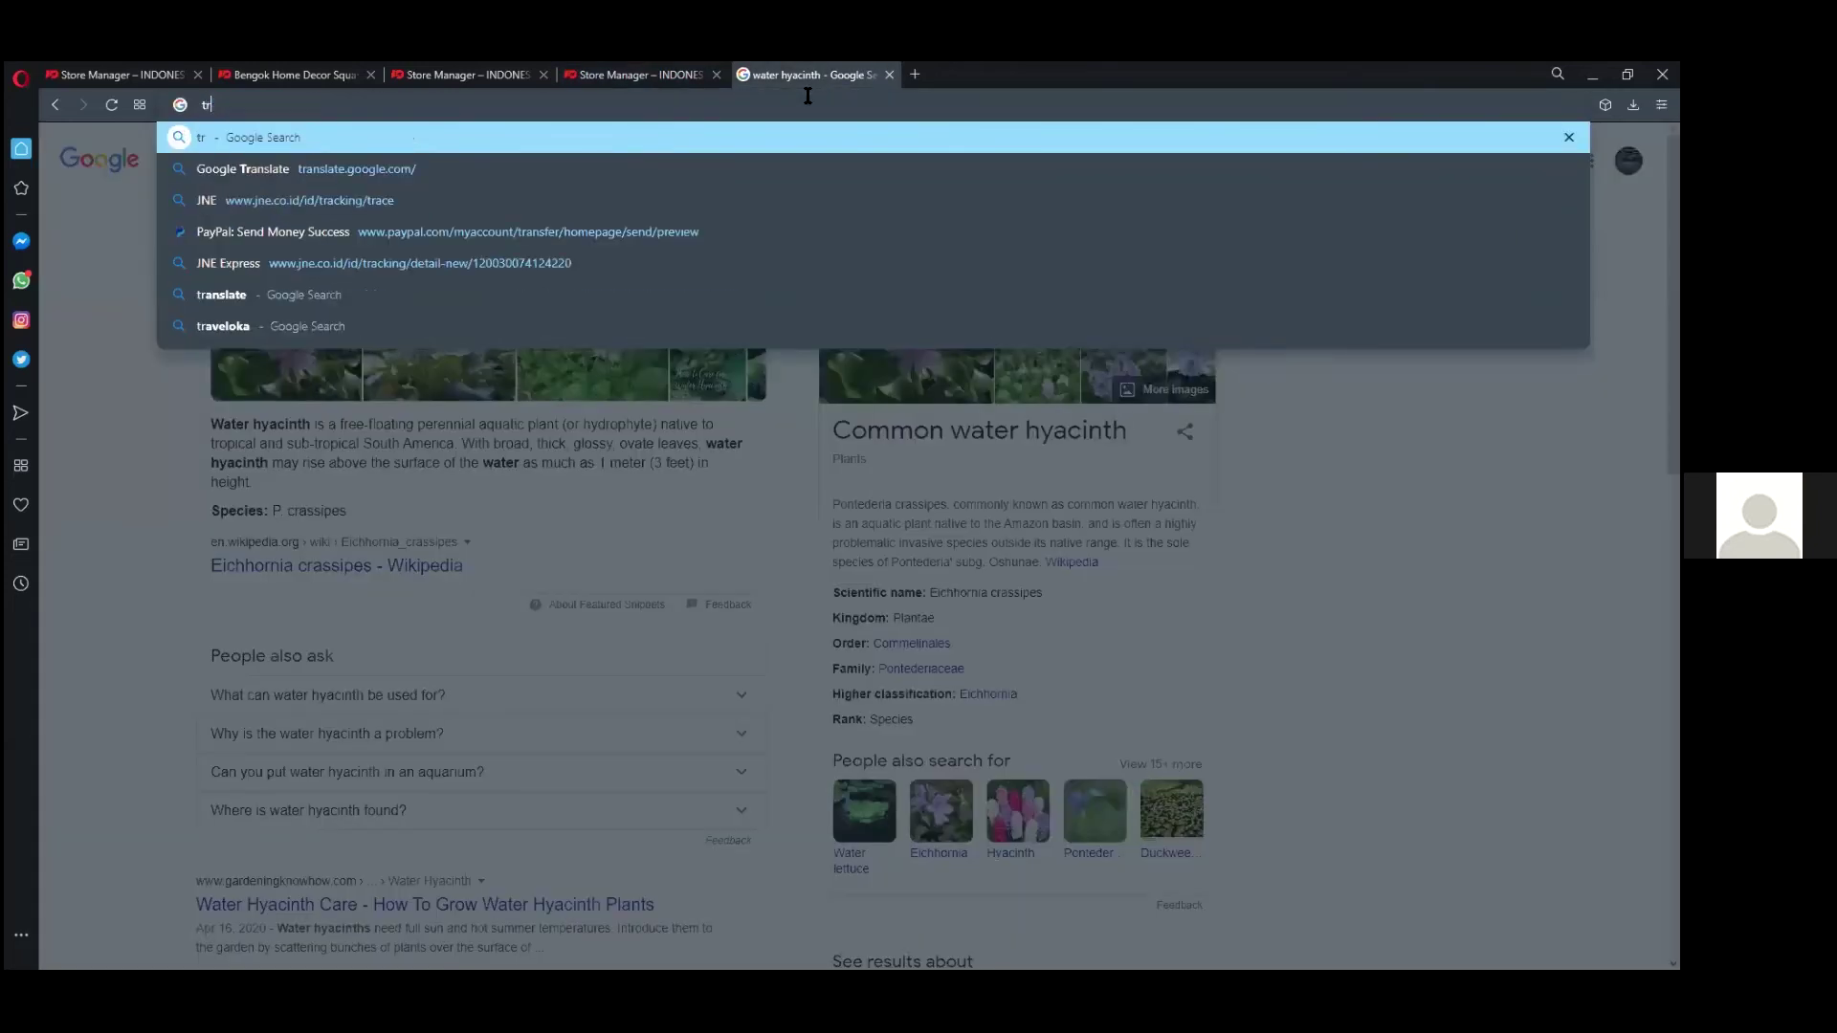
{"action": "key", "text": "Return"}
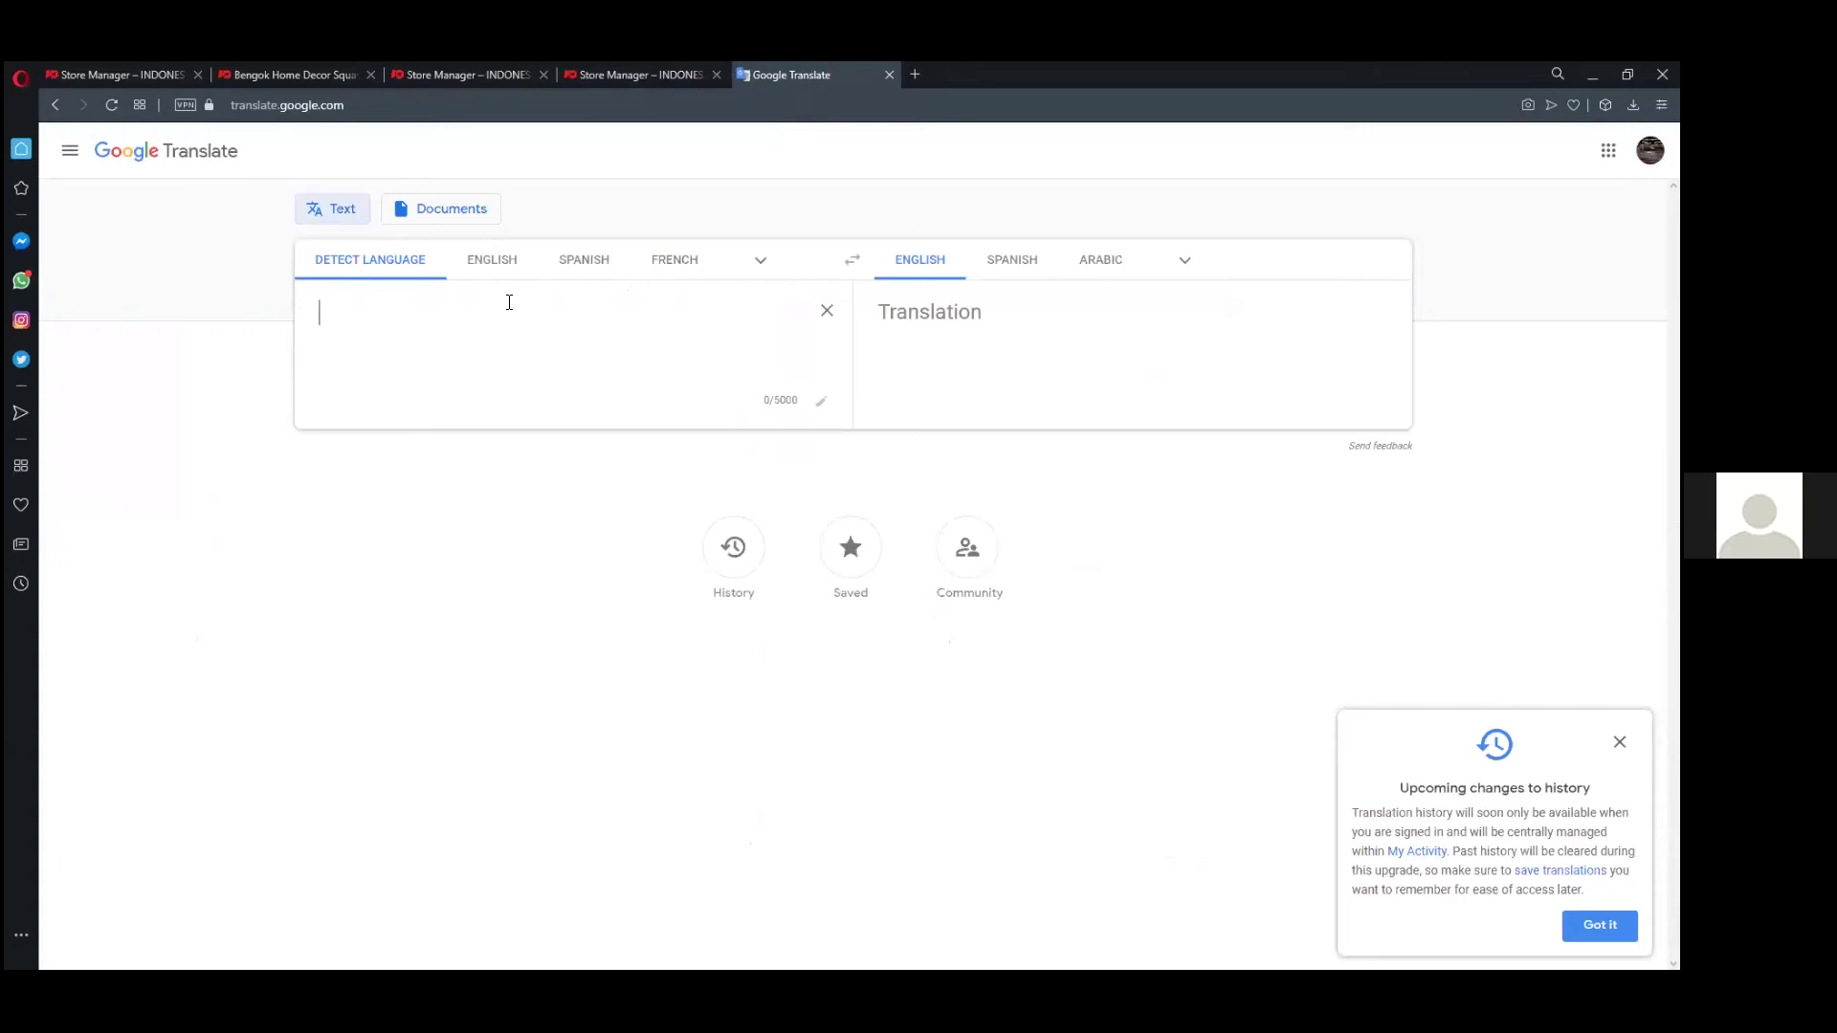
{"action": "key", "text": "ctrl+v"}
- Copy the English translation and insert it below the Indonesian lines of the short description, separated by a blank line
{"action": "triple_click", "coordinate": [926, 364]}
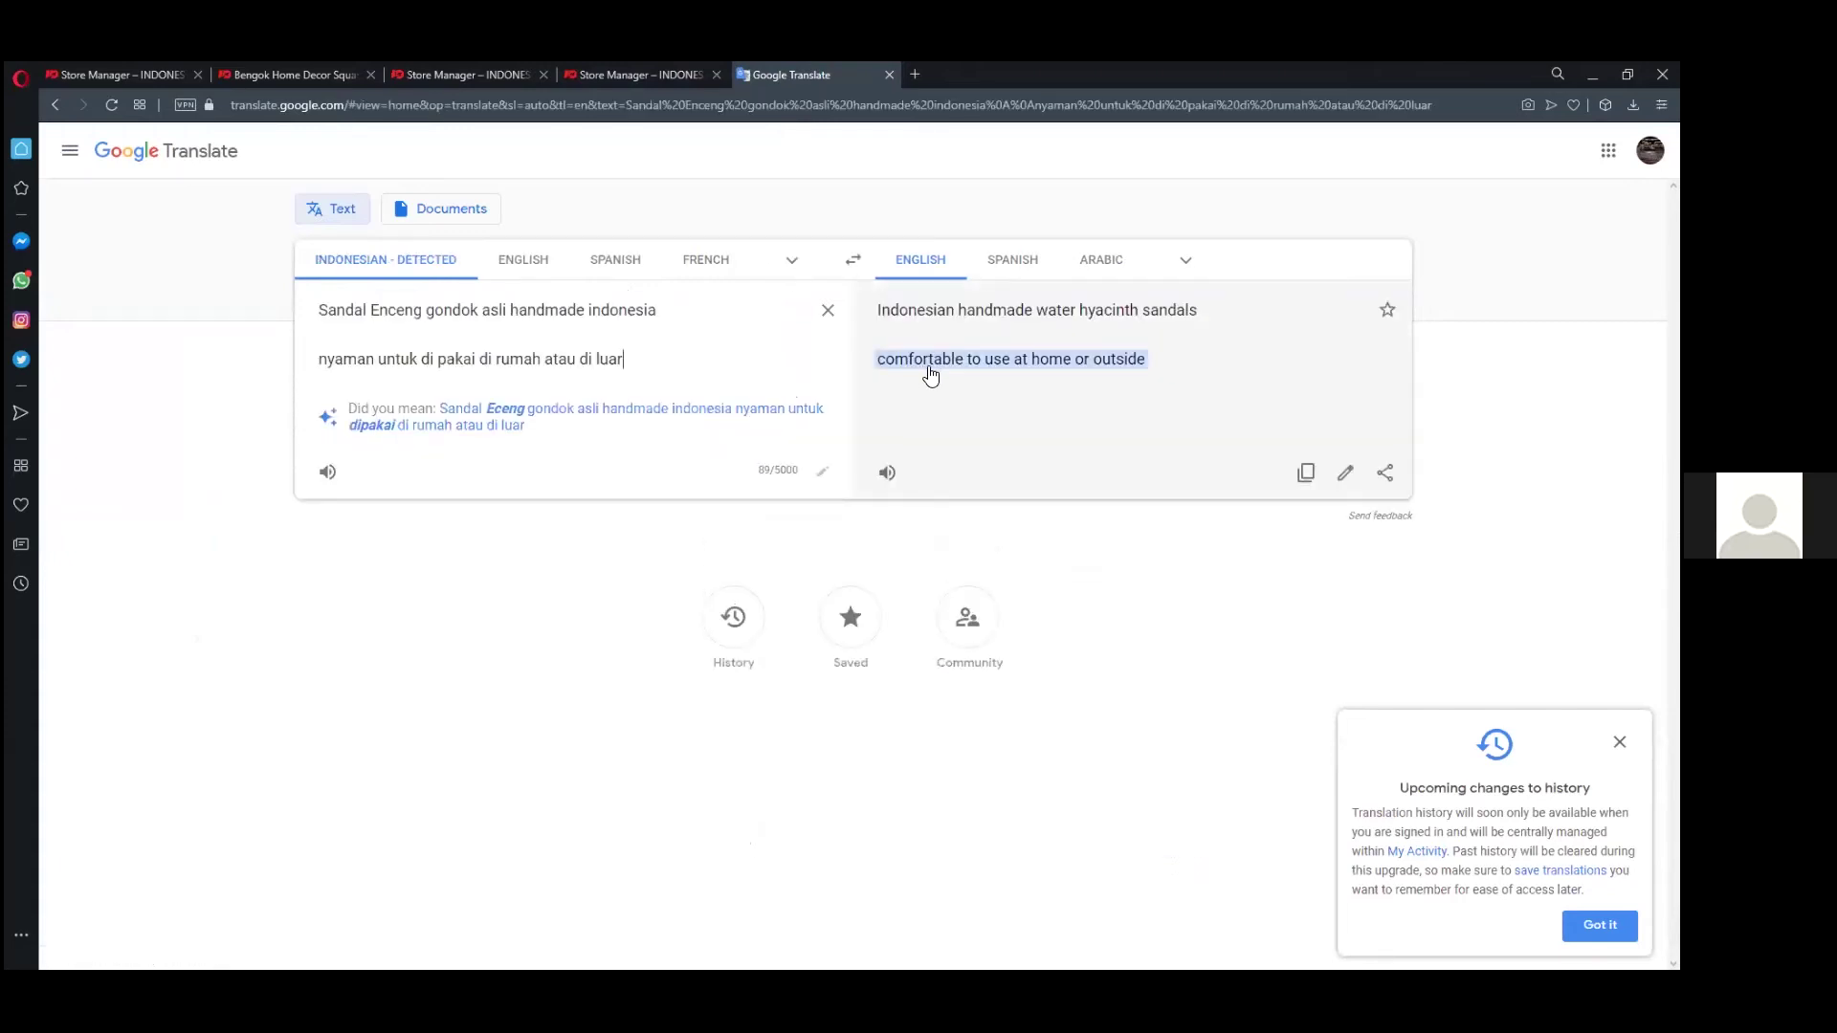
{"action": "triple_click", "coordinate": [878, 309]}
{"action": "left_click", "coordinate": [1305, 473]}
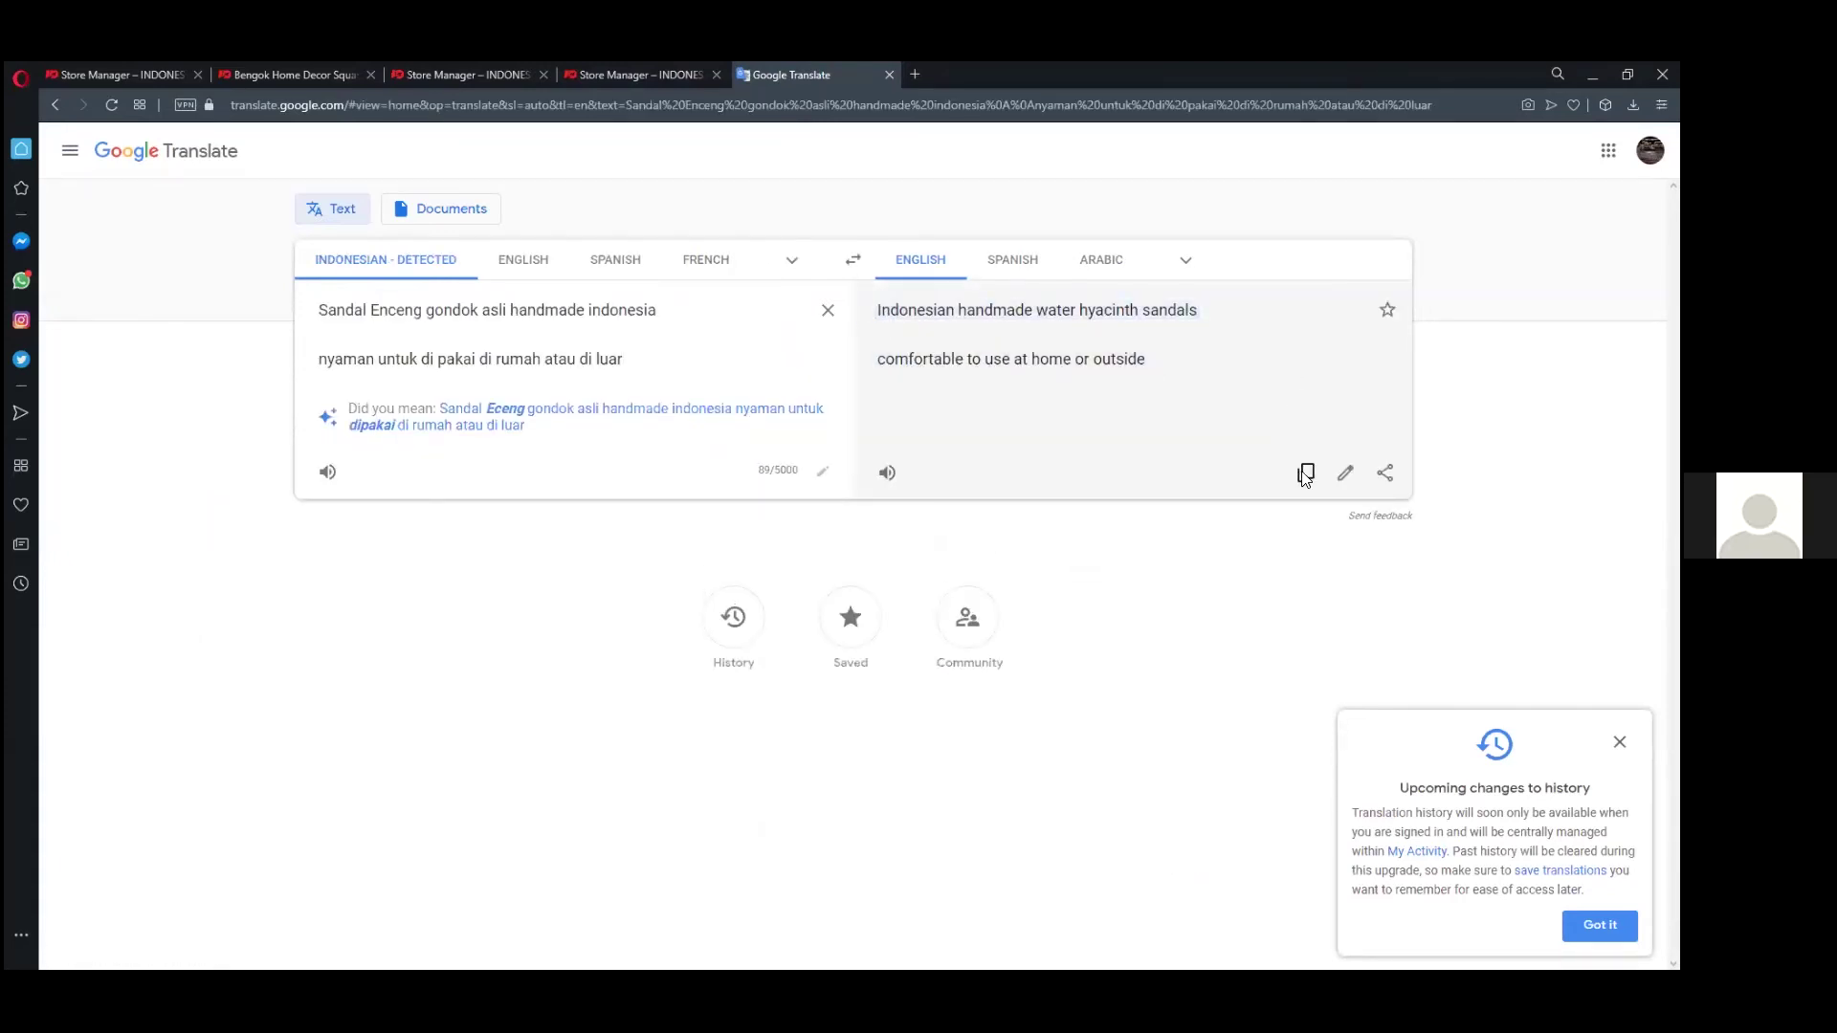
{"action": "left_click", "coordinate": [613, 74]}
{"action": "left_click", "coordinate": [754, 571]}
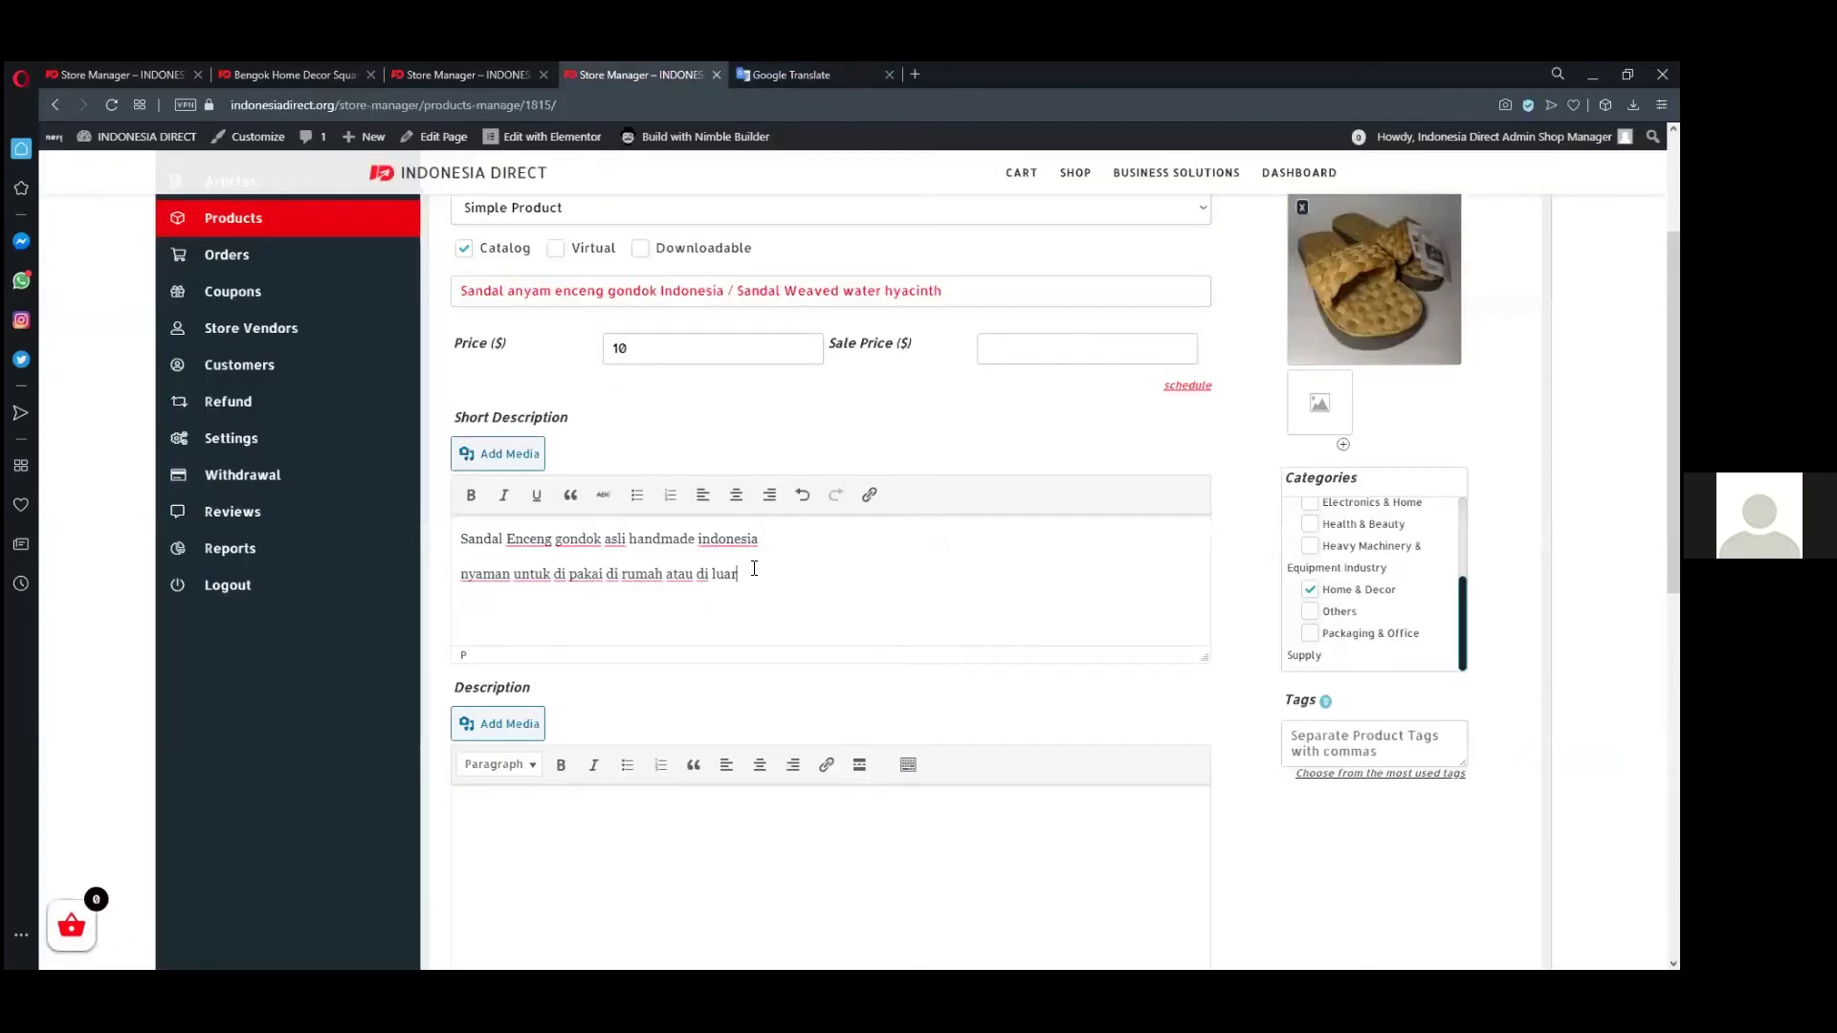
{"action": "key", "text": "ctrl+a"}
{"action": "key", "text": "ctrl+v"}
{"action": "key", "text": "BackSpace"}
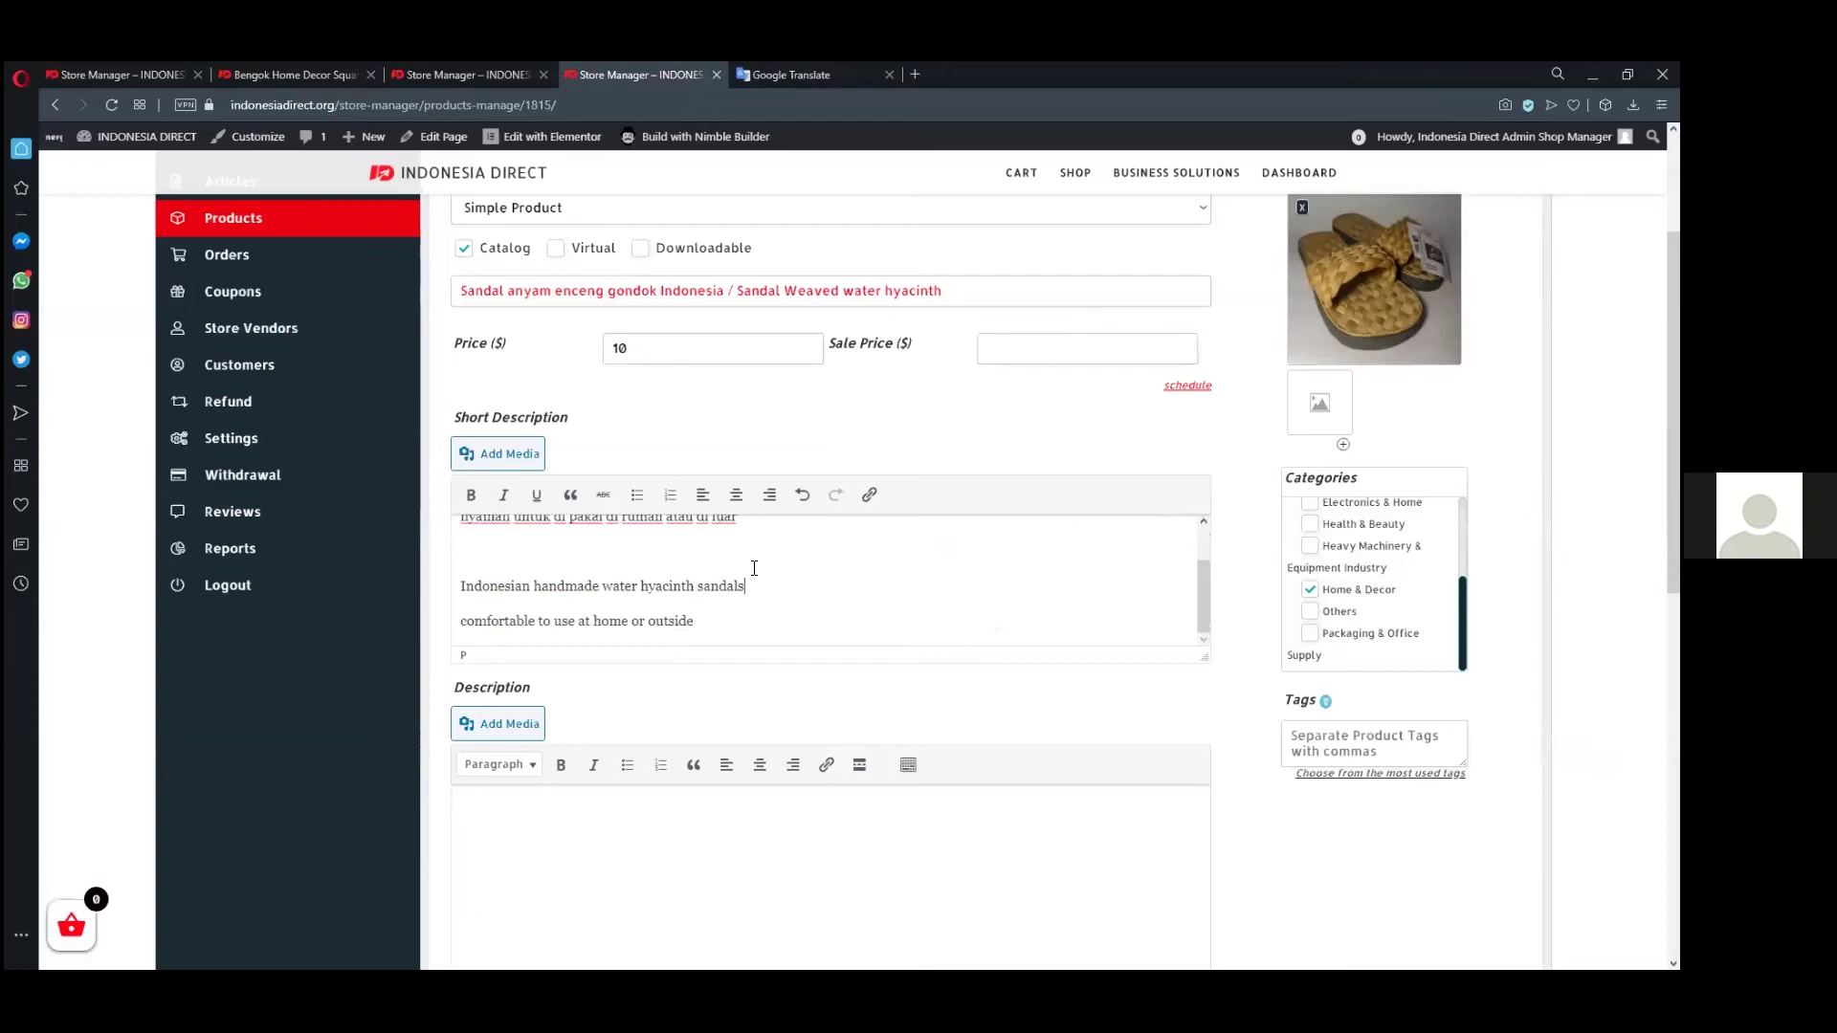
{"action": "key", "text": "Up"}
{"action": "key", "text": "Up"}
{"action": "key", "text": "Up"}
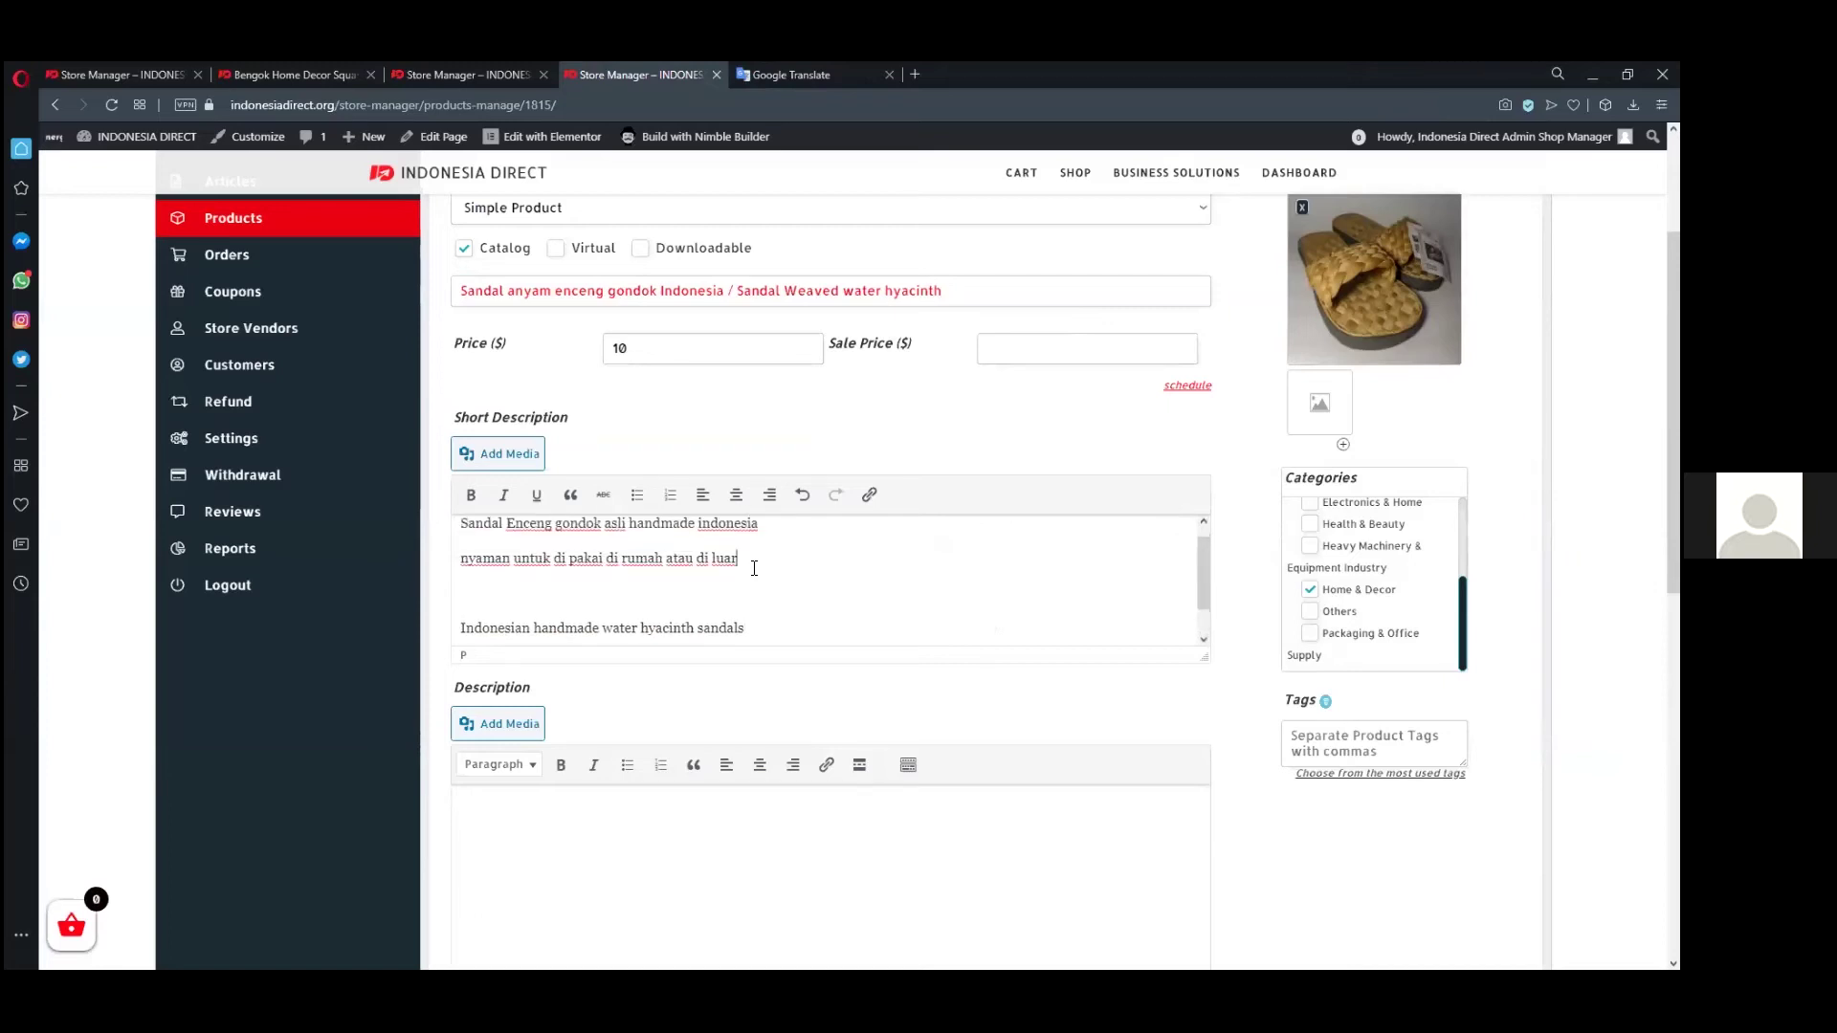
- Look over the bilingual short description and the rest of the product form down to the preview and submit options
{"action": "scroll", "coordinate": [844, 543], "scroll_direction": "down", "scroll_amount": 1}
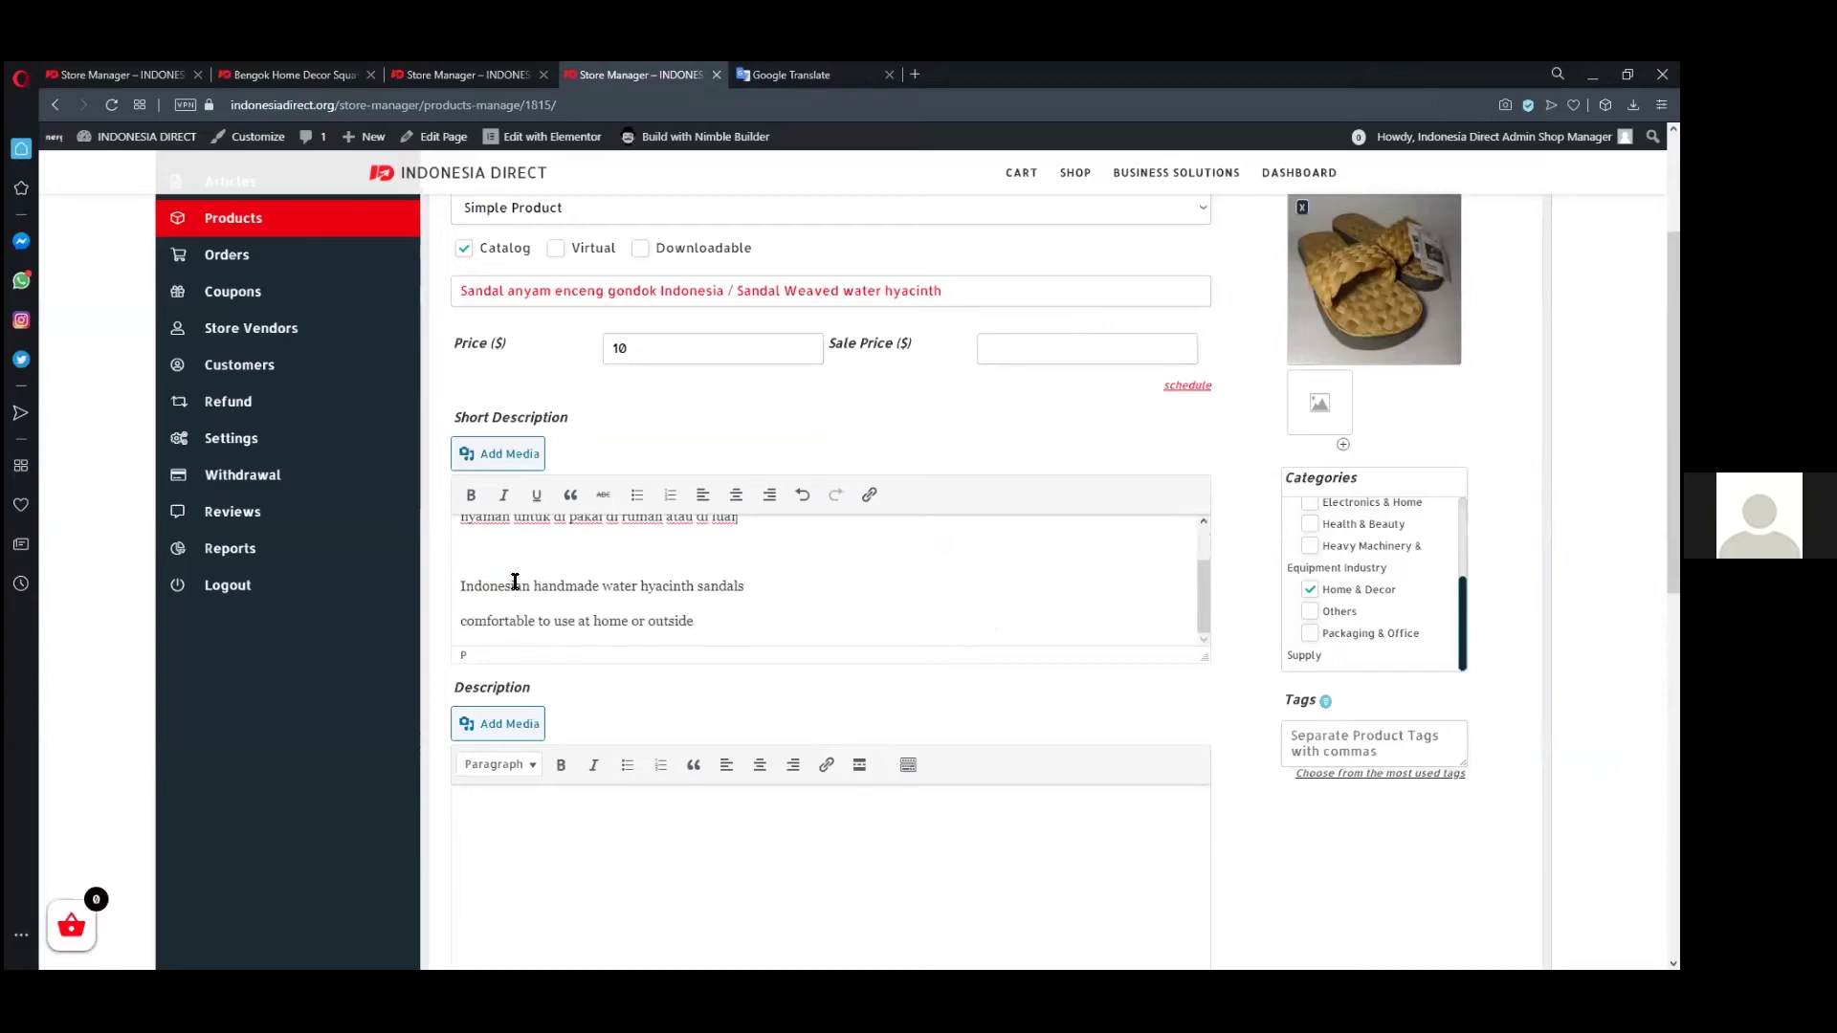
{"action": "scroll", "coordinate": [517, 578], "scroll_direction": "up", "scroll_amount": 1}
{"action": "scroll", "coordinate": [593, 612], "scroll_direction": "down", "scroll_amount": 2}
{"action": "scroll", "coordinate": [1252, 610], "scroll_direction": "down", "scroll_amount": 8}
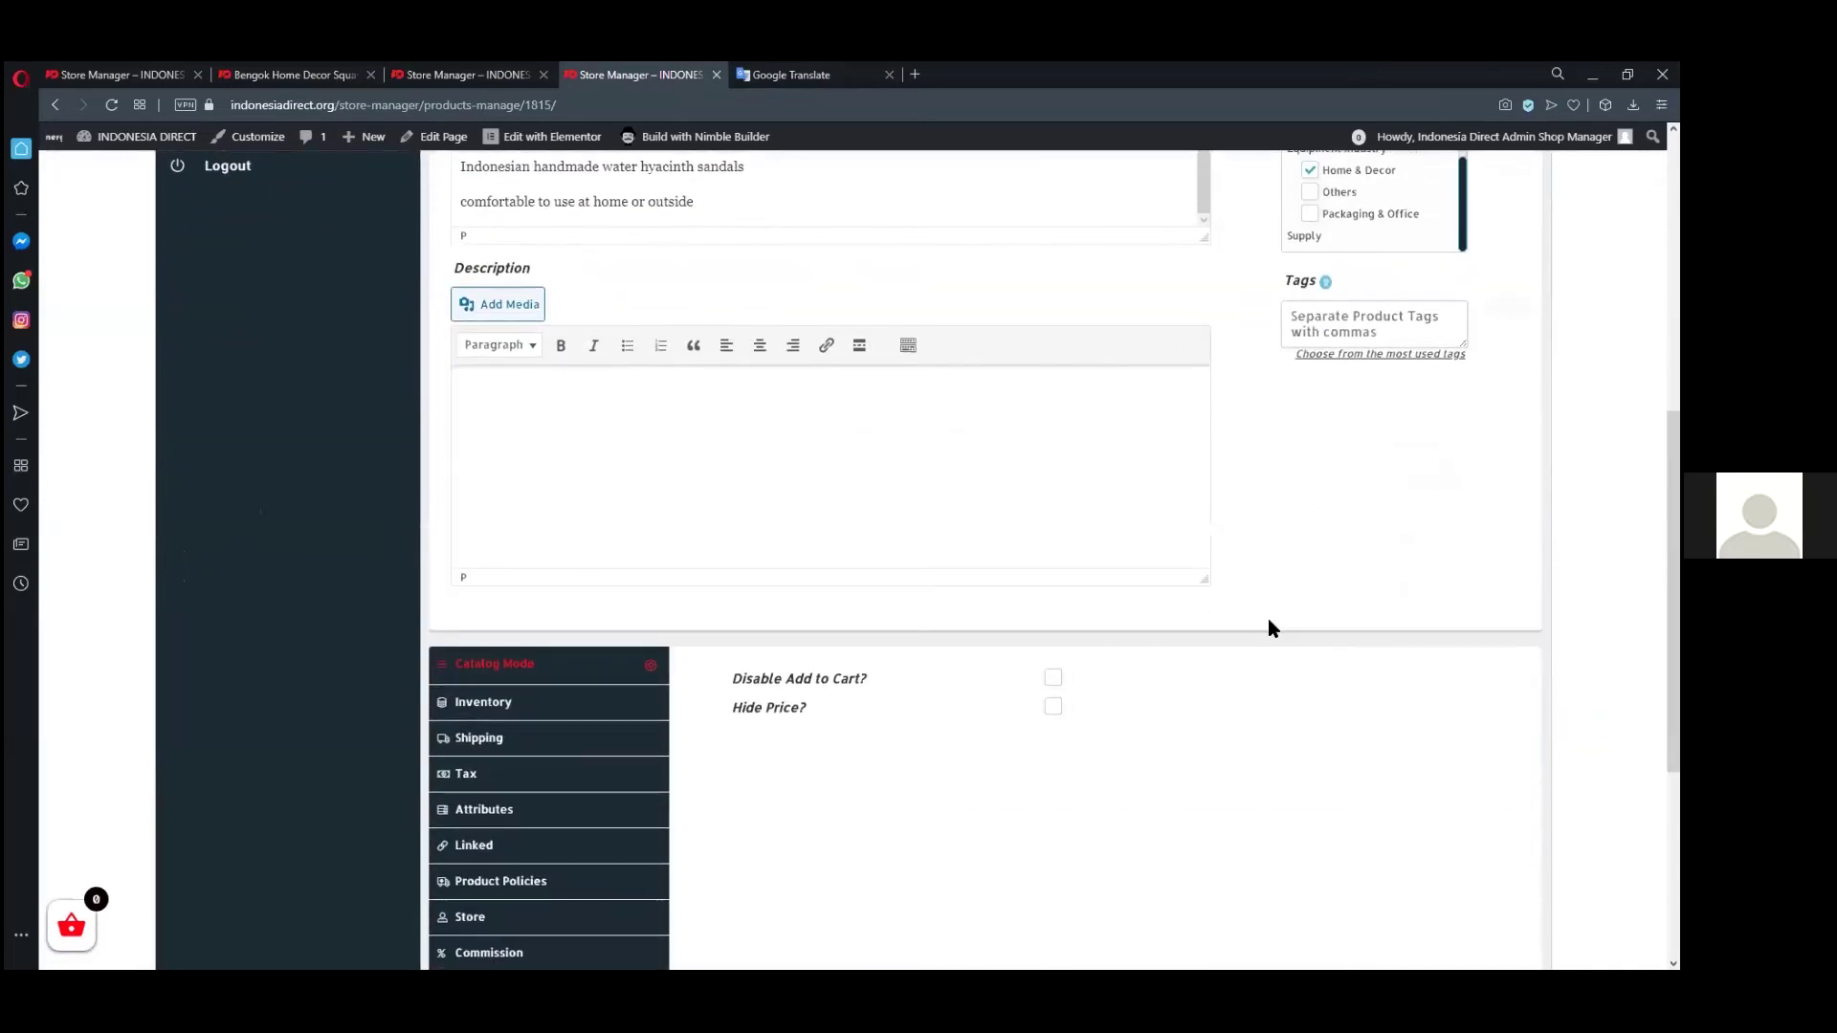
{"action": "scroll", "coordinate": [1274, 630], "scroll_direction": "up", "scroll_amount": 8}
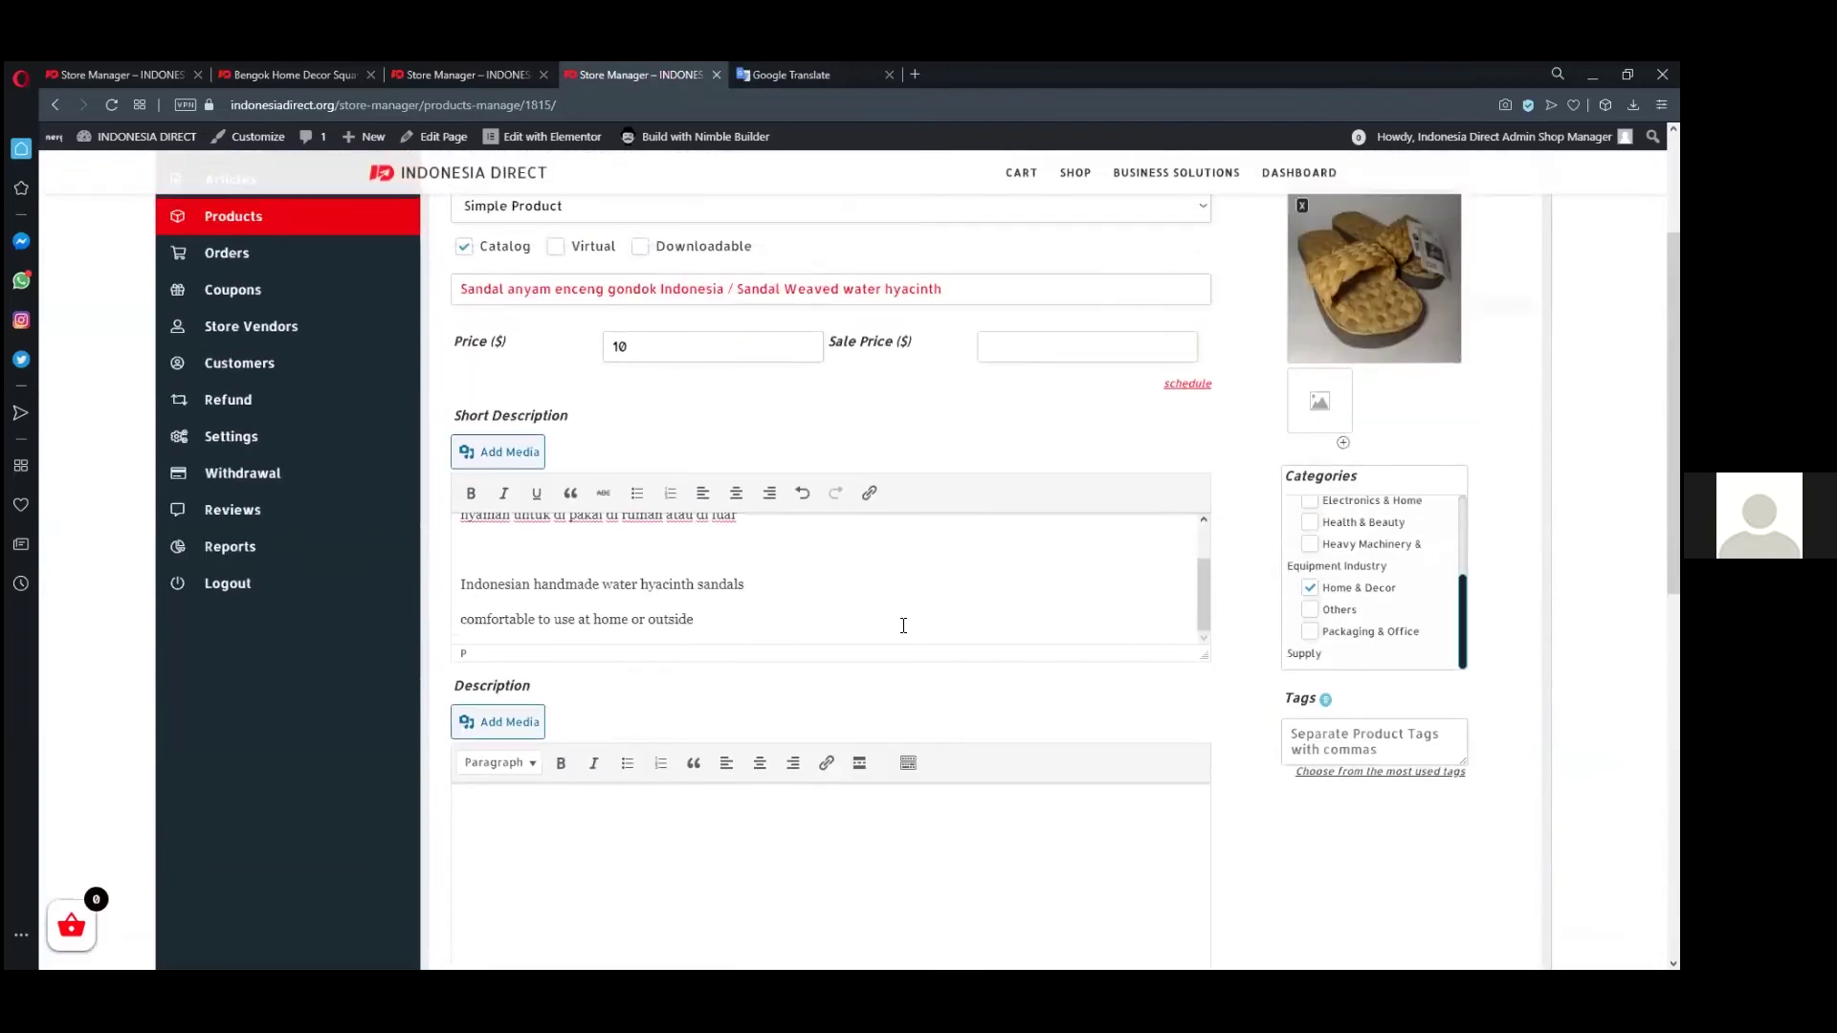
{"action": "scroll", "coordinate": [1253, 618], "scroll_direction": "down", "scroll_amount": 8}
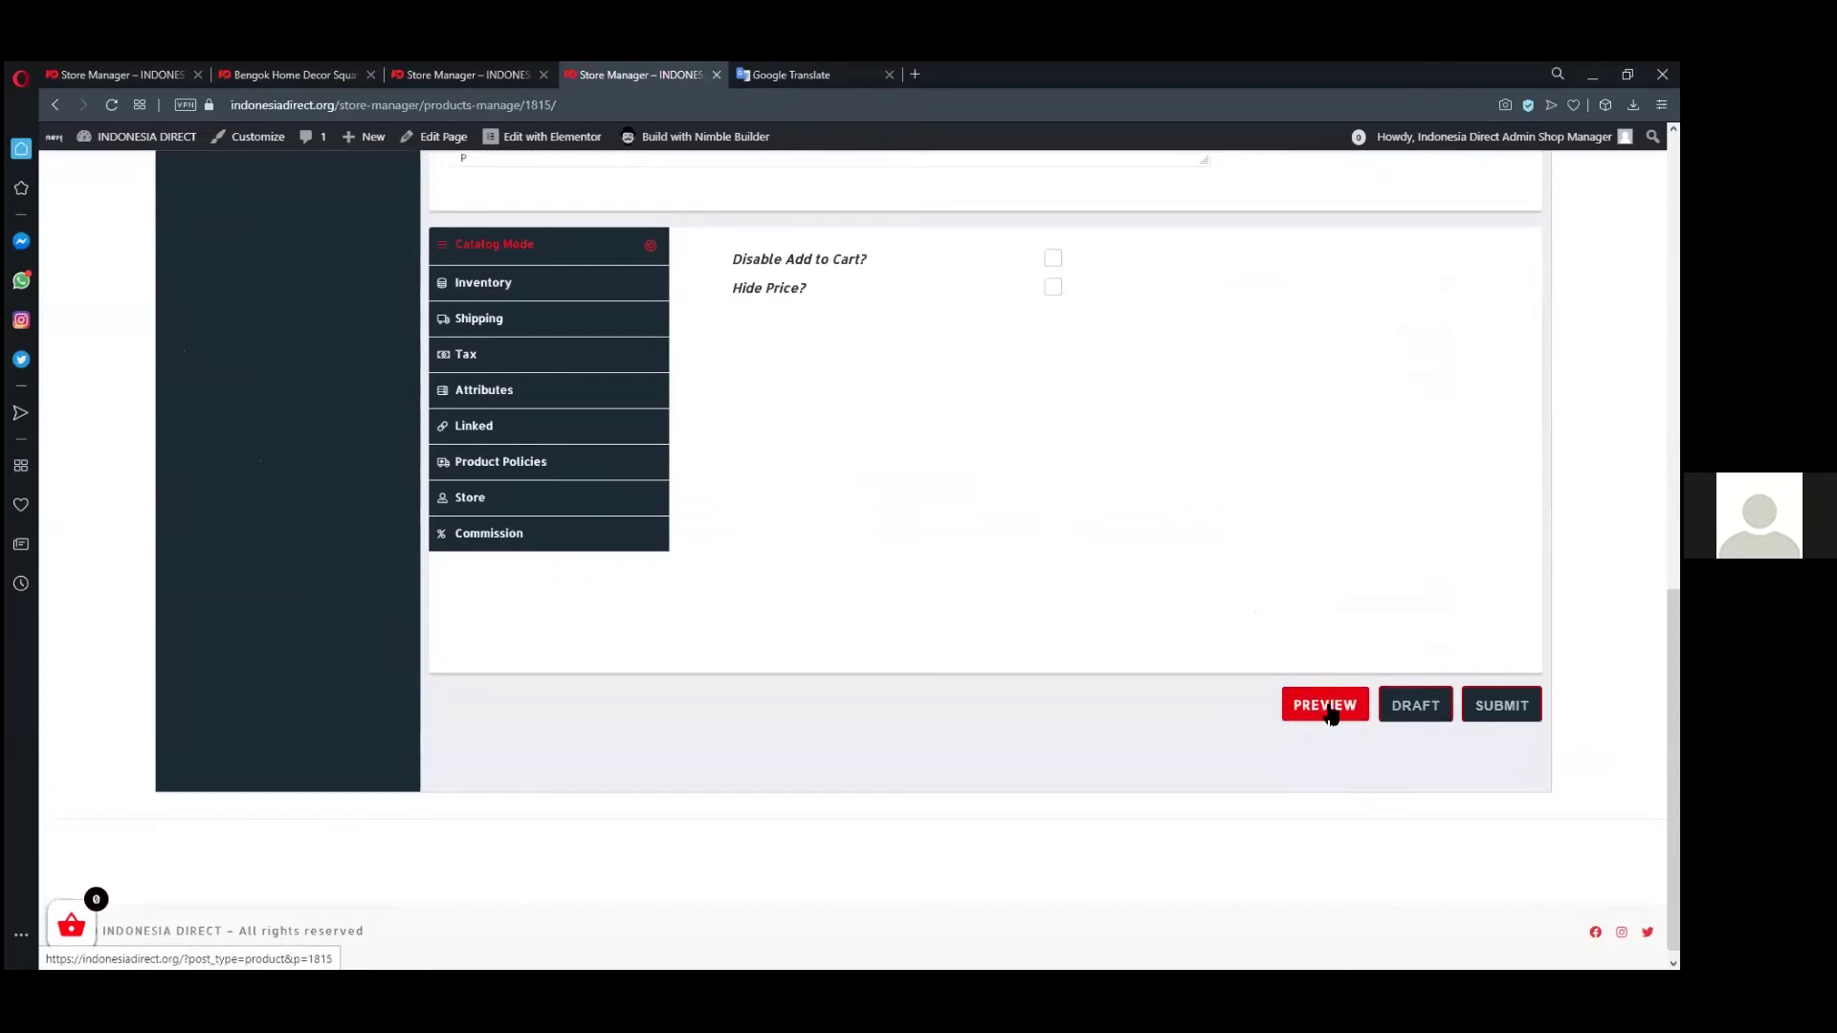
- Preview the unsaved product page and look over its content, then return to the product form
{"action": "left_click", "coordinate": [1328, 713]}
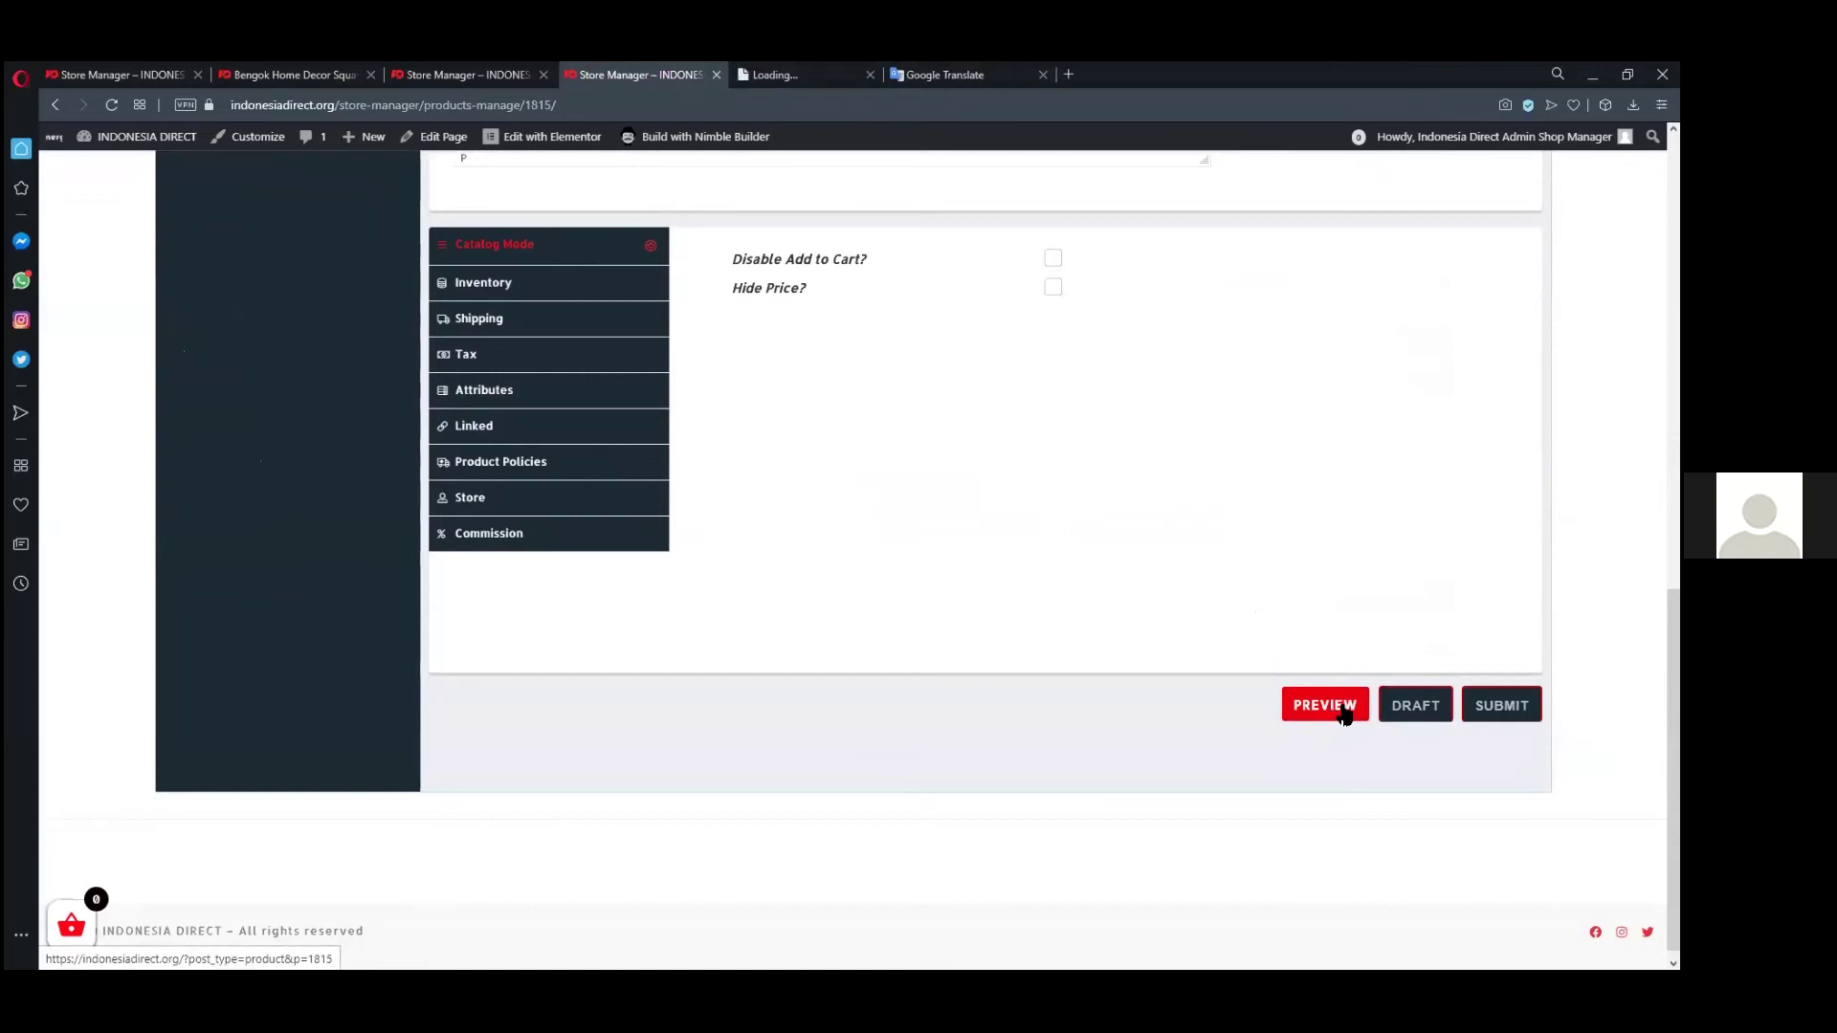
{"action": "left_click", "coordinate": [829, 75]}
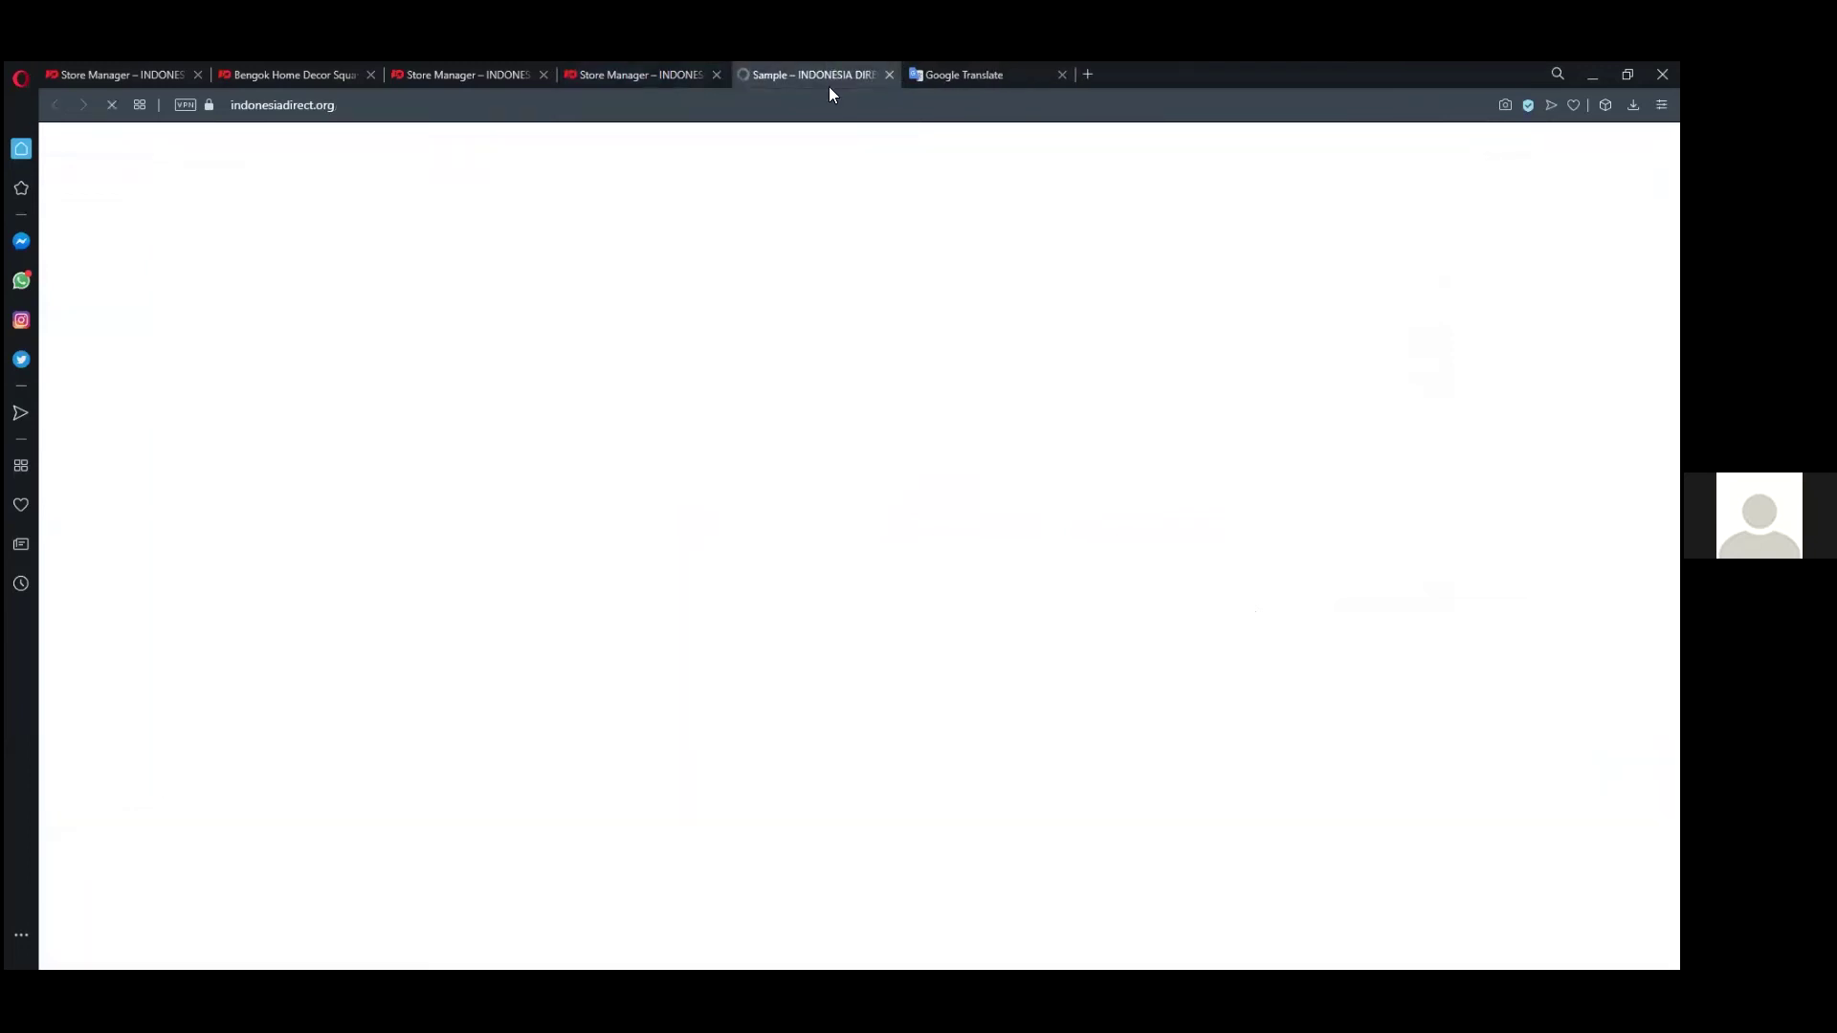
{"action": "scroll", "coordinate": [1110, 542], "scroll_direction": "down", "scroll_amount": 2}
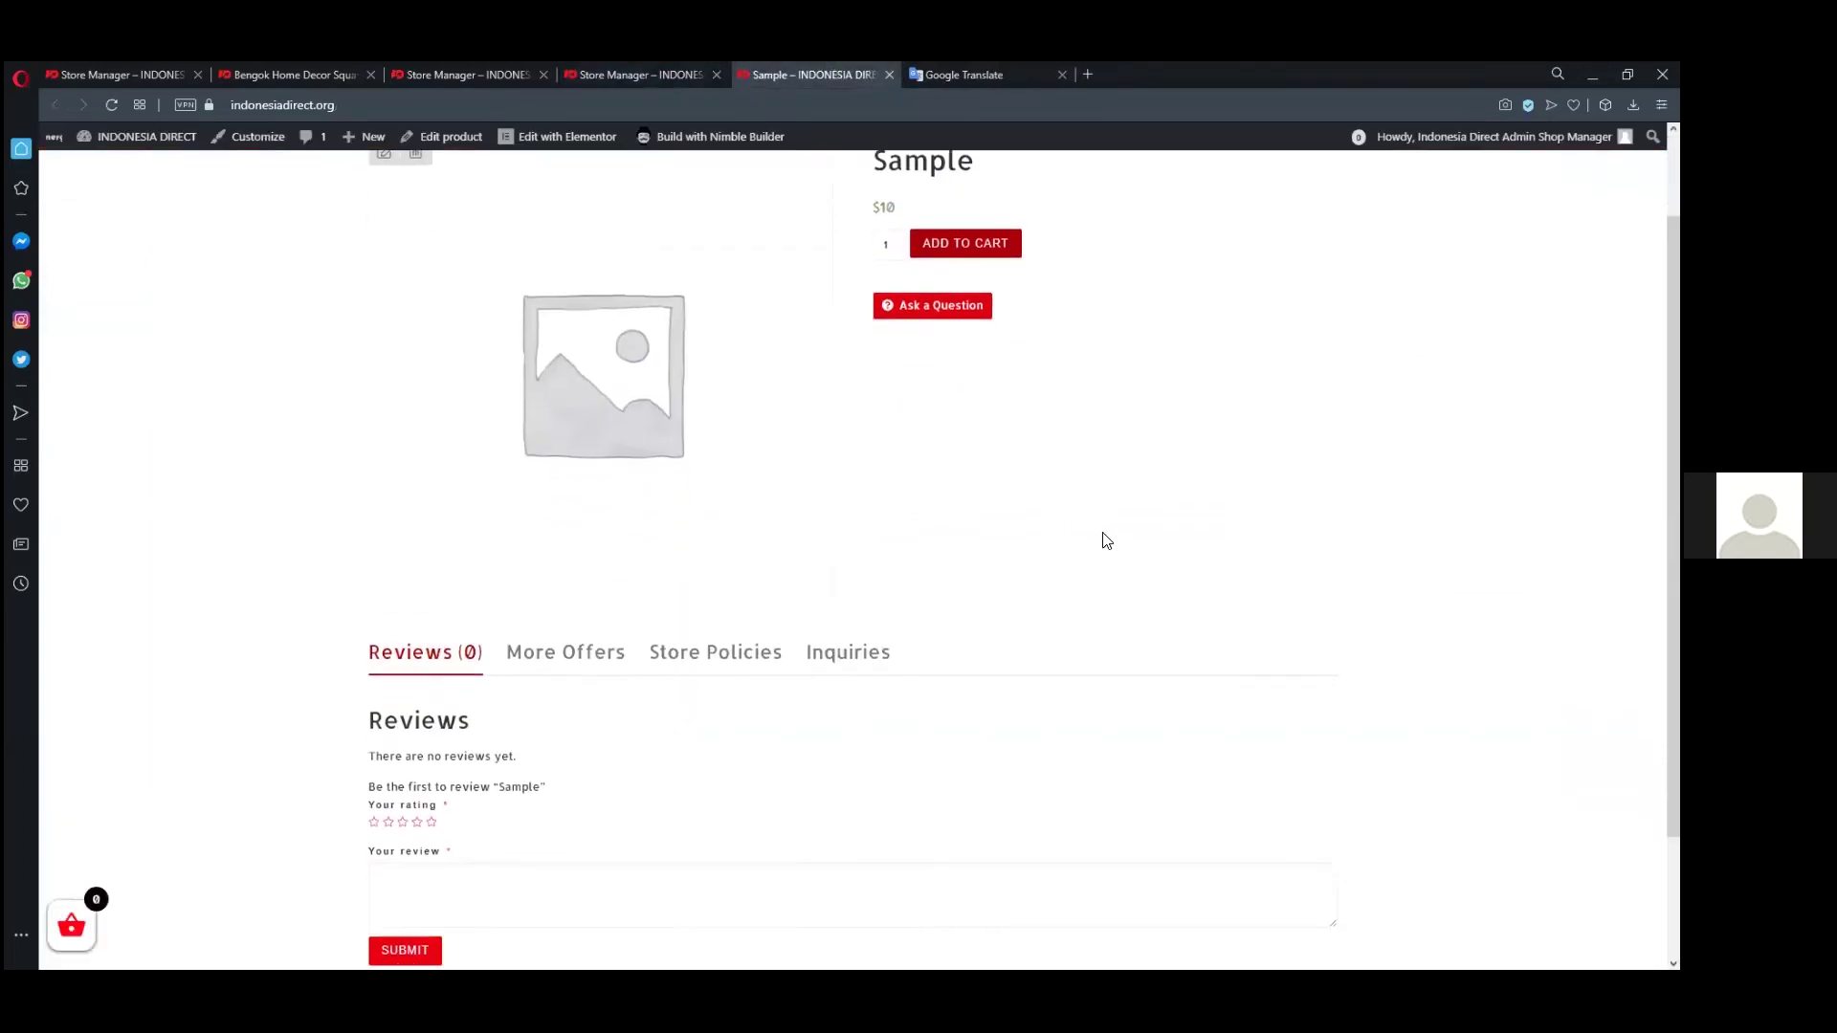
{"action": "scroll", "coordinate": [1105, 542], "scroll_direction": "up", "scroll_amount": 2}
{"action": "left_click", "coordinate": [889, 75]}
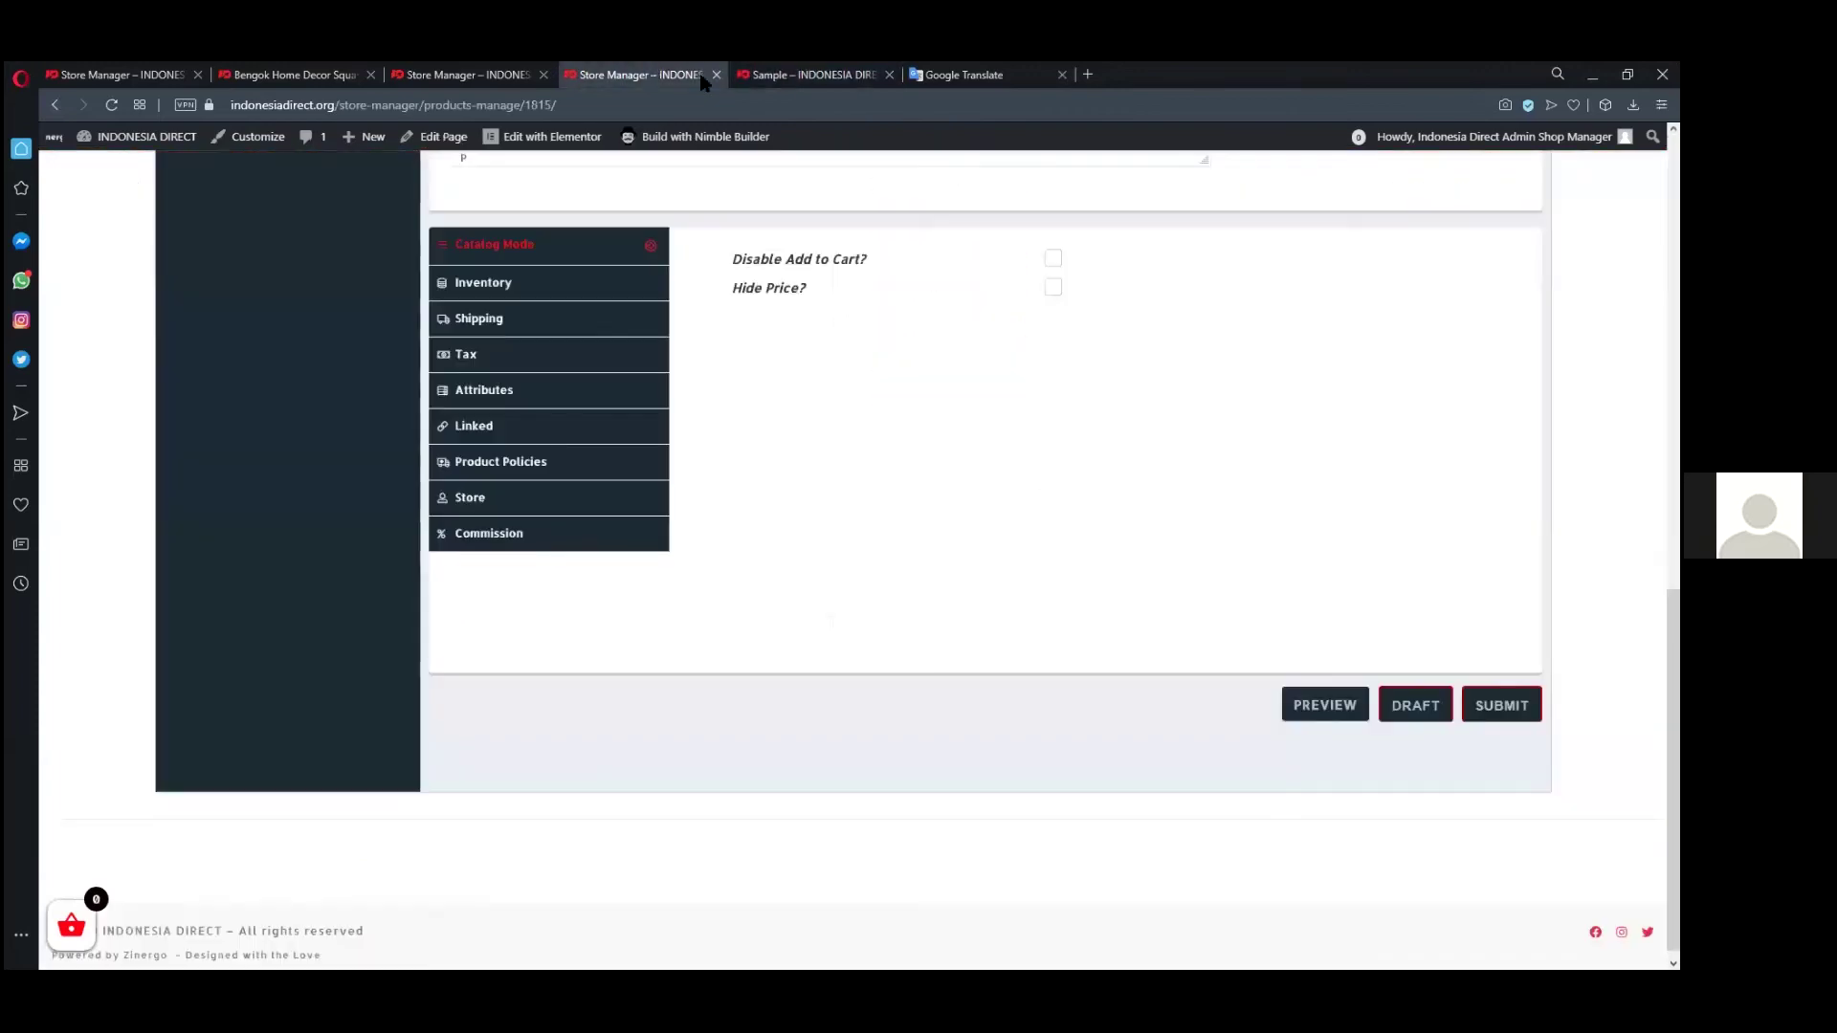
- Save the product as a draft and check its title and short description on the preview page
{"action": "left_click", "coordinate": [1421, 706]}
{"action": "left_click", "coordinate": [1324, 802]}
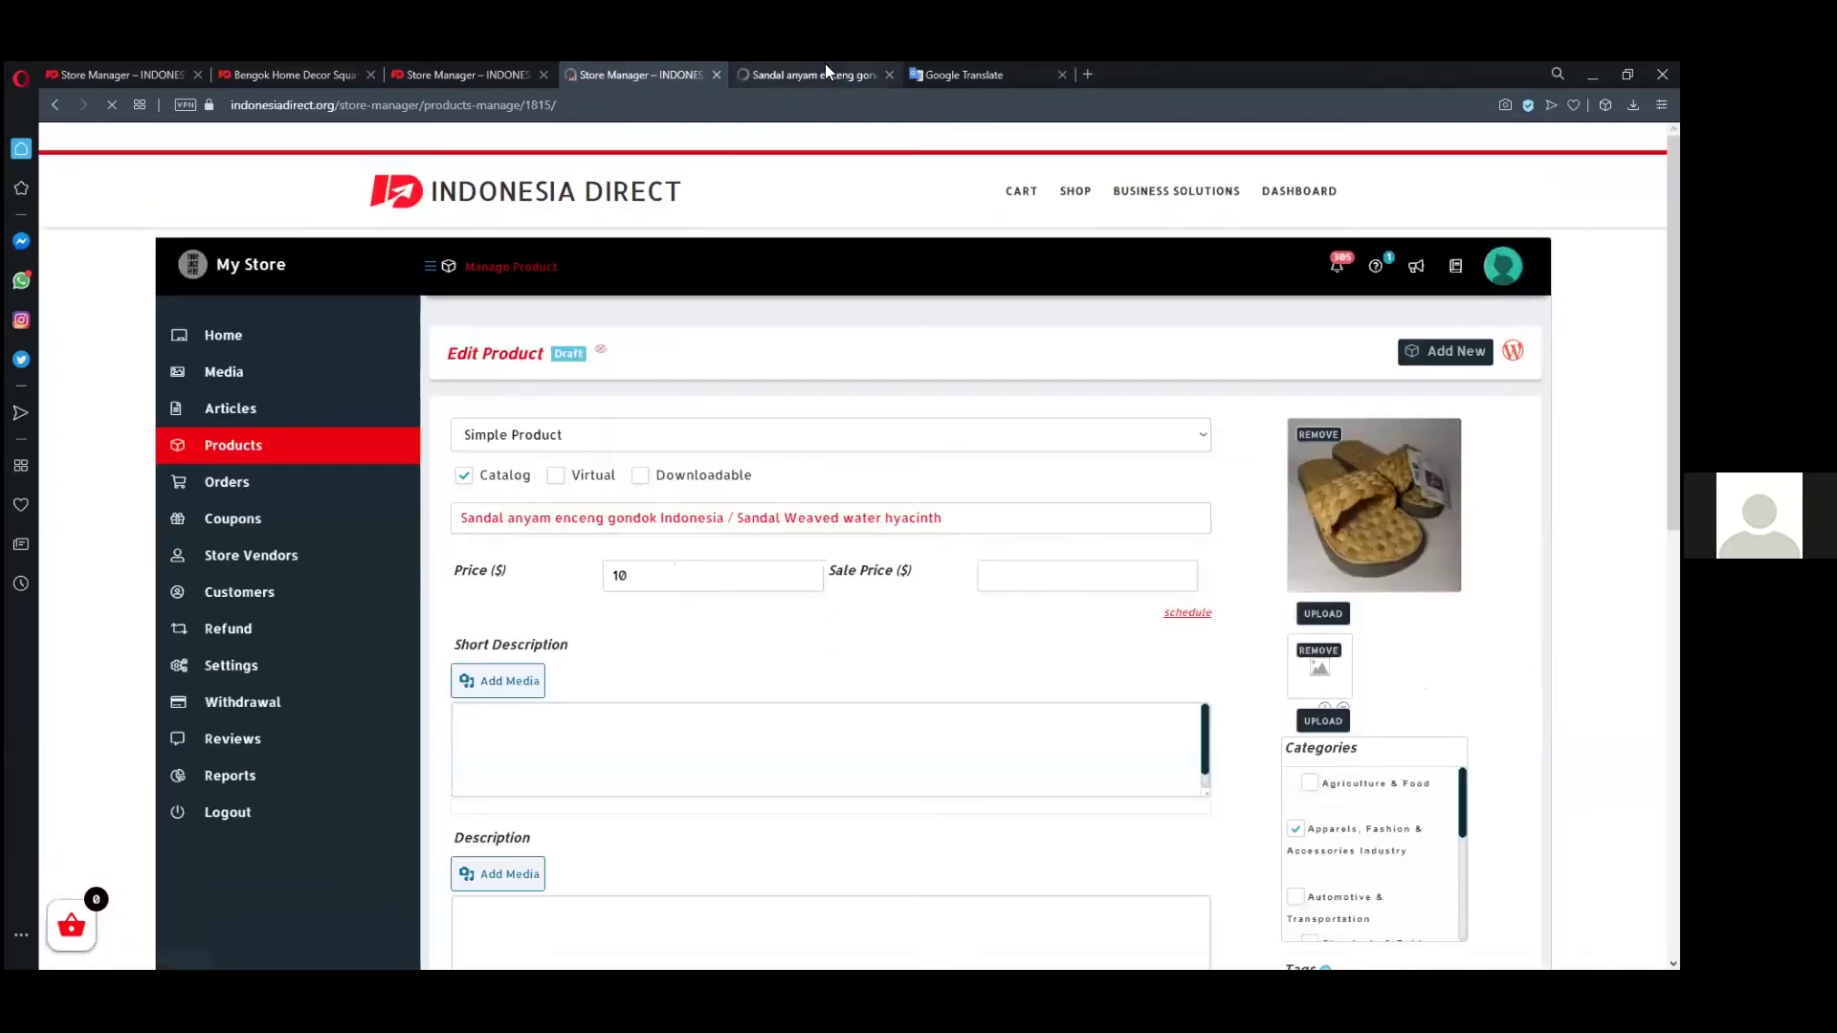
{"action": "left_click", "coordinate": [825, 67]}
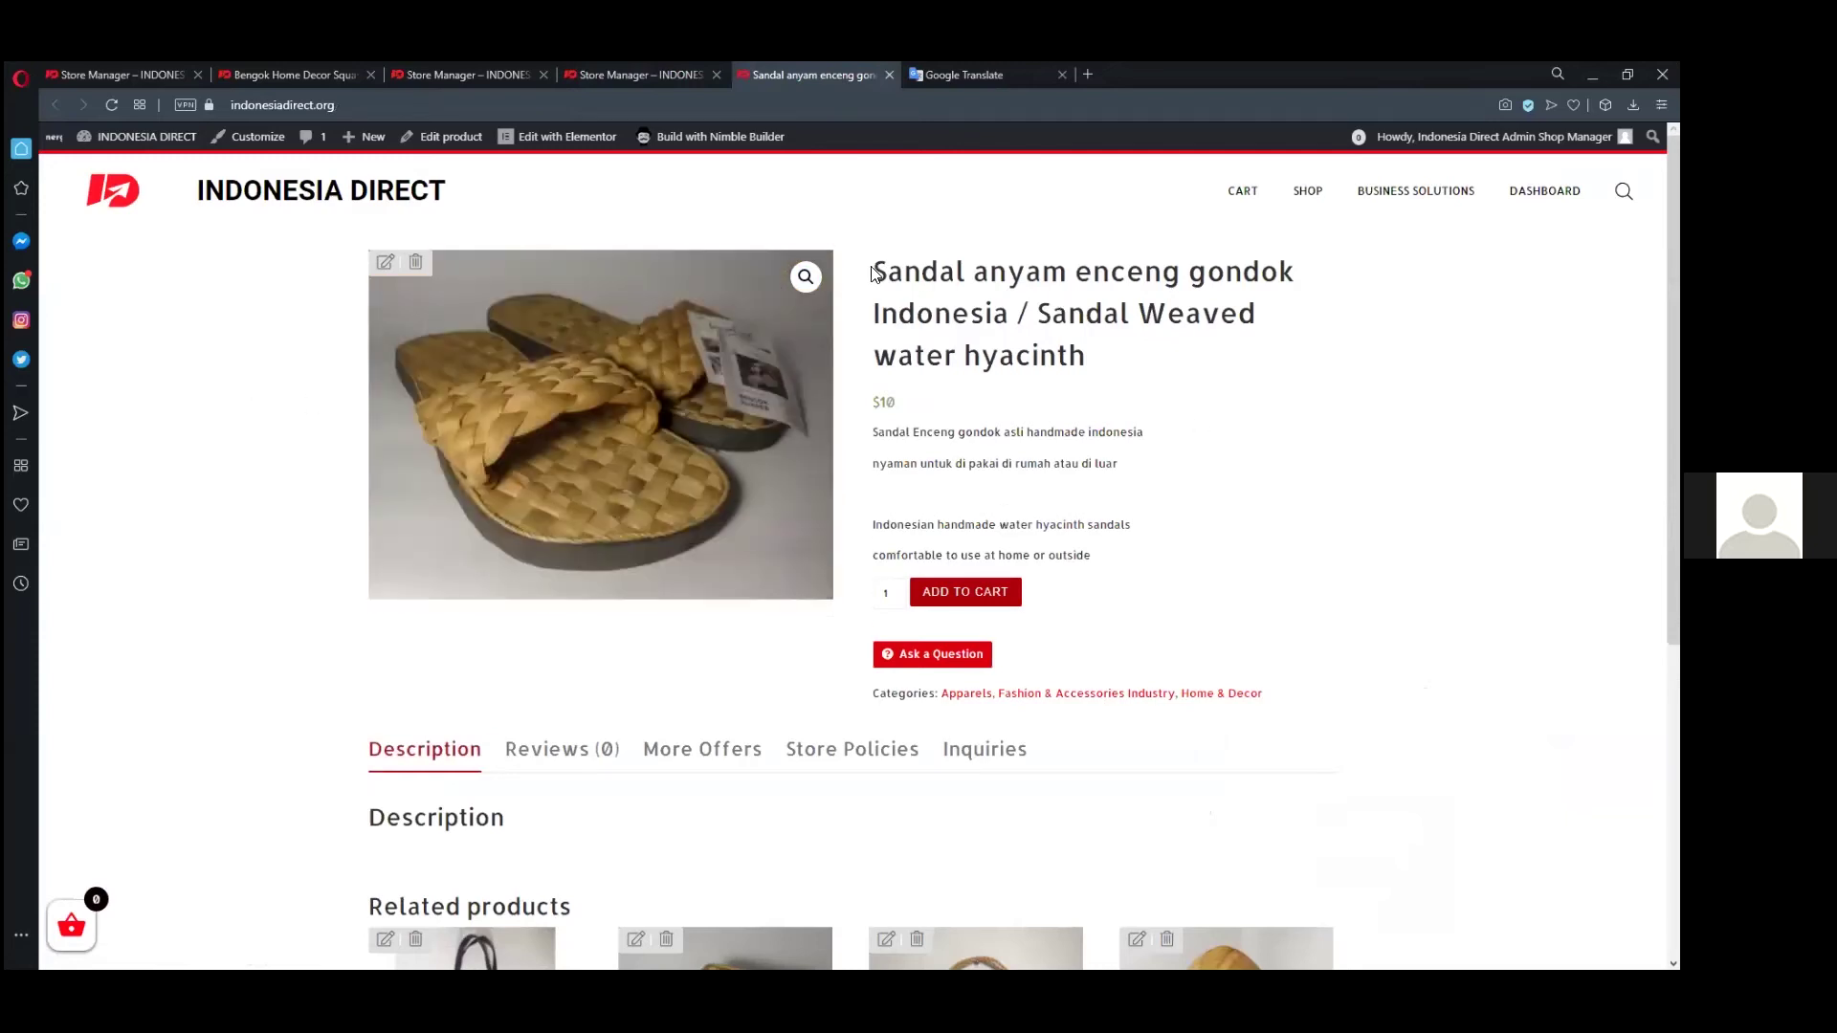
{"action": "left_click_drag", "start_coordinate": [875, 271], "coordinate": [1272, 315]}
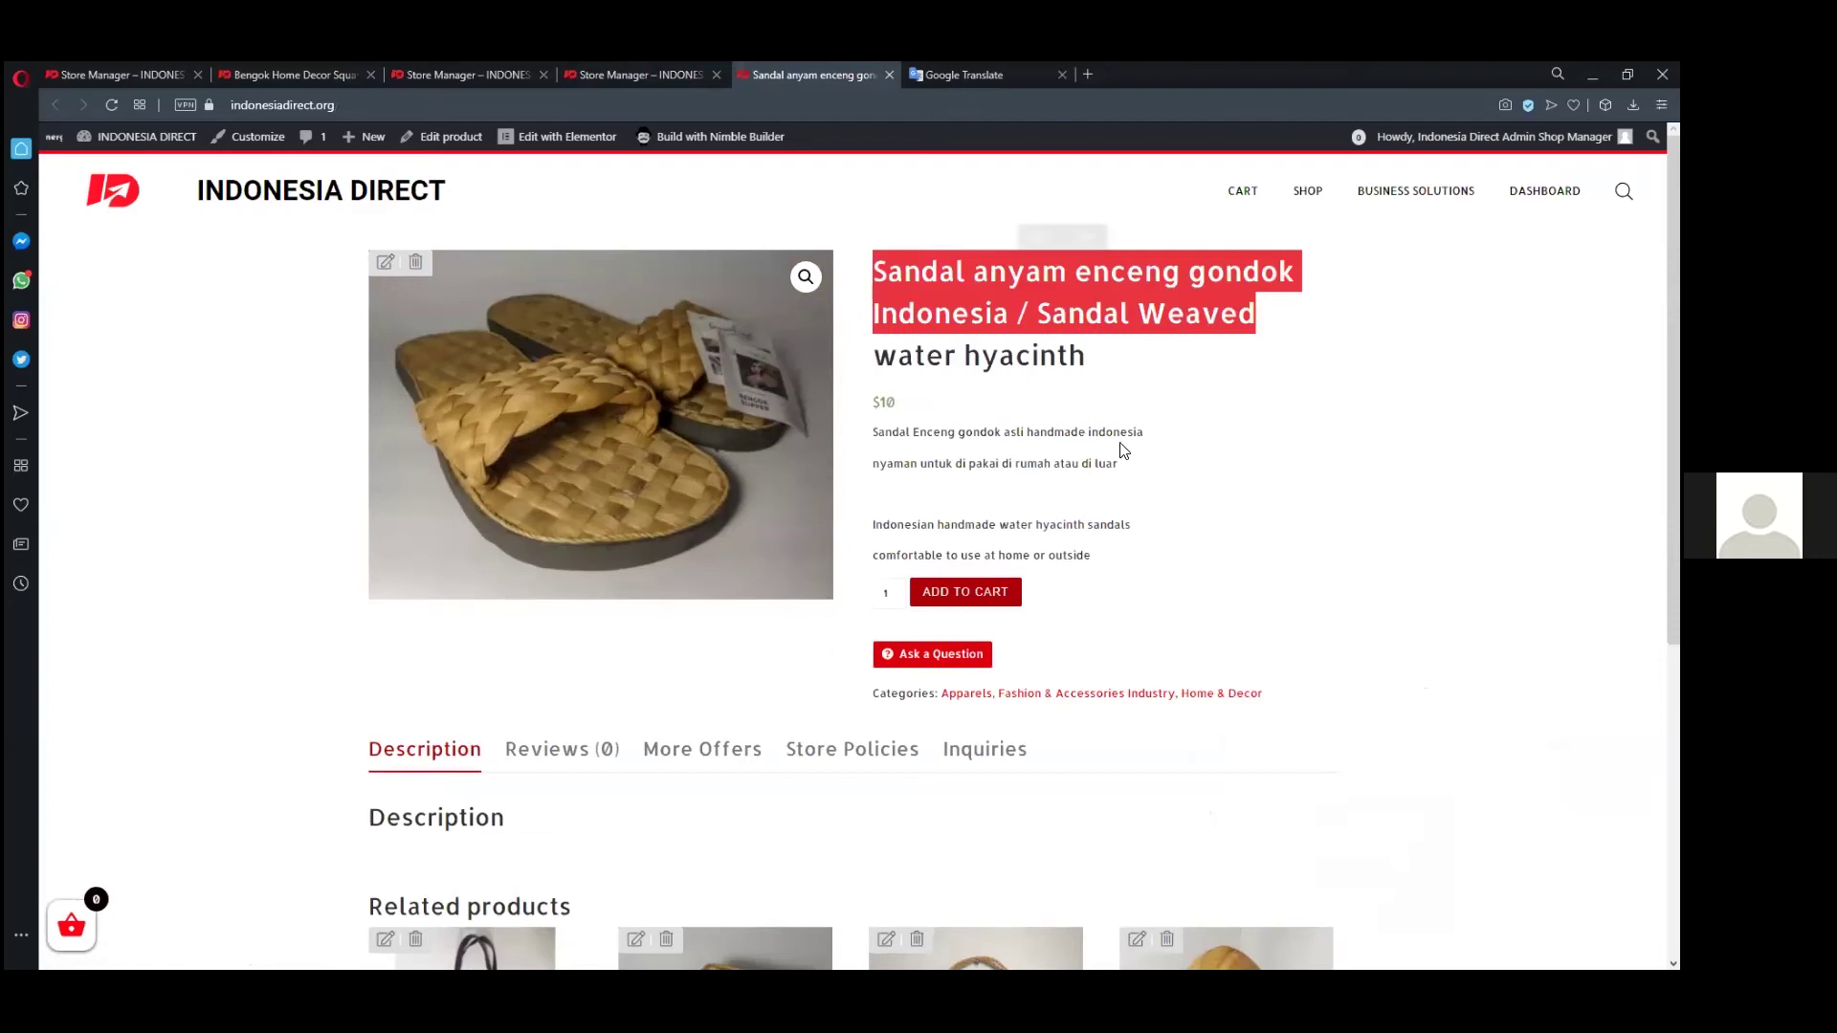
{"action": "left_click_drag", "start_coordinate": [875, 402], "coordinate": [1177, 467]}
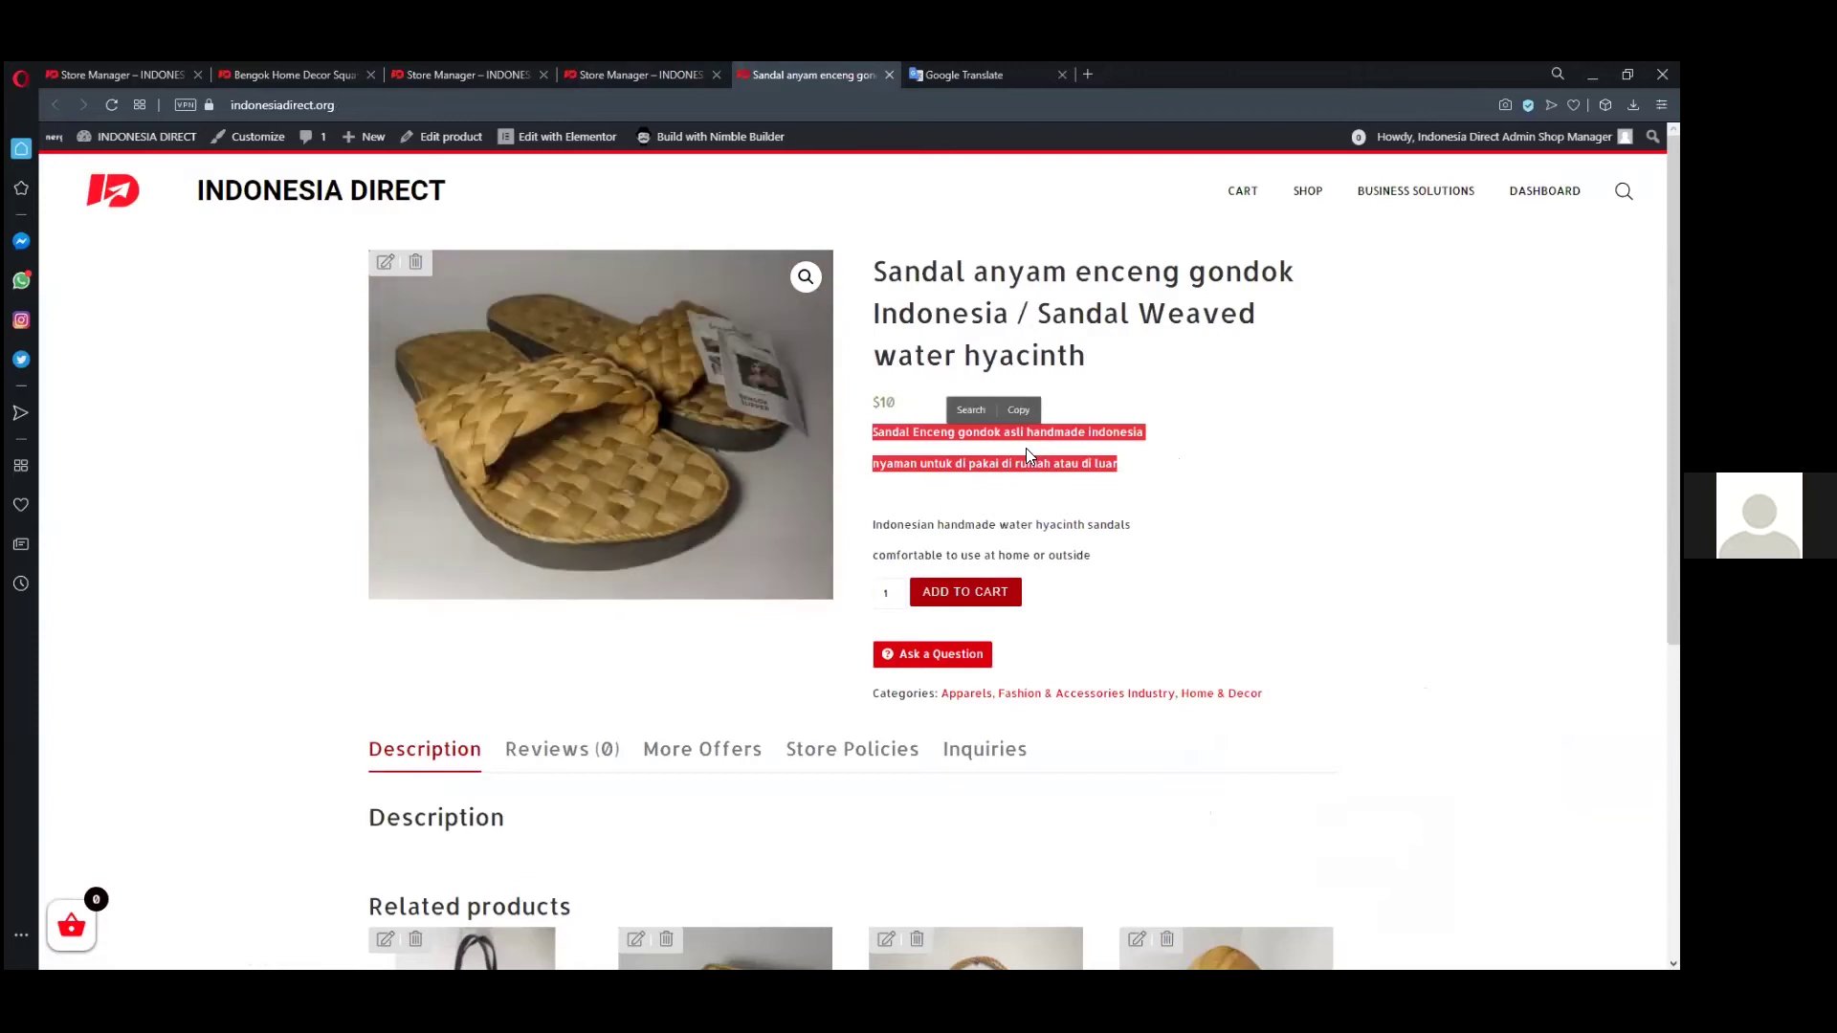
- Return to the product form and enter "Material" and "Size" on separate lines of the main description
{"action": "left_click", "coordinate": [622, 70]}
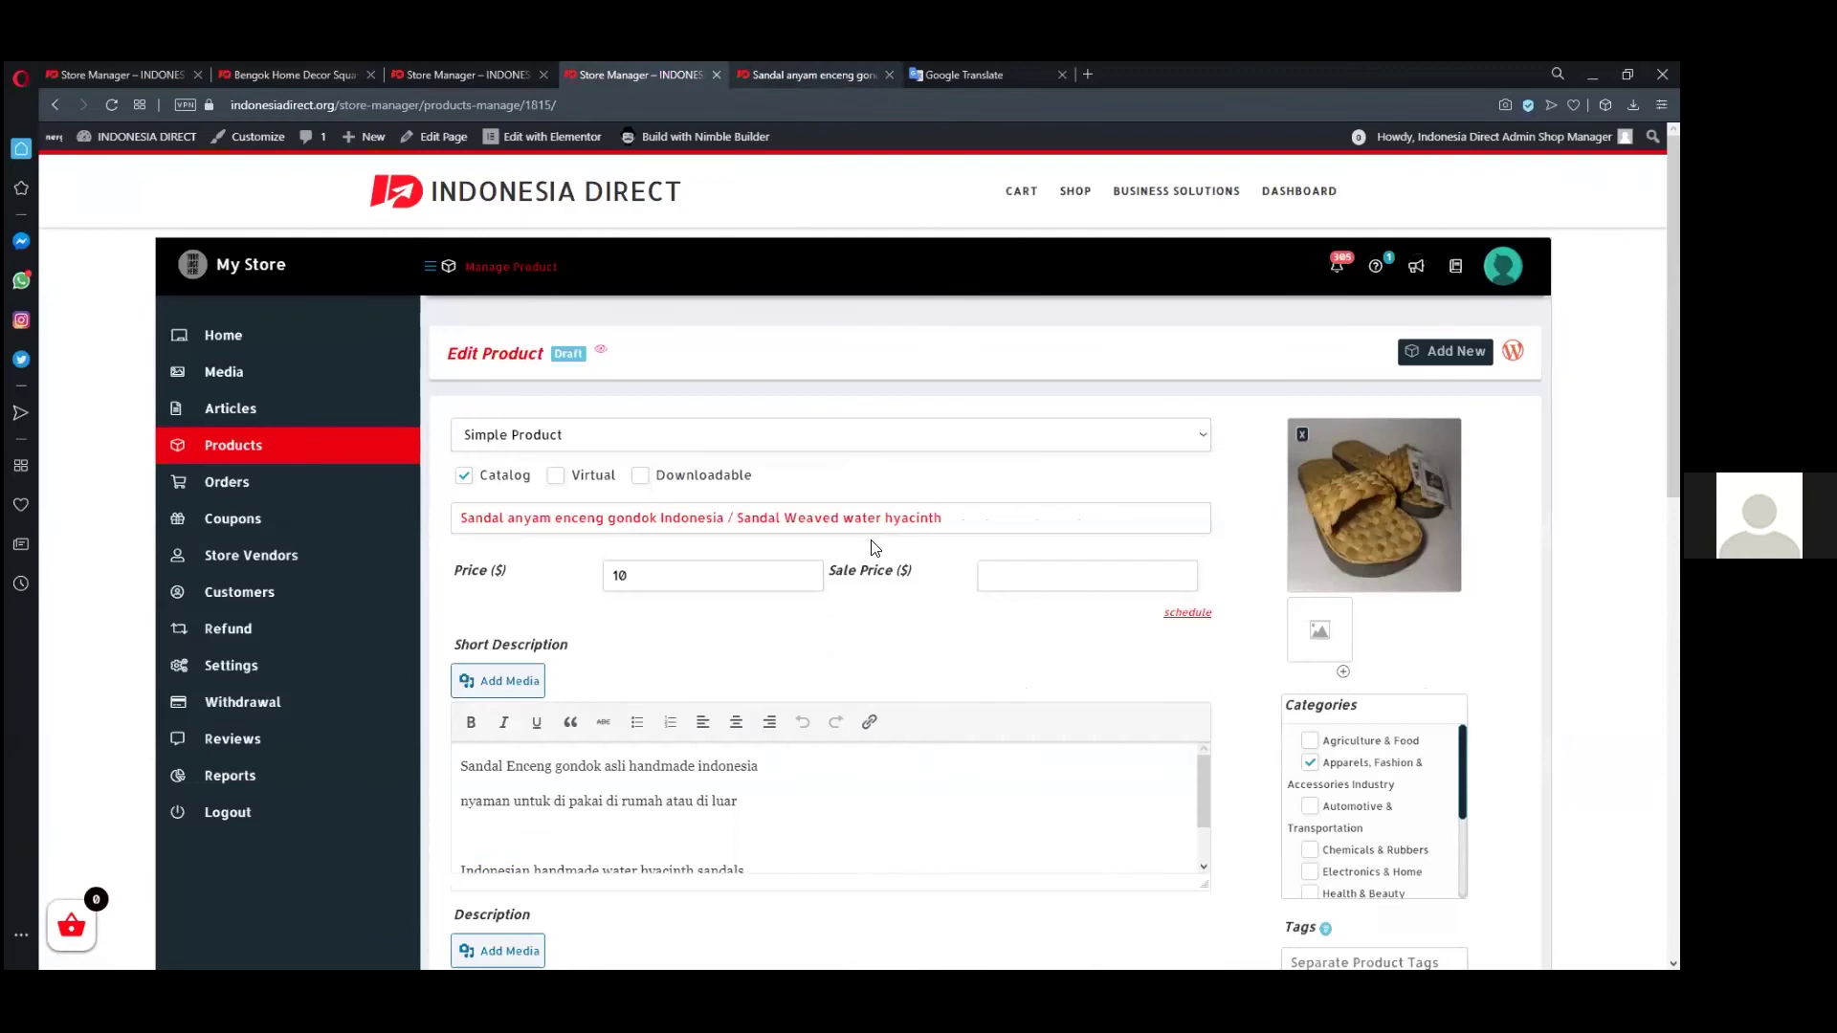
{"action": "scroll", "coordinate": [1215, 636], "scroll_direction": "down", "scroll_amount": 3}
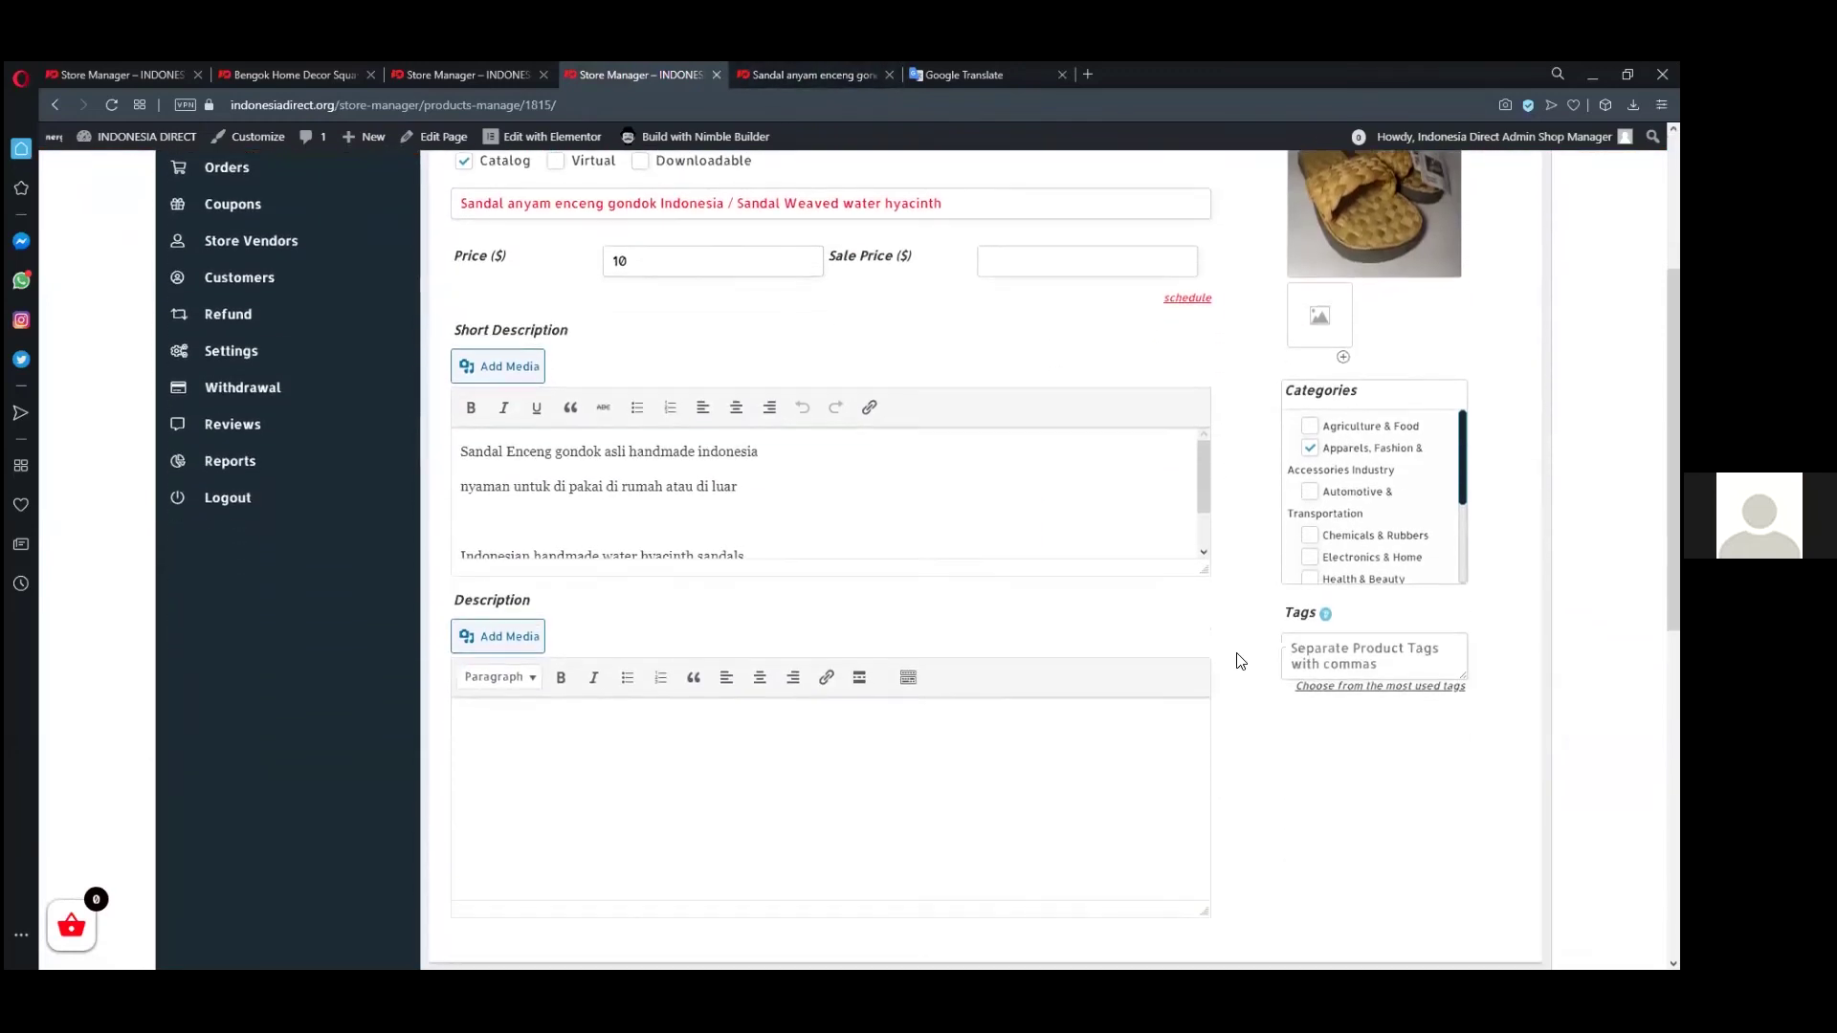
{"action": "left_click", "coordinate": [529, 748]}
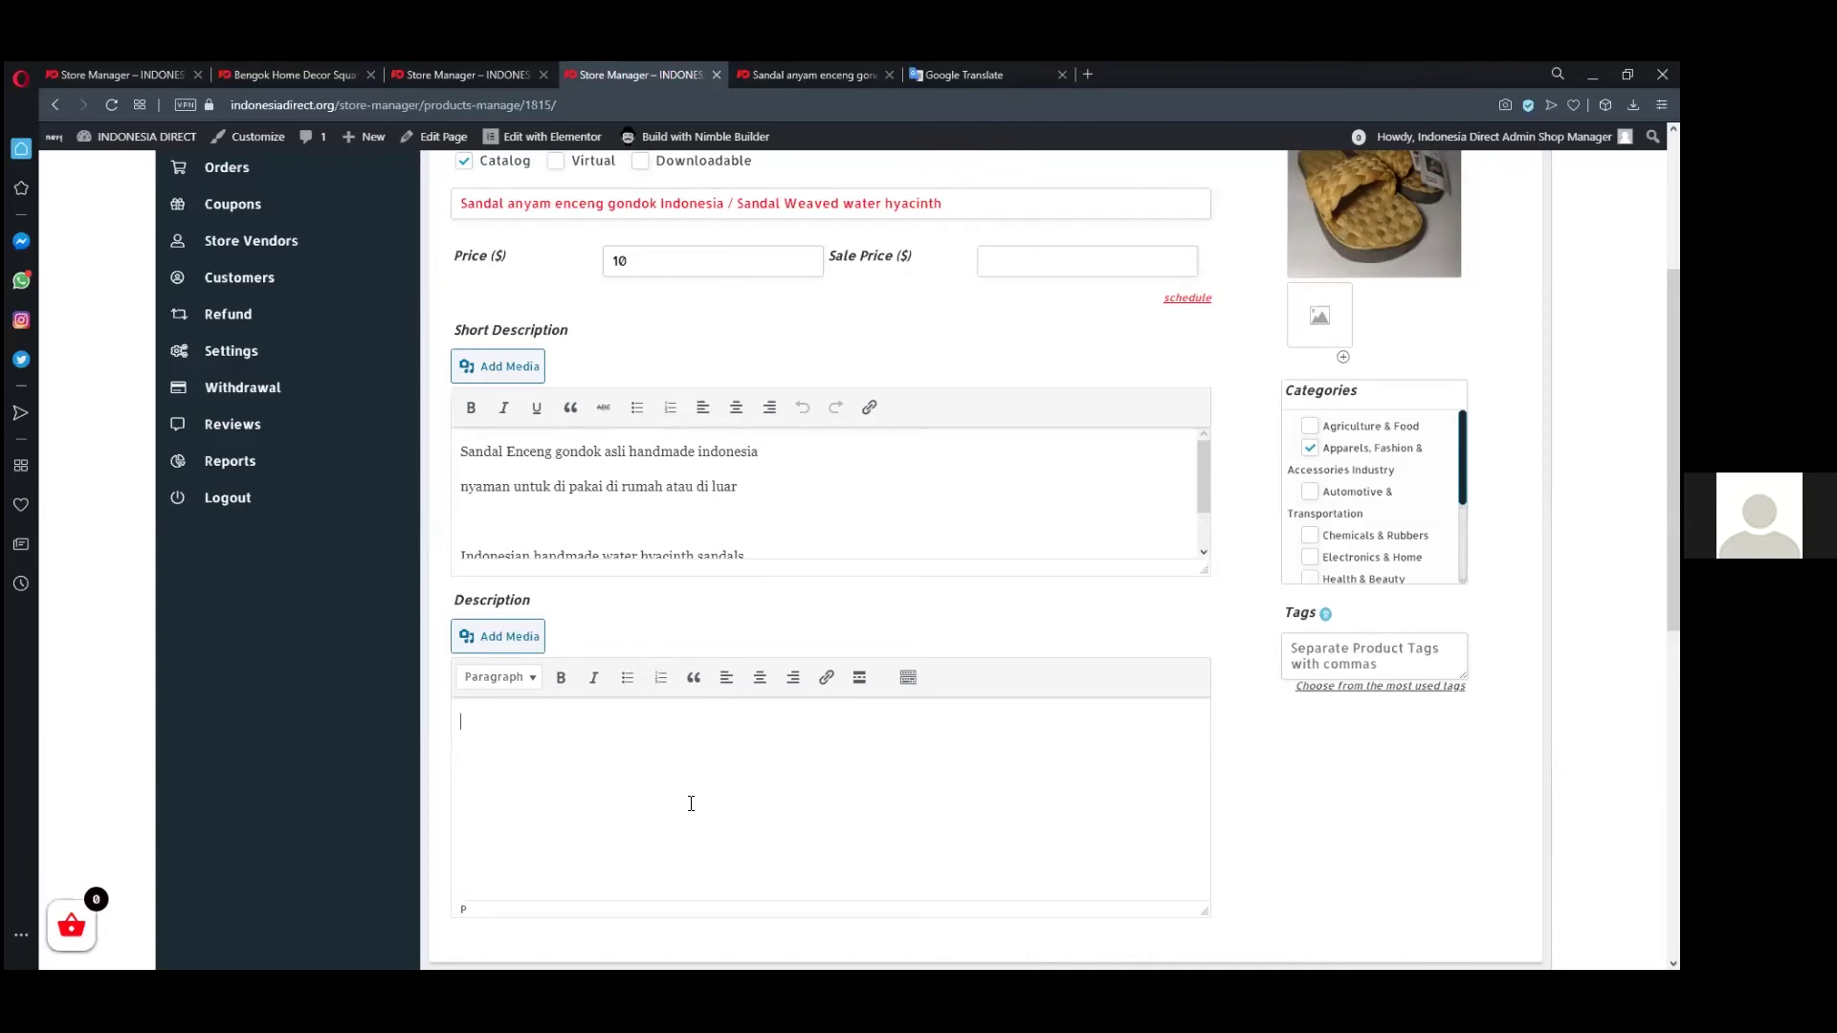
{"action": "type", "text": "Materia"}
{"action": "type", "text": "l"}
{"action": "key", "text": "Return"}
{"action": "type", "text": "Size"}
- Add a third line reading "Price" below "Size" in the main description
{"action": "scroll", "coordinate": [1024, 430], "scroll_direction": "up", "scroll_amount": 3}
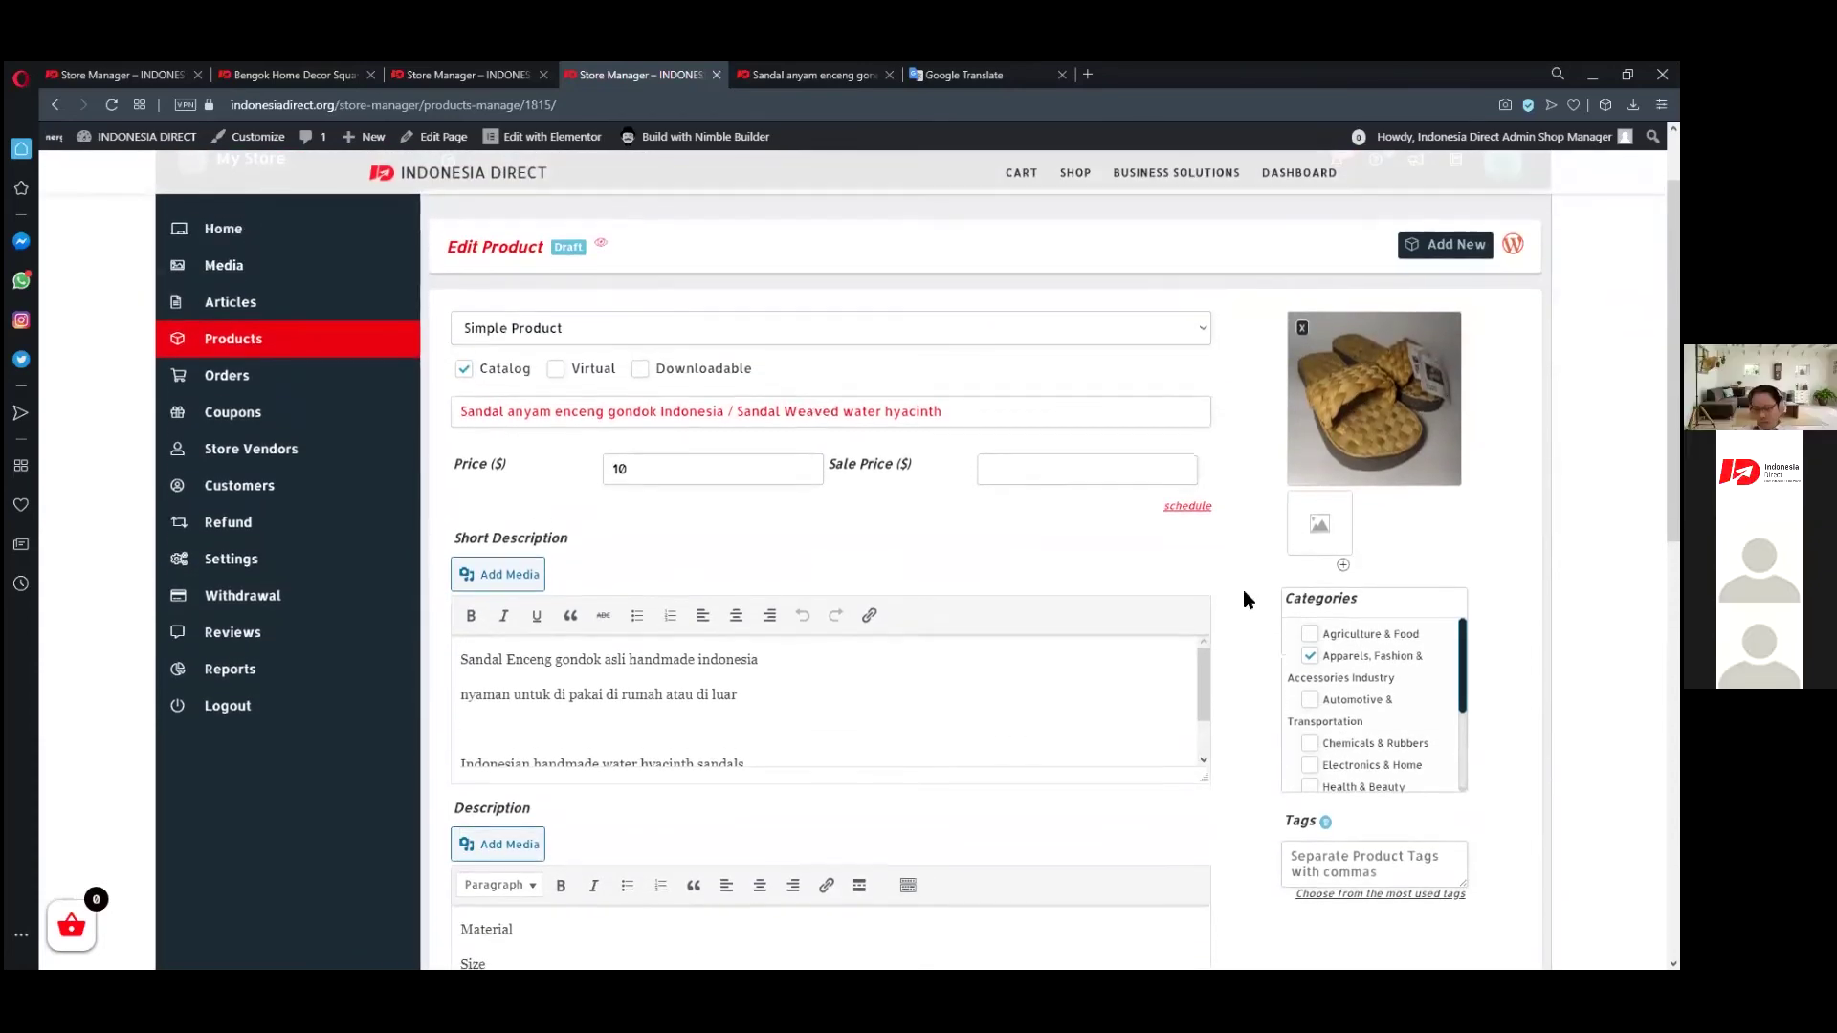
{"action": "scroll", "coordinate": [995, 722], "scroll_direction": "down", "scroll_amount": 2}
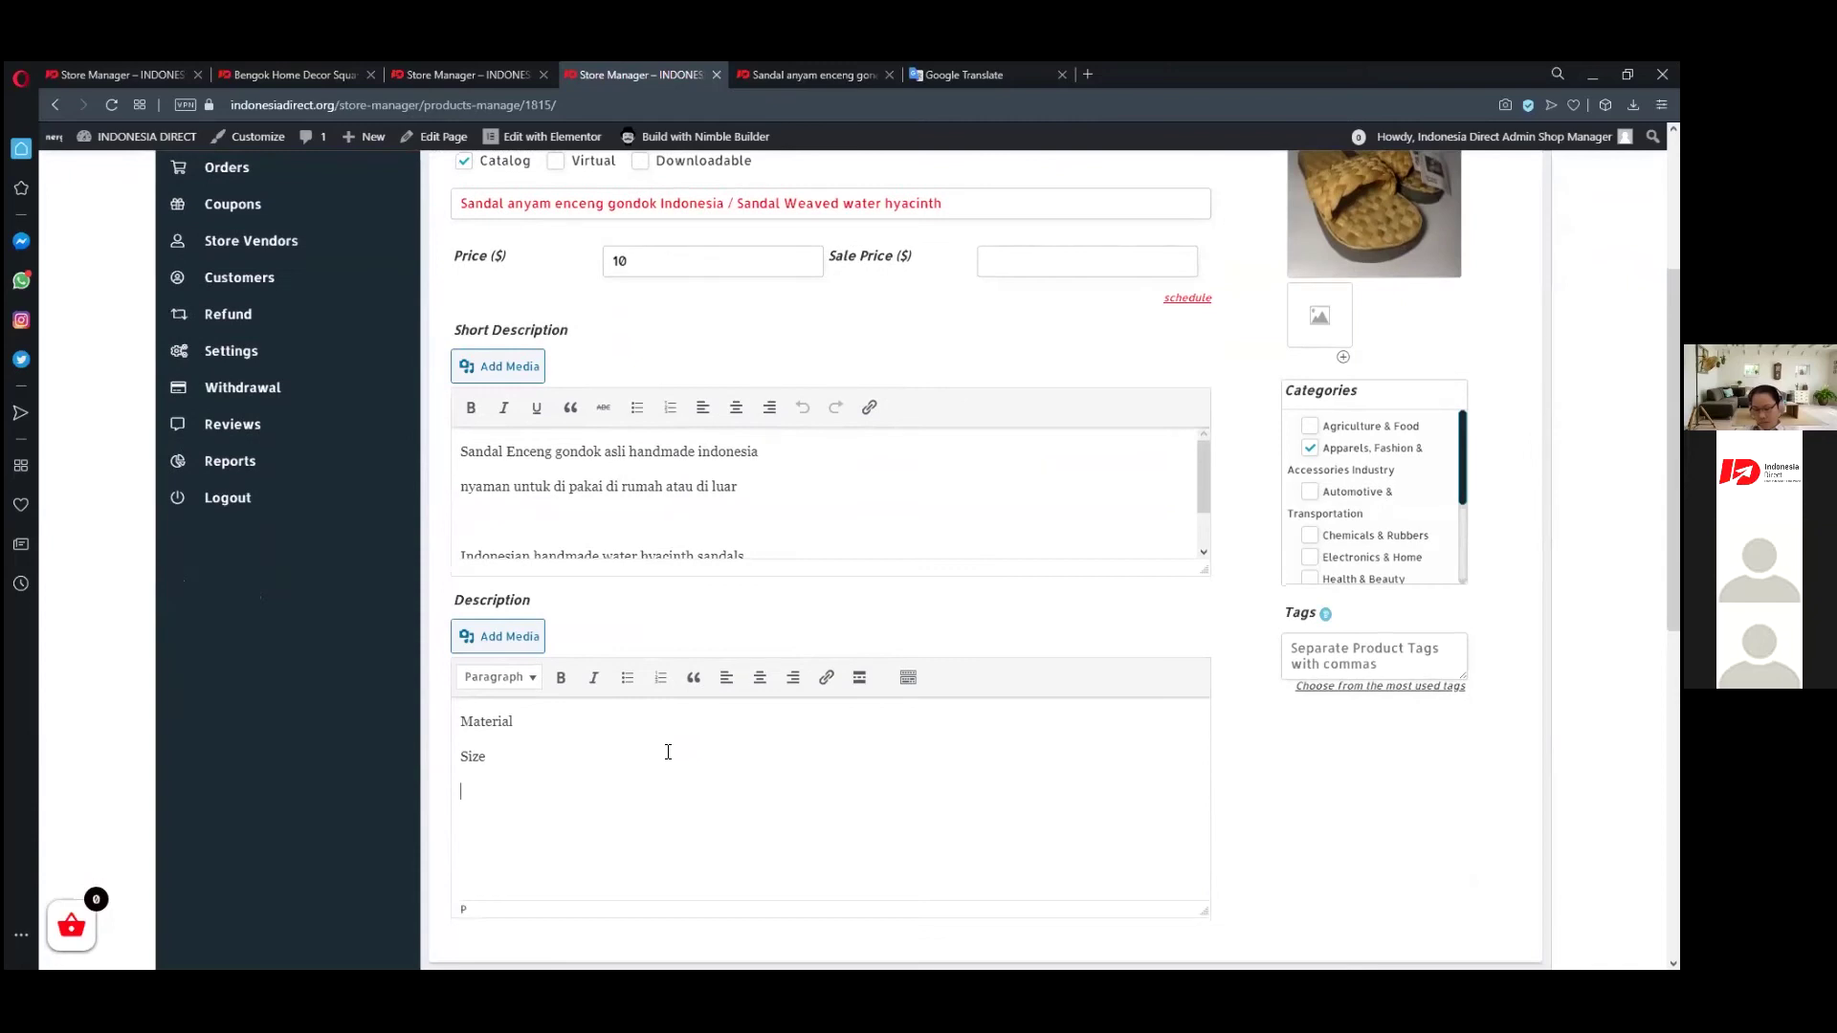
{"action": "type", "text": "Ha"}
{"action": "key", "text": "BackSpace"}
{"action": "key", "text": "BackSpace"}
{"action": "type", "text": "Price"}
{"action": "key", "text": "Return"}
- Review the product form and the preview page, from the image and short description down to the related products
{"action": "scroll", "coordinate": [1234, 460], "scroll_direction": "up", "scroll_amount": 3}
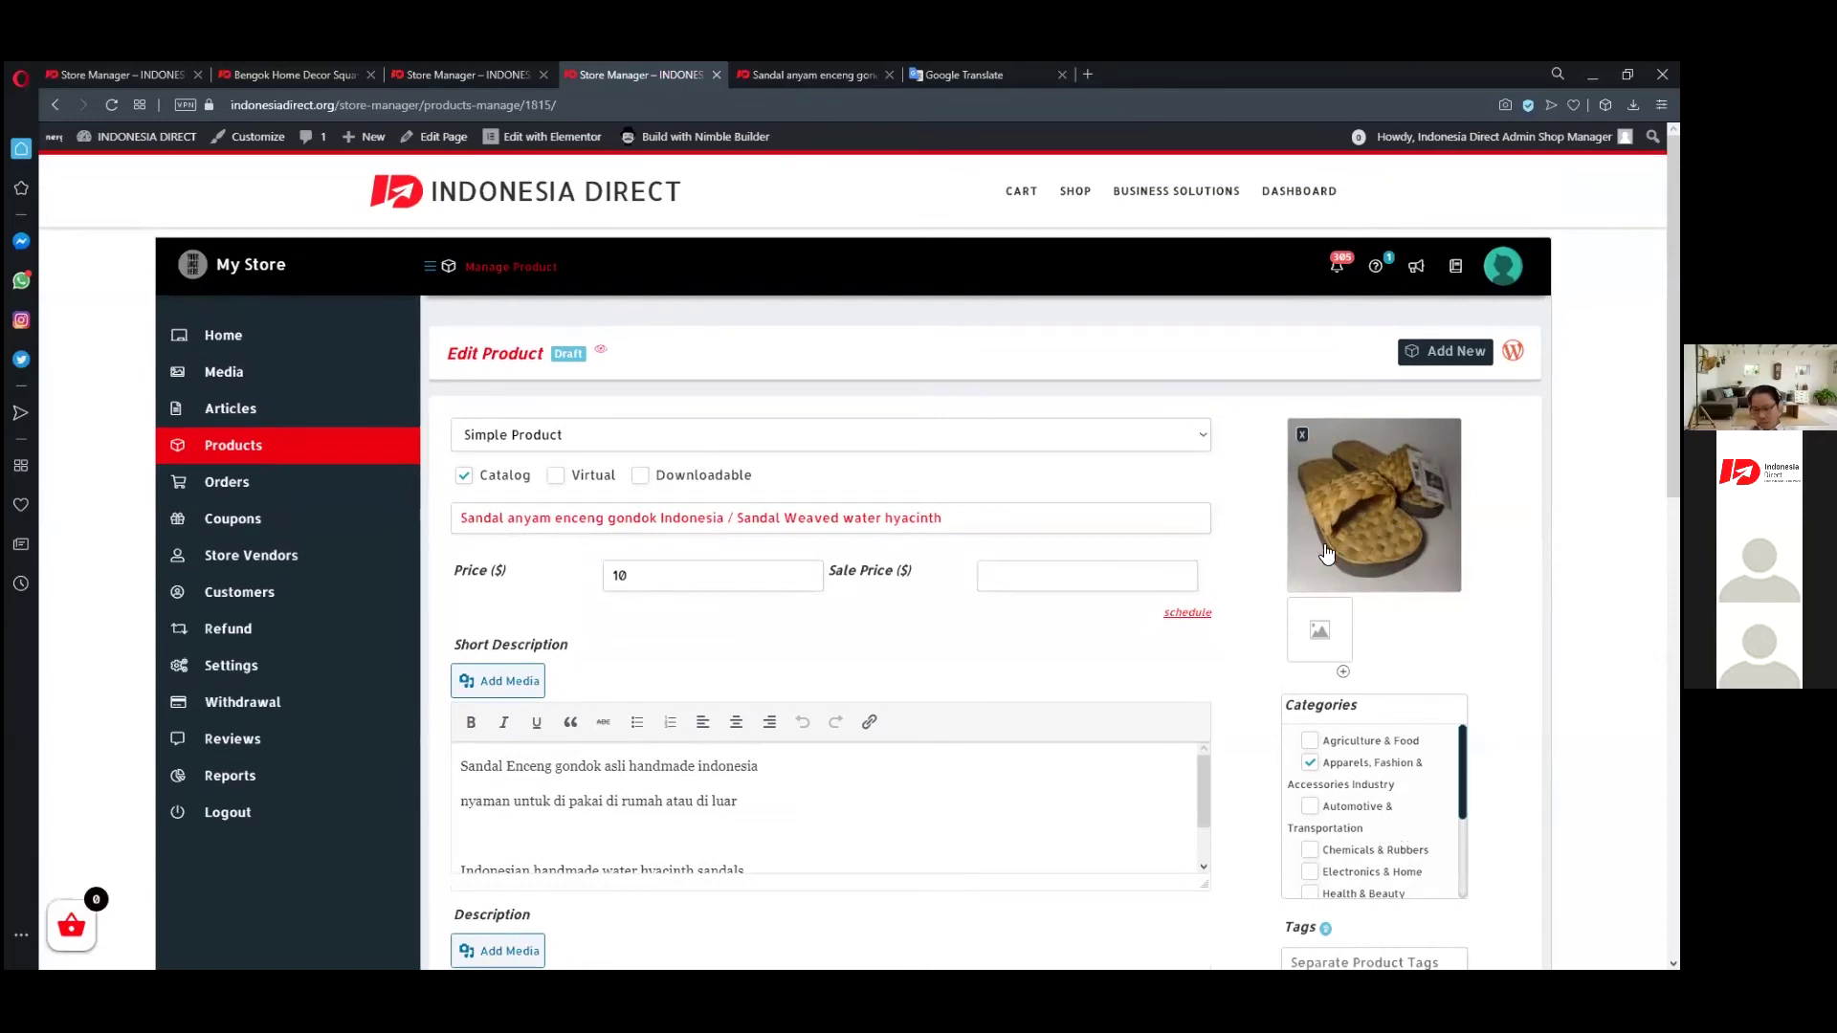
{"action": "scroll", "coordinate": [1264, 577], "scroll_direction": "down", "scroll_amount": 2}
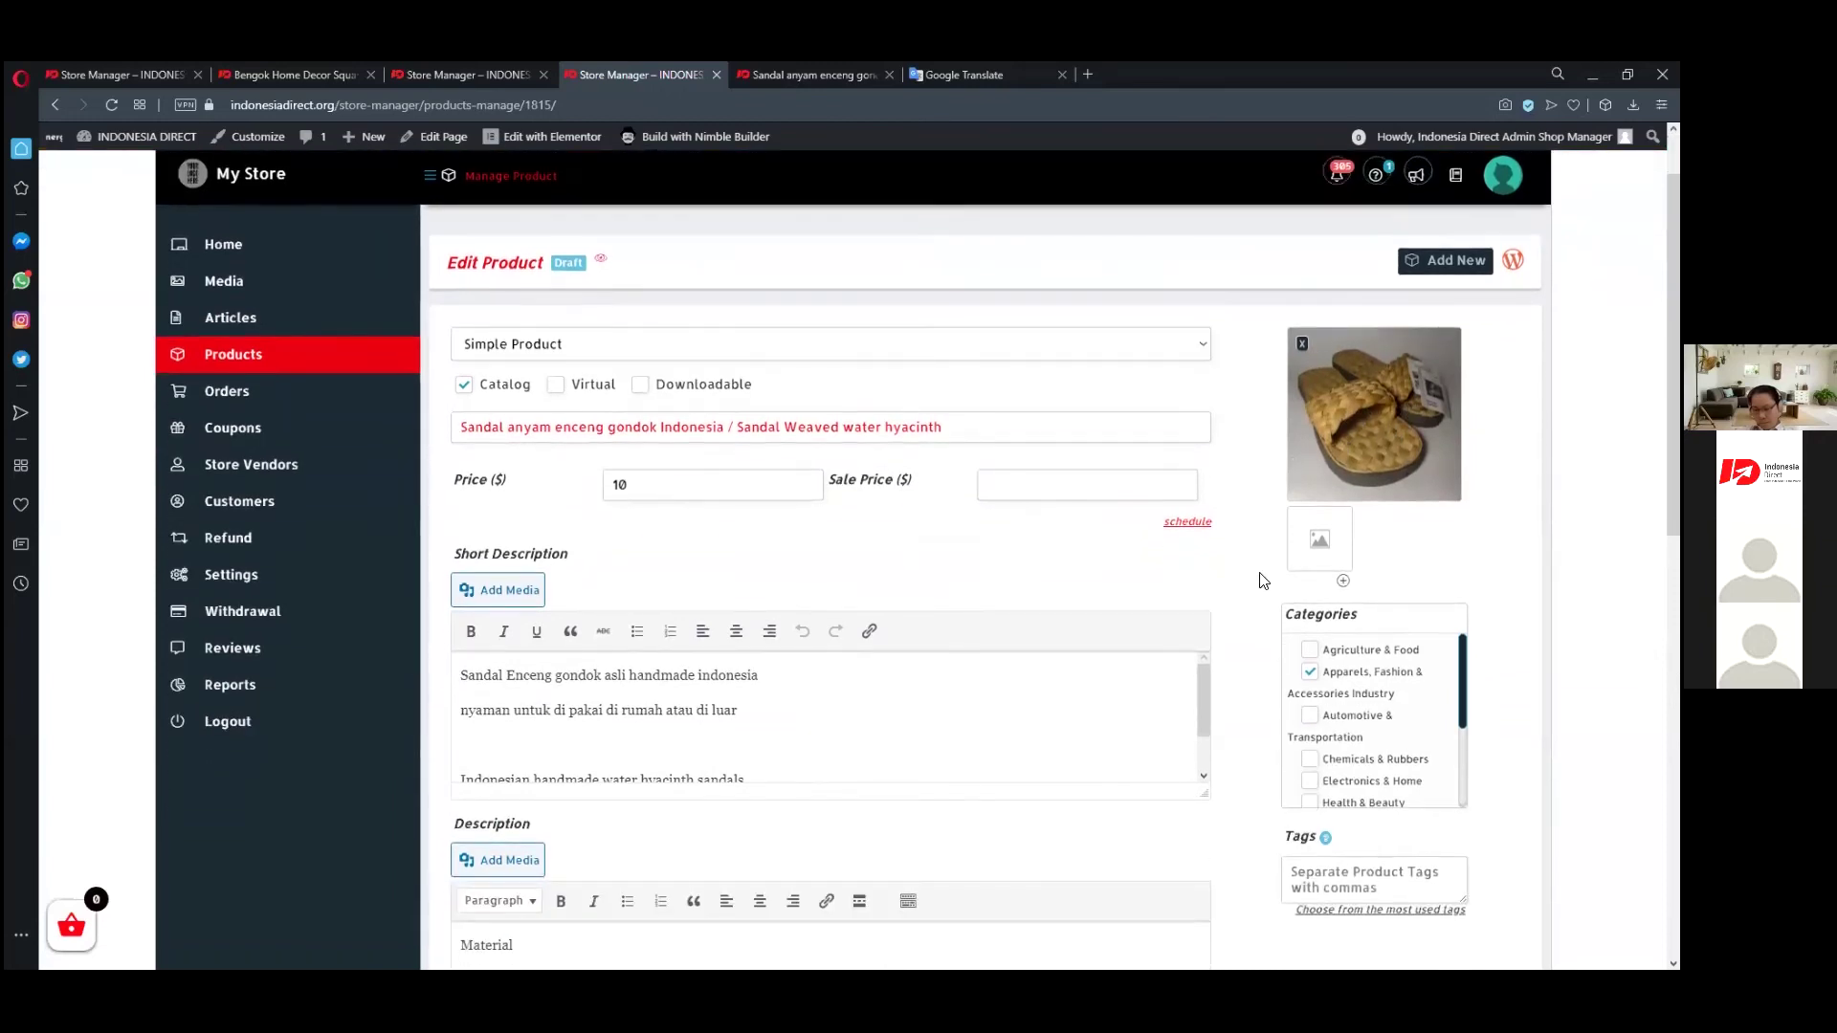
{"action": "scroll", "coordinate": [1263, 580], "scroll_direction": "down", "scroll_amount": 1}
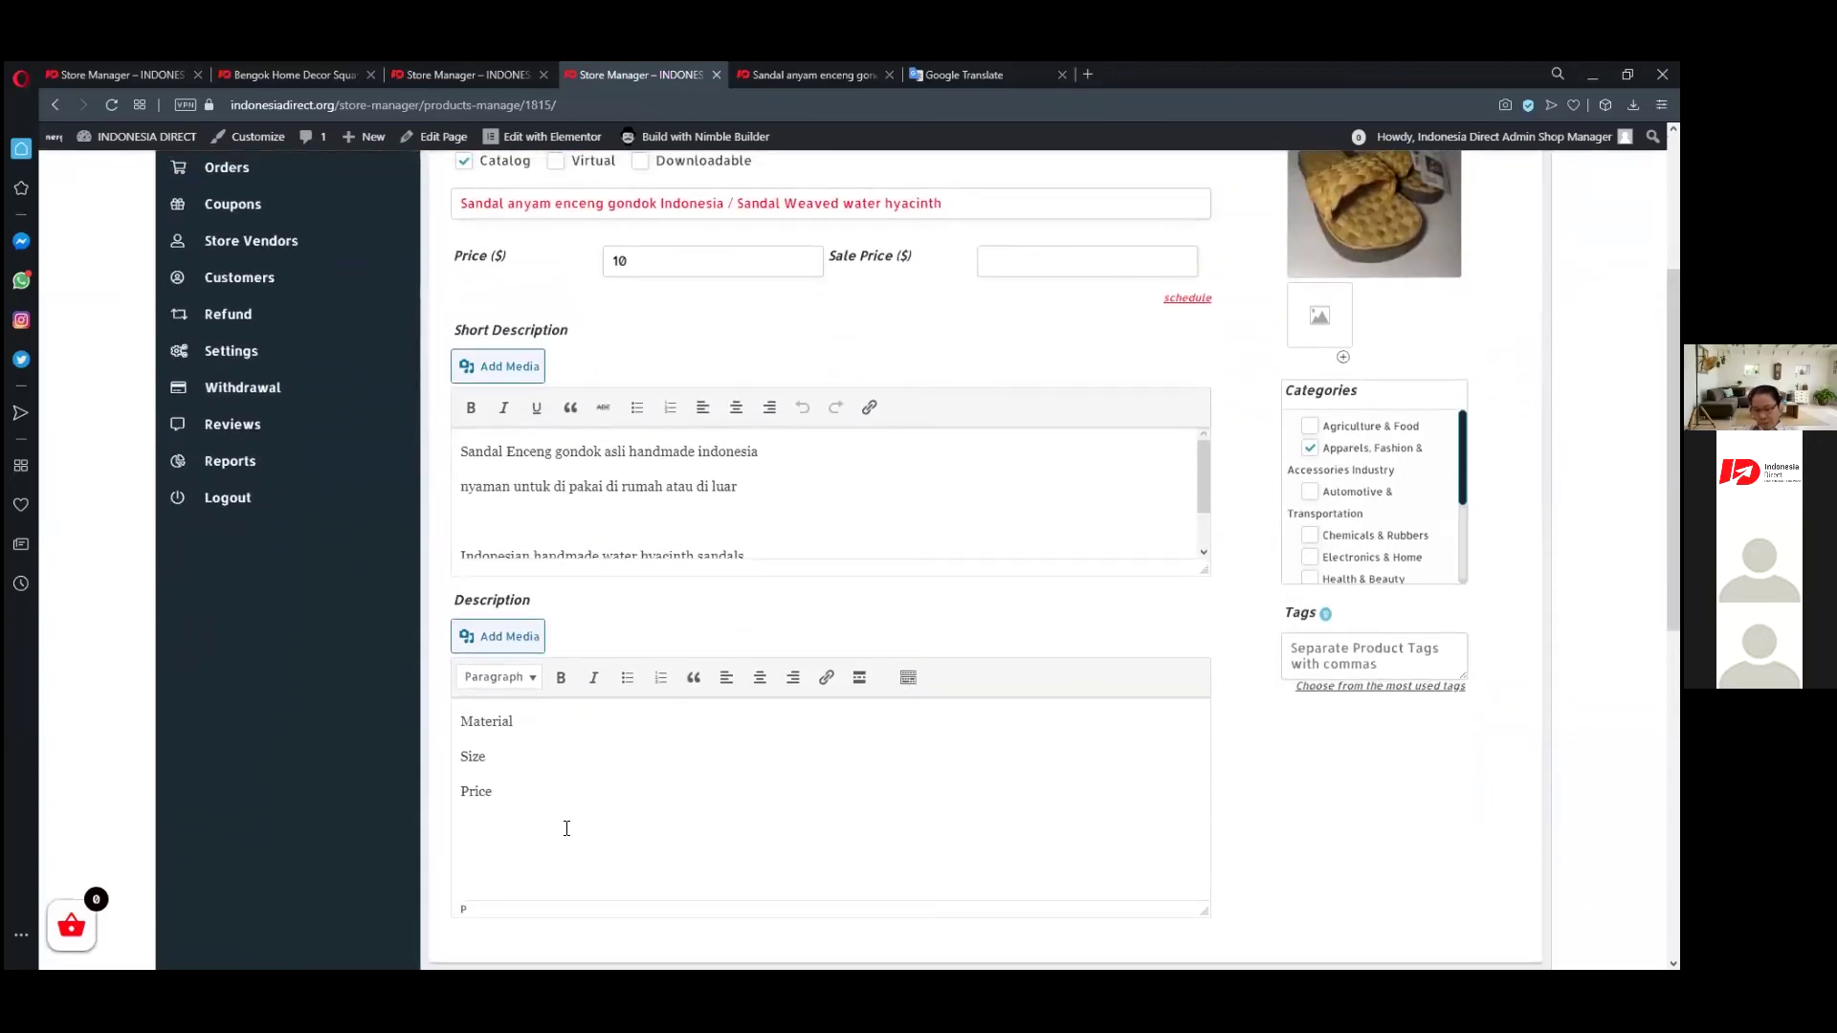
{"action": "scroll", "coordinate": [598, 832], "scroll_direction": "up", "scroll_amount": 2}
{"action": "scroll", "coordinate": [569, 798], "scroll_direction": "down", "scroll_amount": 3}
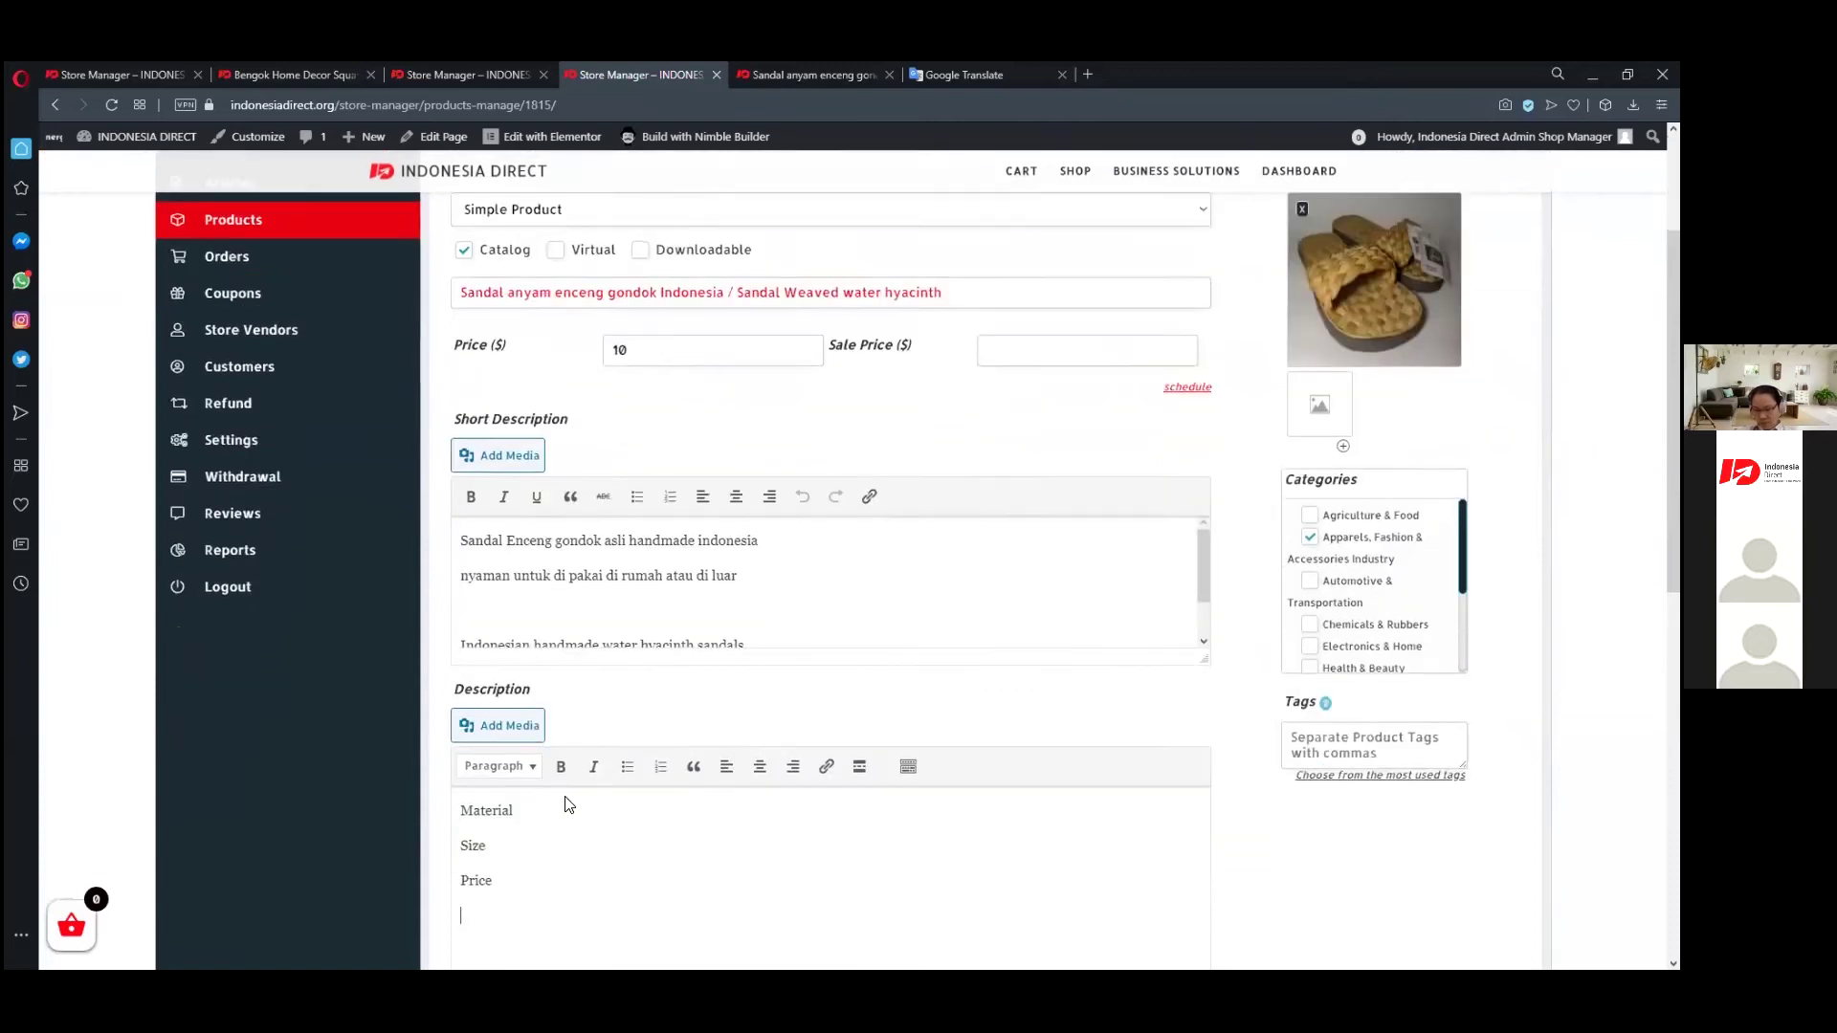
{"action": "scroll", "coordinate": [1272, 722], "scroll_direction": "up", "scroll_amount": 4}
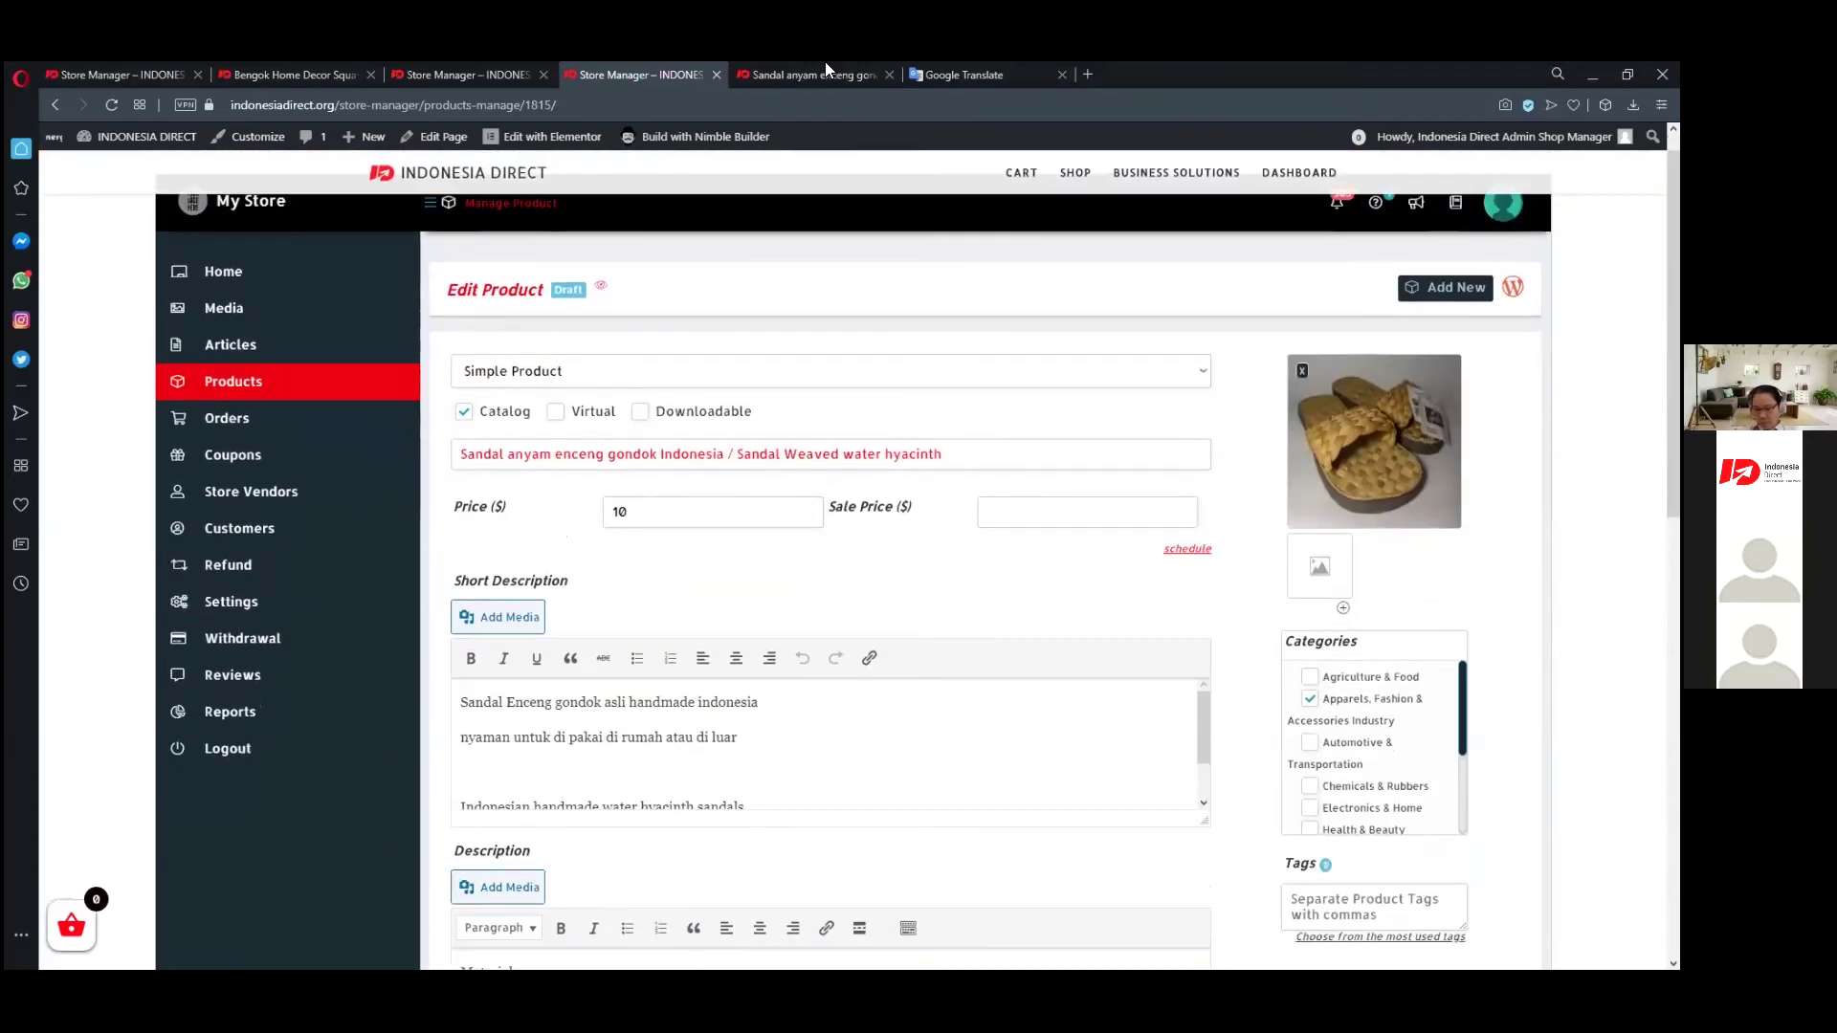
{"action": "left_click", "coordinate": [823, 69]}
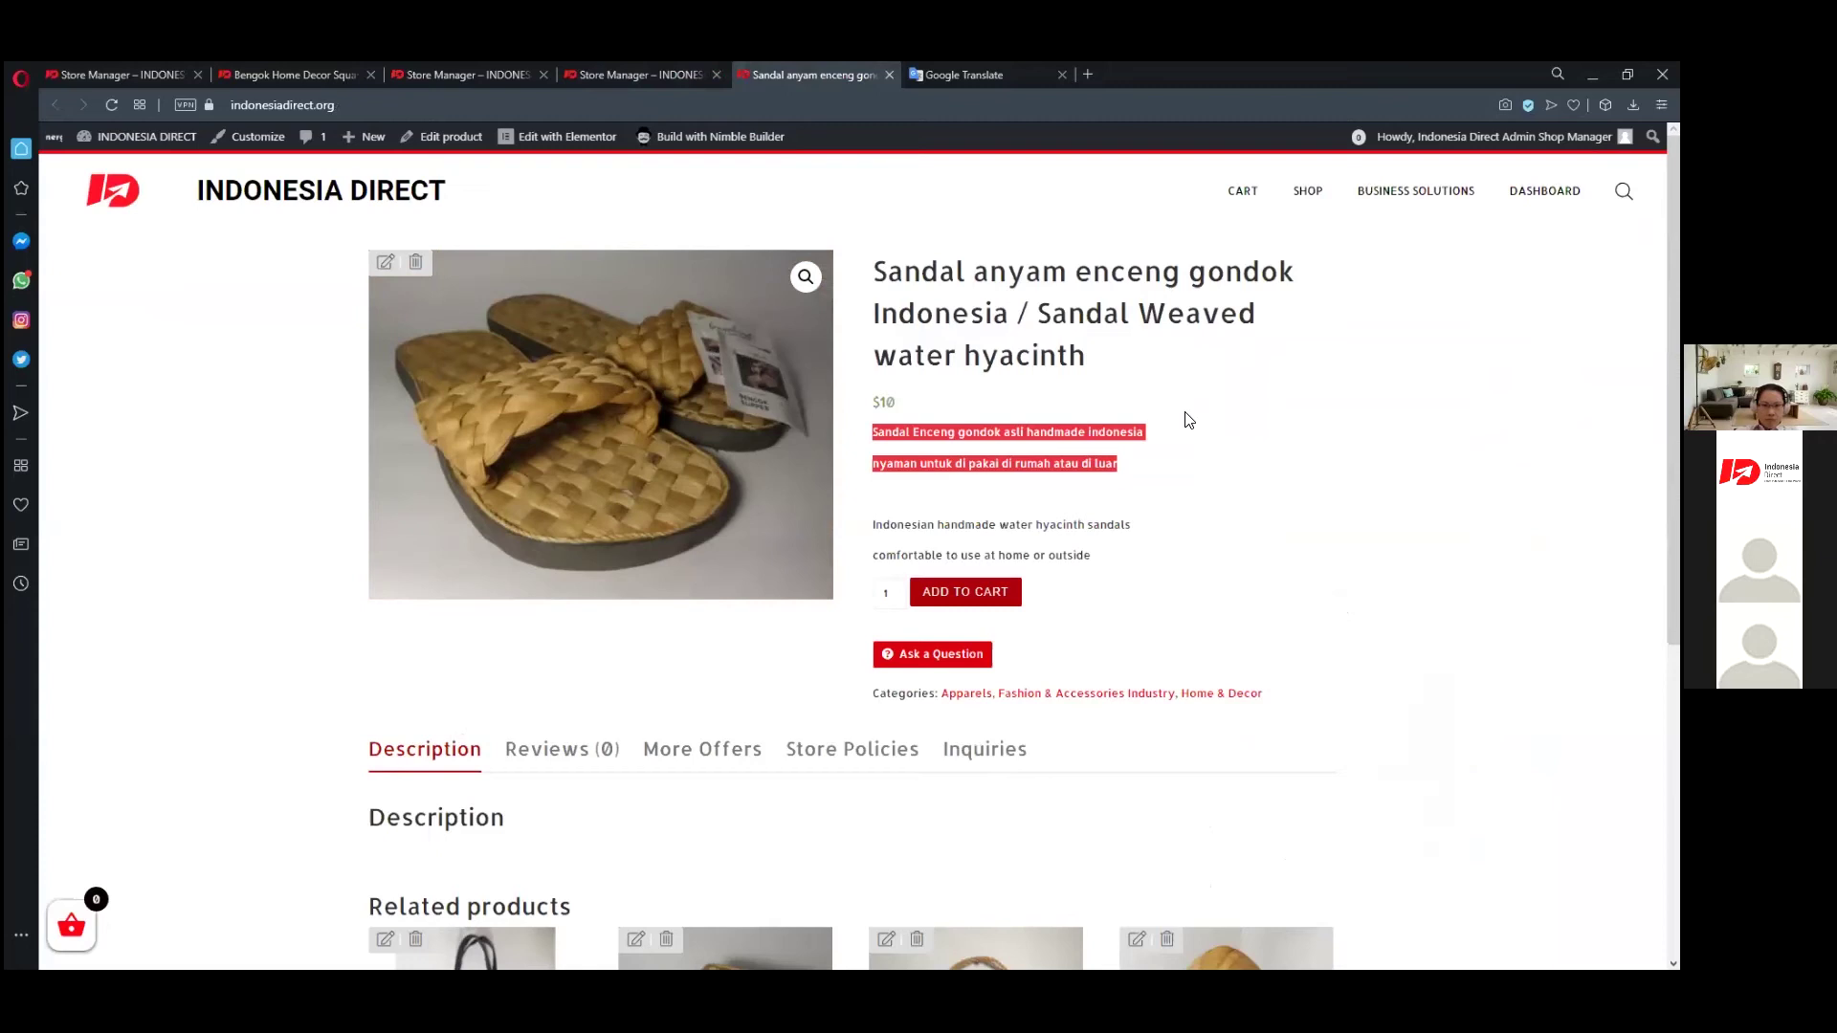
{"action": "scroll", "coordinate": [1188, 419], "scroll_direction": "down", "scroll_amount": 1}
{"action": "scroll", "coordinate": [1185, 417], "scroll_direction": "up", "scroll_amount": 1}
{"action": "scroll", "coordinate": [1242, 471], "scroll_direction": "down", "scroll_amount": 1}
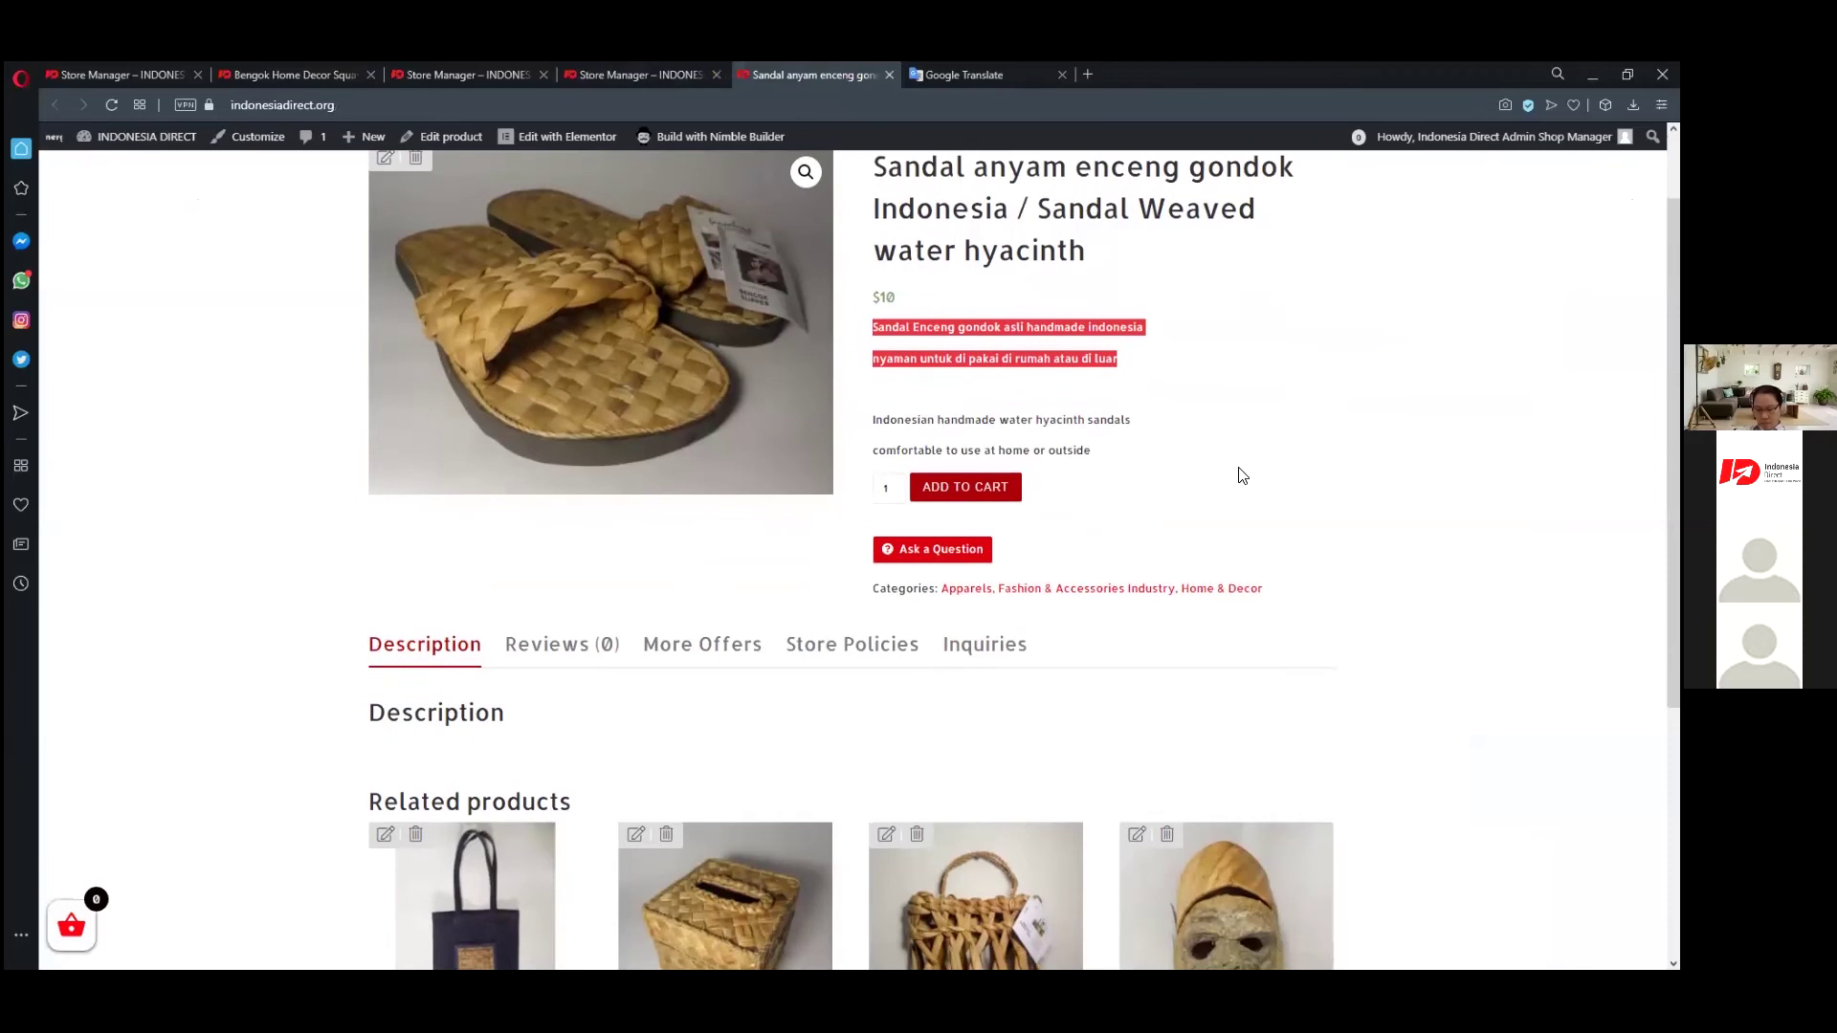
{"action": "scroll", "coordinate": [1222, 497], "scroll_direction": "up", "scroll_amount": 1}
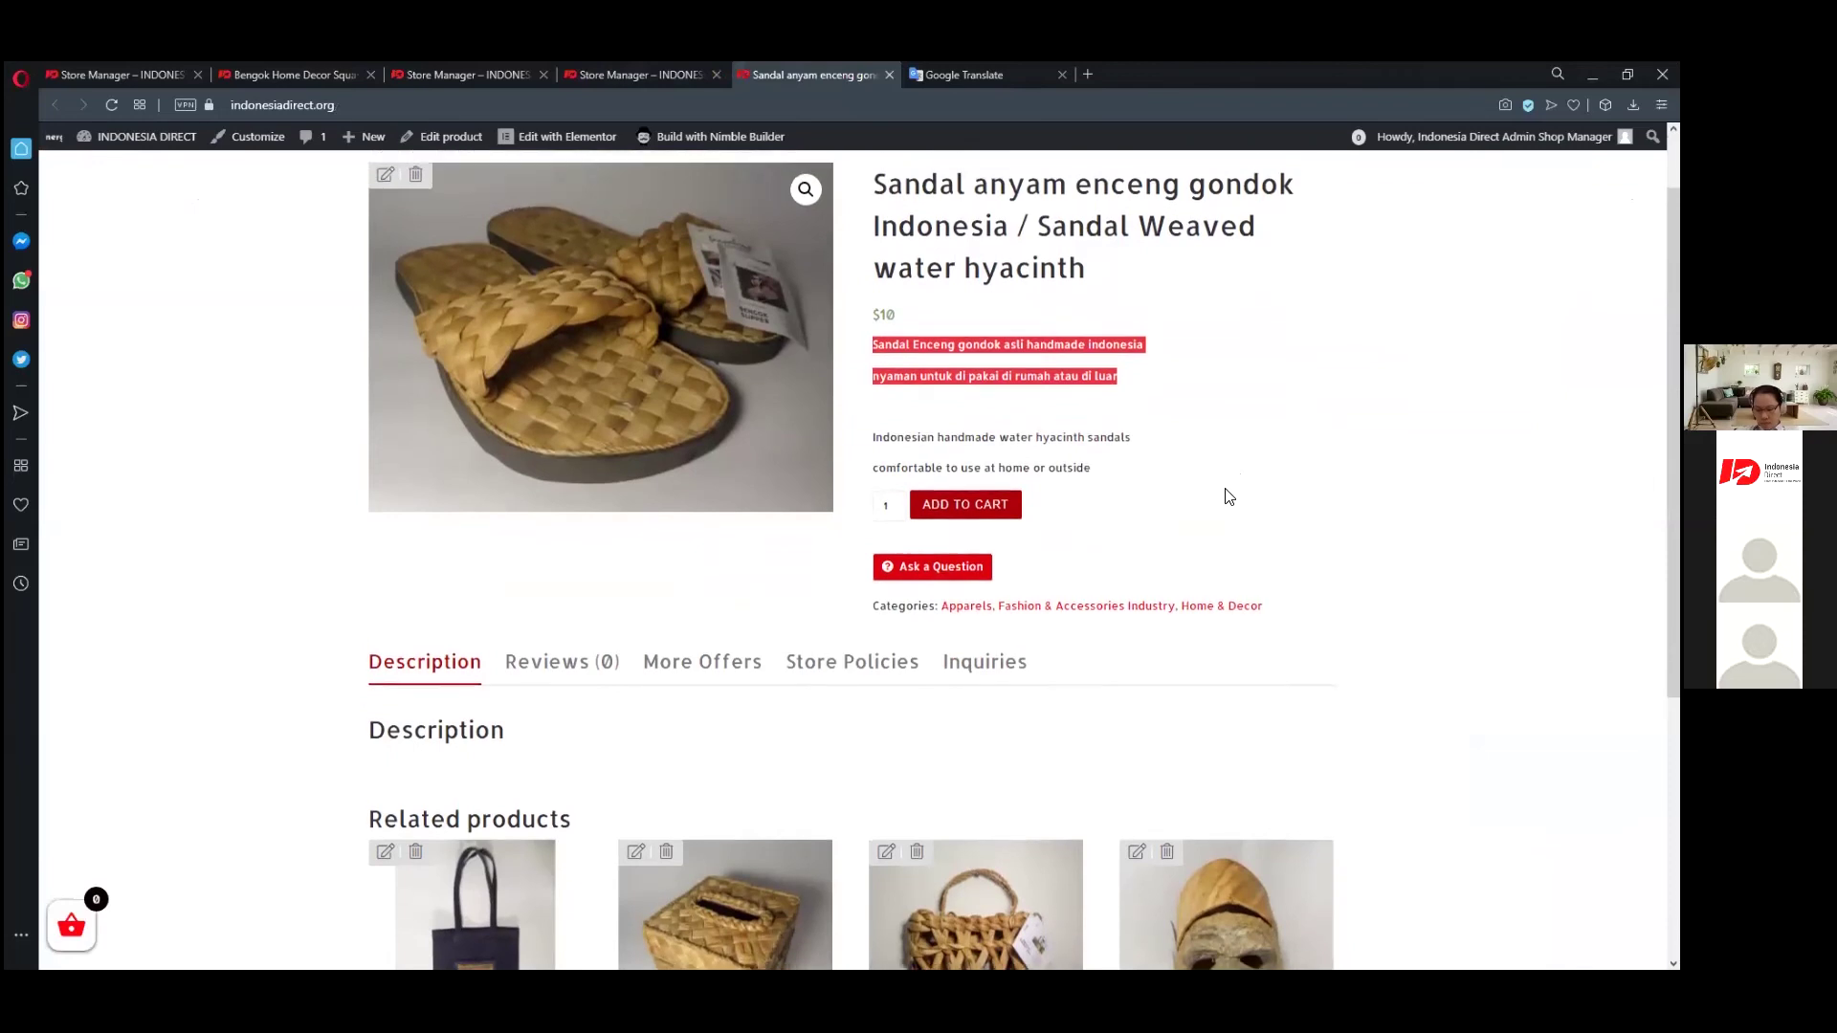
{"action": "scroll", "coordinate": [788, 613], "scroll_direction": "down", "scroll_amount": 2}
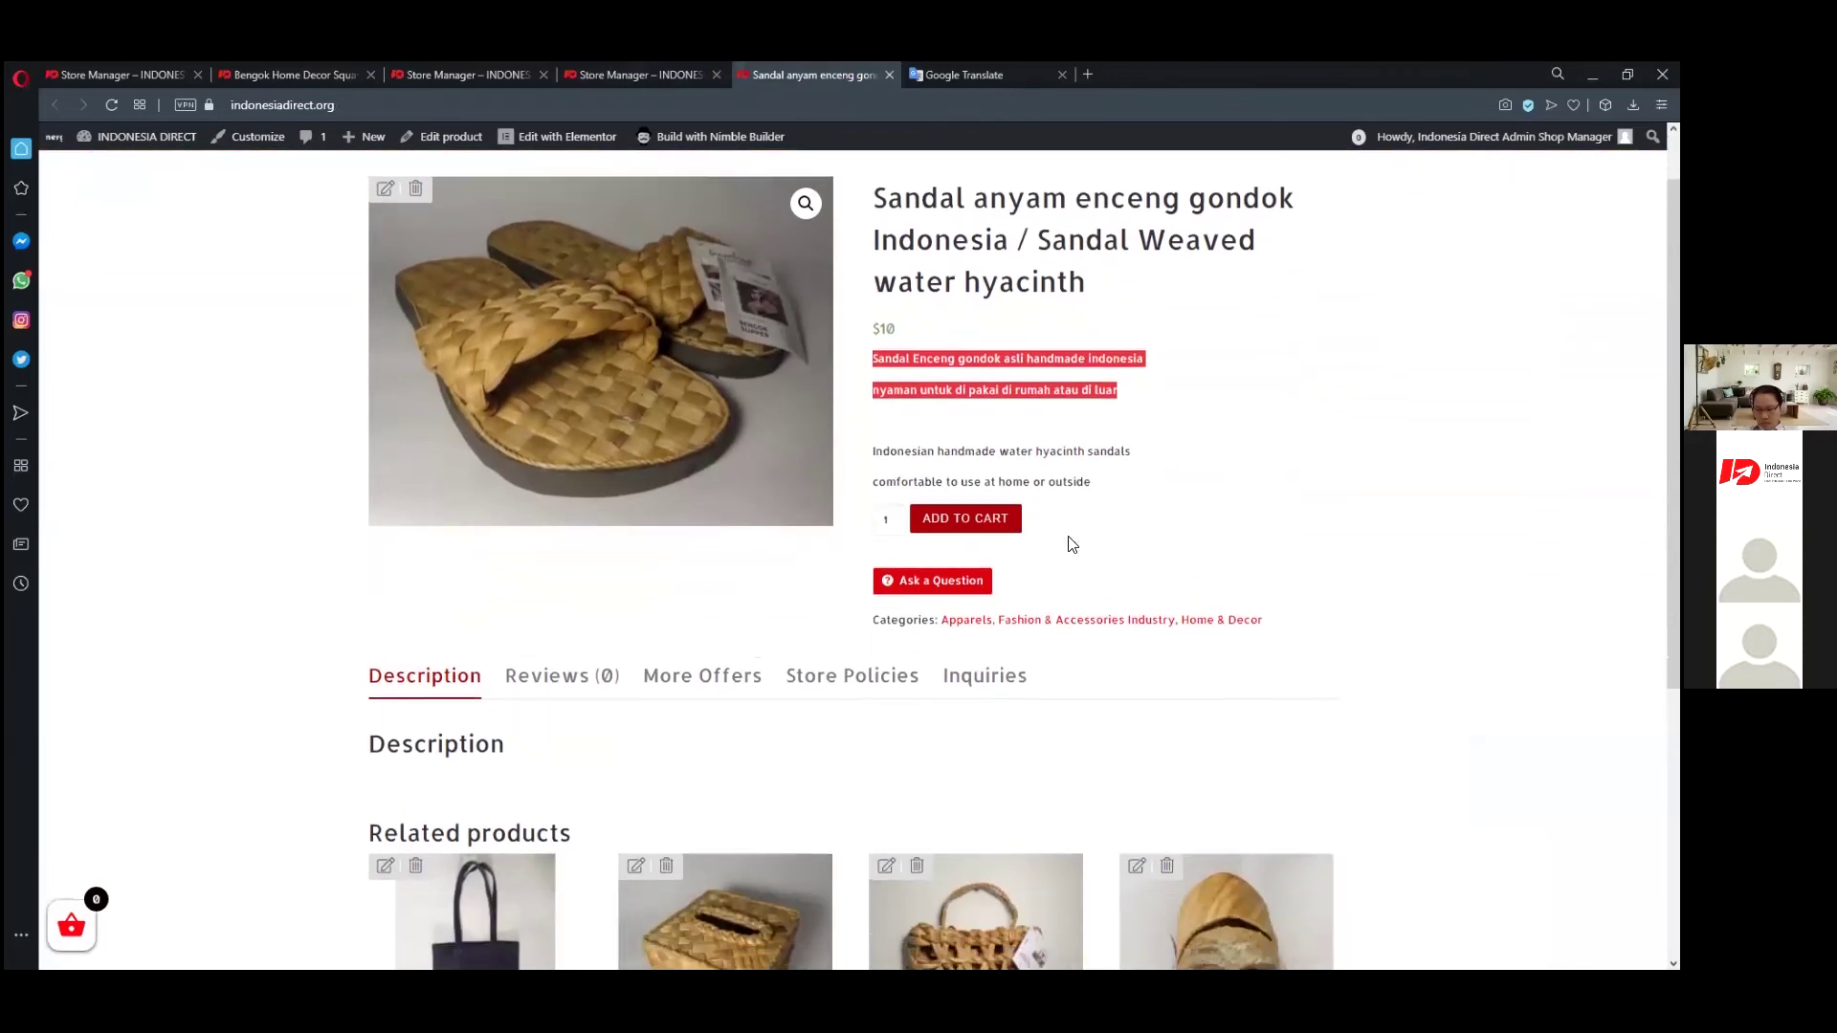
{"action": "scroll", "coordinate": [1361, 549], "scroll_direction": "up", "scroll_amount": 2}
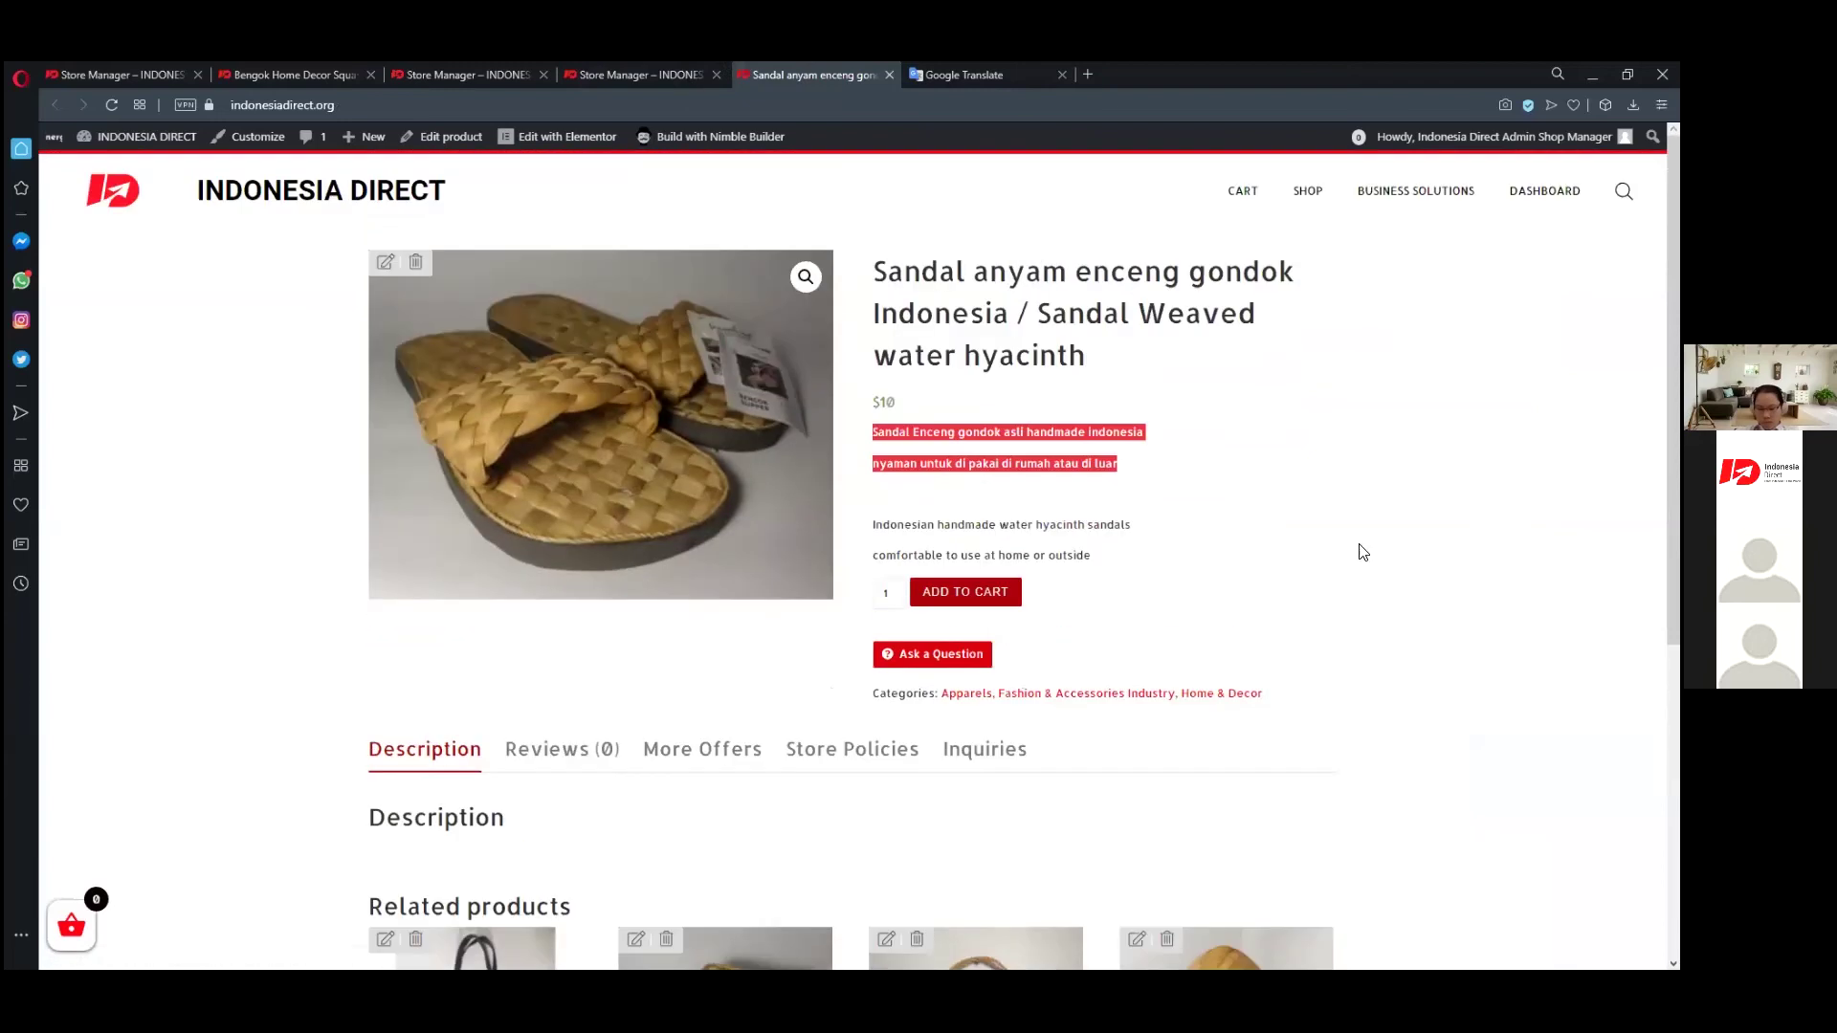
- Return to the product form and copy "water hyacinth" from the product title
{"action": "left_click", "coordinate": [643, 76]}
{"action": "scroll", "coordinate": [586, 547], "scroll_direction": "down", "scroll_amount": 4}
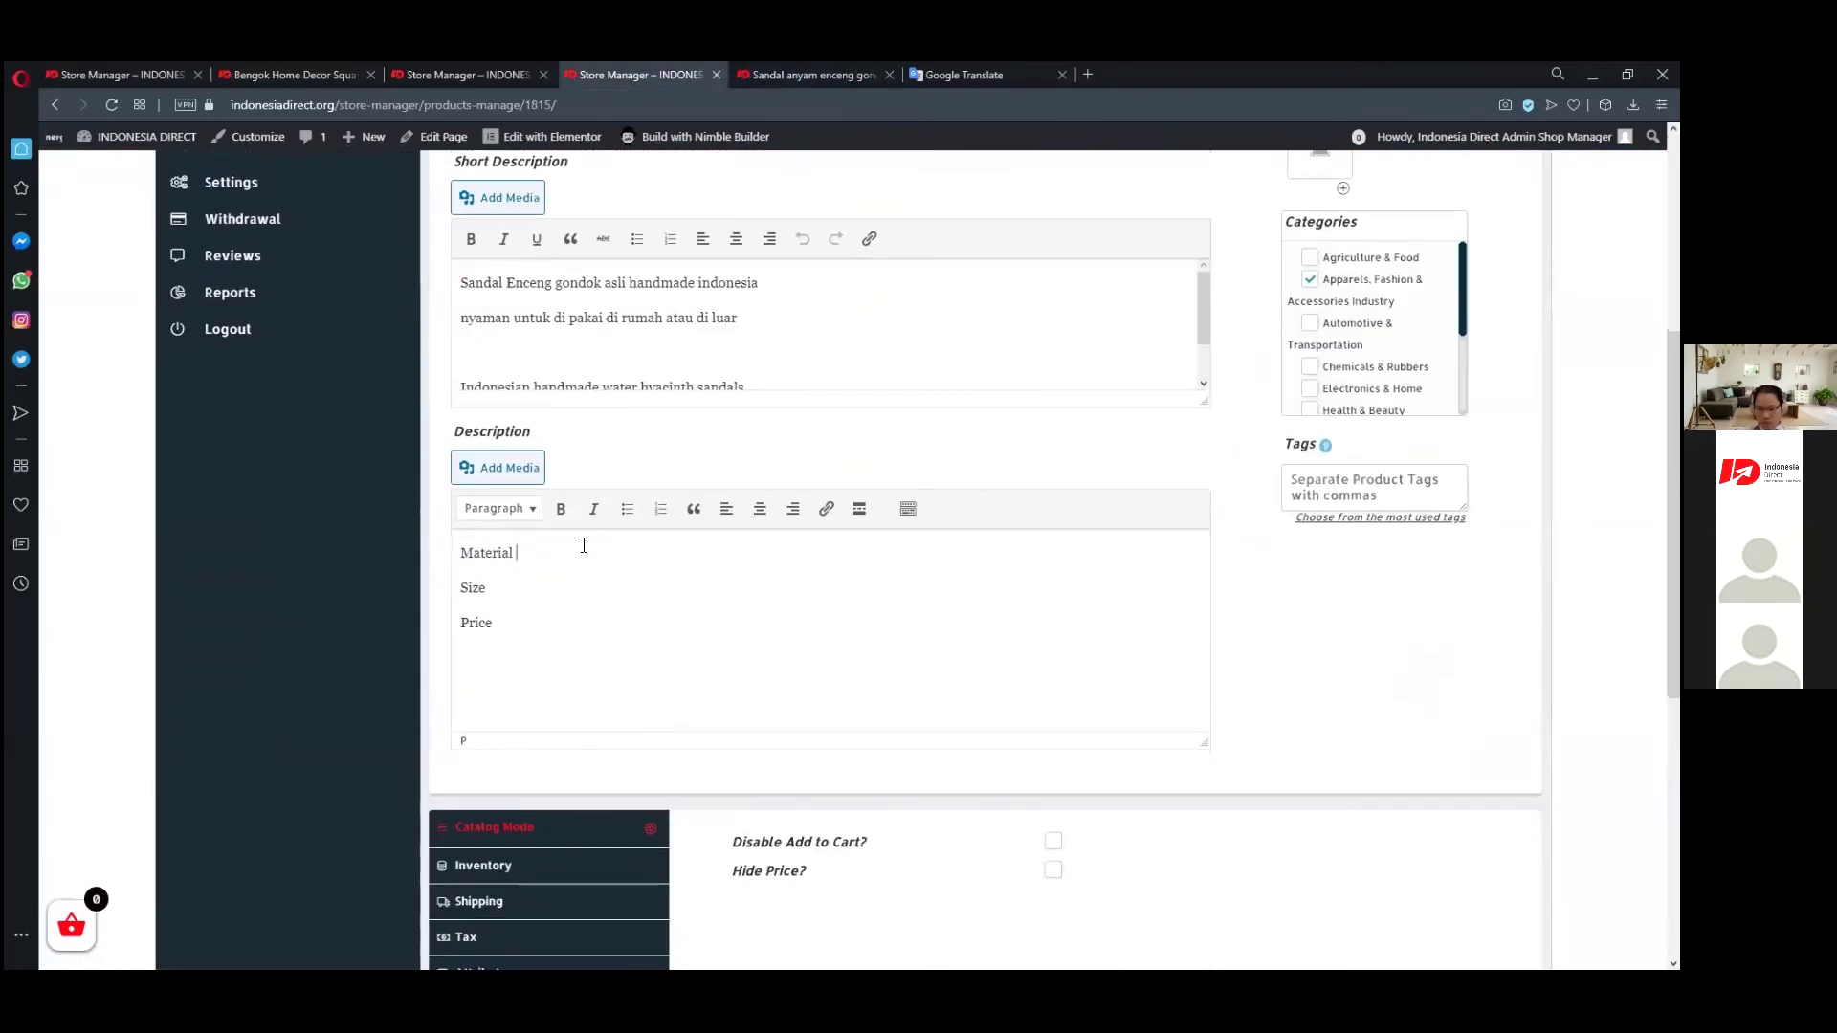
{"action": "scroll", "coordinate": [623, 507], "scroll_direction": "up", "scroll_amount": 3}
{"action": "scroll", "coordinate": [839, 483], "scroll_direction": "up", "scroll_amount": 1}
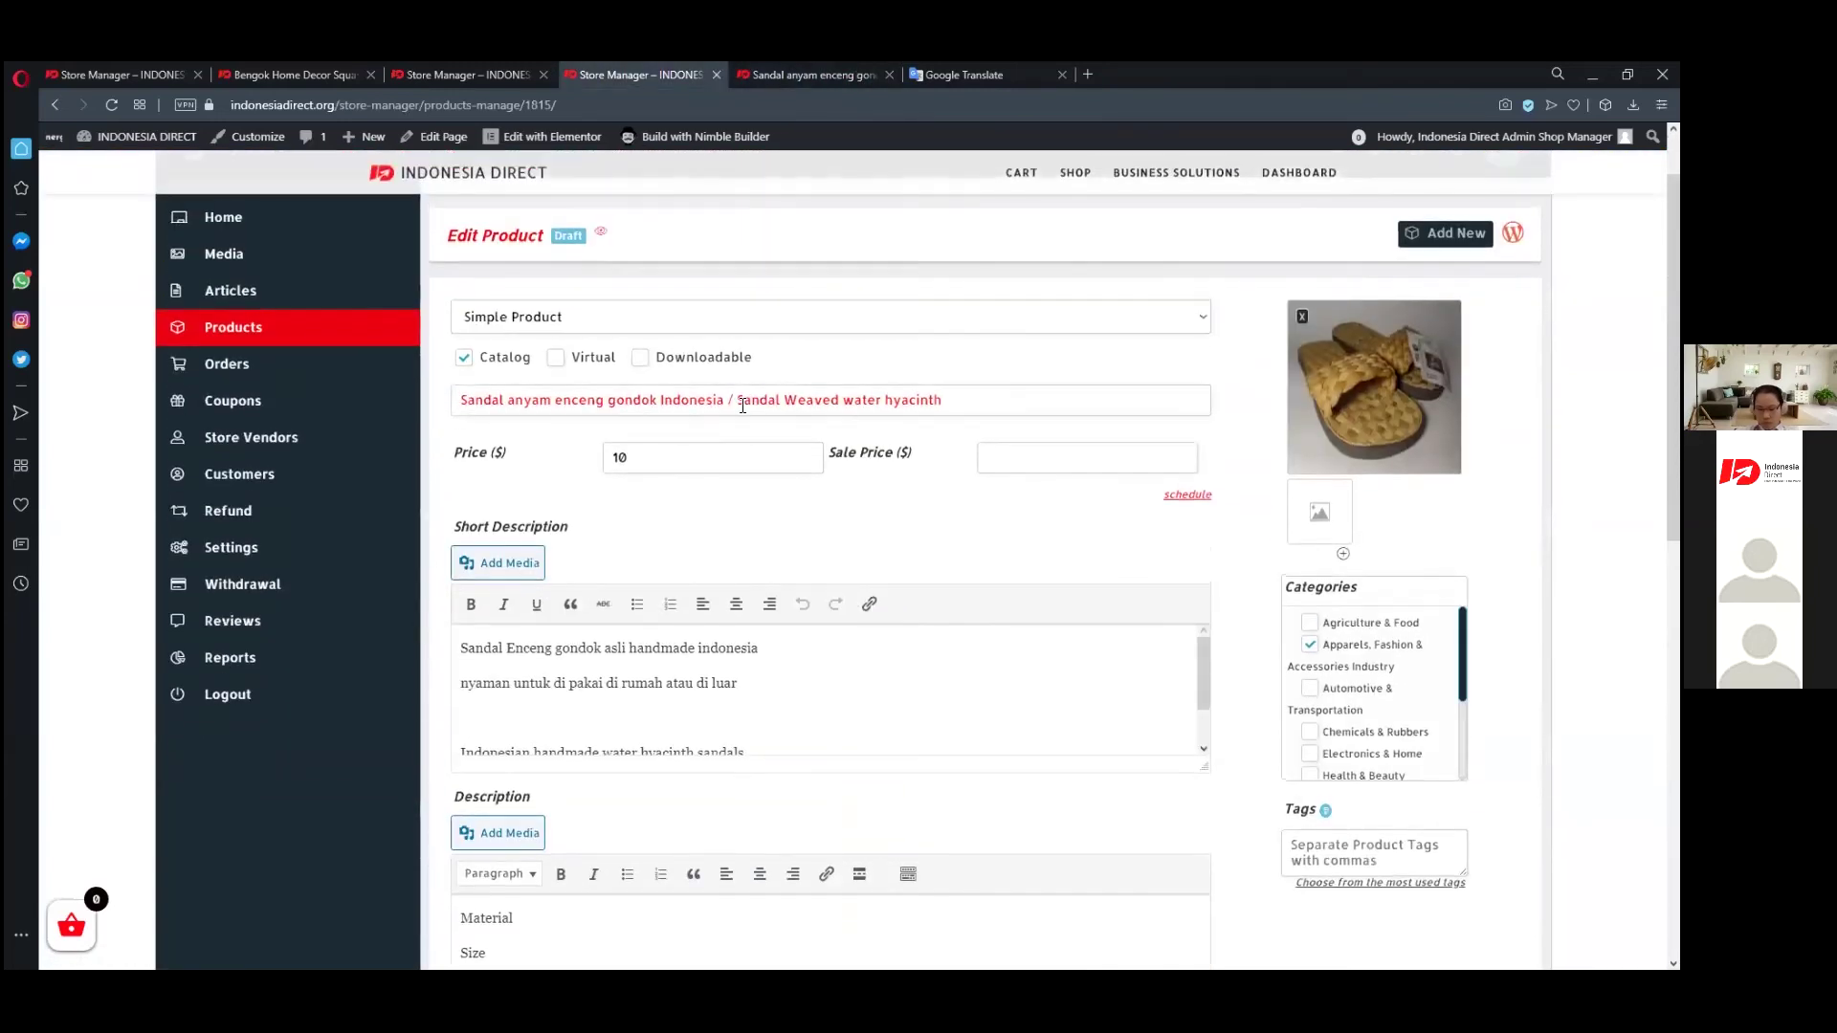
{"action": "left_click_drag", "start_coordinate": [843, 400], "coordinate": [997, 413]}
{"action": "key", "text": "ctrl+c"}
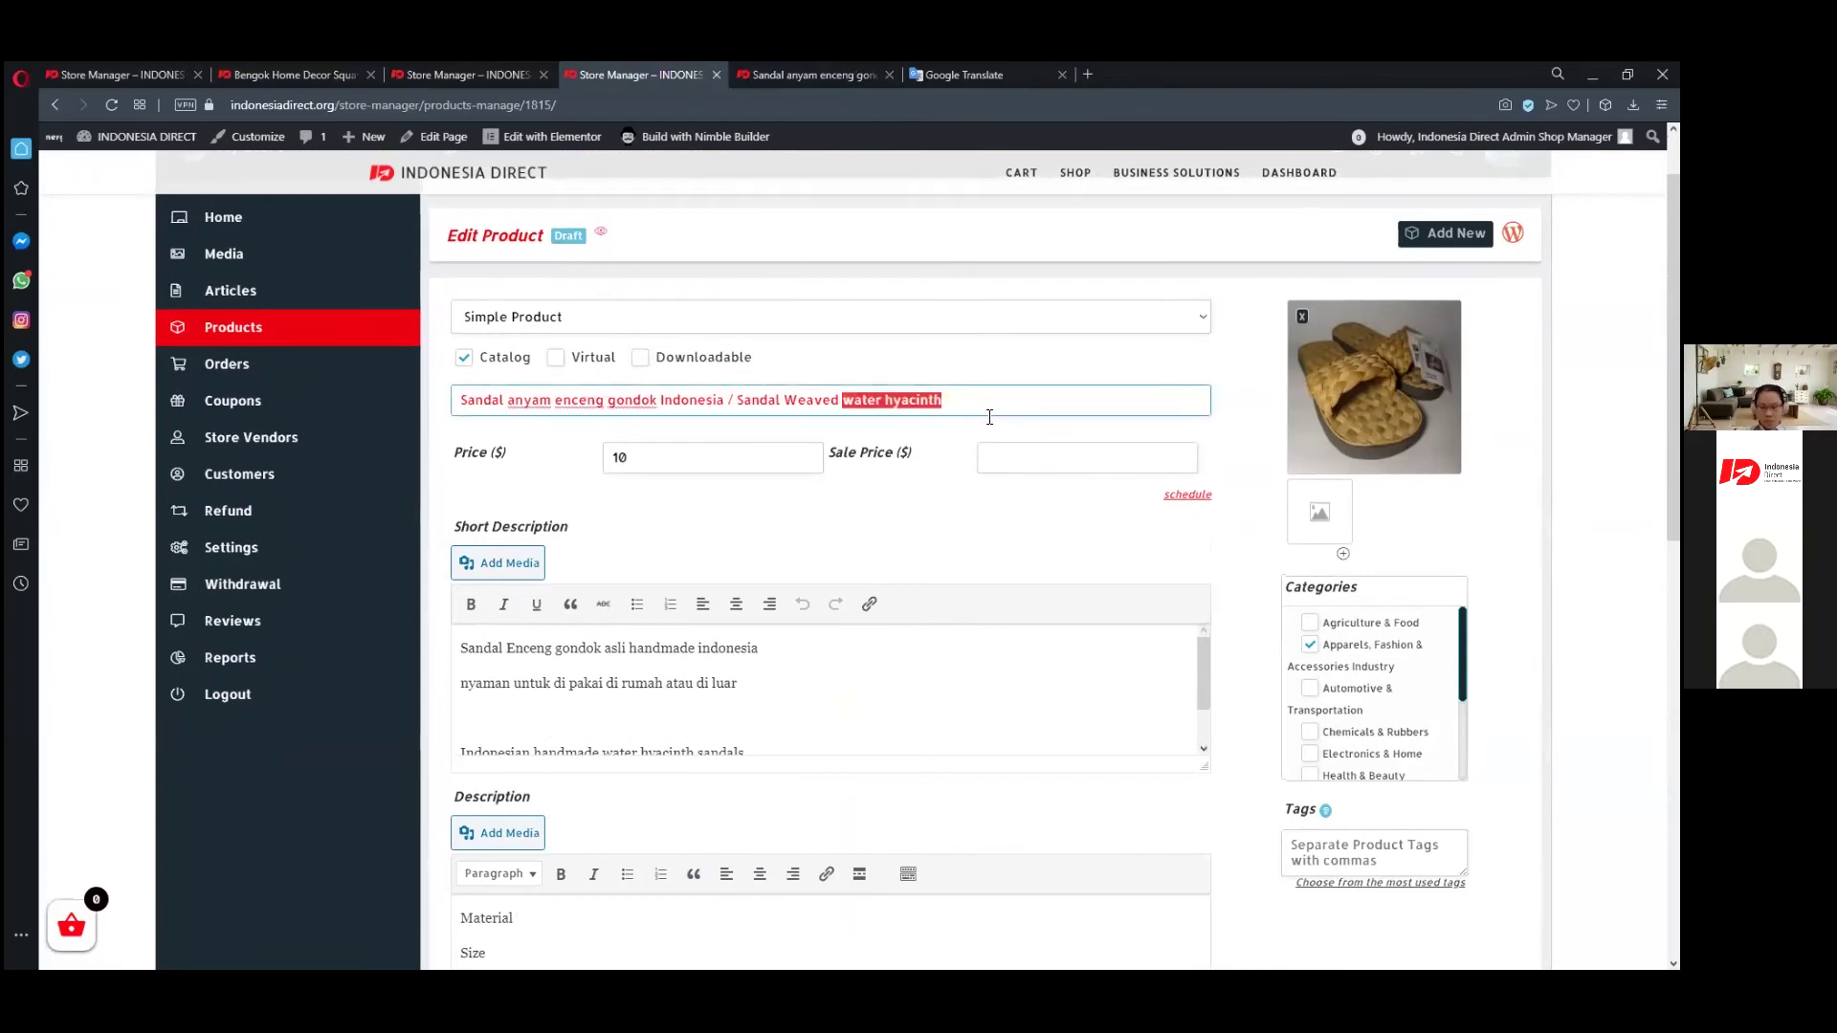
- Add a colon after "Material" in the main description and insert the copied "water hyacinth" in bold
{"action": "scroll", "coordinate": [635, 427], "scroll_direction": "down", "scroll_amount": 5}
{"action": "scroll", "coordinate": [586, 450], "scroll_direction": "up", "scroll_amount": 1}
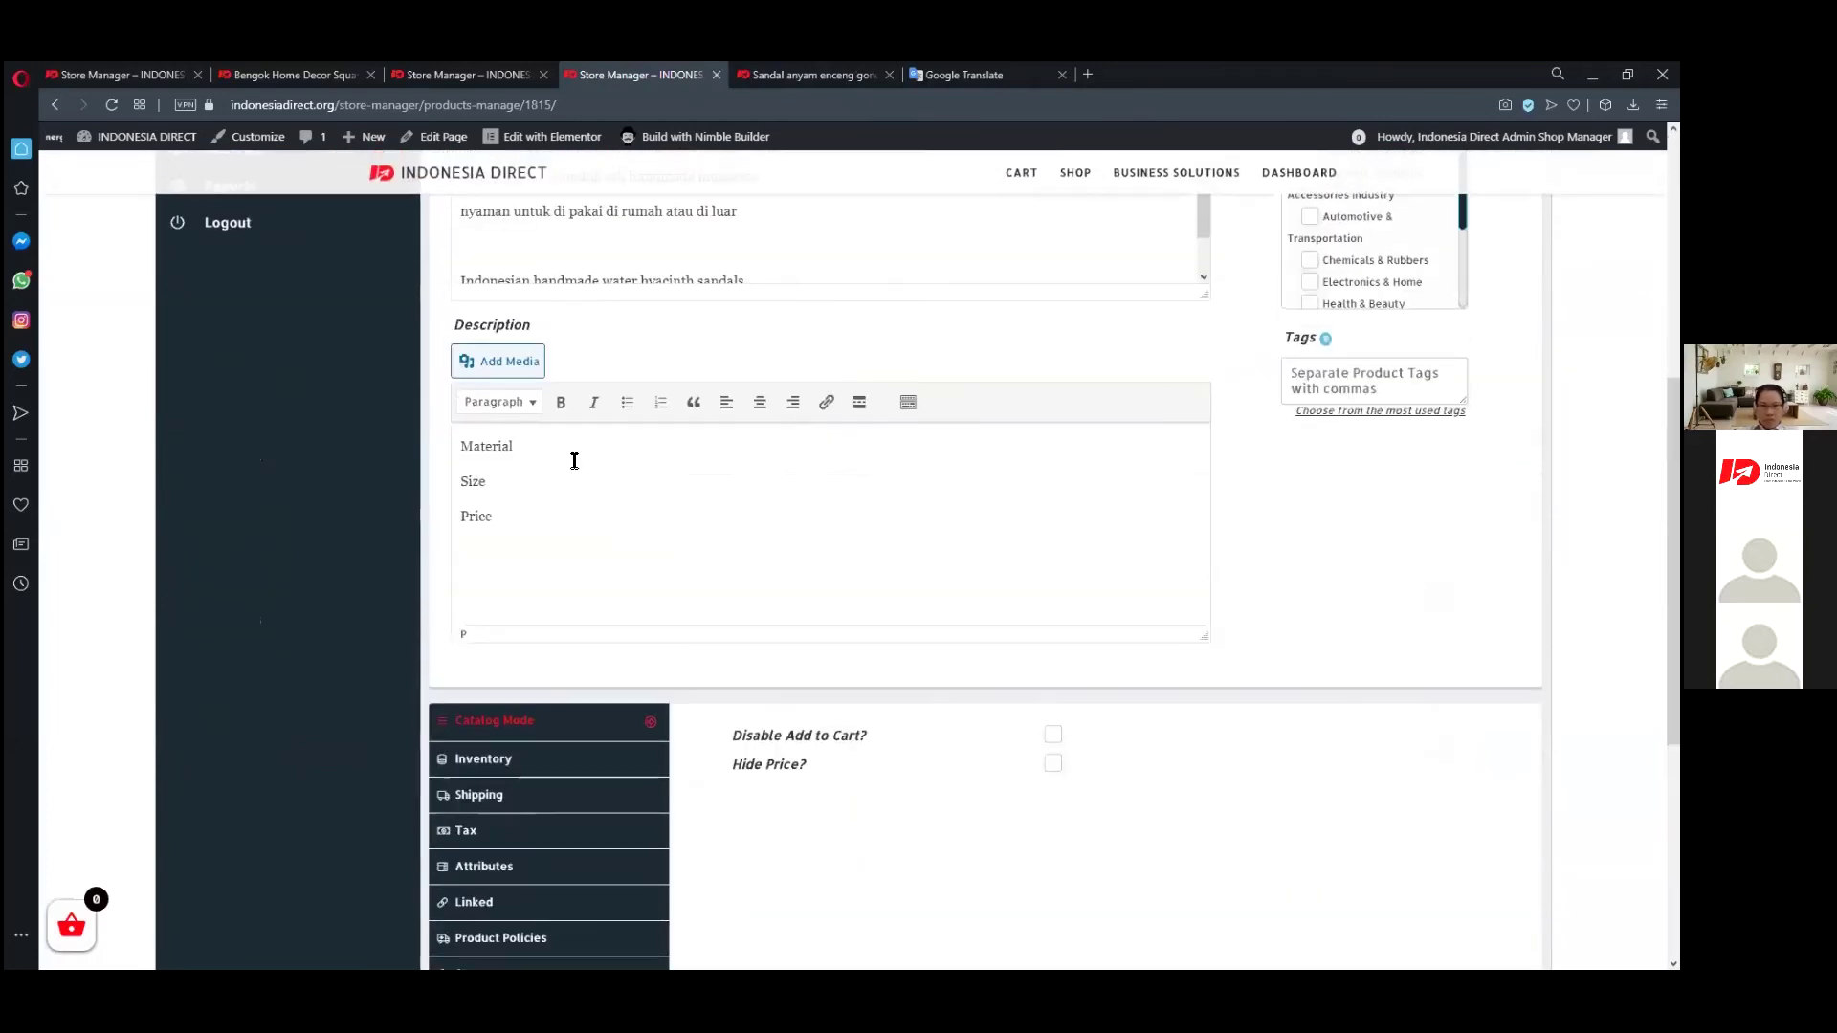
{"action": "left_click", "coordinate": [574, 461]}
{"action": "type", "text": "L"}
{"action": "key", "text": "ctrl+b"}
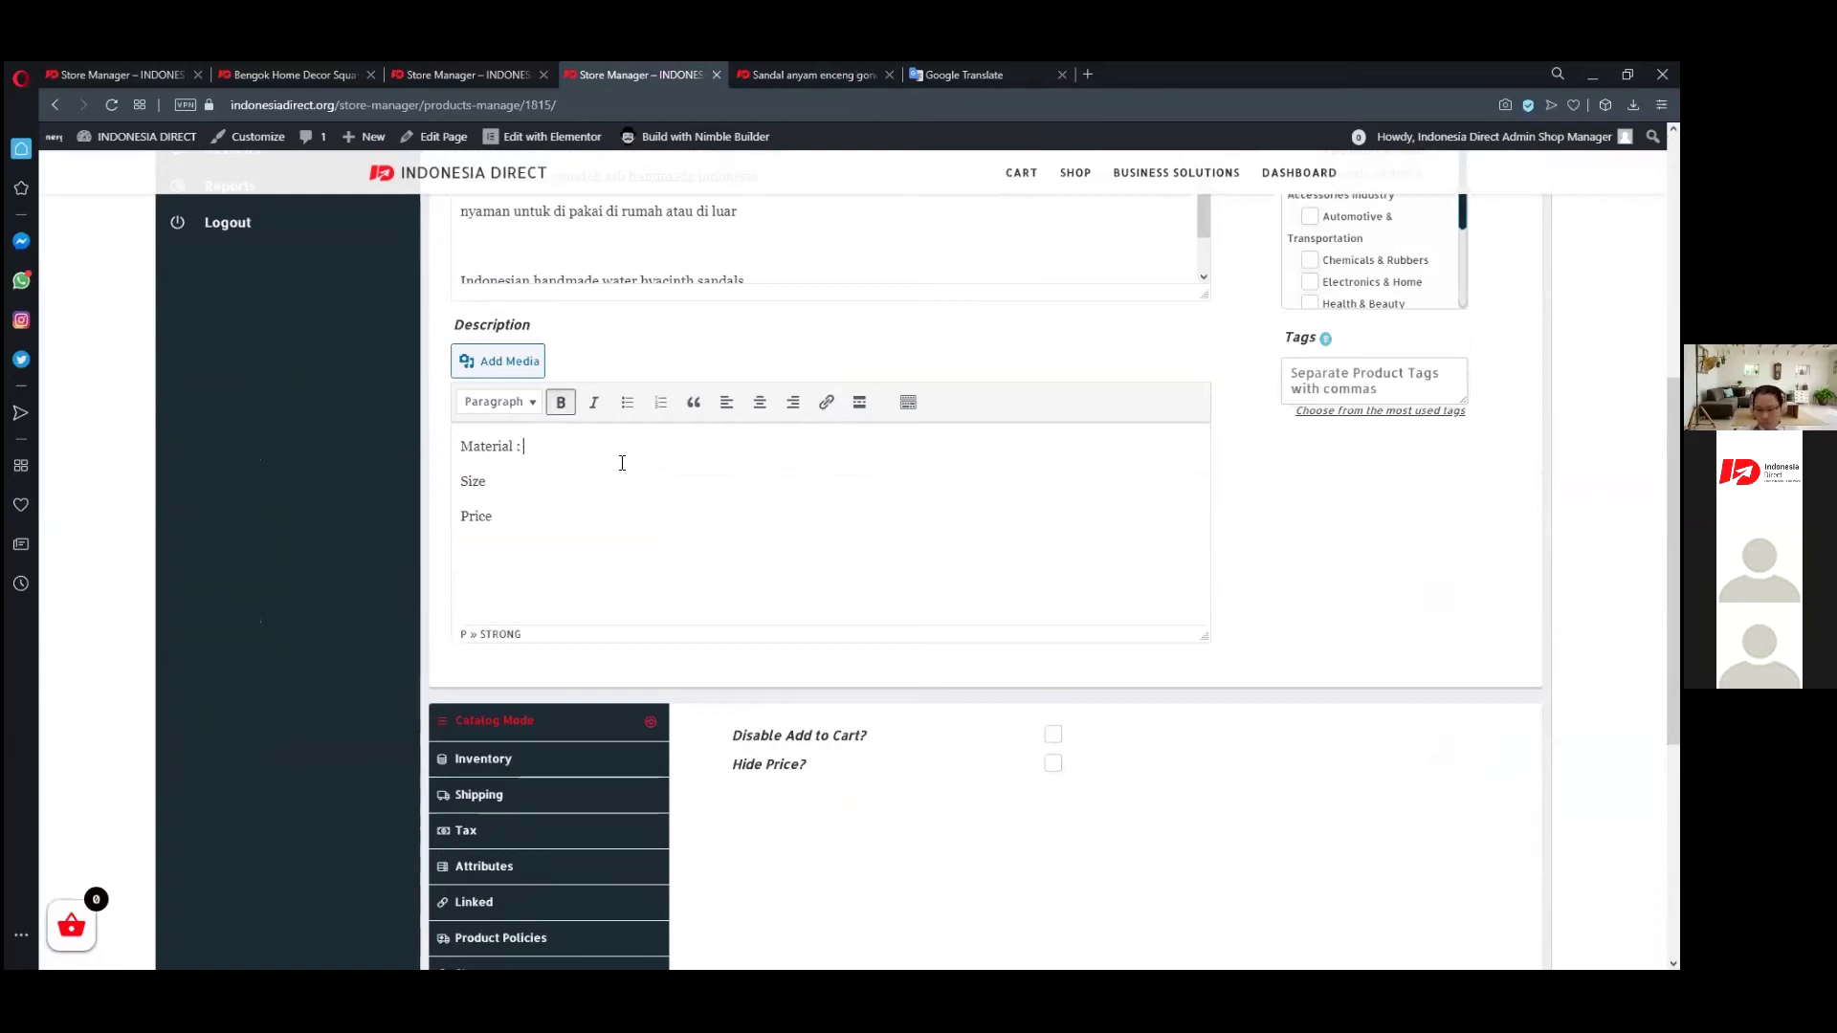
{"action": "key", "text": "ctrl+v"}
{"action": "key", "text": "ctrl+b"}
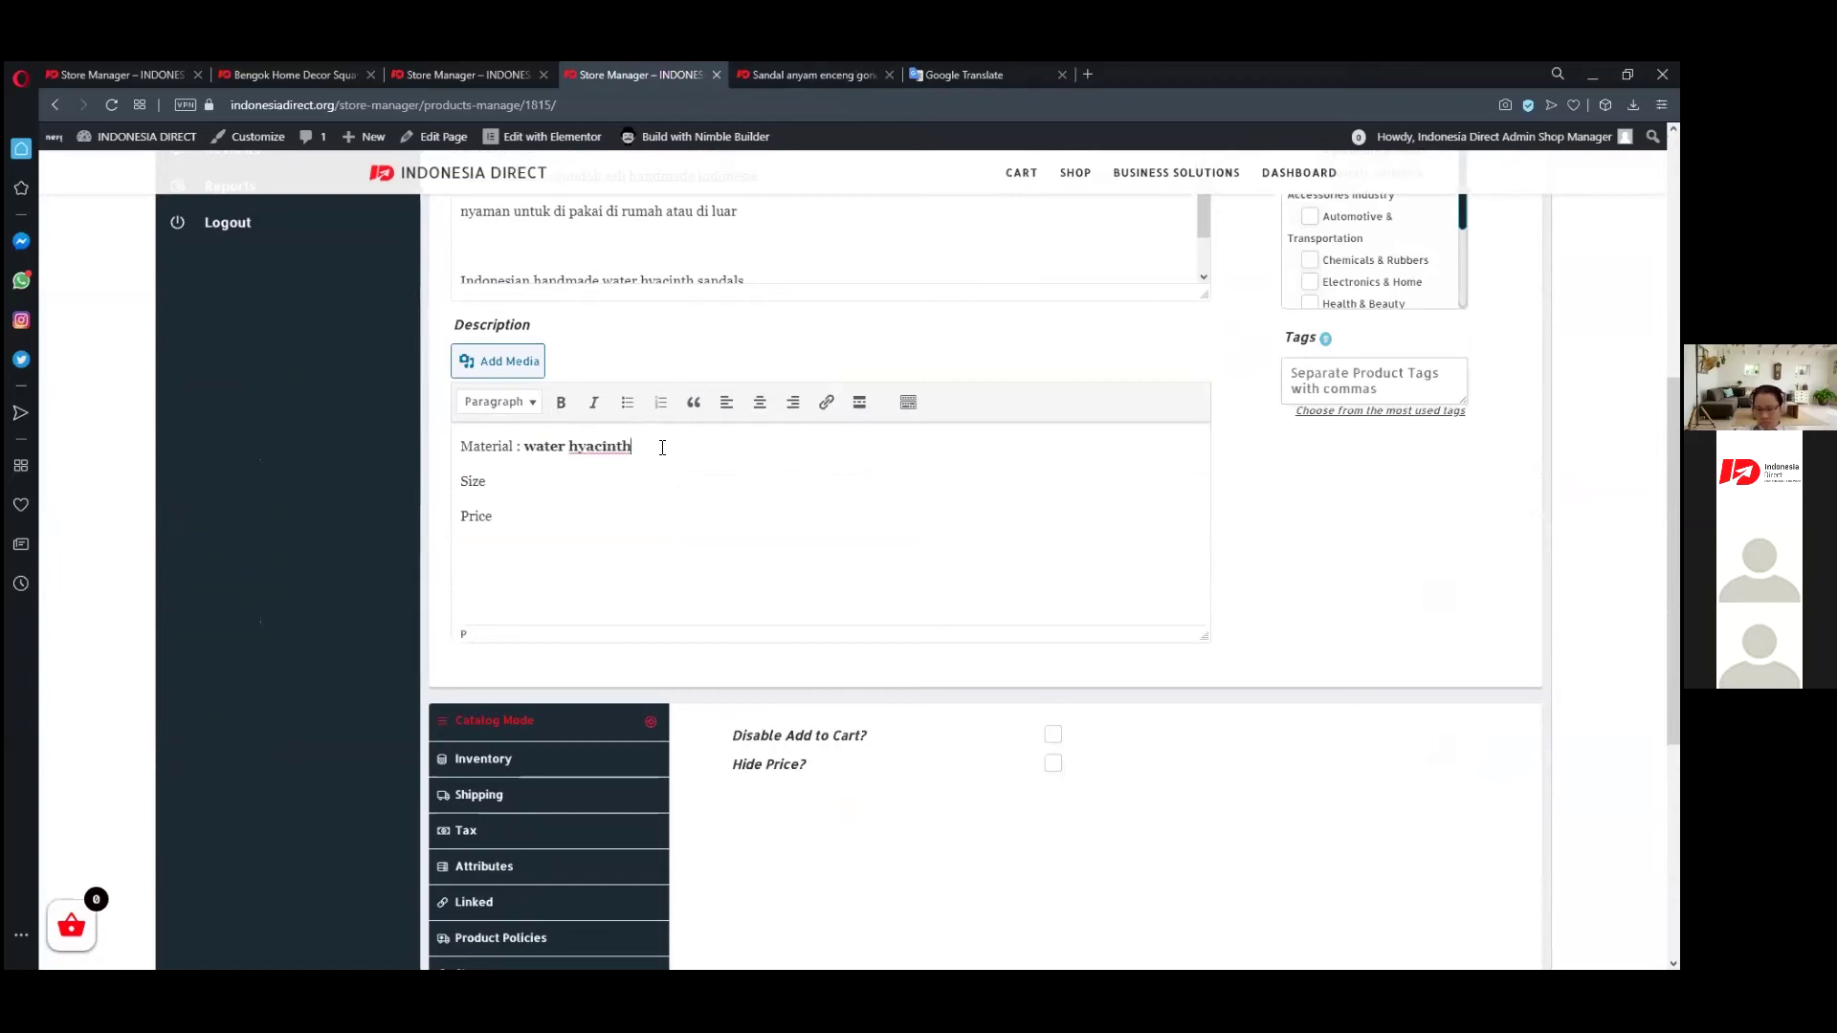
- Append "top Rubber soles" in regular weight to the Material line
{"action": "type", "text": "top"}
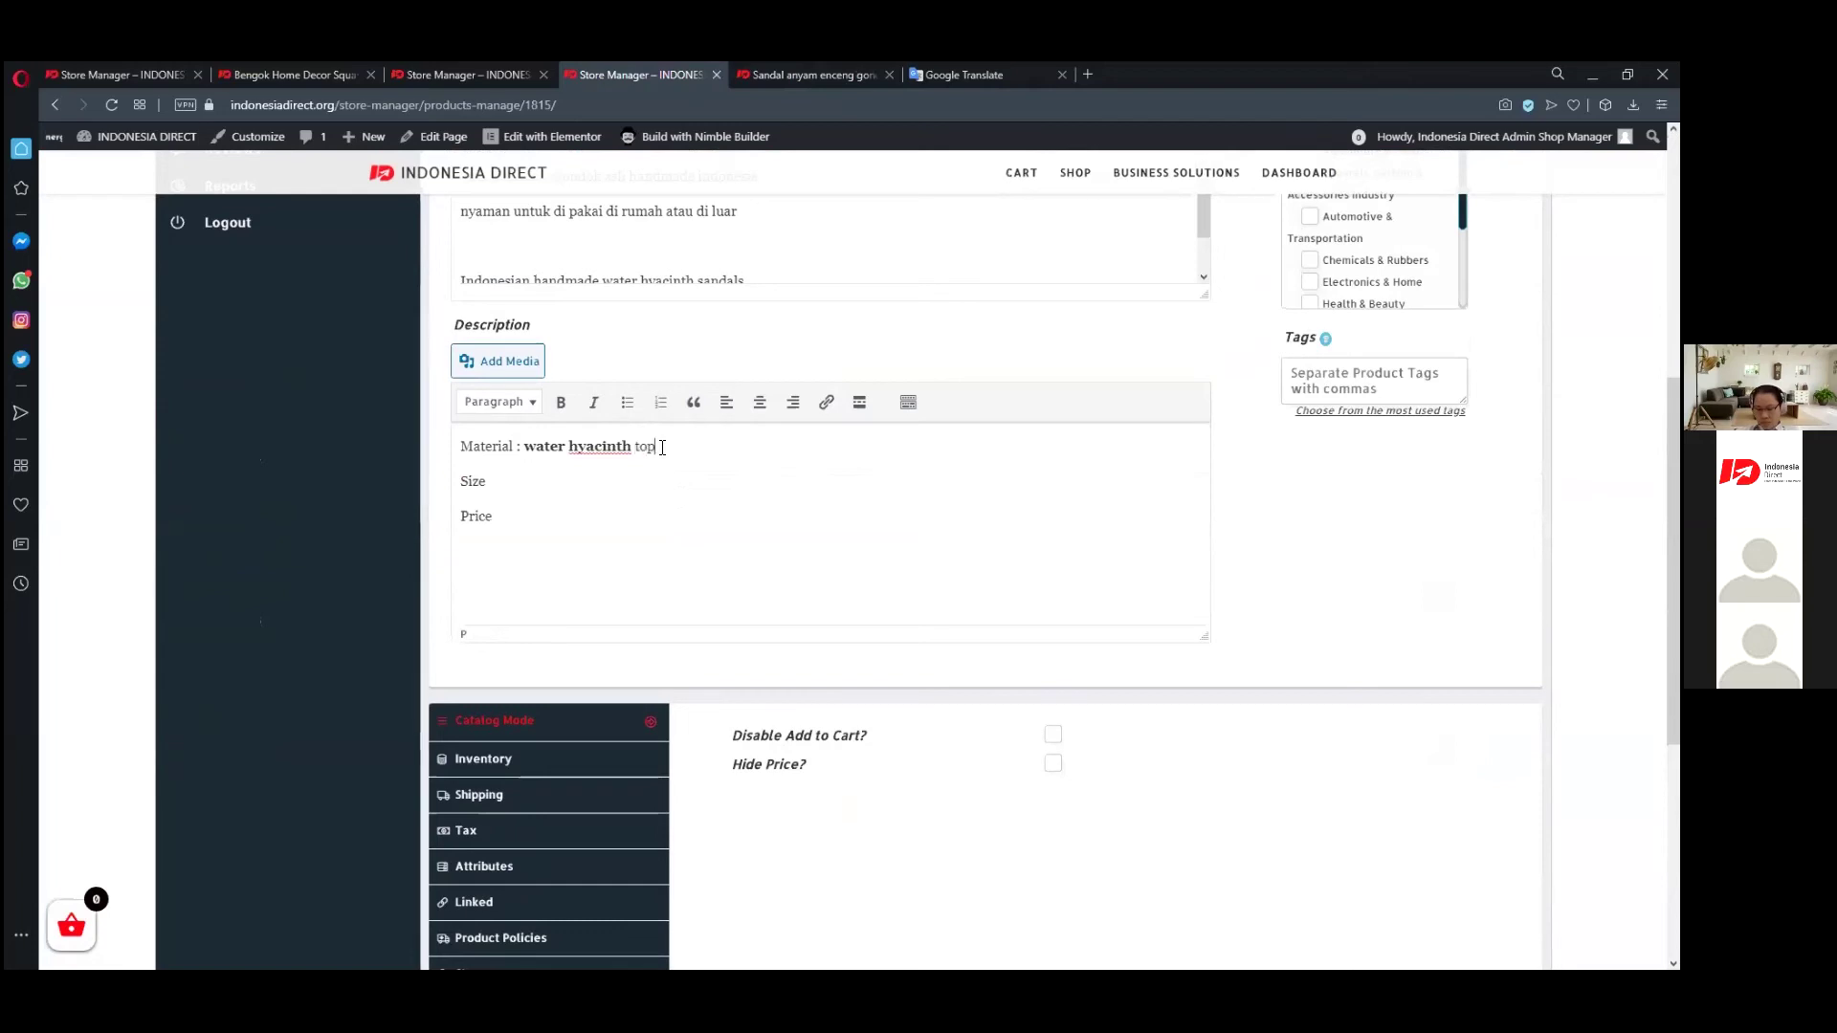
{"action": "type", "text": " tubber sole"}
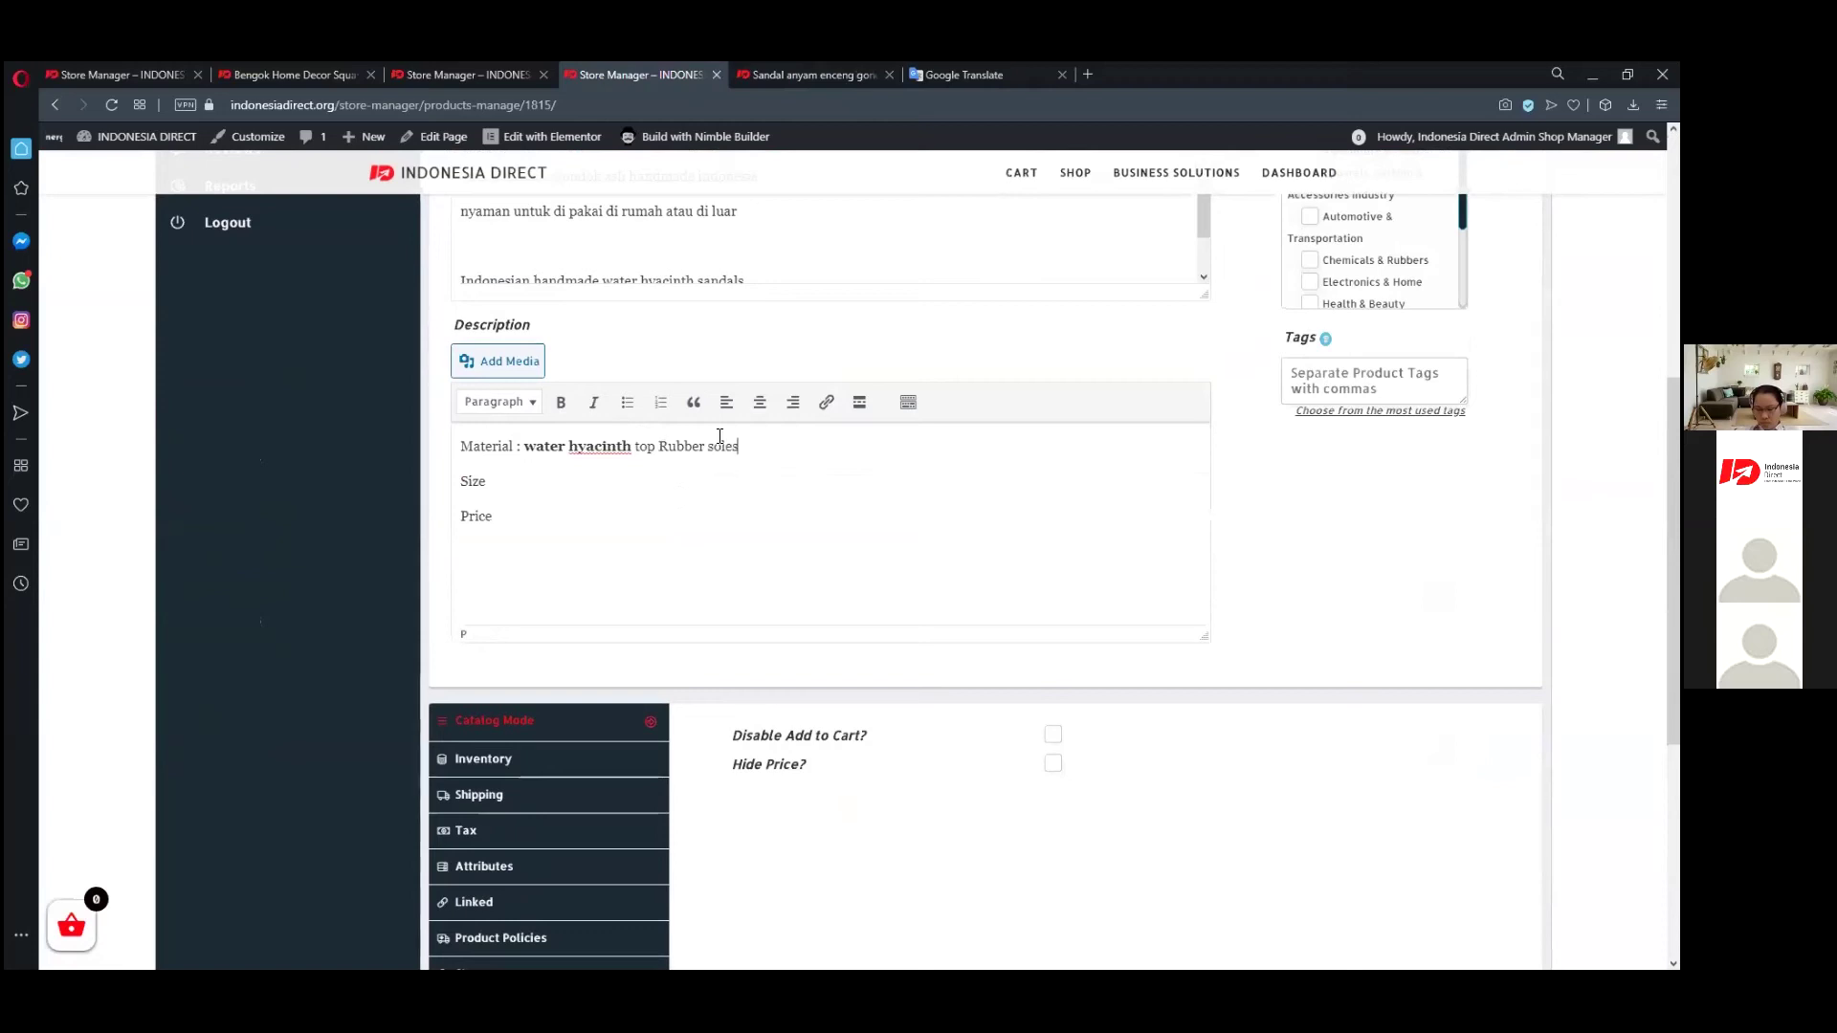
{"action": "type", "text": "s"}
- Complete the Size line of the main description as "Size : US 40"
{"action": "scroll", "coordinate": [926, 456], "scroll_direction": "up", "scroll_amount": 6}
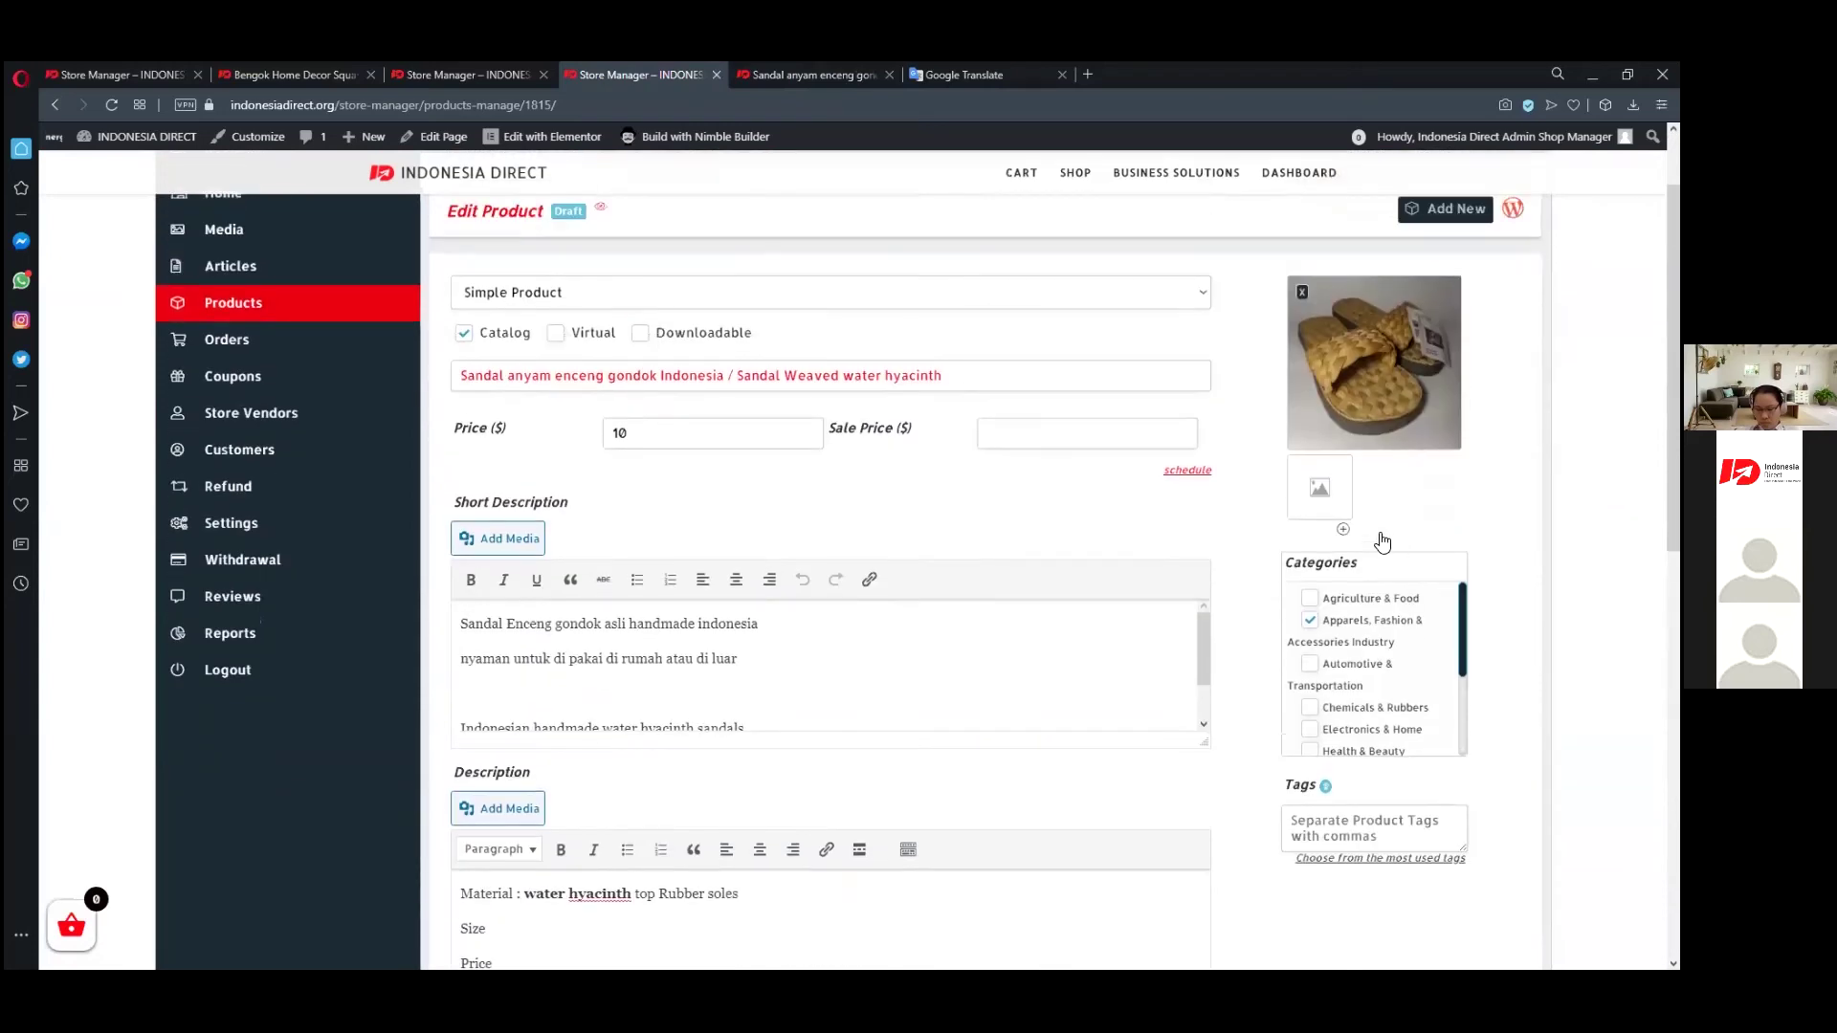
{"action": "scroll", "coordinate": [767, 644], "scroll_direction": "down", "scroll_amount": 4}
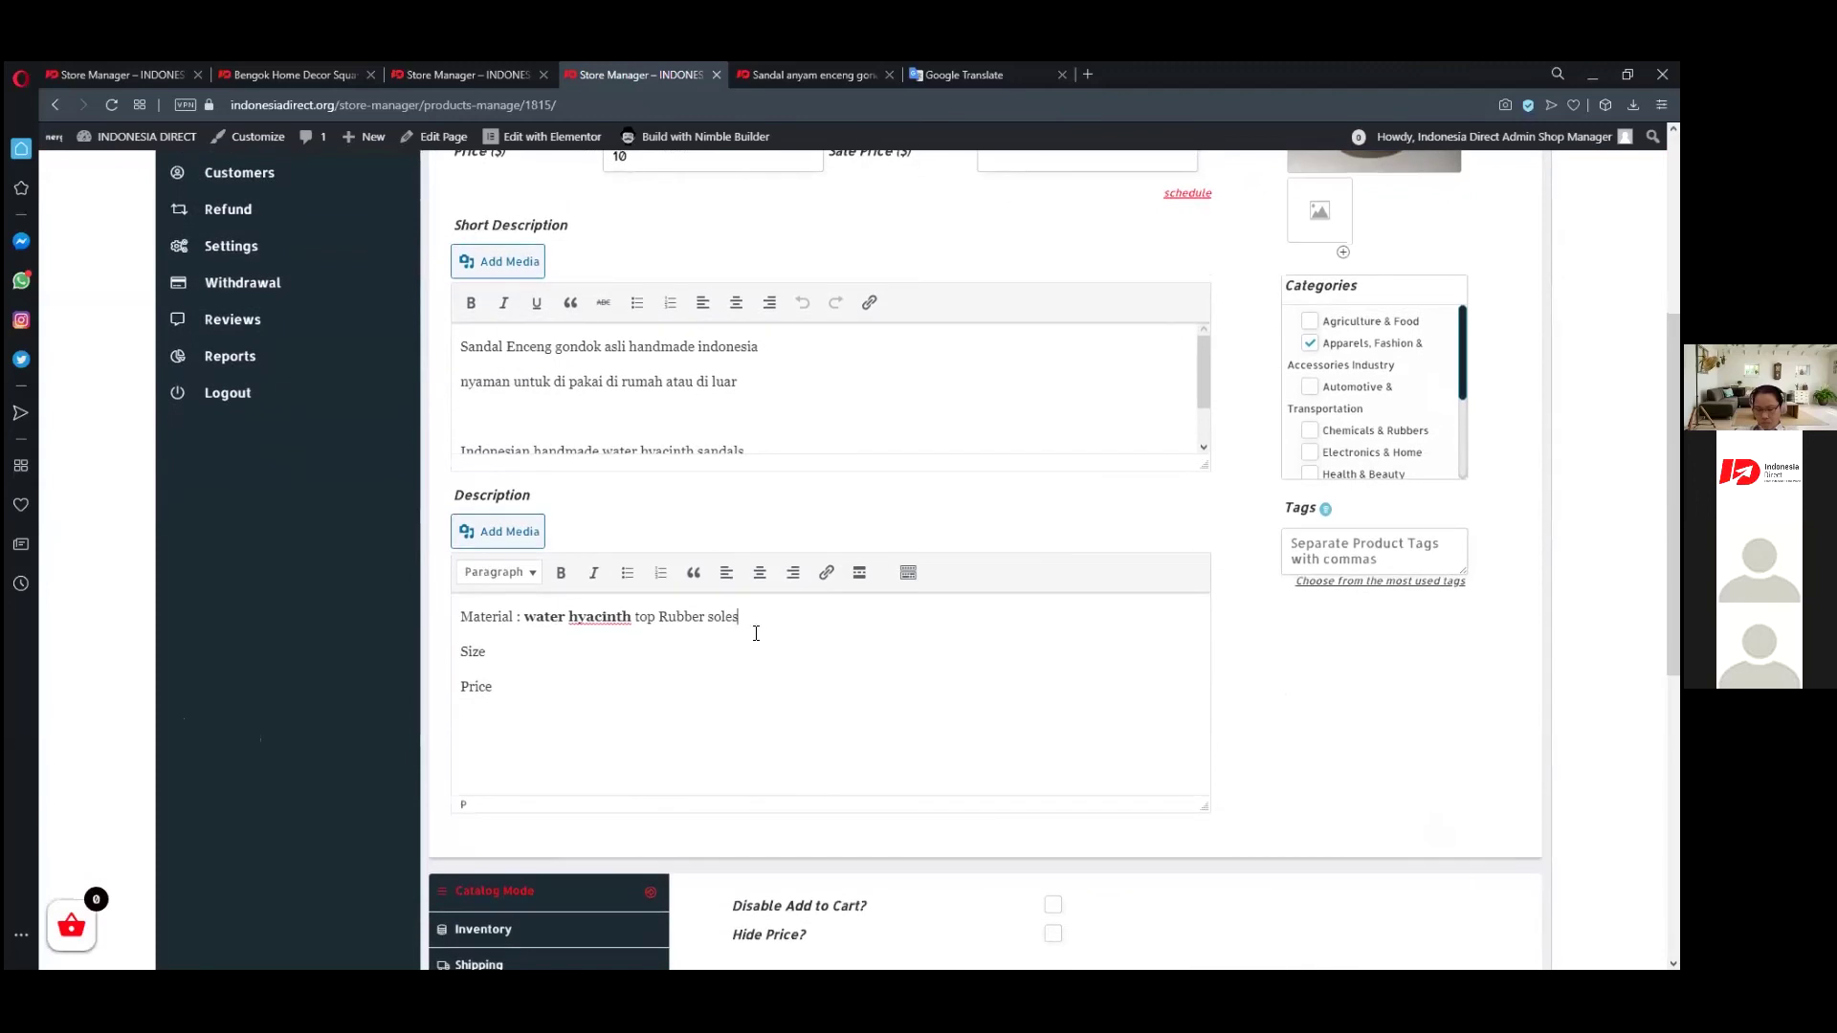
{"action": "left_click", "coordinate": [556, 653]}
{"action": "type", "text": ": "}
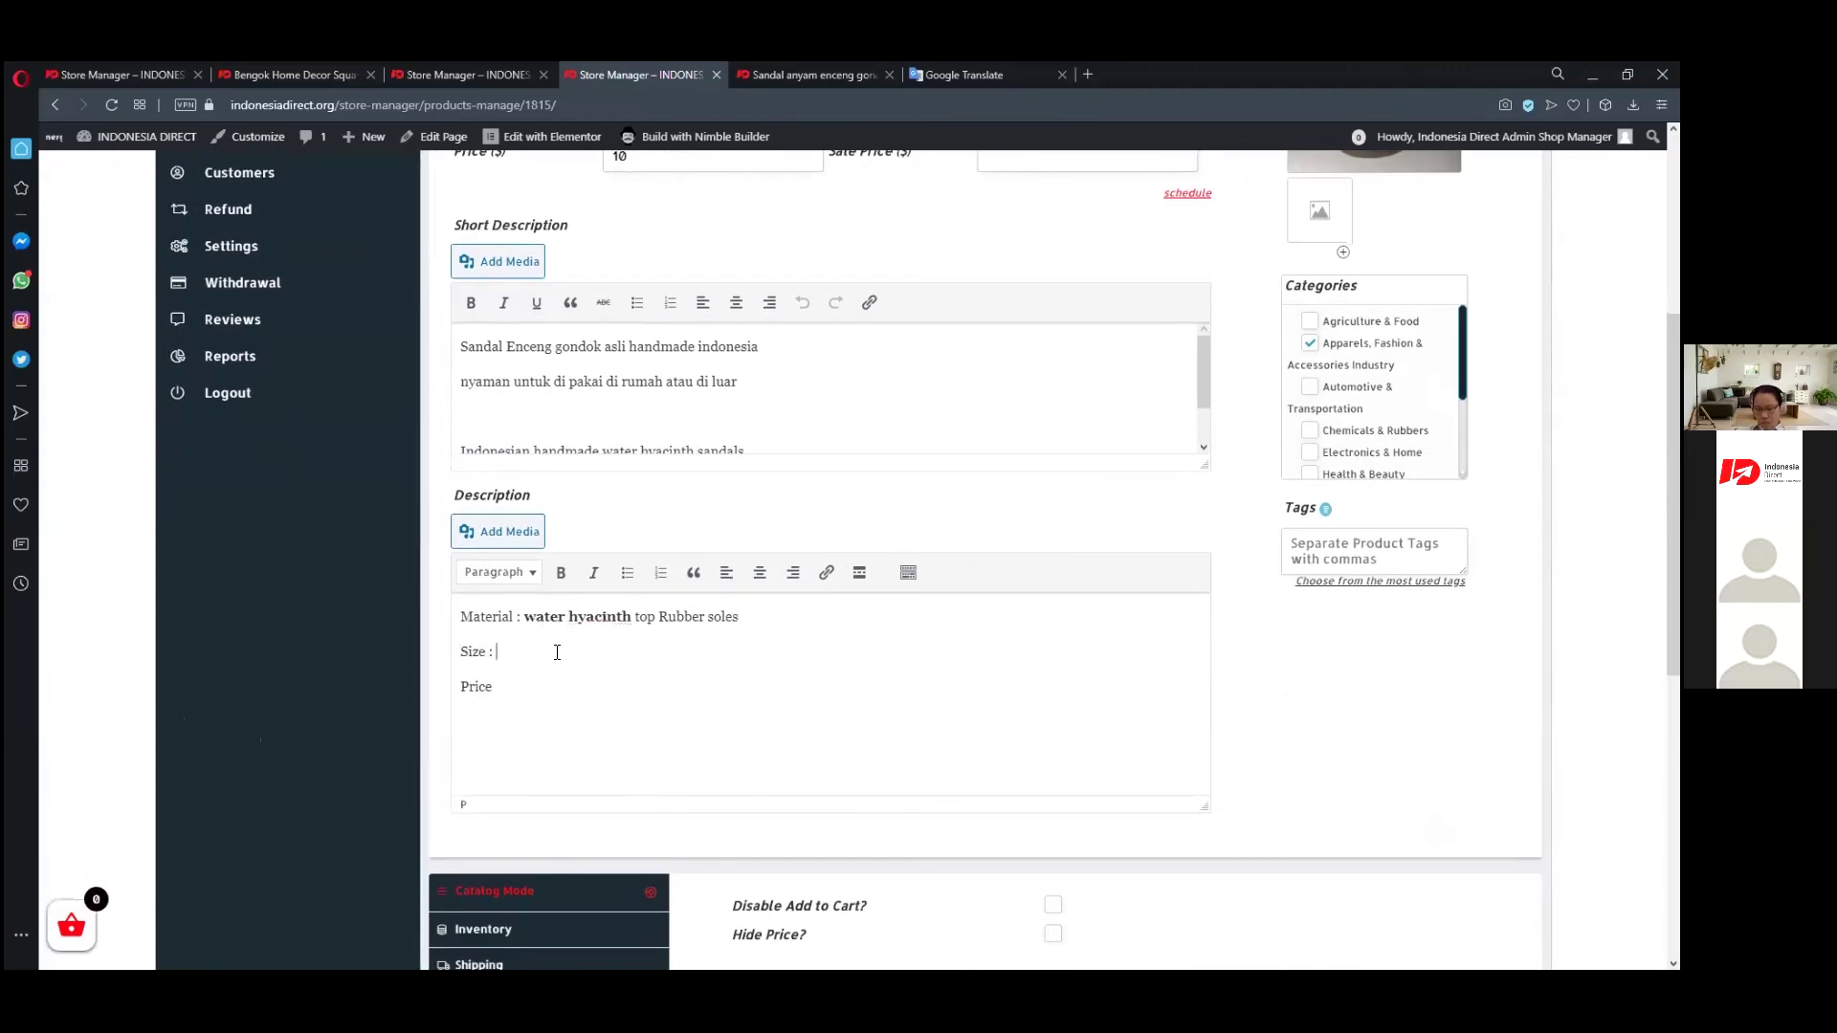
{"action": "type", "text": "U"}
{"action": "key", "text": "BackSpace"}
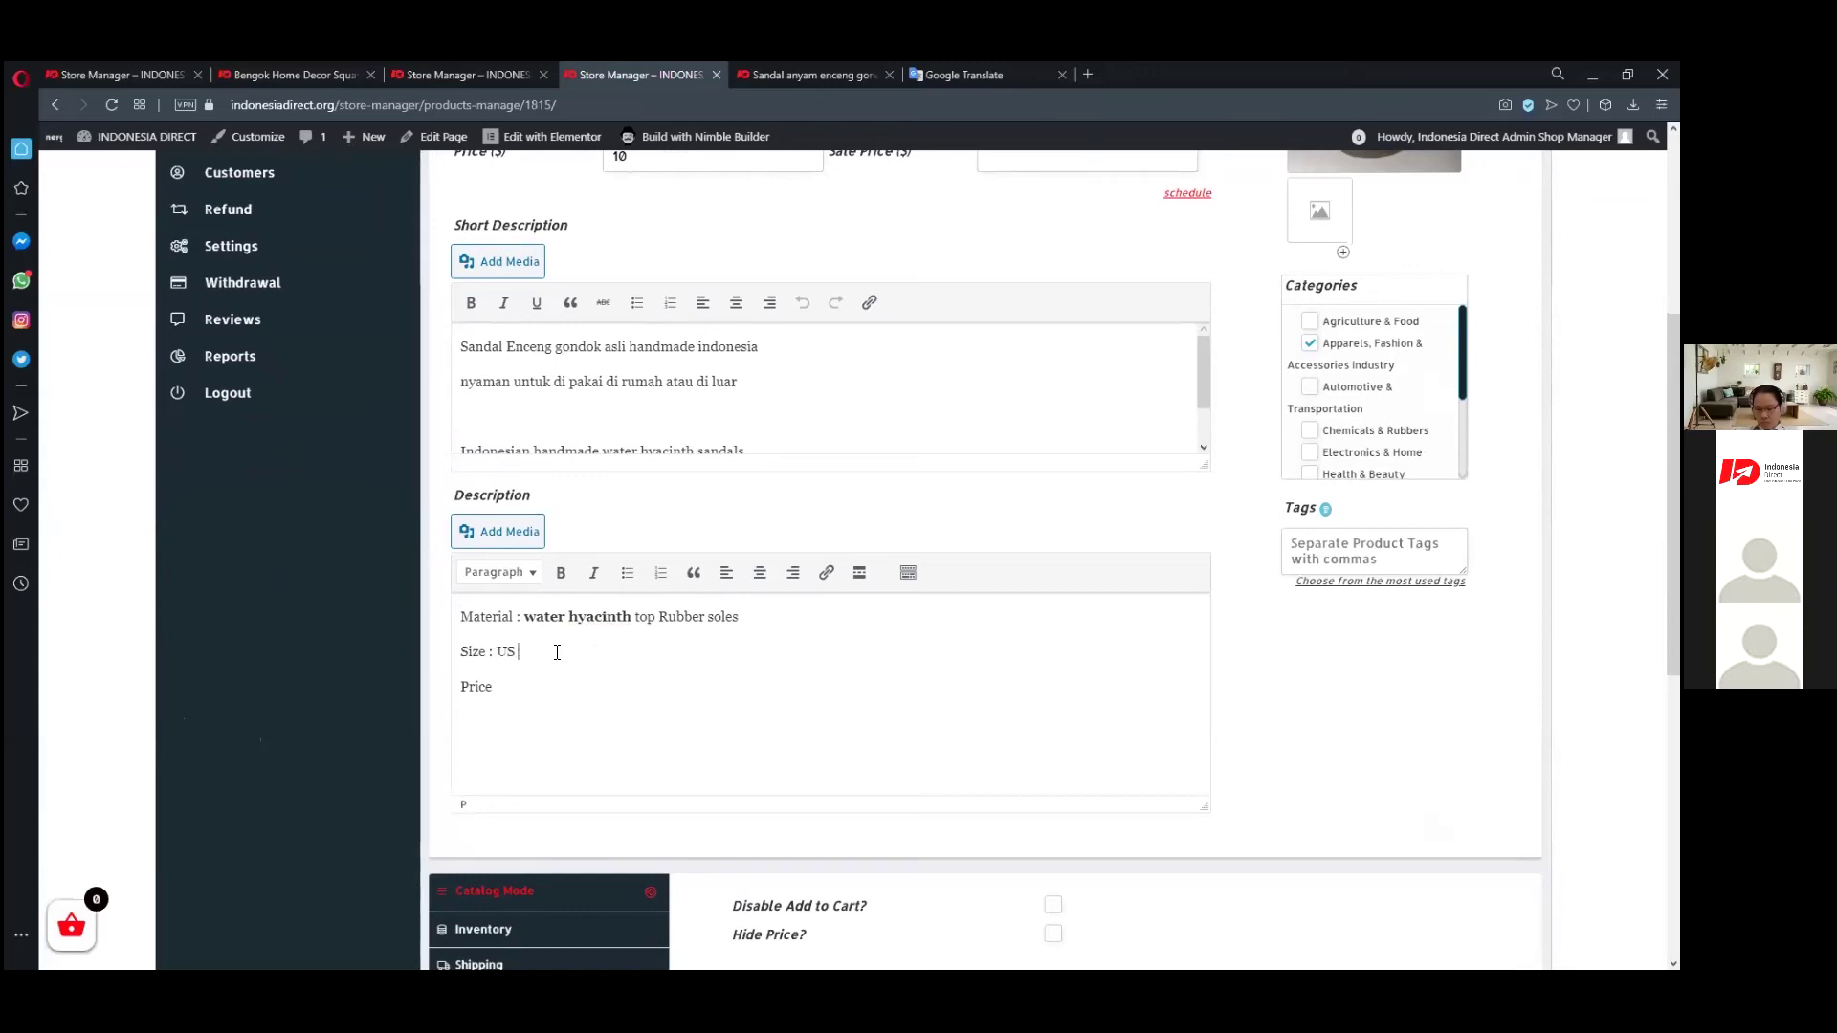
{"action": "type", "text": "4"}
{"action": "type", "text": "0"}
- Complete the Price line of the main description as "Price : 10/pairs"
{"action": "type", "text": " :"}
{"action": "type", "text": " 1"}
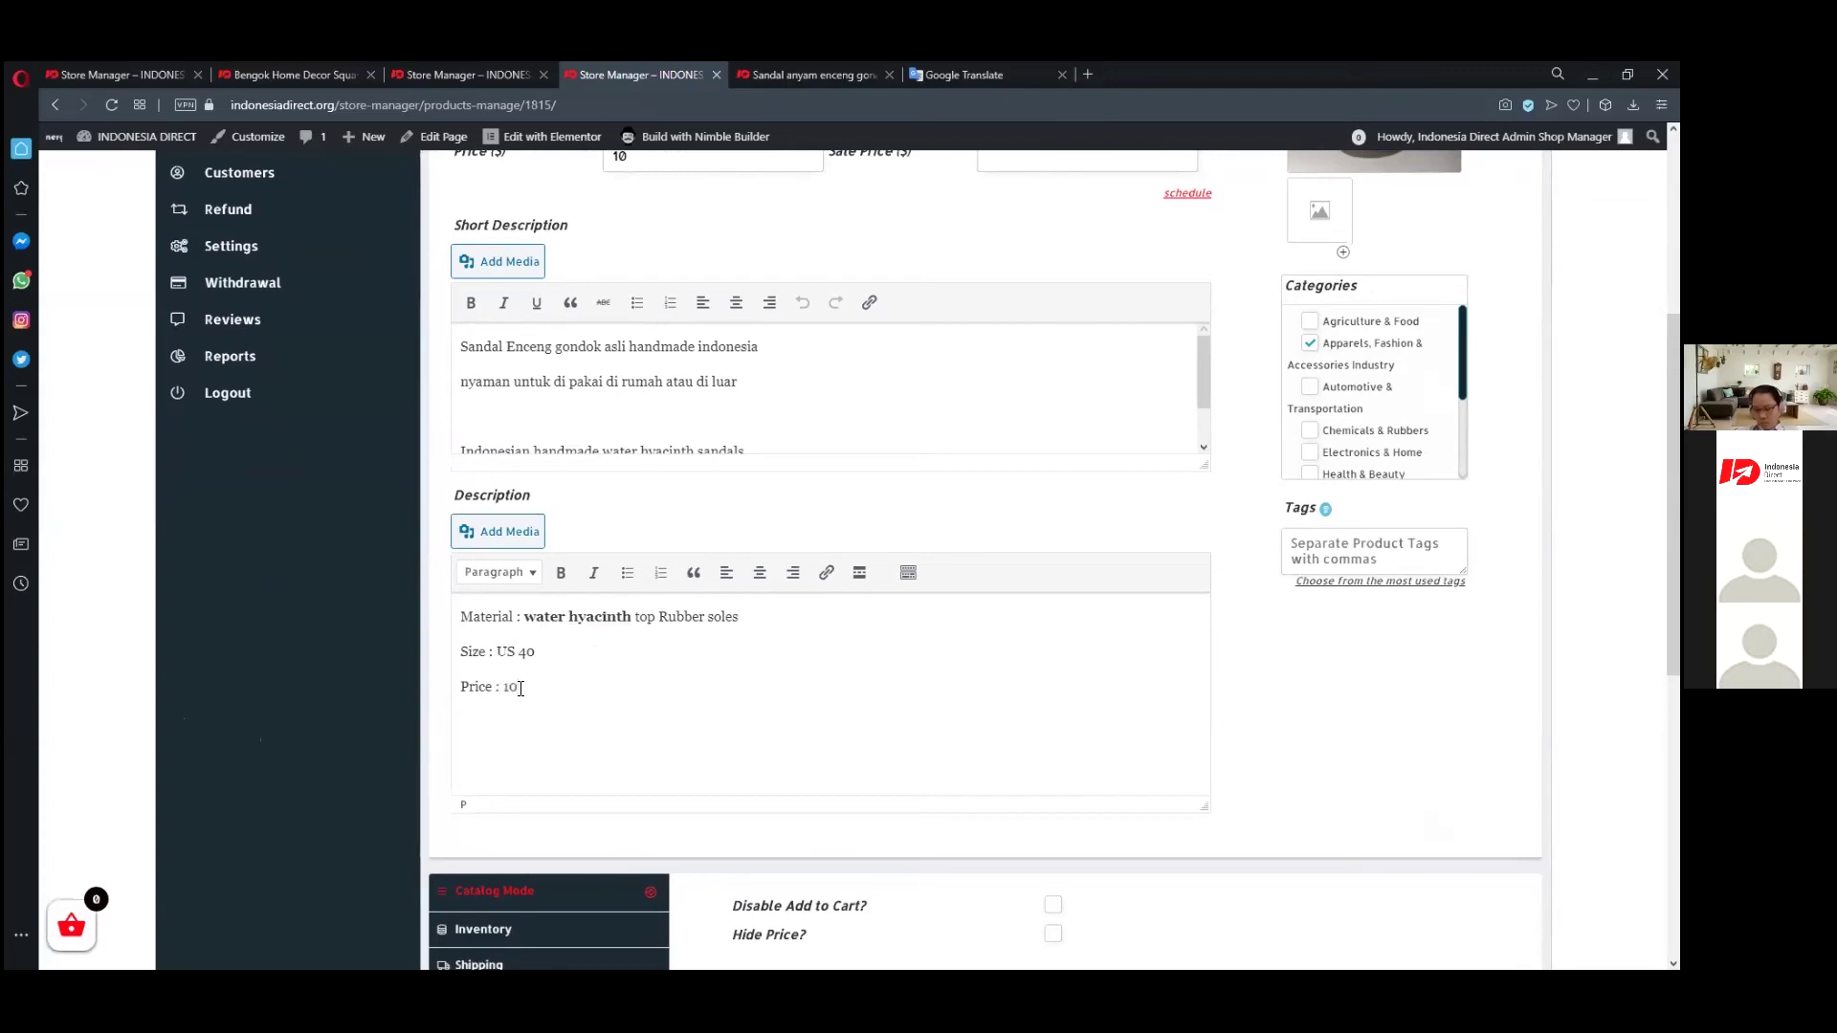
{"action": "type", "text": "0"}
{"action": "type", "text": "0"}
{"action": "type", "text": "p"}
{"action": "type", "text": "ie"}
{"action": "key", "text": "BackSpace"}
{"action": "key", "text": "BackSpace"}
{"action": "type", "text": "airs"}
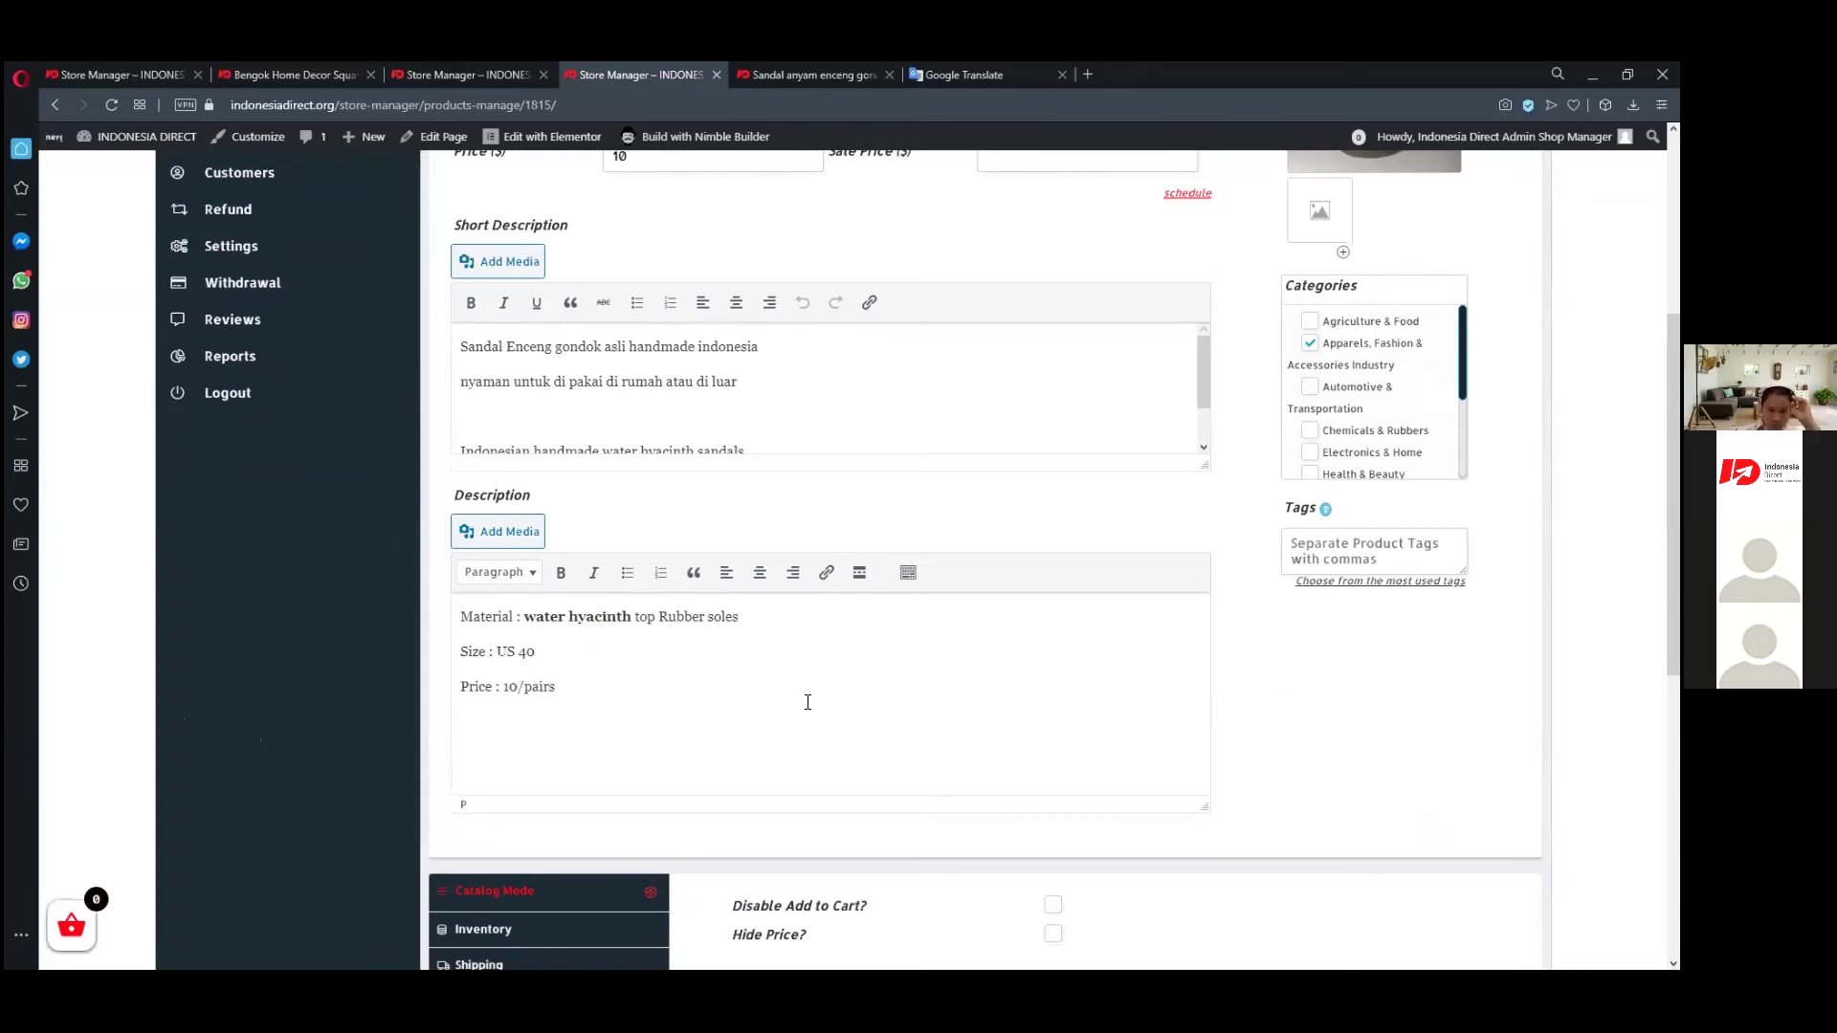
- Extend the Size line of the main description with "-50 (30 x 15 x 5)" after "US 40"
{"action": "type", "text": "-50"}
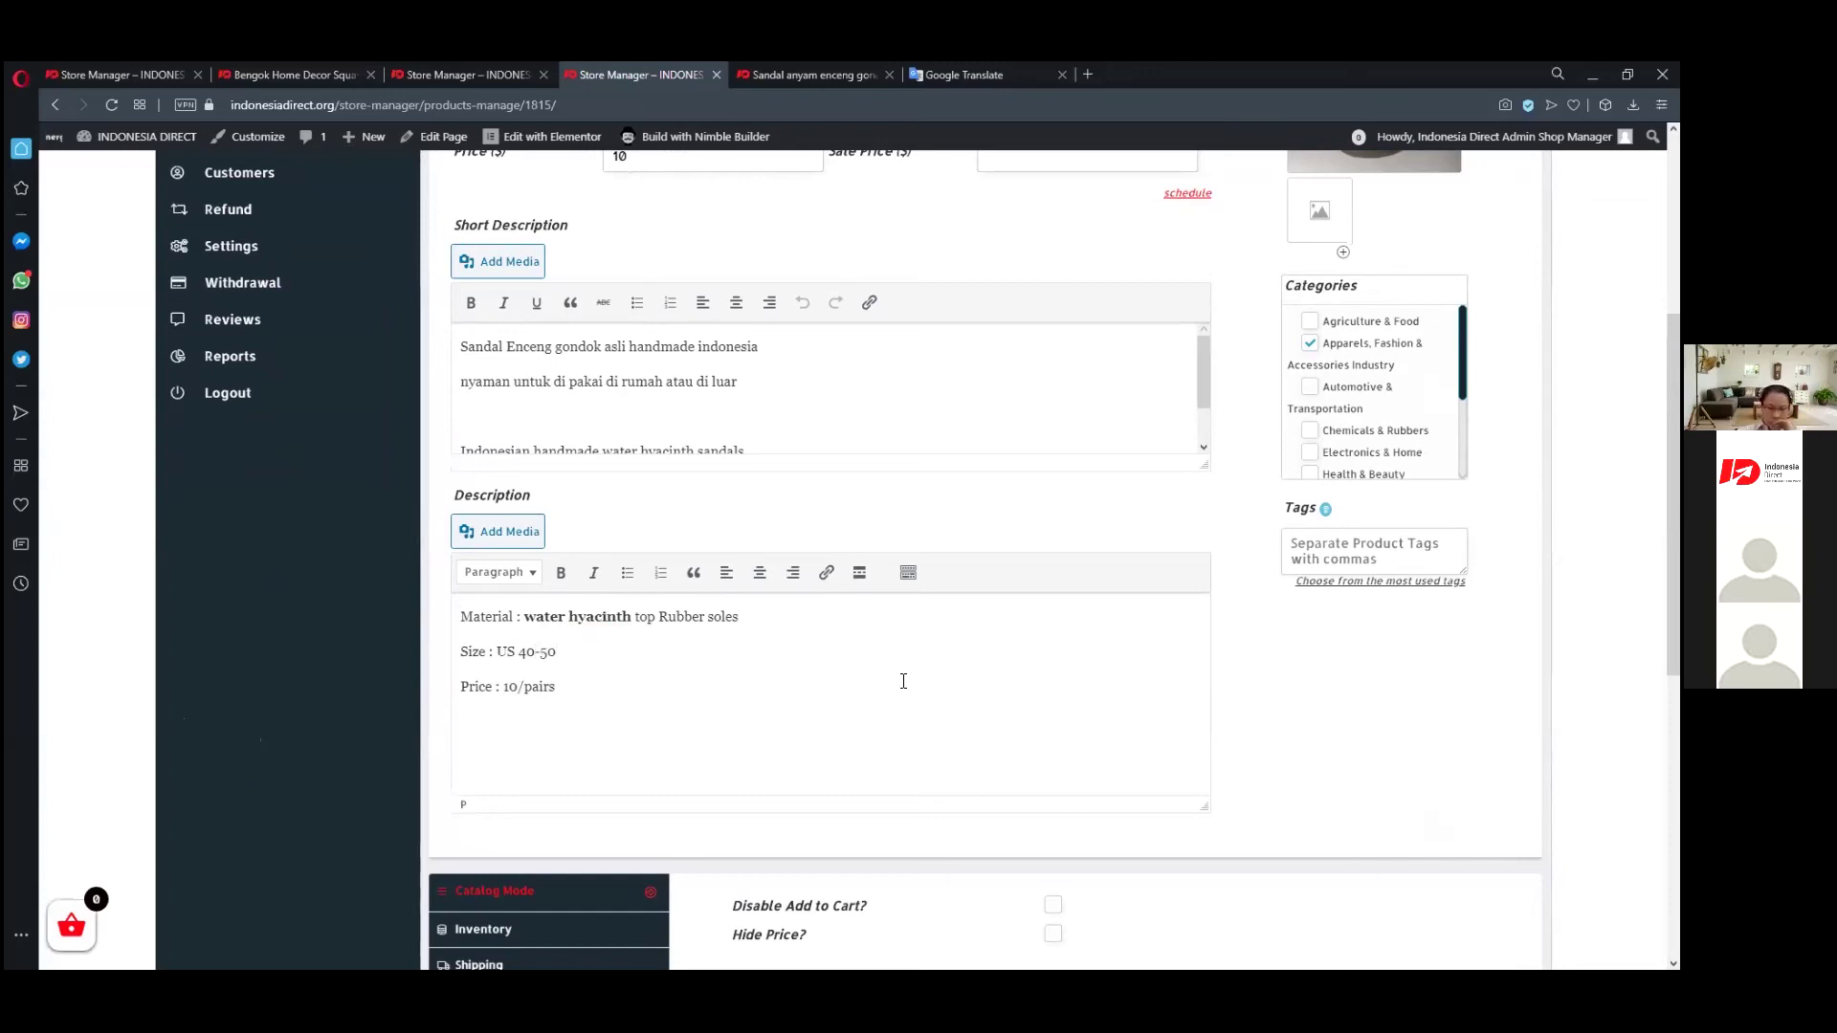
{"action": "left_click", "coordinate": [570, 659]}
{"action": "type", "text": "(30 x 15 x"}
{"action": "key", "text": "Right"}
{"action": "key", "text": "Right"}
{"action": "key", "text": "Right"}
{"action": "key", "text": "Right"}
{"action": "key", "text": "Right"}
{"action": "key", "text": "shift+F10"}
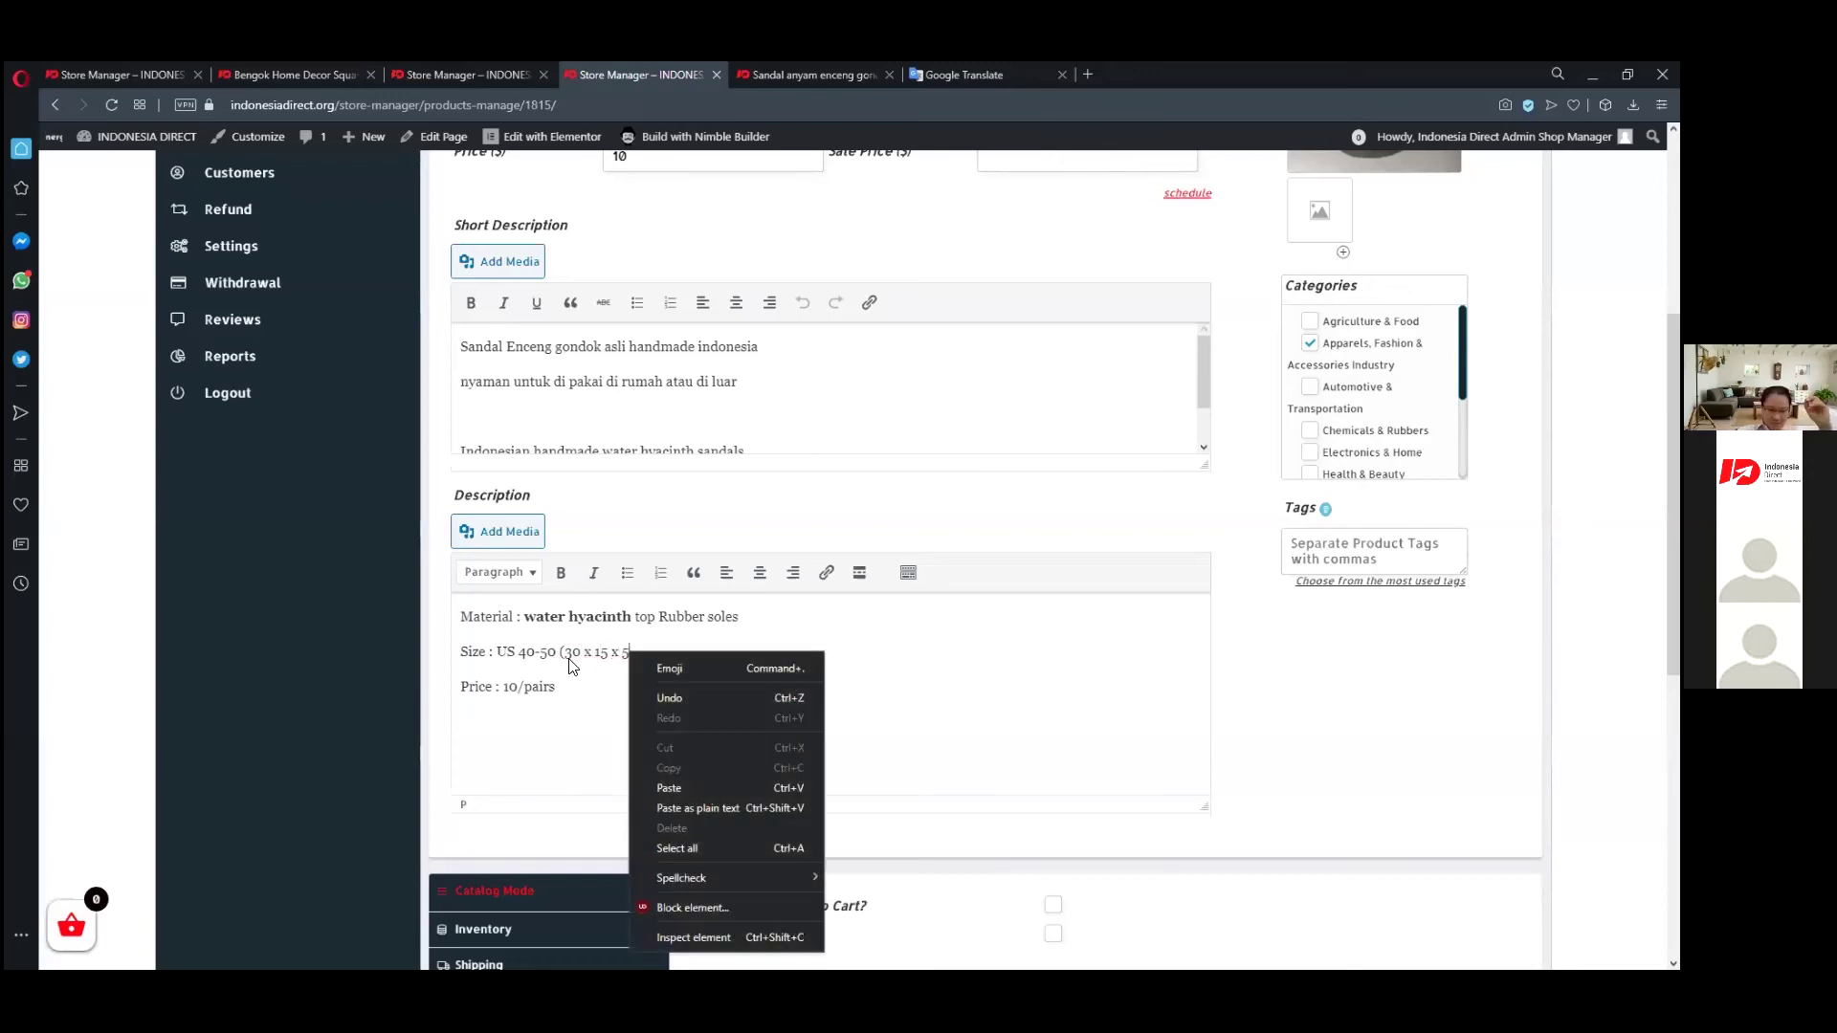
{"action": "left_click", "coordinate": [900, 643]}
{"action": "left_click", "coordinate": [665, 653]}
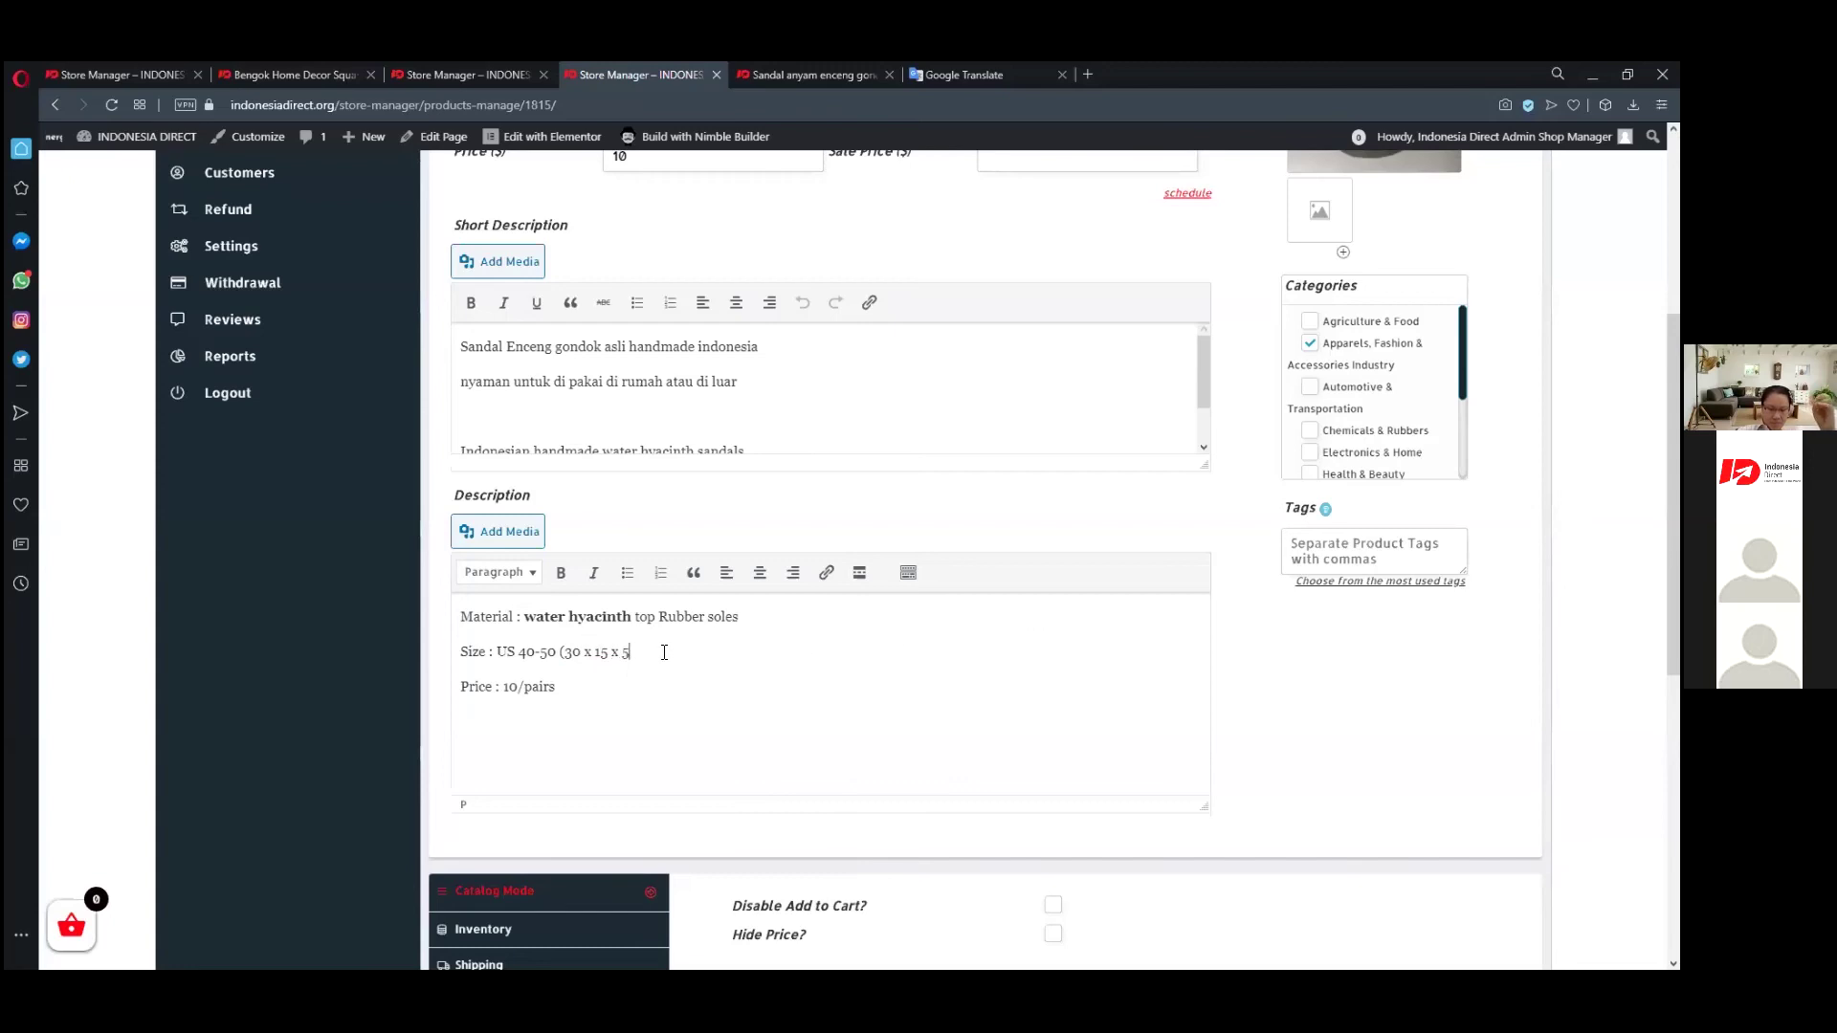
{"action": "type", "text": "_"}
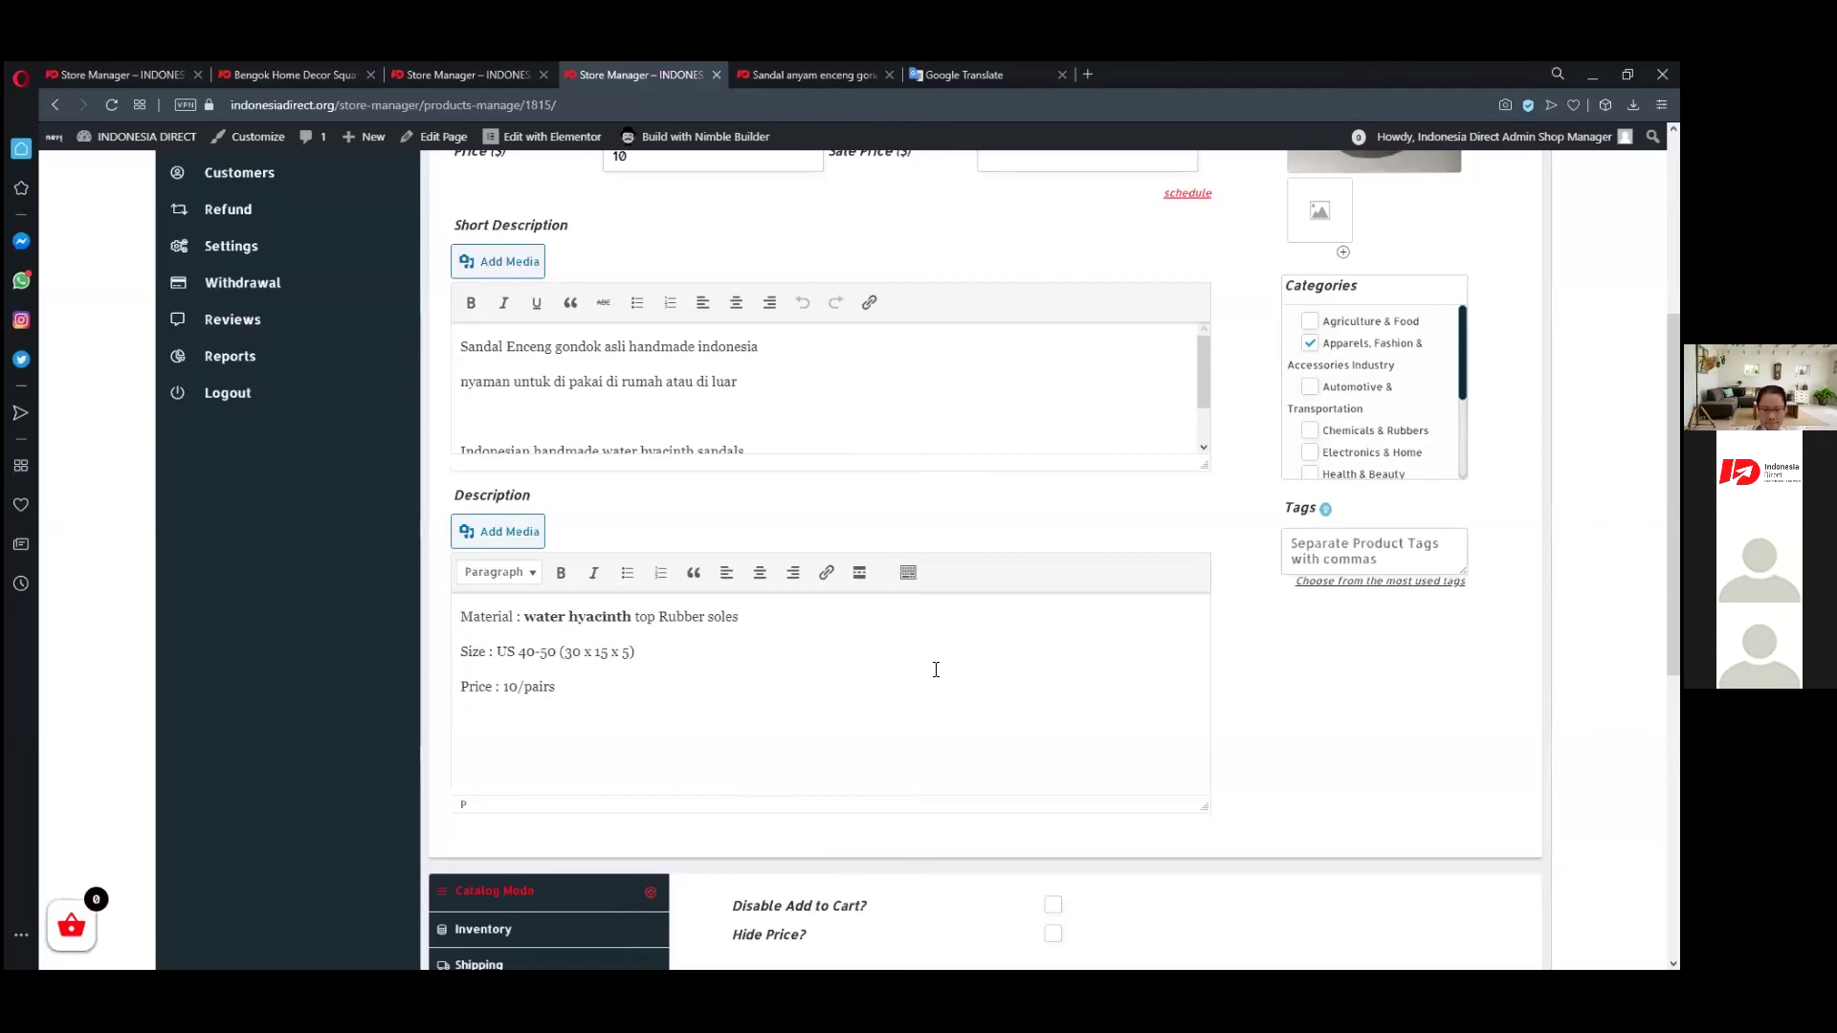
- Save the product as a draft, generate a new preview, close the outdated preview page and switch to the new one
{"action": "scroll", "coordinate": [1407, 756], "scroll_direction": "down", "scroll_amount": 6}
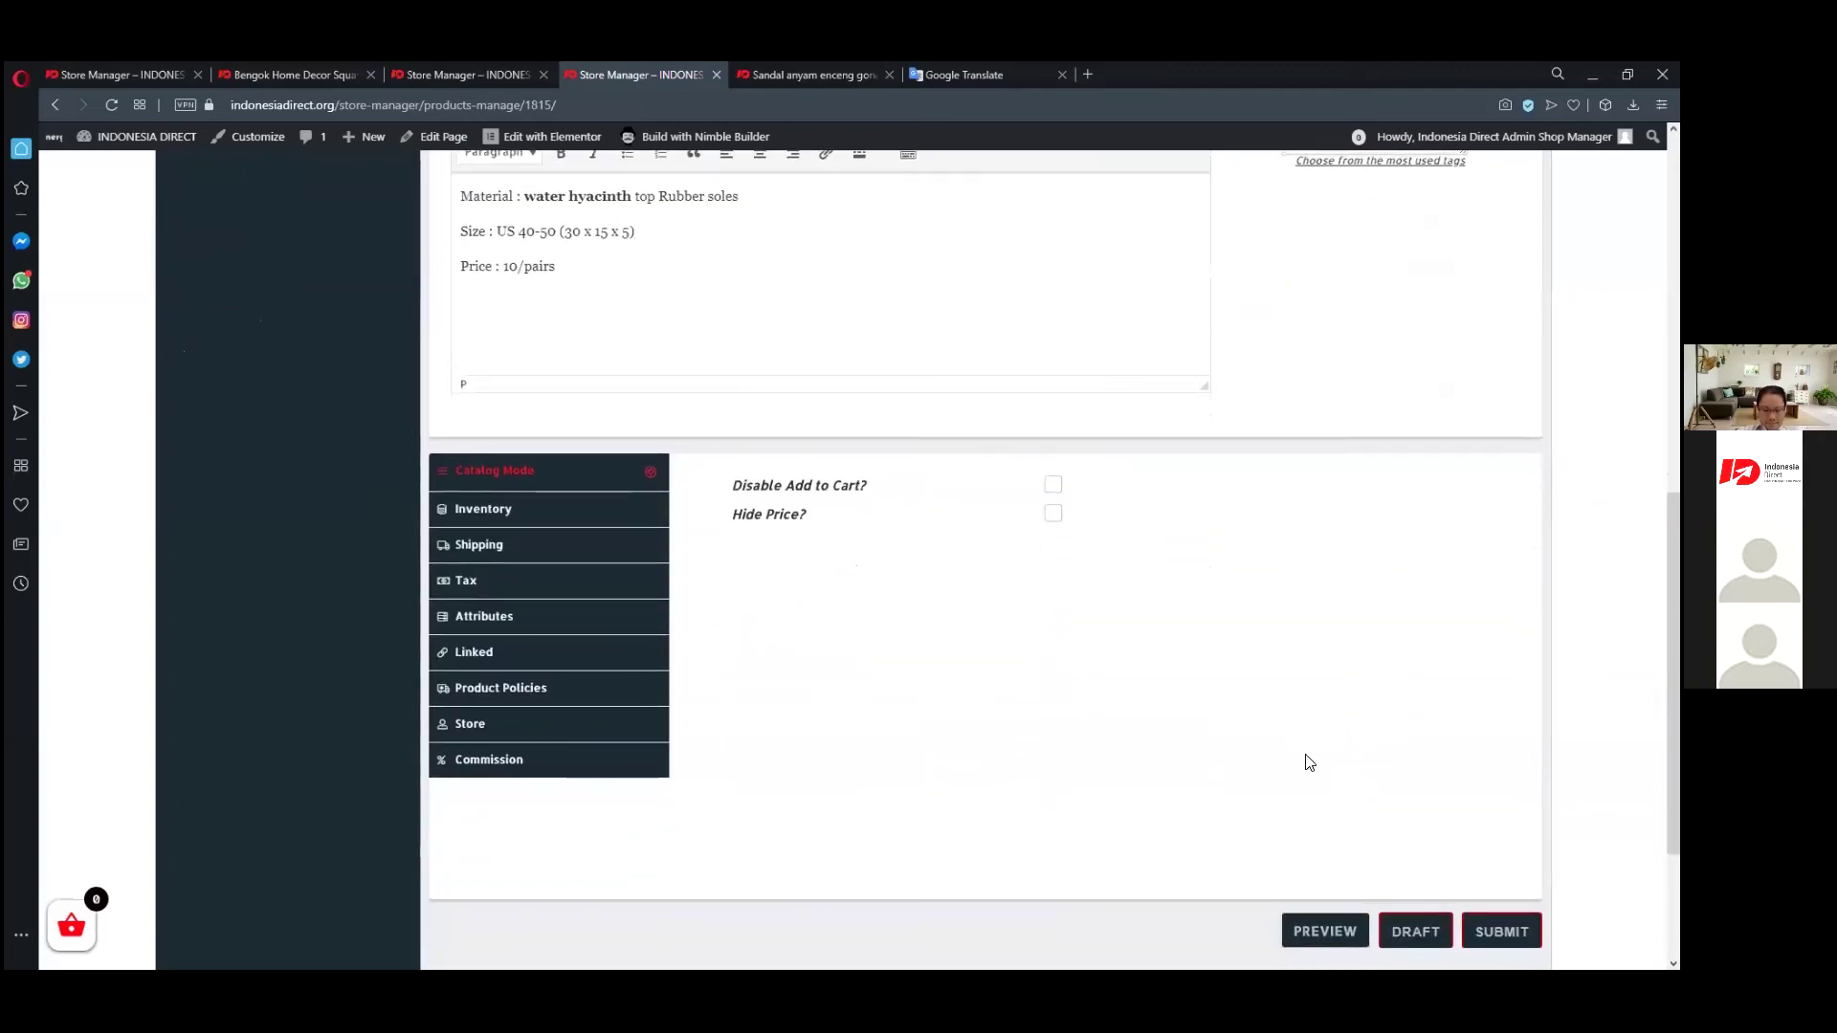
{"action": "left_click", "coordinate": [1418, 724]}
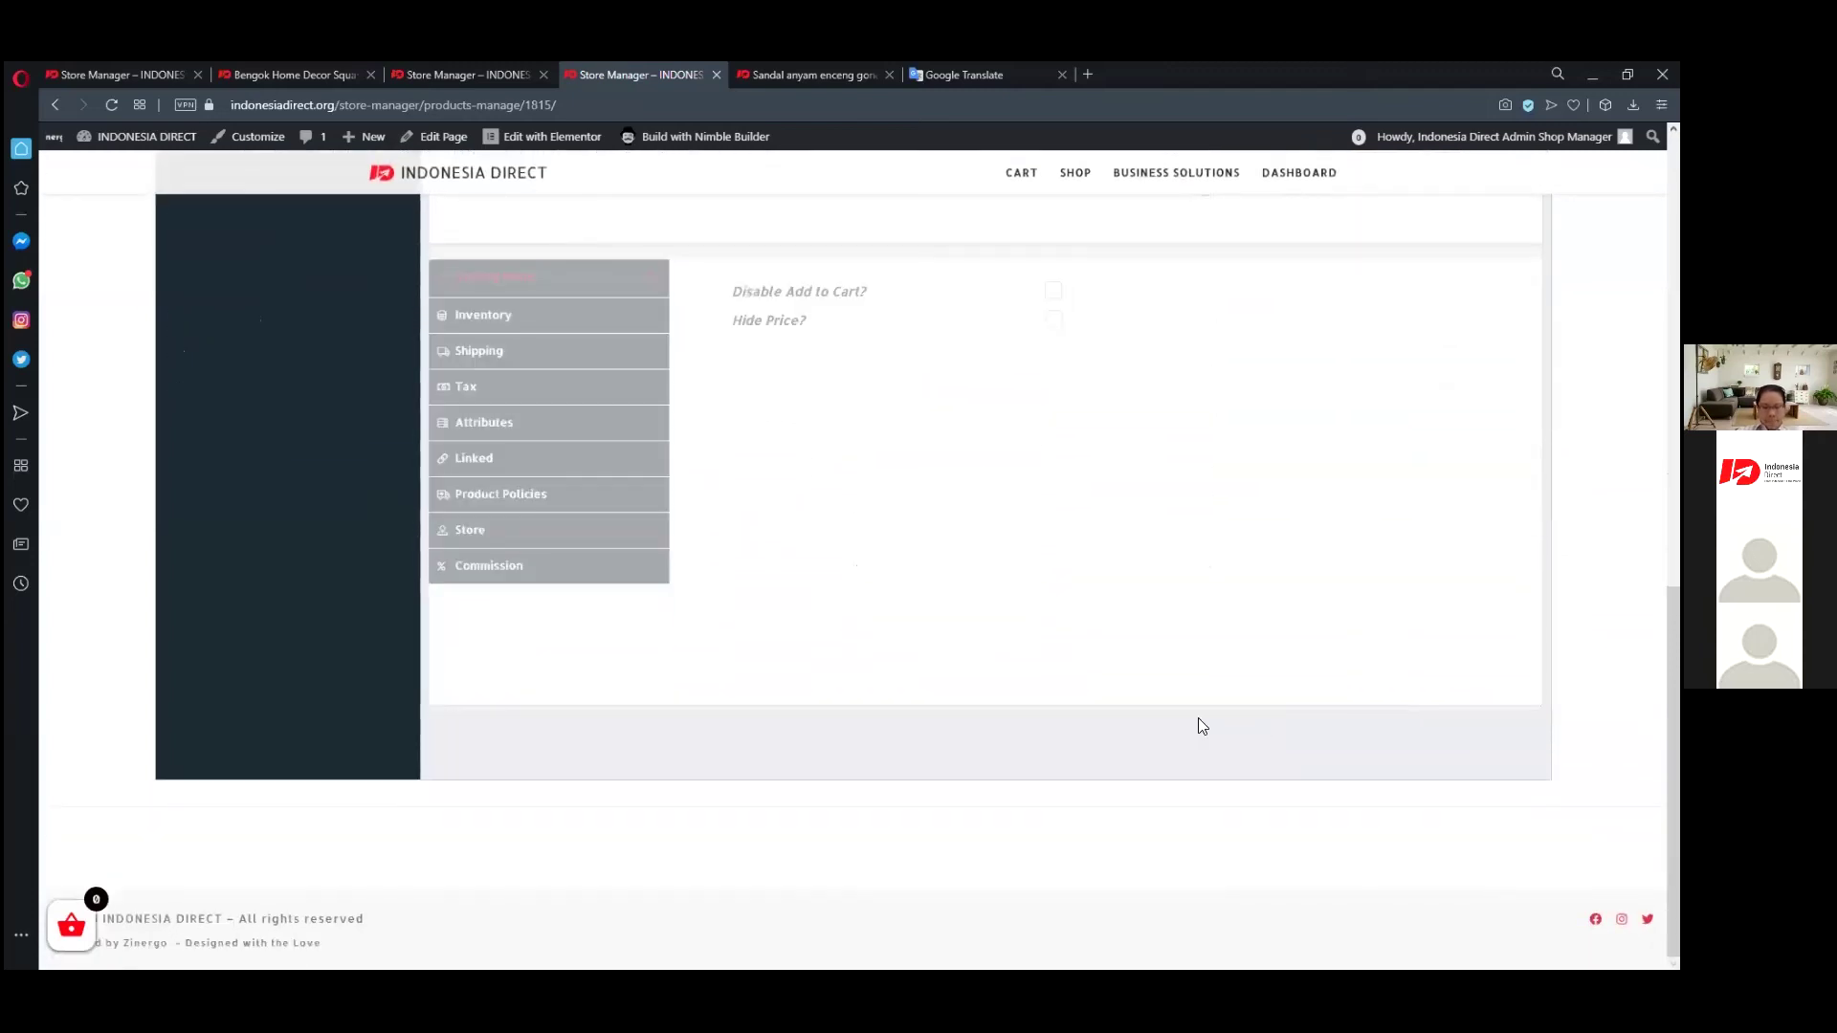
{"action": "left_click", "coordinate": [1306, 803]}
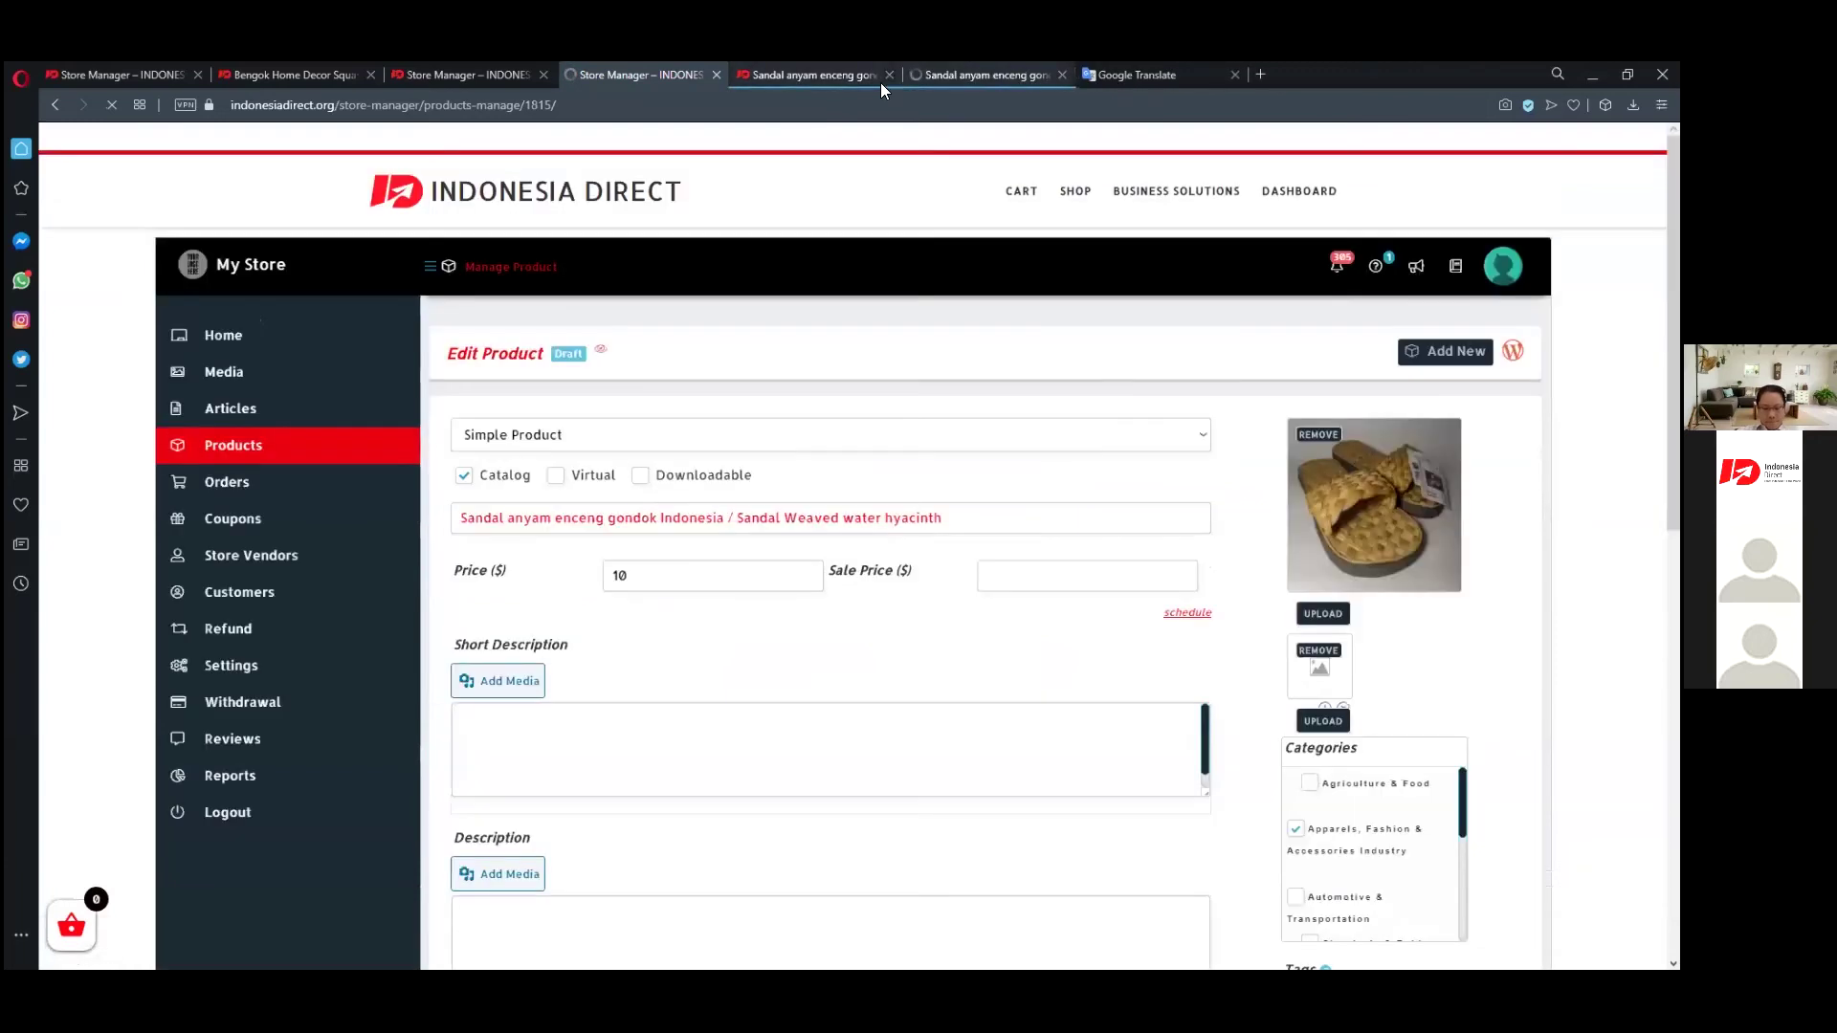
{"action": "left_click", "coordinate": [889, 76]}
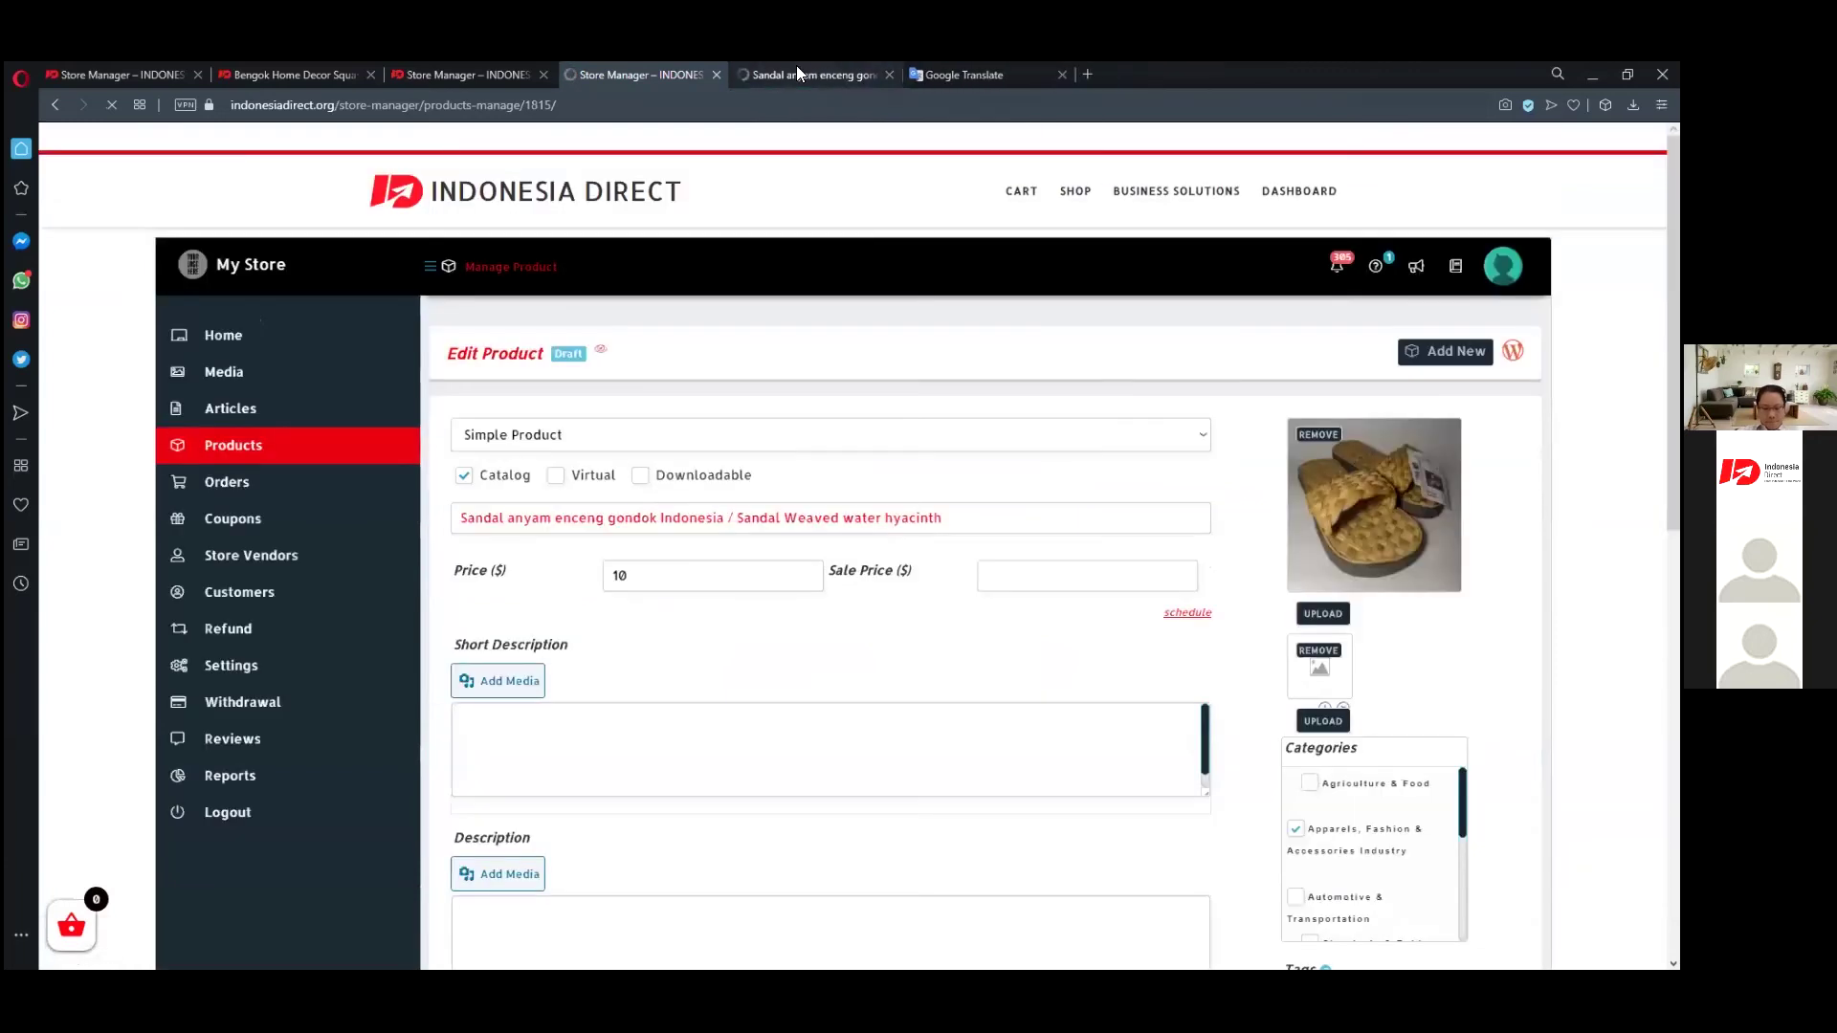
{"action": "left_click", "coordinate": [797, 73]}
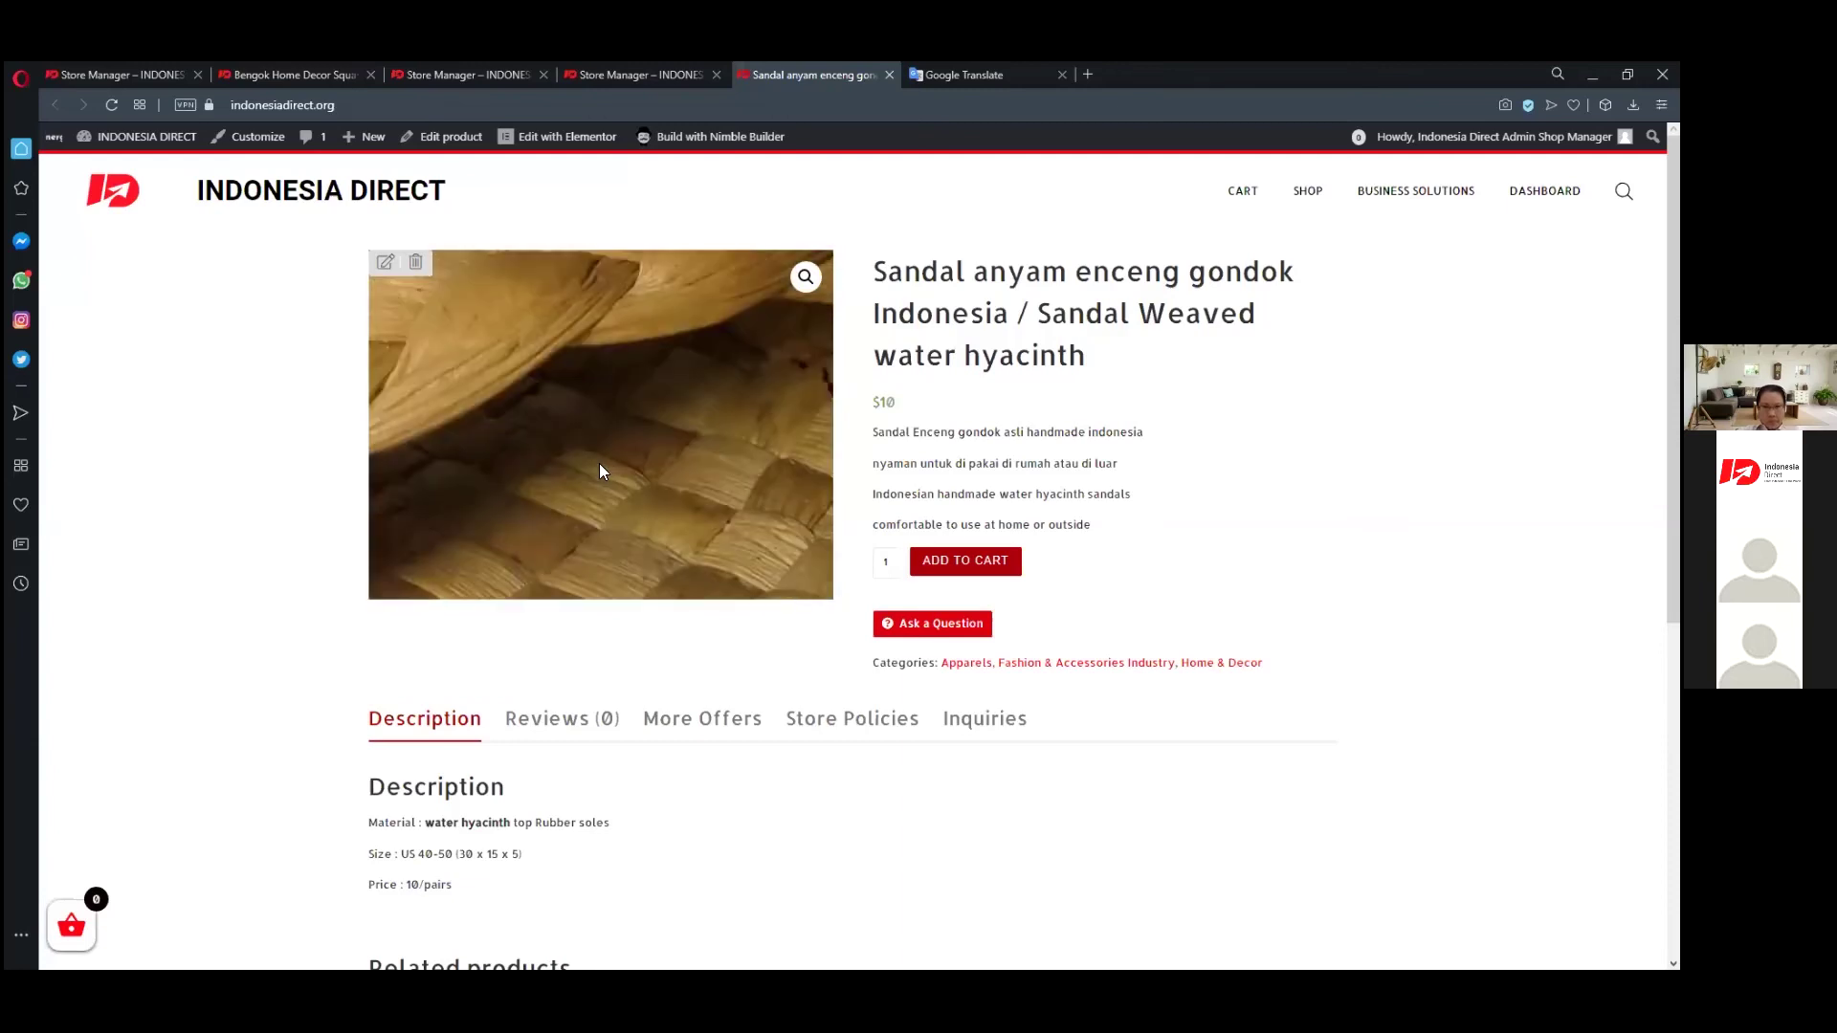
- Review the product title and the bilingual short description on the preview page, comparing them with the Material line
{"action": "left_click_drag", "start_coordinate": [878, 268], "coordinate": [1091, 362]}
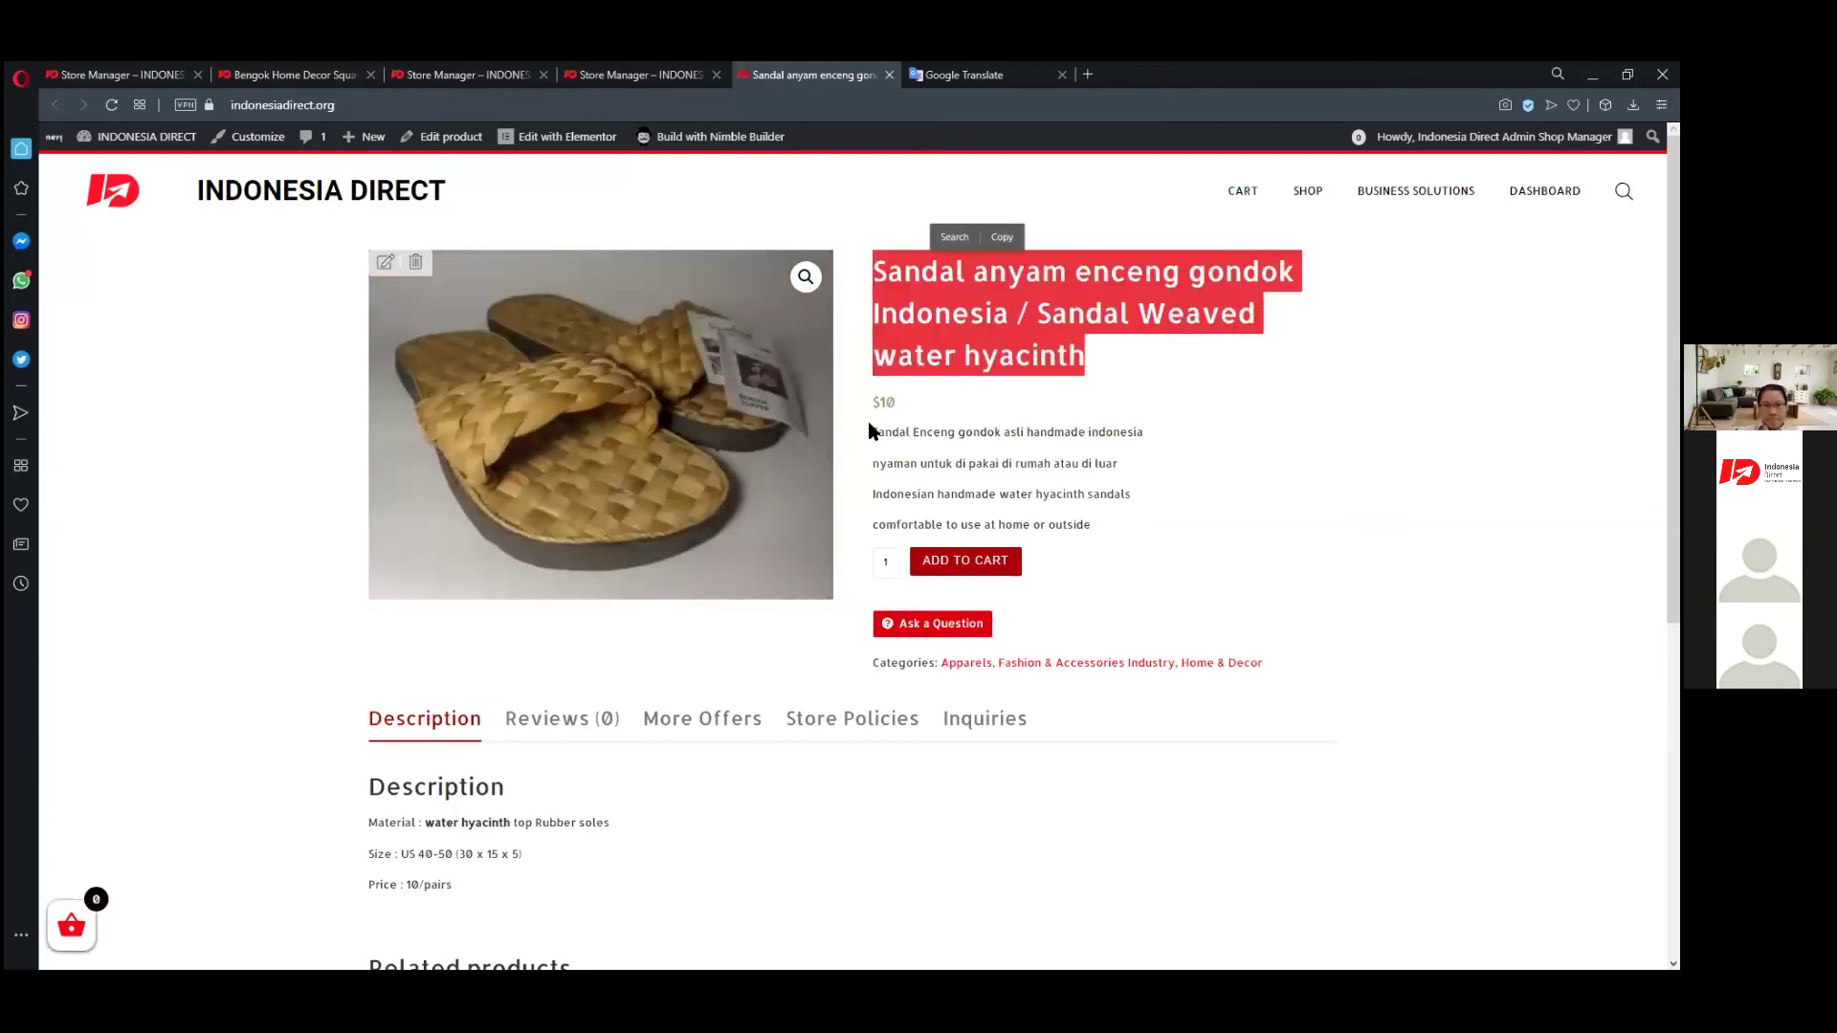
{"action": "left_click_drag", "start_coordinate": [871, 432], "coordinate": [1110, 440]}
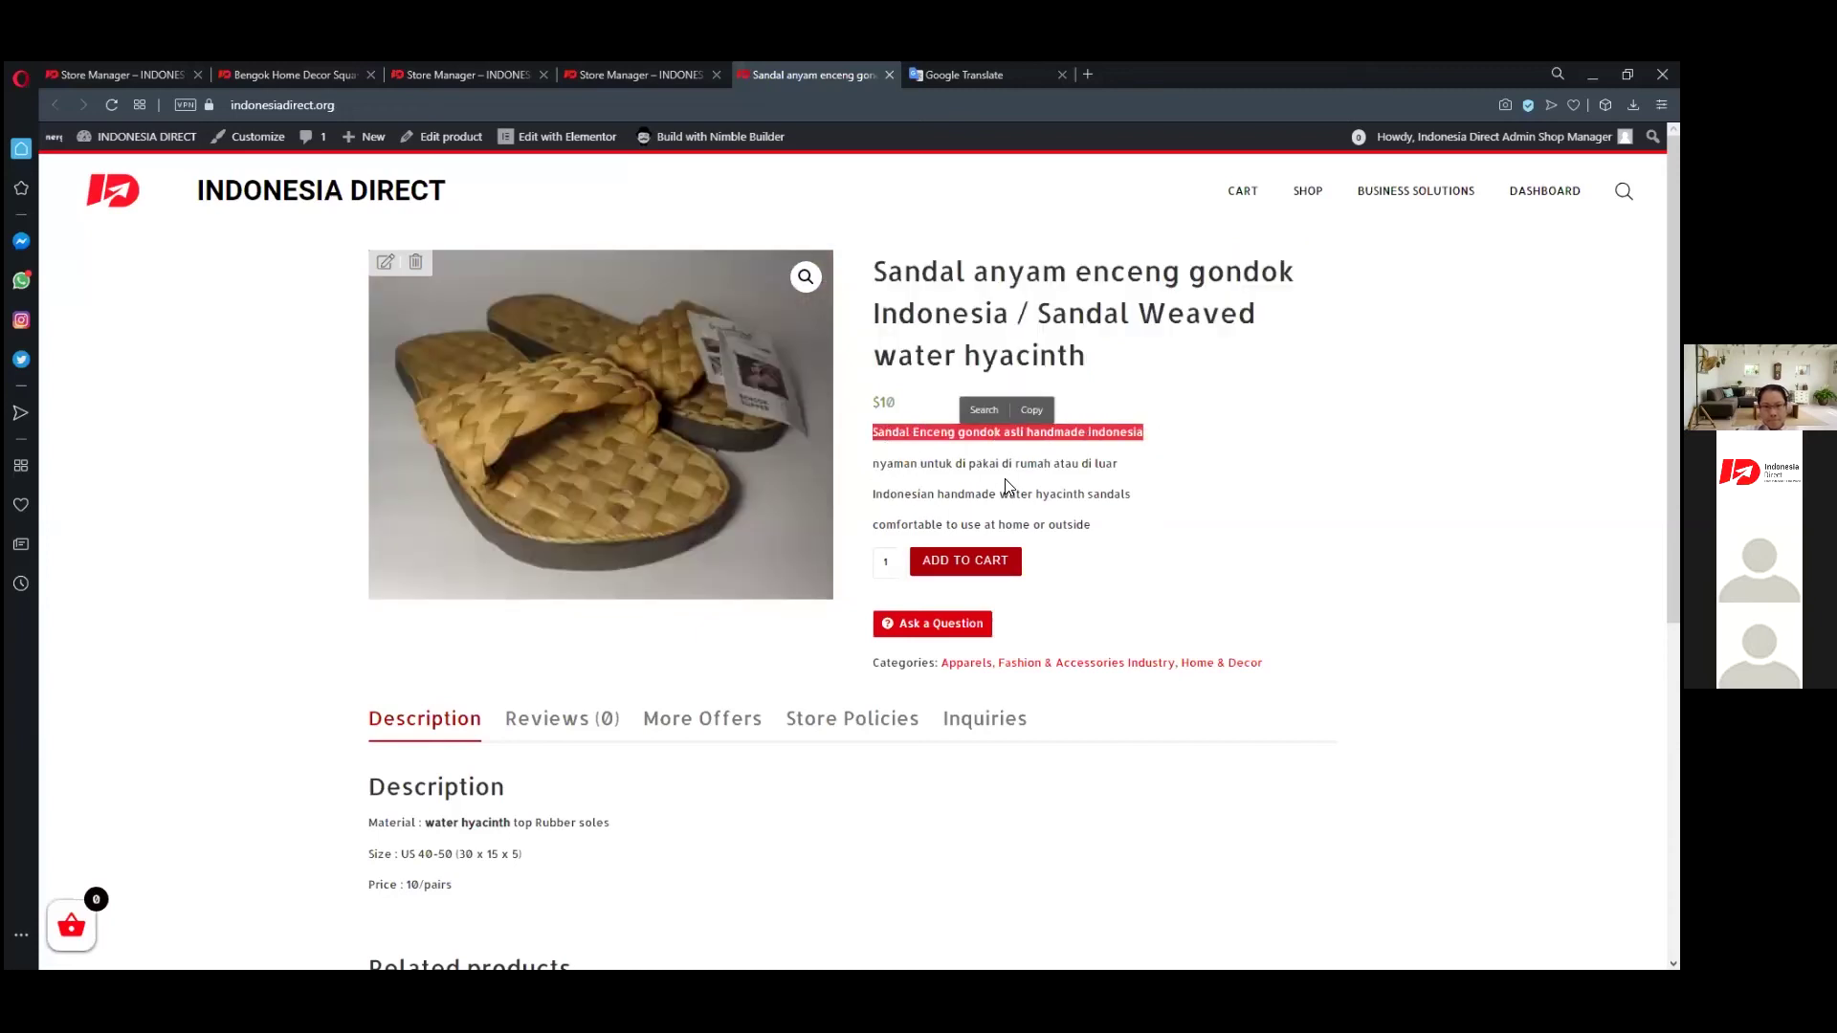
{"action": "left_click", "coordinate": [977, 467]}
{"action": "left_click_drag", "start_coordinate": [878, 431], "coordinate": [1067, 447]}
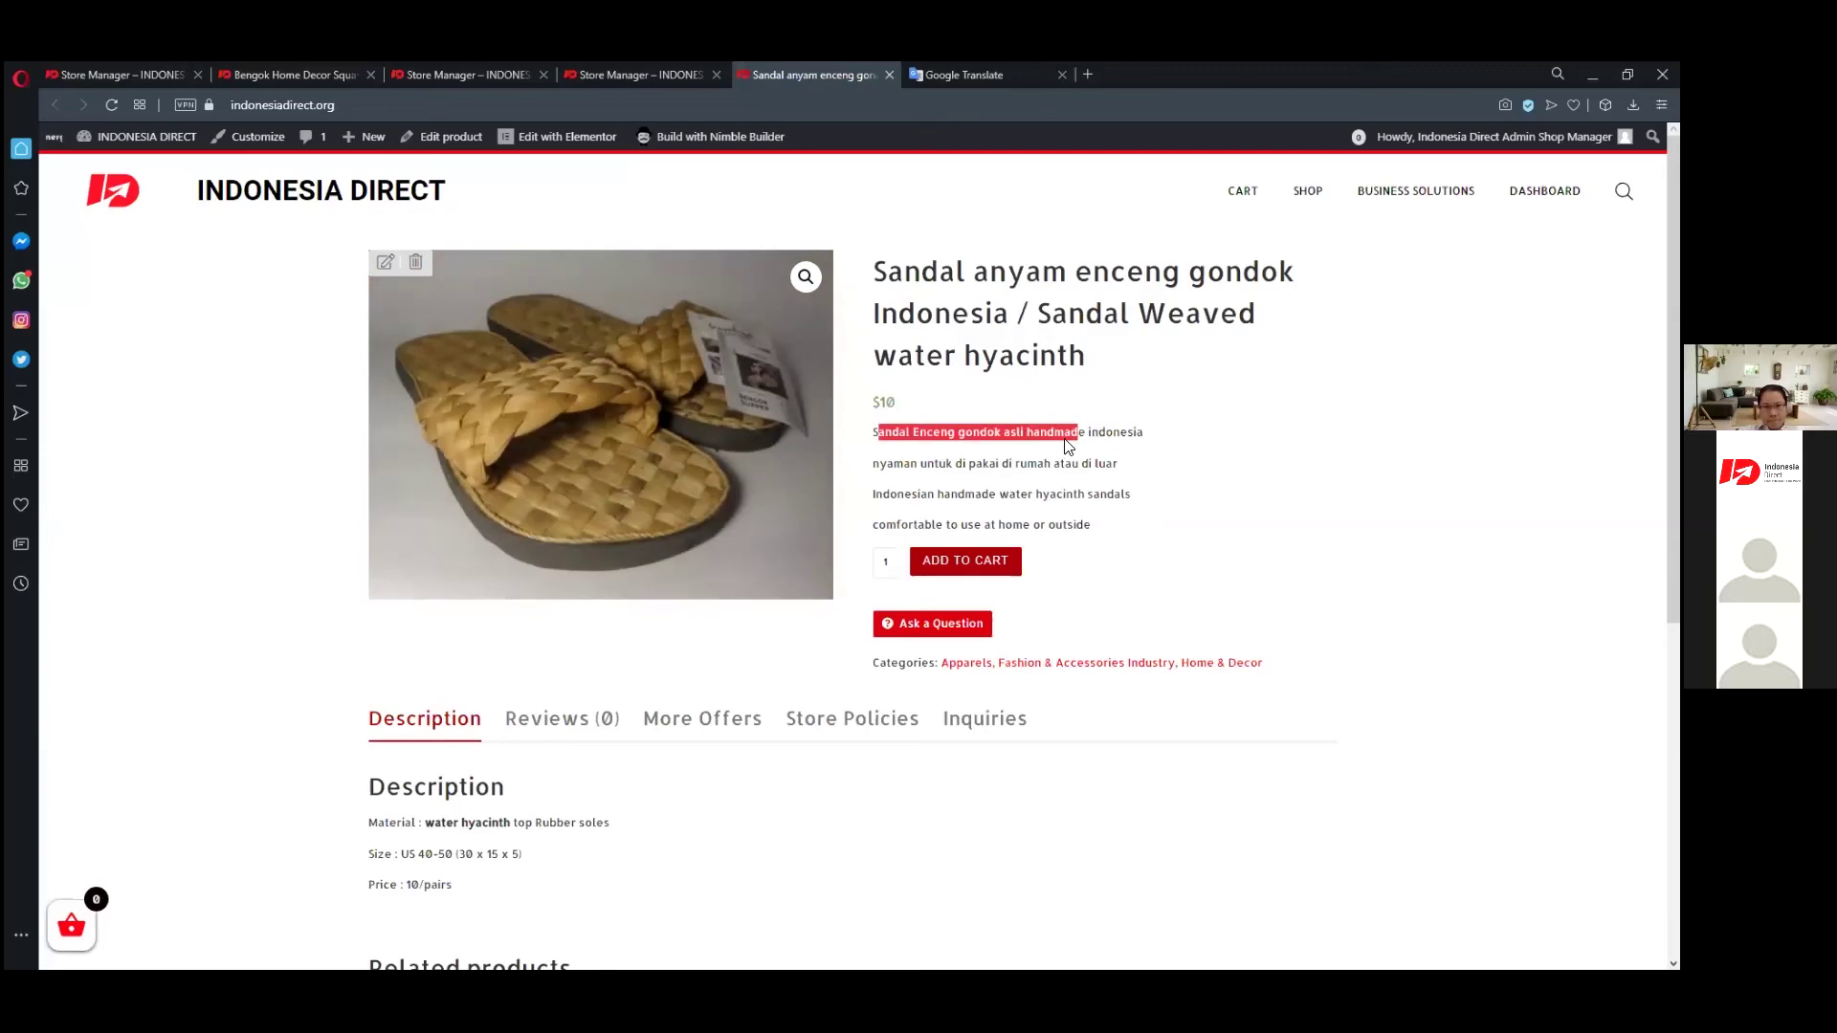
{"action": "scroll", "coordinate": [765, 574], "scroll_direction": "down", "scroll_amount": 1}
{"action": "left_click_drag", "start_coordinate": [377, 717], "coordinate": [658, 710]}
{"action": "scroll", "coordinate": [861, 670], "scroll_direction": "up", "scroll_amount": 1}
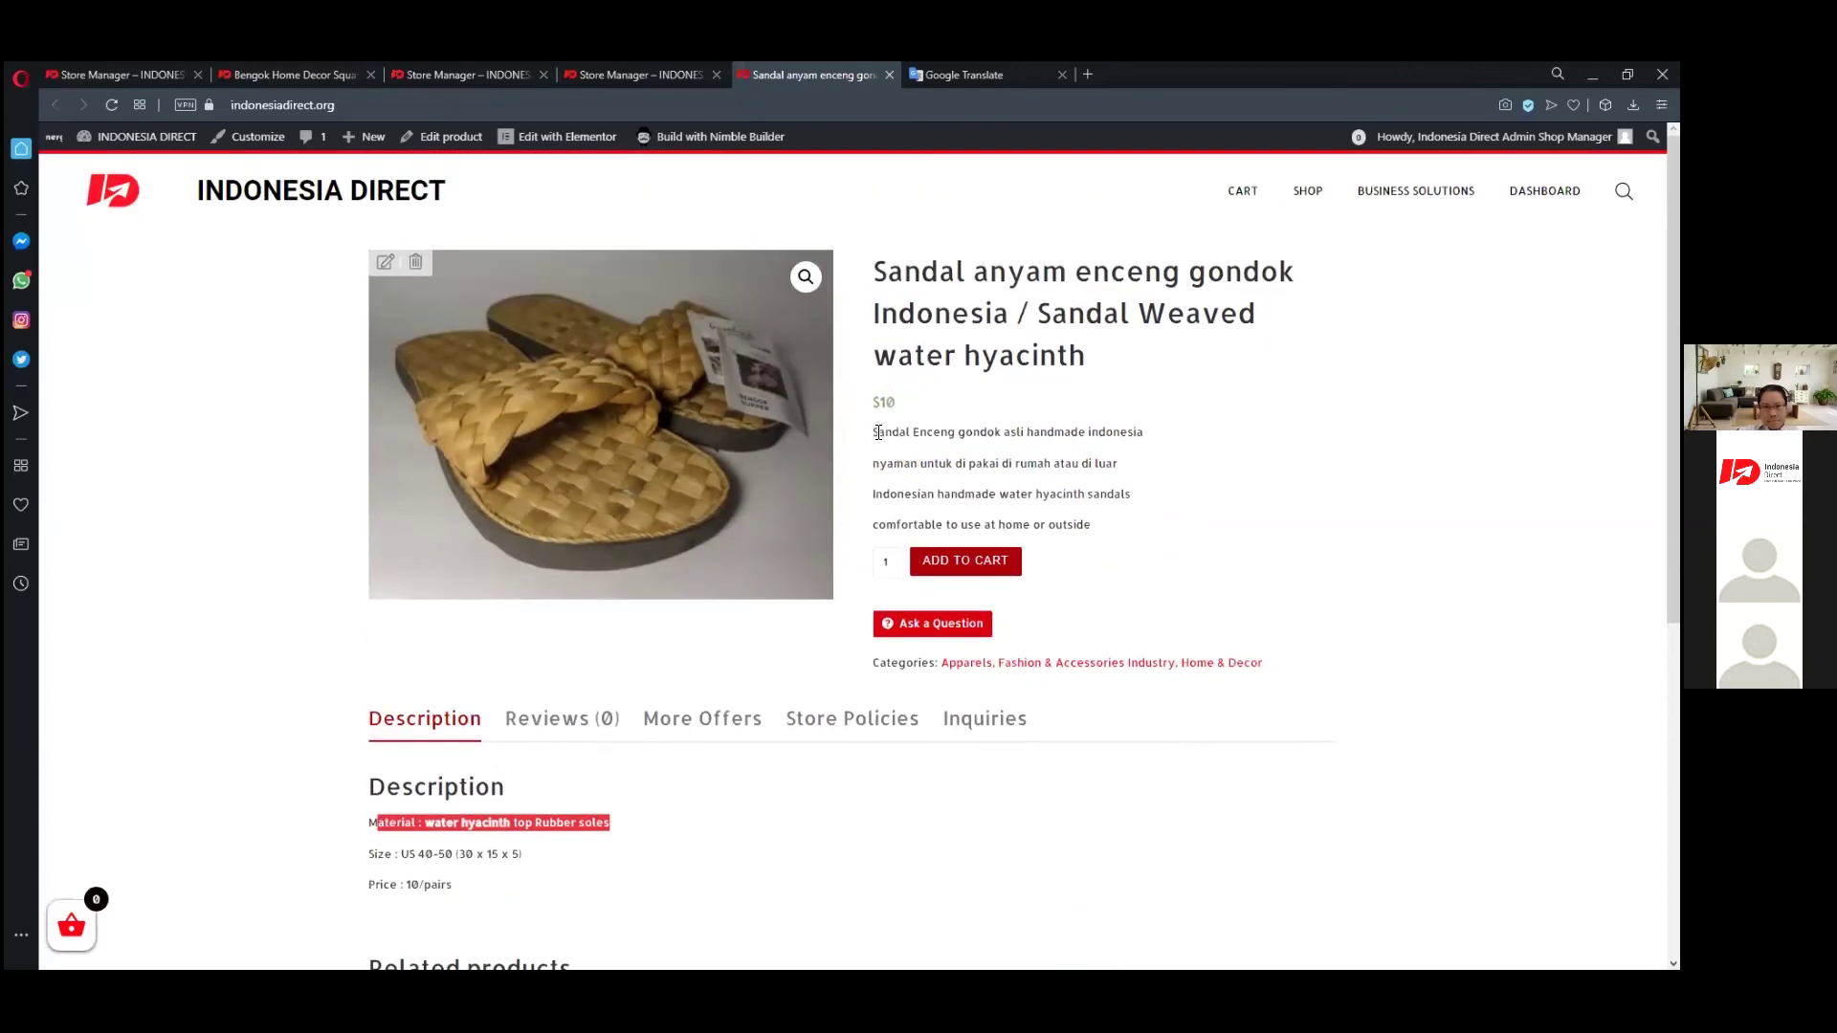
{"action": "left_click_drag", "start_coordinate": [874, 431], "coordinate": [1210, 524]}
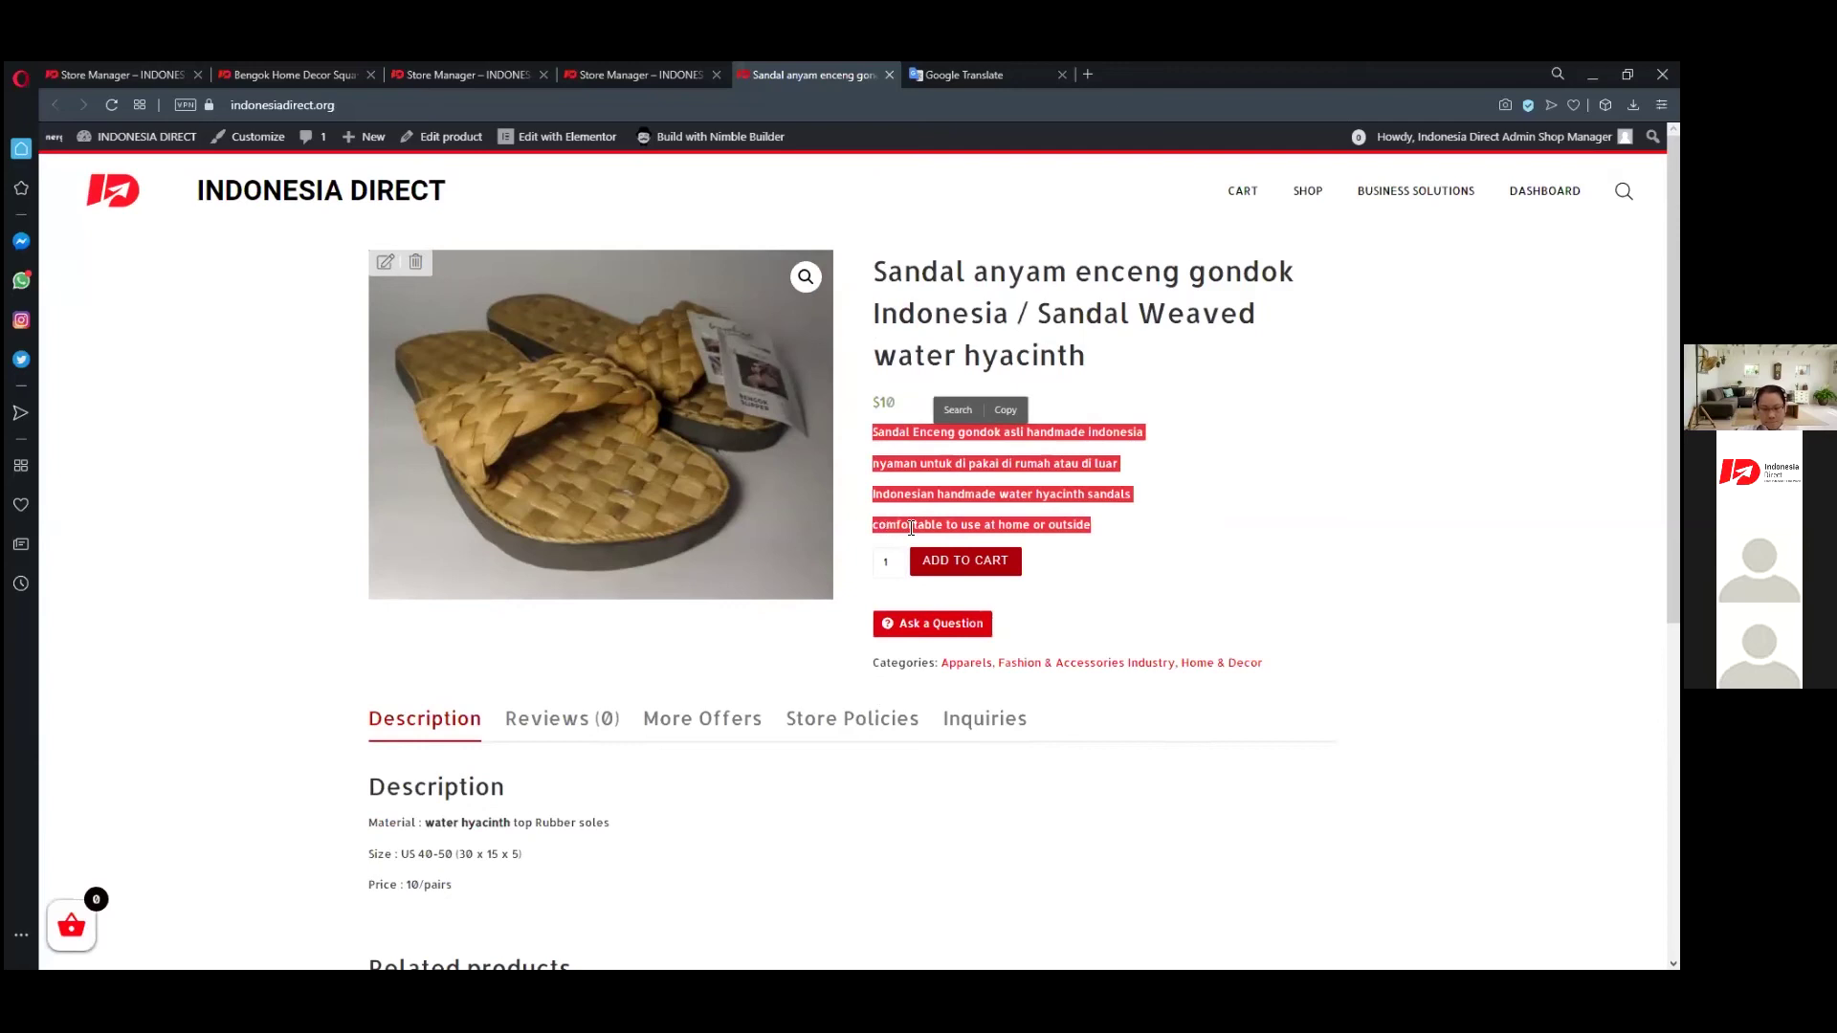
{"action": "scroll", "coordinate": [911, 527], "scroll_direction": "down", "scroll_amount": 1}
{"action": "scroll", "coordinate": [934, 458], "scroll_direction": "up", "scroll_amount": 1}
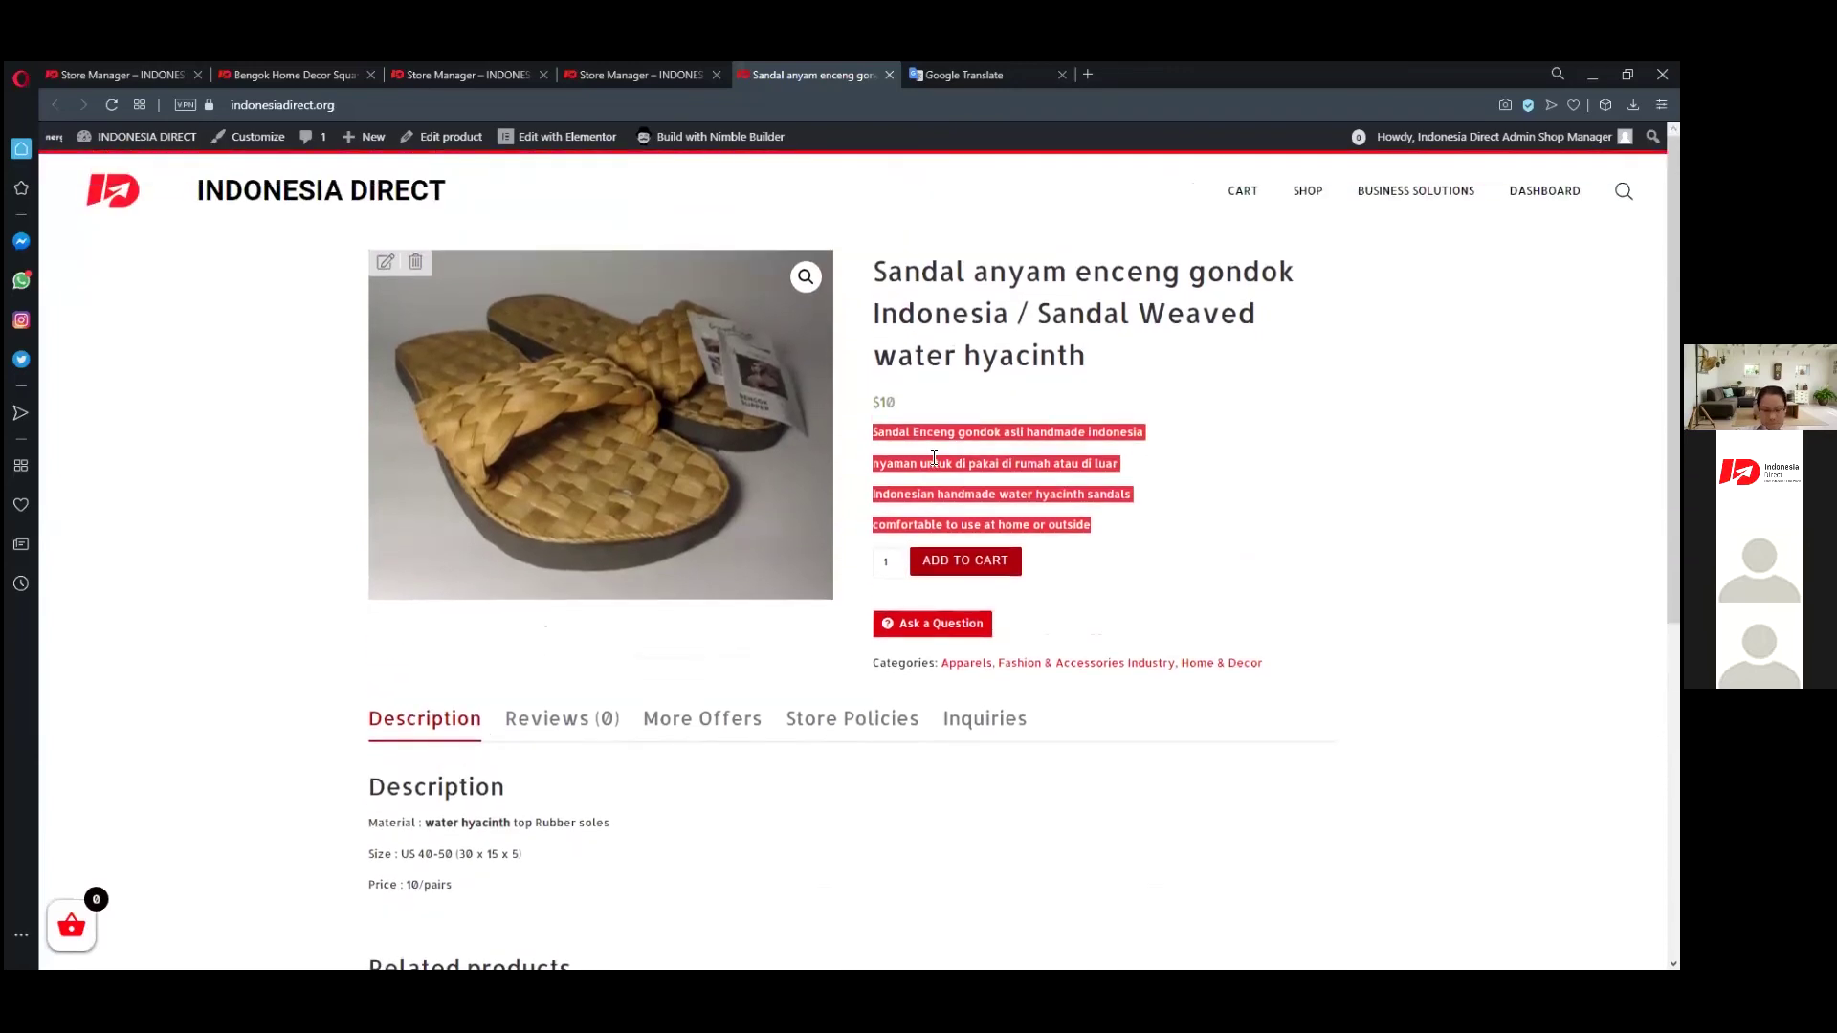
- Review the Material, Size and Price lines of the main description and the related products on the preview page
{"action": "scroll", "coordinate": [1012, 456], "scroll_direction": "down", "scroll_amount": 1}
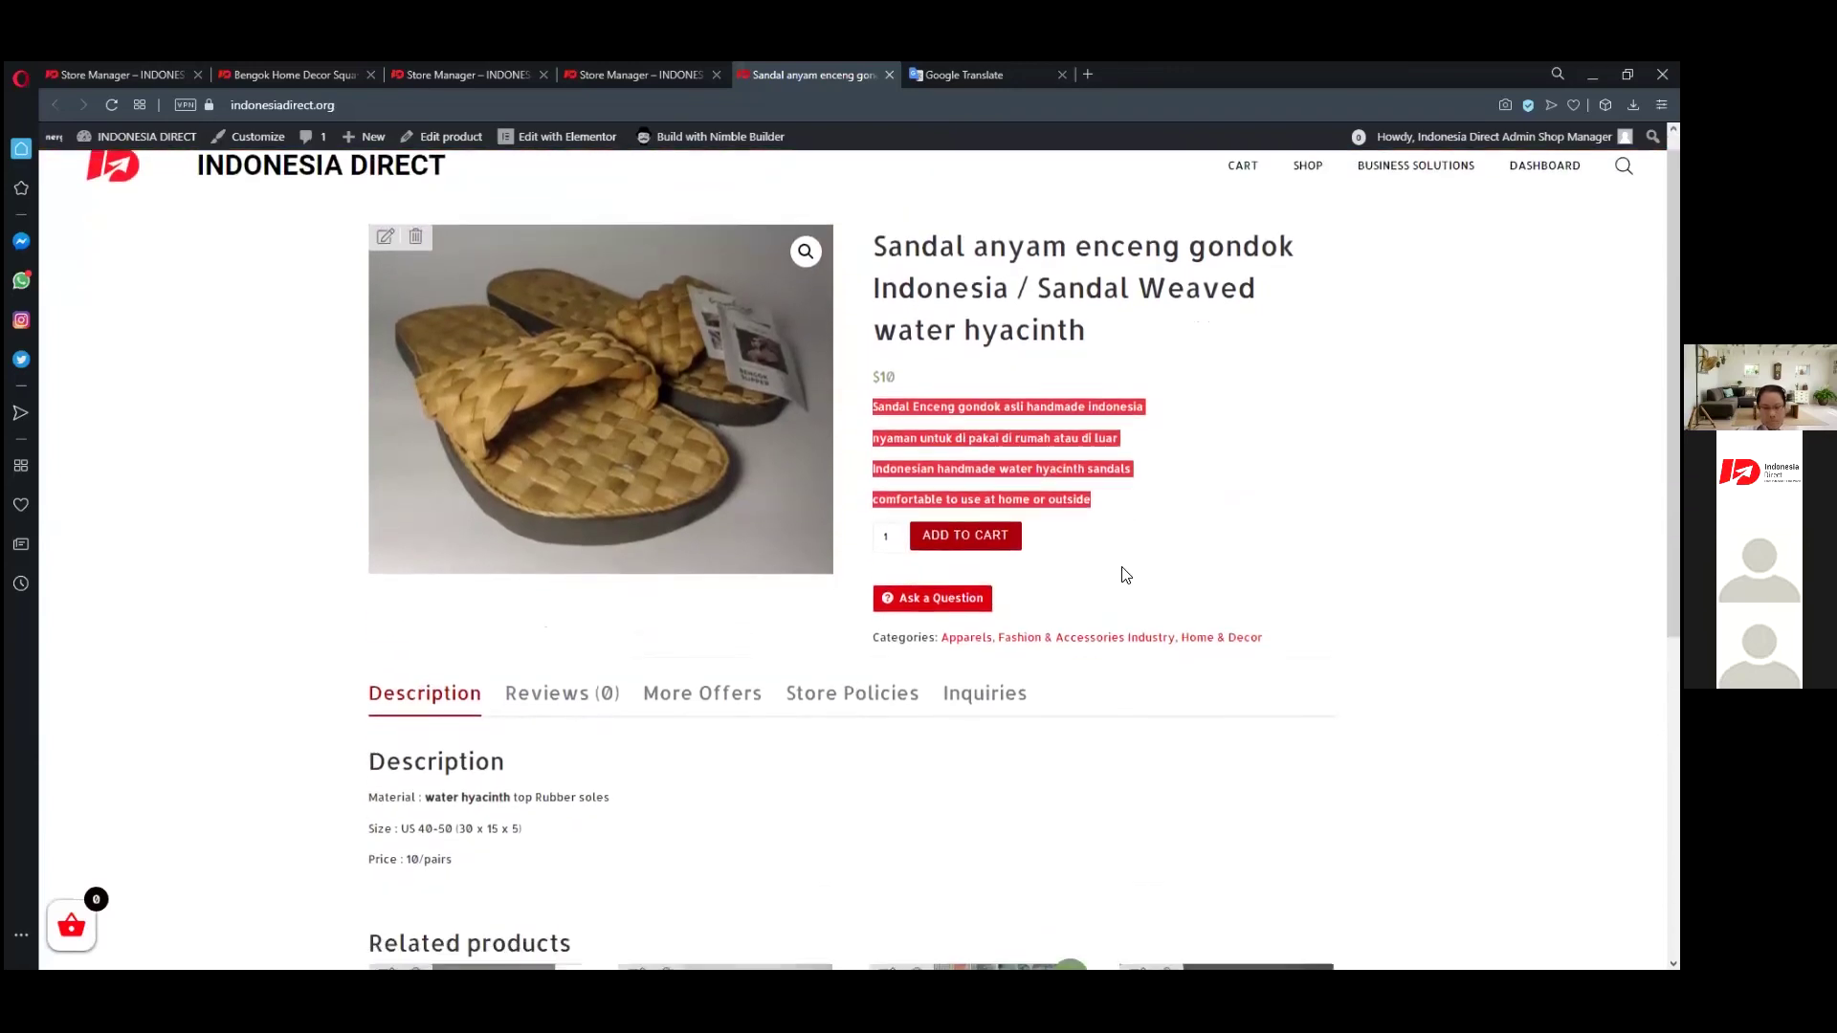
{"action": "scroll", "coordinate": [1023, 682], "scroll_direction": "down", "scroll_amount": 3}
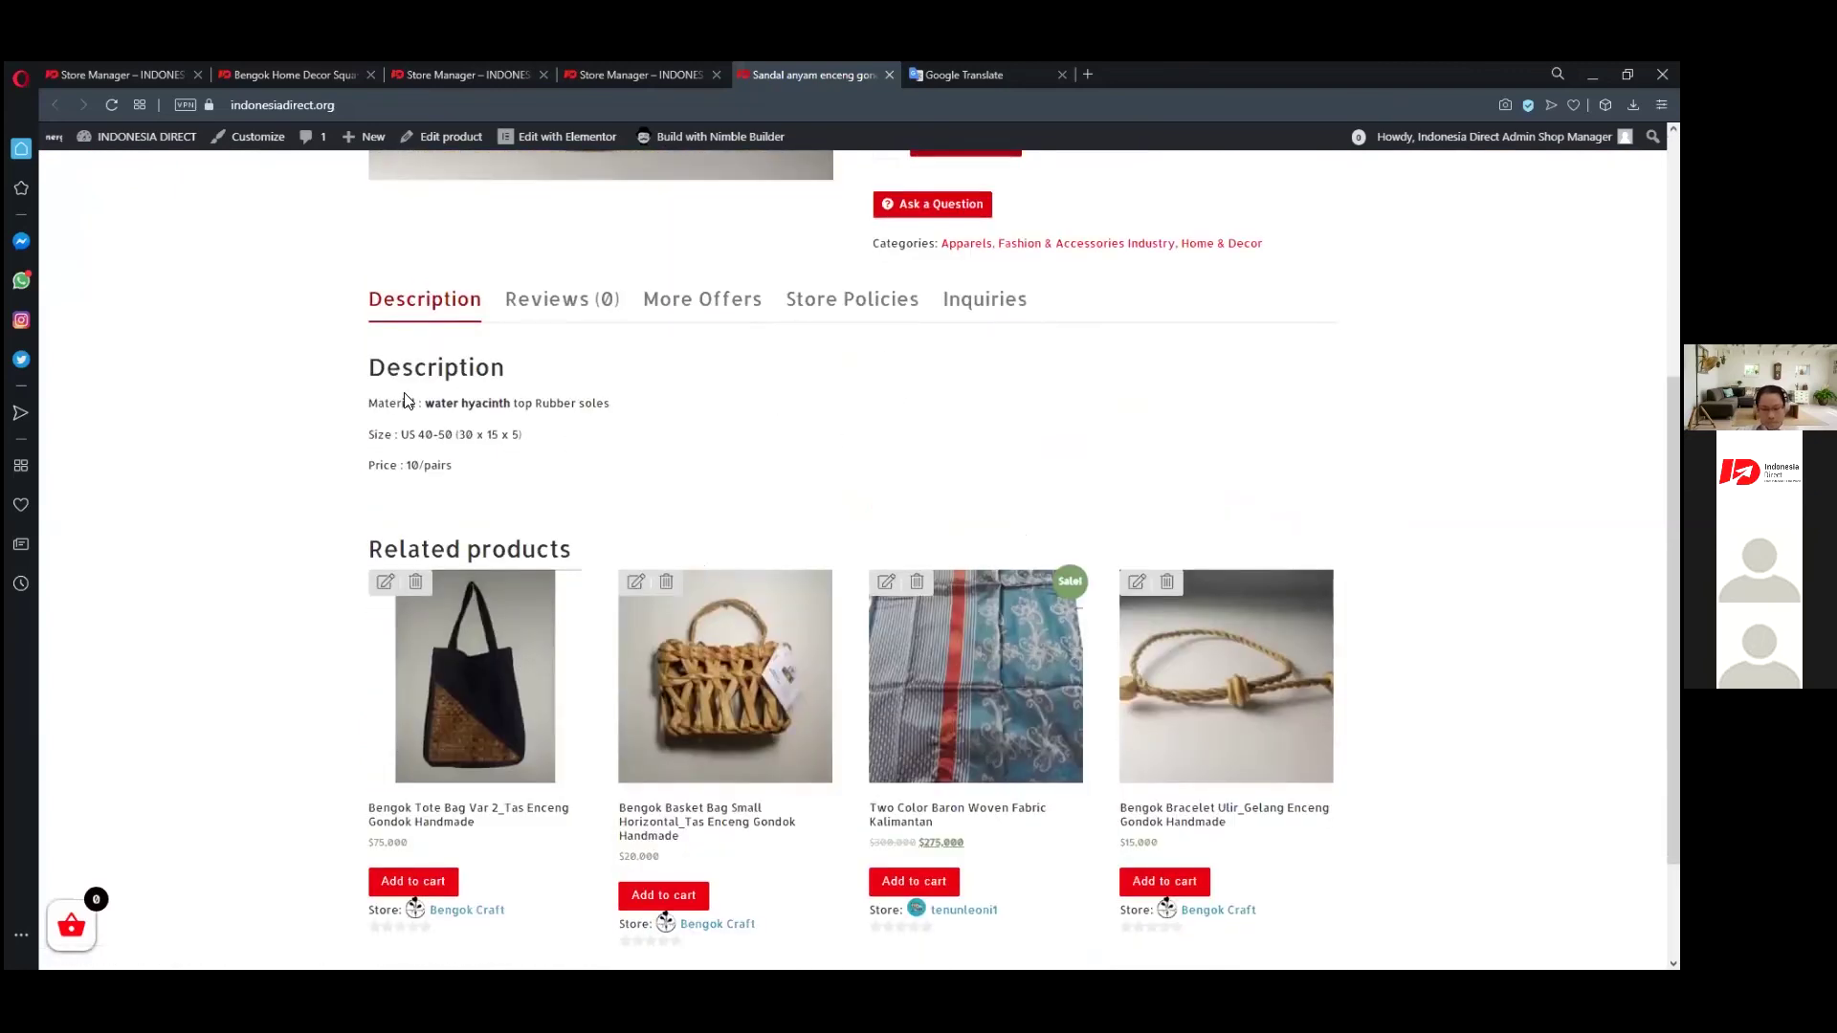
{"action": "scroll", "coordinate": [795, 479], "scroll_direction": "up", "scroll_amount": 2}
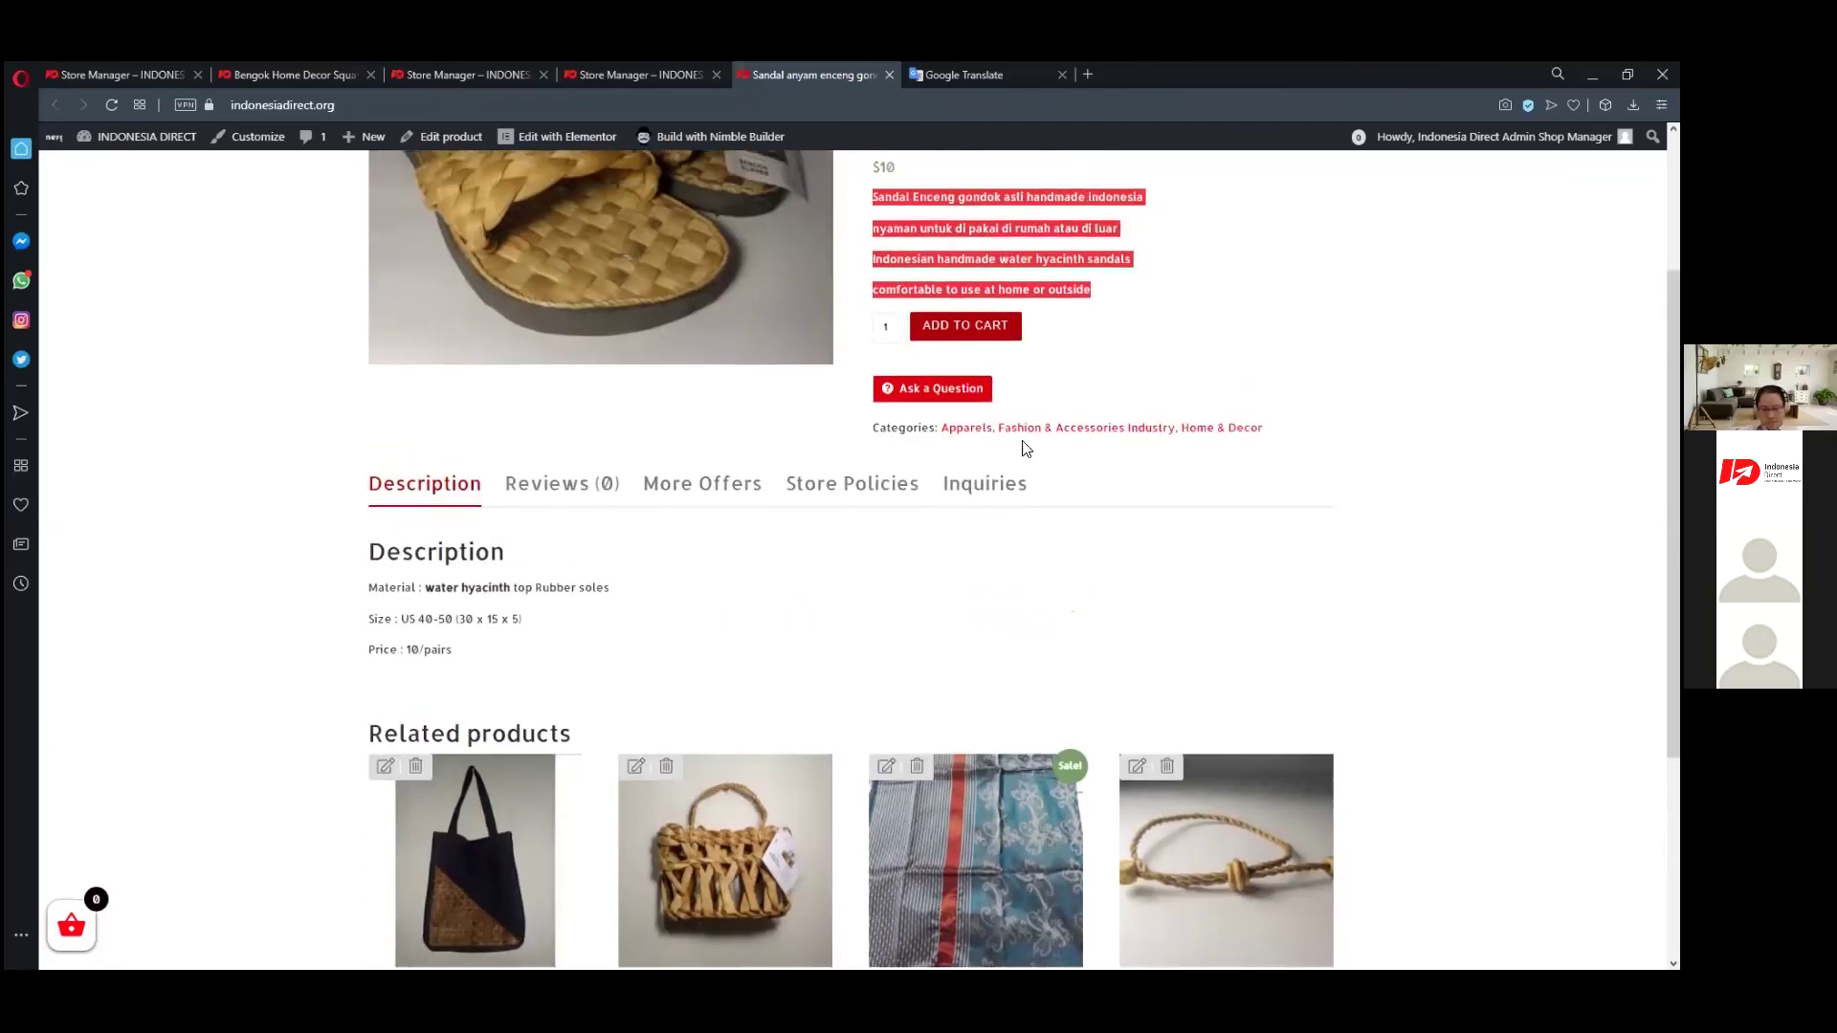
{"action": "scroll", "coordinate": [764, 698], "scroll_direction": "up", "scroll_amount": 2}
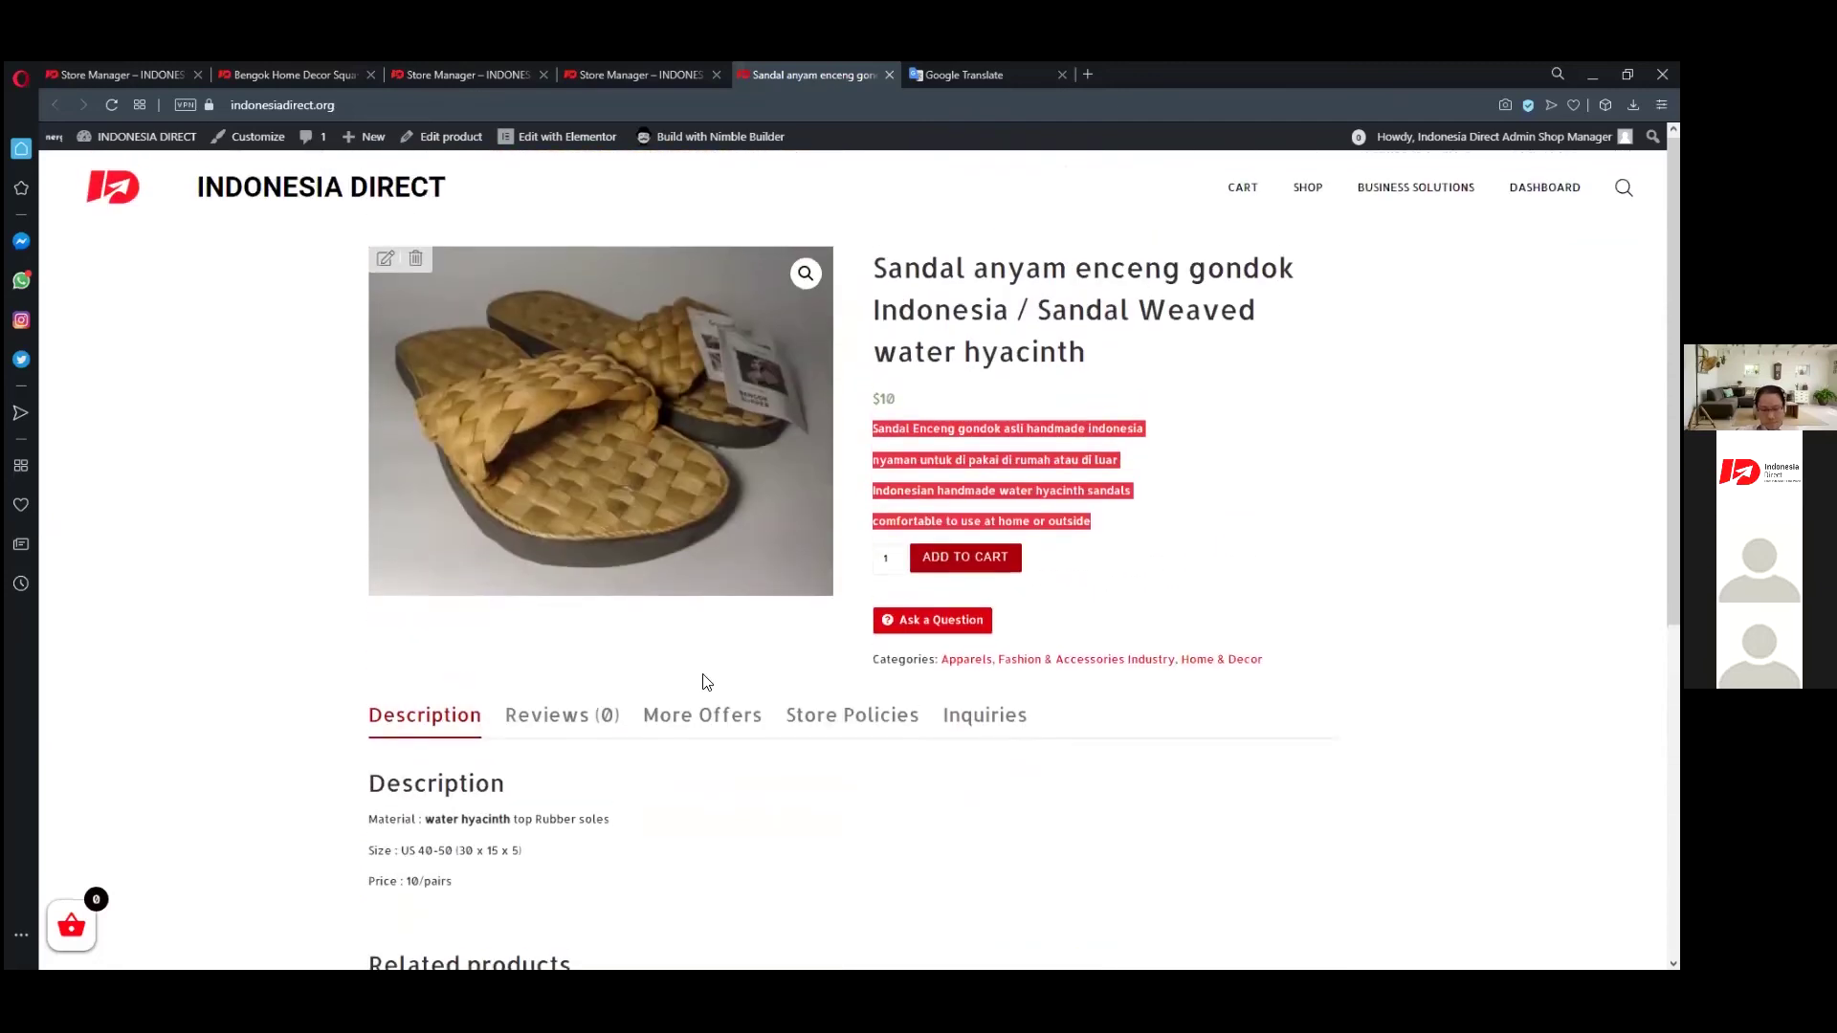
{"action": "scroll", "coordinate": [706, 681], "scroll_direction": "down", "scroll_amount": 2}
{"action": "scroll", "coordinate": [402, 603], "scroll_direction": "down", "scroll_amount": 1}
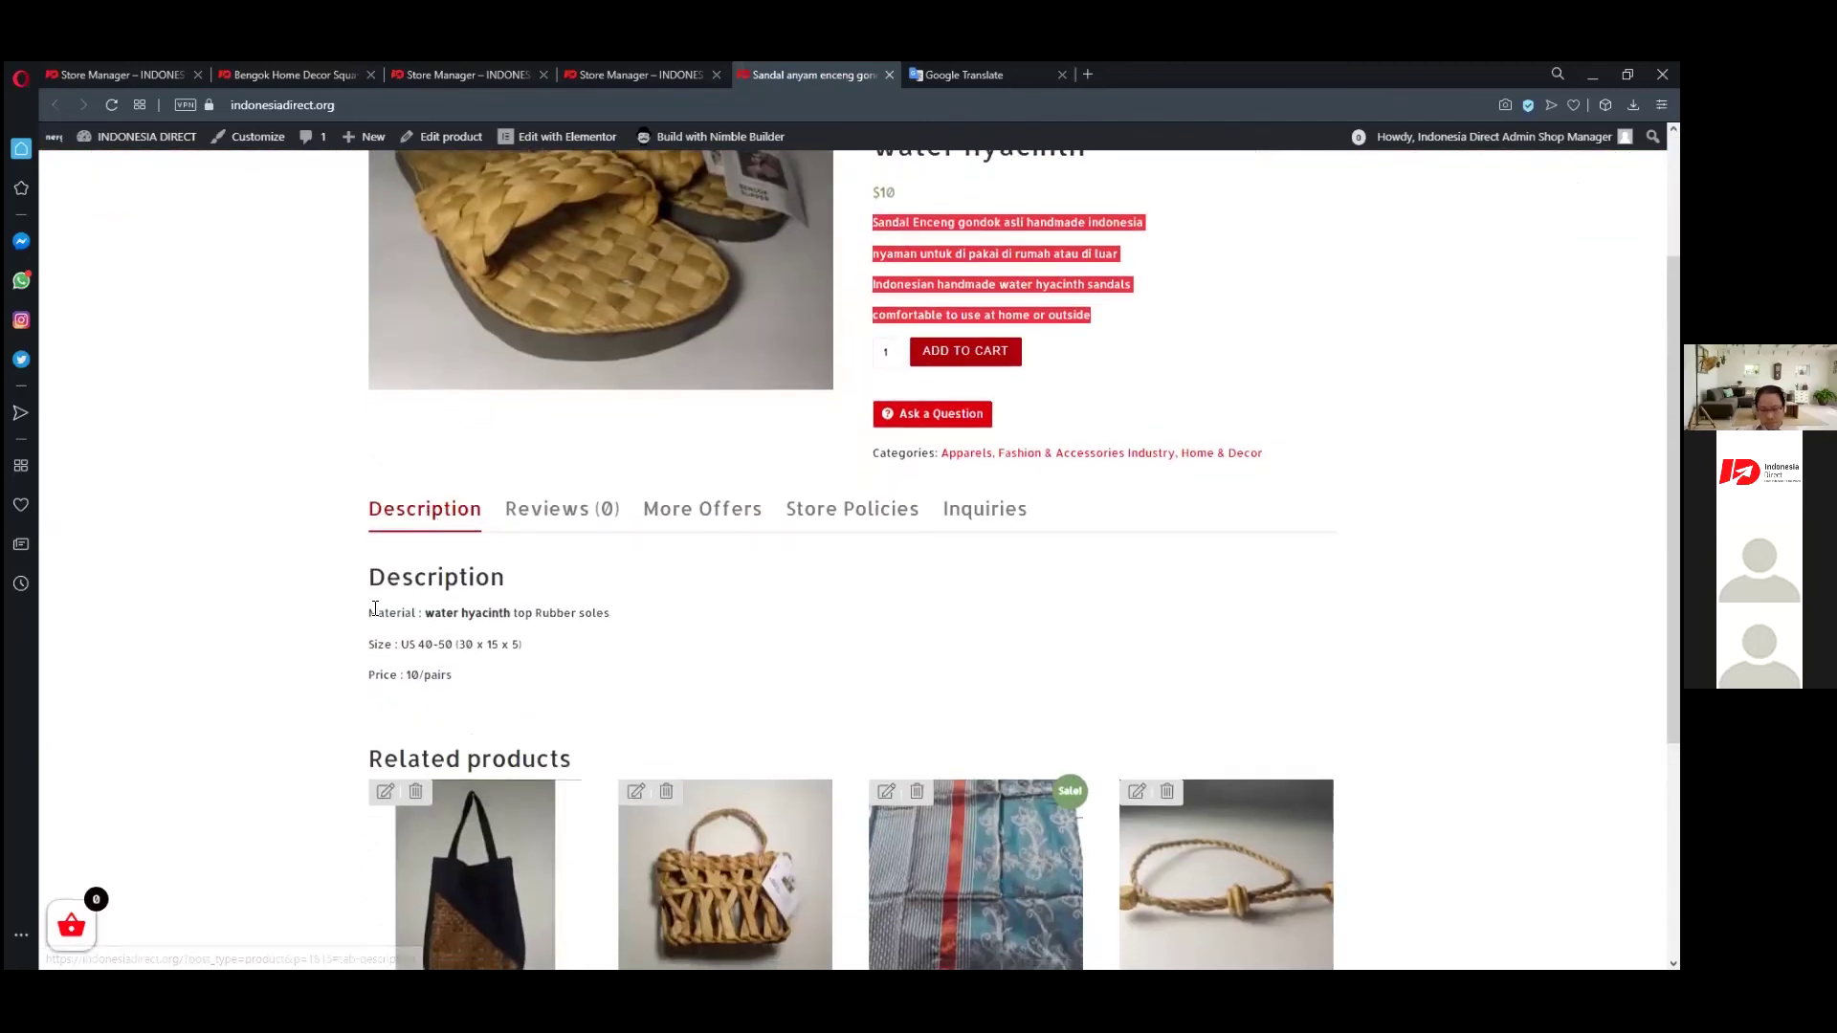
{"action": "left_click_drag", "start_coordinate": [371, 610], "coordinate": [613, 610]}
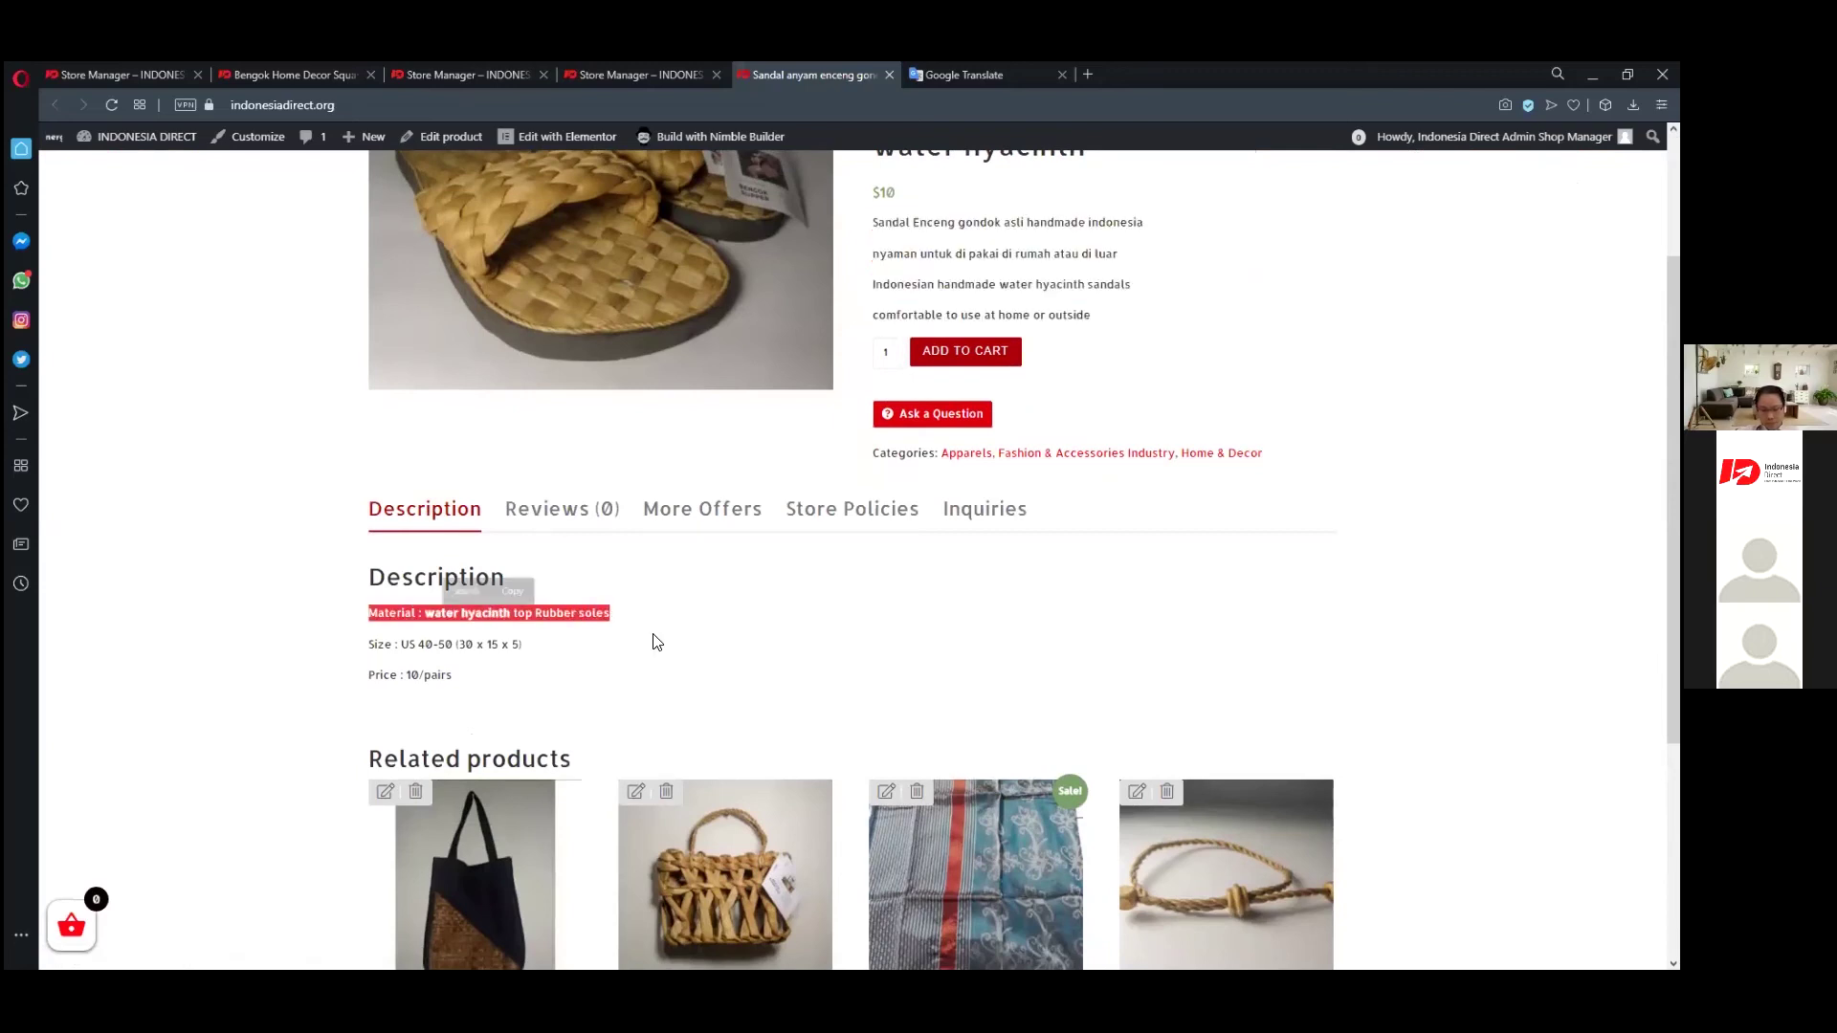
{"action": "left_click", "coordinate": [375, 629]}
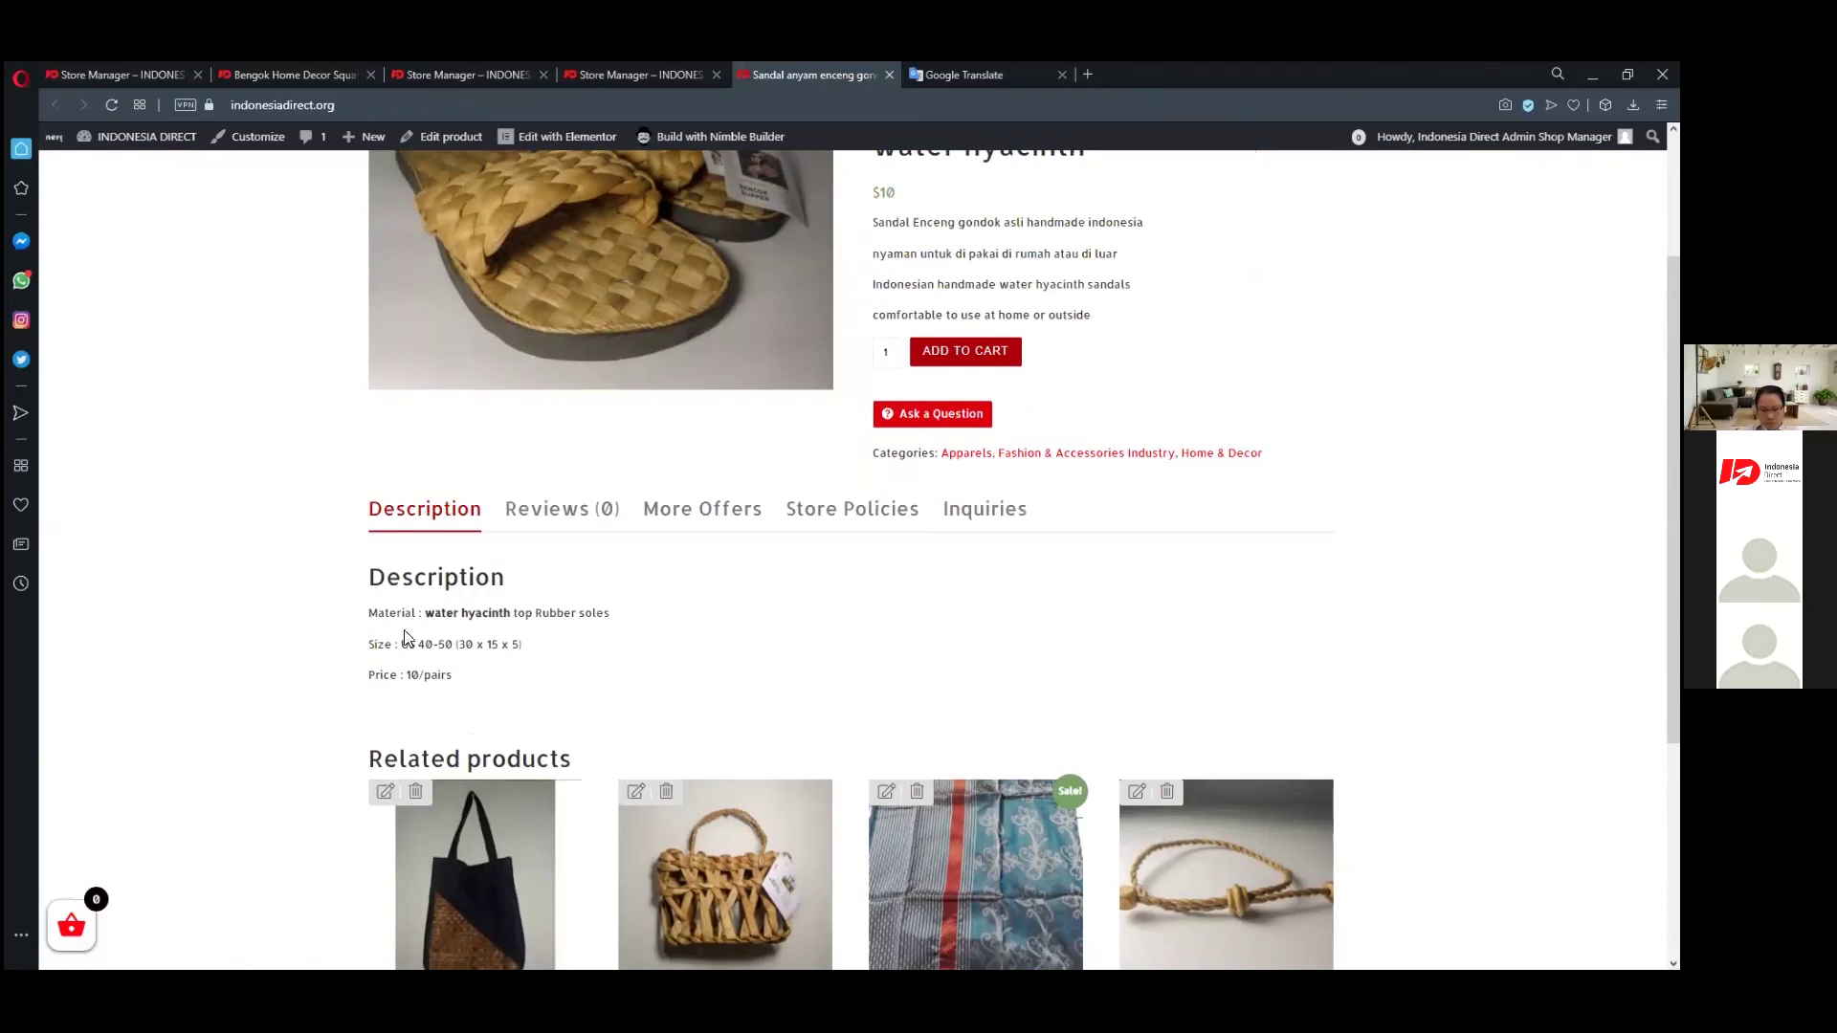
{"action": "left_click_drag", "start_coordinate": [367, 641], "coordinate": [522, 644]}
{"action": "left_click_drag", "start_coordinate": [372, 613], "coordinate": [592, 613]}
{"action": "left_click_drag", "start_coordinate": [369, 670], "coordinate": [685, 668]}
{"action": "left_click", "coordinate": [615, 657]}
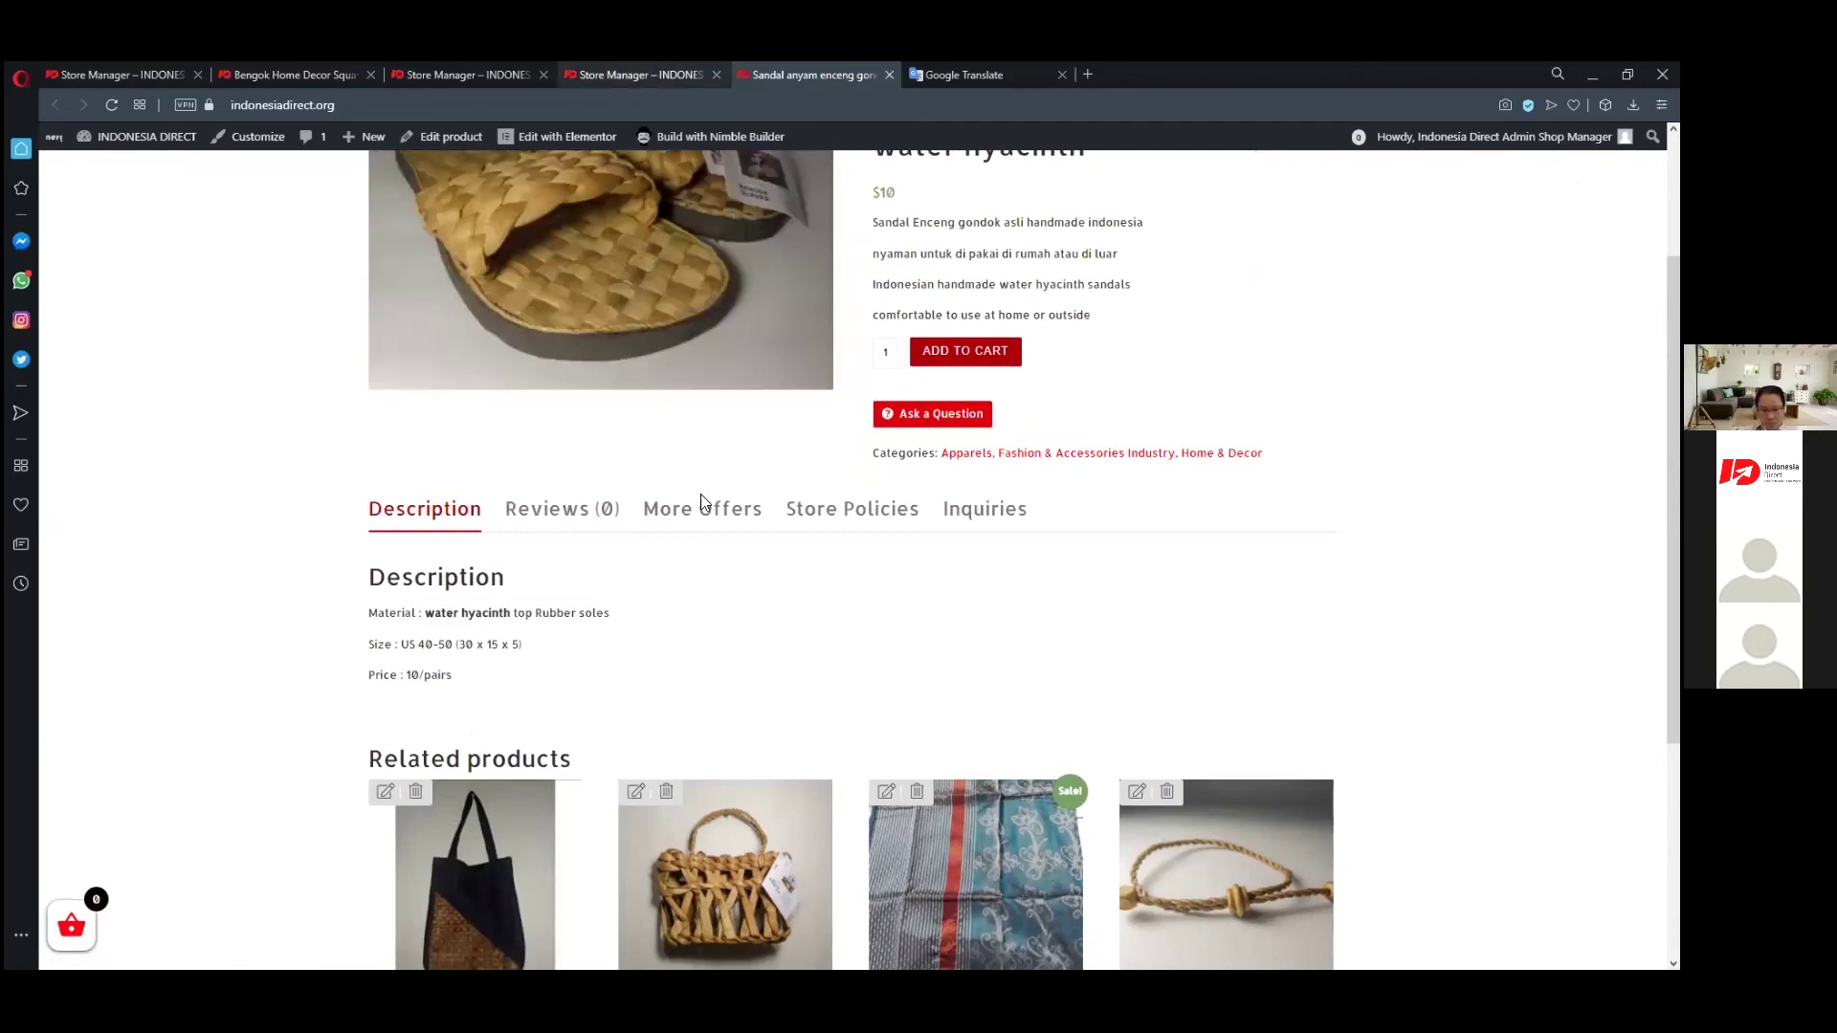
{"action": "scroll", "coordinate": [727, 612], "scroll_direction": "up", "scroll_amount": 3}
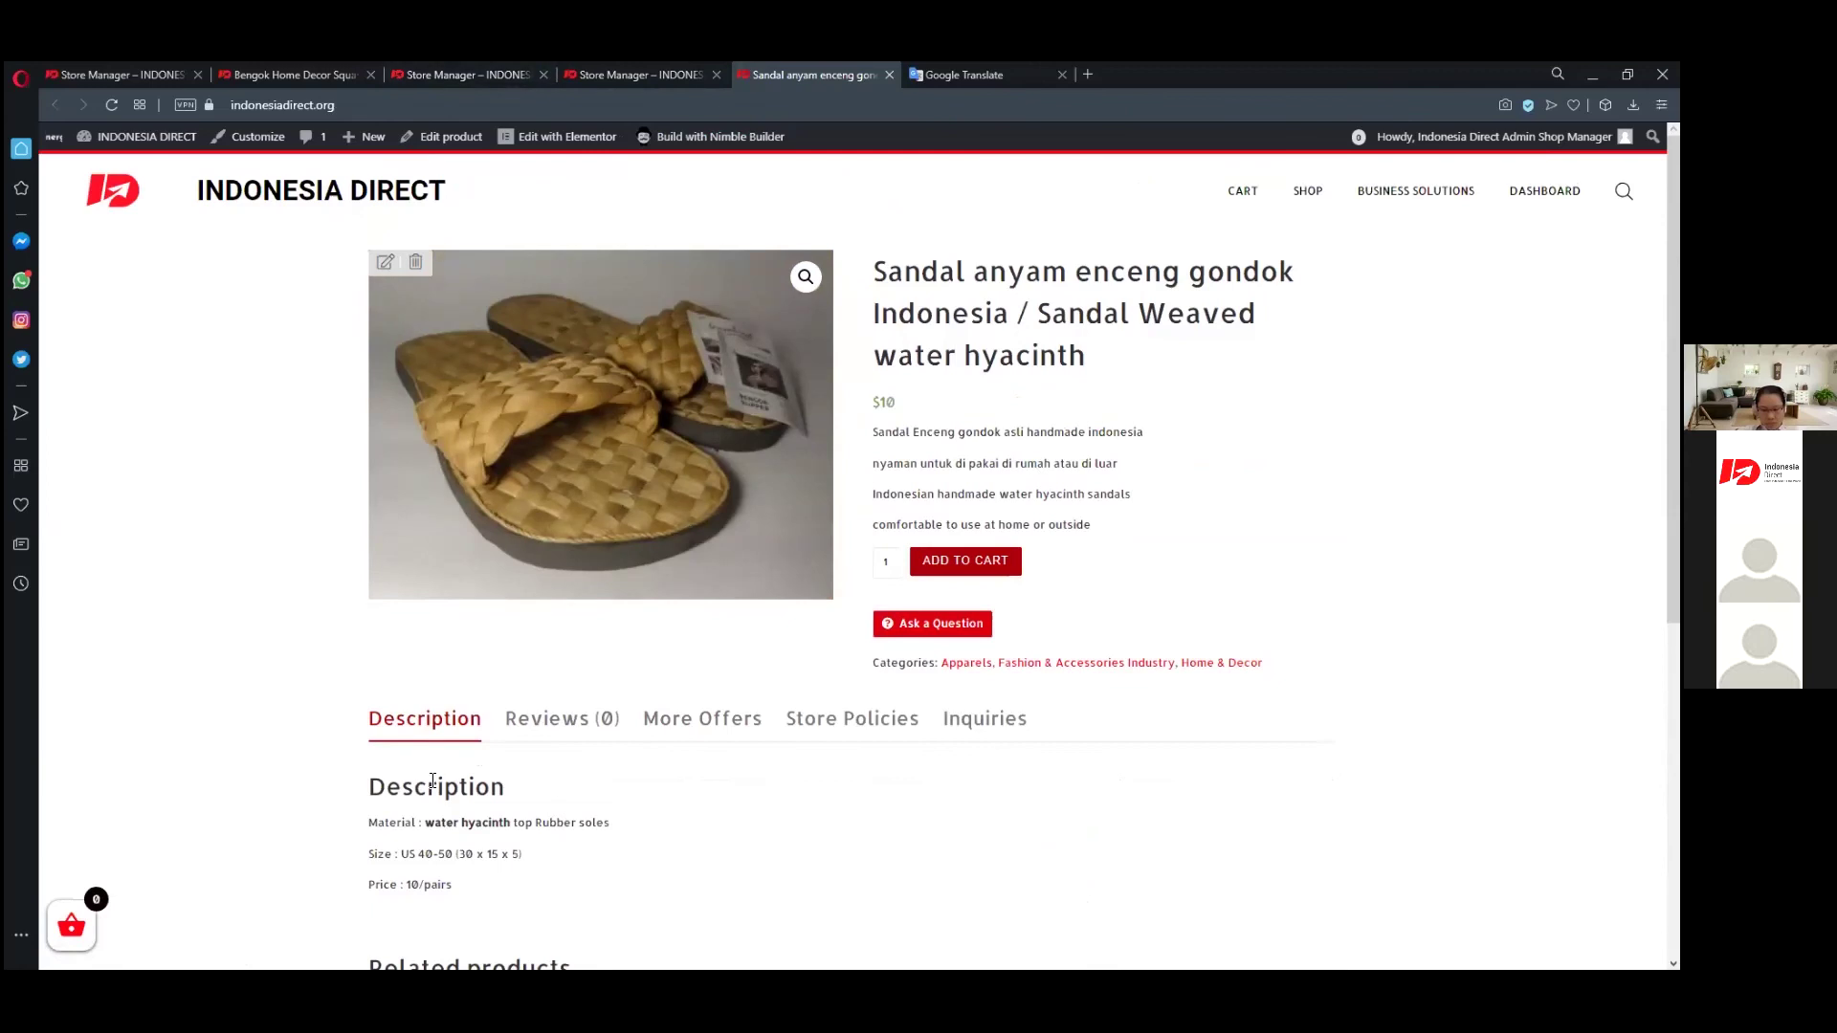
- Return to the product form, view the media upload options for the main description and close them without adding a file
{"action": "left_click", "coordinate": [622, 69]}
{"action": "scroll", "coordinate": [756, 842], "scroll_direction": "down", "scroll_amount": 5}
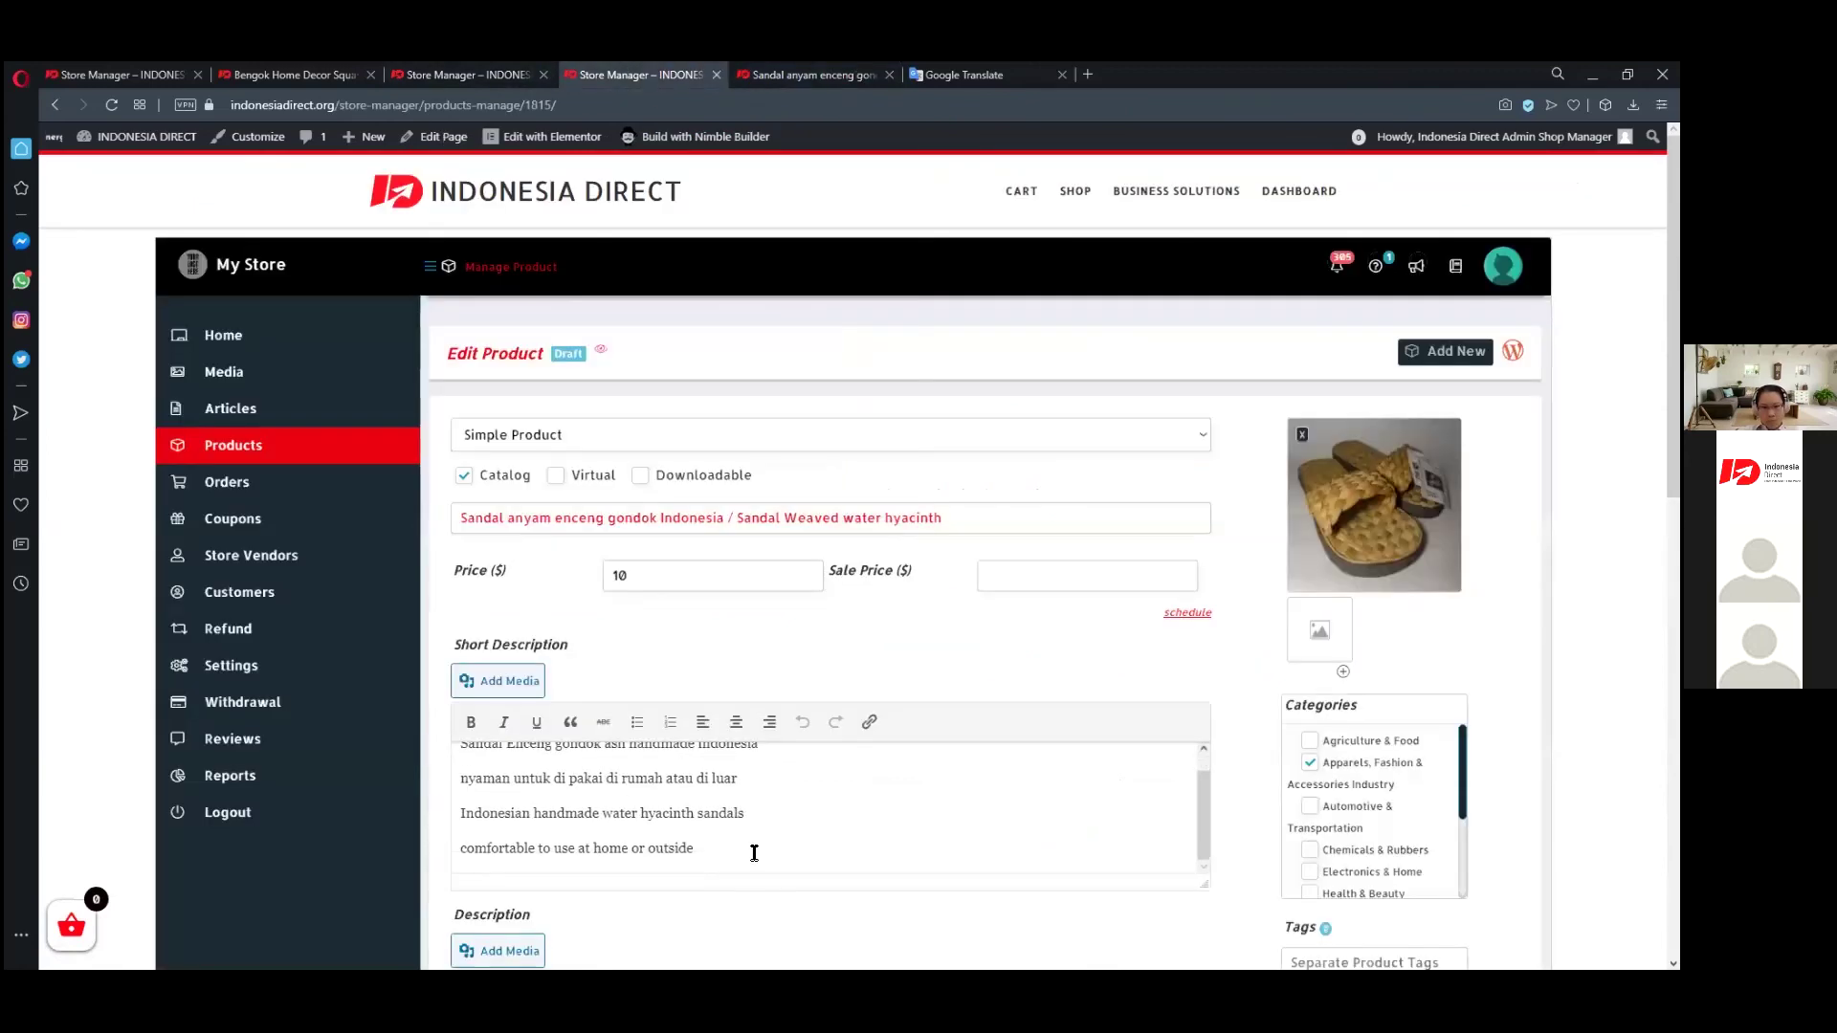
{"action": "scroll", "coordinate": [980, 771], "scroll_direction": "down", "scroll_amount": 2}
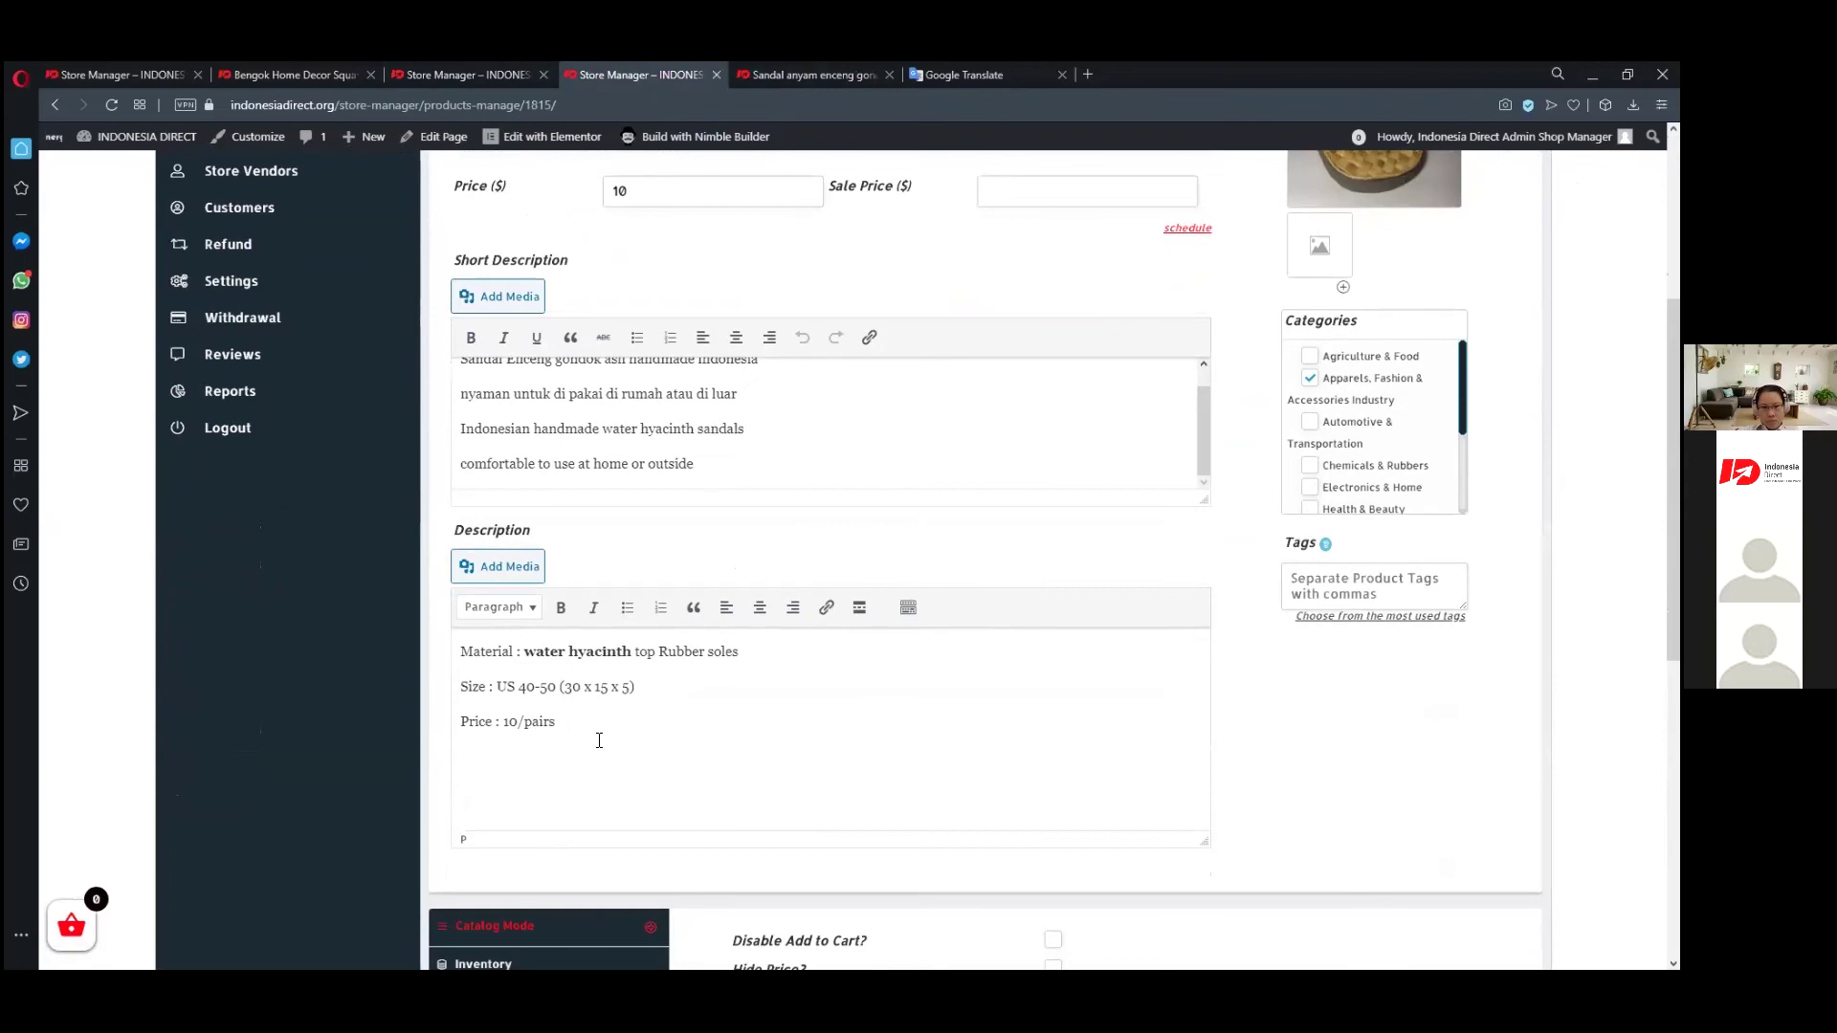
{"action": "left_click", "coordinate": [513, 562]}
{"action": "left_click", "coordinate": [293, 207]}
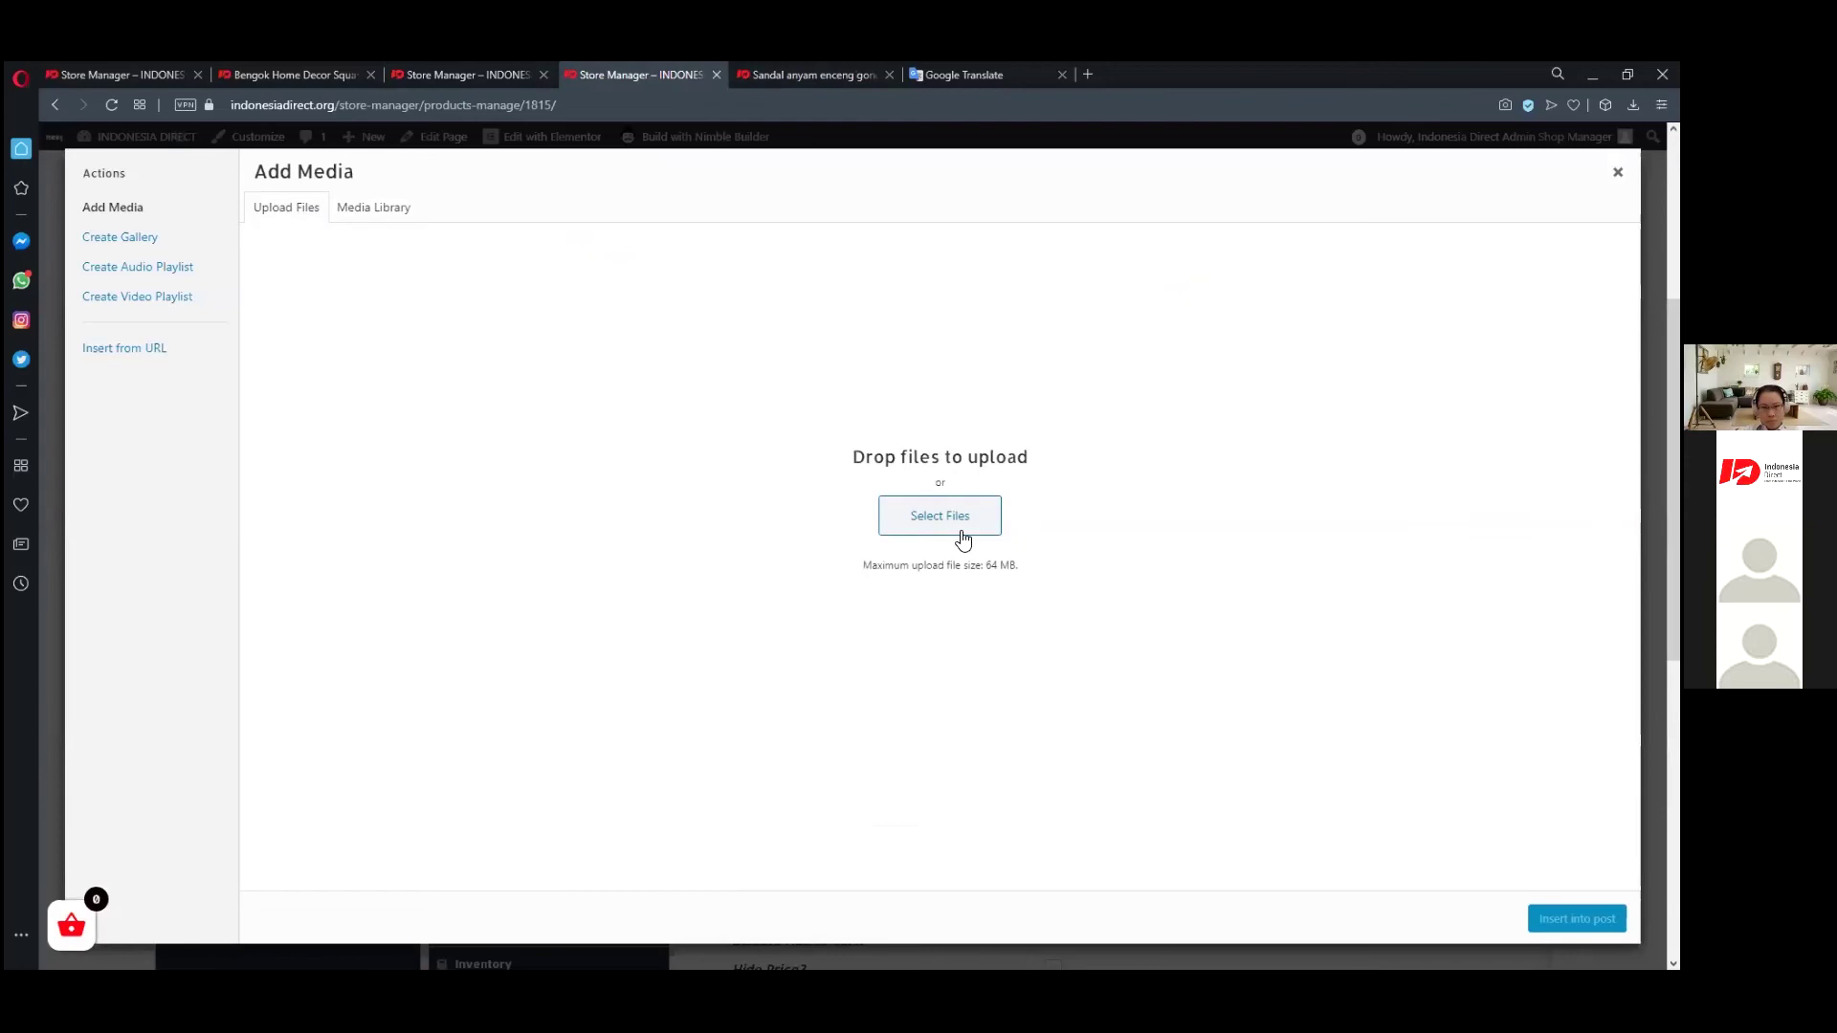
{"action": "key", "text": "Escape"}
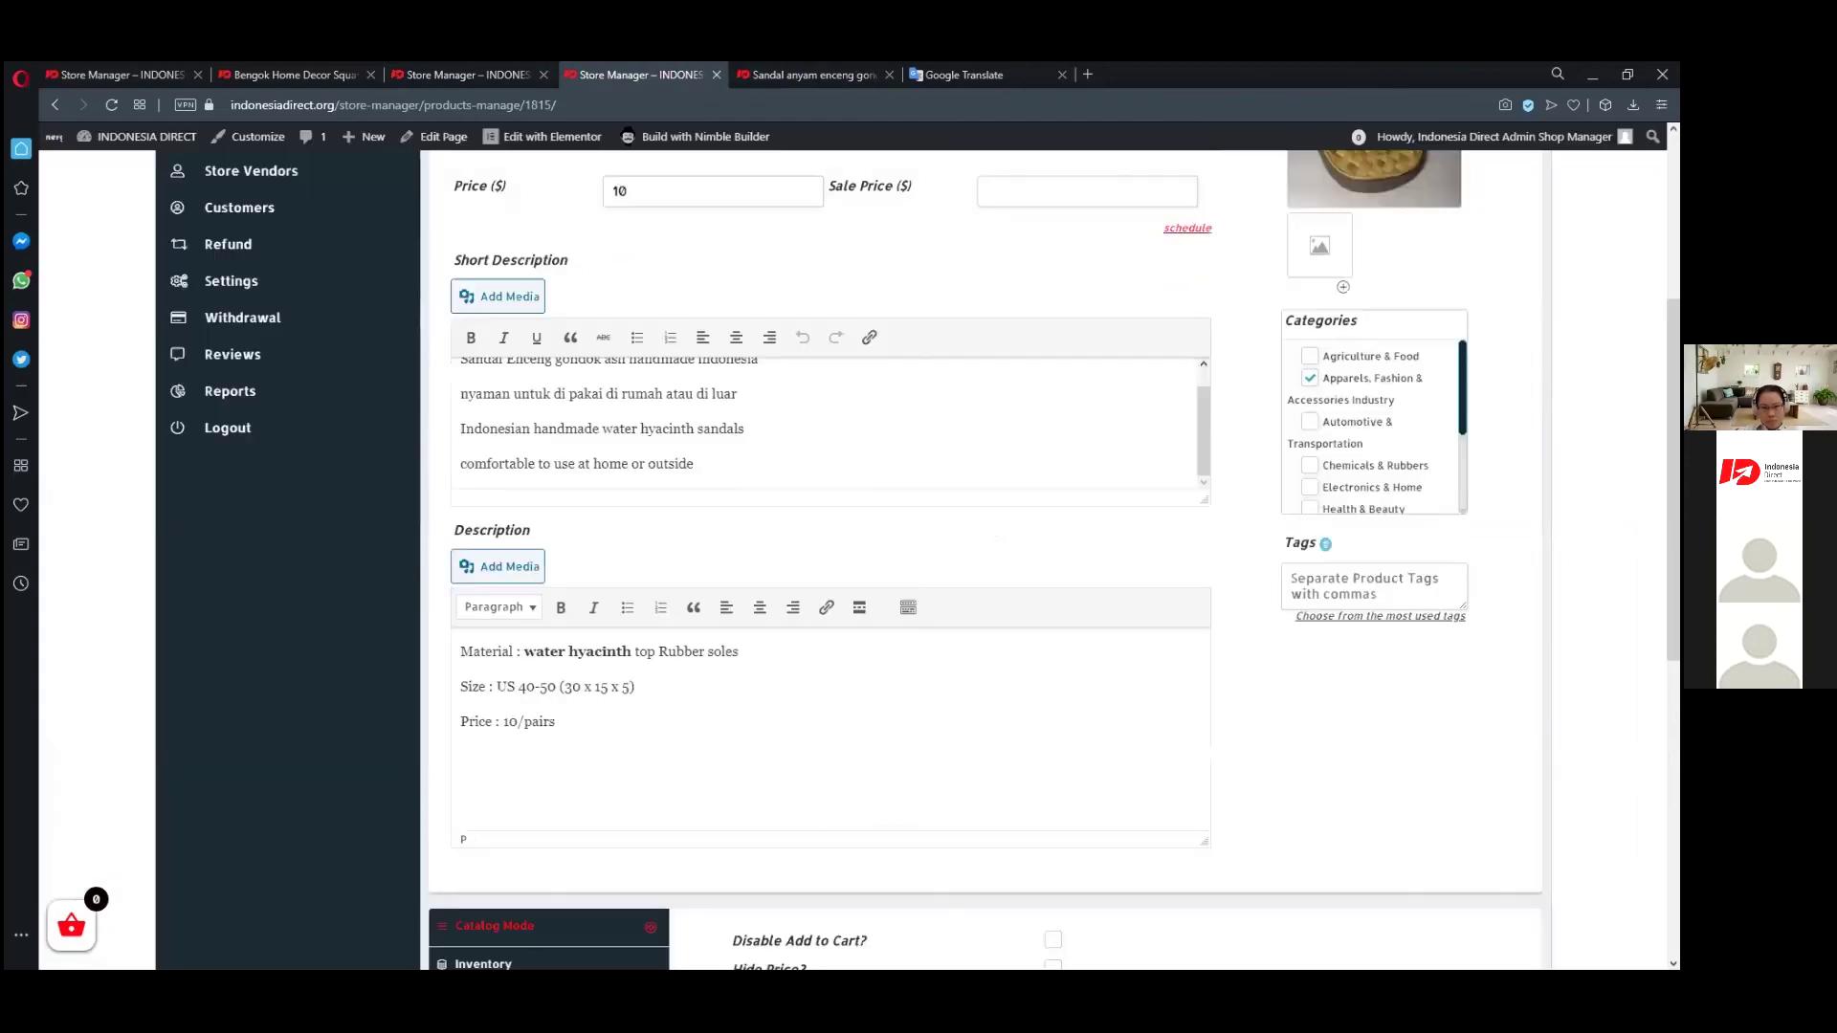
{"action": "scroll", "coordinate": [1435, 316], "scroll_direction": "up", "scroll_amount": 3}
{"action": "scroll", "coordinate": [1234, 548], "scroll_direction": "up", "scroll_amount": 1}
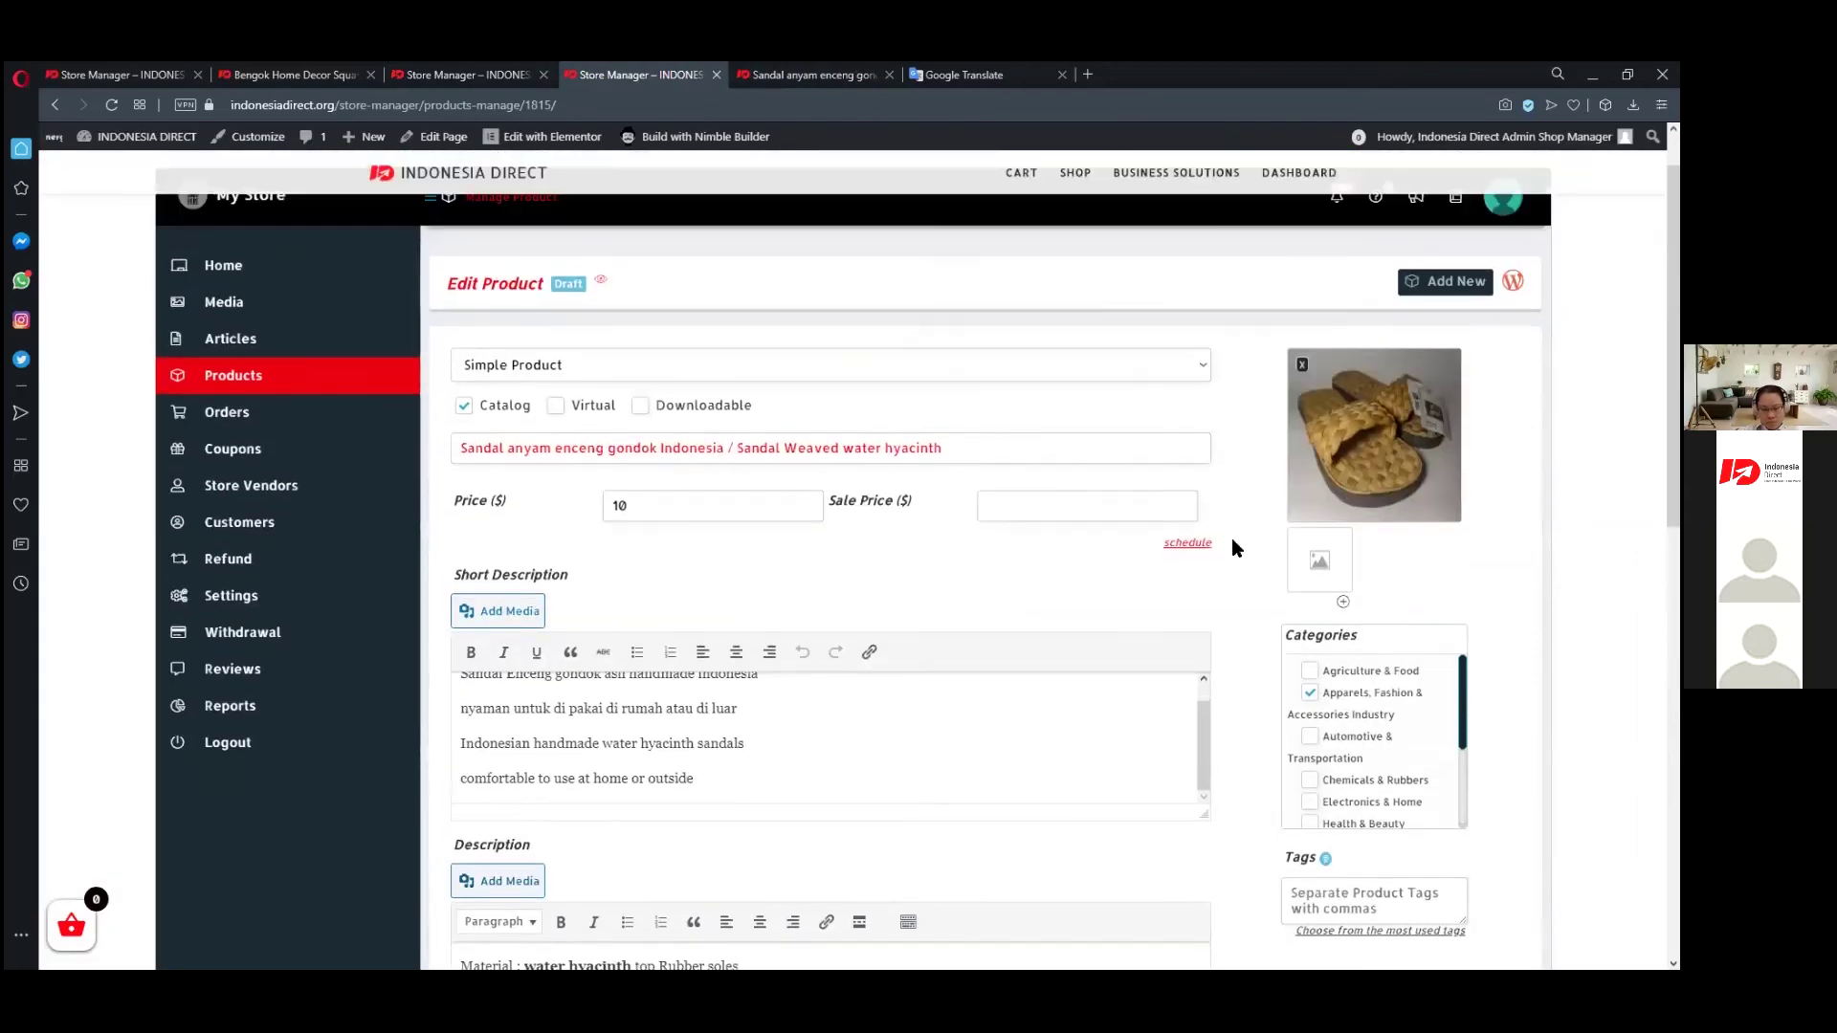
- Insert the top-view photo of the woven sandals from the media library into the product's main description
{"action": "scroll", "coordinate": [944, 692], "scroll_direction": "down", "scroll_amount": 4}
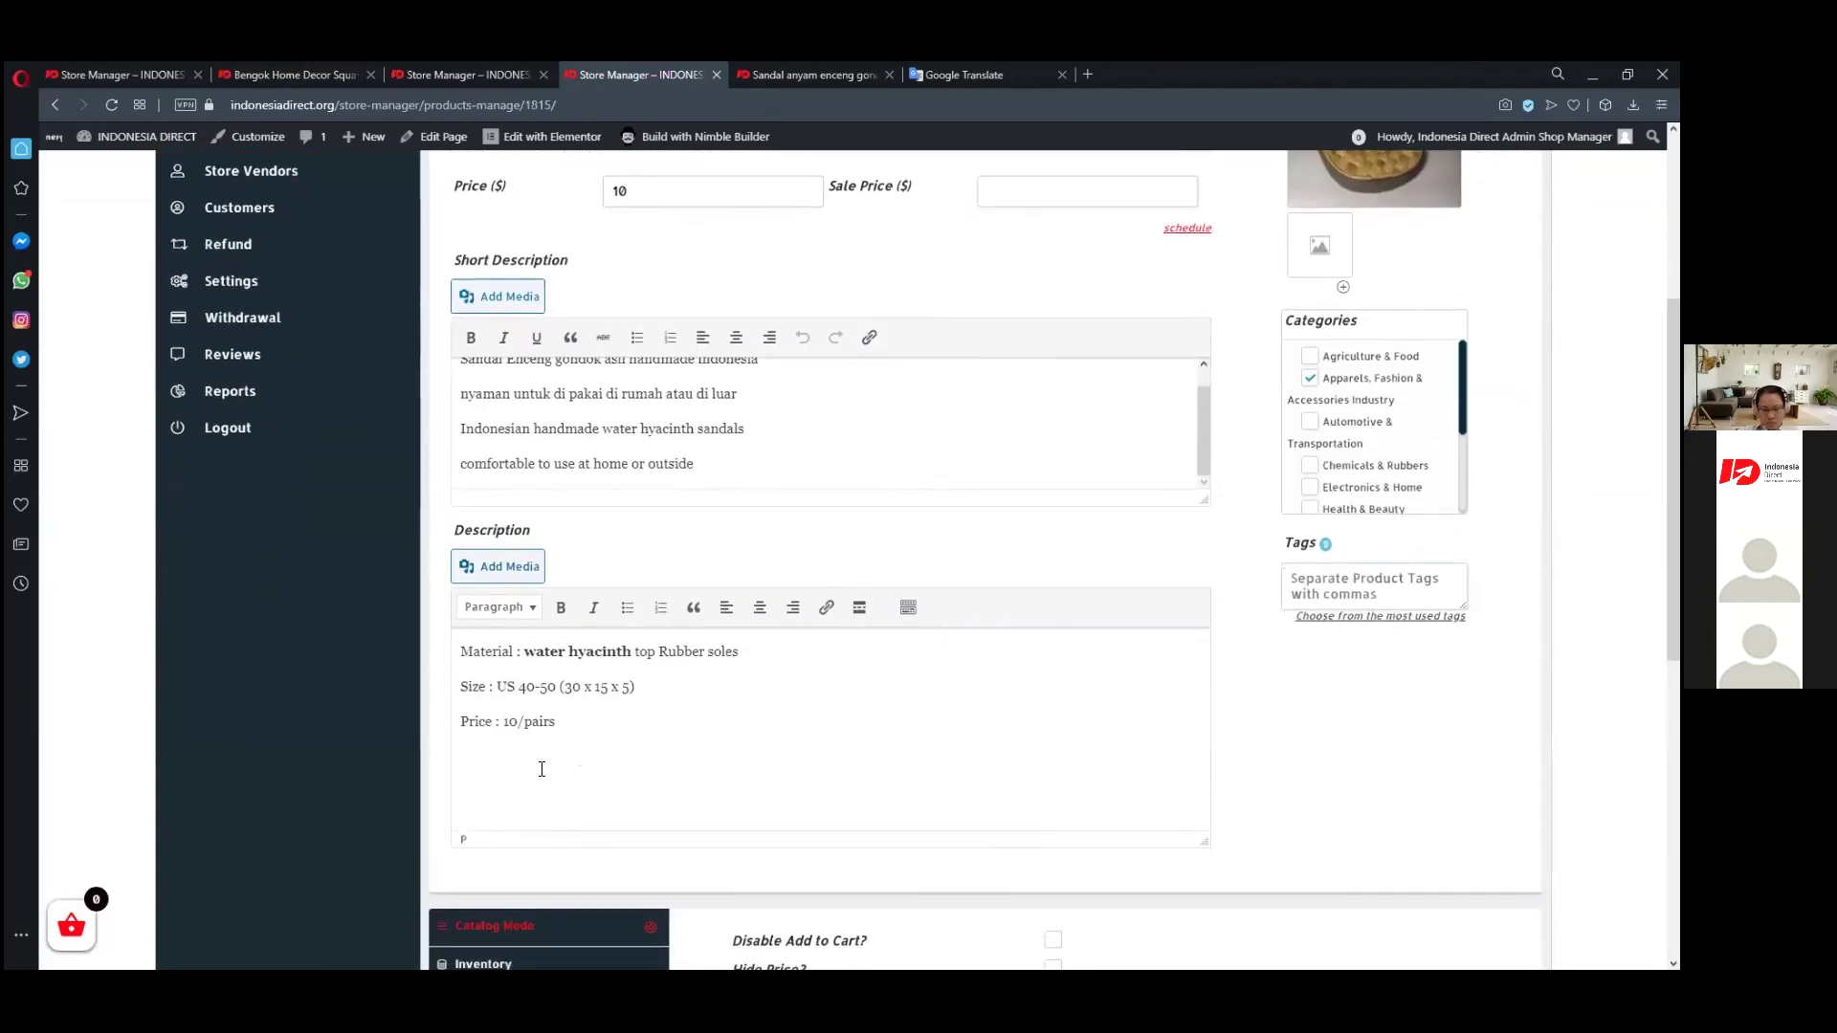
{"action": "left_click", "coordinate": [498, 570]}
{"action": "left_click", "coordinate": [359, 217]}
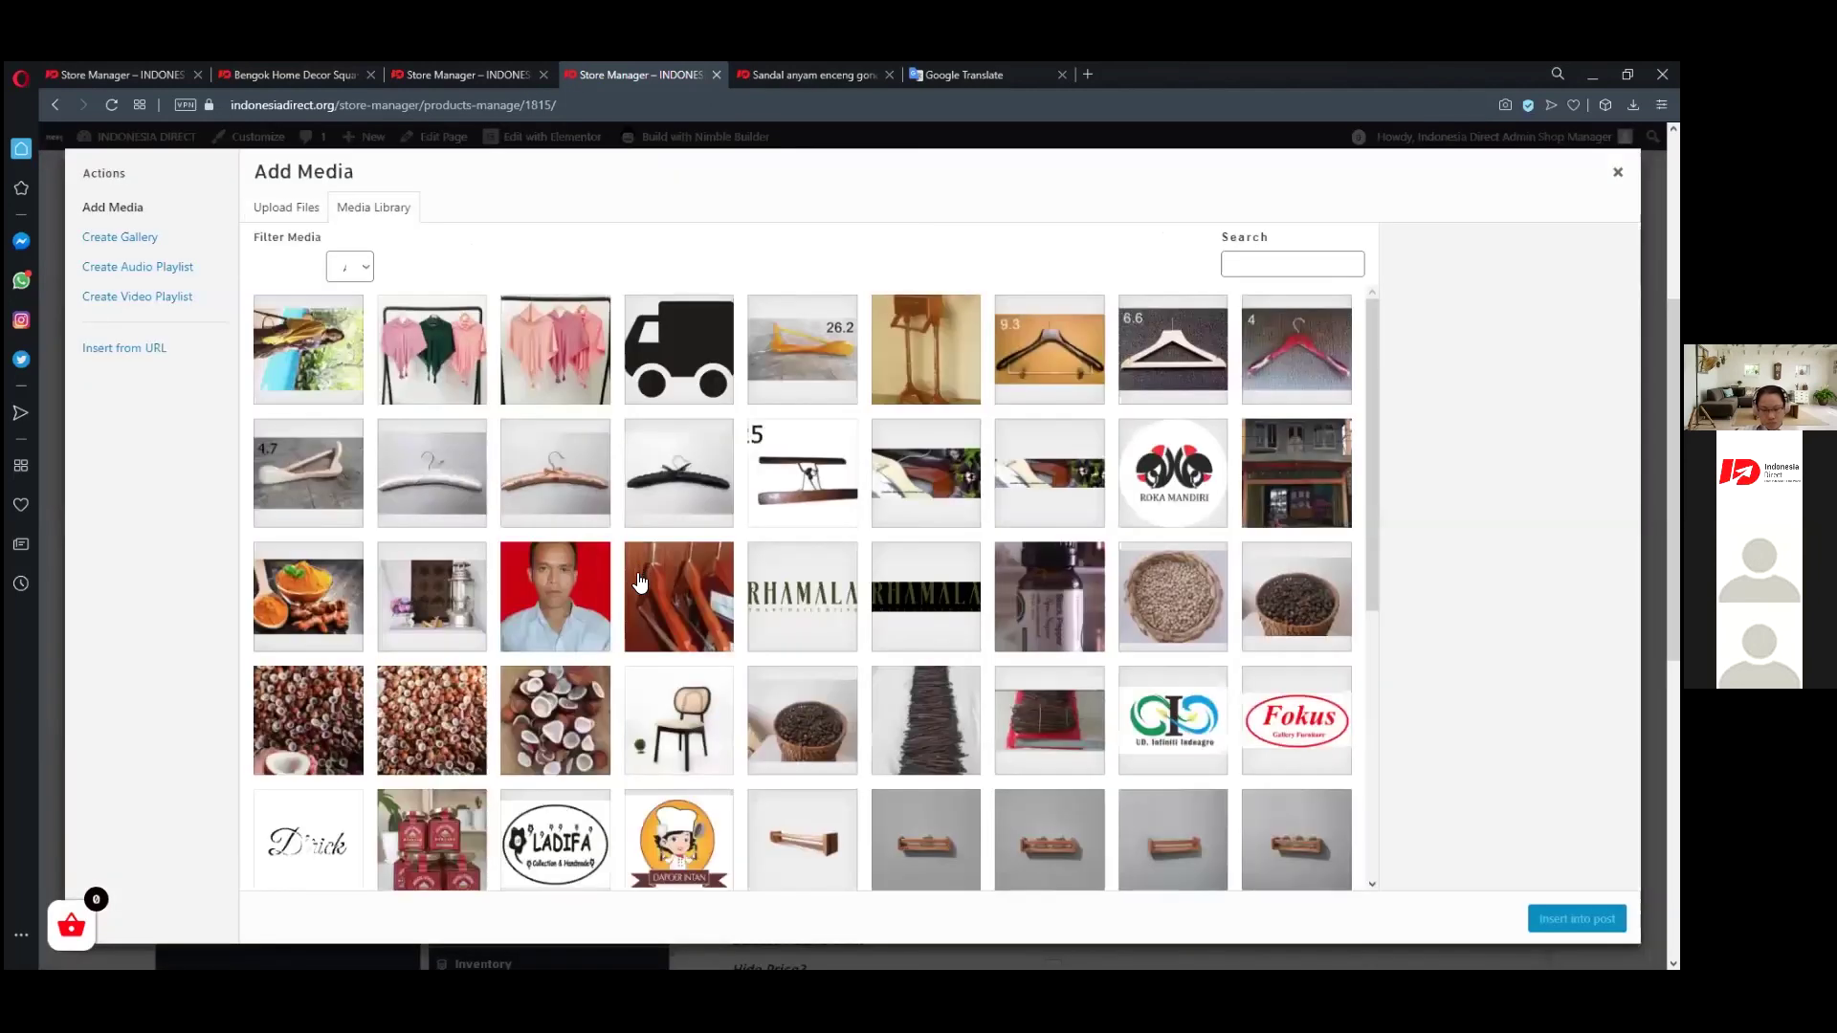
{"action": "scroll", "coordinate": [640, 583], "scroll_direction": "down", "scroll_amount": 4}
{"action": "scroll", "coordinate": [669, 613], "scroll_direction": "down", "scroll_amount": 5}
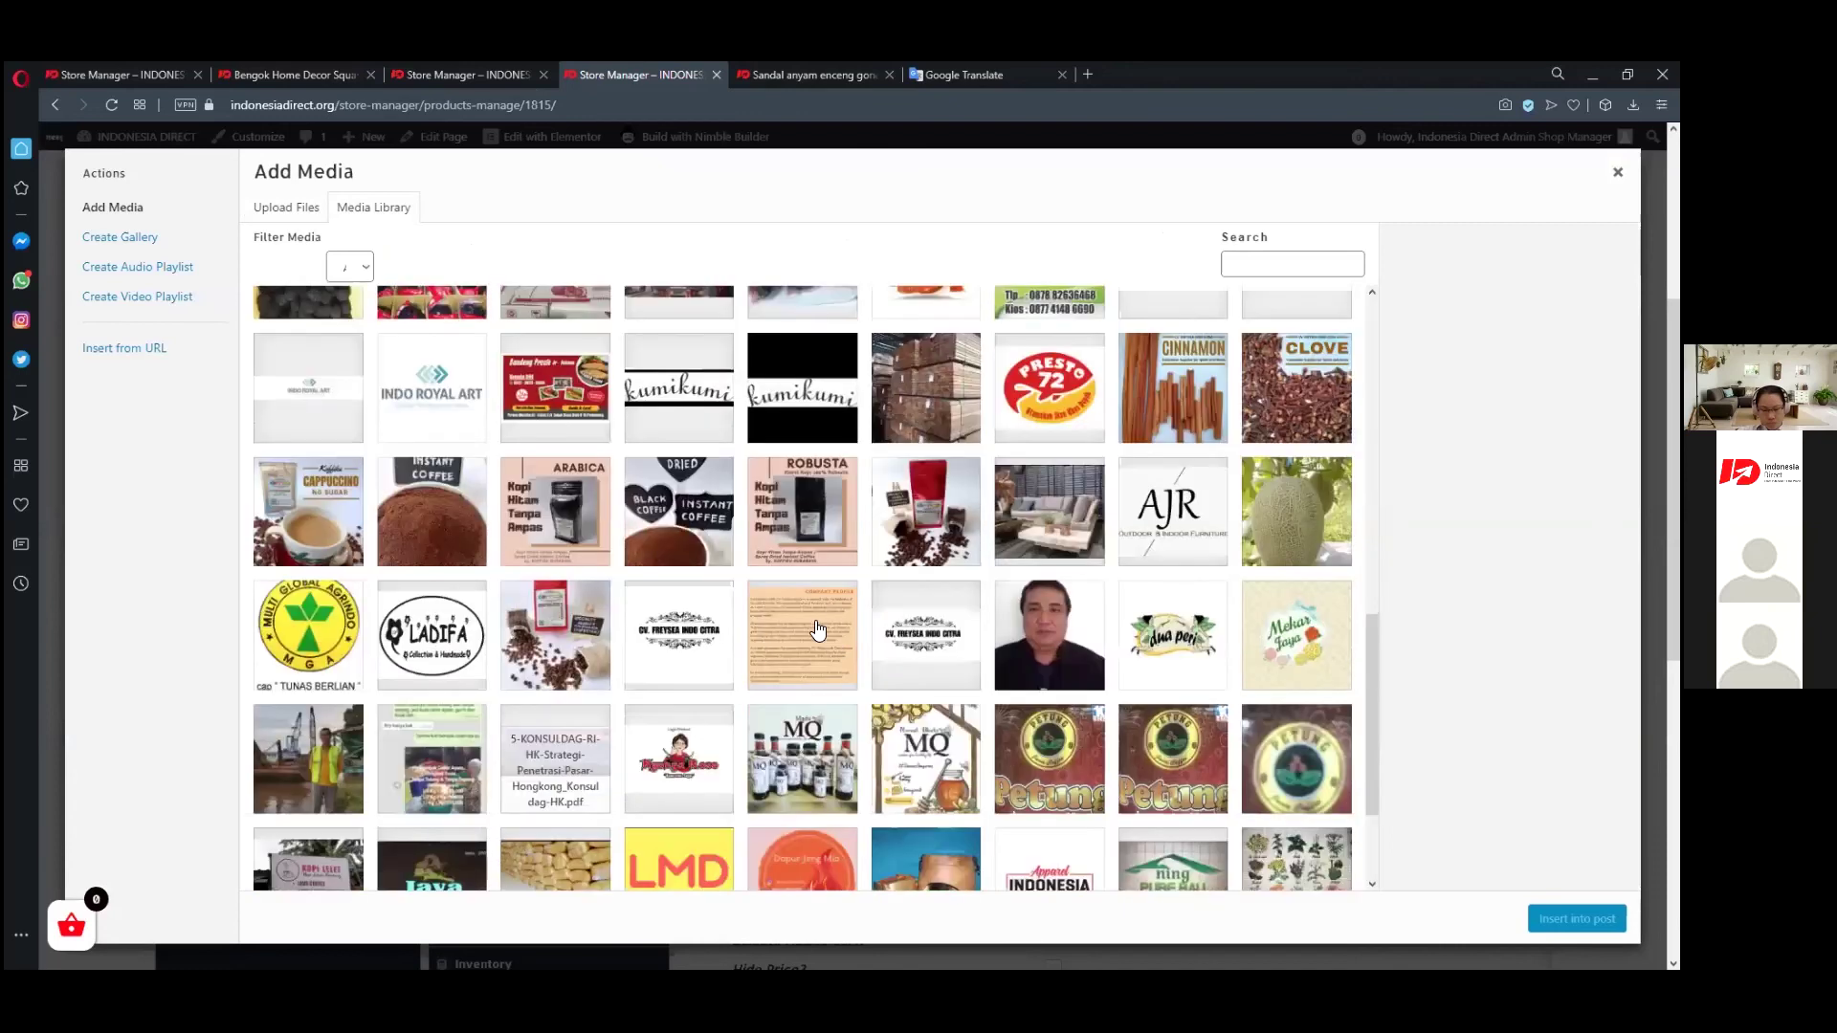
{"action": "scroll", "coordinate": [785, 624], "scroll_direction": "down", "scroll_amount": 12}
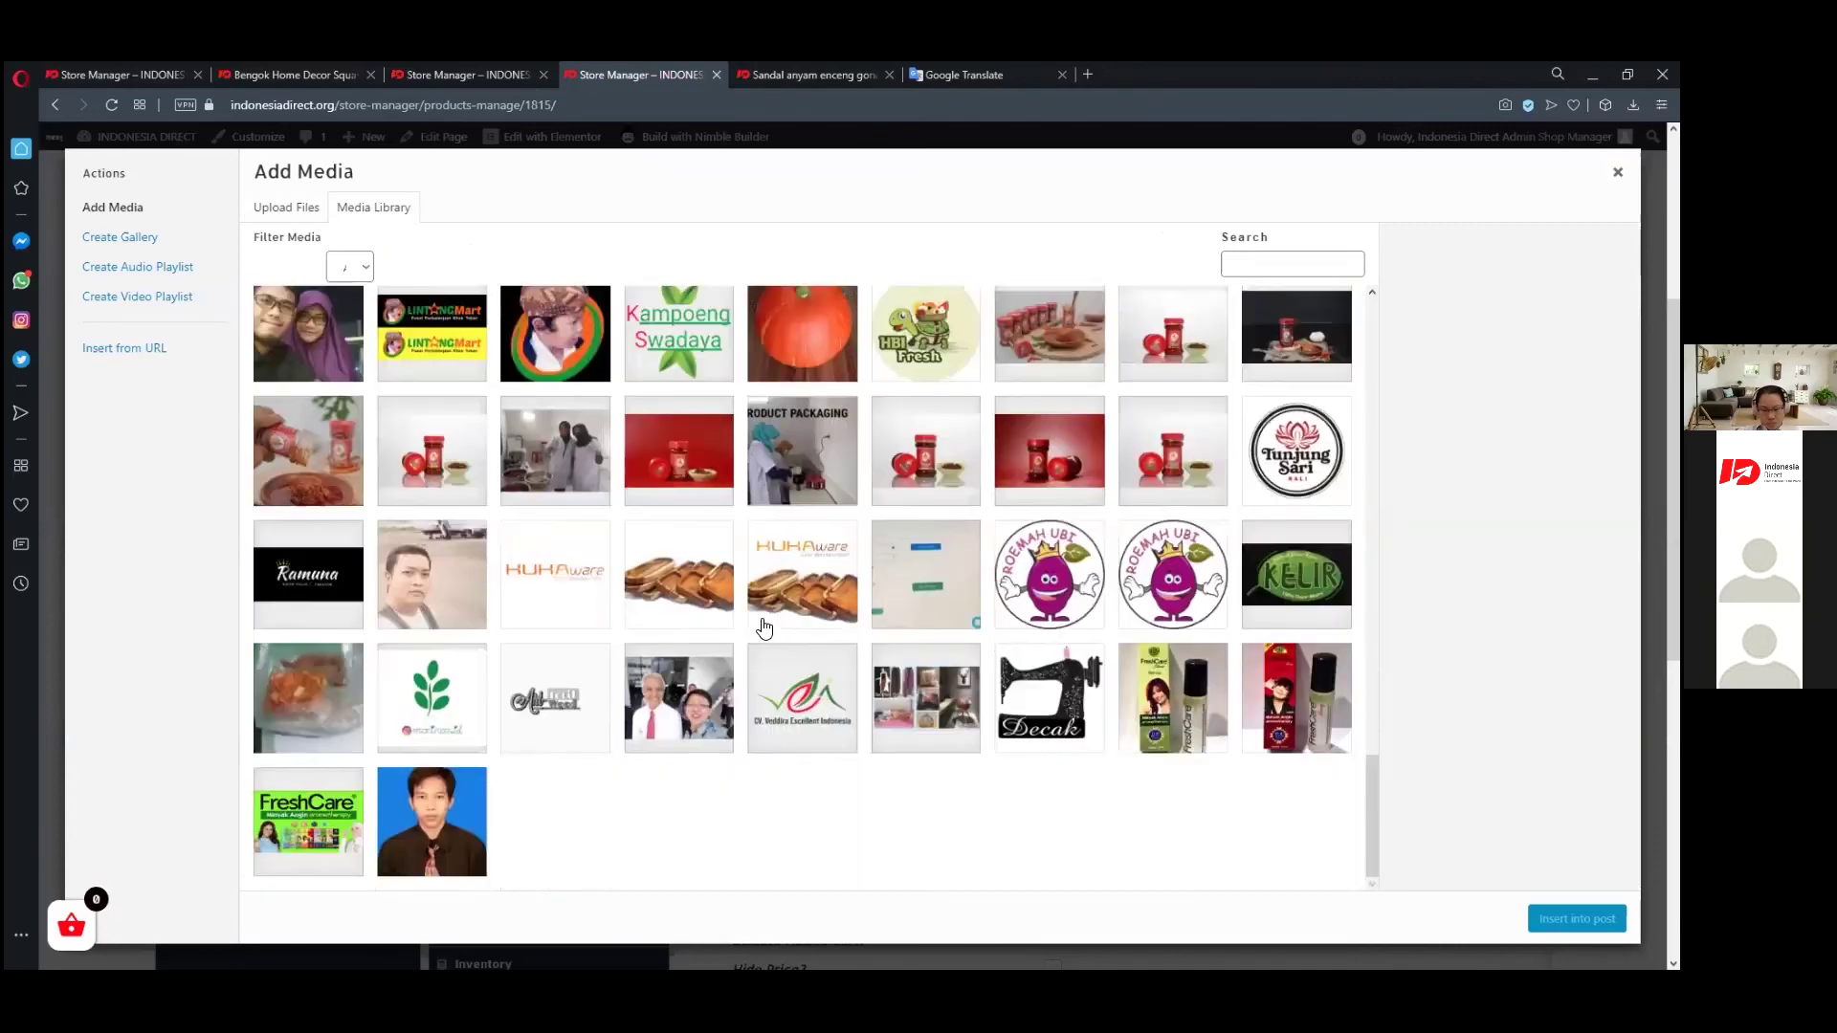
{"action": "scroll", "coordinate": [763, 628], "scroll_direction": "down", "scroll_amount": 5}
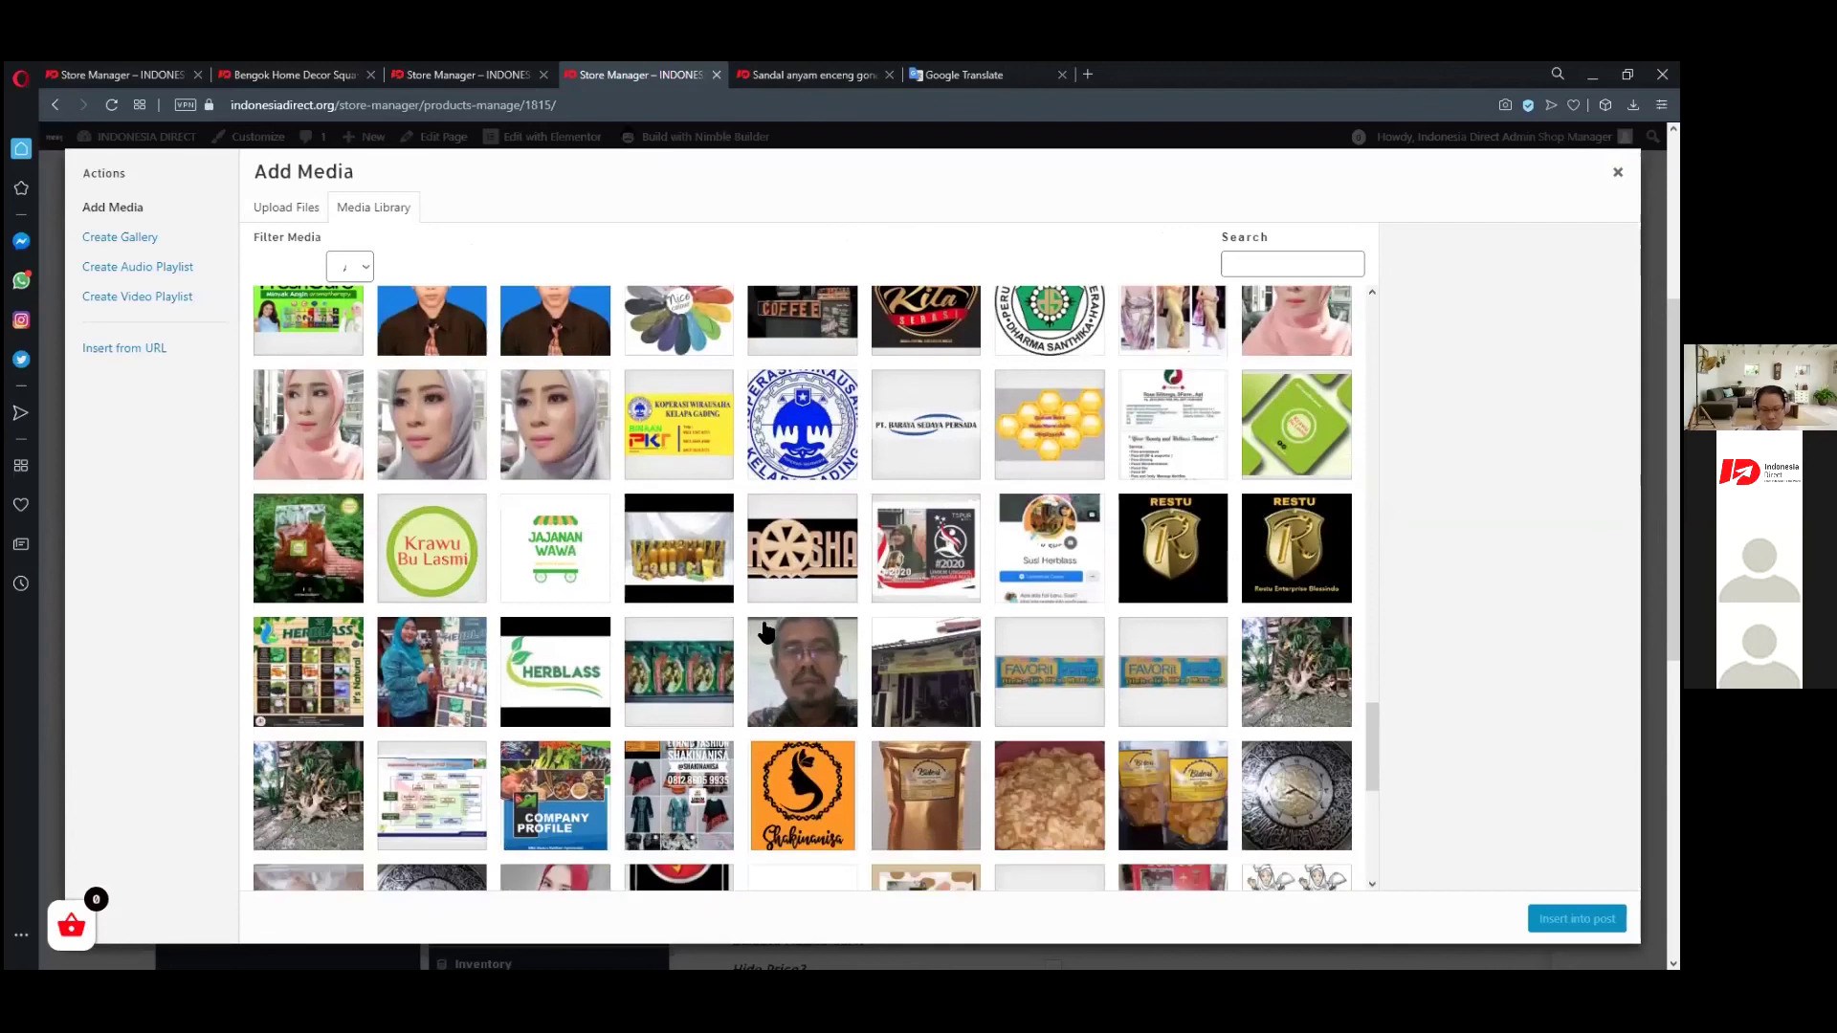
{"action": "scroll", "coordinate": [764, 628], "scroll_direction": "down", "scroll_amount": 10}
{"action": "scroll", "coordinate": [808, 589], "scroll_direction": "up", "scroll_amount": 2}
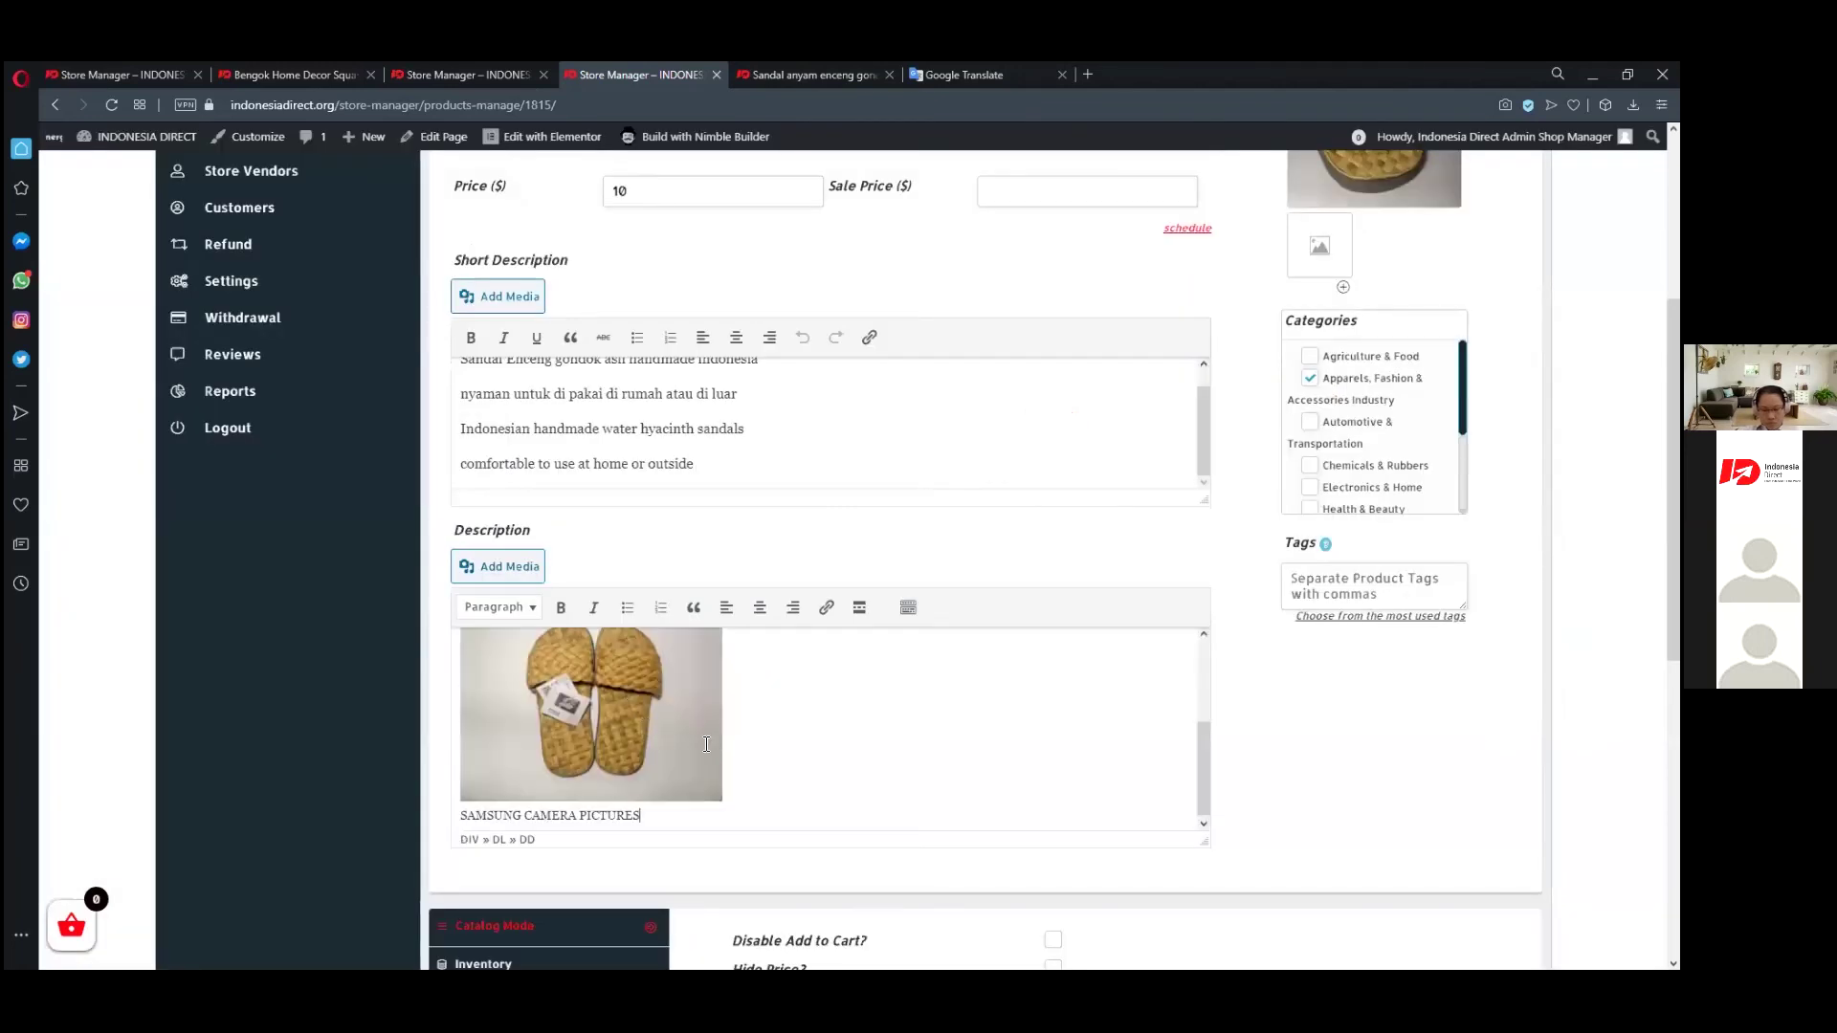
- Delete the "SAMSUNG CAMERA PICTURES" caption below the sandal photo in the main description
{"action": "scroll", "coordinate": [706, 745], "scroll_direction": "up", "scroll_amount": 2}
{"action": "scroll", "coordinate": [662, 812], "scroll_direction": "down", "scroll_amount": 2}
{"action": "left_click_drag", "start_coordinate": [640, 813], "coordinate": [462, 821]}
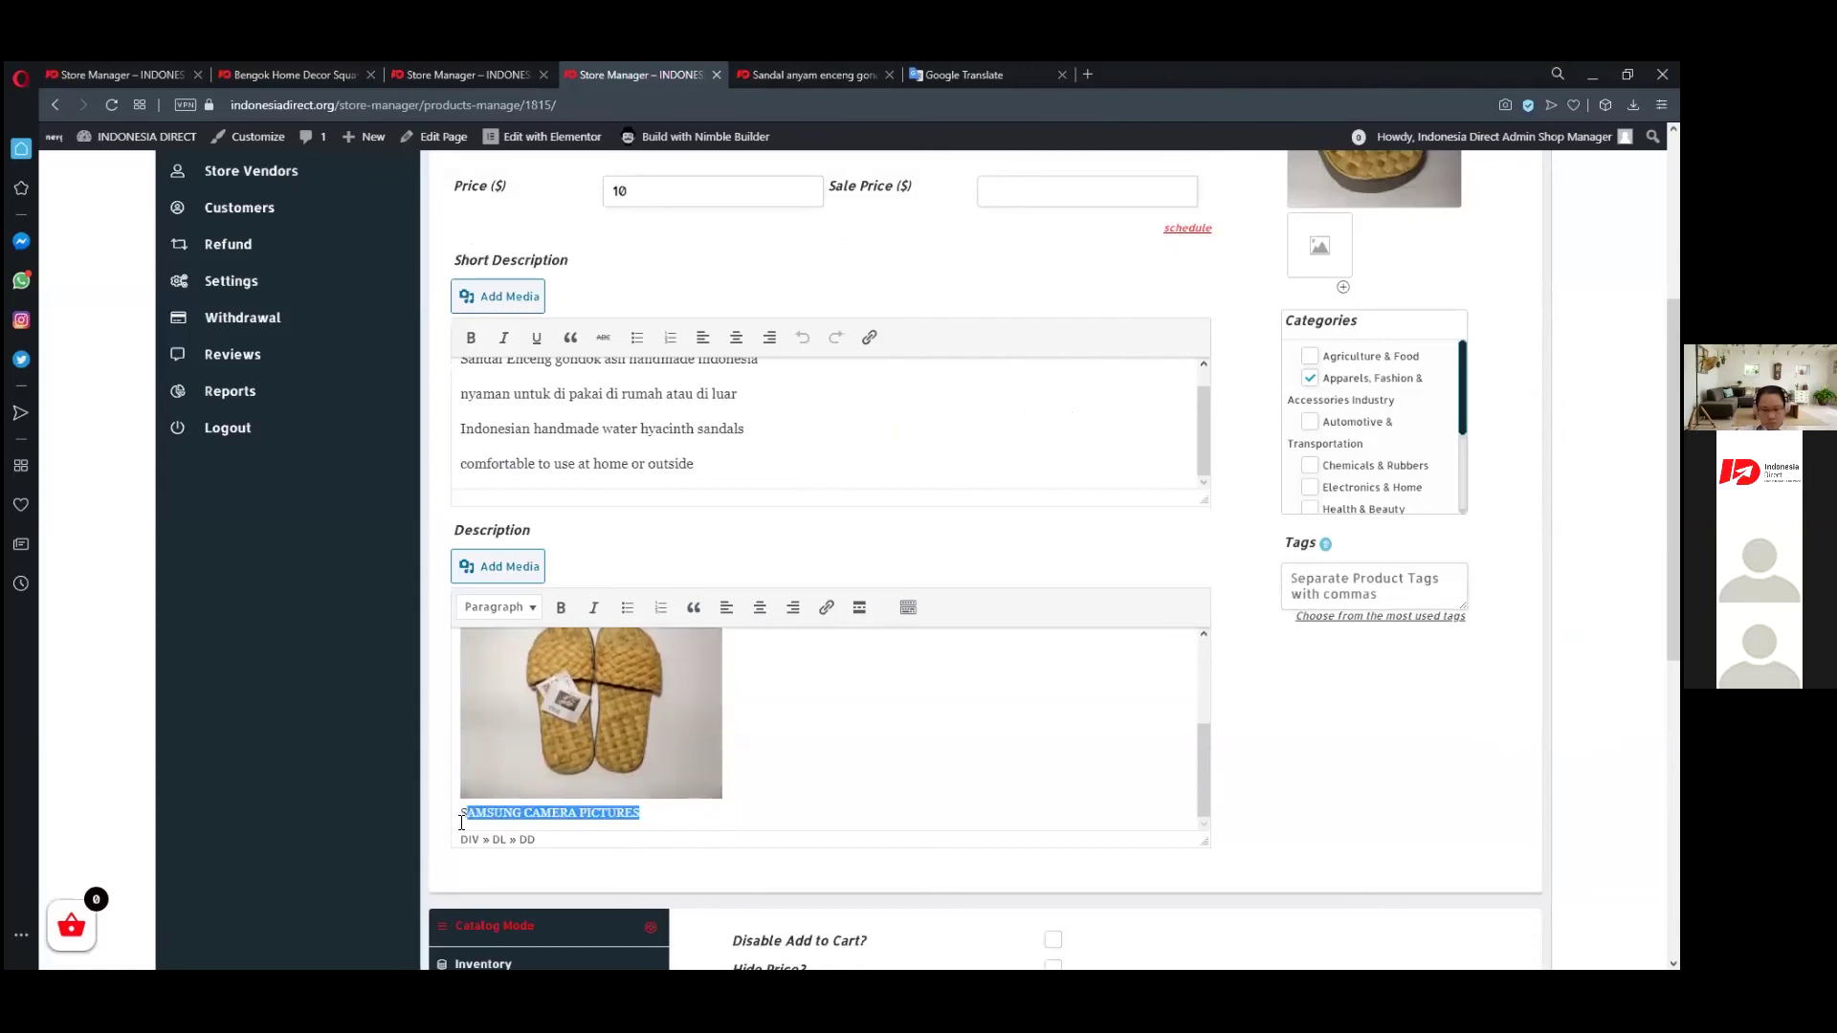
{"action": "key", "text": "BackSpace"}
{"action": "scroll", "coordinate": [857, 771], "scroll_direction": "up", "scroll_amount": 2}
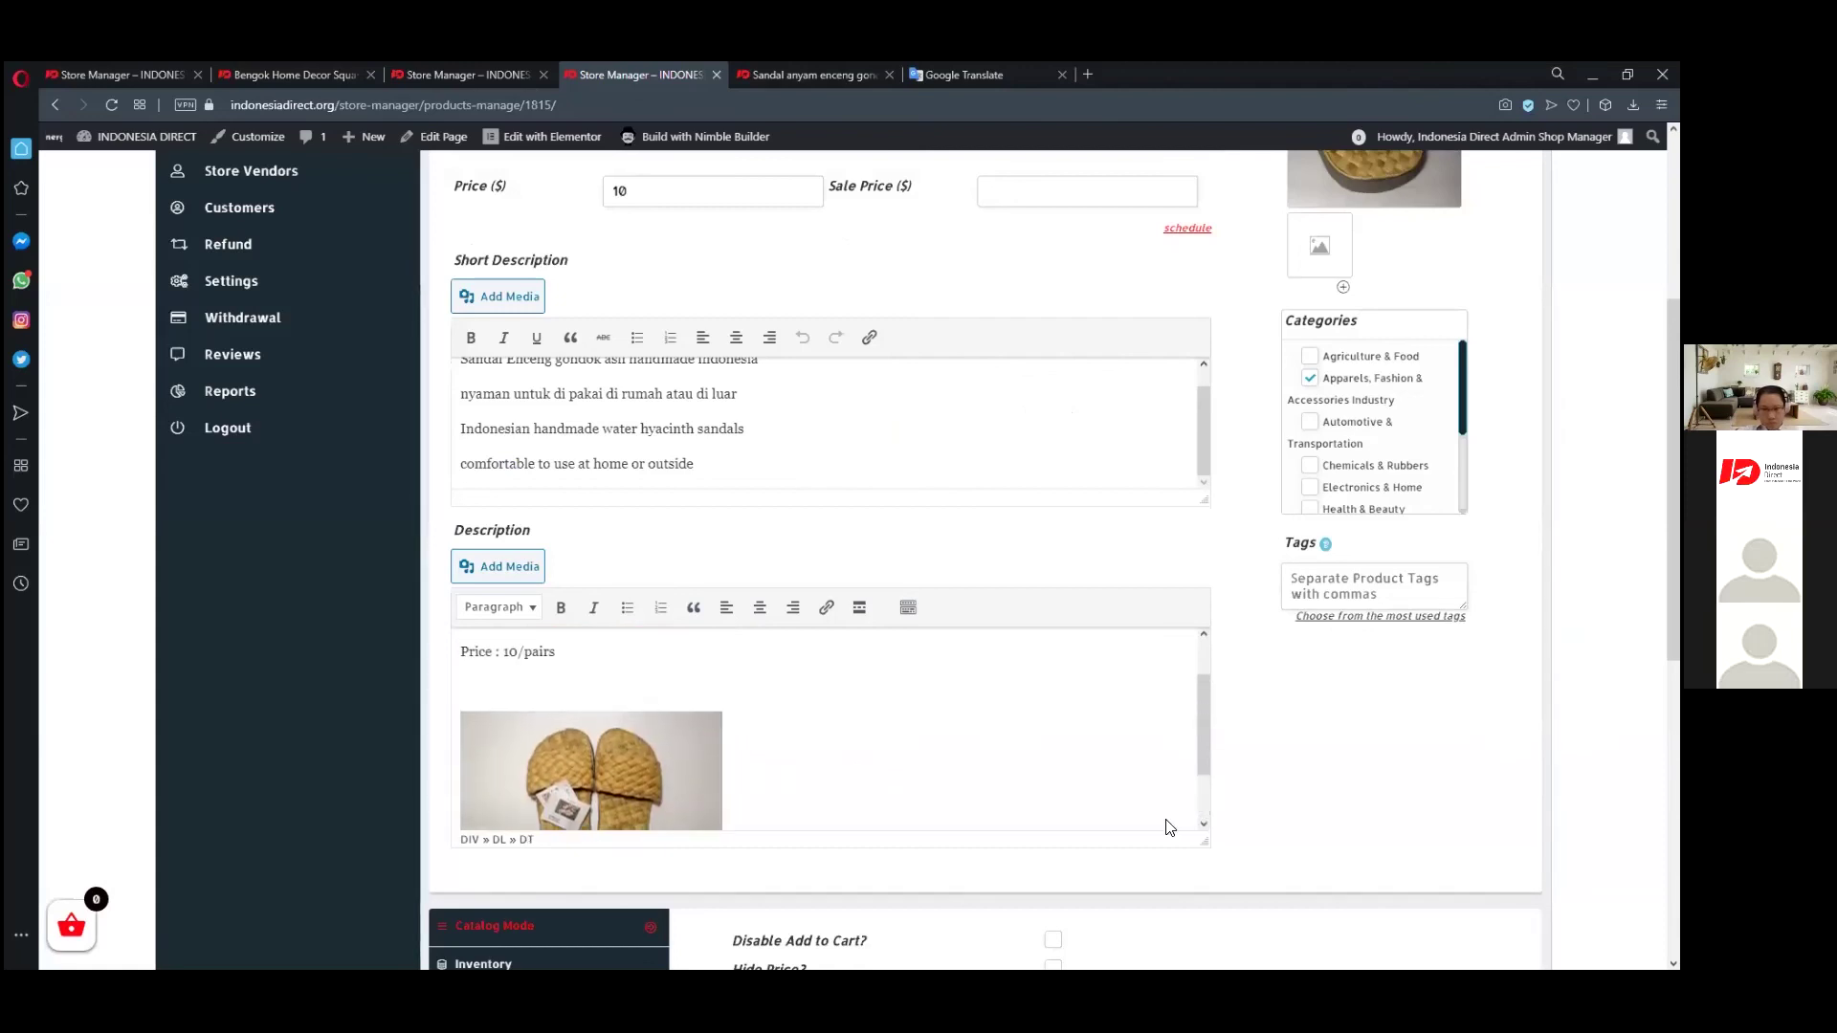
- Save the product as a draft and check the sandal photo in the description on a new preview page, closing the outdated preview
{"action": "scroll", "coordinate": [1169, 820], "scroll_direction": "down", "scroll_amount": 3}
{"action": "scroll", "coordinate": [1407, 746], "scroll_direction": "down", "scroll_amount": 6}
{"action": "left_click", "coordinate": [1415, 690]}
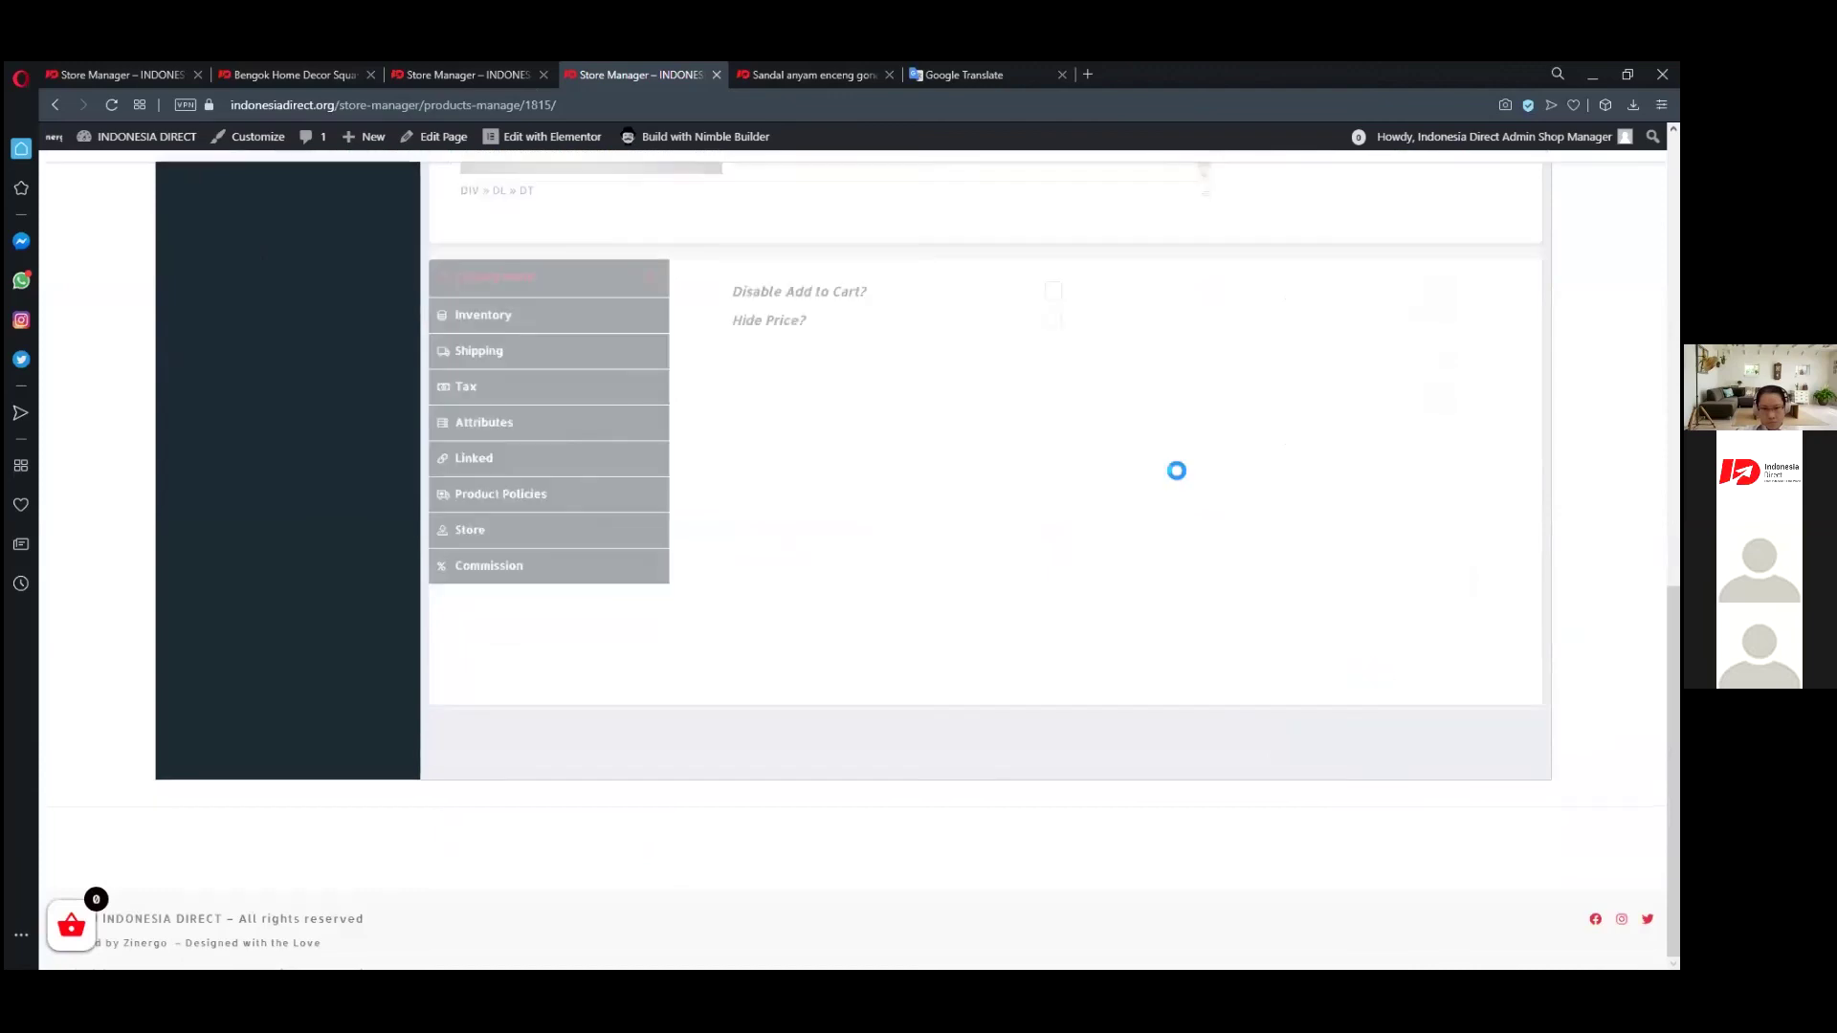
{"action": "left_click", "coordinate": [1301, 751]}
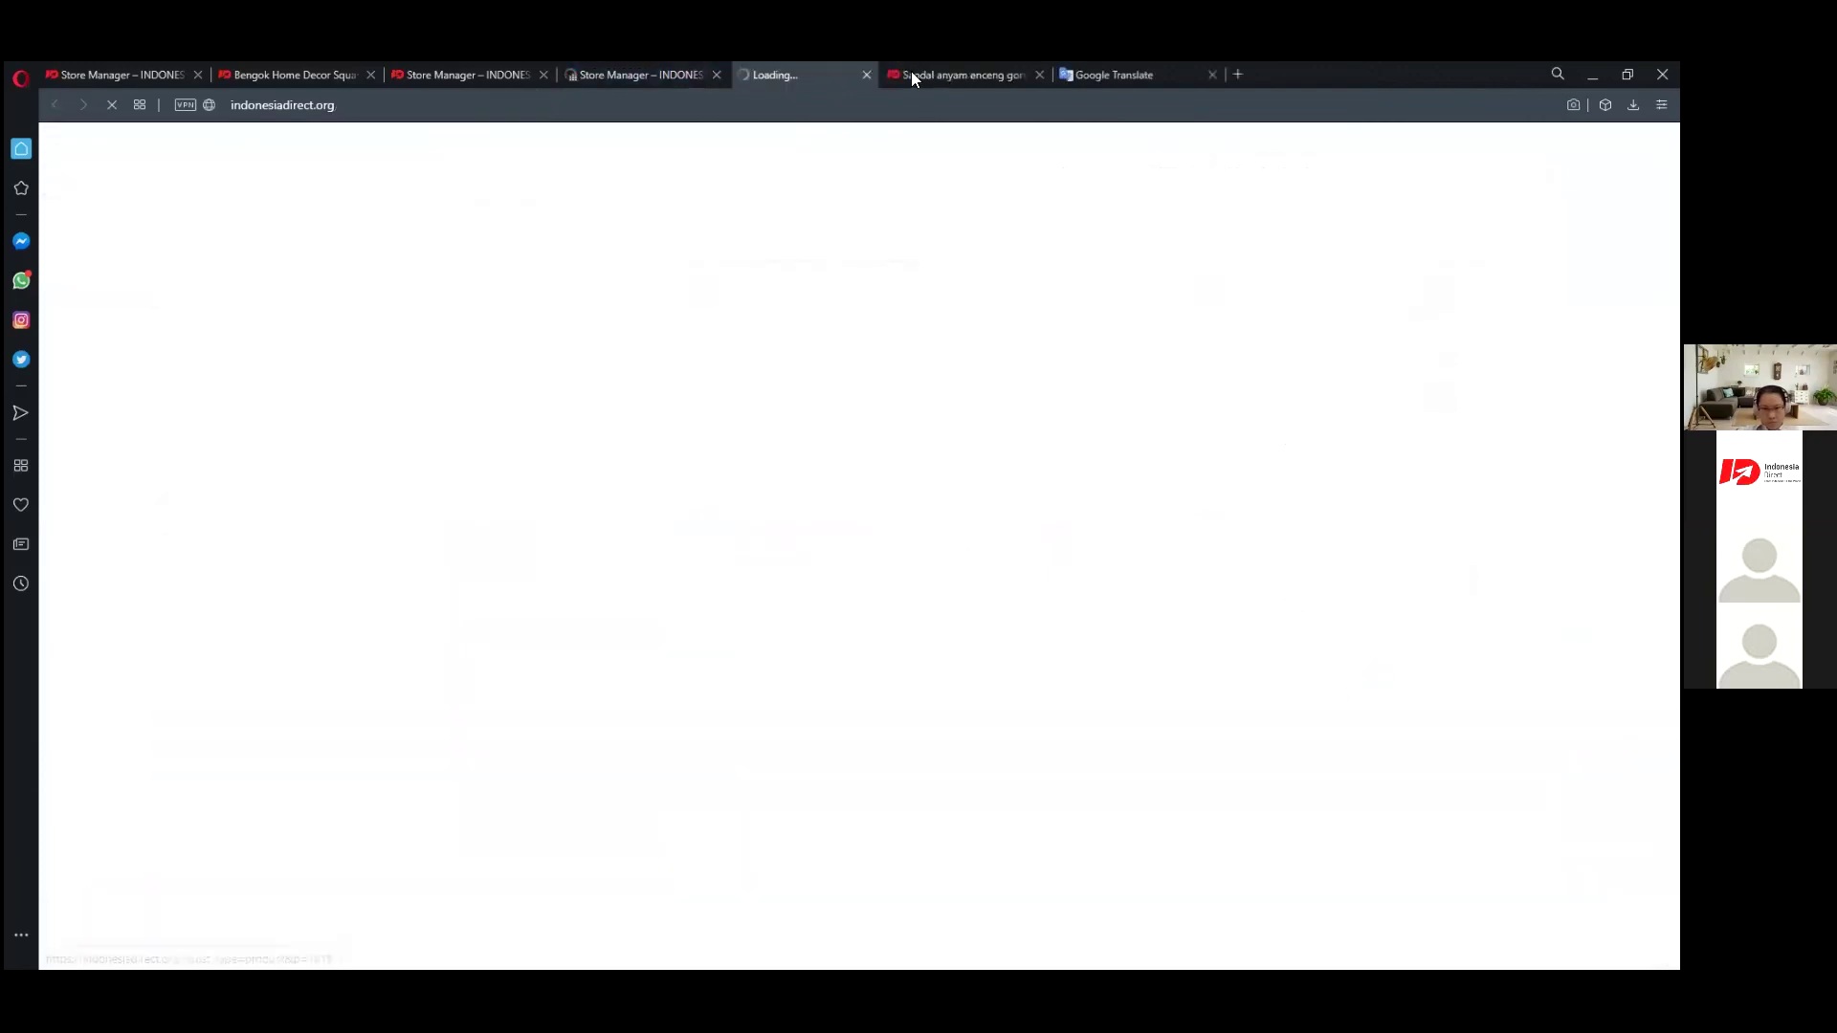
{"action": "left_click", "coordinate": [1062, 74]}
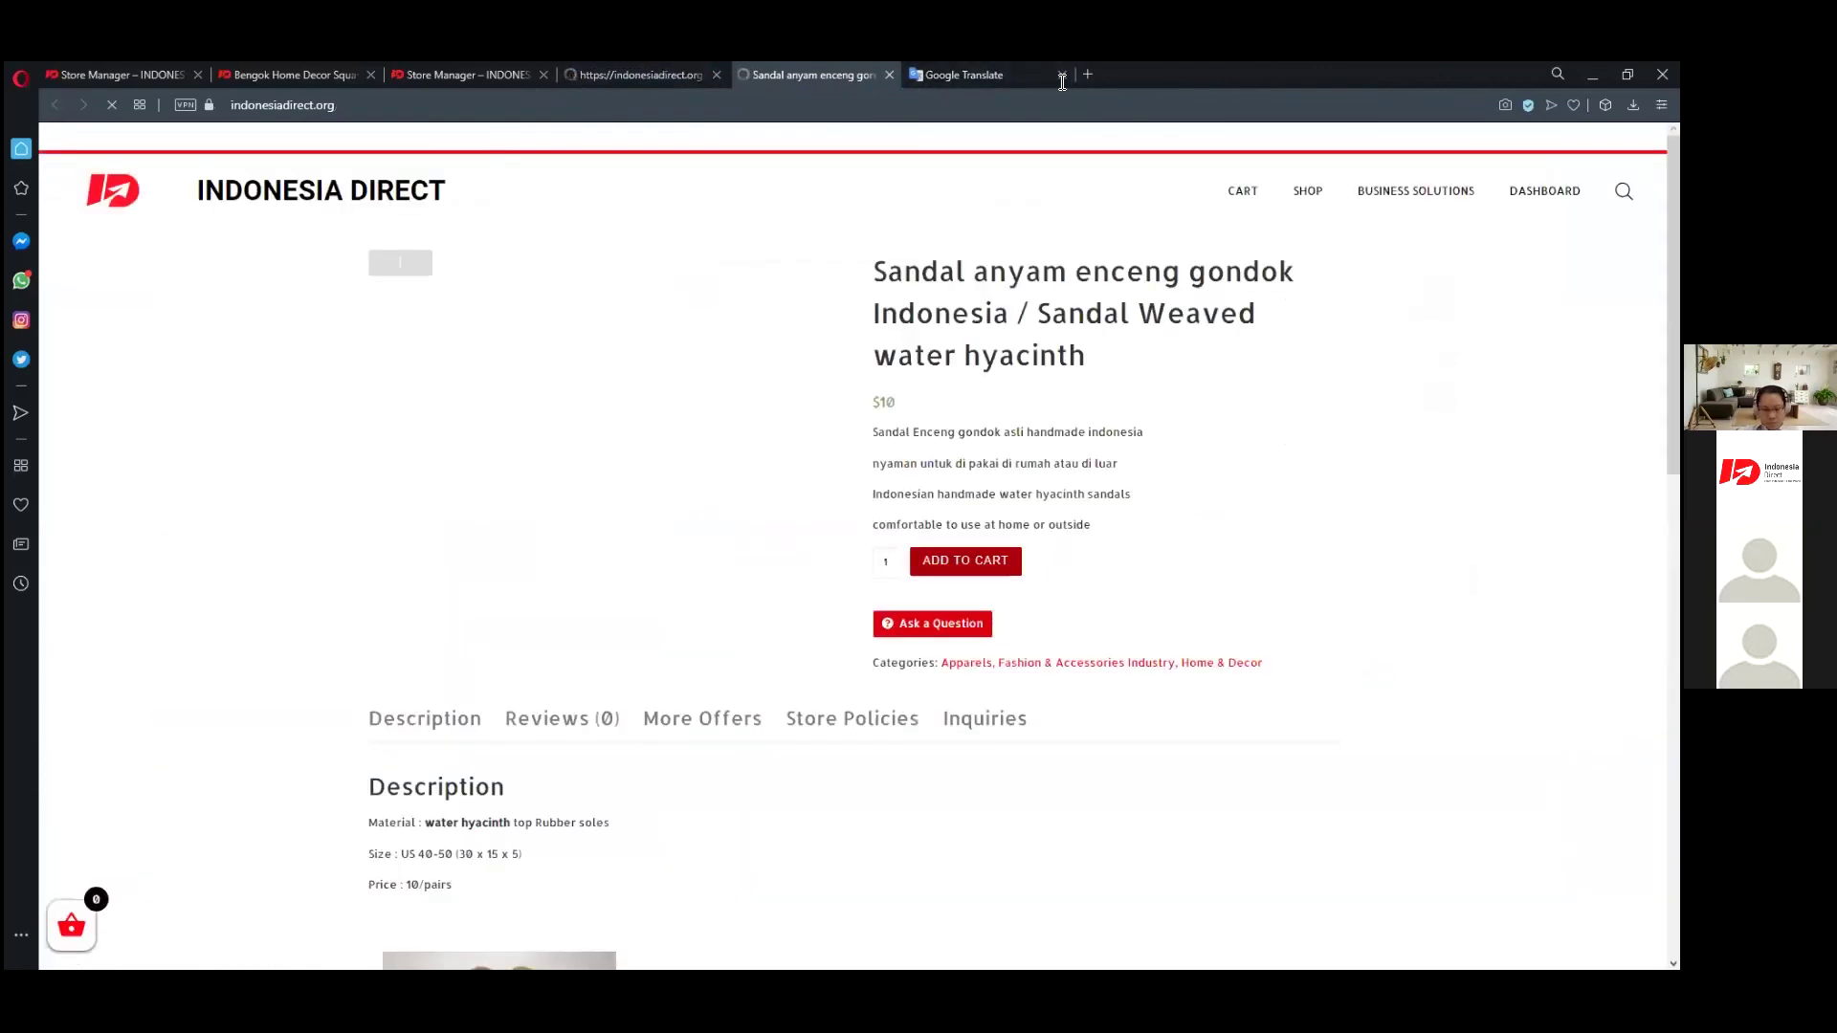
{"action": "scroll", "coordinate": [788, 354], "scroll_direction": "down", "scroll_amount": 3}
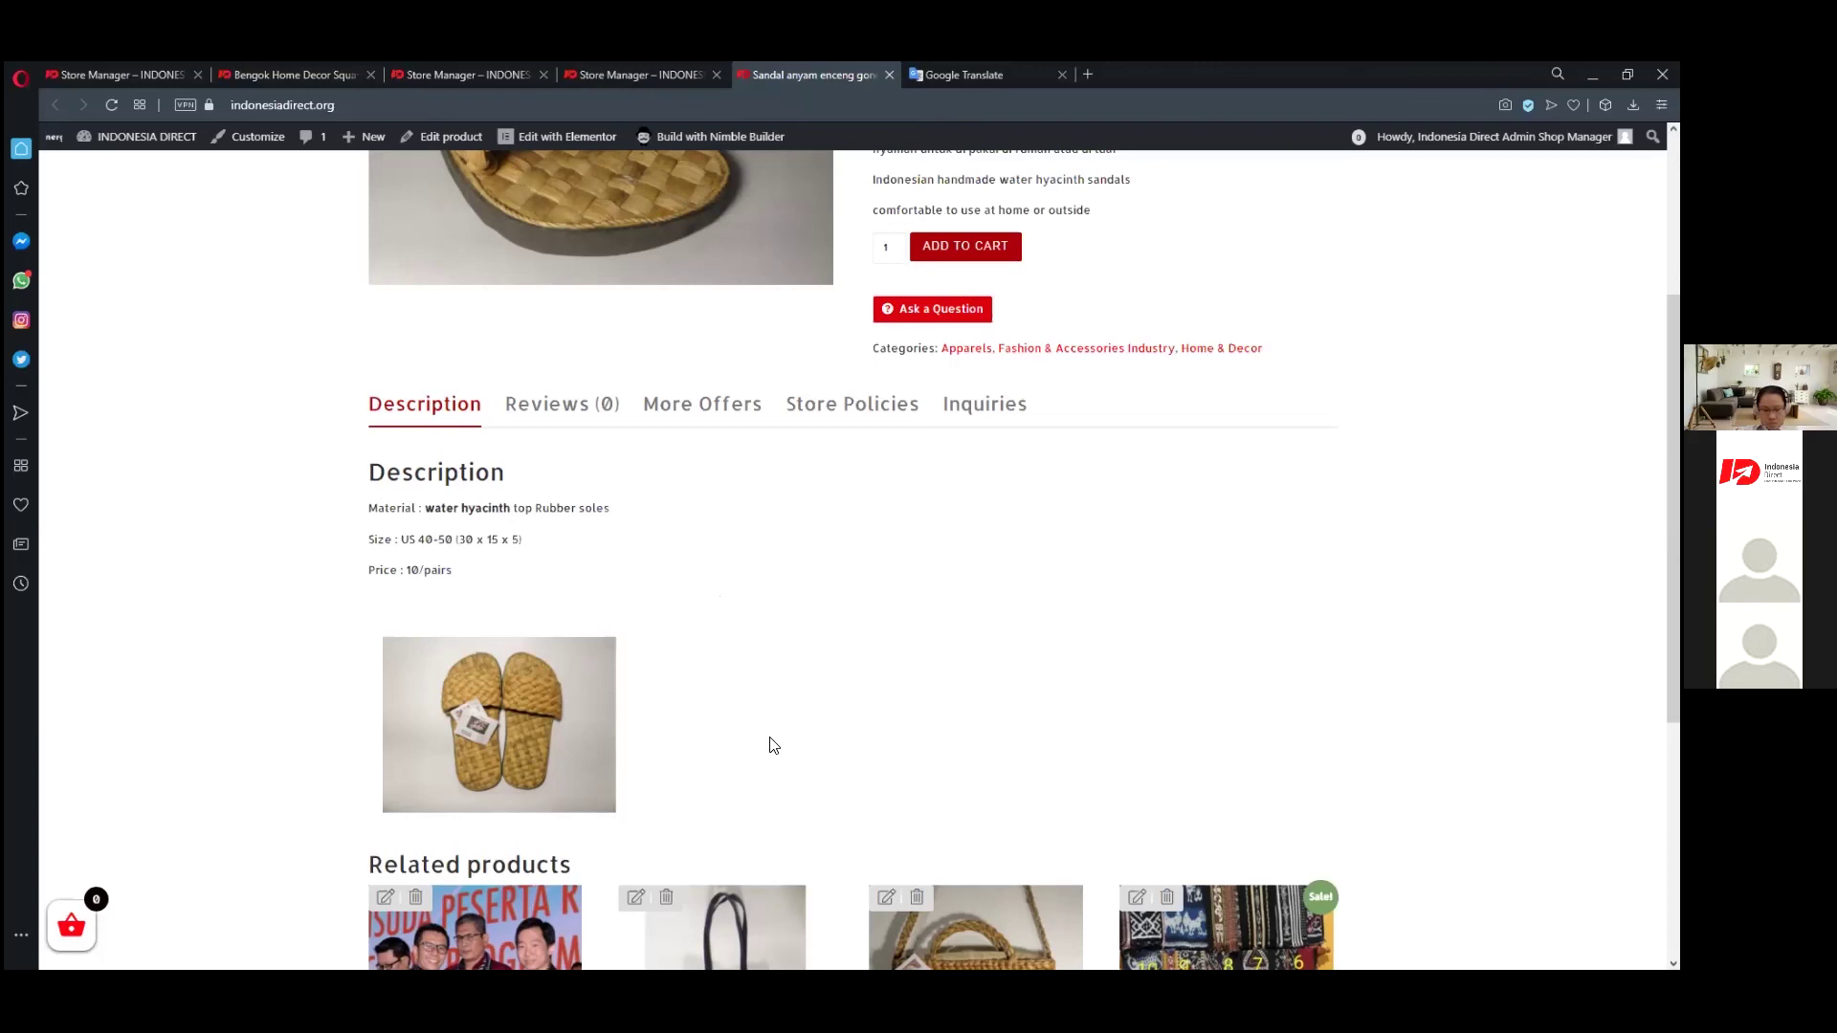
{"action": "scroll", "coordinate": [763, 751], "scroll_direction": "up", "scroll_amount": 3}
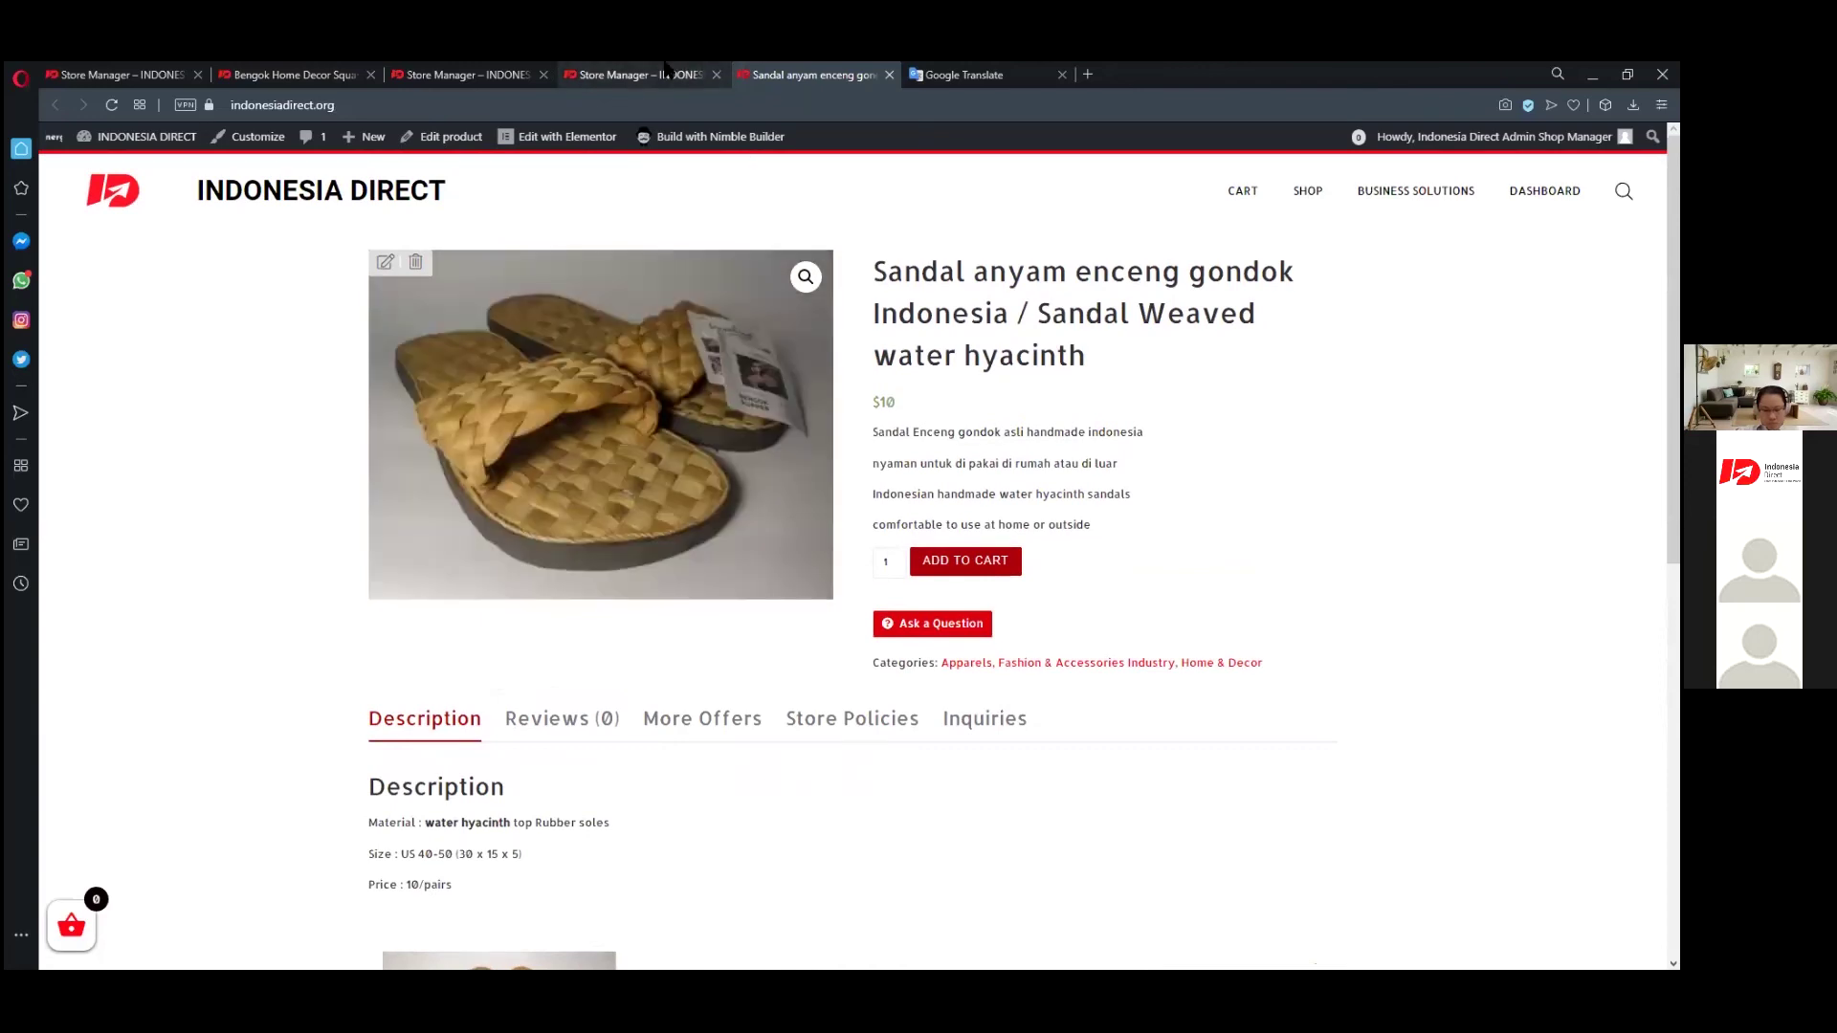
- Return to the product form and view the Inventory settings below the main description
{"action": "key", "text": "ctrl+Tab"}
{"action": "scroll", "coordinate": [1244, 574], "scroll_direction": "down", "scroll_amount": 3}
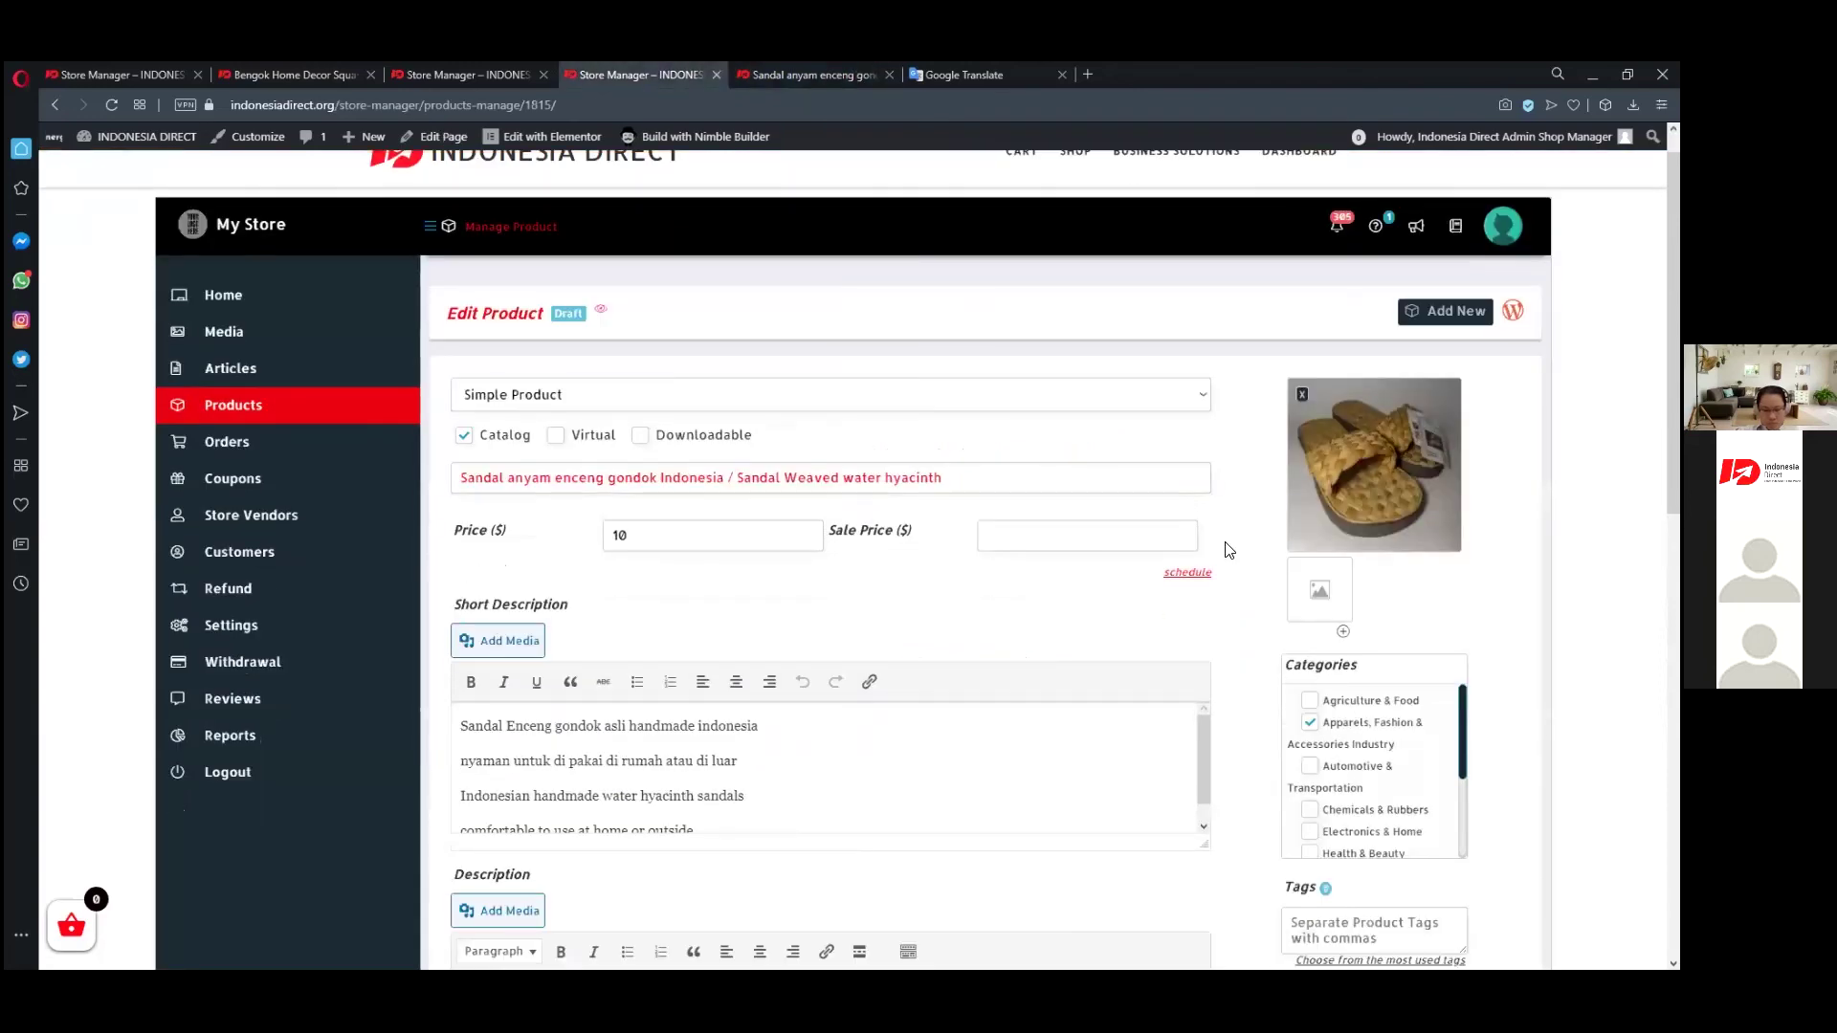
{"action": "scroll", "coordinate": [1273, 572], "scroll_direction": "down", "scroll_amount": 2}
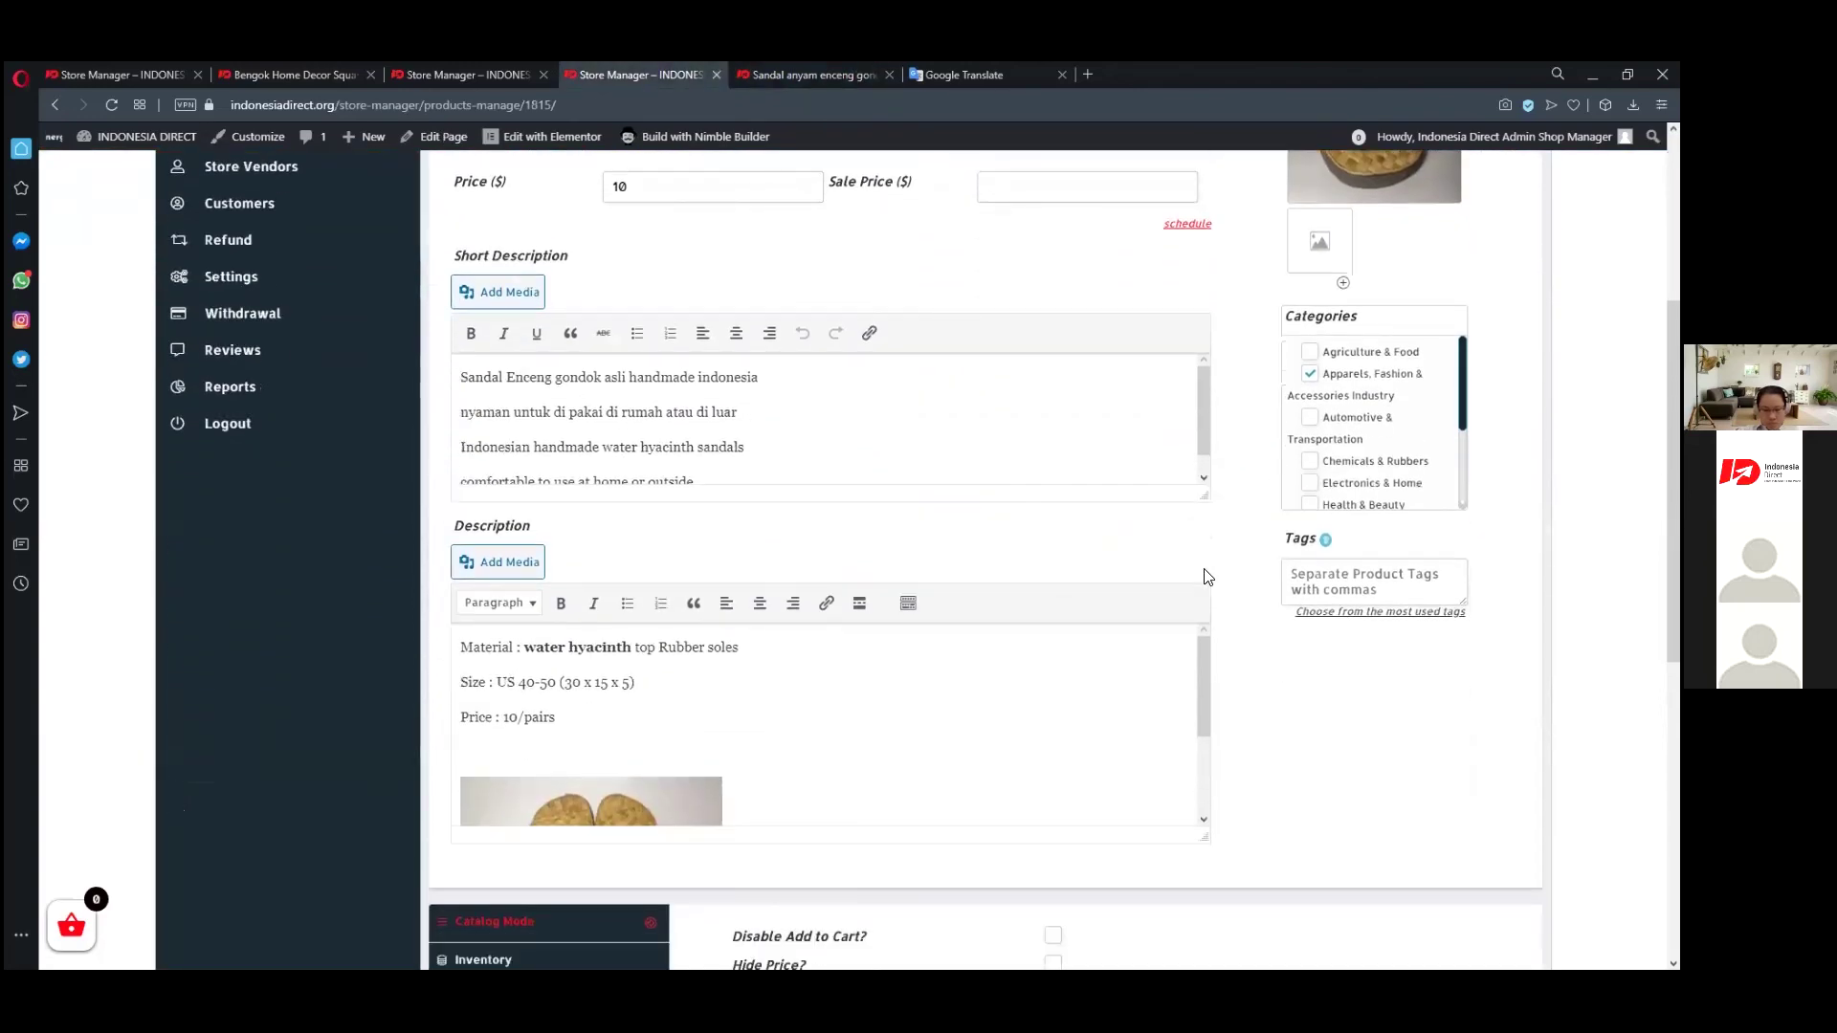
{"action": "scroll", "coordinate": [1207, 577], "scroll_direction": "down", "scroll_amount": 4}
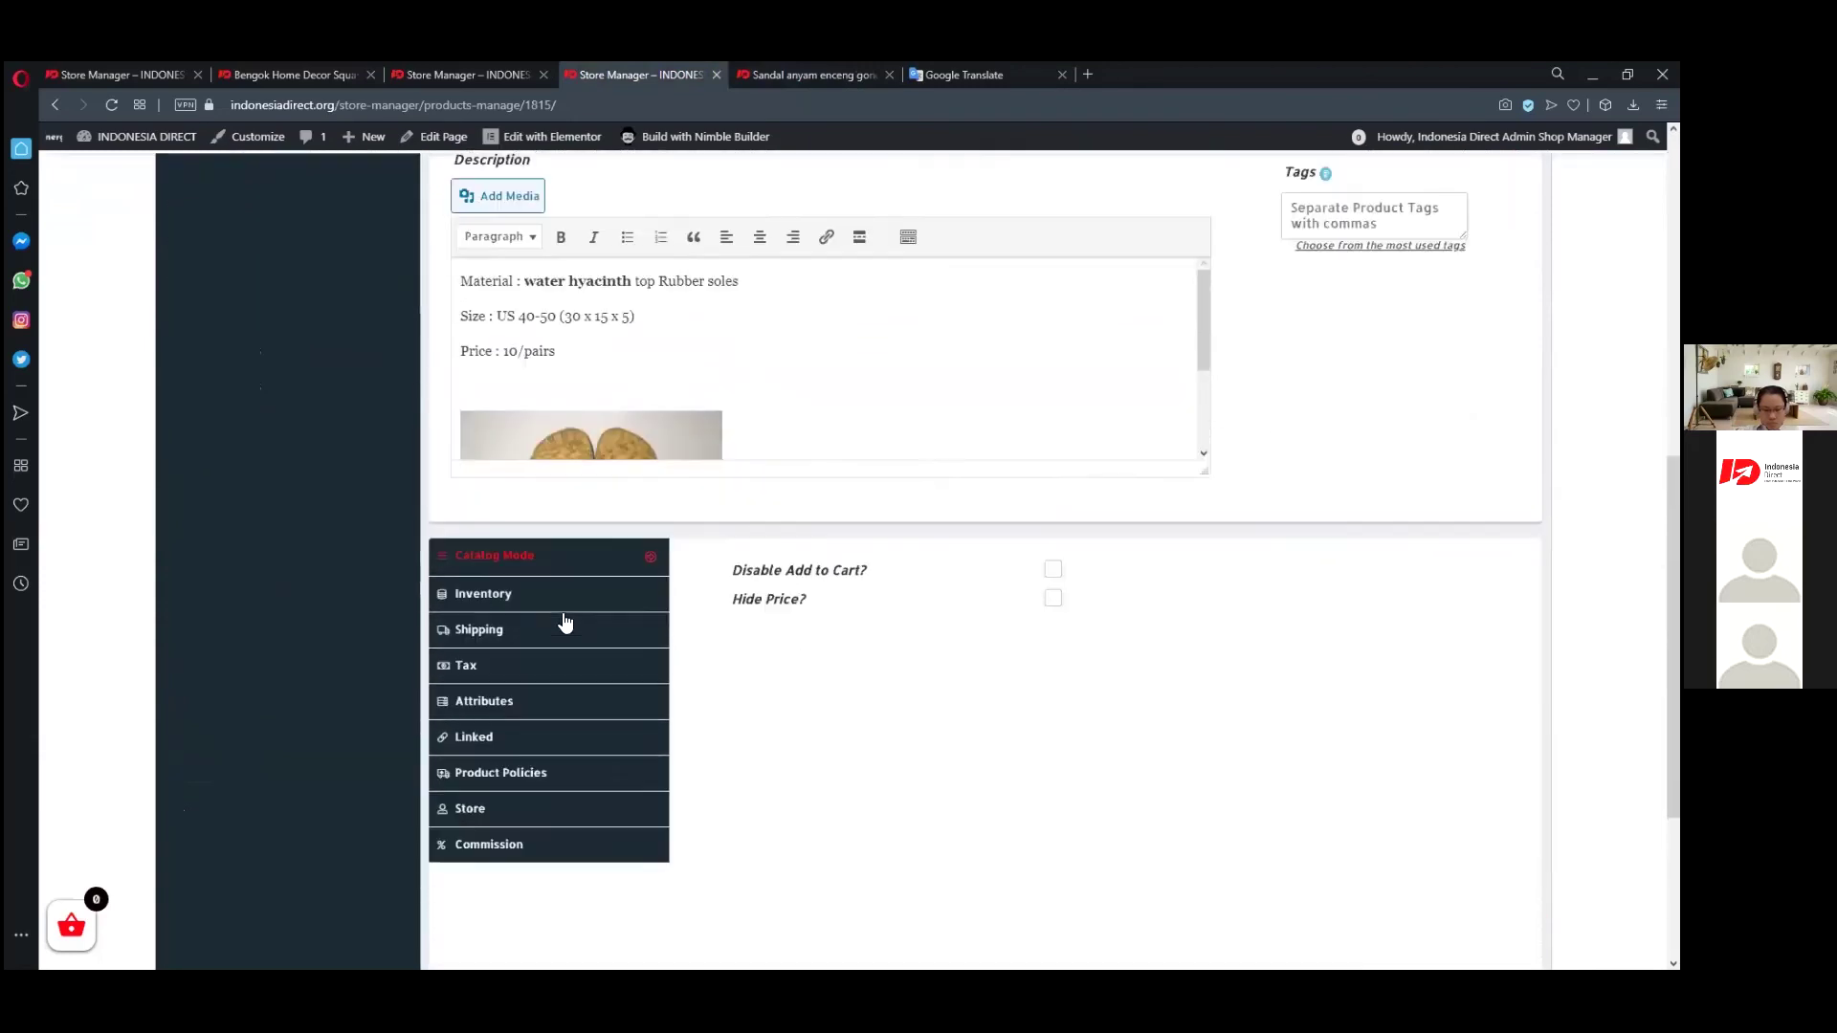
{"action": "scroll", "coordinate": [536, 626], "scroll_direction": "up", "scroll_amount": 1}
{"action": "left_click", "coordinate": [517, 621]}
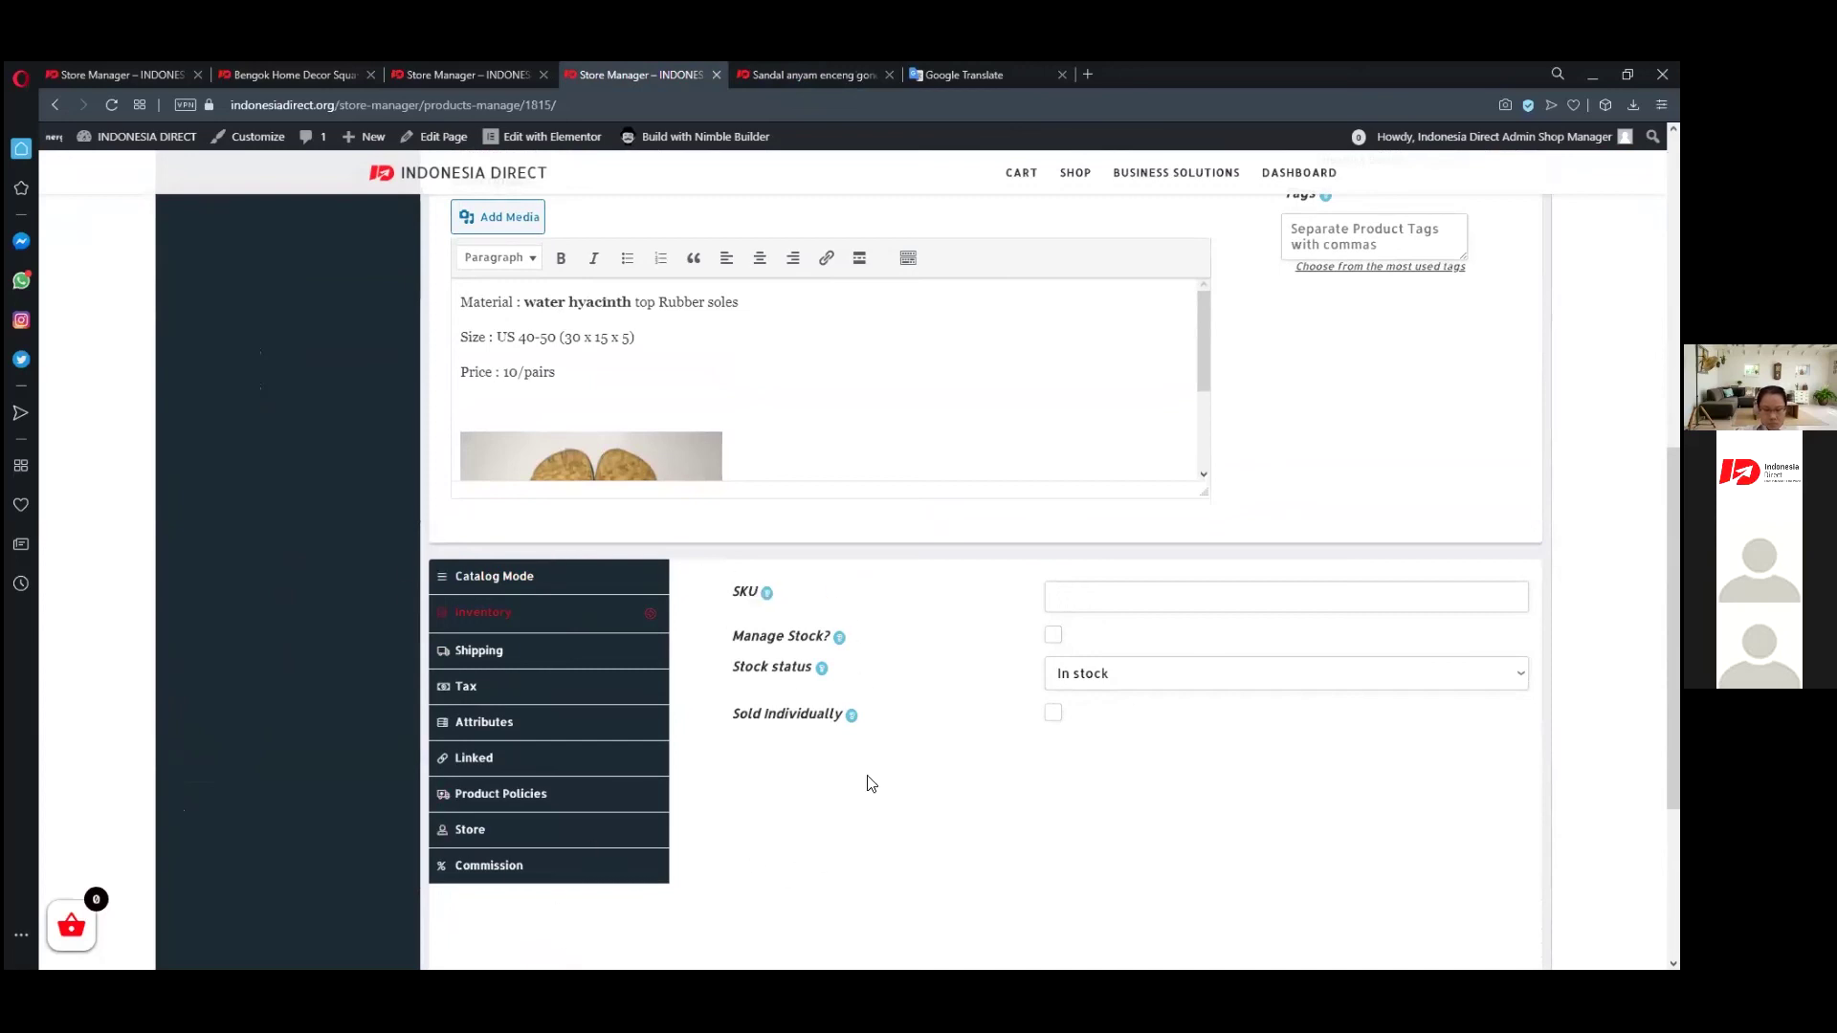
- Compare the Catalog Mode options with the Inventory settings, recheck the product's main details and go to the SKU field
{"action": "scroll", "coordinate": [972, 770], "scroll_direction": "up", "scroll_amount": 5}
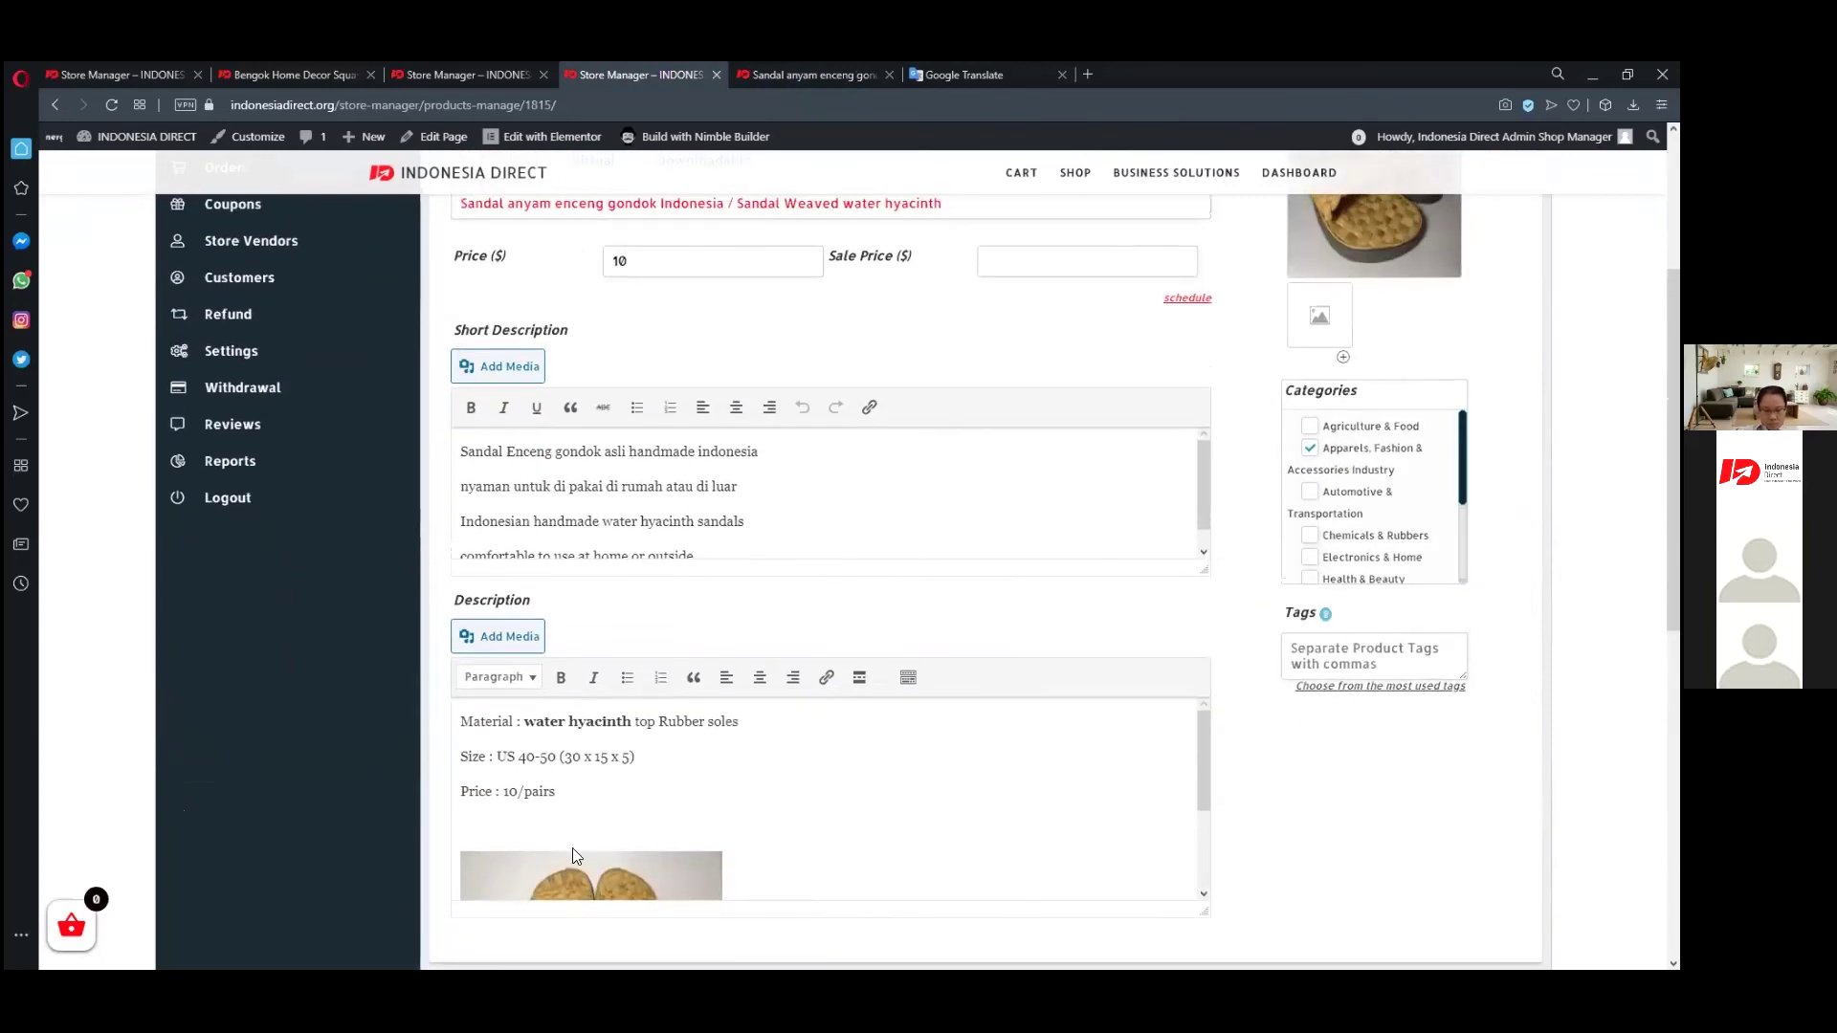
{"action": "scroll", "coordinate": [439, 676], "scroll_direction": "down", "scroll_amount": 5}
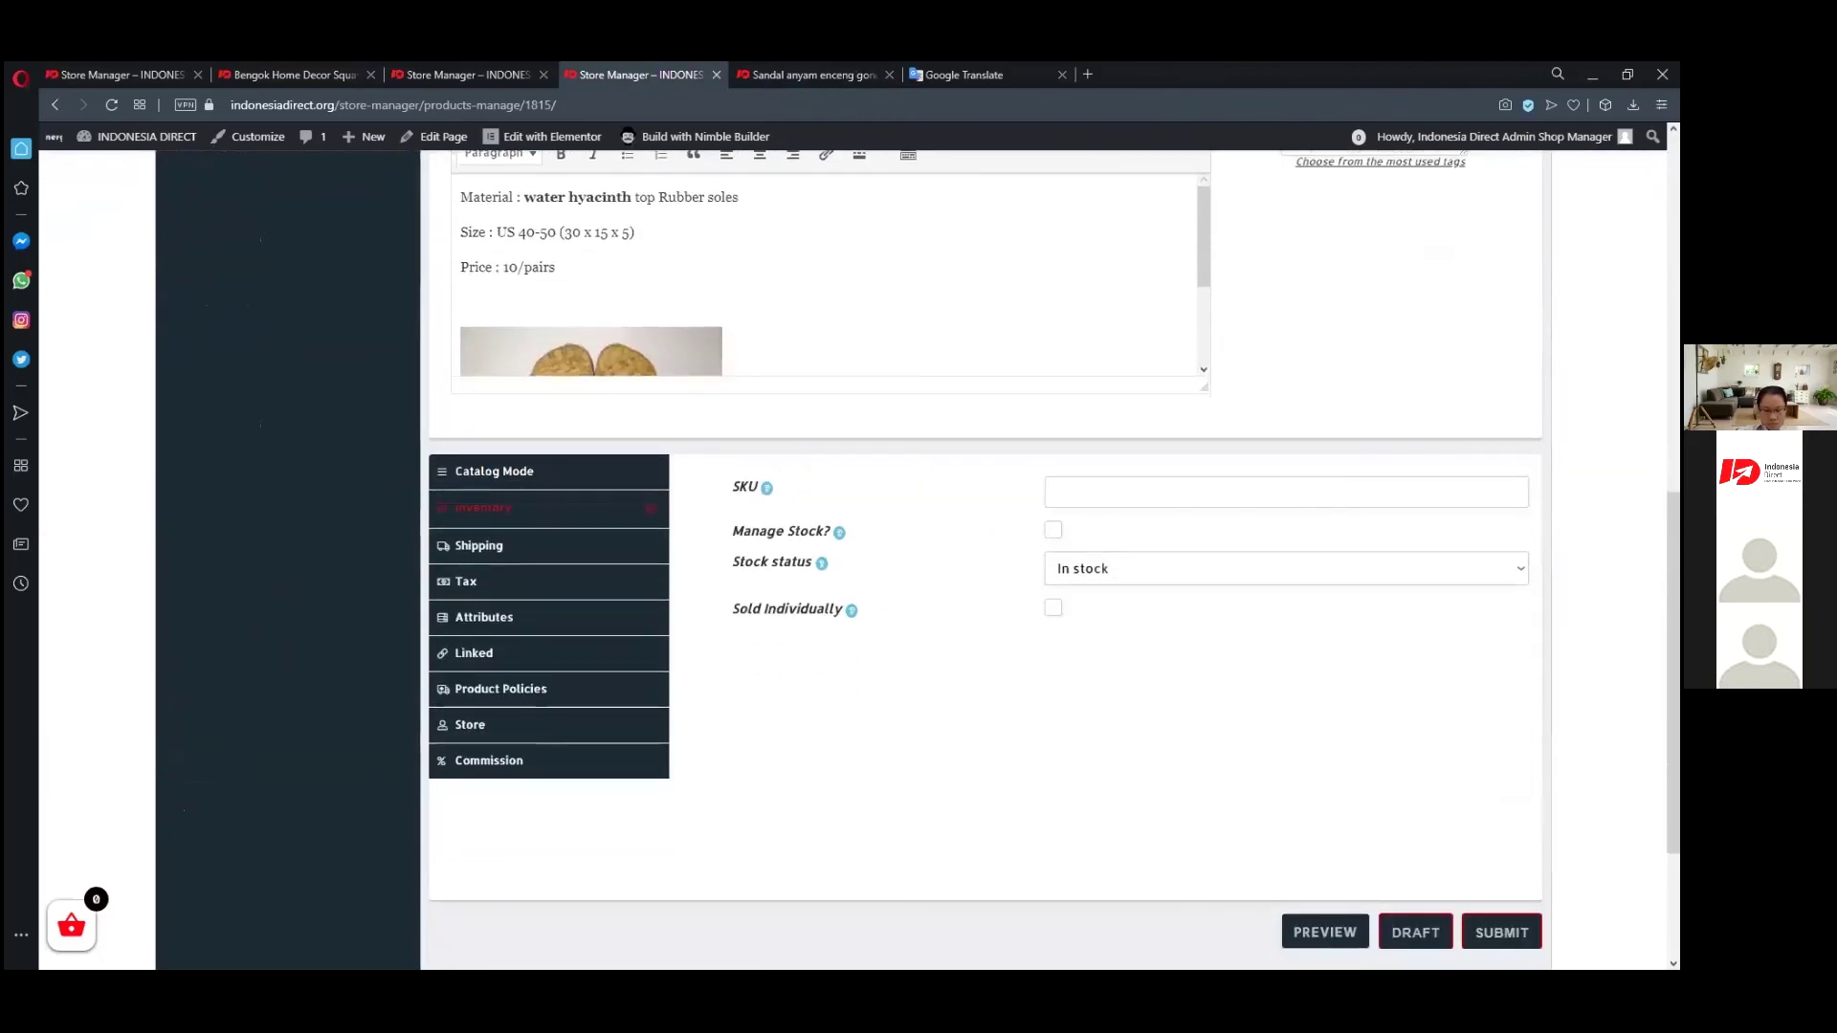
{"action": "left_click", "coordinate": [558, 474]}
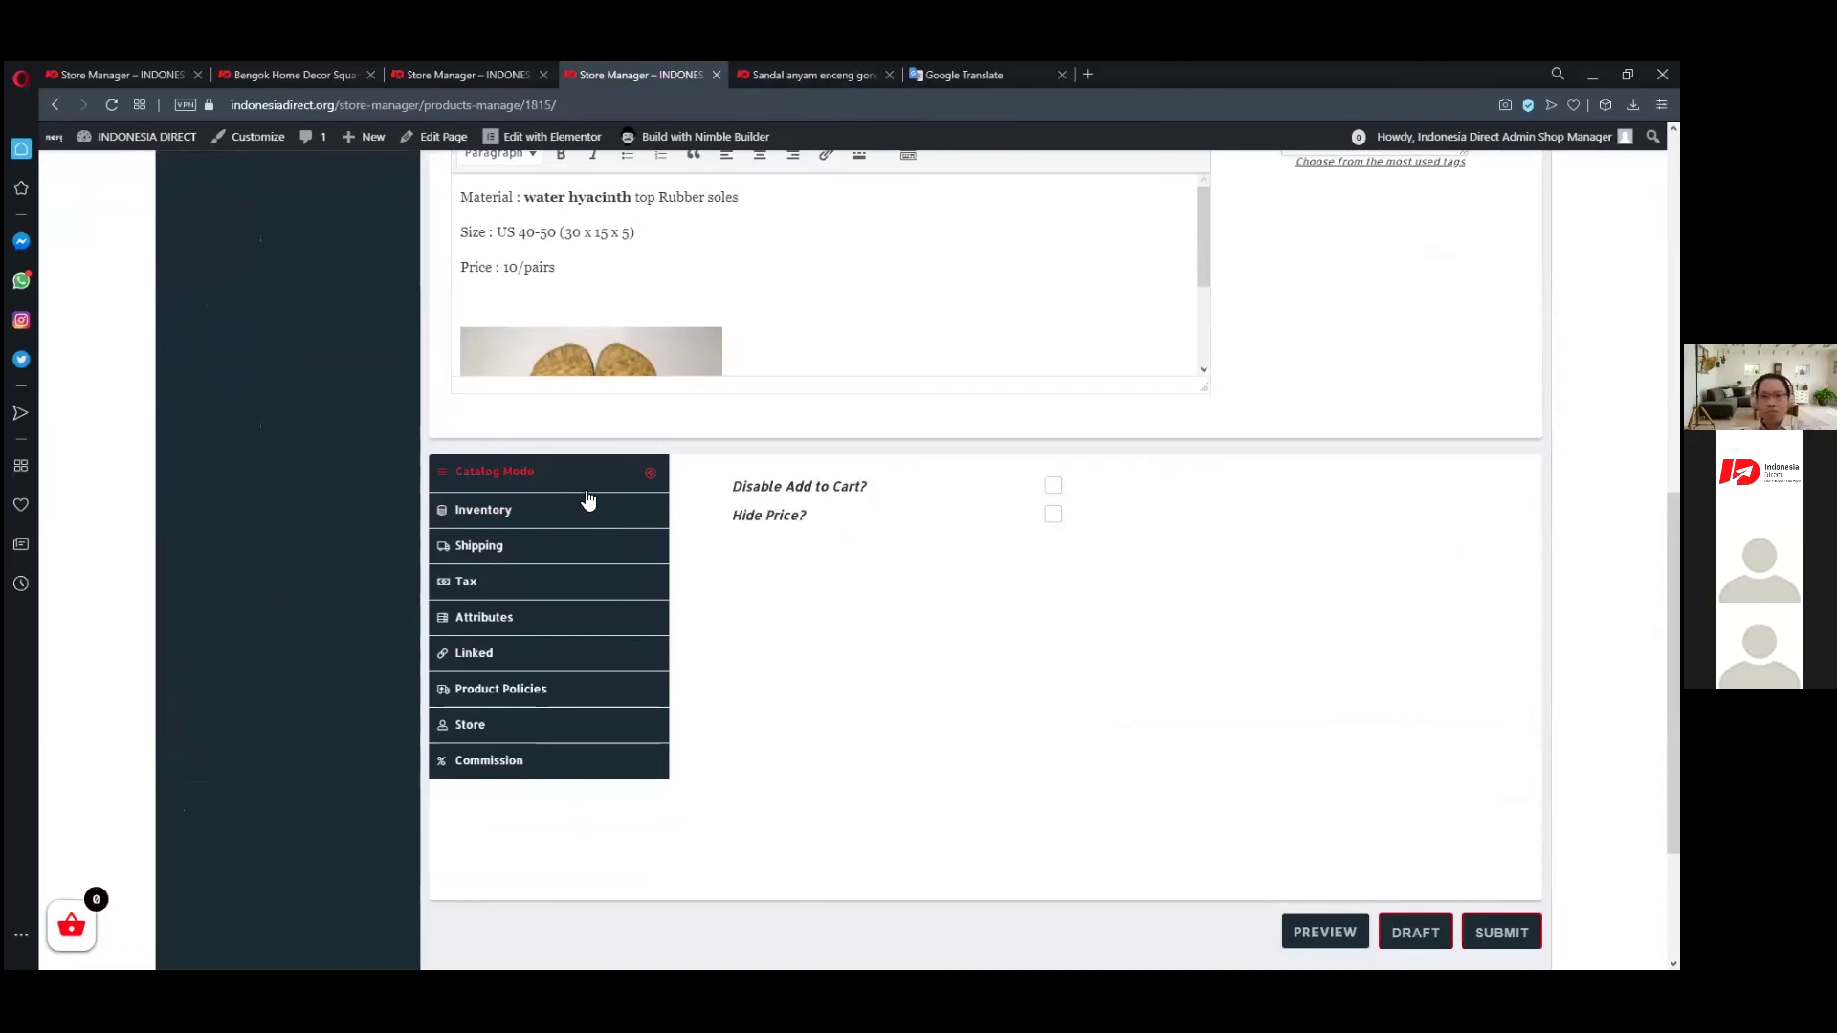
{"action": "left_click", "coordinate": [520, 512]}
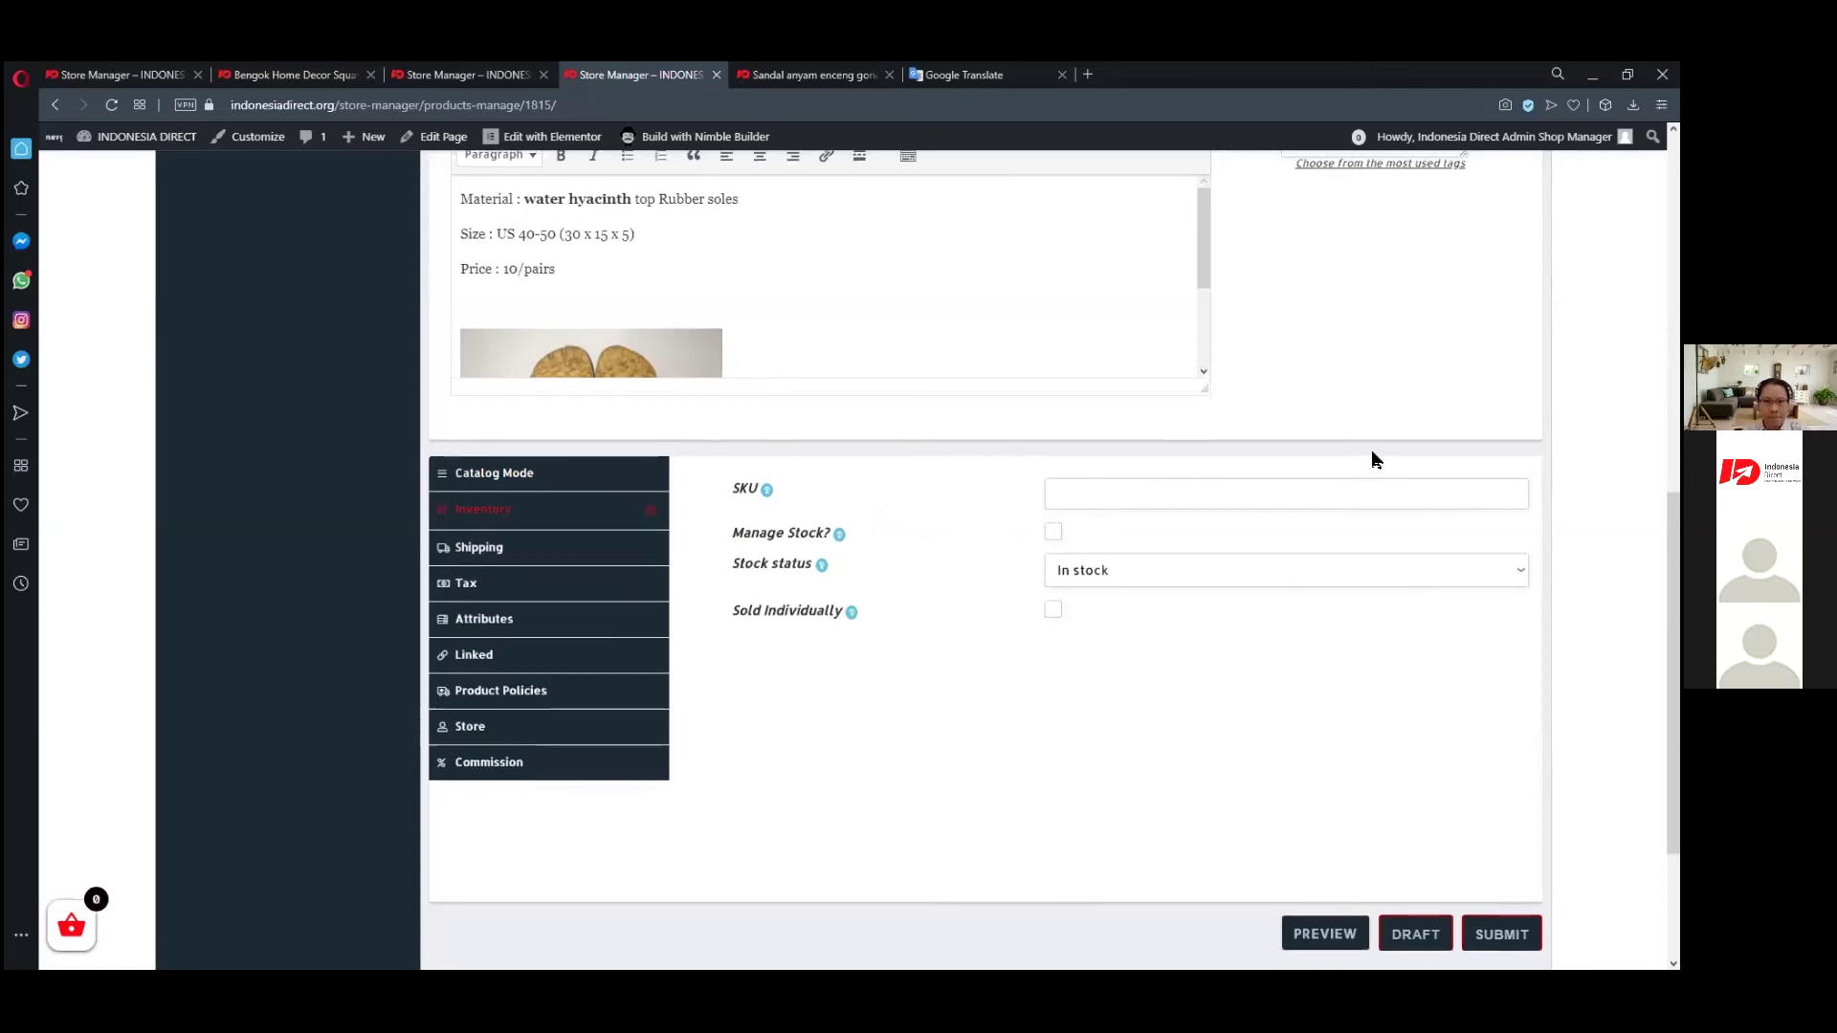
{"action": "scroll", "coordinate": [1374, 460], "scroll_direction": "up", "scroll_amount": 8}
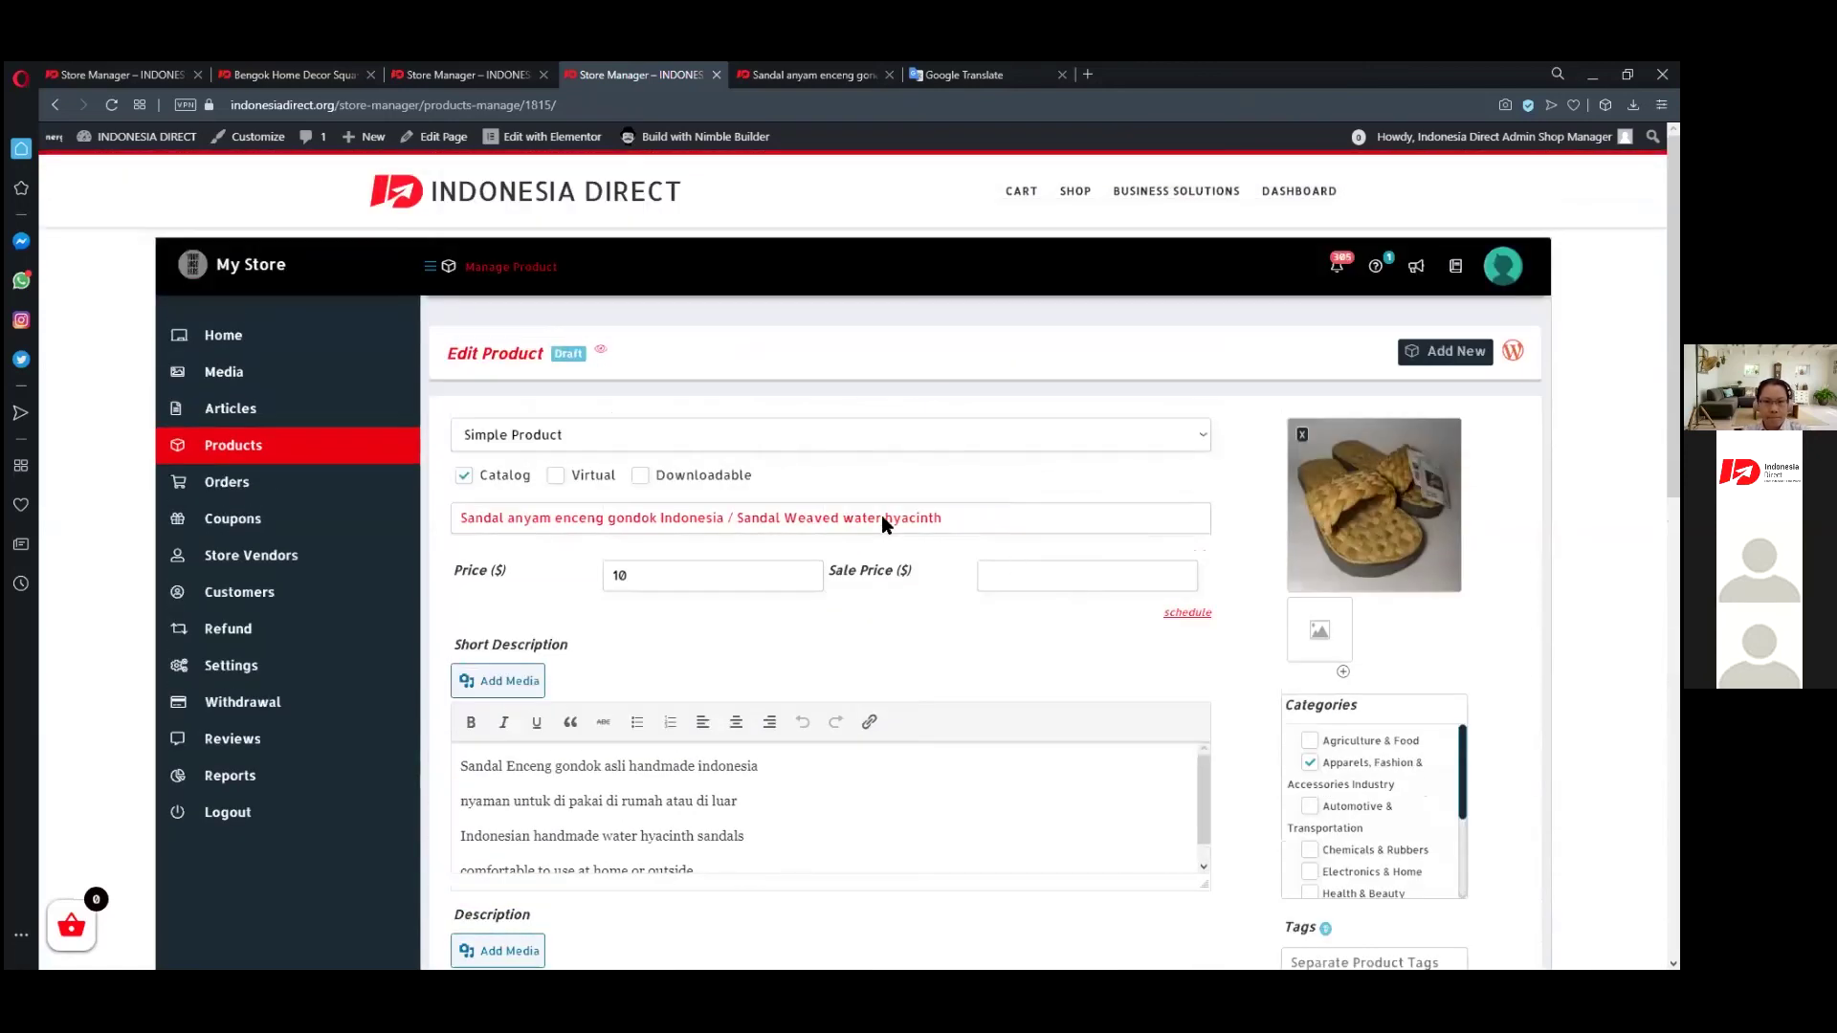
{"action": "scroll", "coordinate": [882, 515], "scroll_direction": "down", "scroll_amount": 1}
{"action": "scroll", "coordinate": [1066, 587], "scroll_direction": "down", "scroll_amount": 7}
{"action": "left_click", "coordinate": [1073, 593]}
- Examine the SKU codes of the Towel Hook Purple Druzy stone and the Black Petrified wood book end in the product list
{"action": "left_click", "coordinate": [469, 75]}
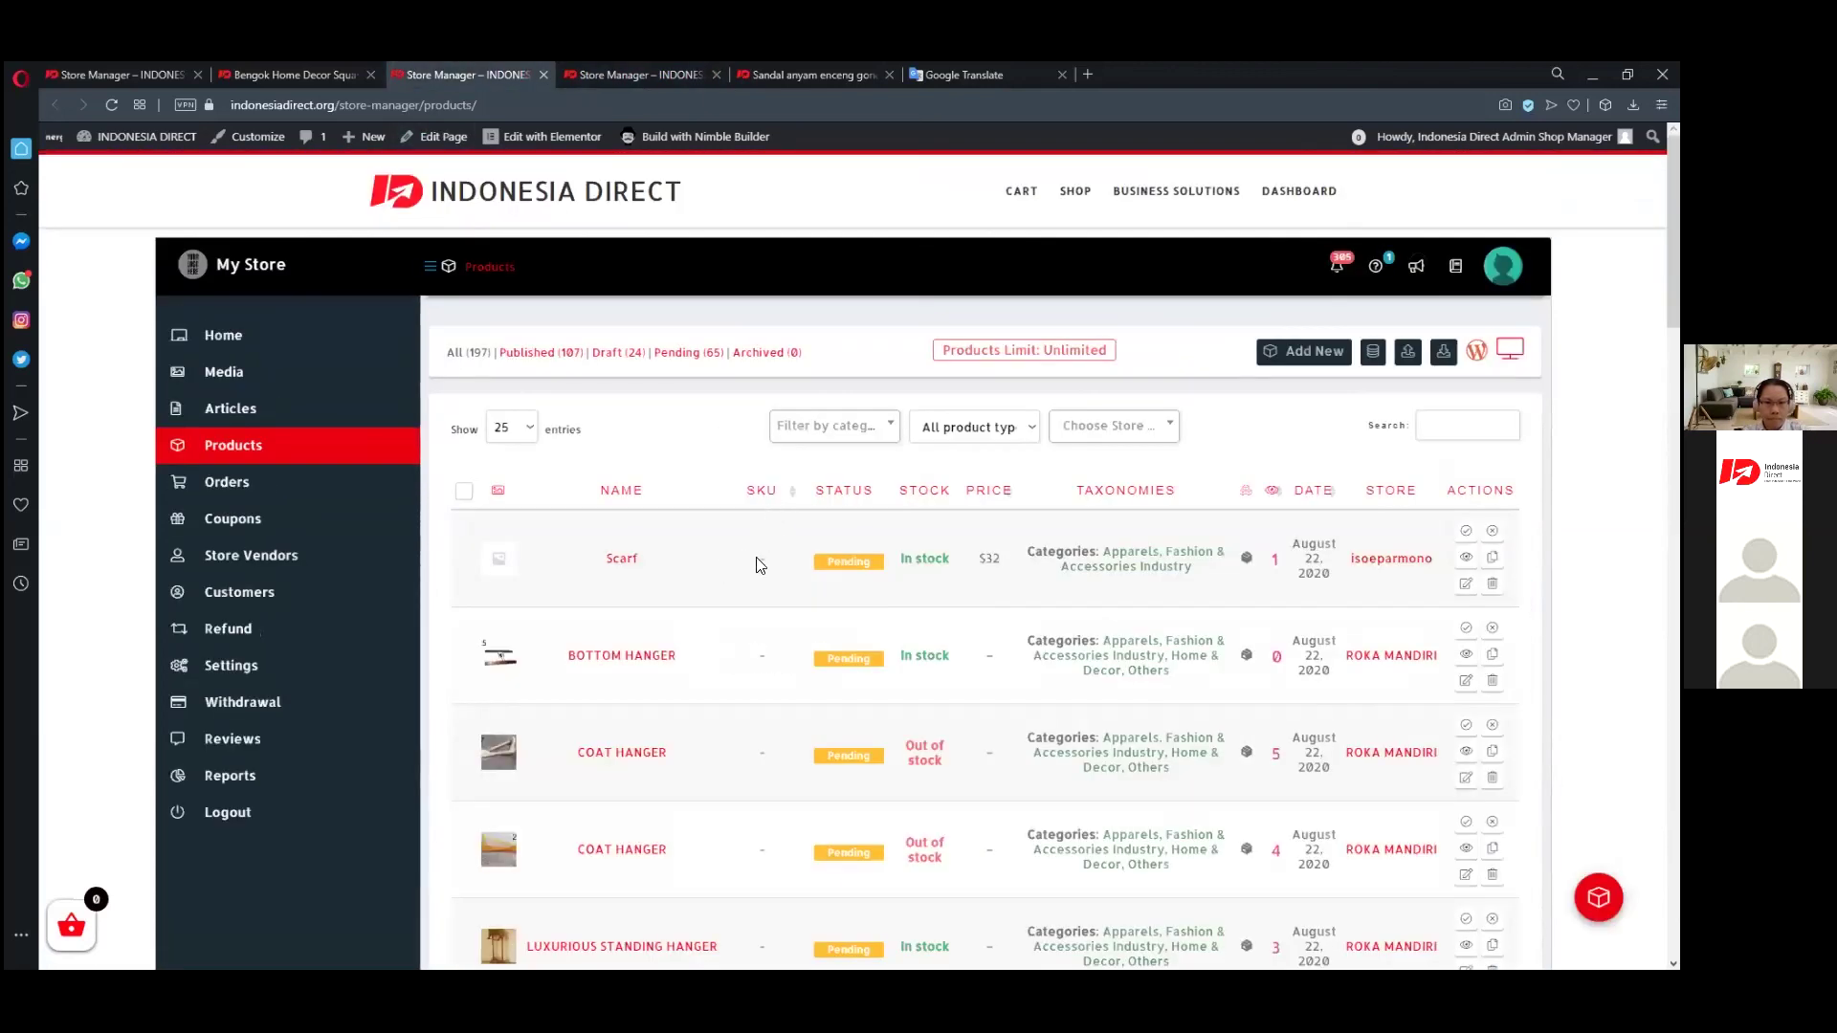
{"action": "scroll", "coordinate": [762, 566], "scroll_direction": "down", "scroll_amount": 5}
{"action": "scroll", "coordinate": [775, 437], "scroll_direction": "down", "scroll_amount": 3}
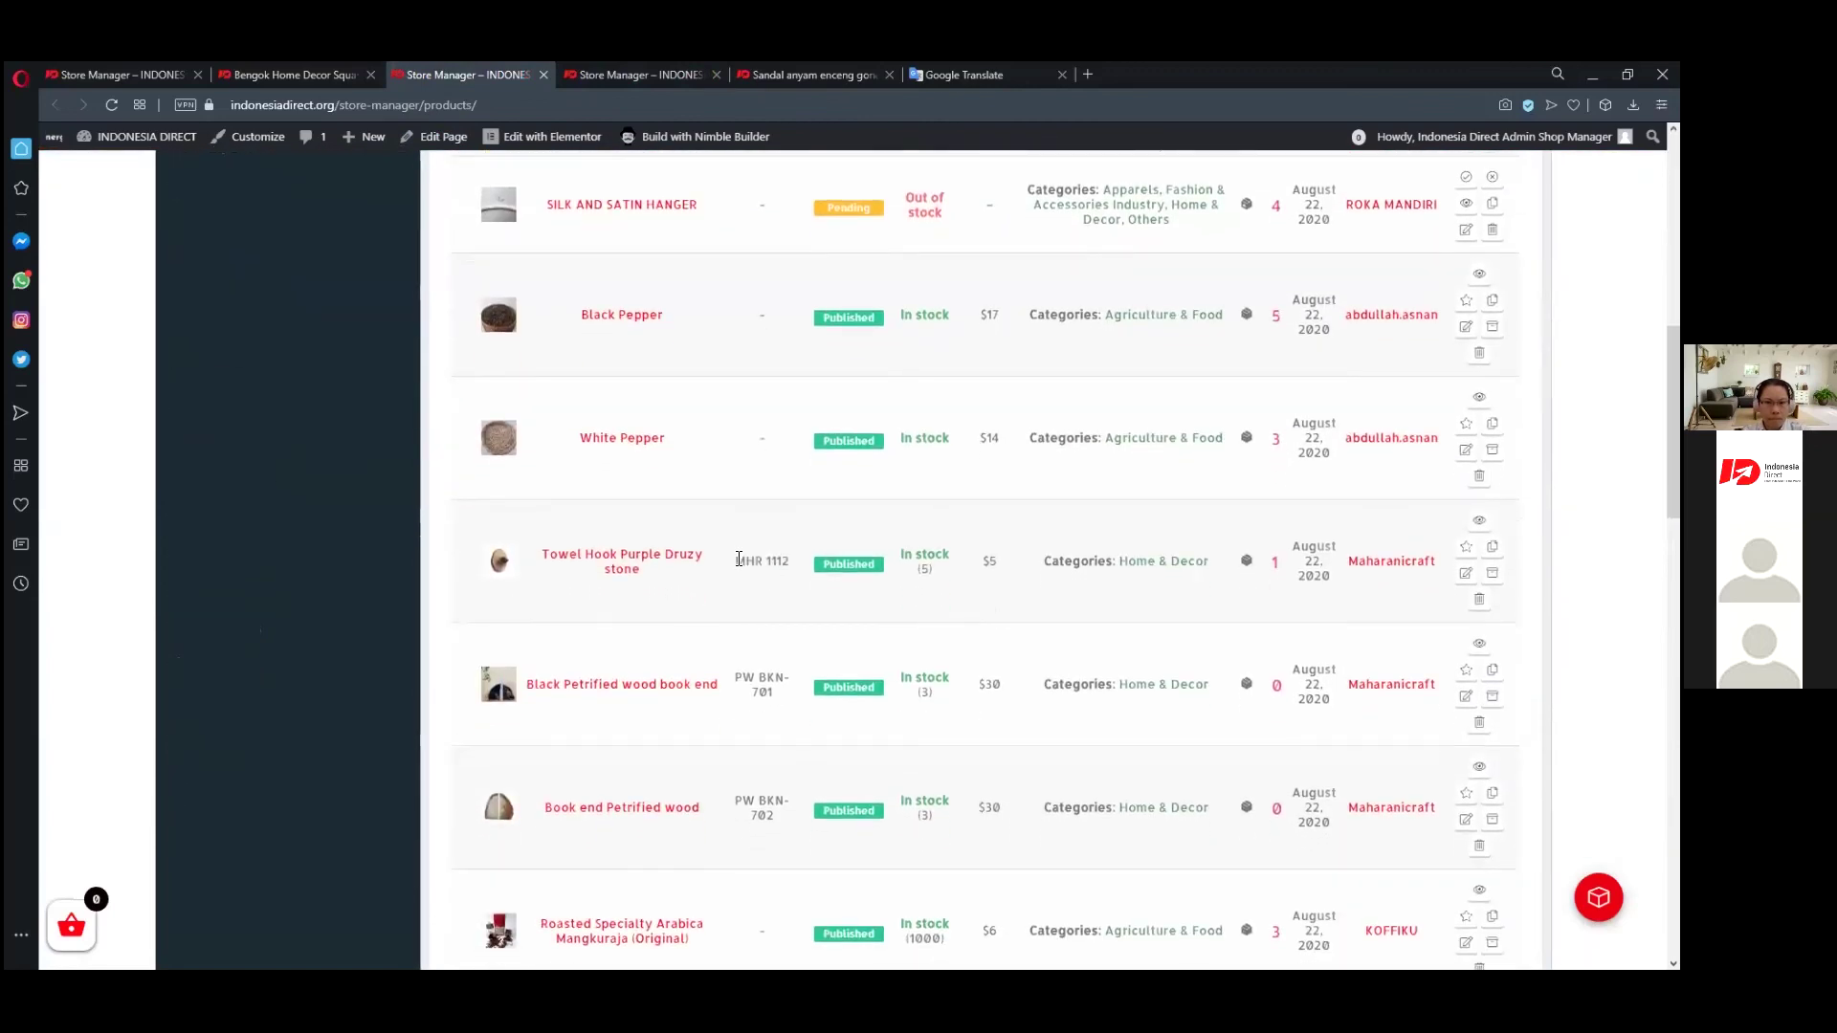
{"action": "triple_click", "coordinate": [784, 561]}
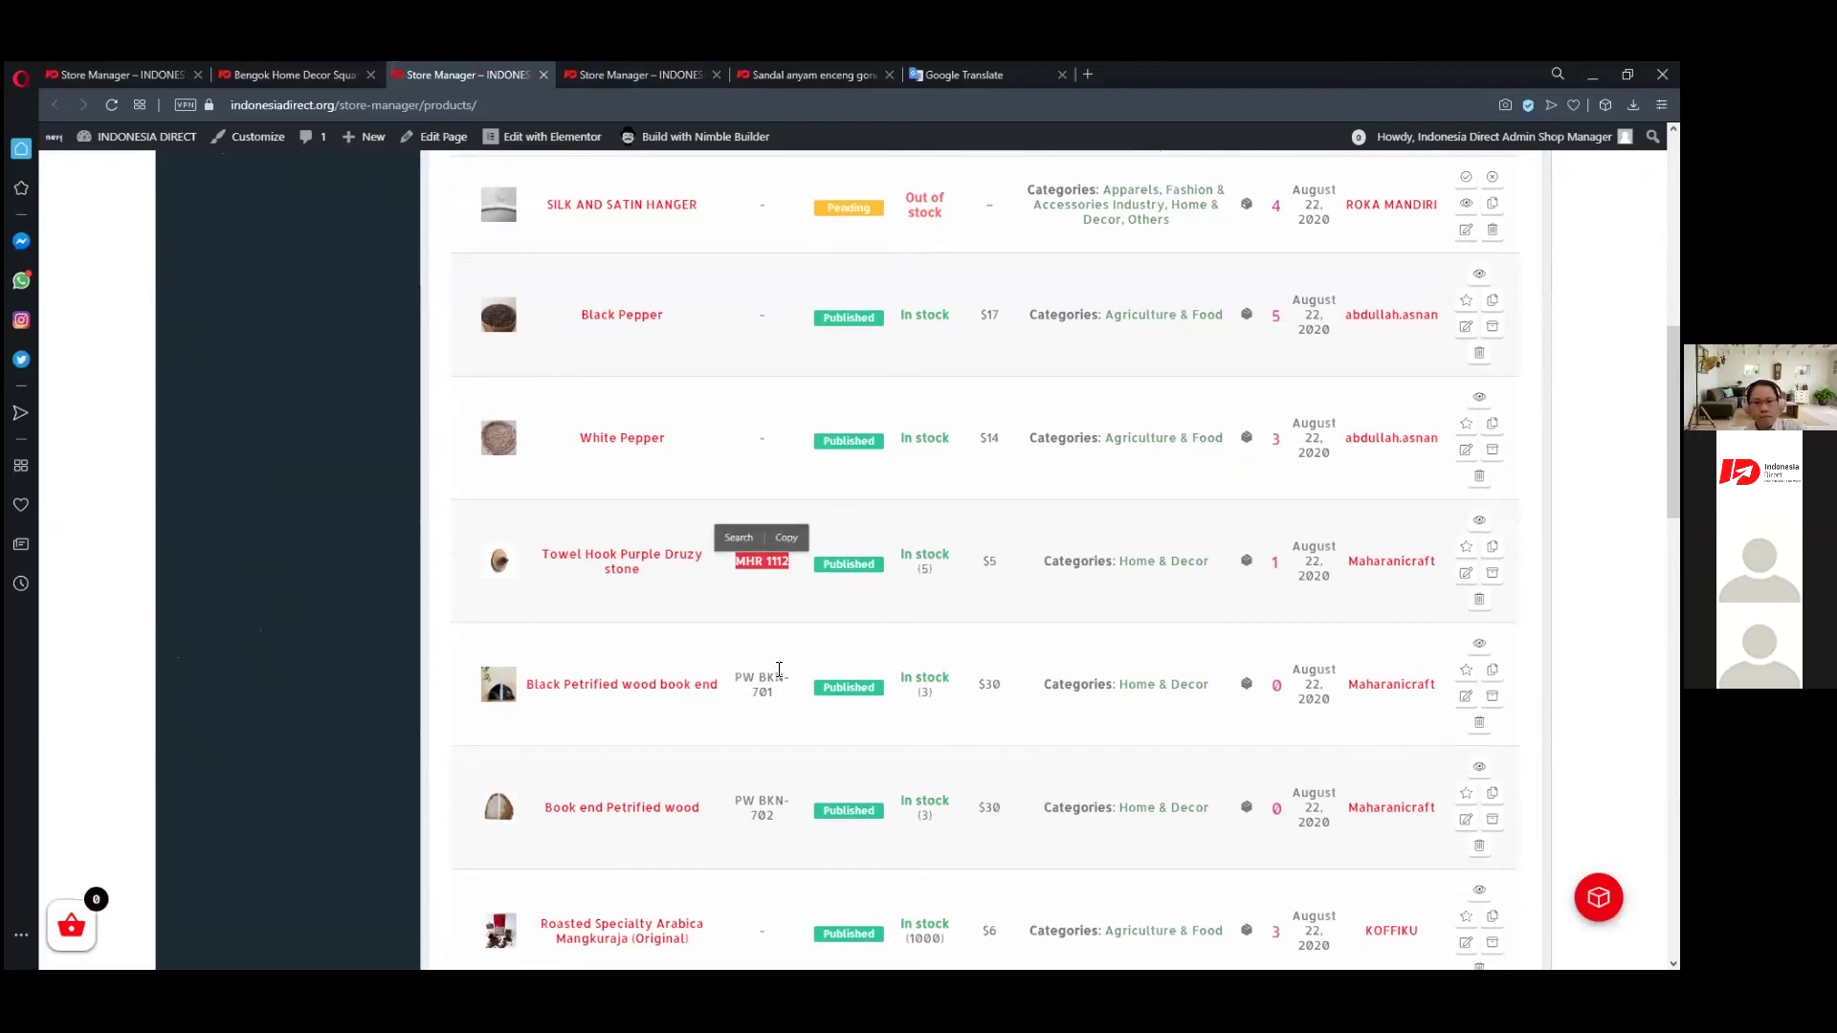
{"action": "left_click_drag", "start_coordinate": [779, 672], "coordinate": [787, 706]}
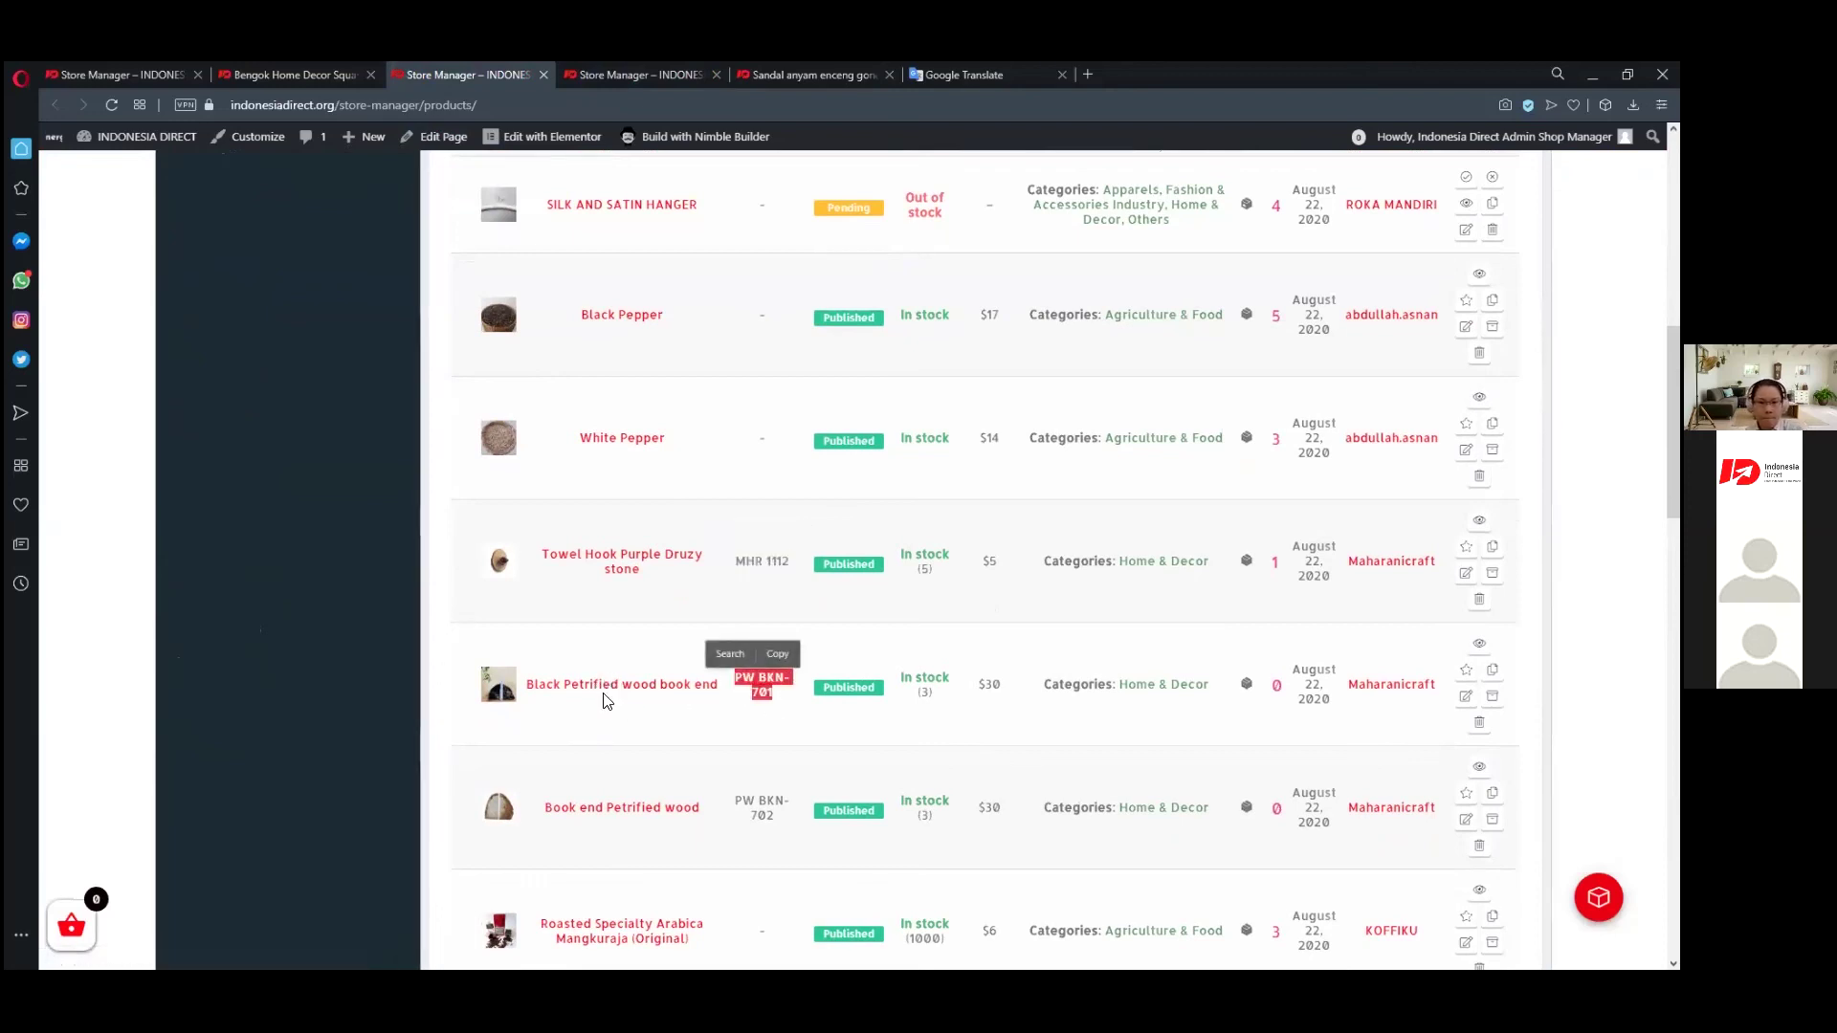
{"action": "left_click", "coordinate": [764, 689]}
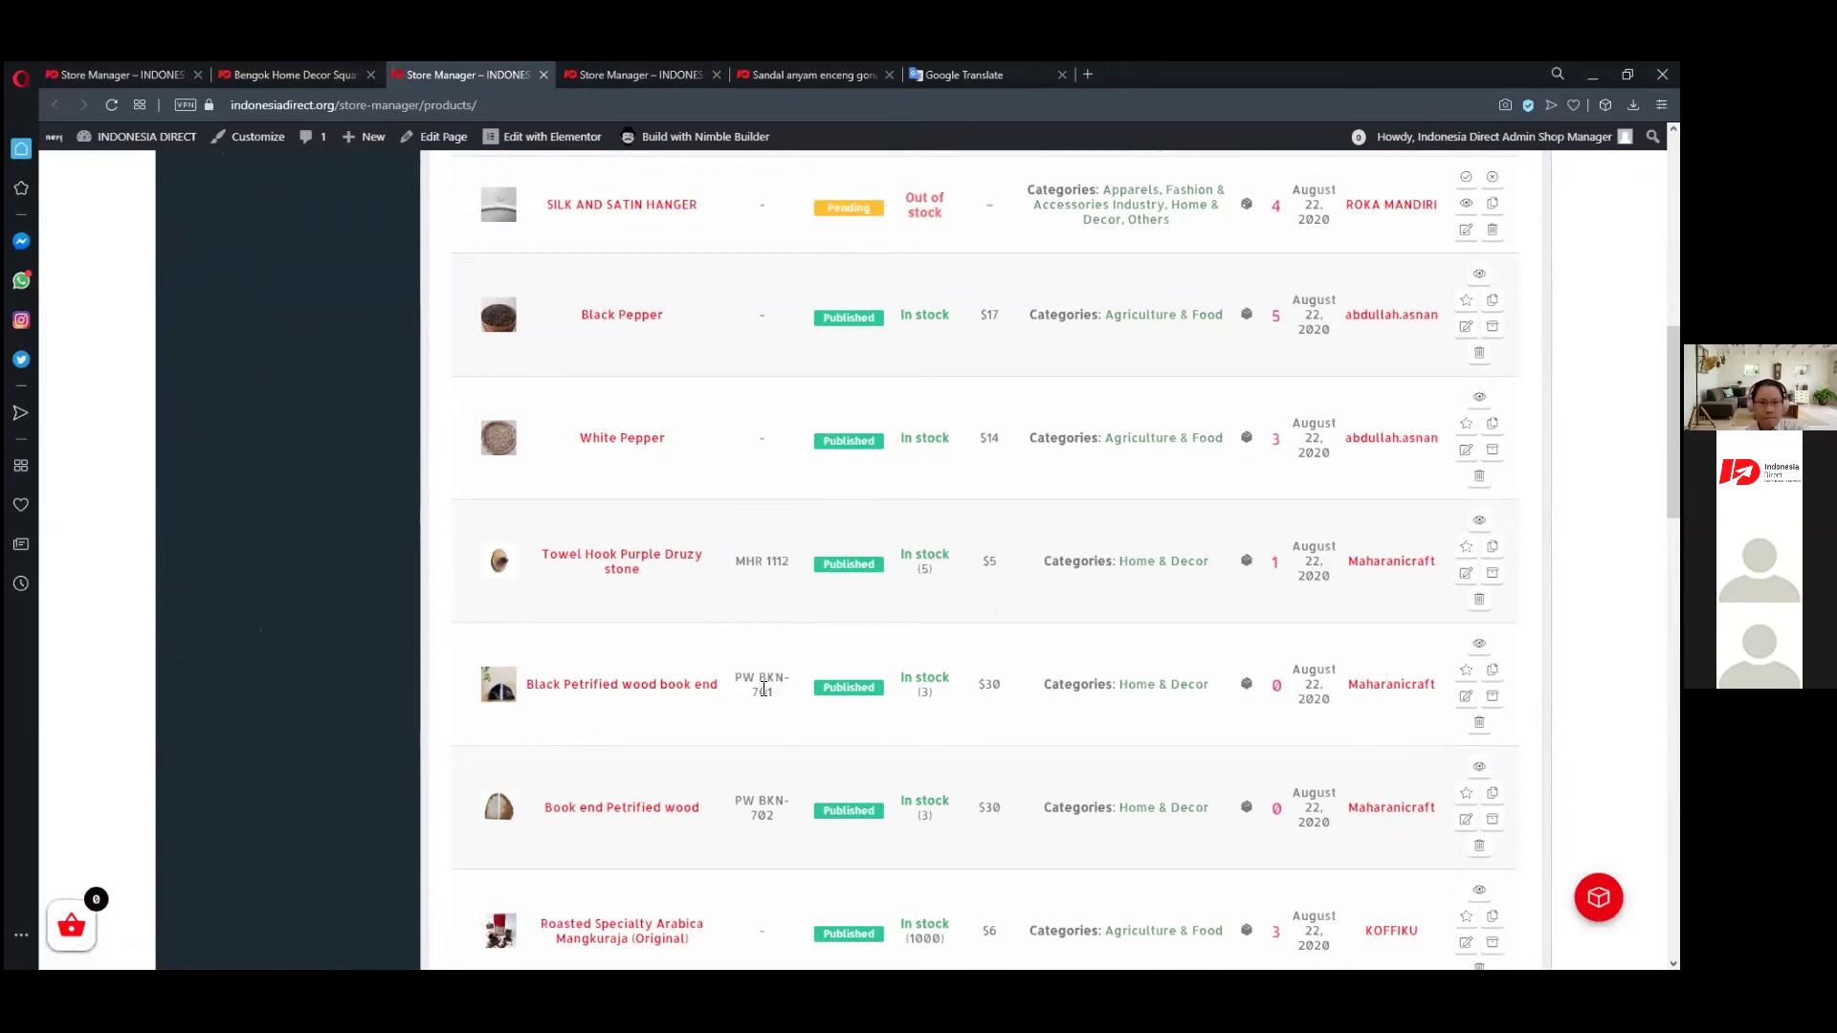
{"action": "left_click_drag", "start_coordinate": [737, 674], "coordinate": [780, 697]}
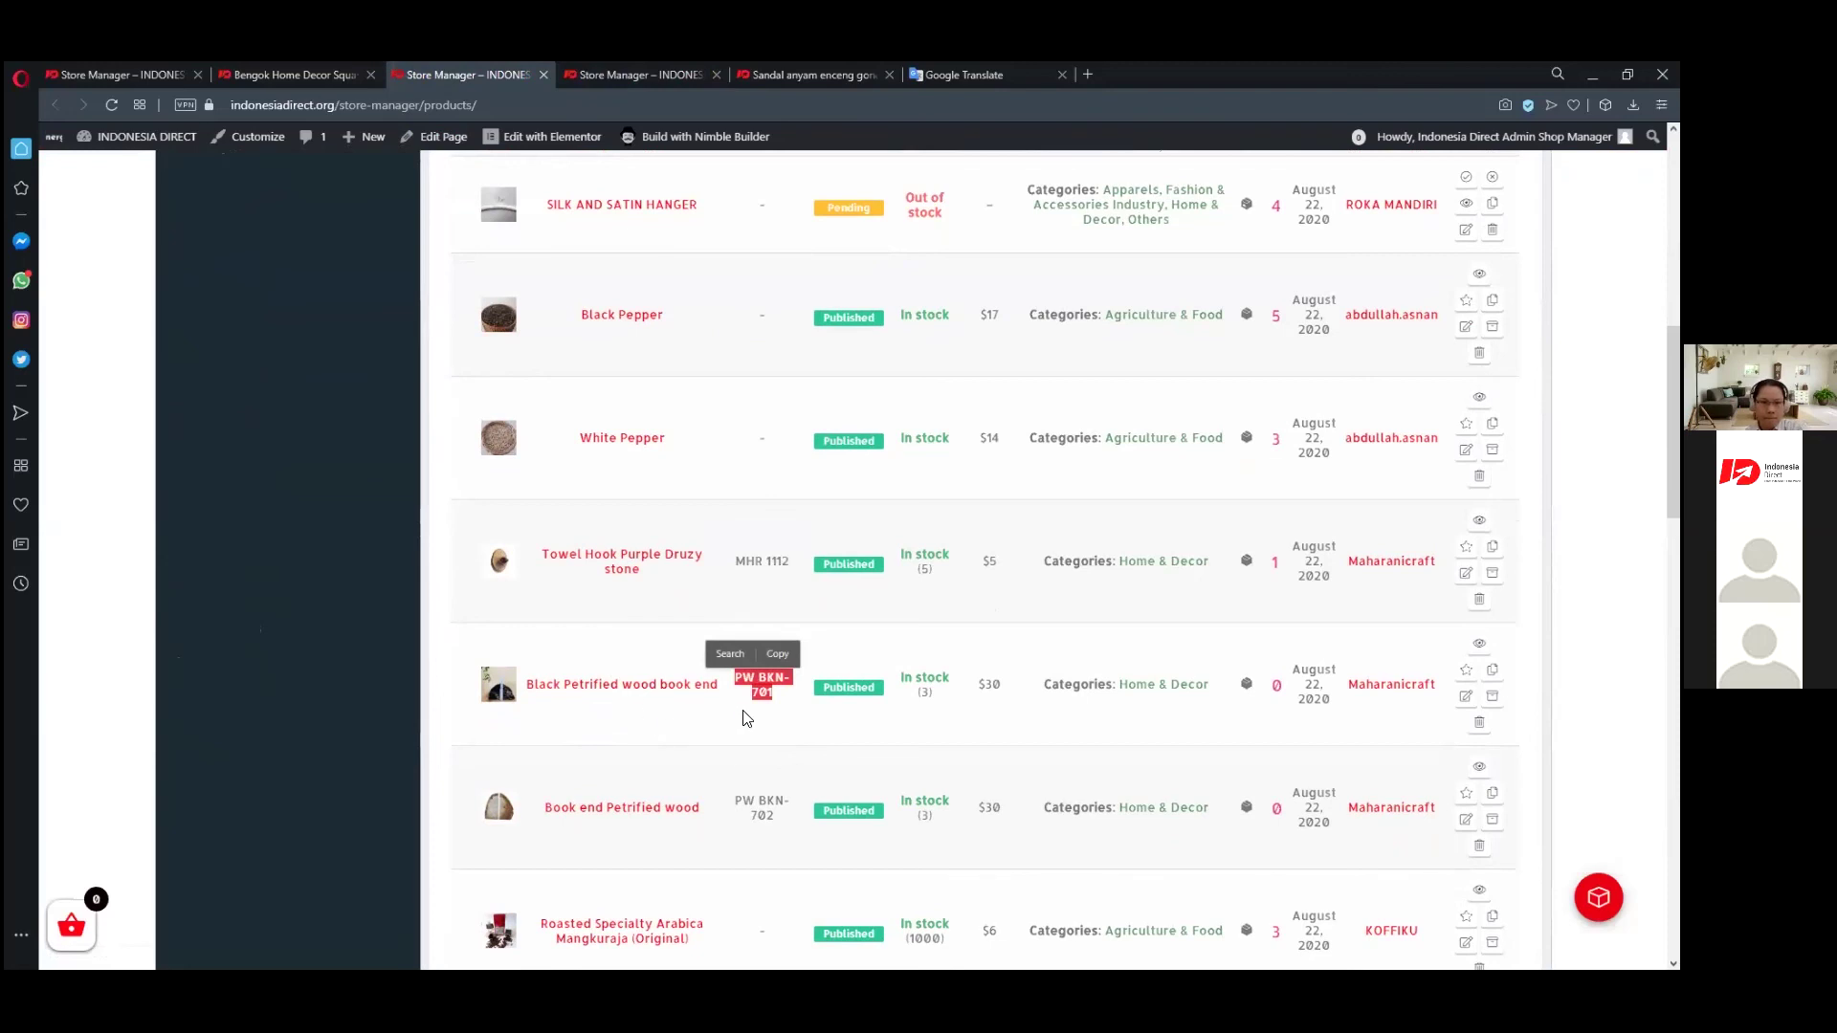
{"action": "scroll", "coordinate": [765, 621], "scroll_direction": "up", "scroll_amount": 6}
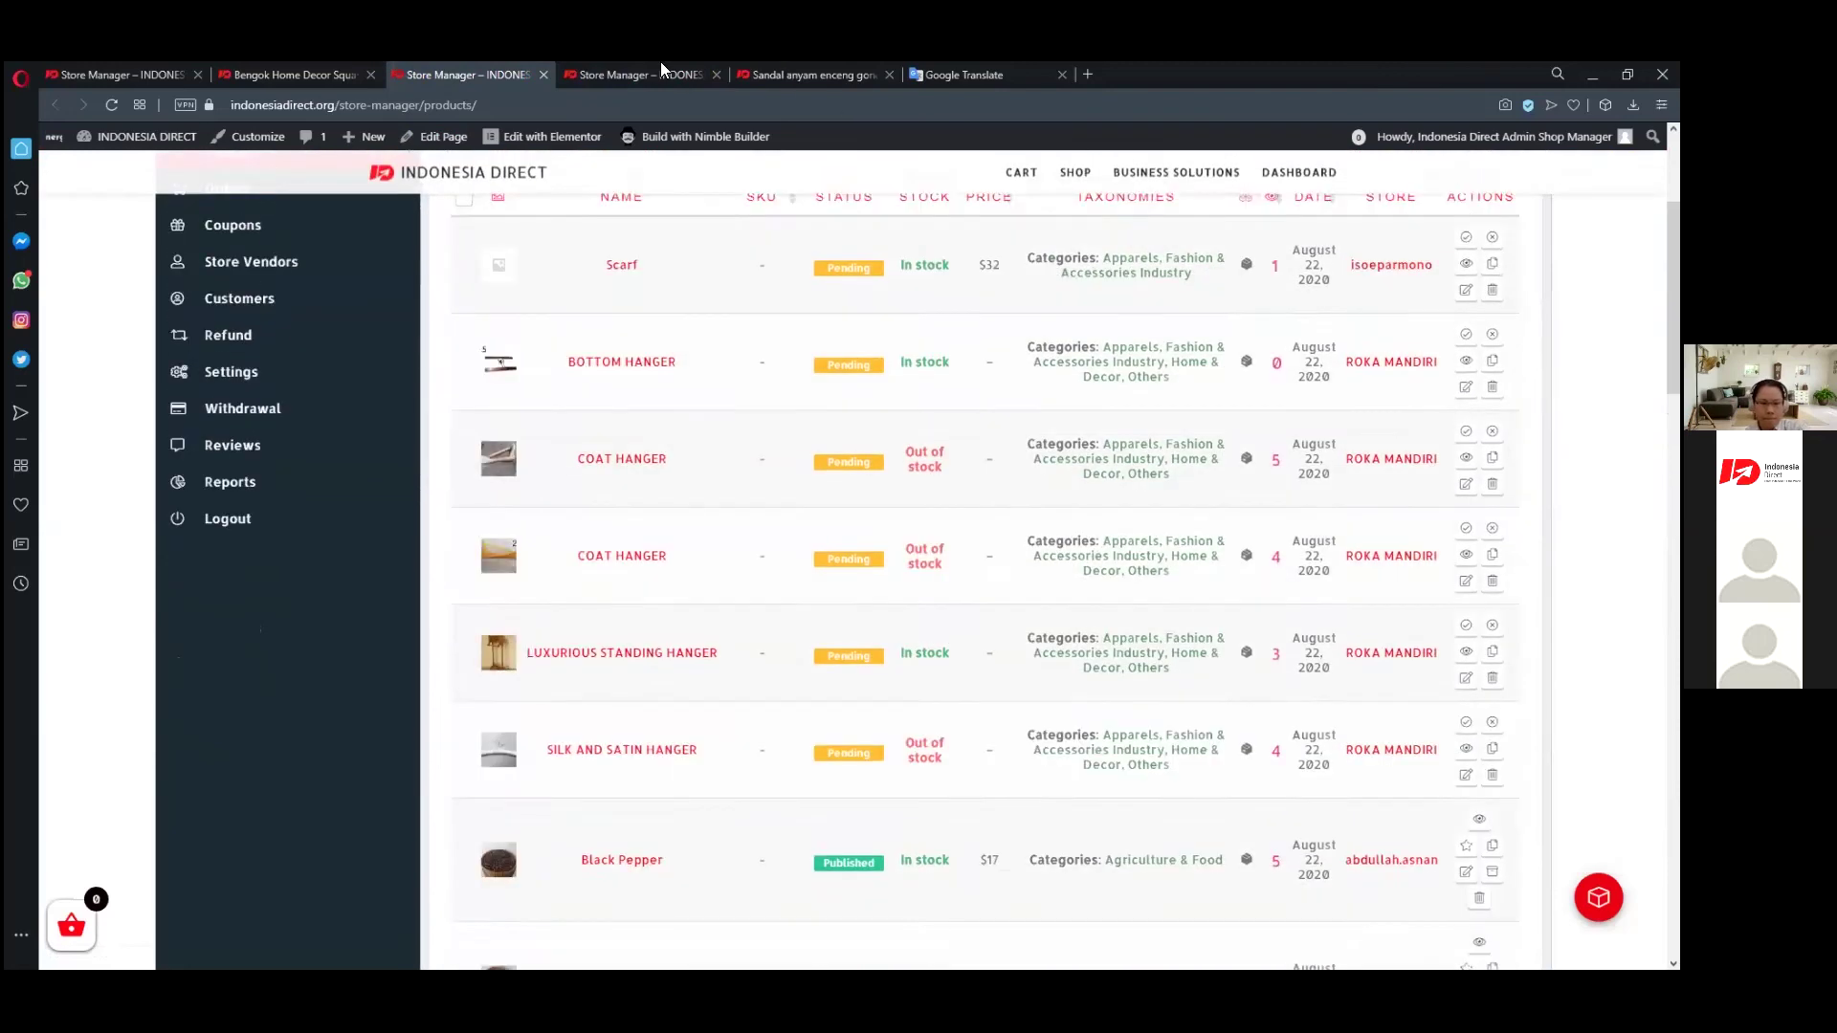
- Return to the product form and go through the weight and the length, width and height fields of the Shipping settings
{"action": "left_click", "coordinate": [660, 65]}
{"action": "left_click", "coordinate": [527, 654]}
{"action": "left_click", "coordinate": [1086, 593]}
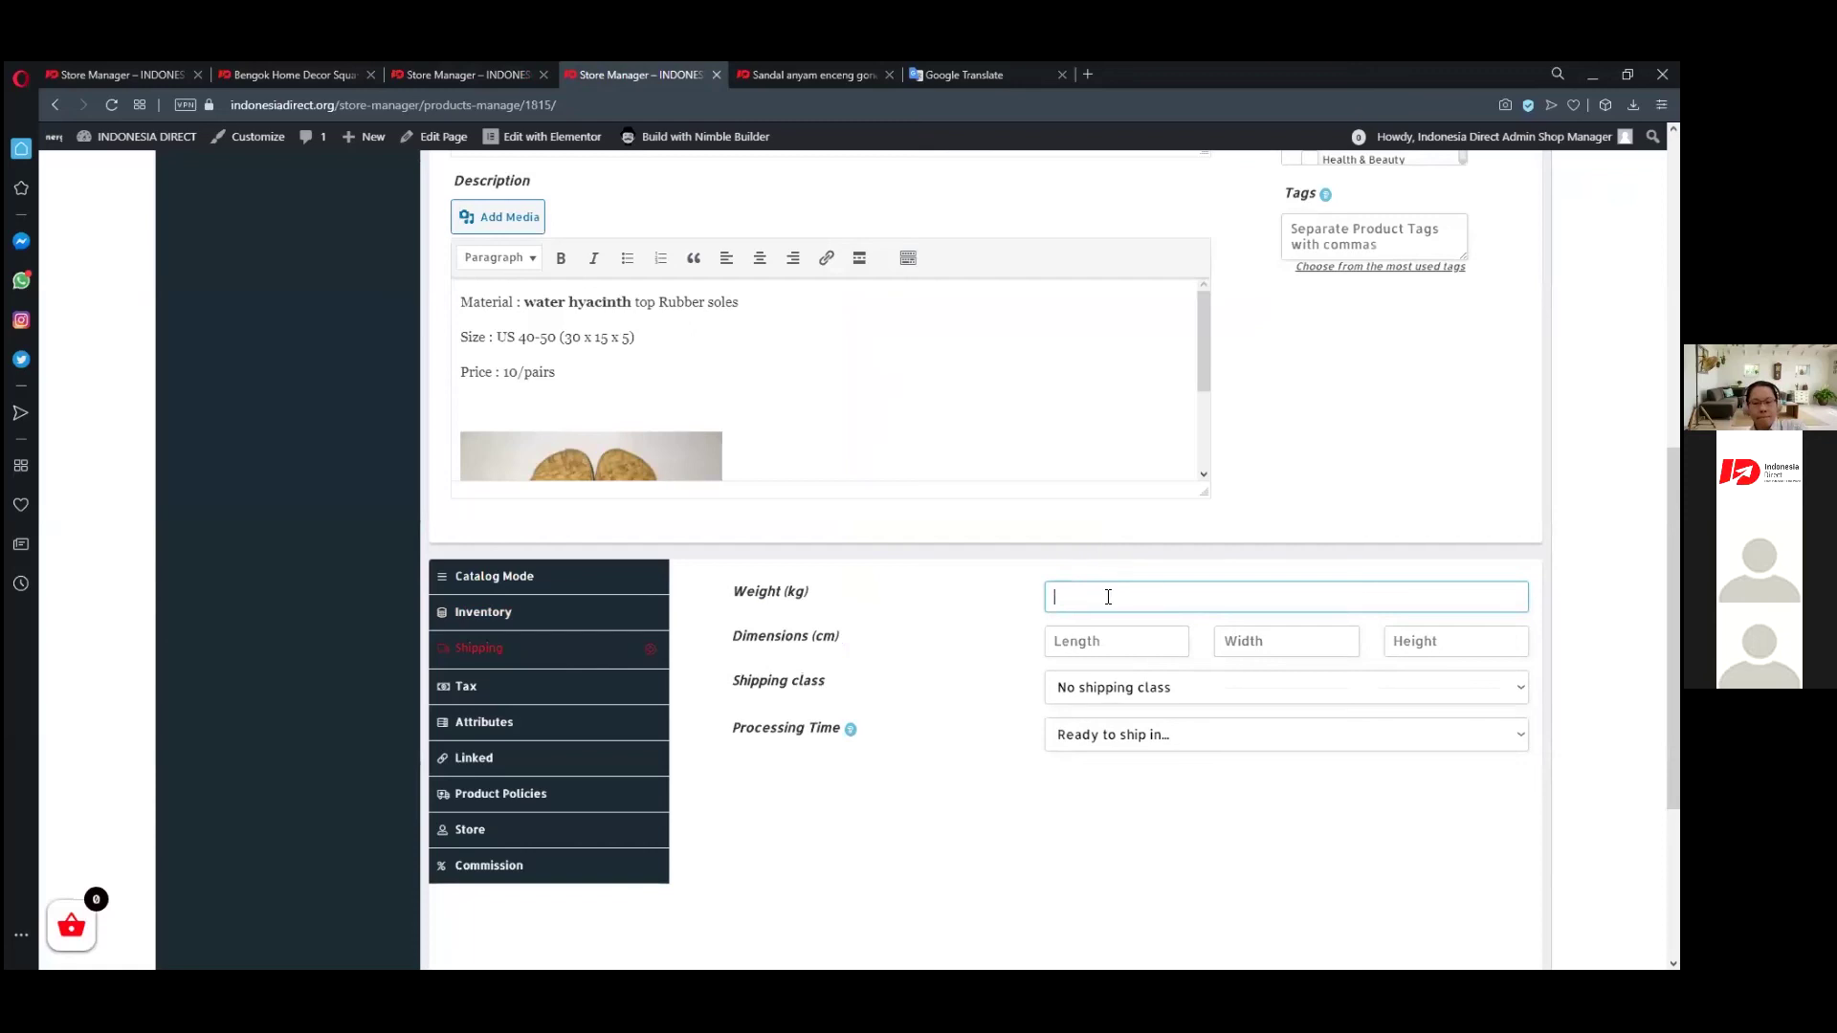
{"action": "key", "text": "Tab"}
{"action": "key", "text": "Tab"}
{"action": "key", "text": "Tab"}
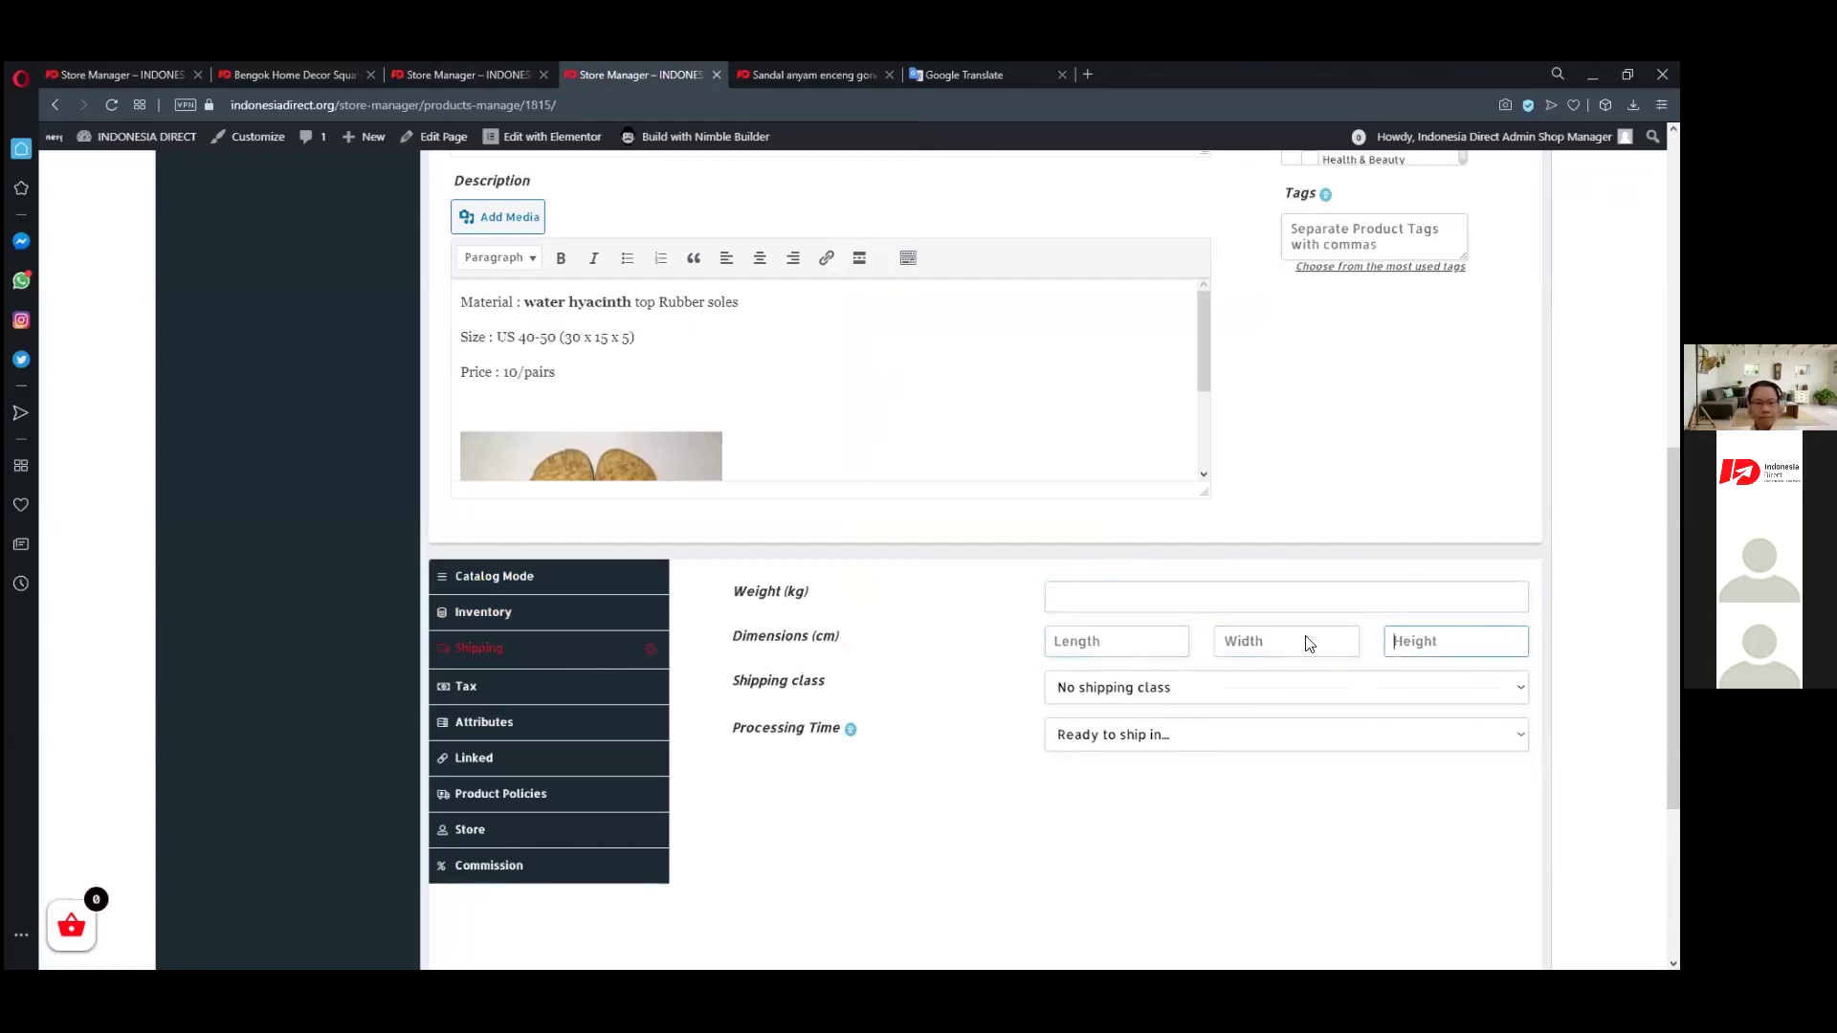
{"action": "left_click", "coordinate": [1154, 649]}
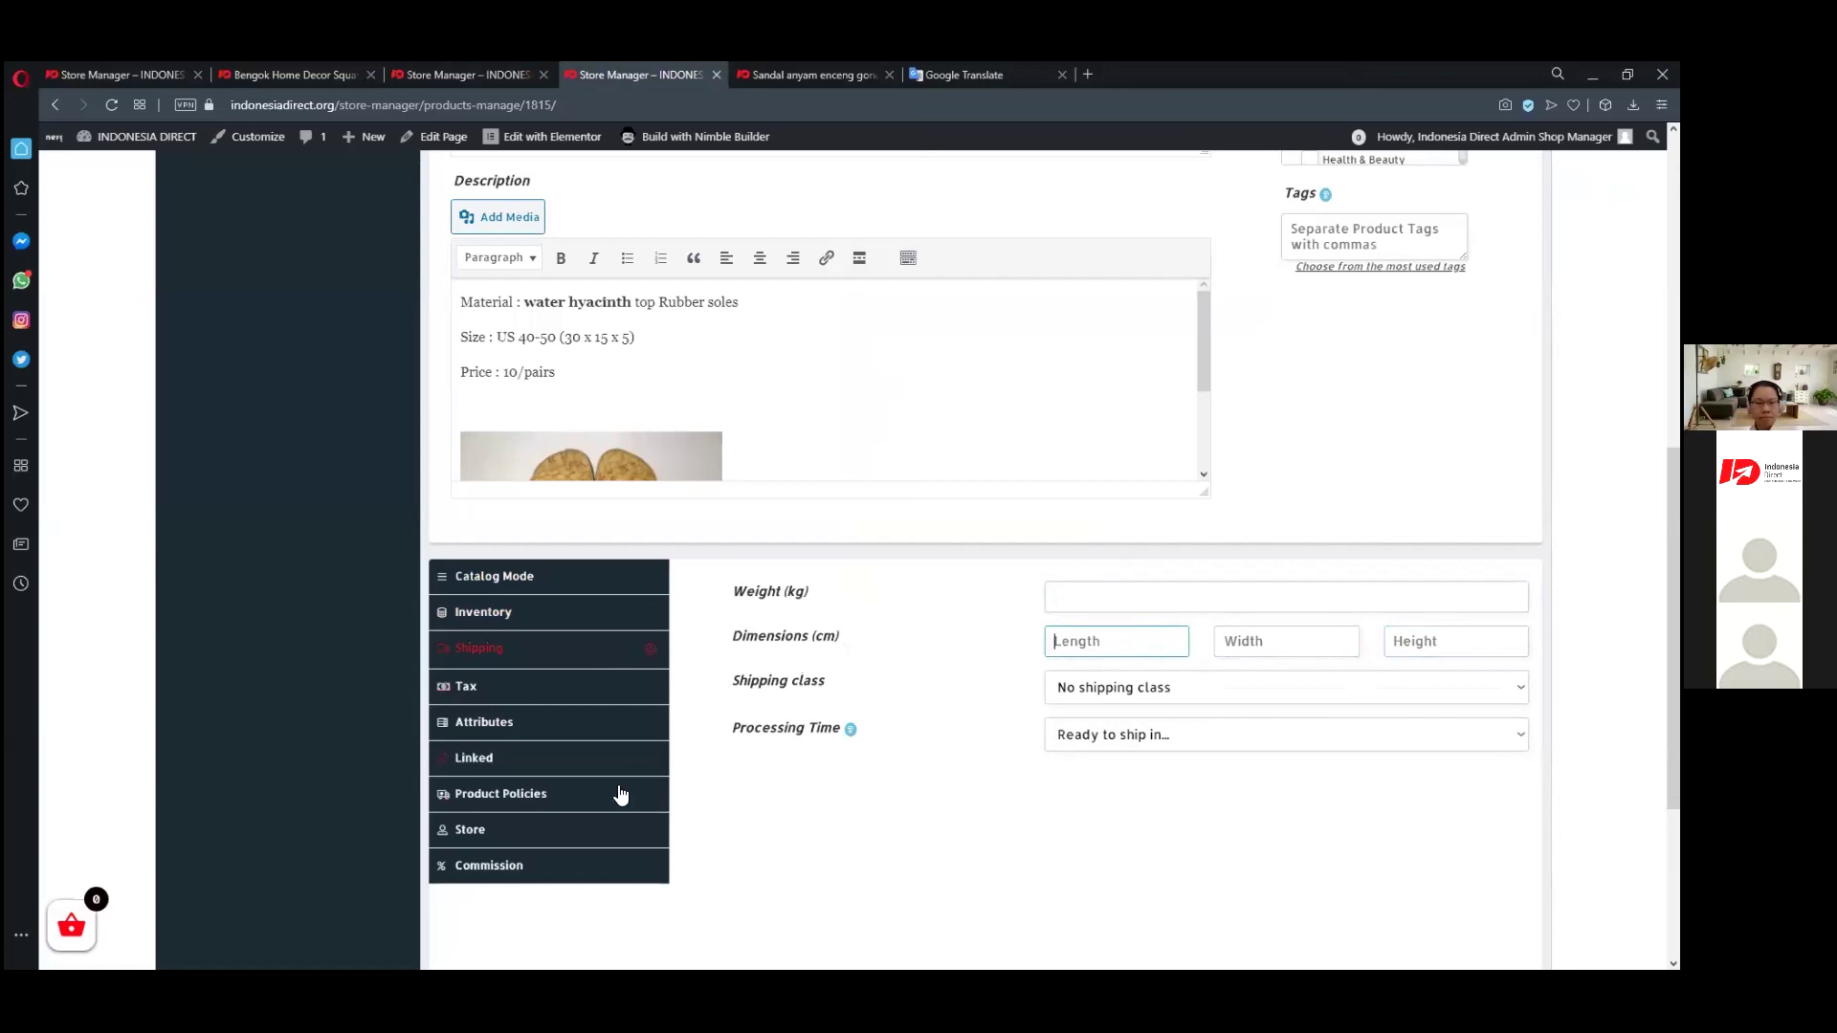
- View the product's Tax, Attributes, Linked, Product Policies and Store settings in turn
{"action": "left_click", "coordinate": [533, 699]}
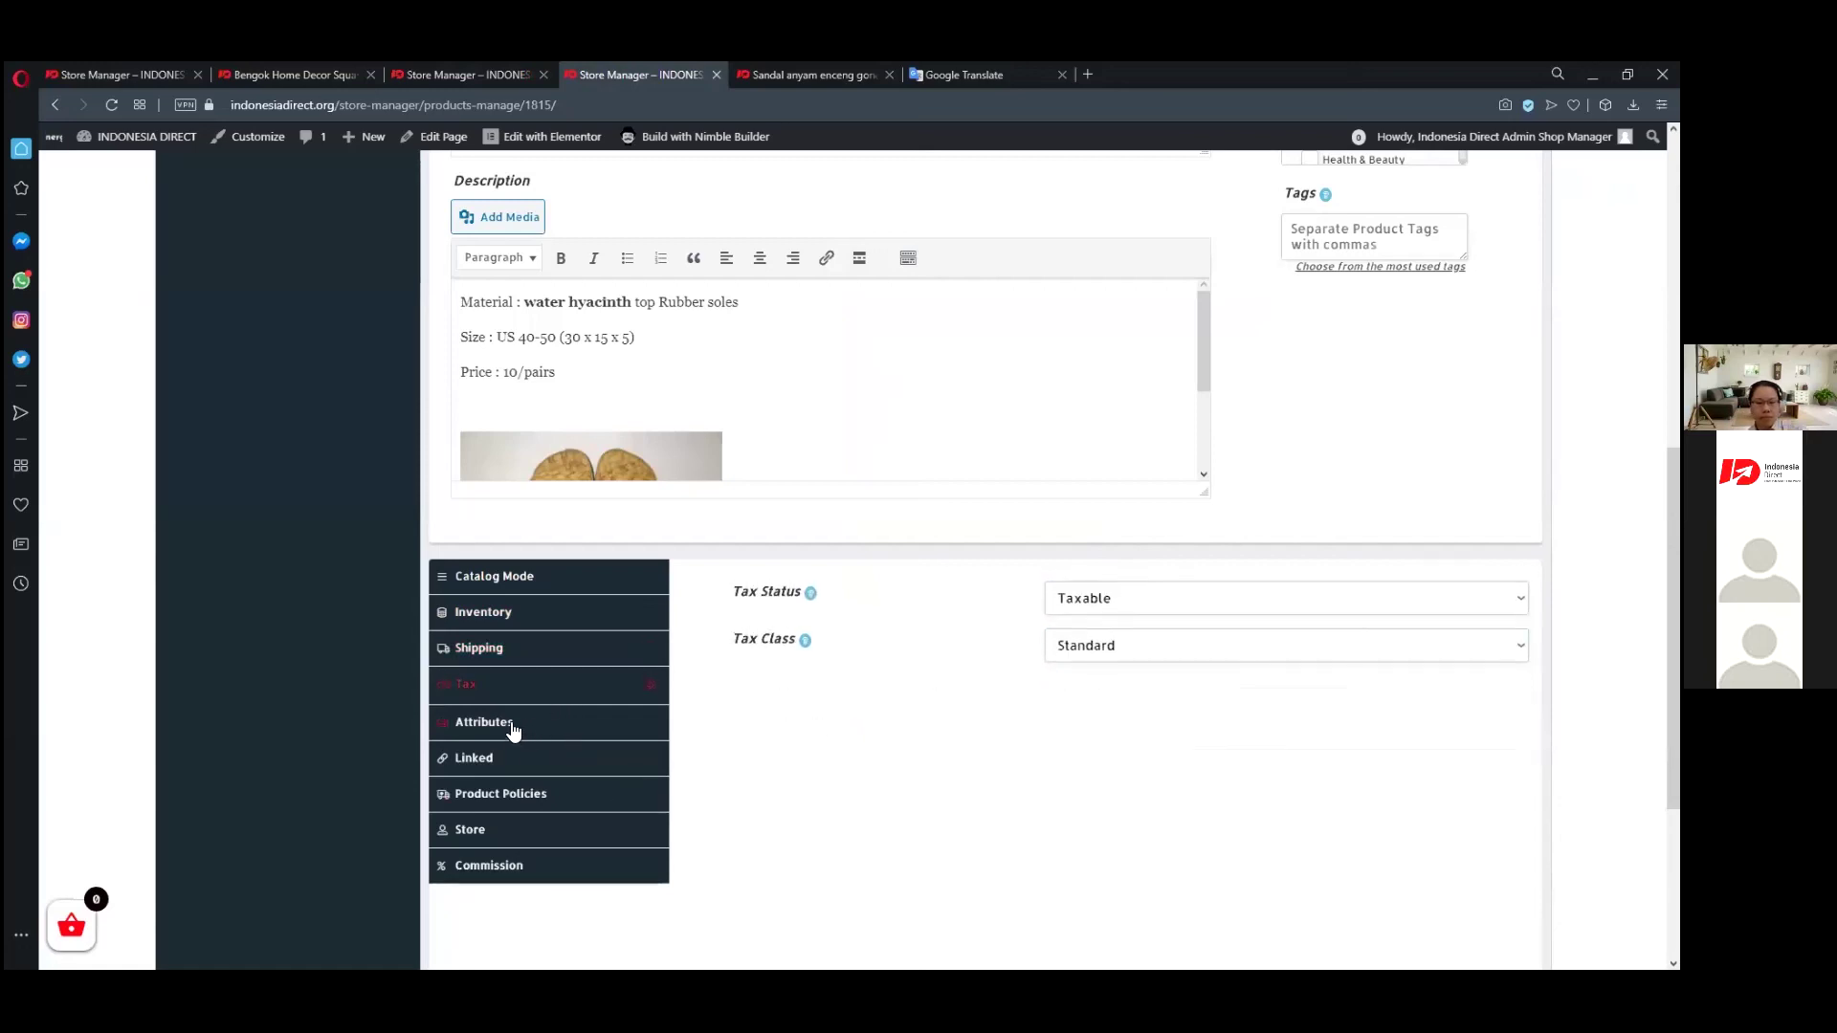
{"action": "left_click", "coordinate": [513, 722]}
{"action": "left_click", "coordinate": [515, 757]}
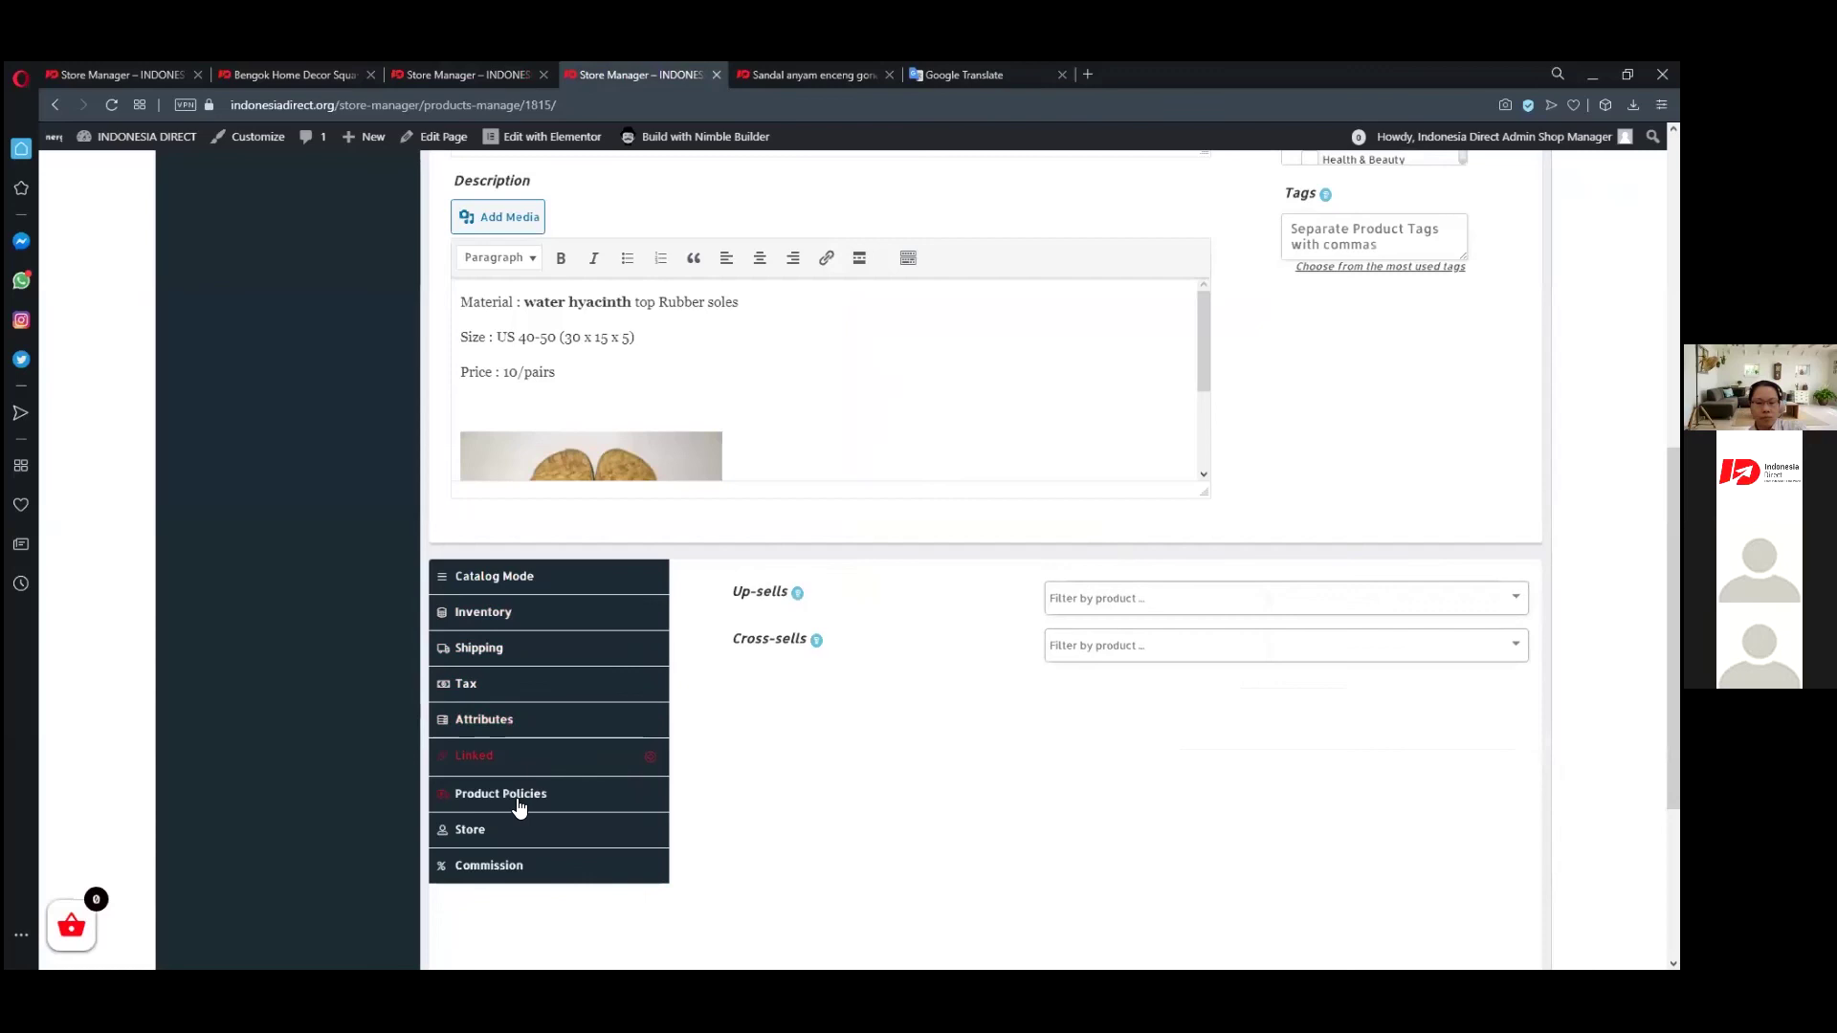
{"action": "left_click", "coordinate": [520, 806]}
{"action": "left_click", "coordinate": [507, 830]}
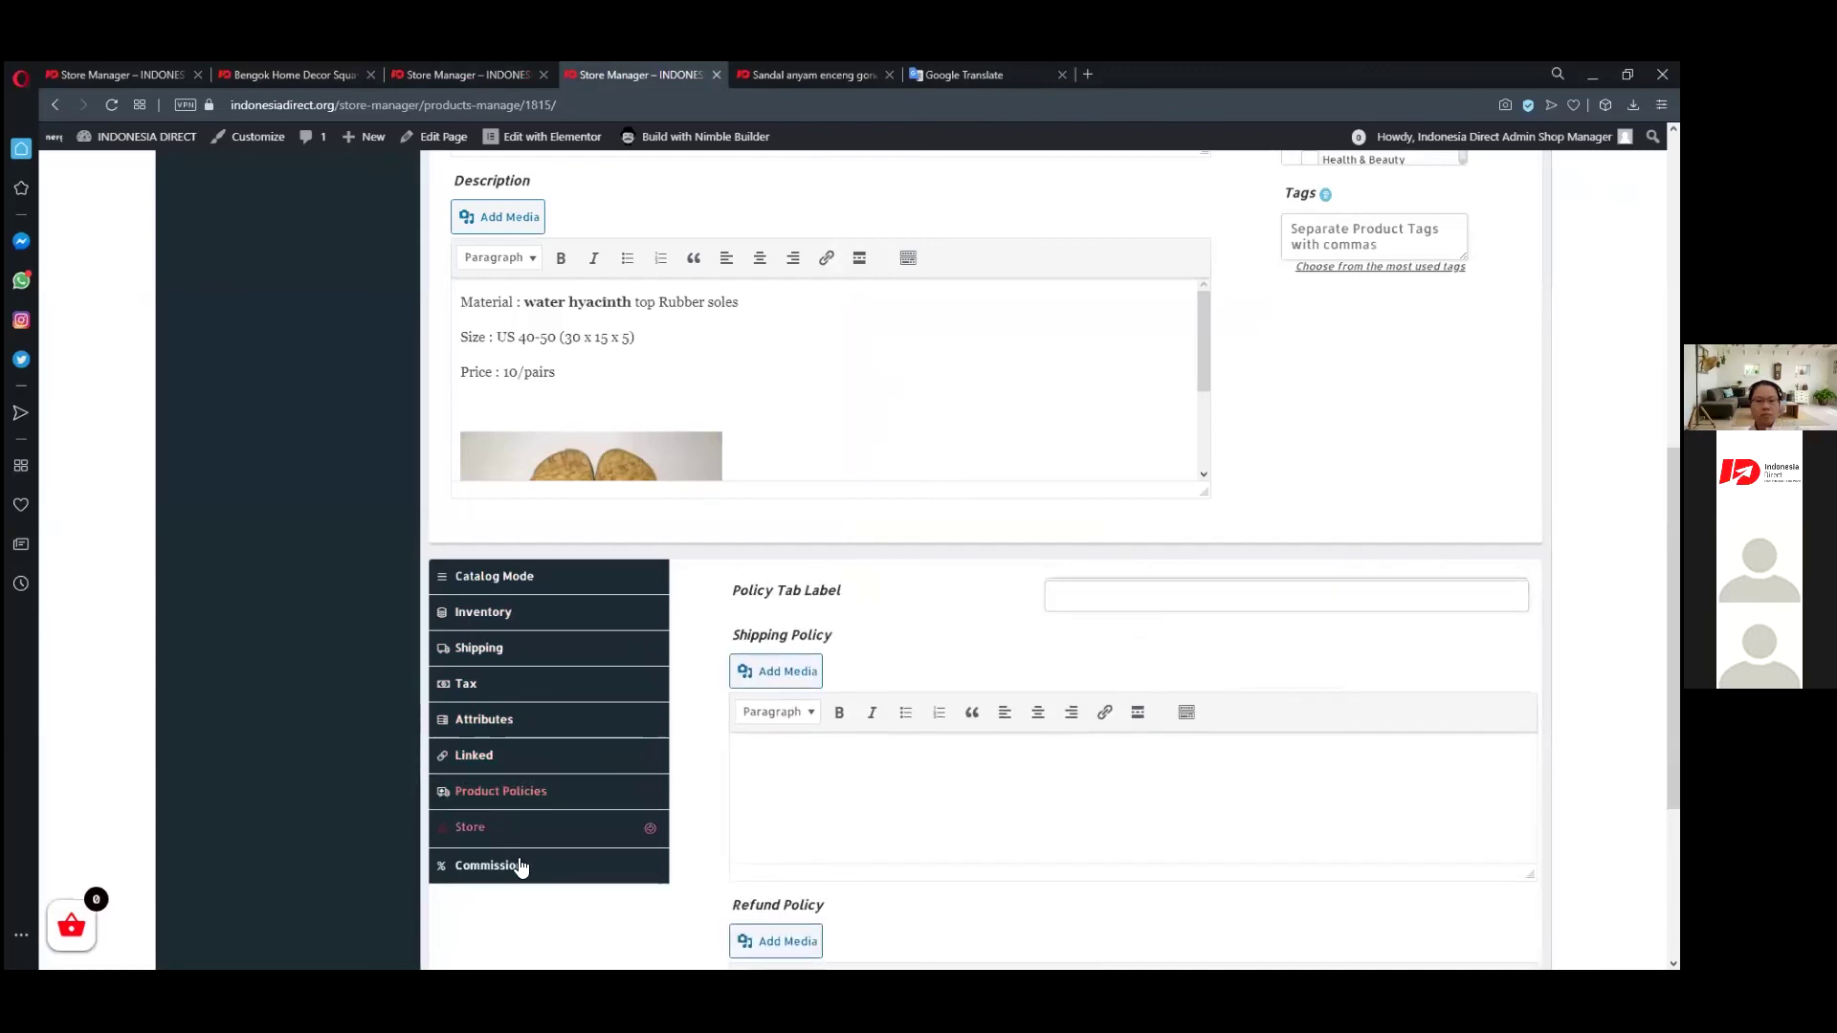
- View the product's Commission settings and return to the Catalog Mode options
{"action": "left_click", "coordinate": [522, 872]}
{"action": "left_click", "coordinate": [533, 578]}
{"action": "scroll", "coordinate": [336, 667], "scroll_direction": "down", "scroll_amount": 5}
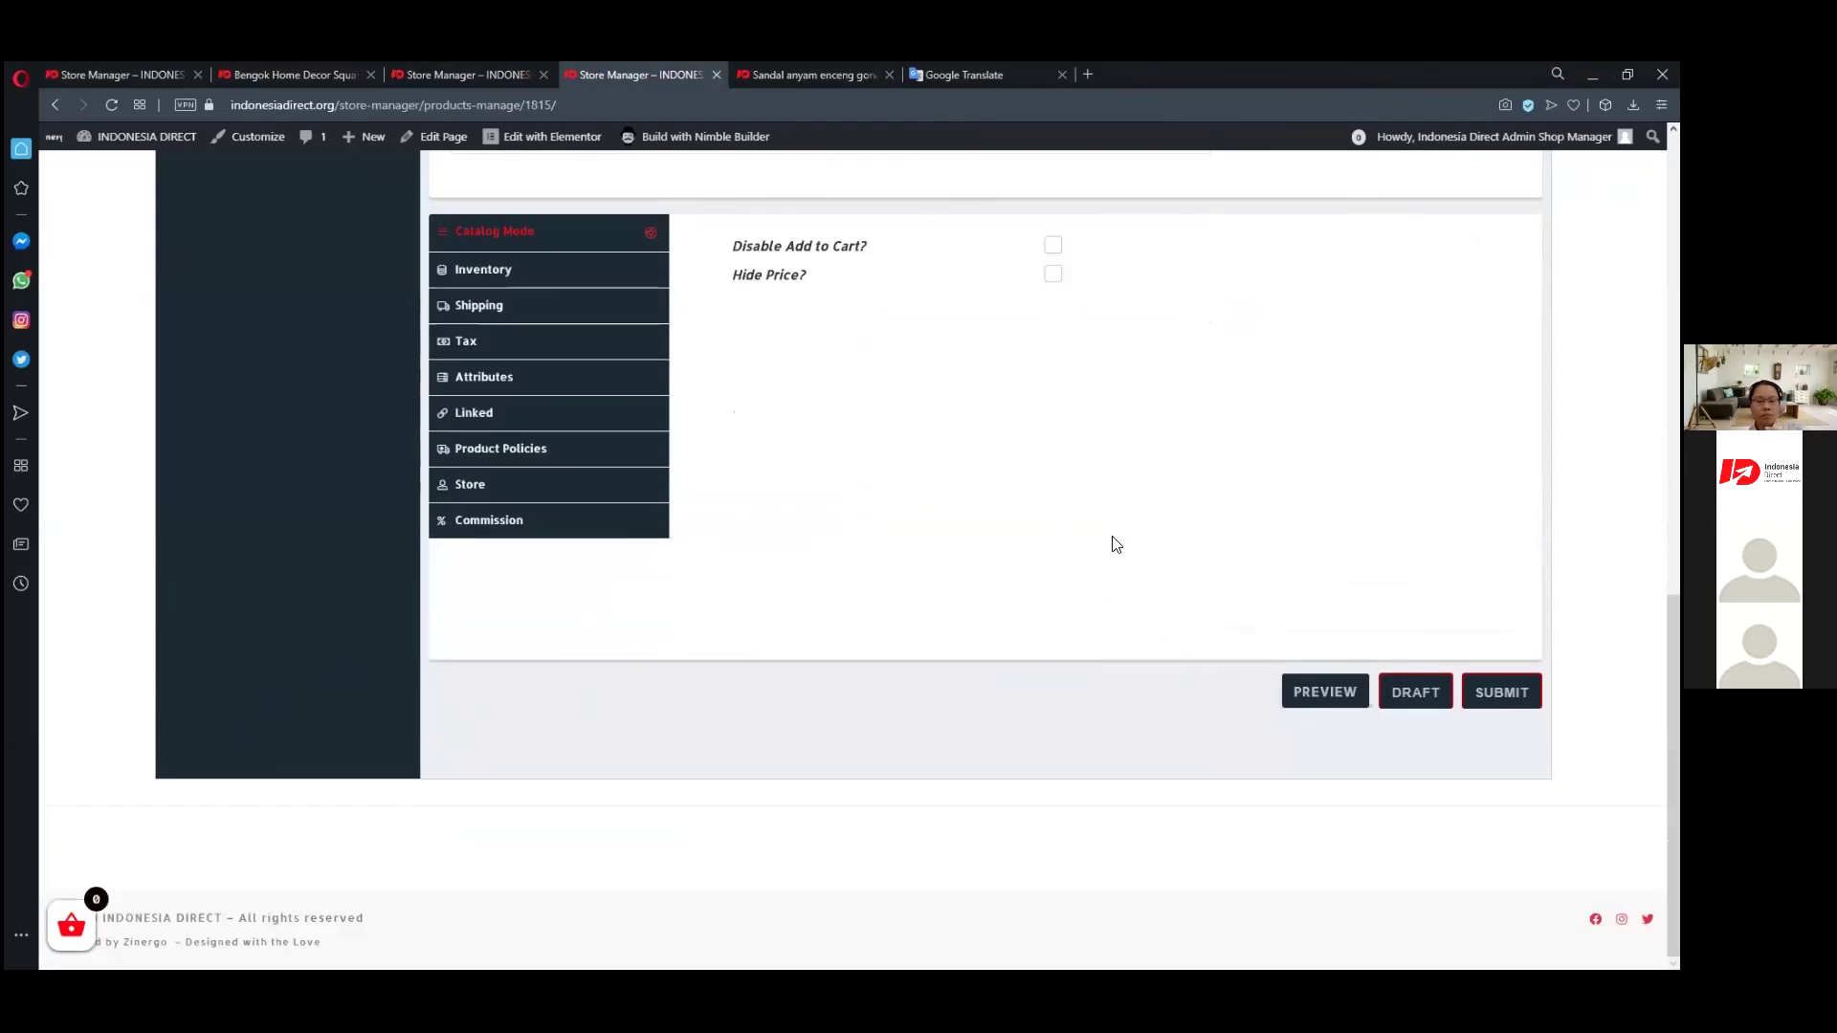
- Recheck the product's bilingual title and its price at the start of the form
{"action": "scroll", "coordinate": [1129, 565], "scroll_direction": "up", "scroll_amount": 3}
{"action": "scroll", "coordinate": [698, 644], "scroll_direction": "up", "scroll_amount": 2}
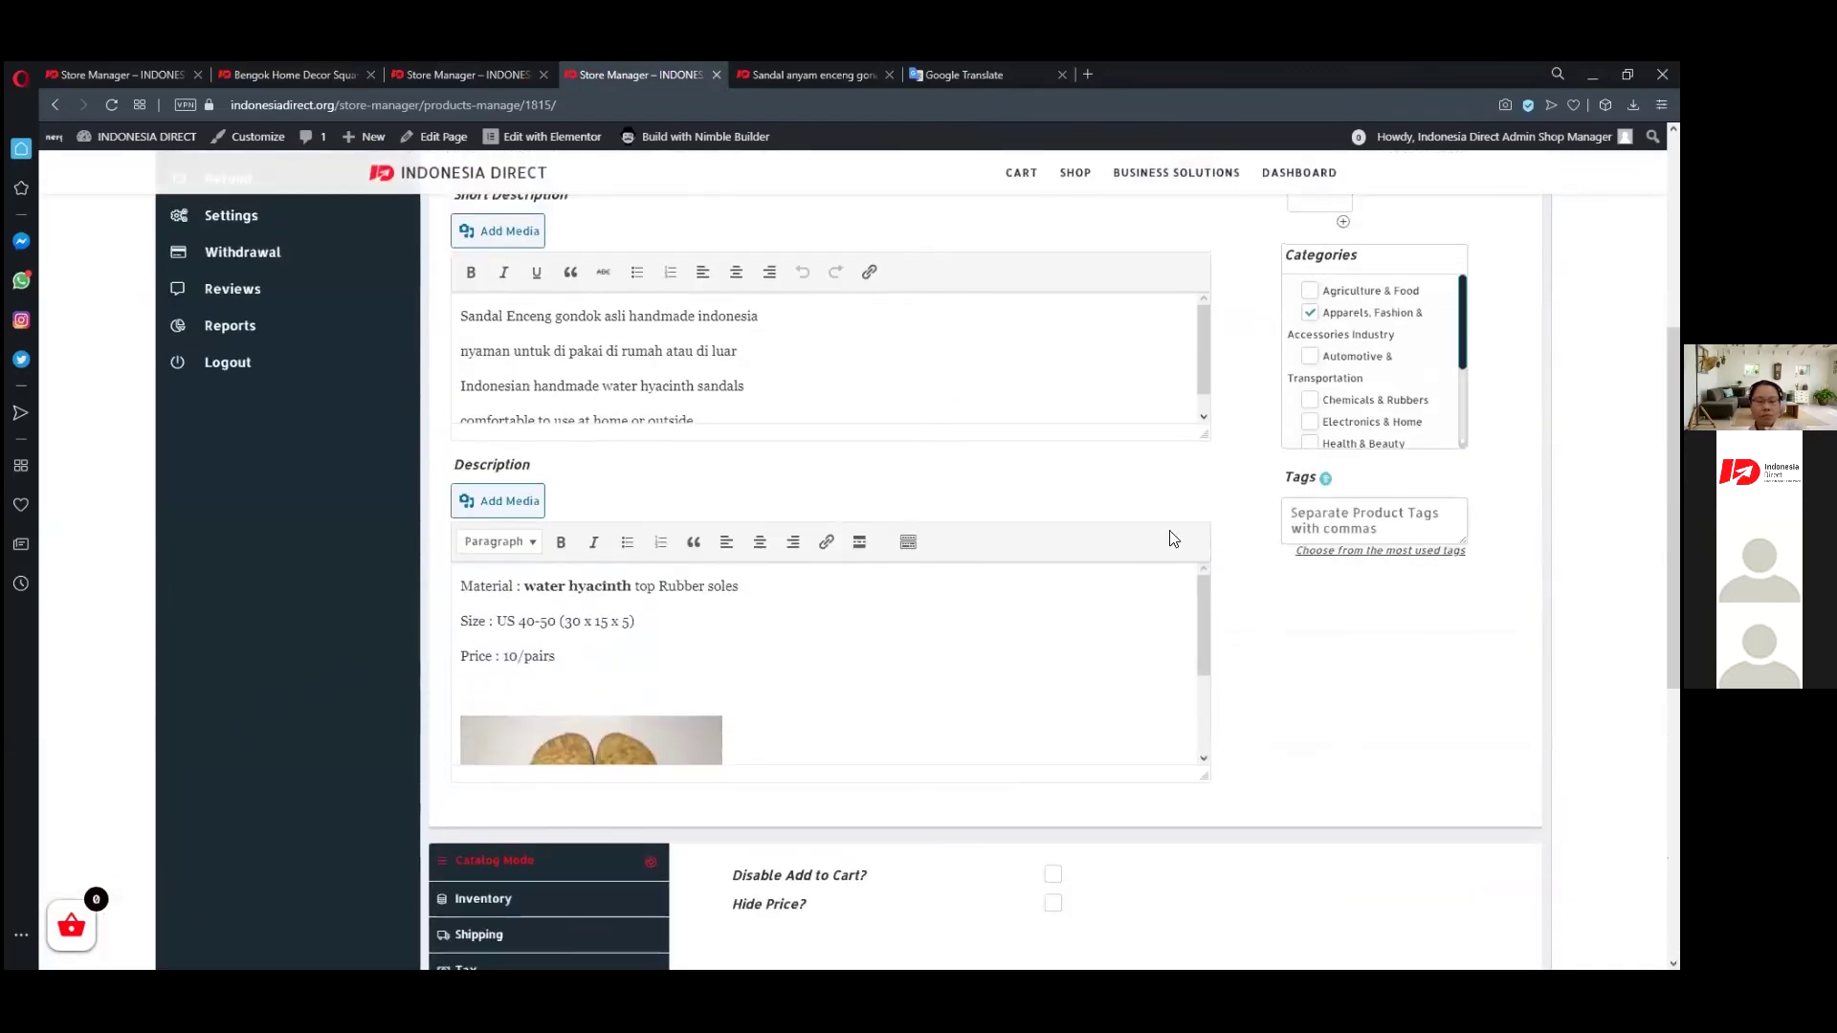
{"action": "scroll", "coordinate": [1174, 539], "scroll_direction": "up", "scroll_amount": 4}
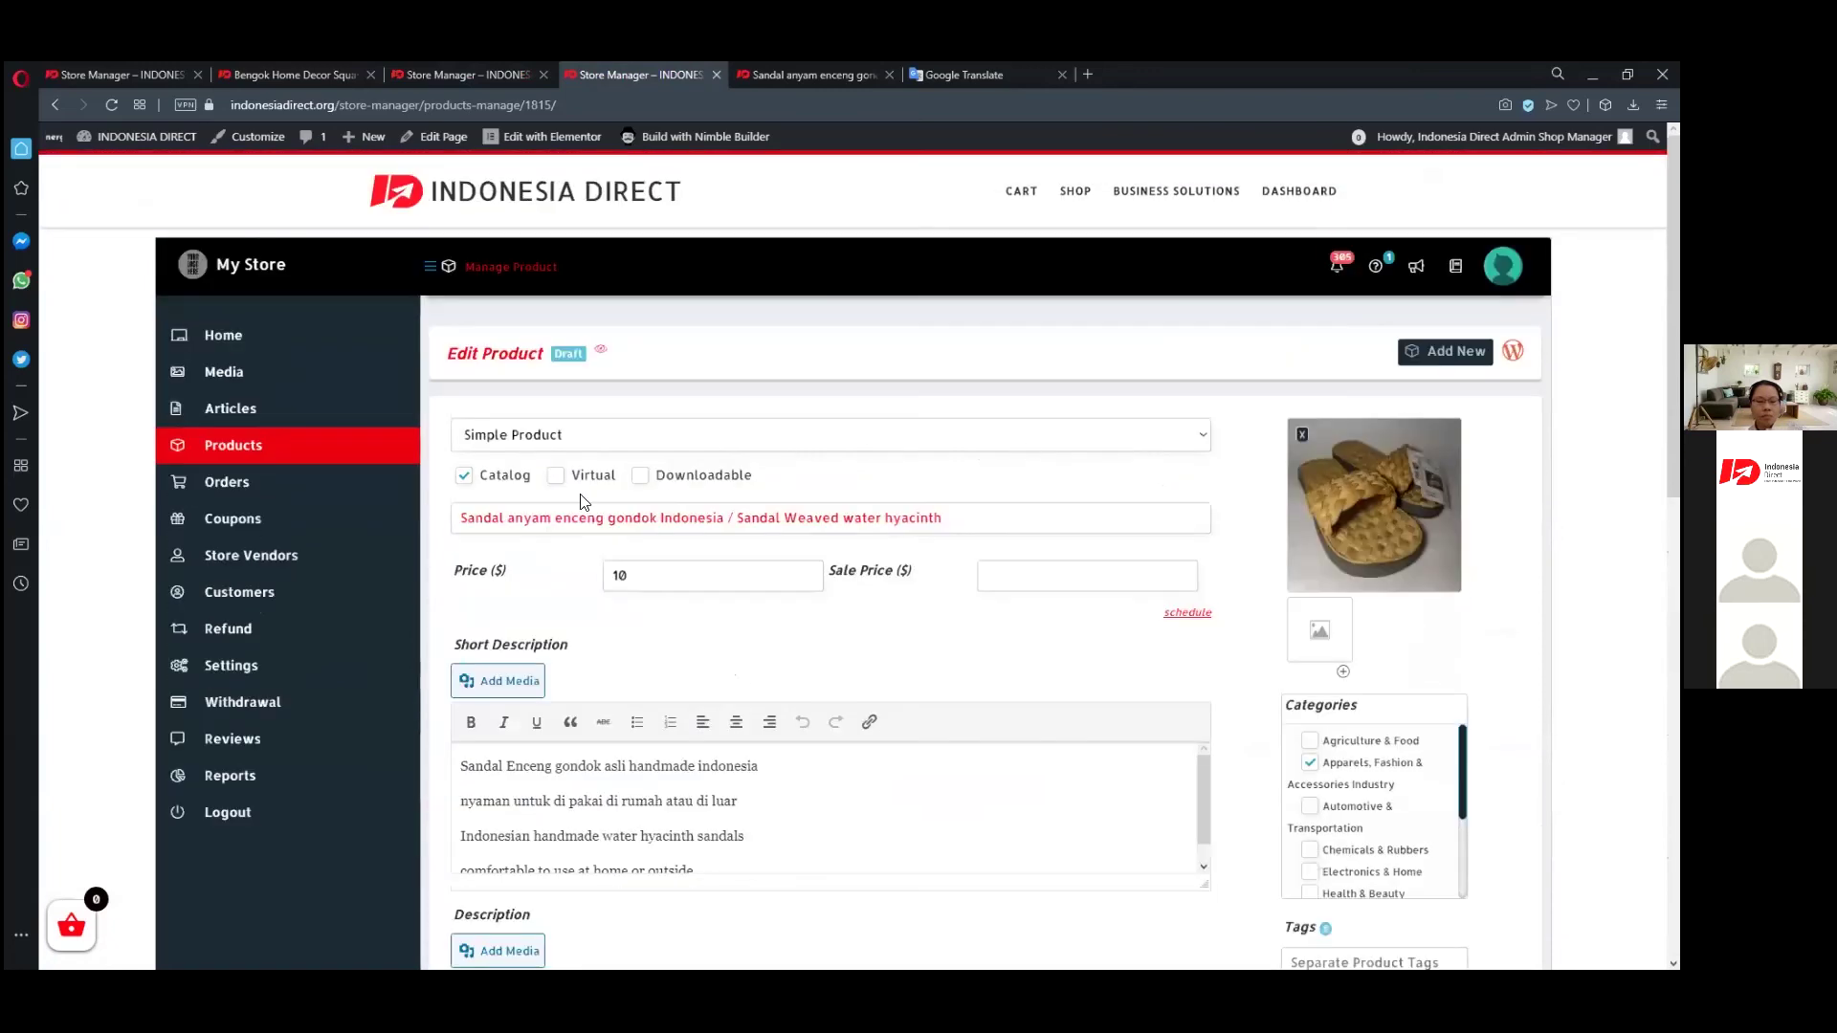
{"action": "left_click_drag", "start_coordinate": [461, 518], "coordinate": [809, 516]}
{"action": "left_click", "coordinate": [878, 528]}
{"action": "left_click_drag", "start_coordinate": [588, 514], "coordinate": [672, 518]}
{"action": "left_click_drag", "start_coordinate": [821, 517], "coordinate": [918, 509]}
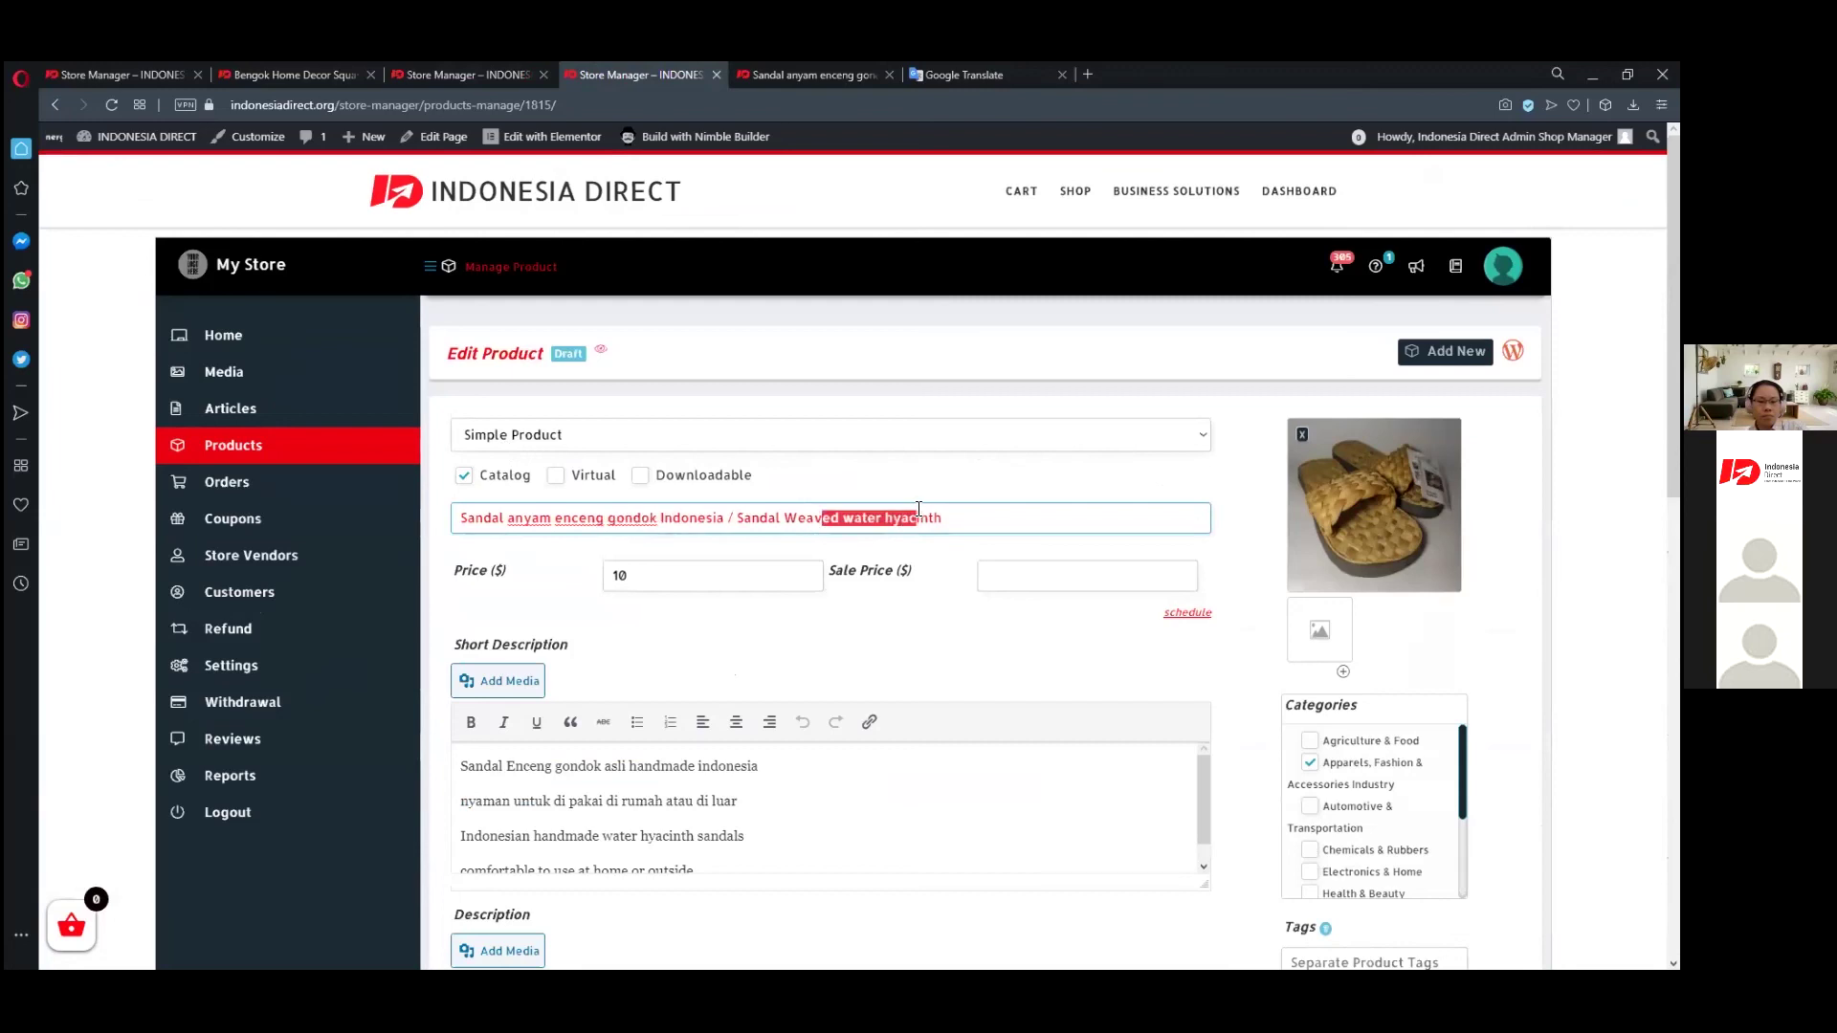
{"action": "double_click", "coordinate": [622, 577]}
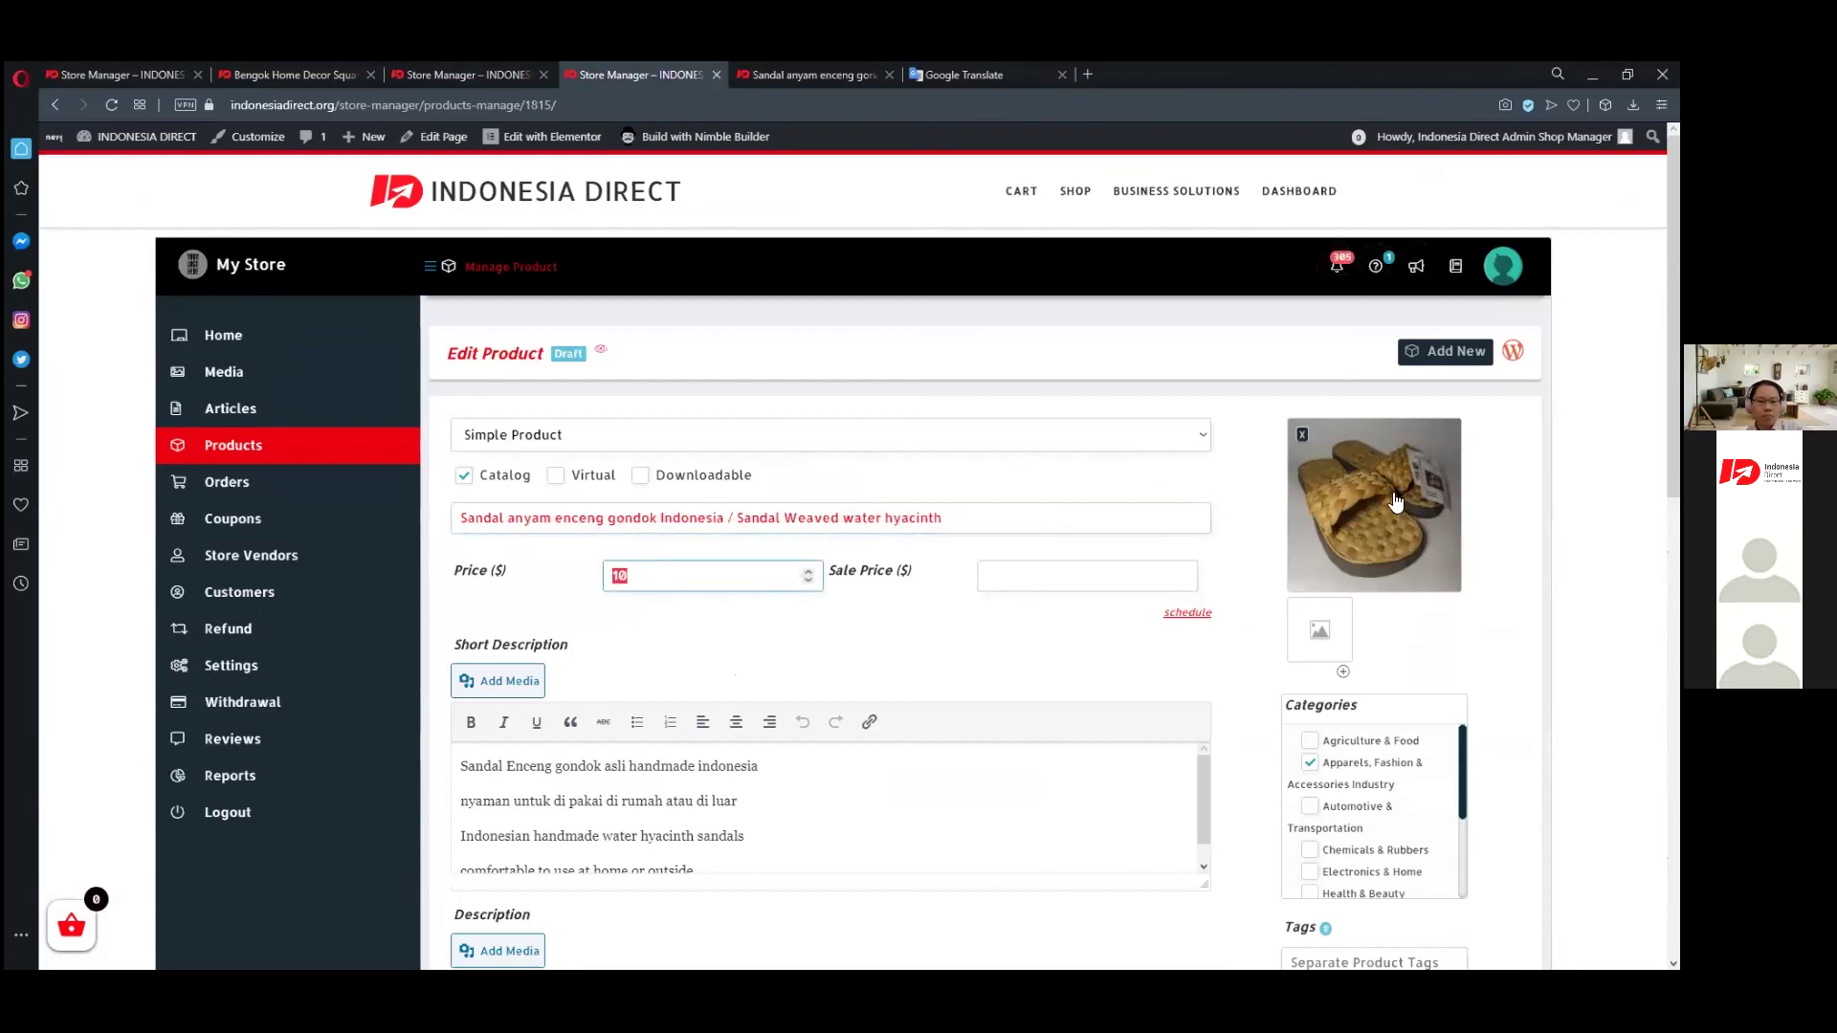
- Review the product's selected categories, the short description and the material, size and price lines of the description
{"action": "scroll", "coordinate": [1432, 518], "scroll_direction": "down", "scroll_amount": 1}
{"action": "scroll", "coordinate": [1378, 594], "scroll_direction": "down", "scroll_amount": 5}
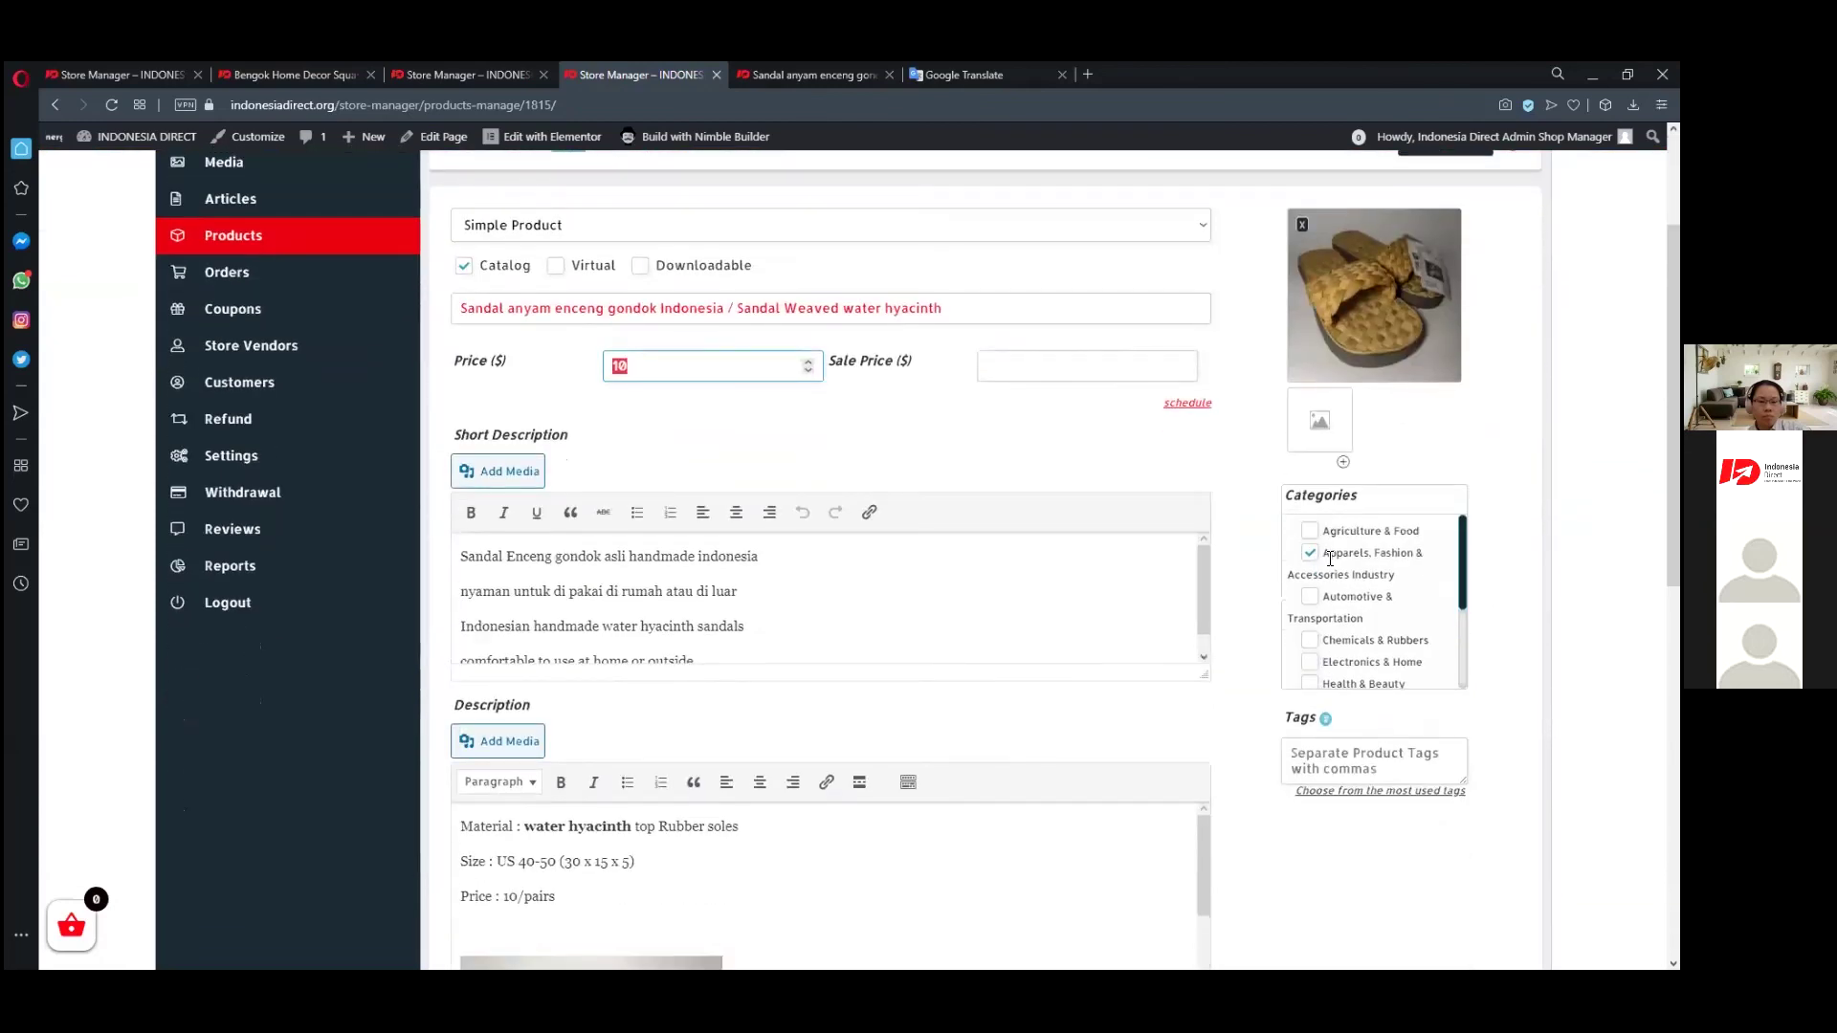
{"action": "left_click_drag", "start_coordinate": [460, 555], "coordinate": [892, 601]}
{"action": "scroll", "coordinate": [891, 601], "scroll_direction": "down", "scroll_amount": 5}
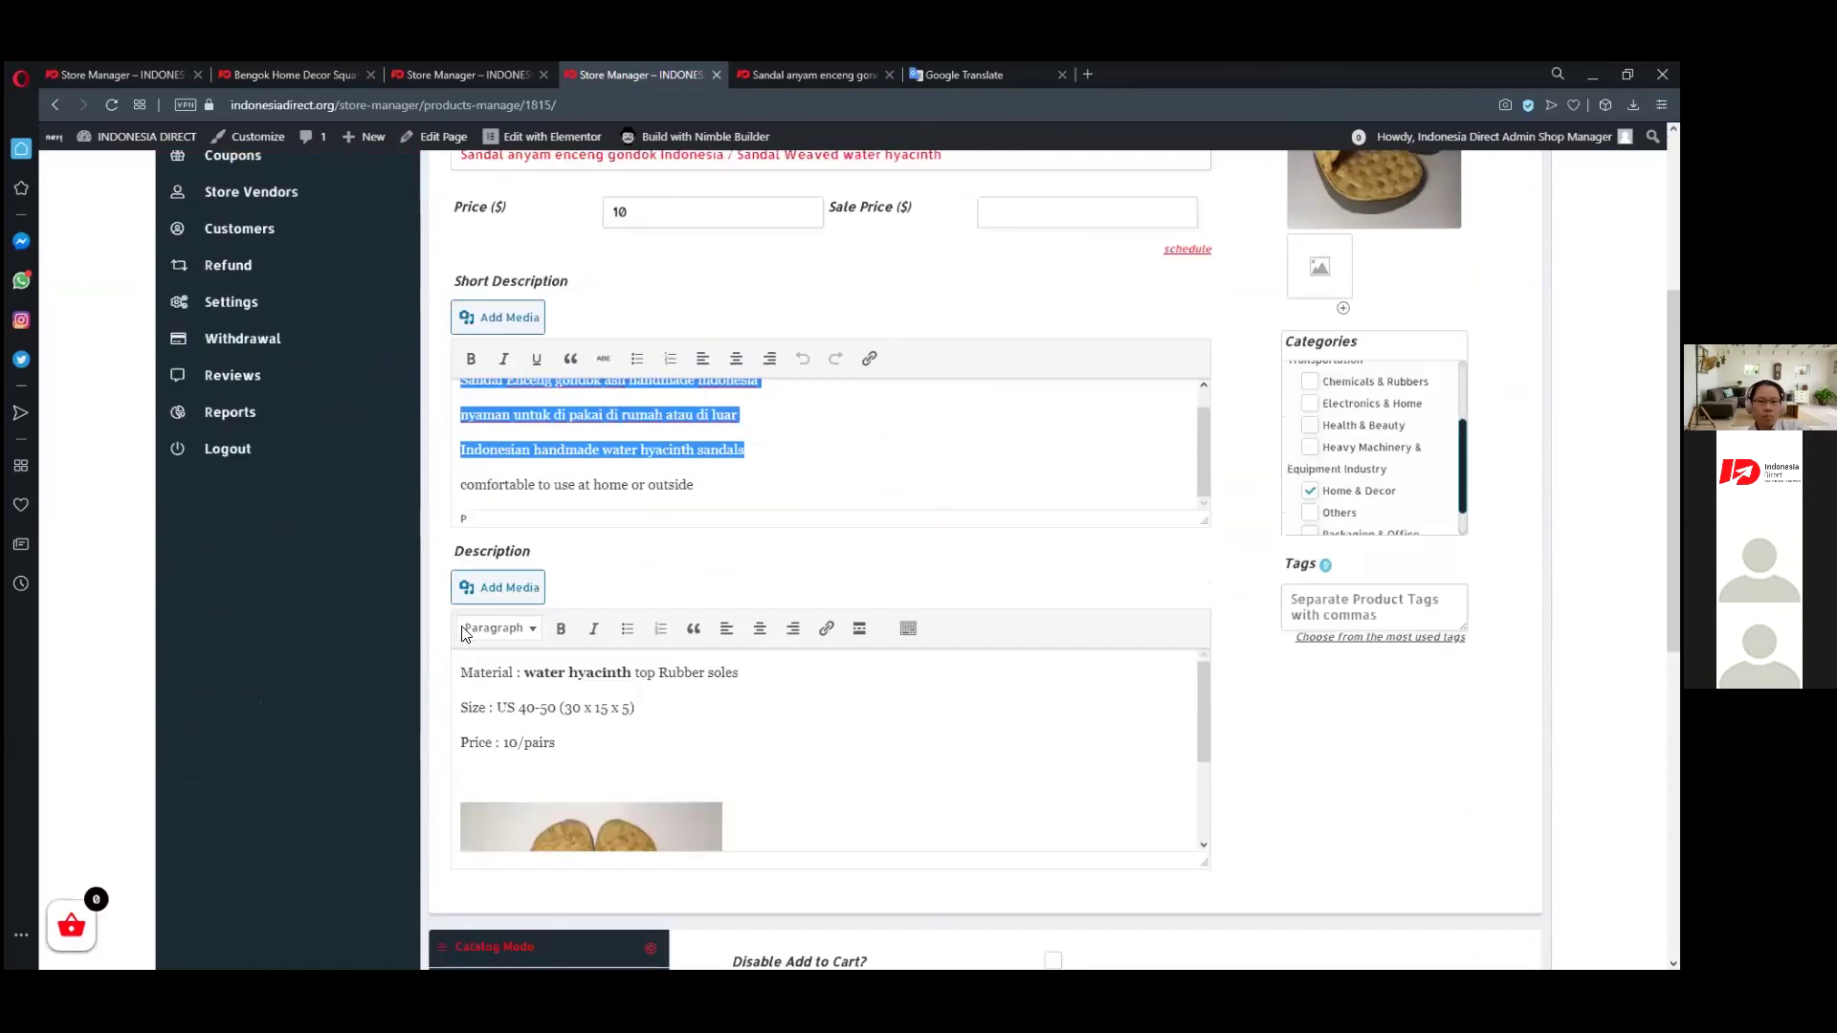
{"action": "left_click_drag", "start_coordinate": [461, 616], "coordinate": [878, 702]}
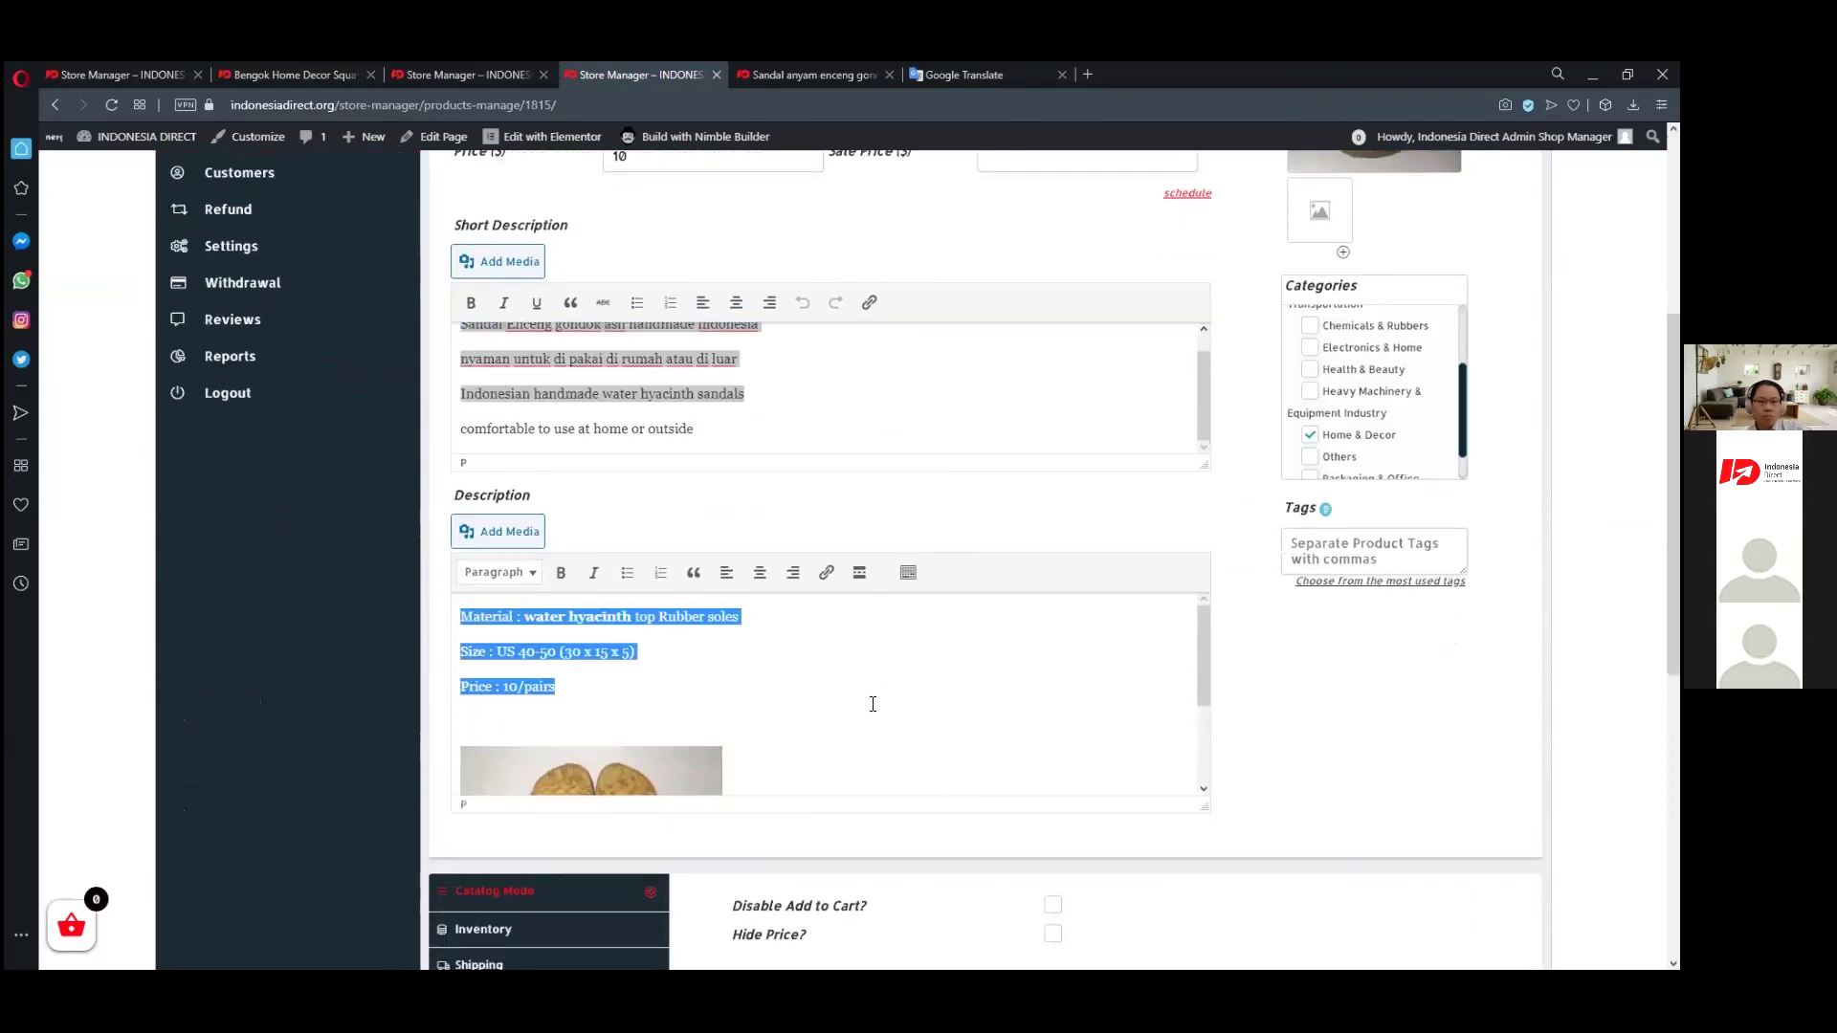
- Remove the blank line above the sandal image in the description and save the product as a draft
{"action": "key", "text": "BackSpace"}
{"action": "key", "text": "BackSpace"}
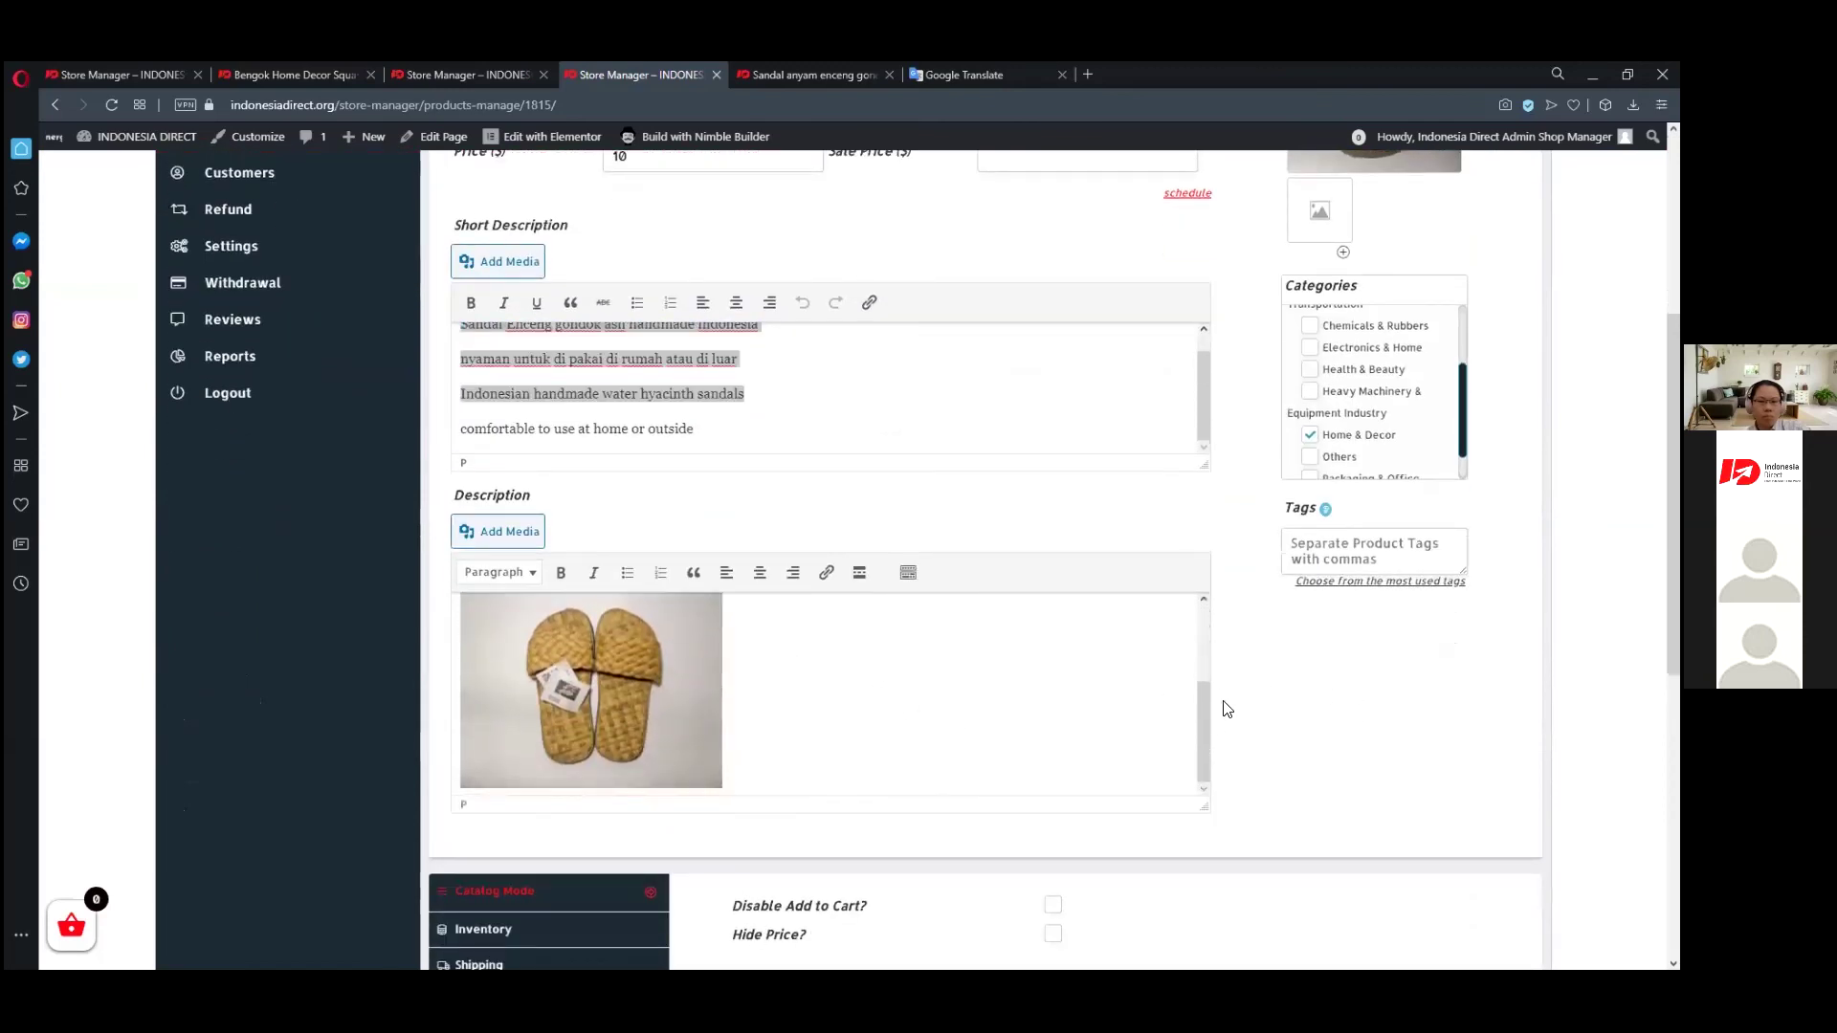
{"action": "scroll", "coordinate": [1340, 689], "scroll_direction": "down", "scroll_amount": 7}
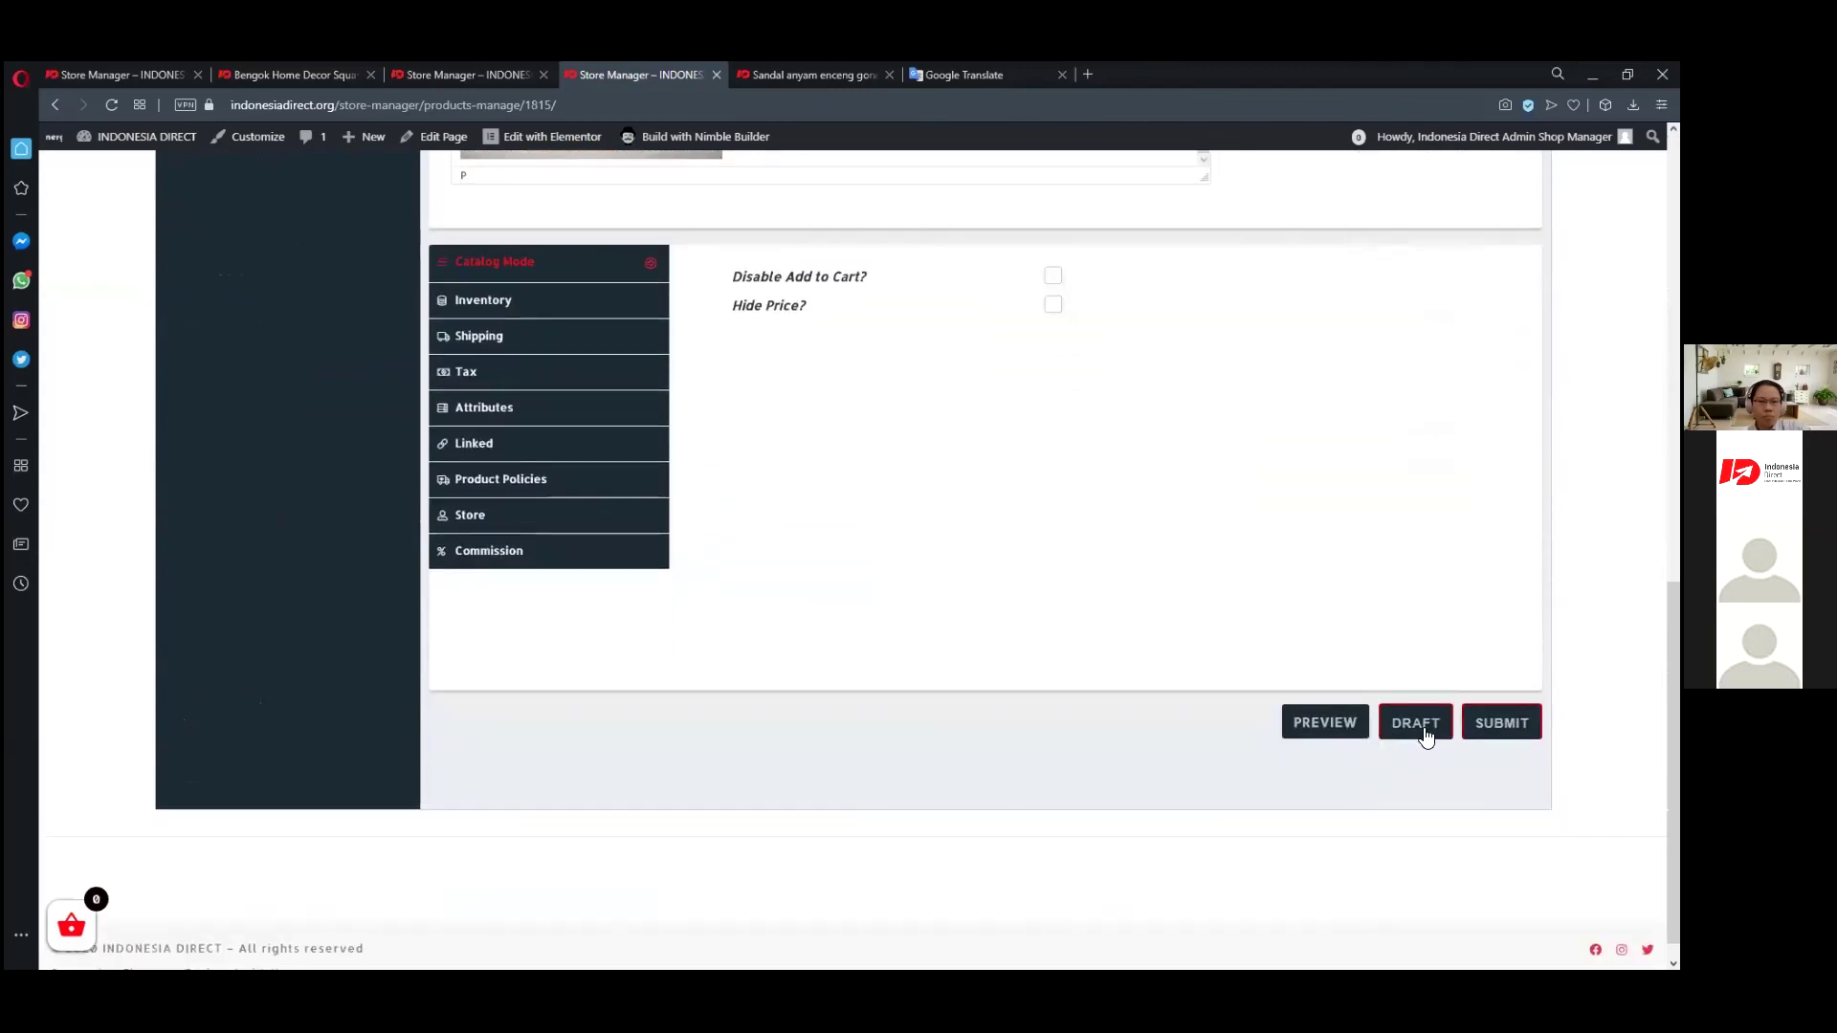
{"action": "left_click", "coordinate": [1418, 725]}
- Preview the saved sandal product and check its description and image on the shop page
{"action": "left_click", "coordinate": [1327, 812]}
{"action": "left_click", "coordinate": [874, 75]}
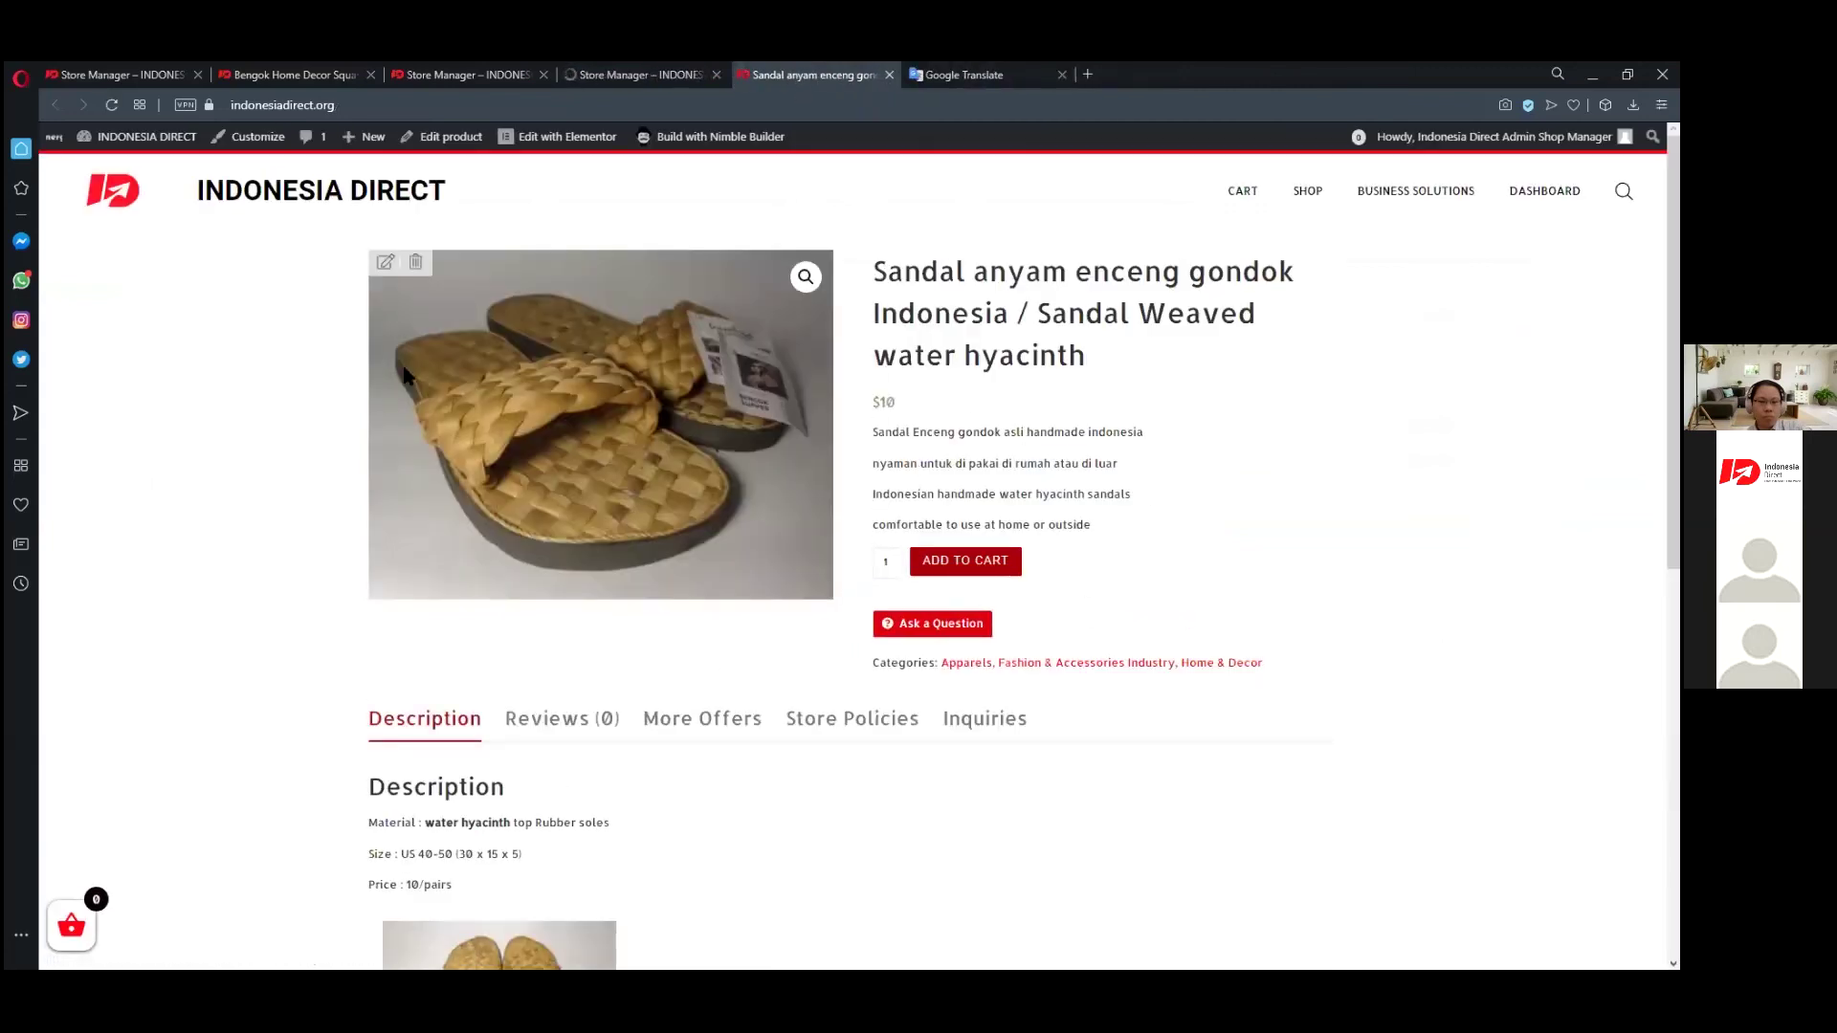
{"action": "scroll", "coordinate": [1119, 431], "scroll_direction": "down", "scroll_amount": 2}
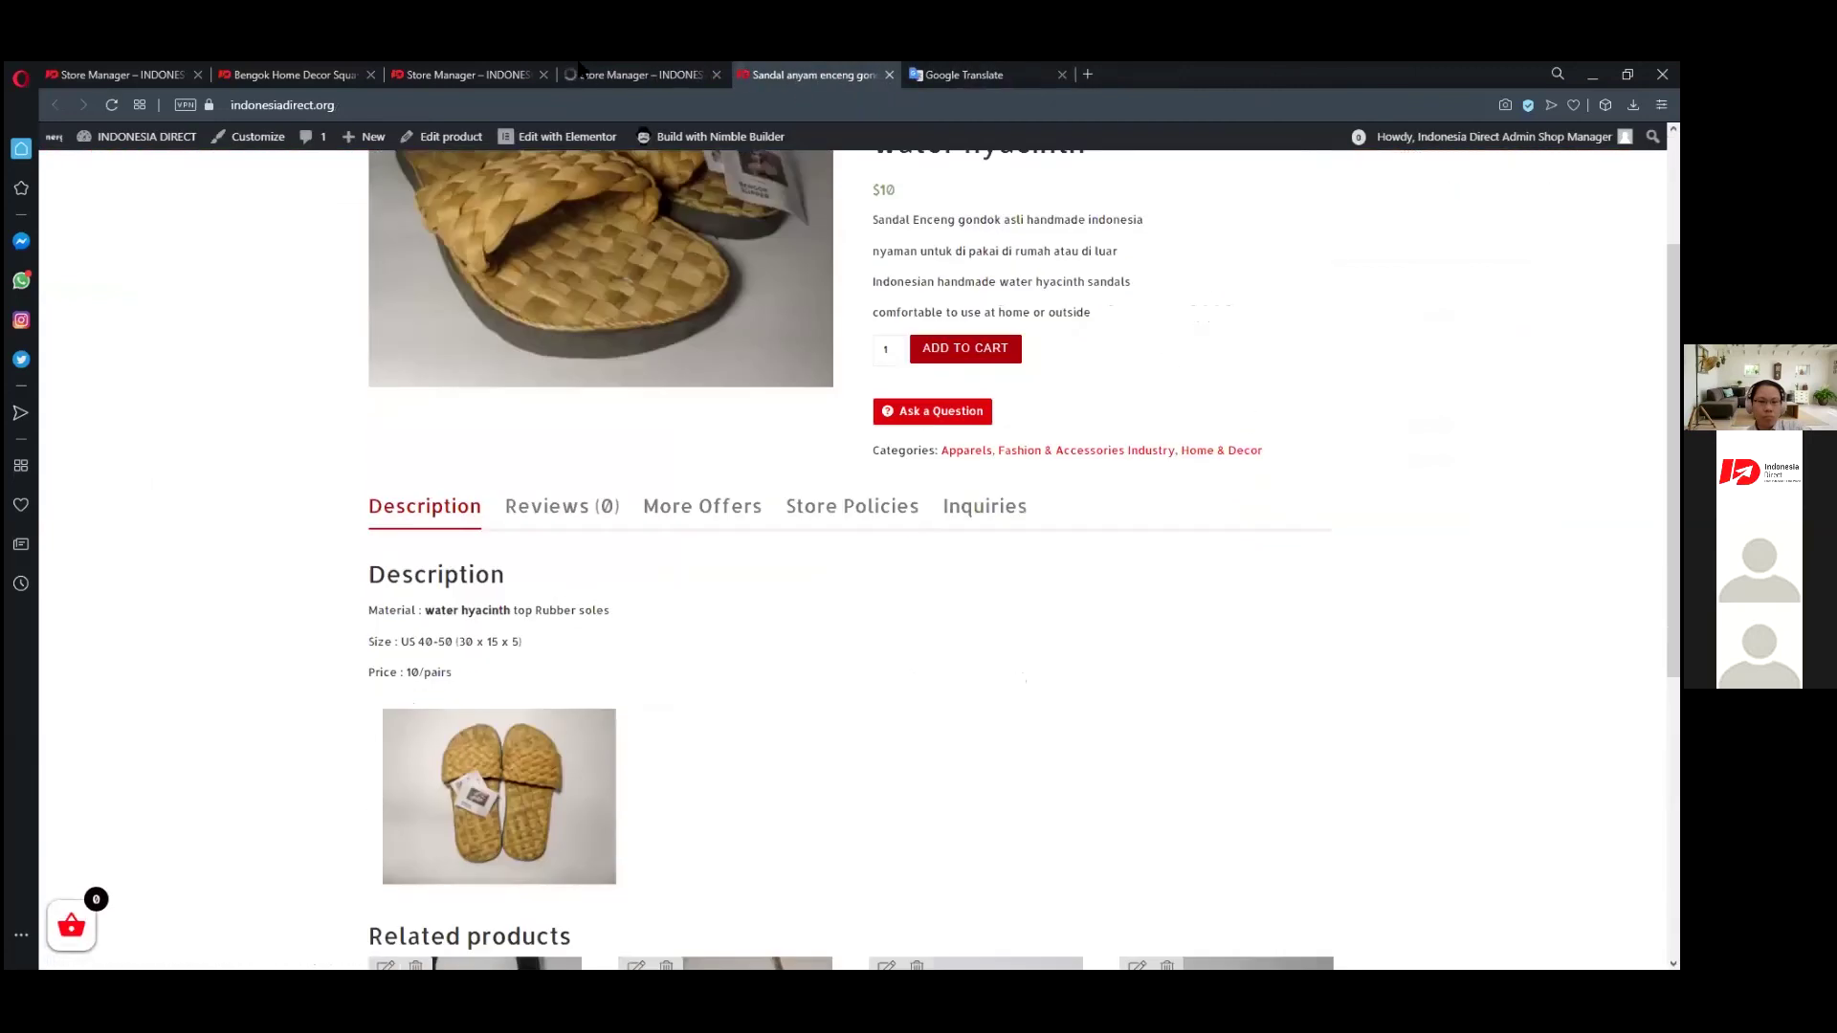
- Return to the product form, submit the sandal product for publication and check its status label
{"action": "left_click", "coordinate": [584, 74]}
{"action": "scroll", "coordinate": [1501, 832], "scroll_direction": "down", "scroll_amount": 10}
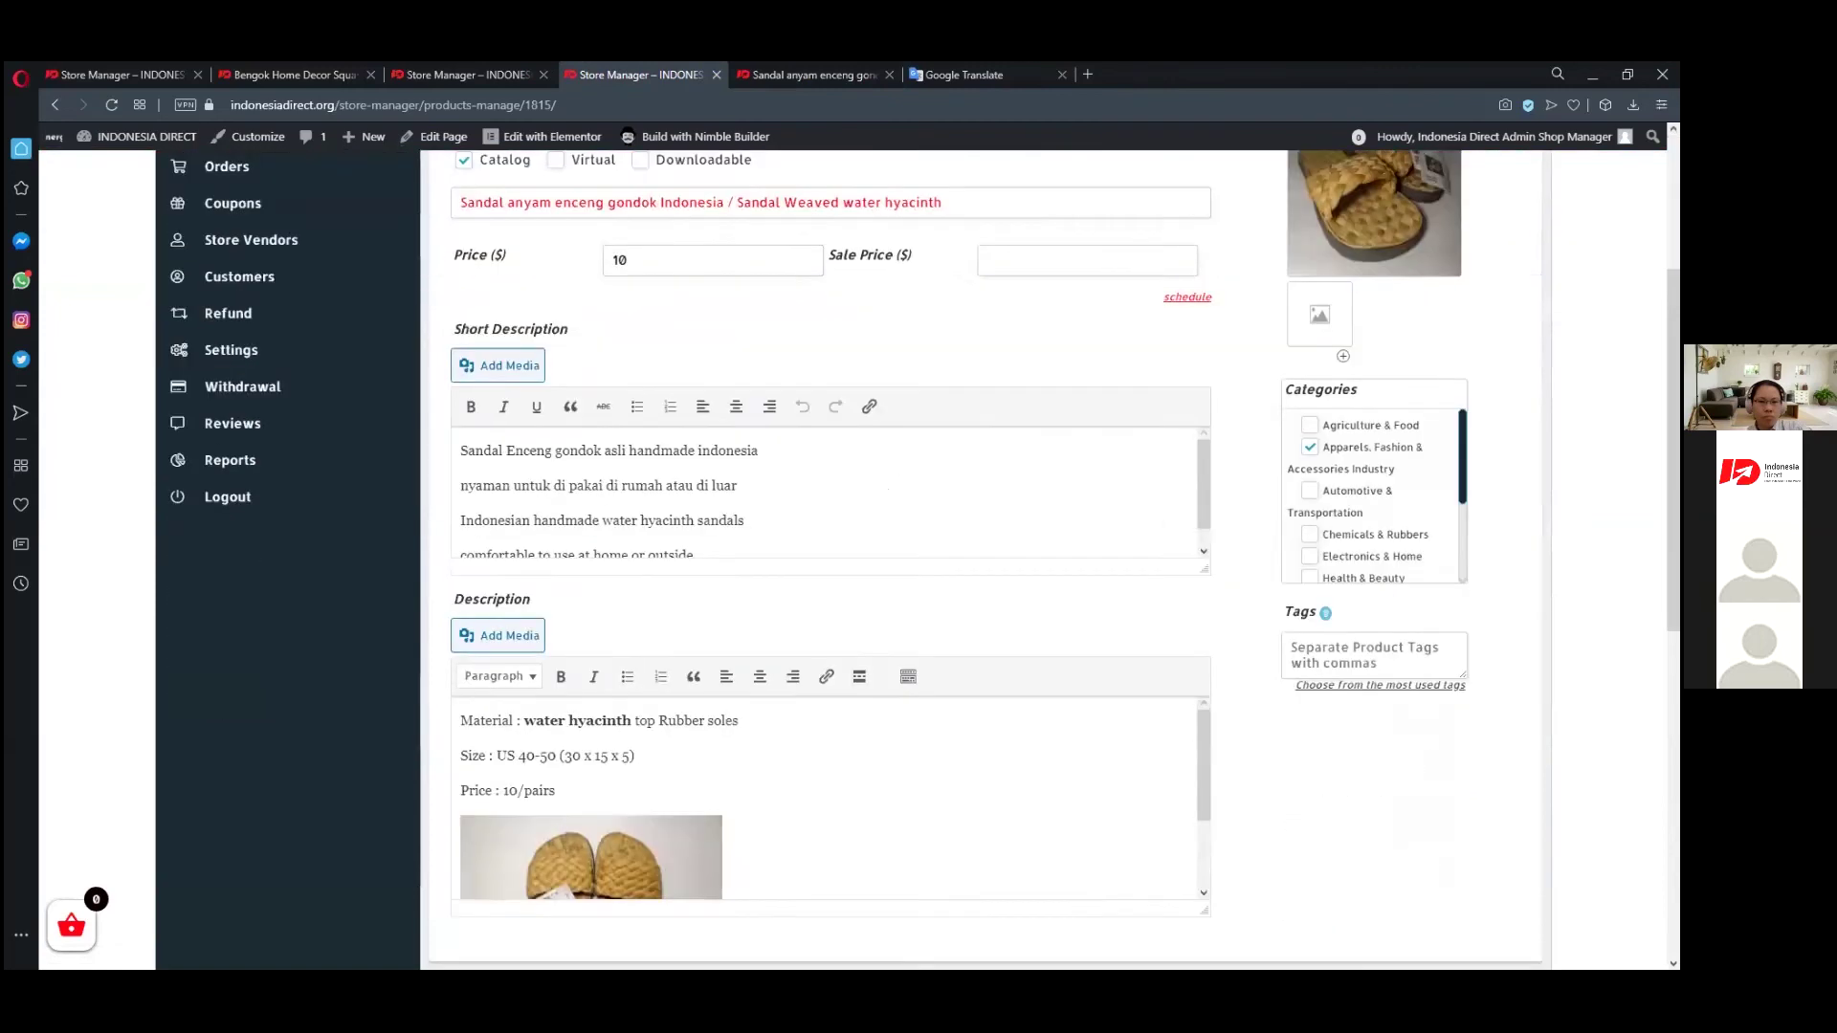
{"action": "left_click", "coordinate": [1499, 829]}
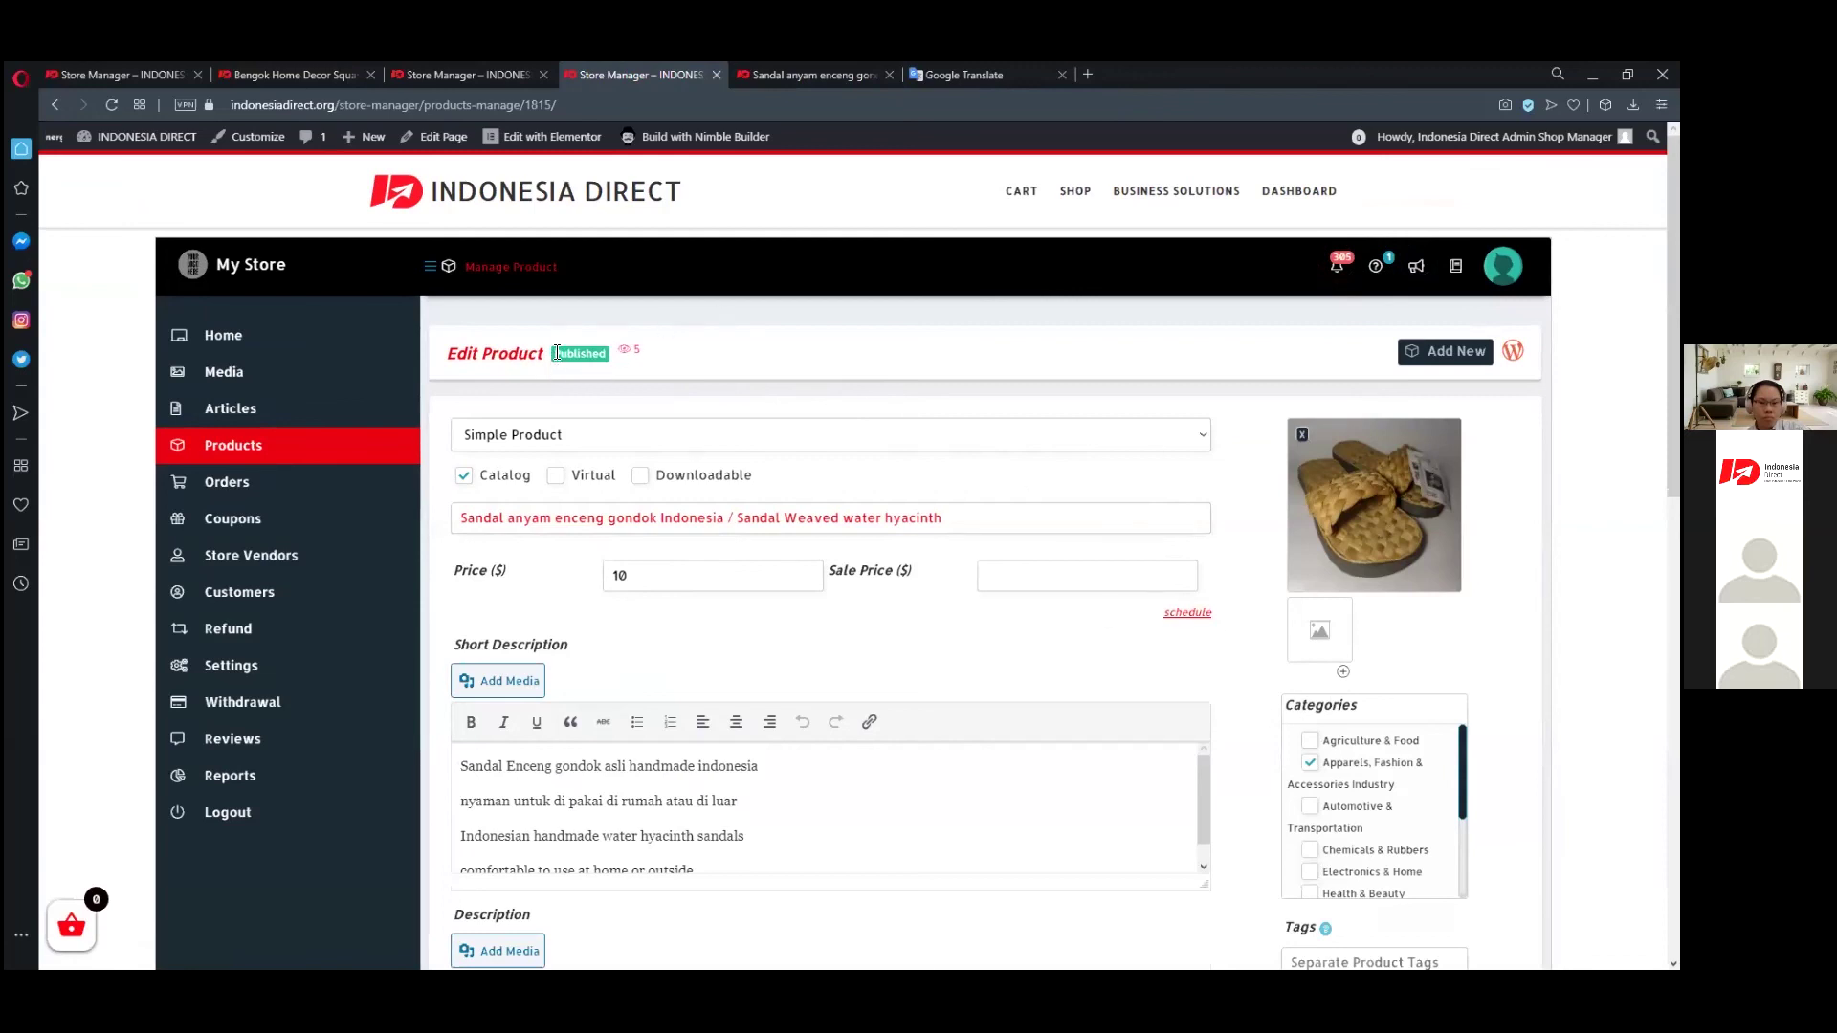
{"action": "left_click_drag", "start_coordinate": [553, 354], "coordinate": [634, 359]}
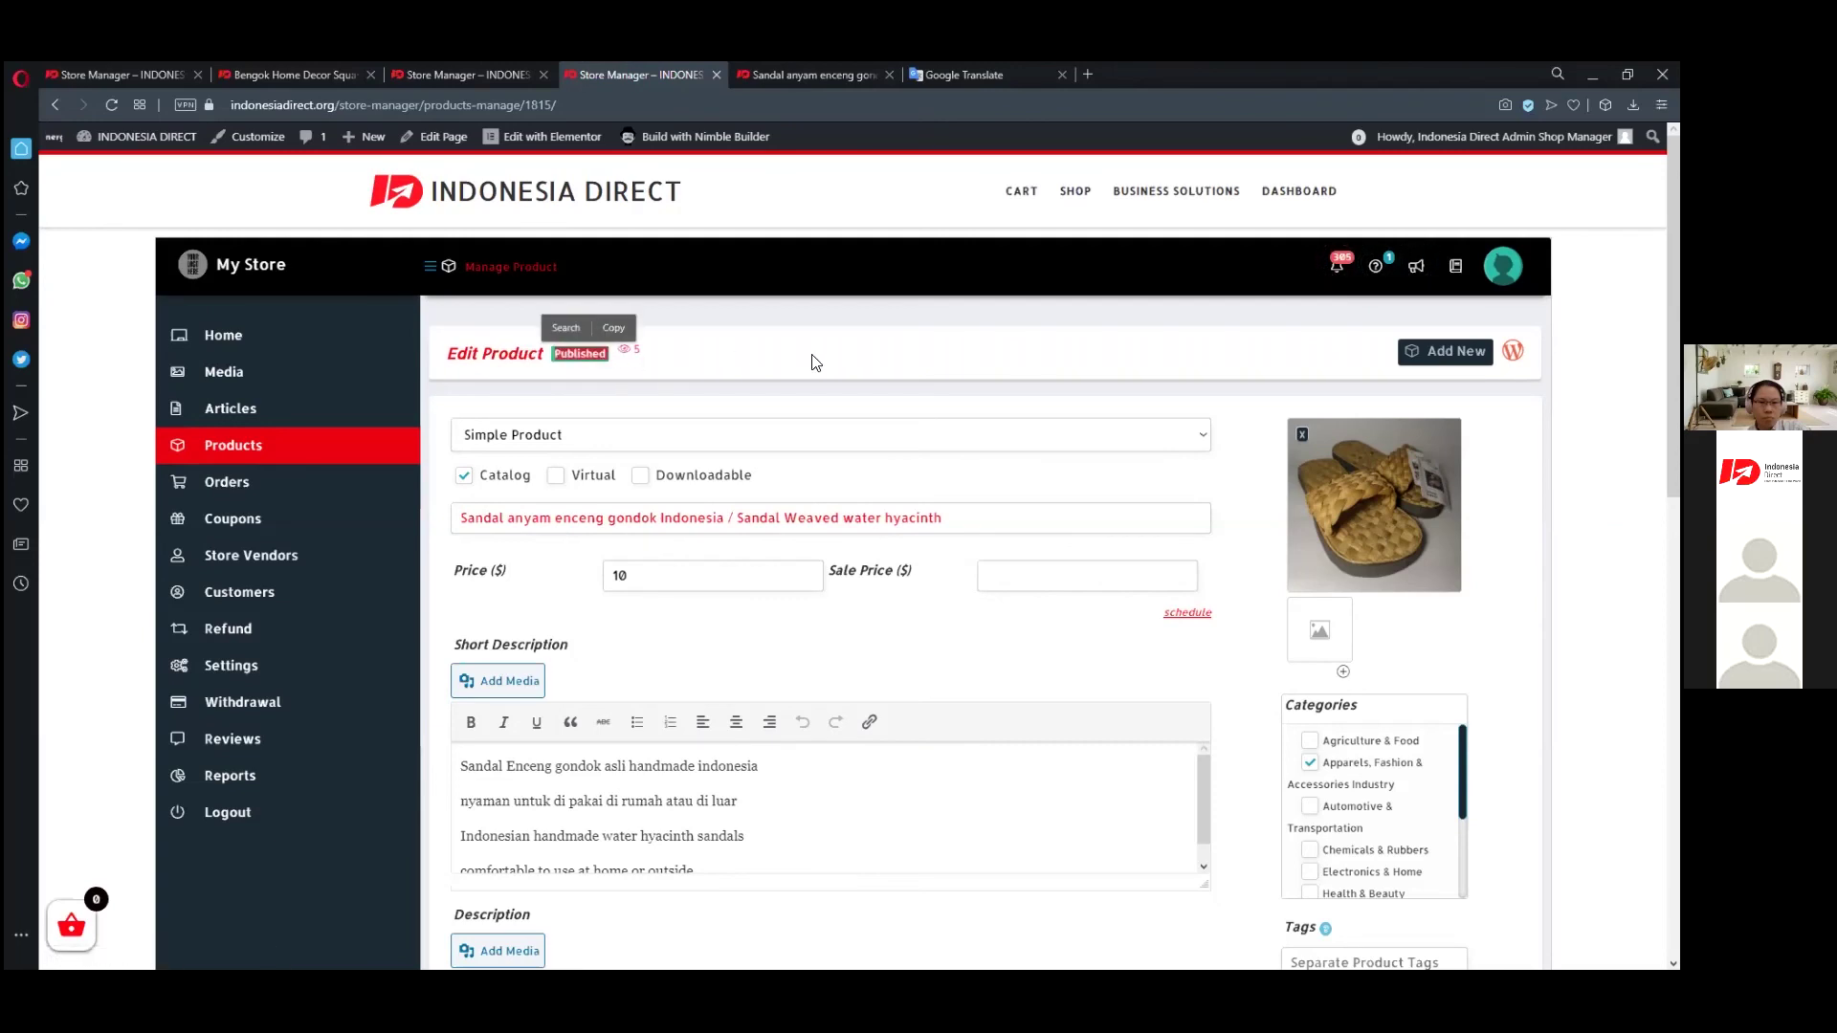